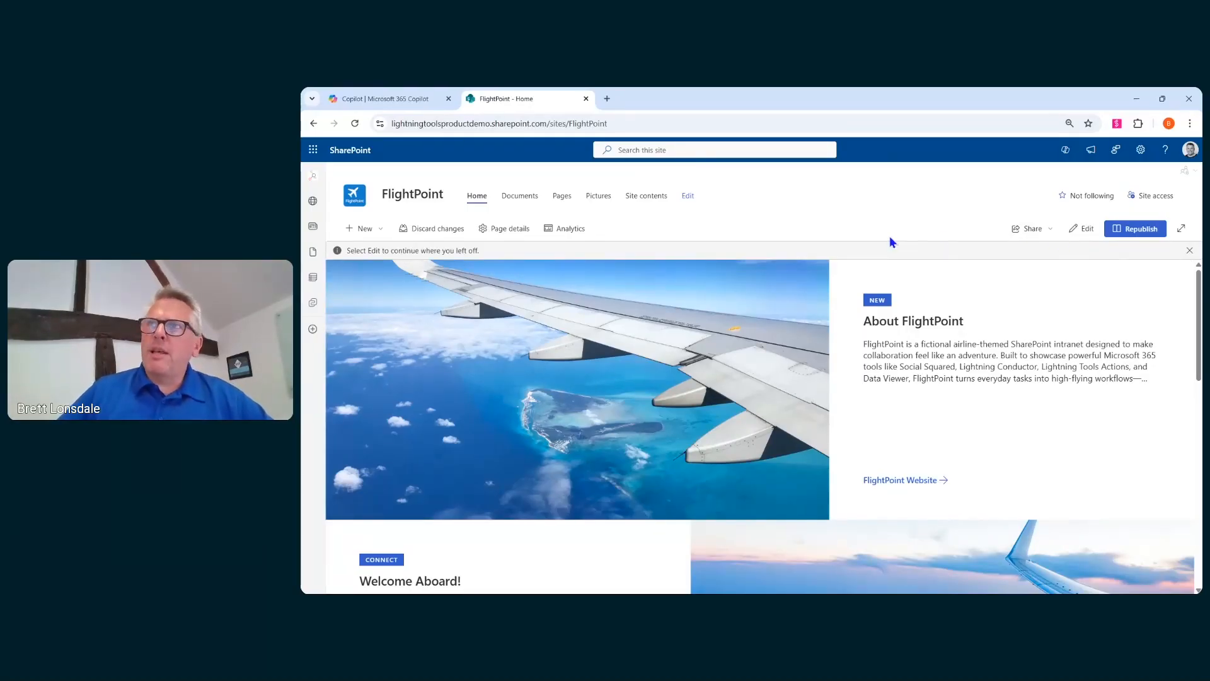
- Scroll through the FlightPoint home page to review its sections
scroll(775, 508, "down", 2)
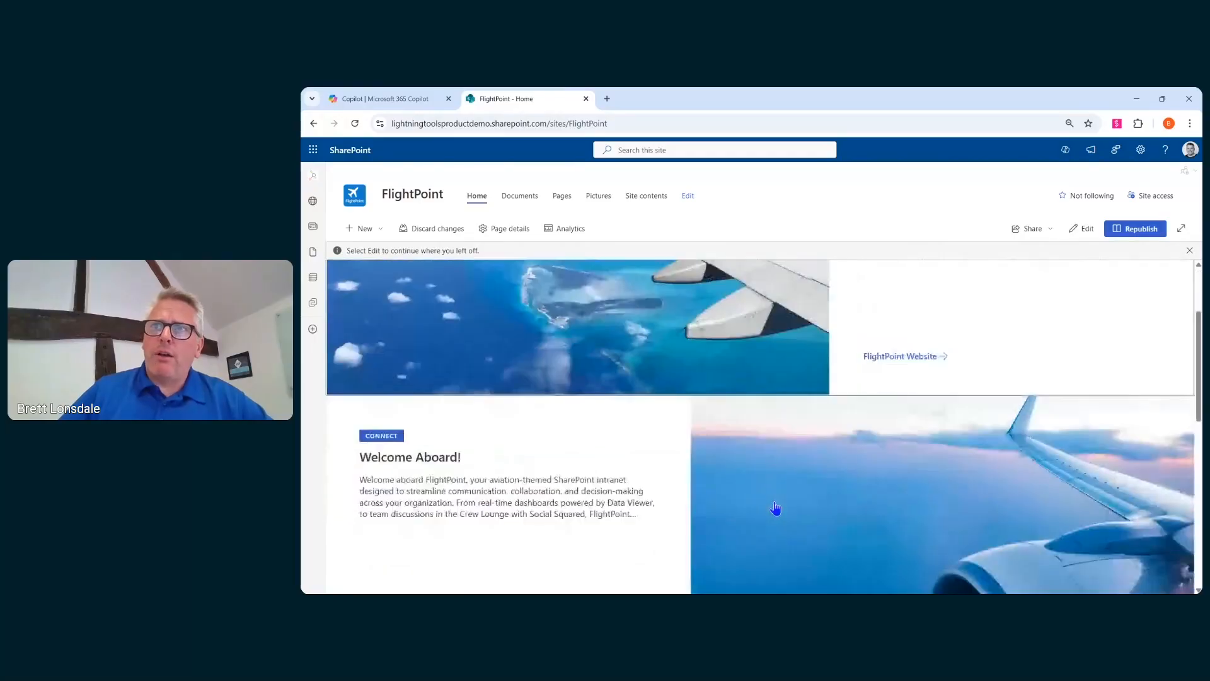
scroll(775, 508, "down", 2)
scroll(676, 428, "up", 3)
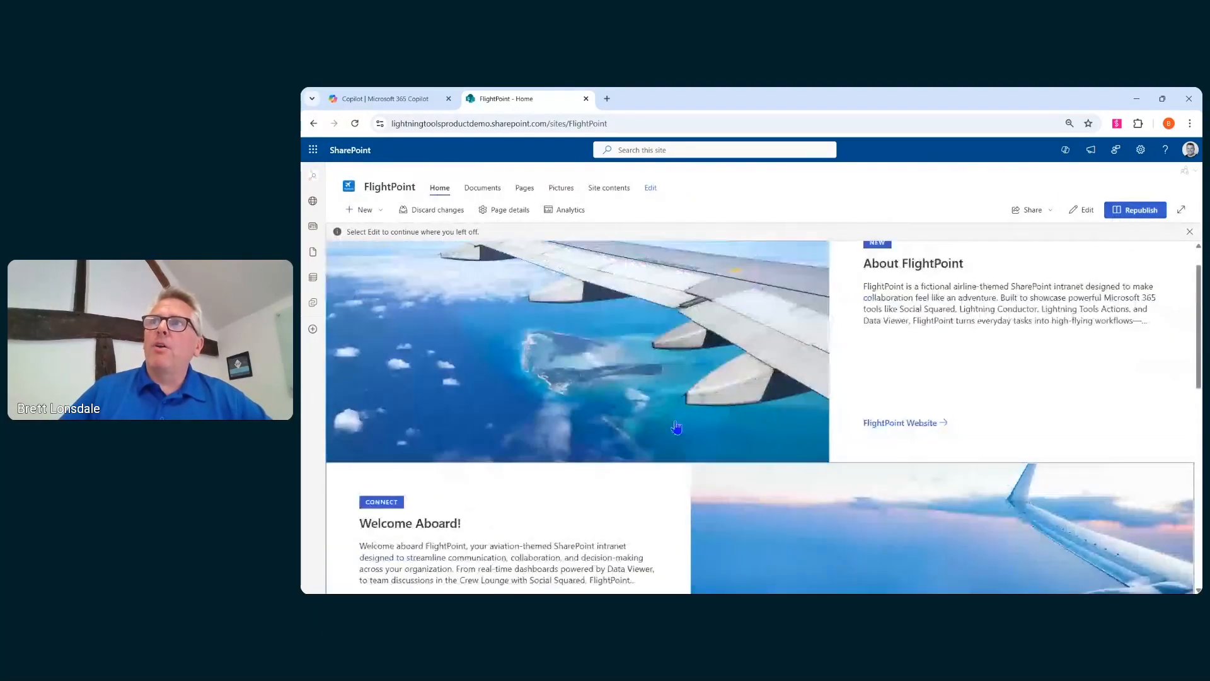
scroll(854, 445, "up", 2)
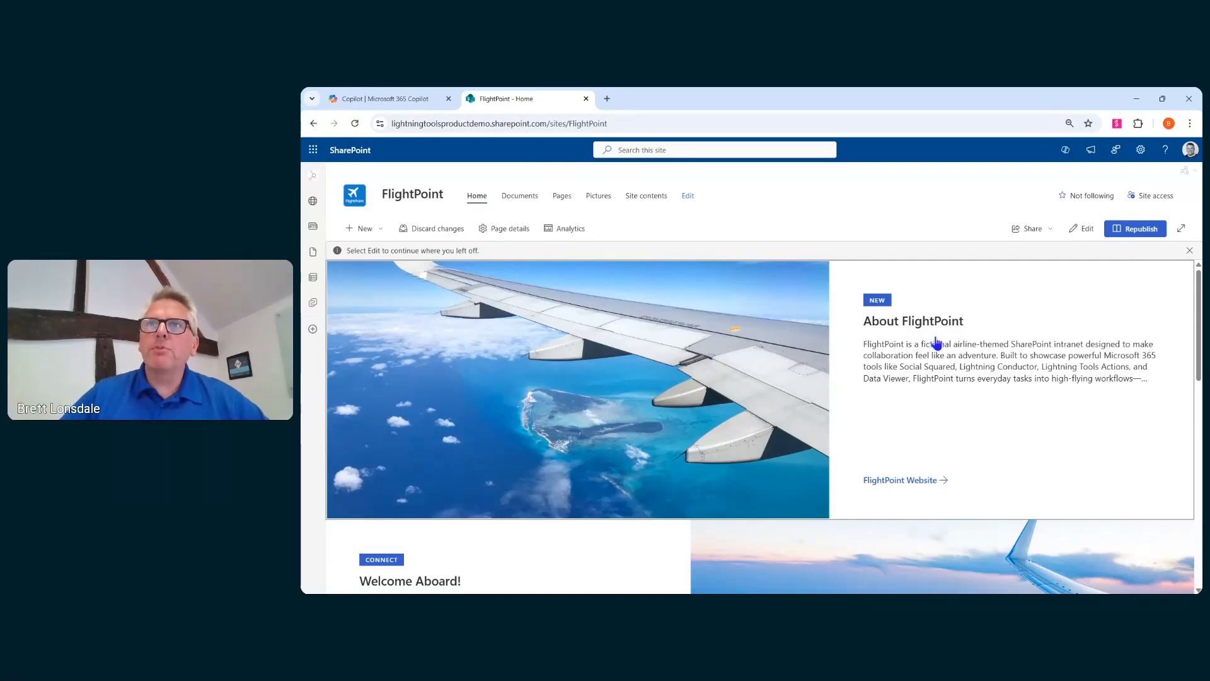
scroll(936, 343, "down", 3)
scroll(936, 343, "down", 1)
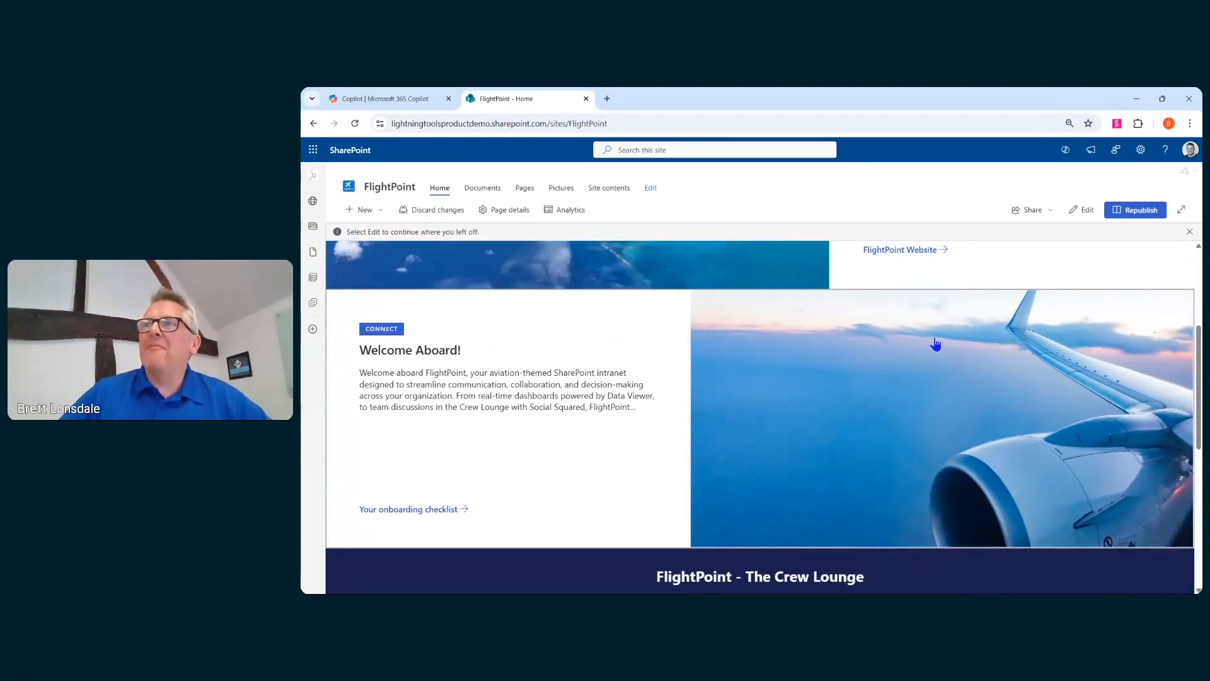
scroll(918, 379, "up", 3)
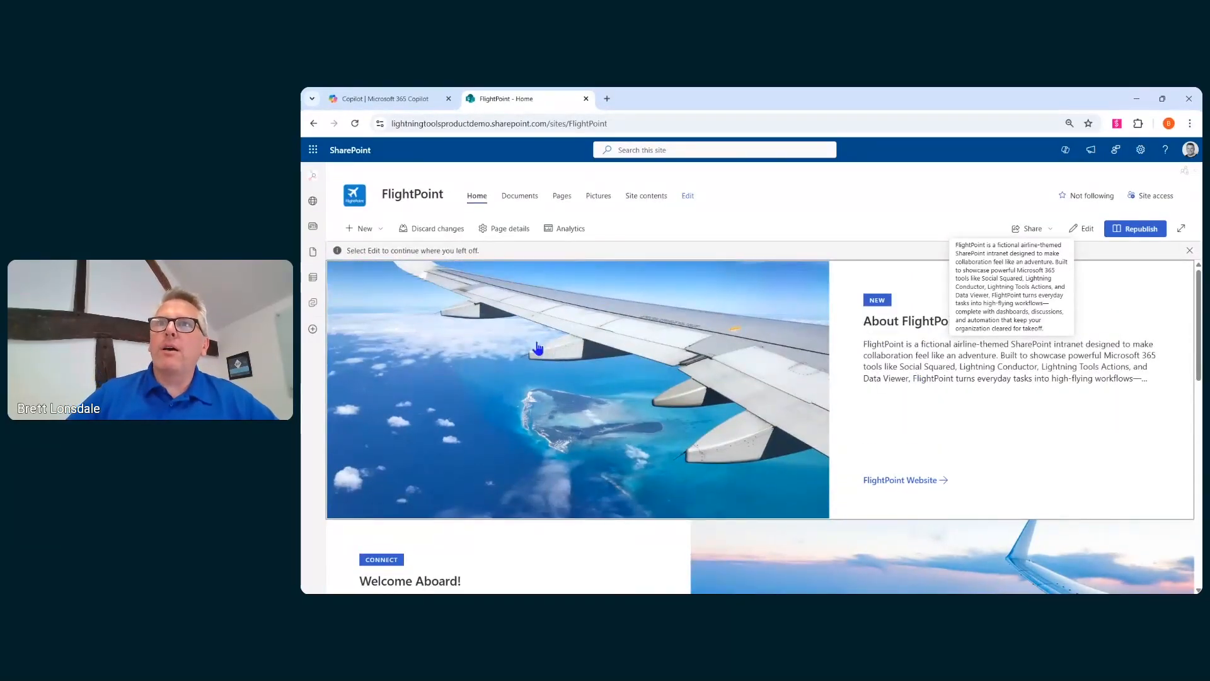
scroll(791, 466, "down", 3)
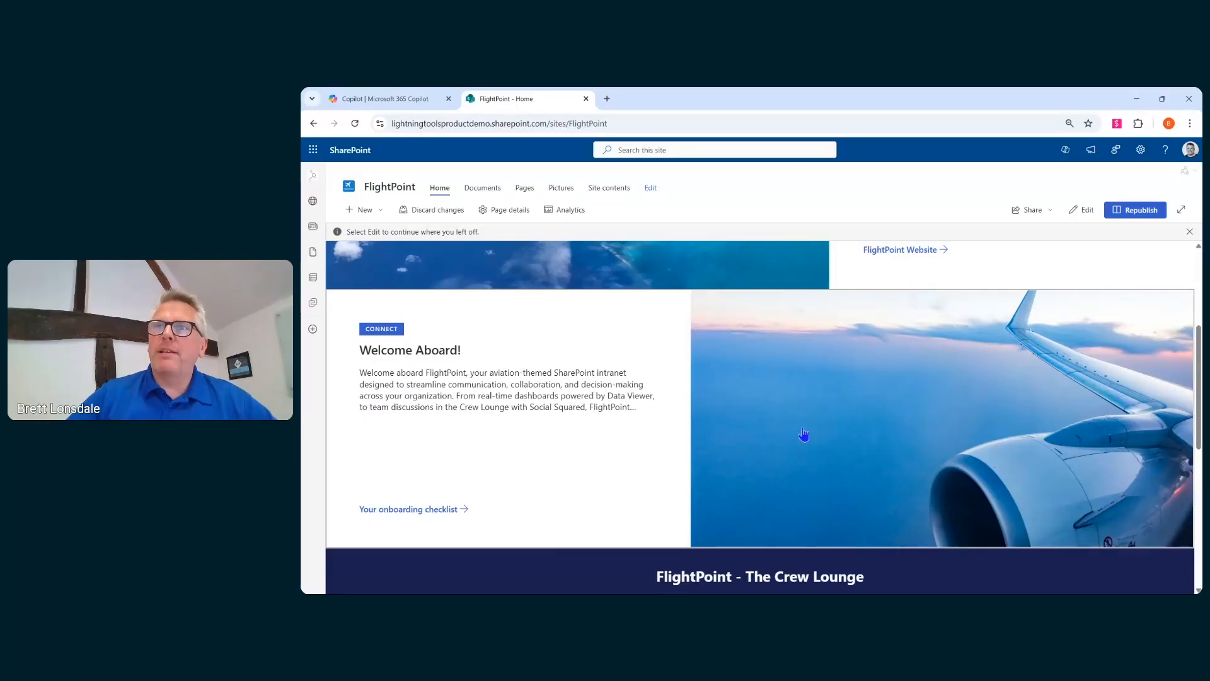
scroll(801, 433, "down", 2)
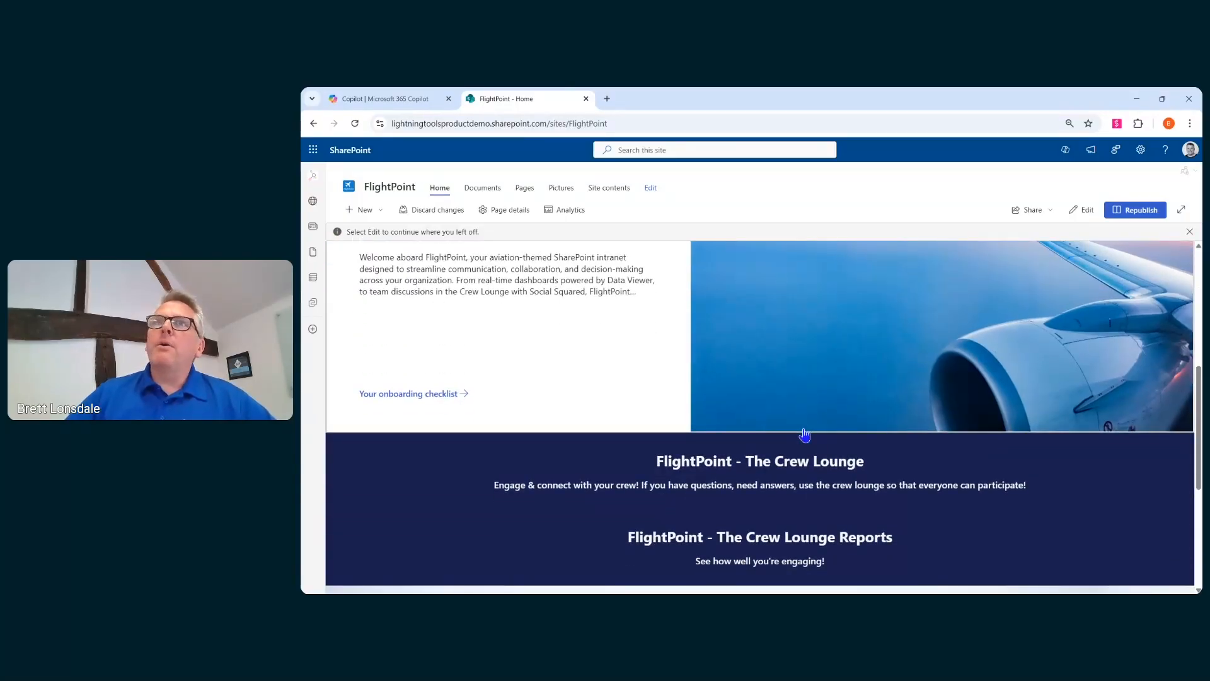
scroll(804, 435, "up", 5)
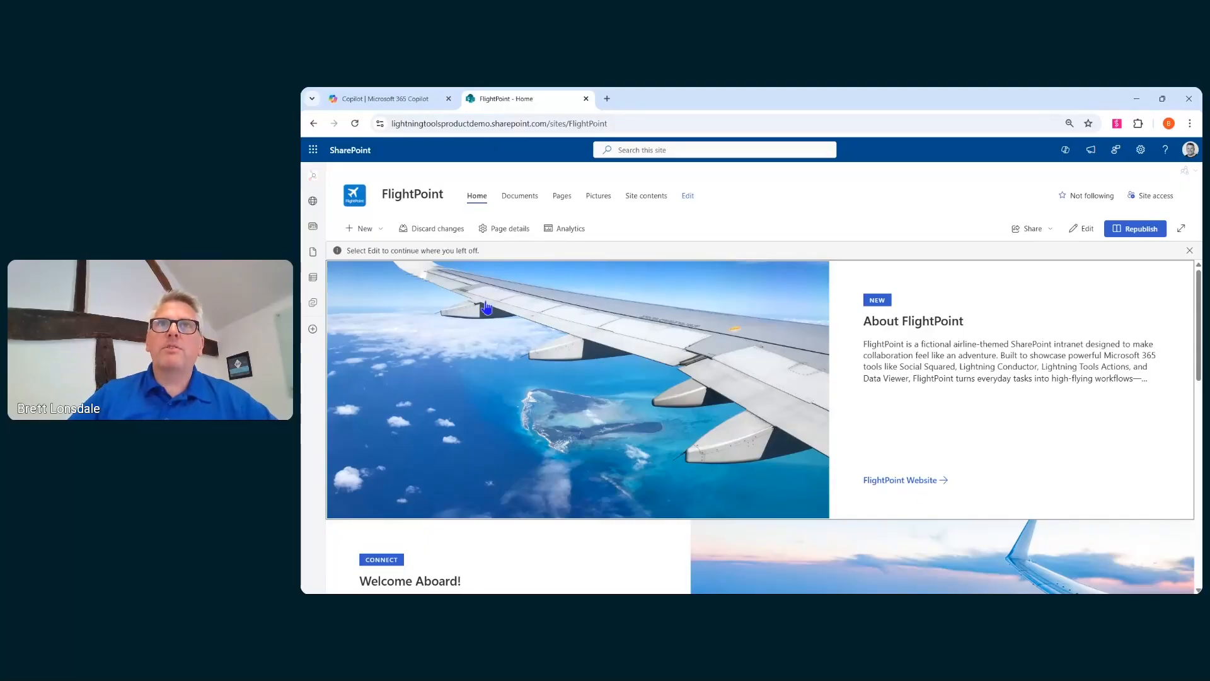
- Start a new news post with Copilot and choose the newsletter template
left_click(382, 230)
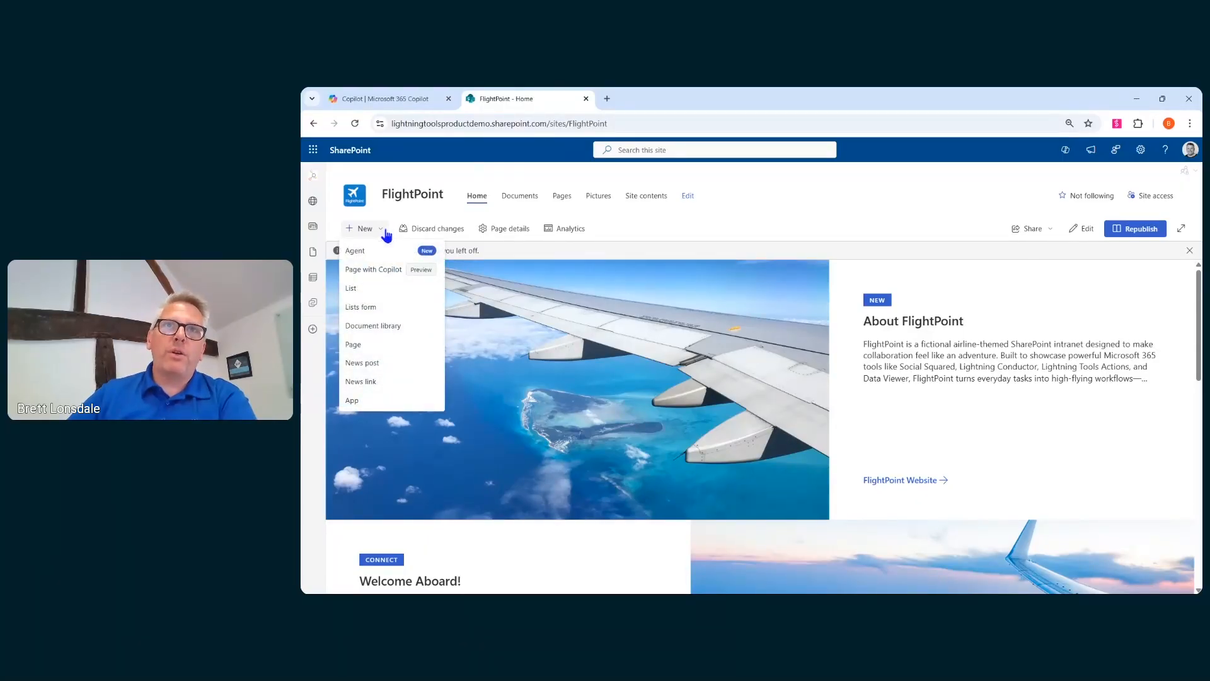
left_click(387, 271)
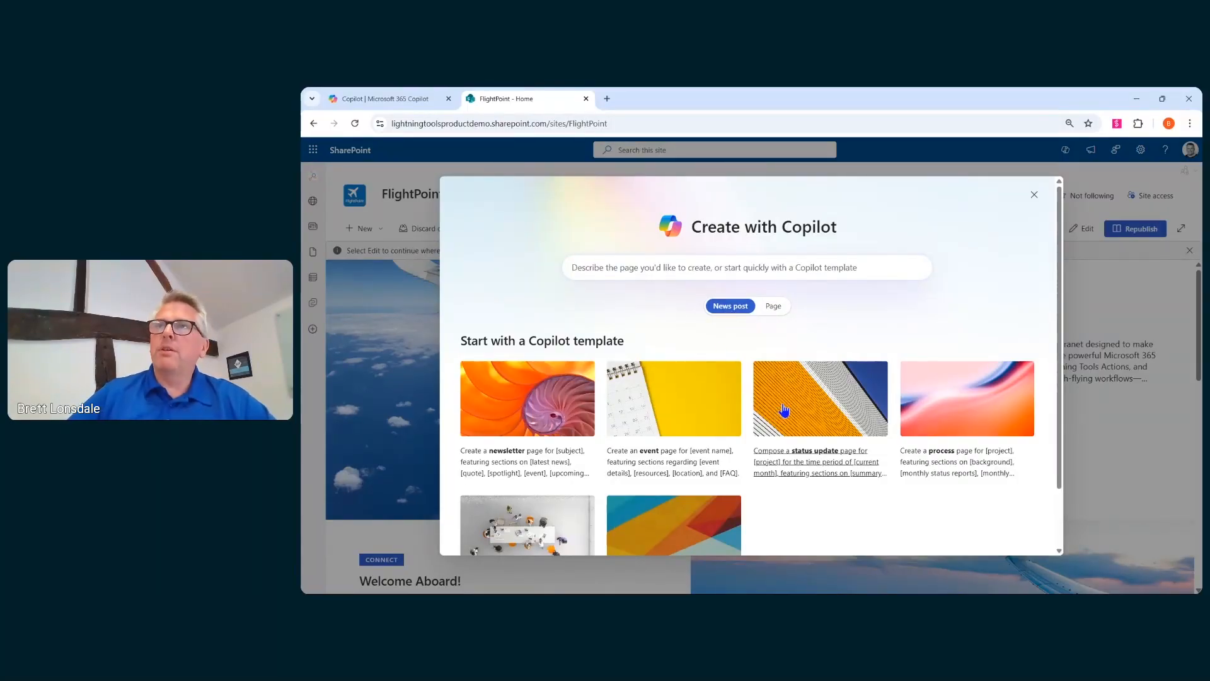
left_click(775, 308)
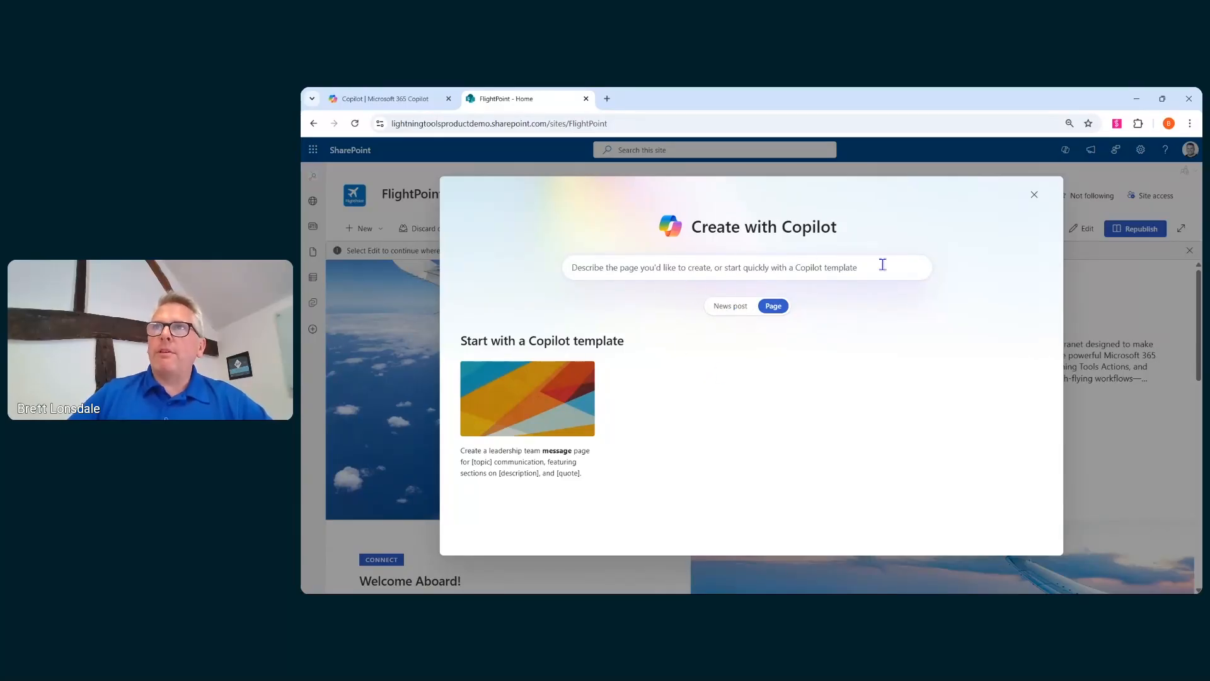
left_click(732, 307)
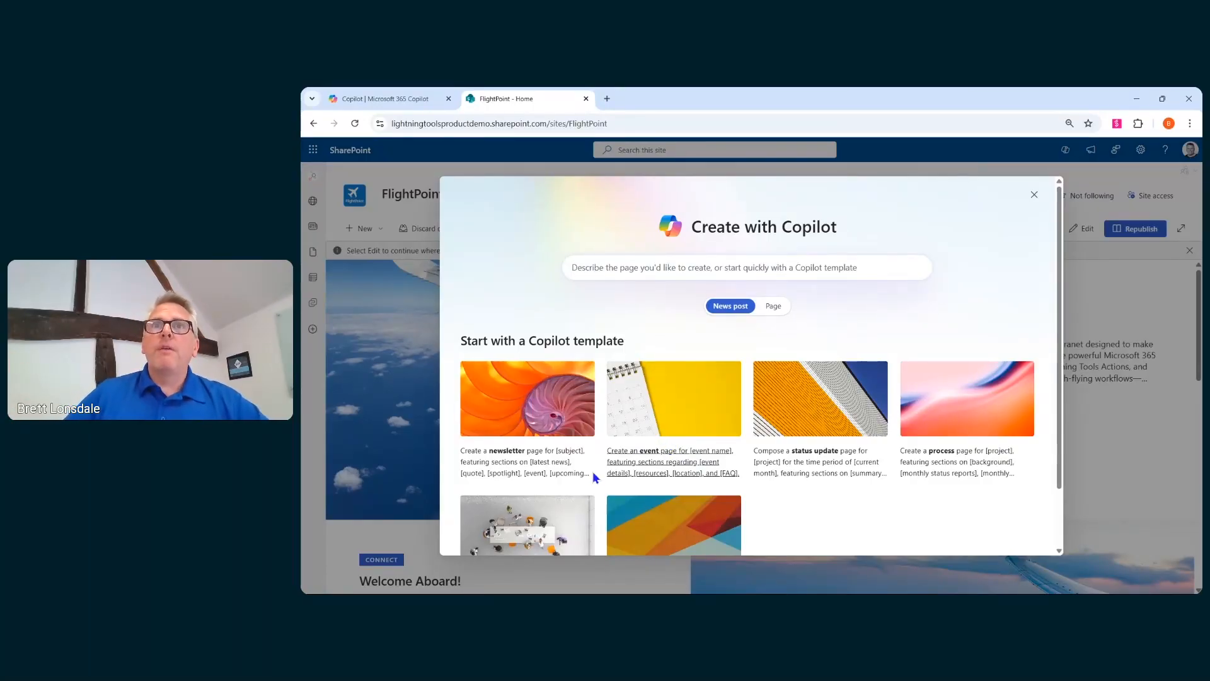
left_click(549, 412)
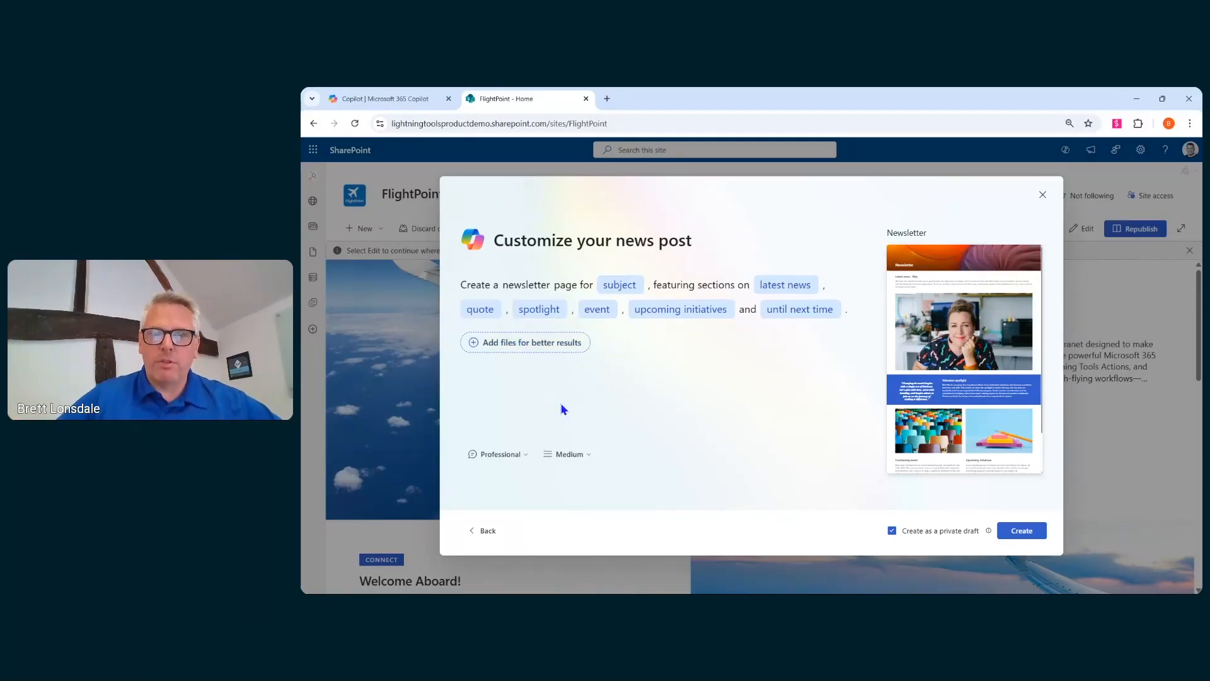
left_click(527, 458)
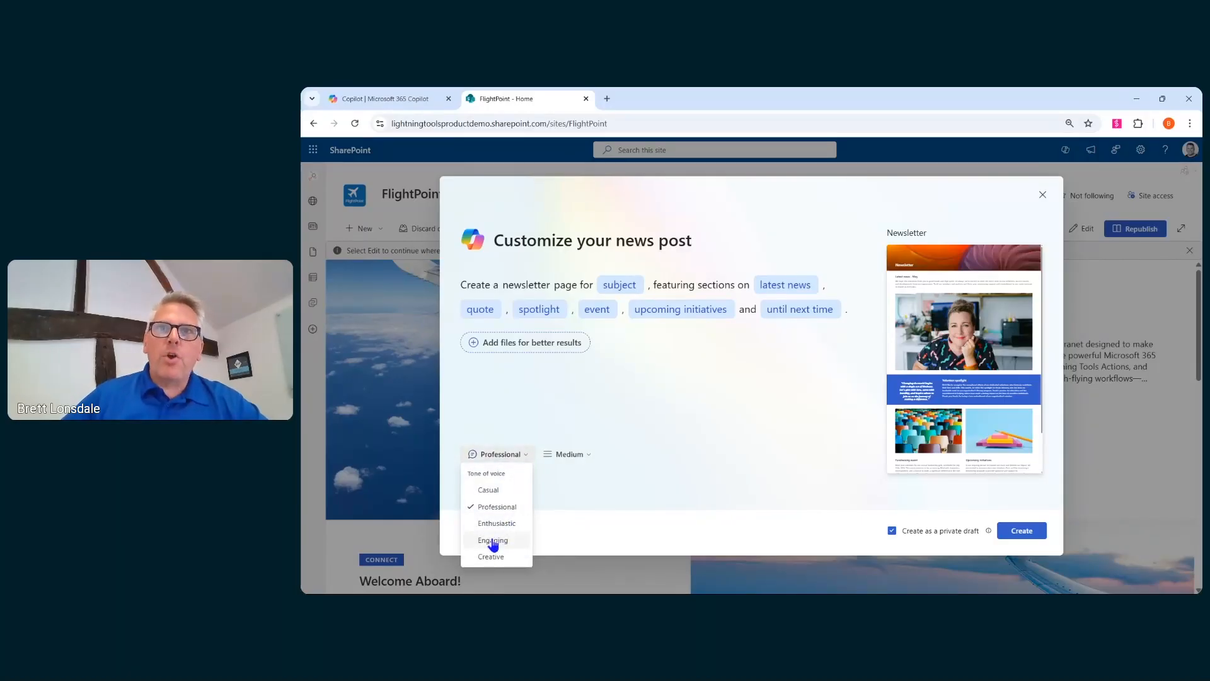
left_click(589, 456)
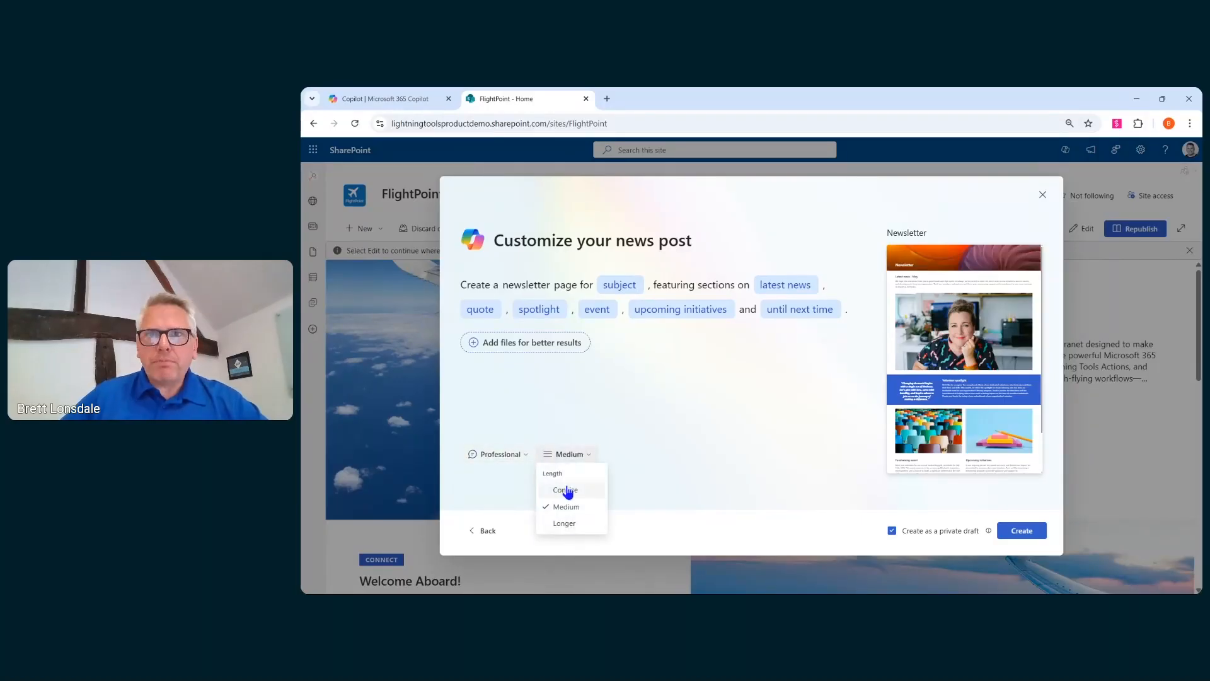
left_click(698, 425)
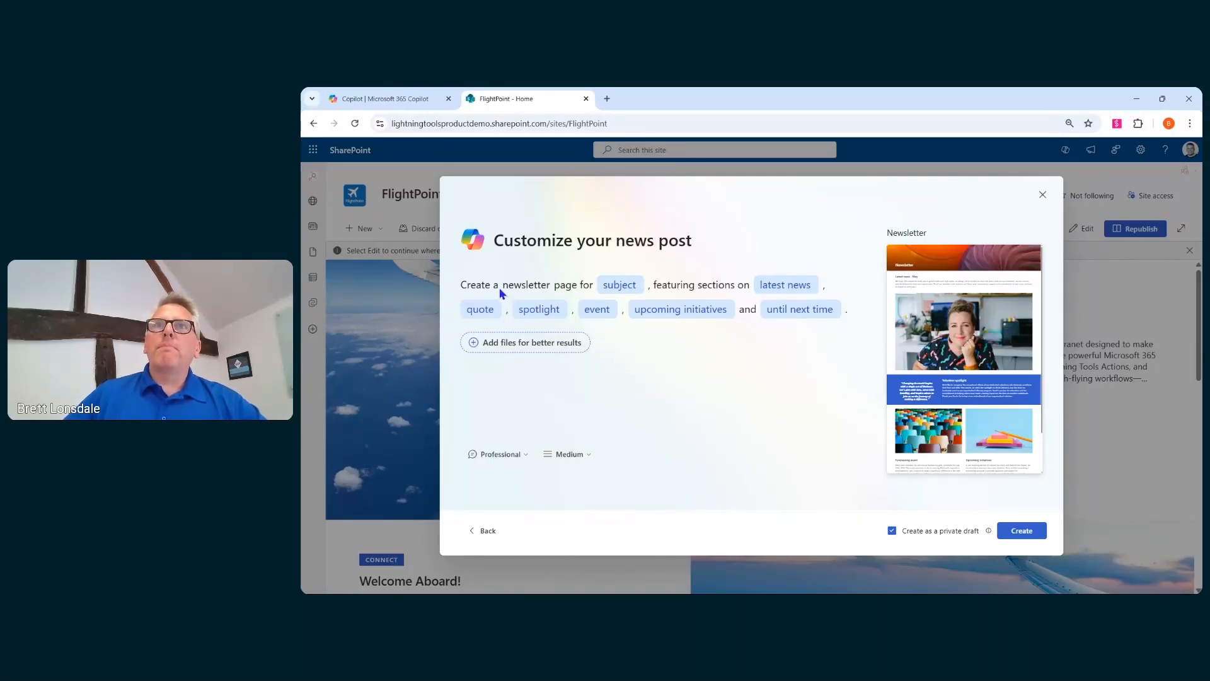
- Set the newsletter subject to Annual Meeting and replace the latest news section with Travel
left_click(612, 286)
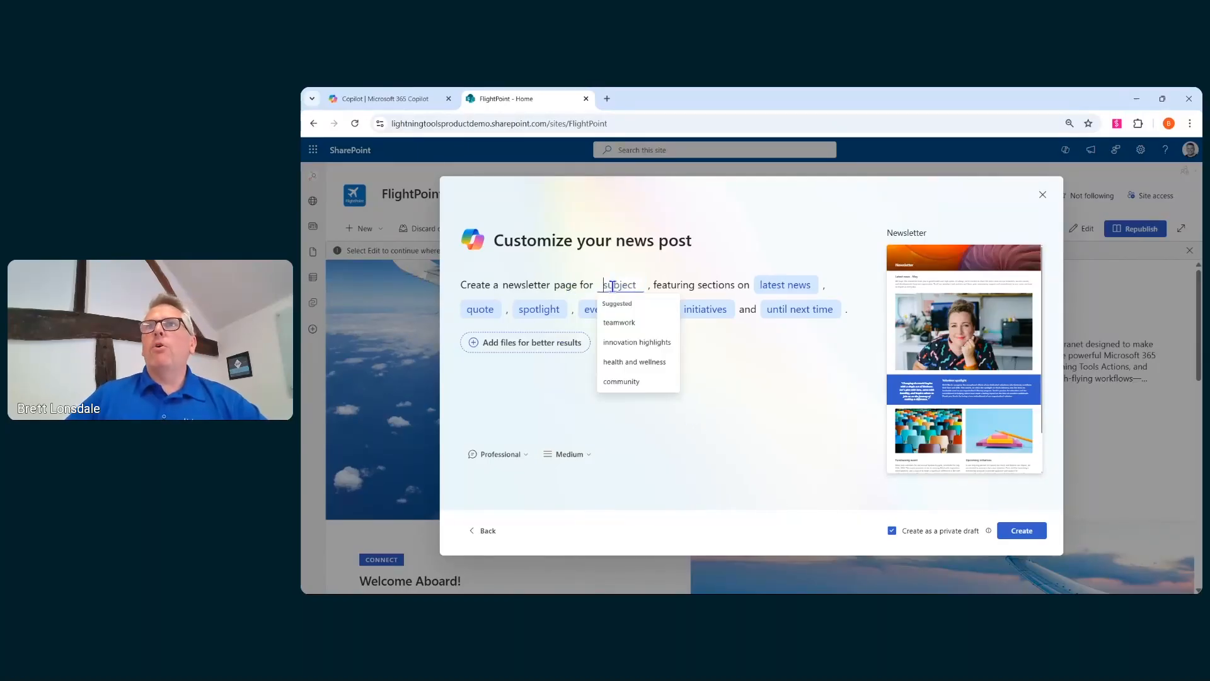
type("Ann")
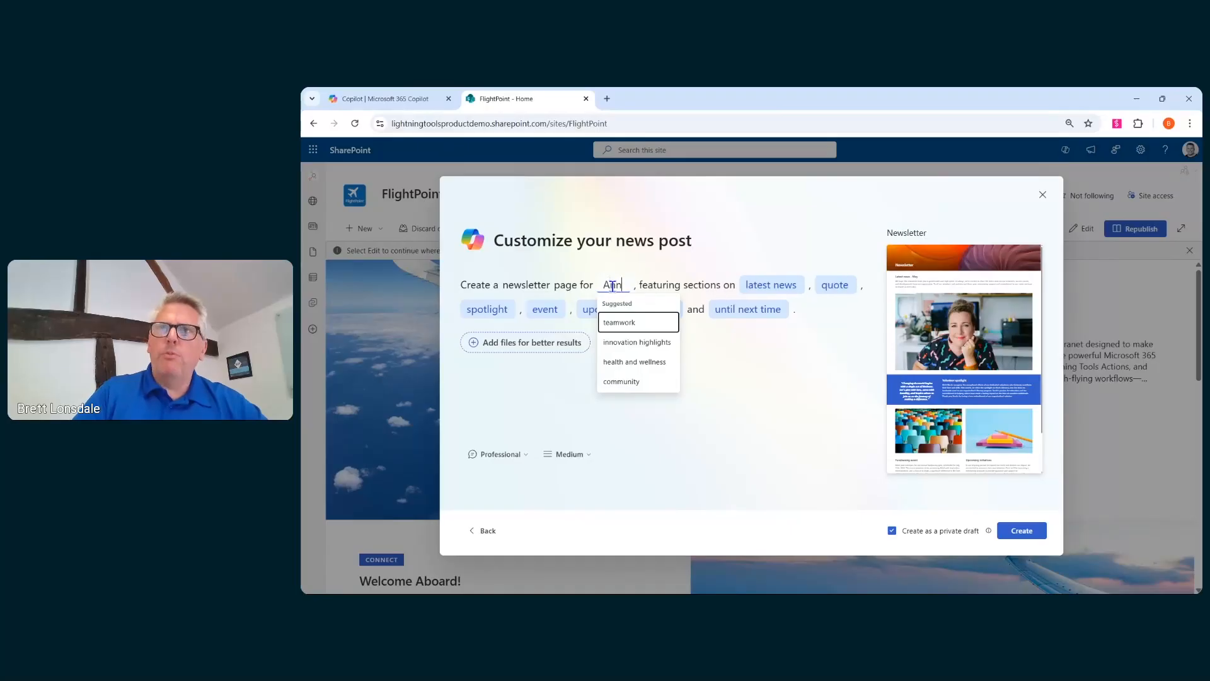
type("ual Mee")
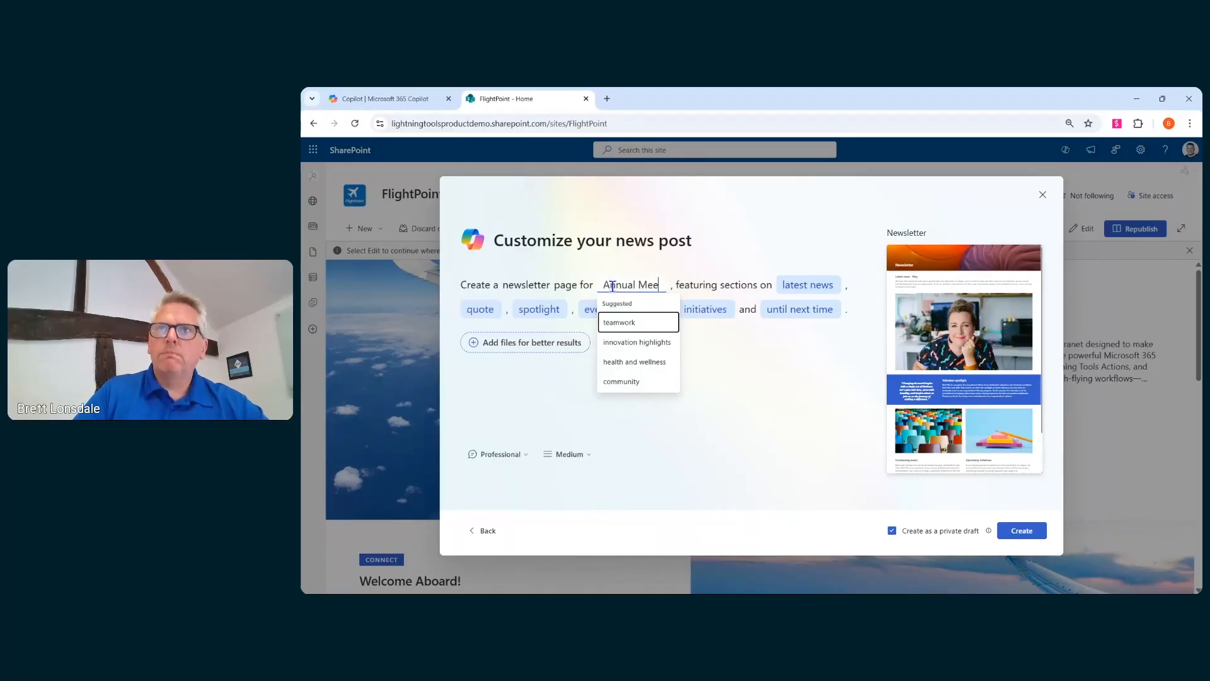
type("ting")
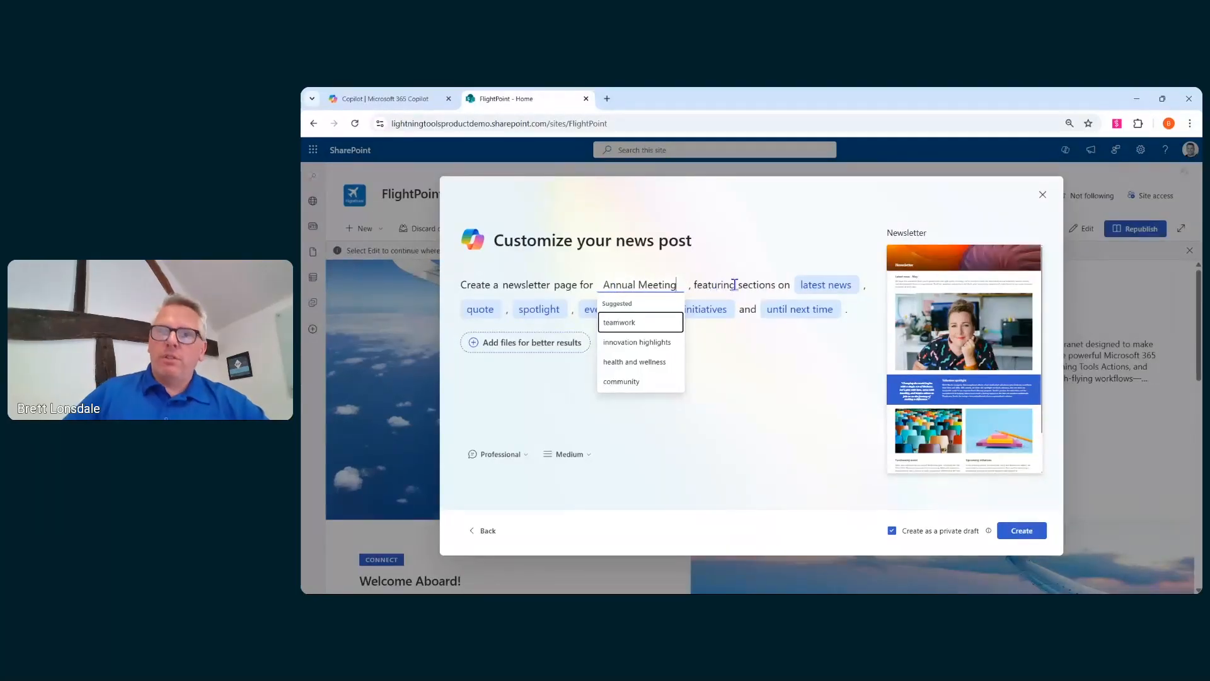
left_click(841, 285)
type("Travel")
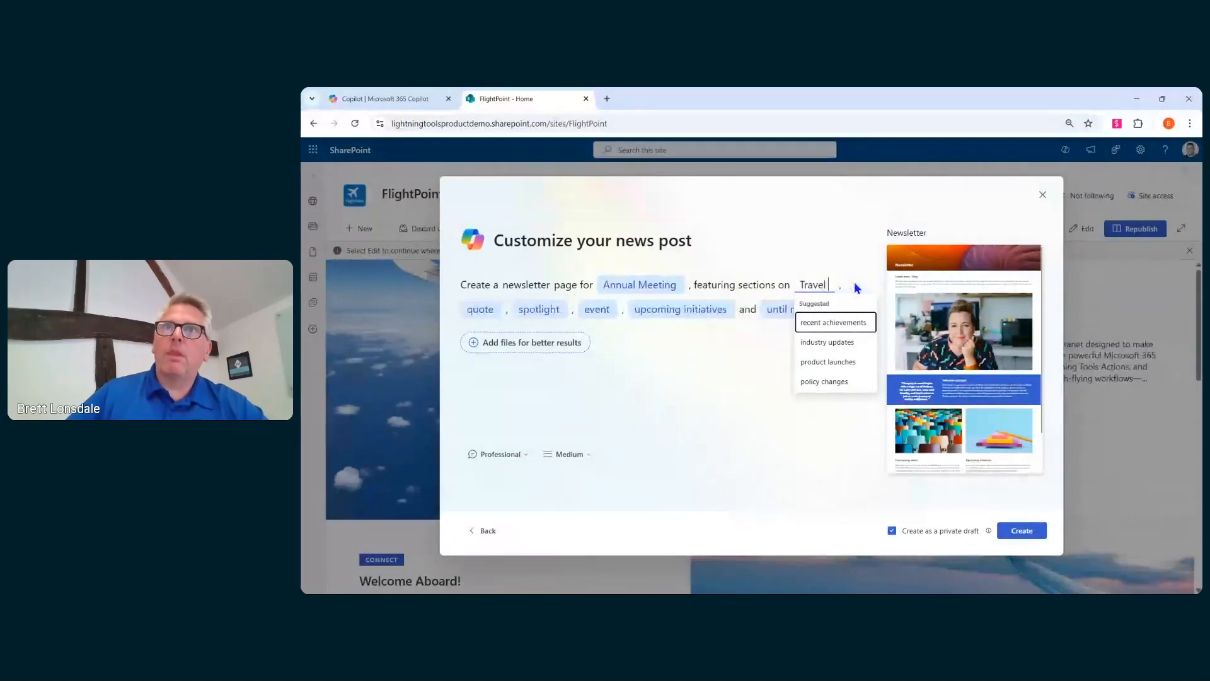
left_click(705, 383)
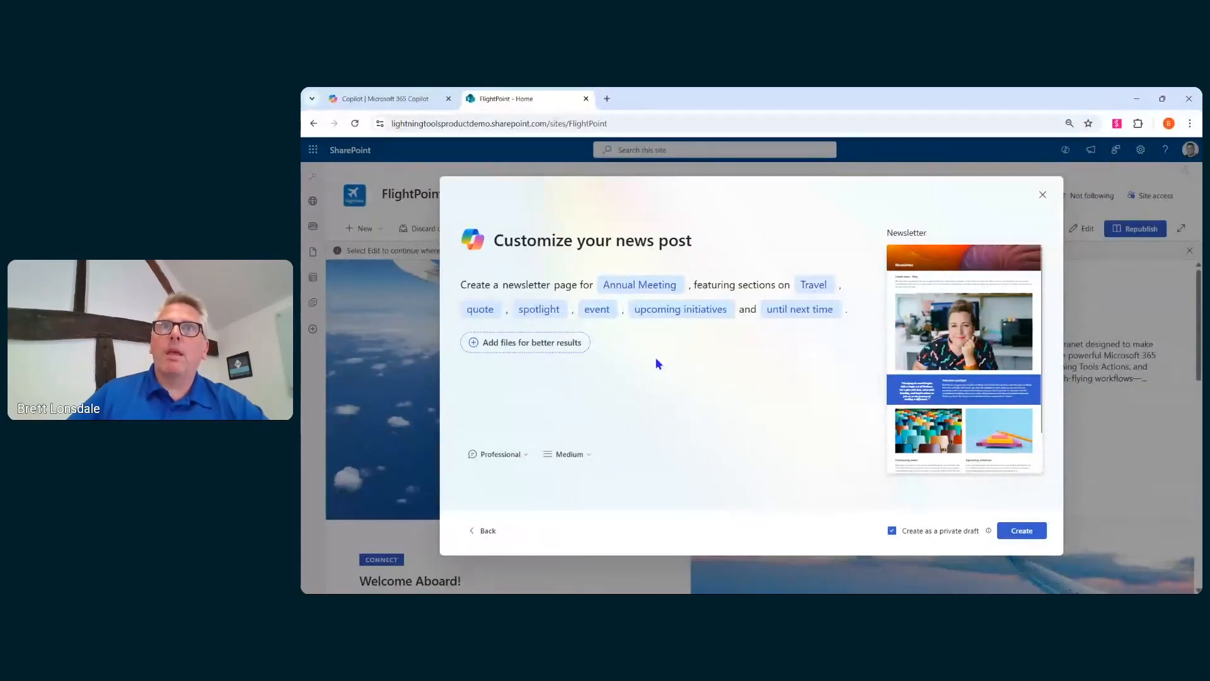
- Replace the quote and spotlight sections with thought for the day and project showcase
left_click(503, 311)
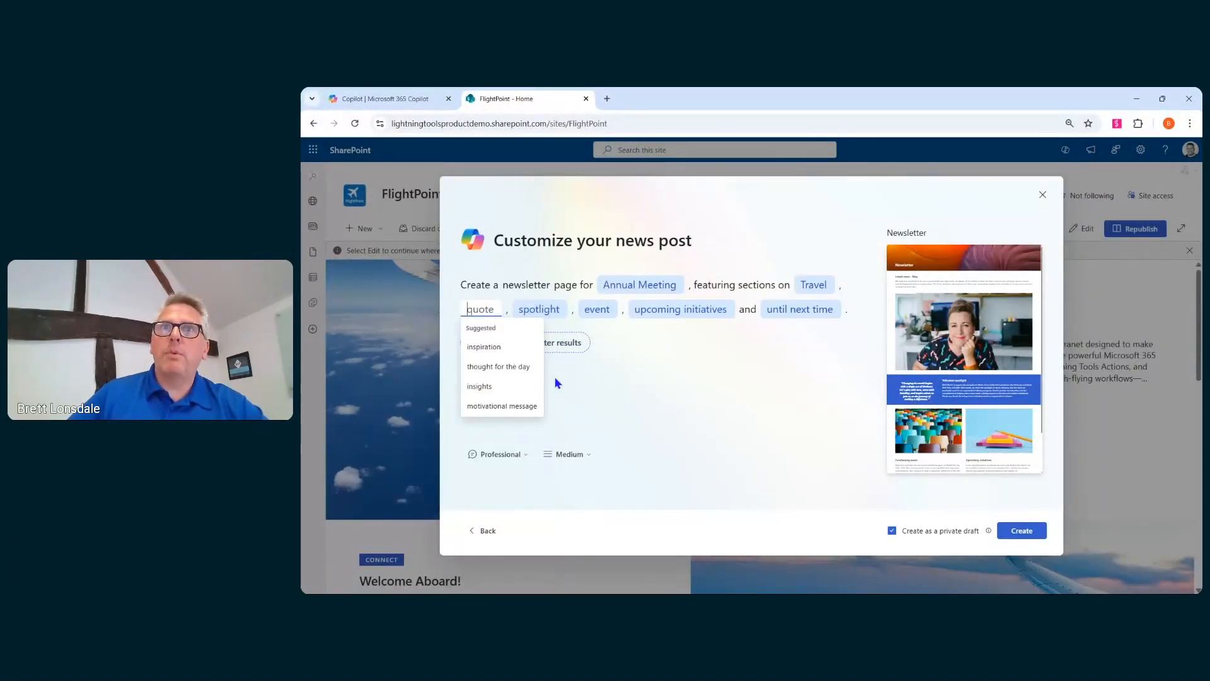
left_click(501, 368)
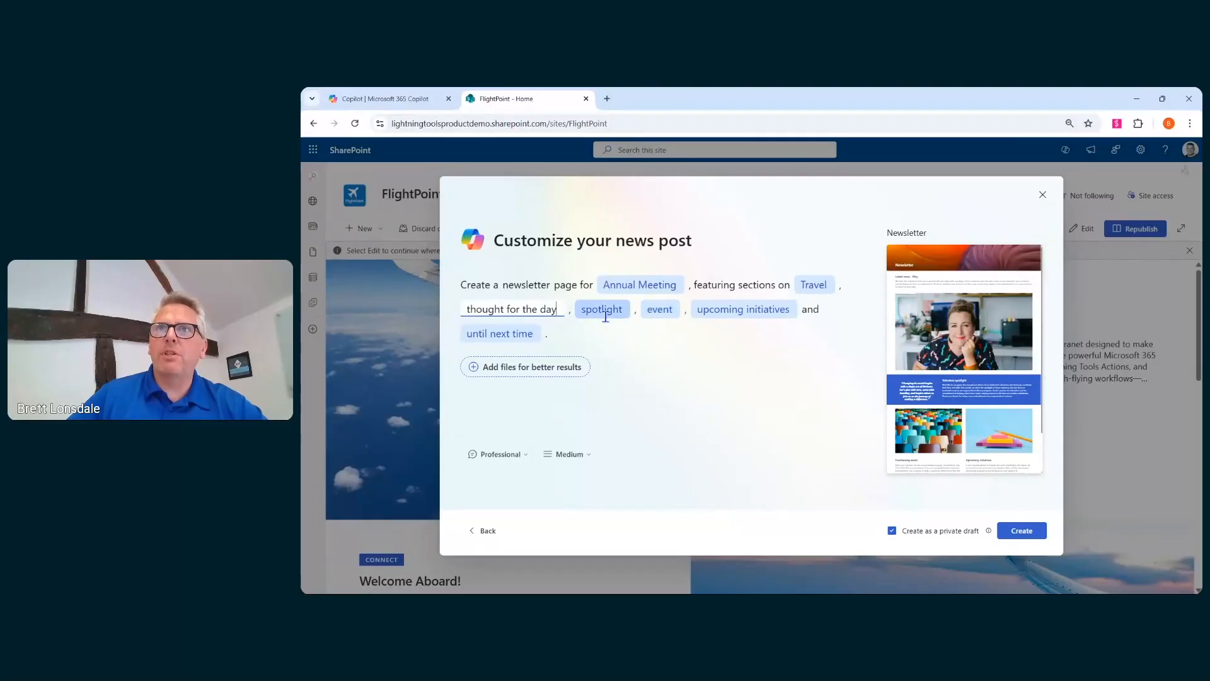
left_click(606, 316)
left_click(621, 376)
- Replace the upcoming initiatives section with strategic goals and create the news post
left_click(690, 308)
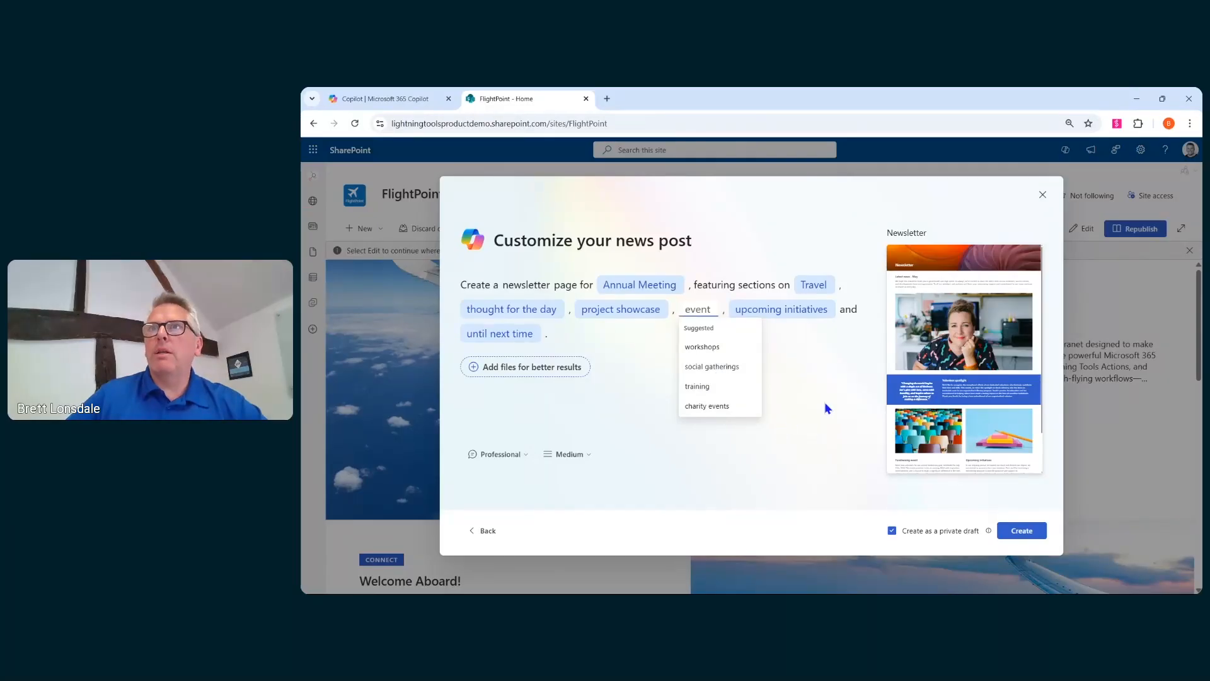
key("Tab")
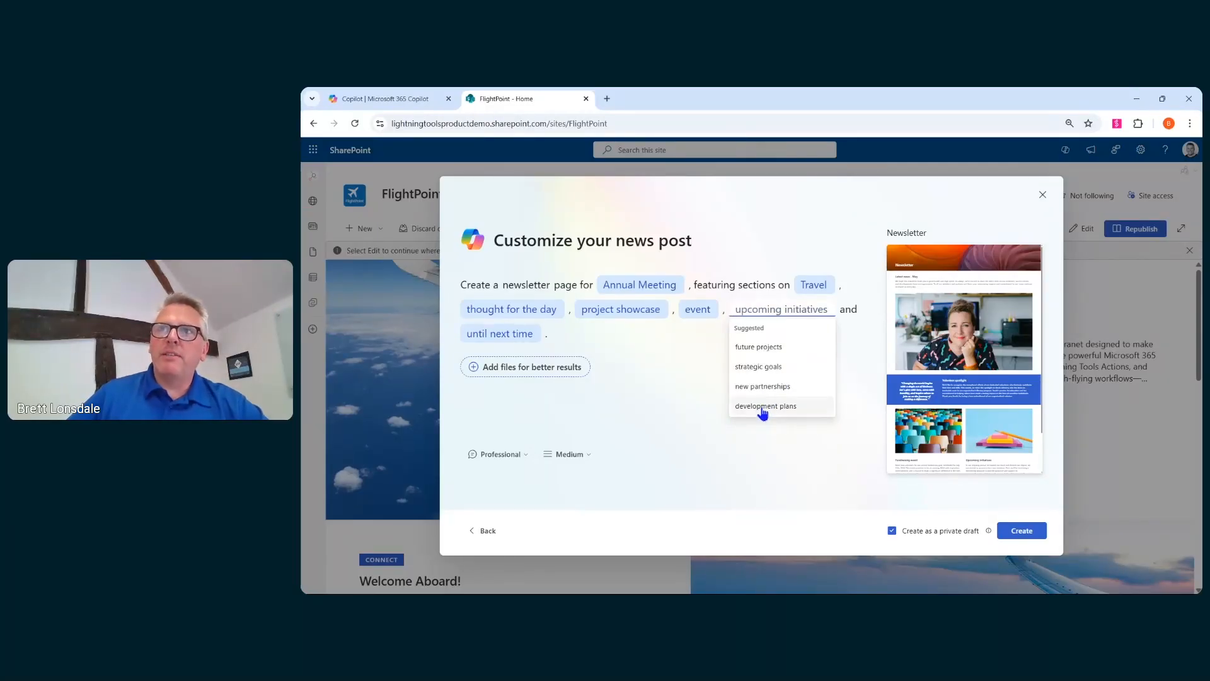
left_click(766, 370)
left_click(681, 432)
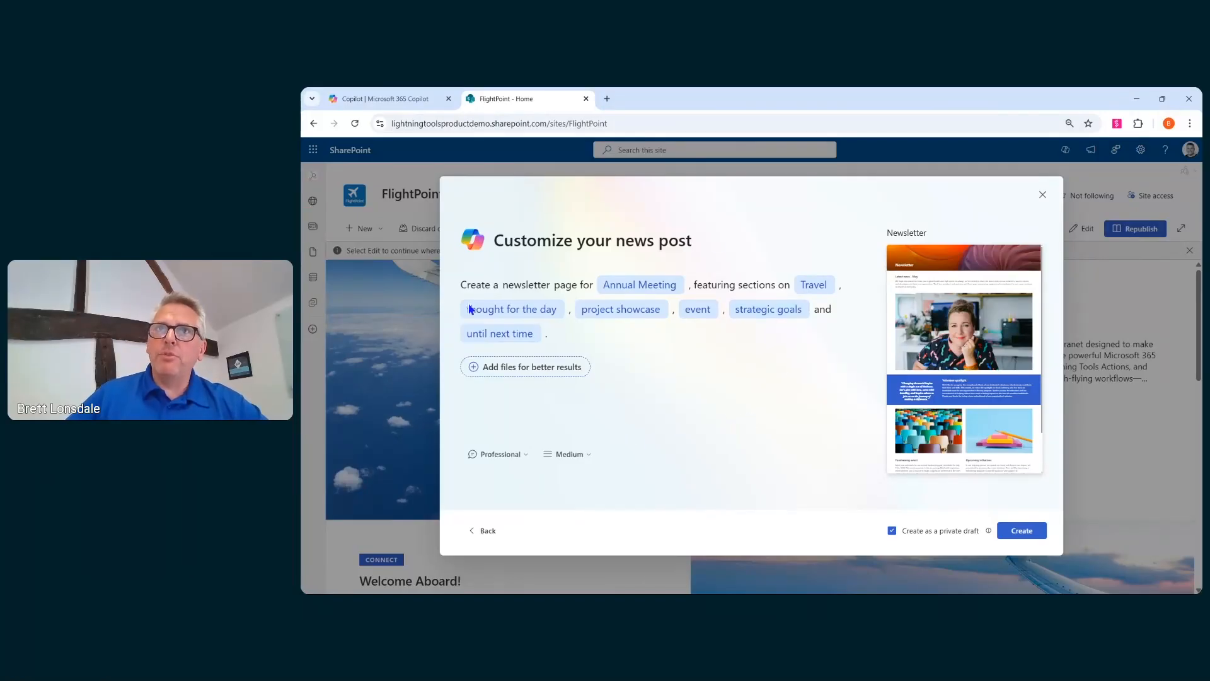
left_click(1020, 533)
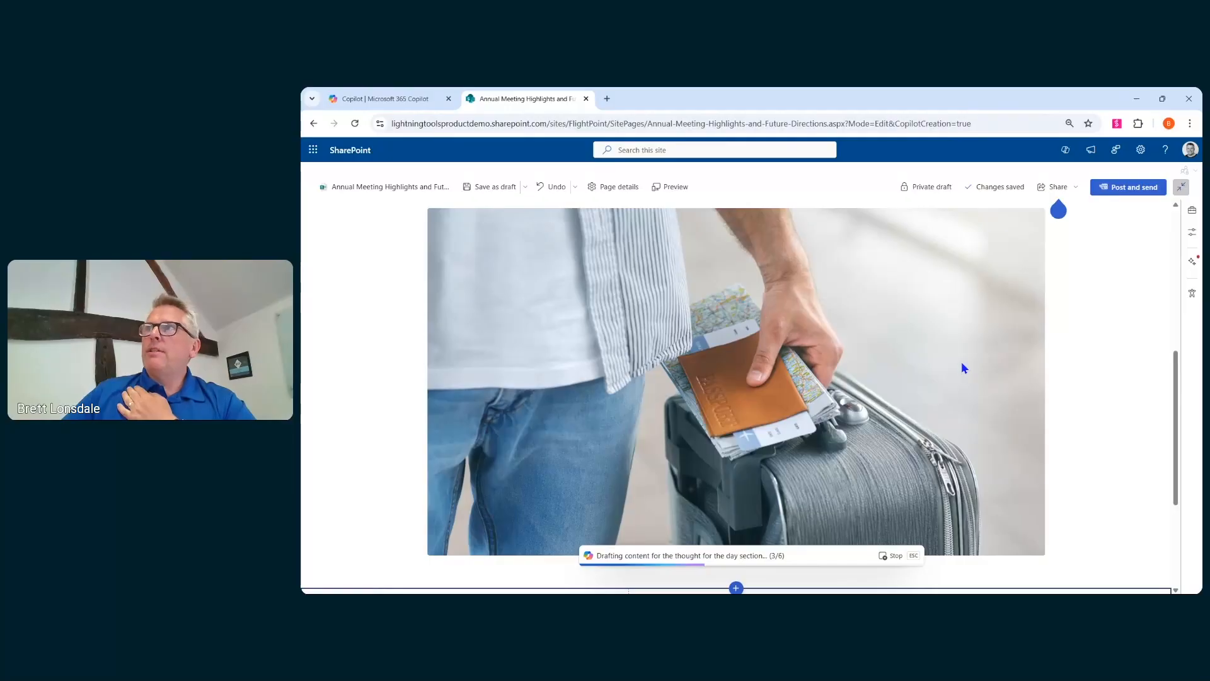
- Scroll through the Copilot-generated news post to review its drafted sections
scroll(963, 366, "up", 4)
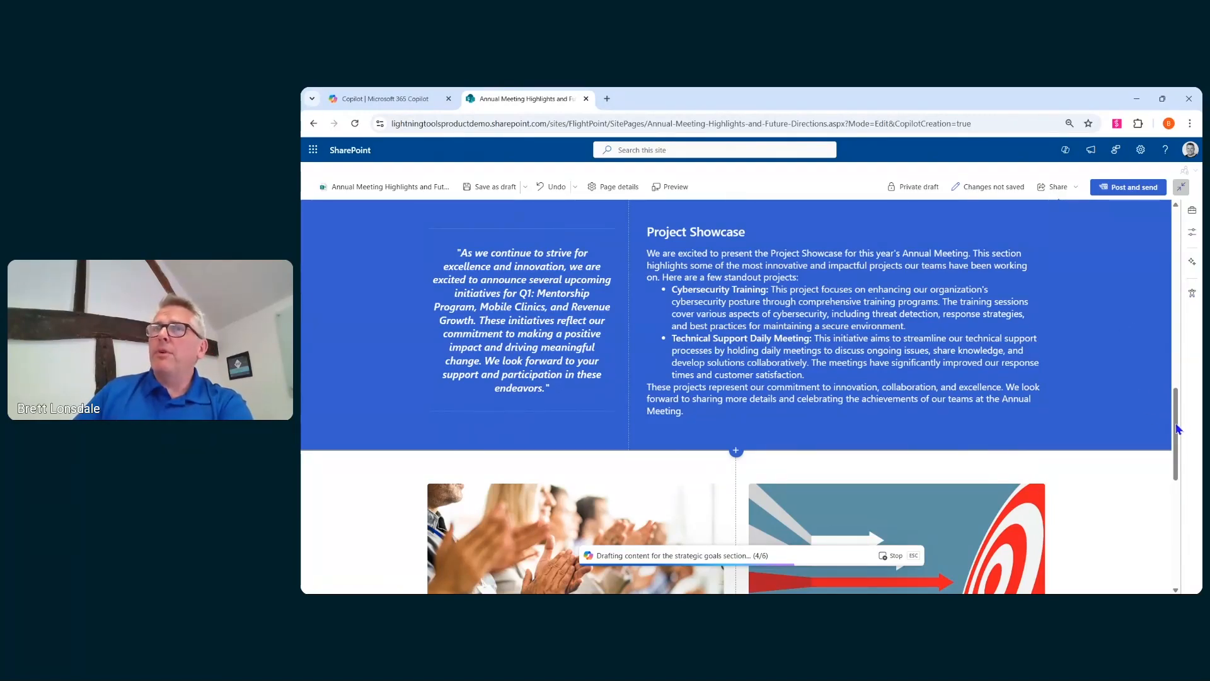
scroll(1105, 410, "up", 10)
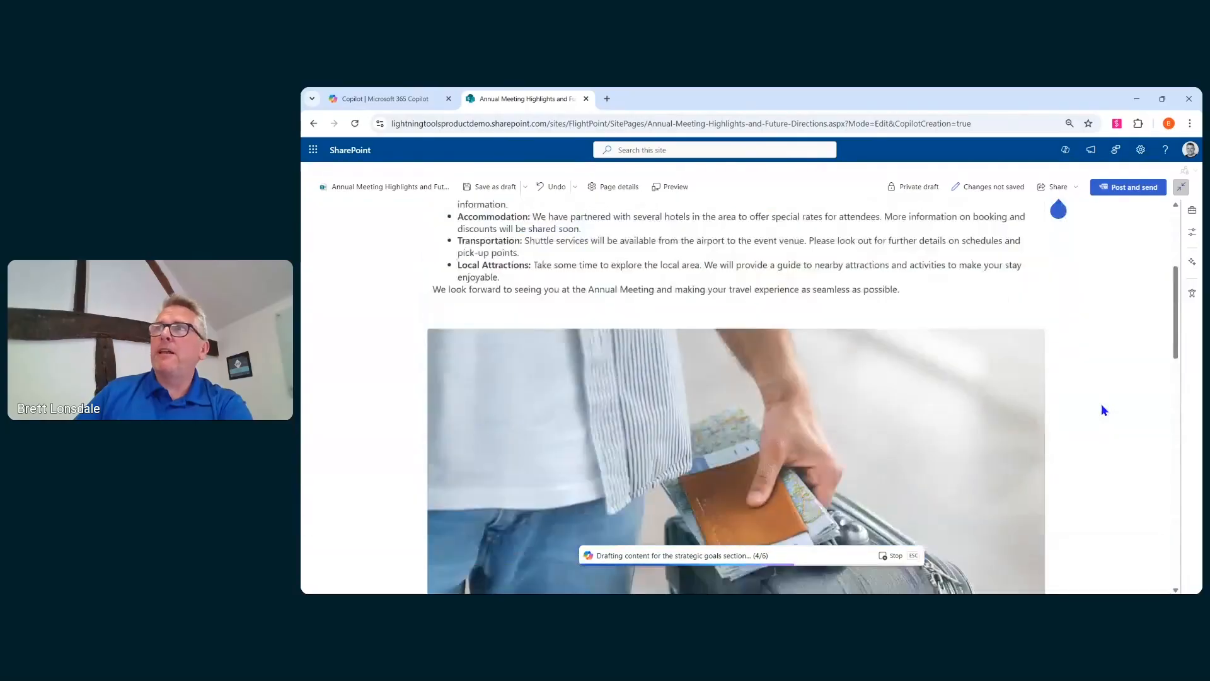
scroll(1102, 403, "up", 4)
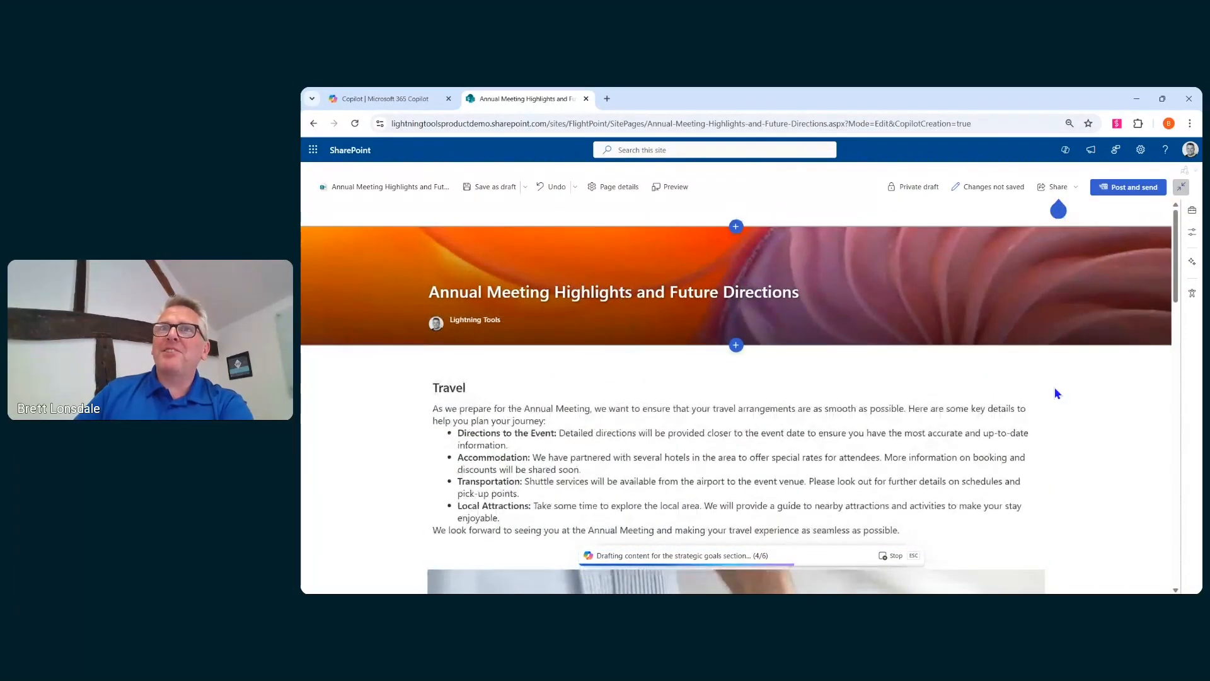
scroll(1055, 389, "down", 12)
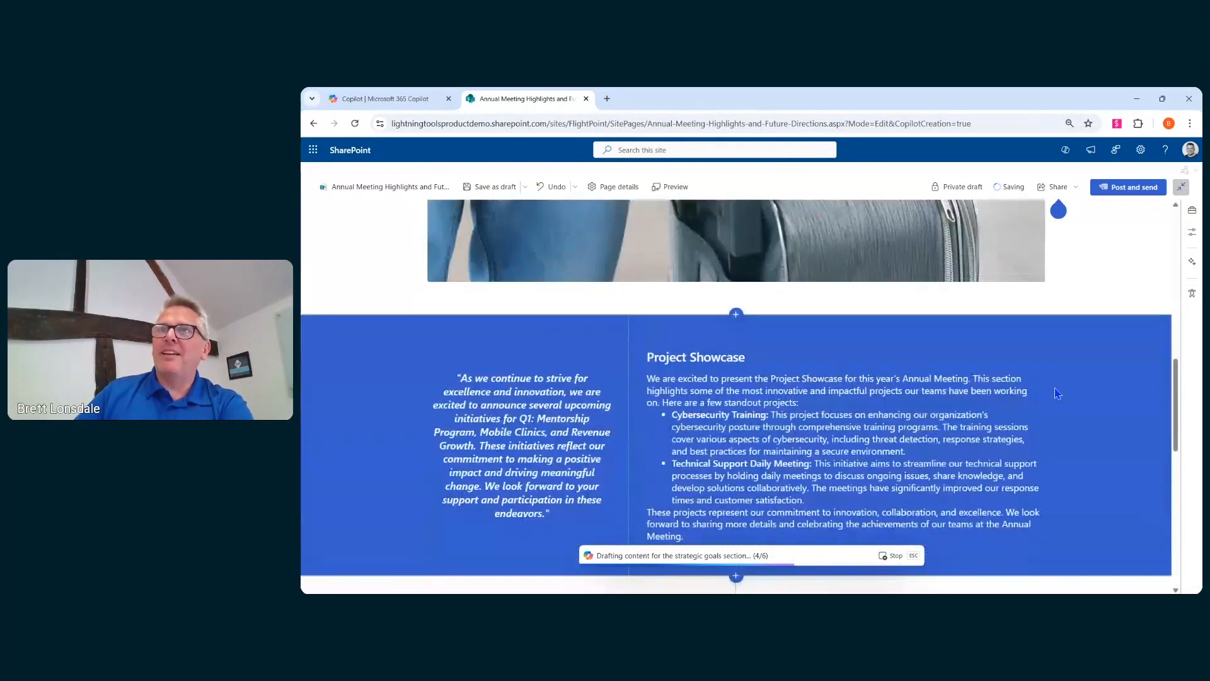
scroll(1056, 393, "down", 7)
scroll(1054, 387, "down", 2)
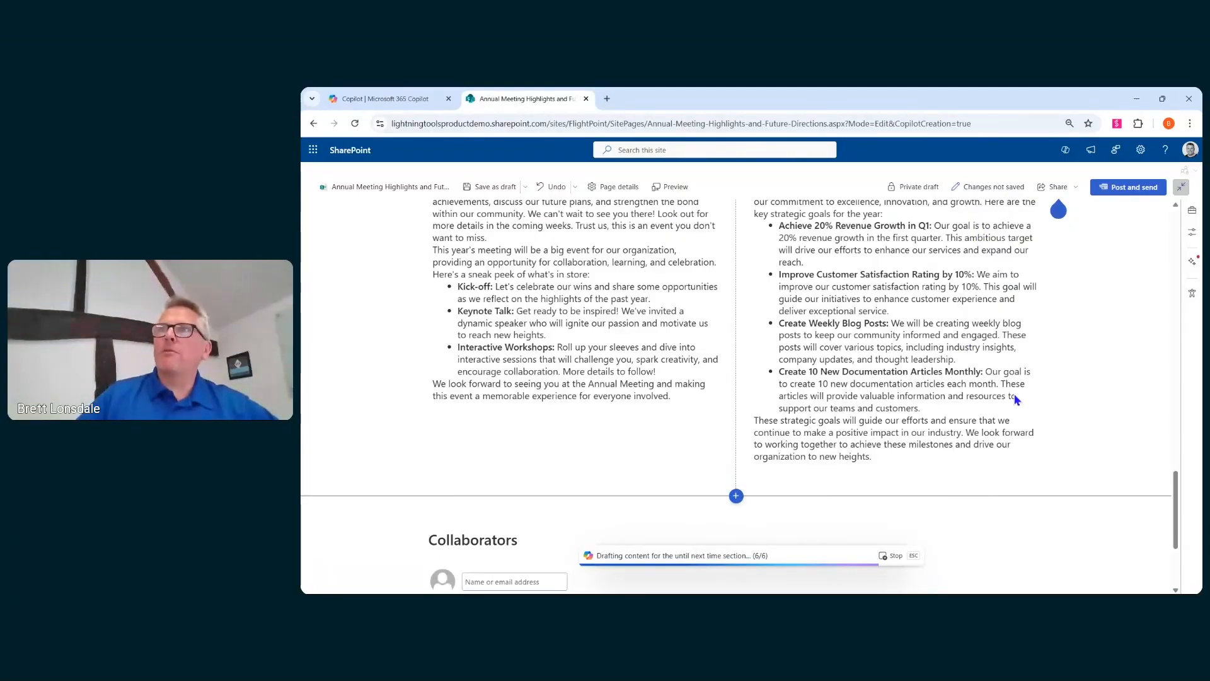
scroll(1044, 329, "up", 10)
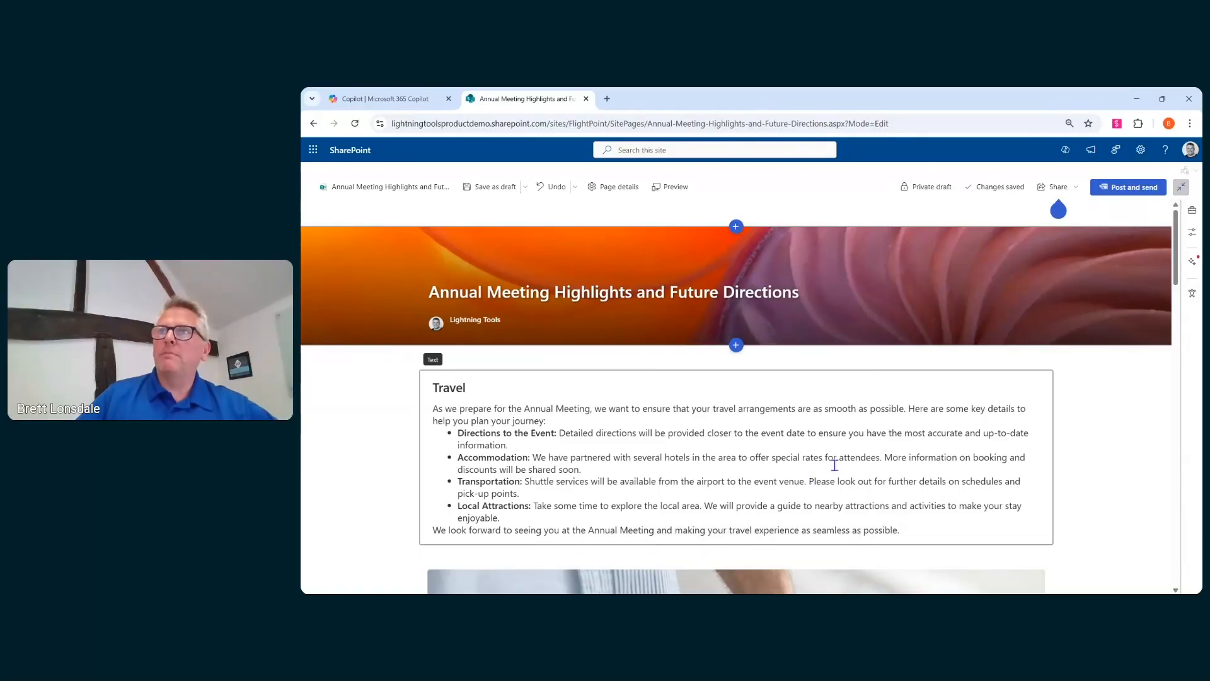
- Post the Annual Meeting news page and skip sending it as an email
left_click(1114, 192)
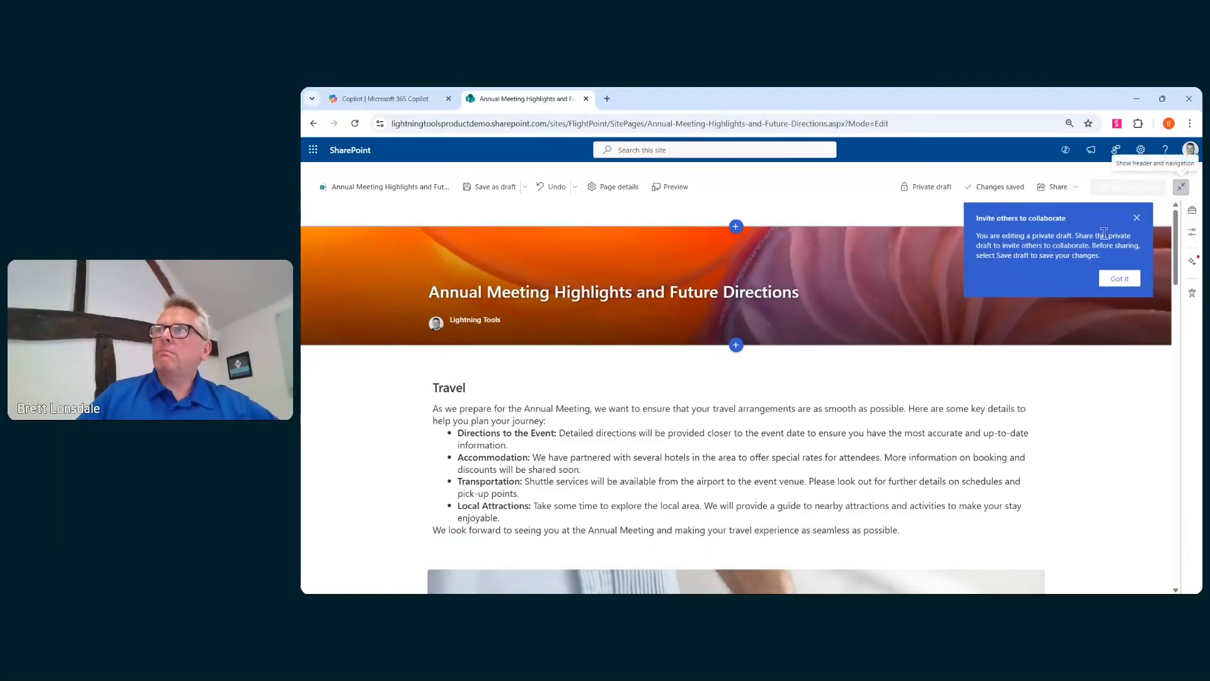
left_click(1073, 345)
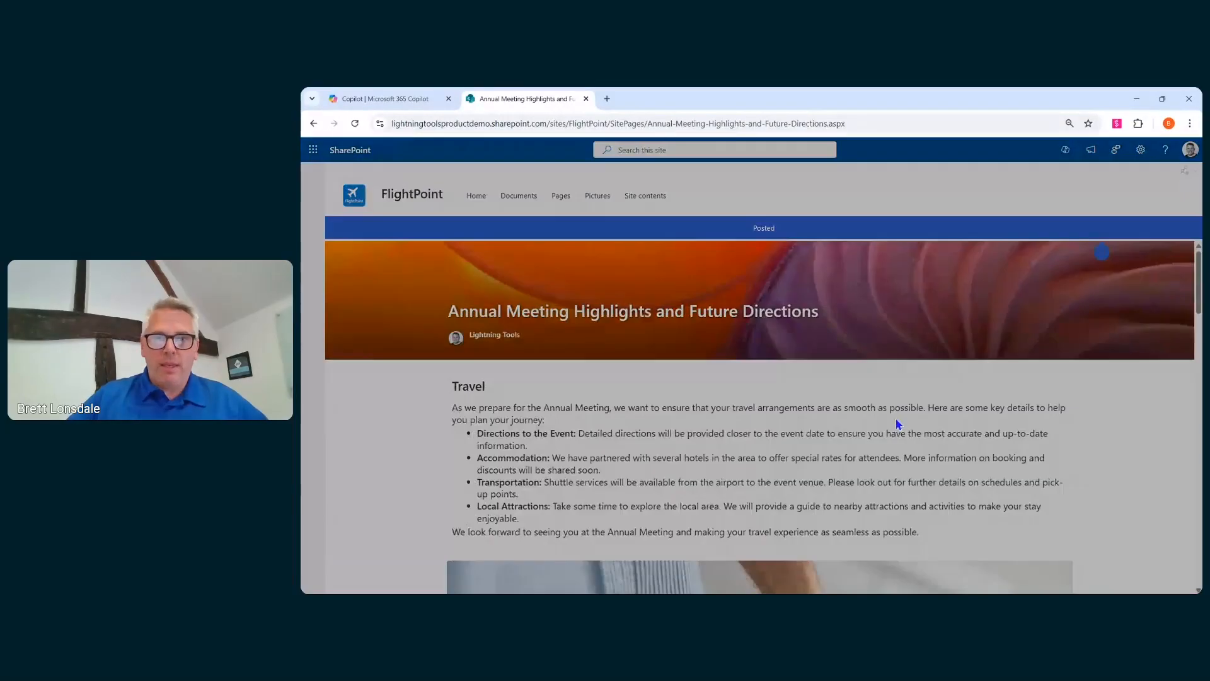
scroll(763, 476, "down", 5)
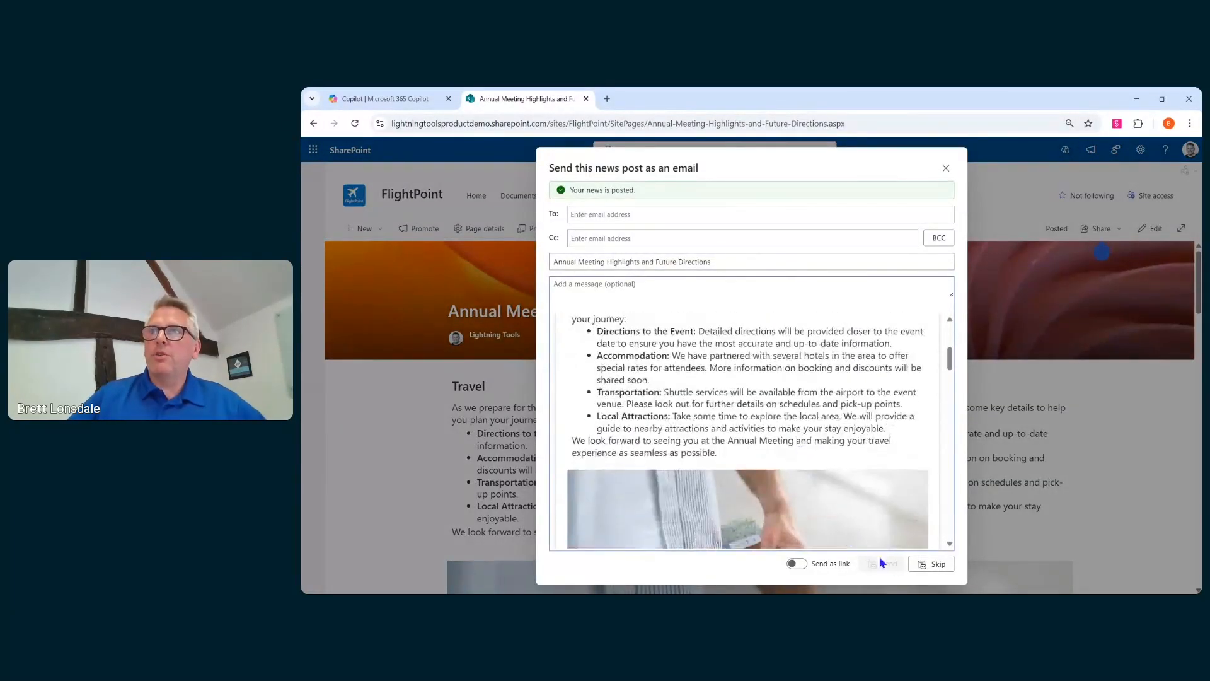
left_click(934, 564)
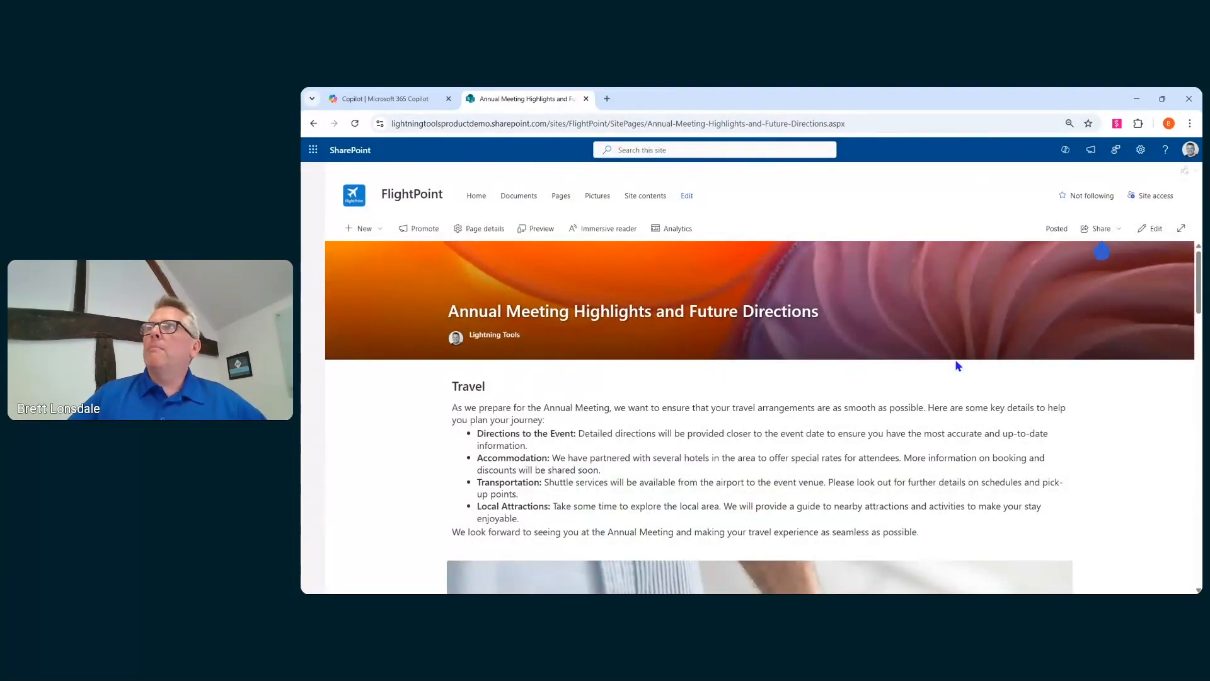
- Scroll through the published news post to review it
scroll(859, 406, "down", 15)
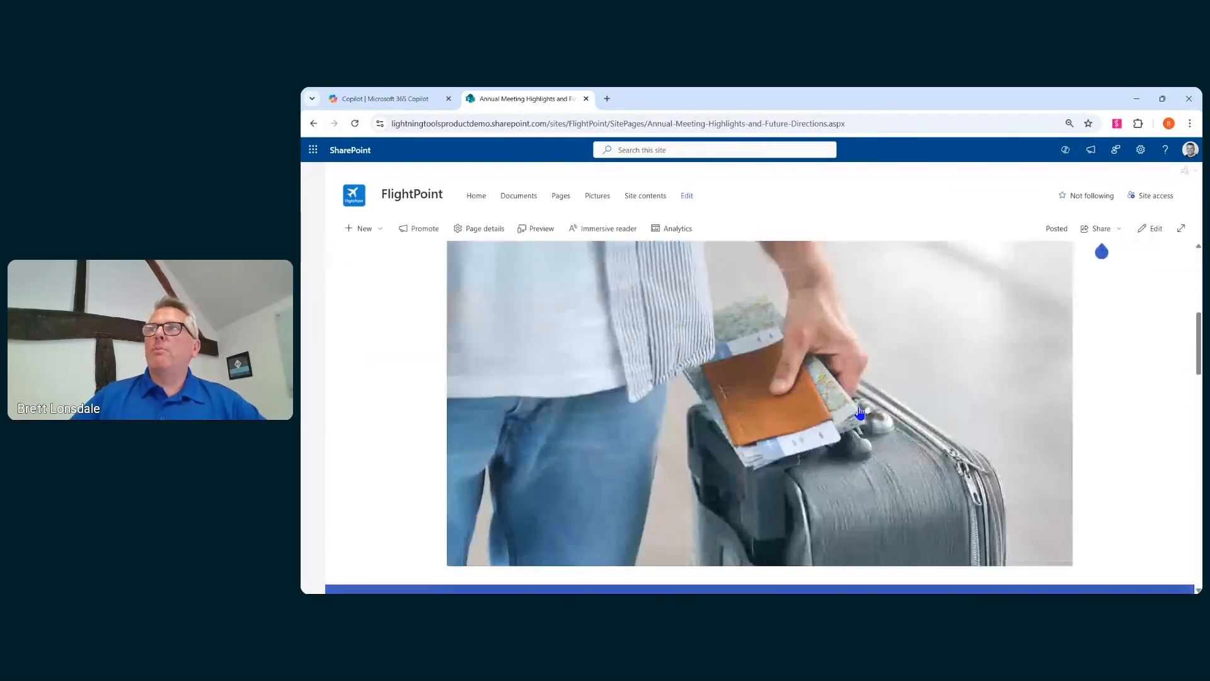
scroll(859, 411, "up", 15)
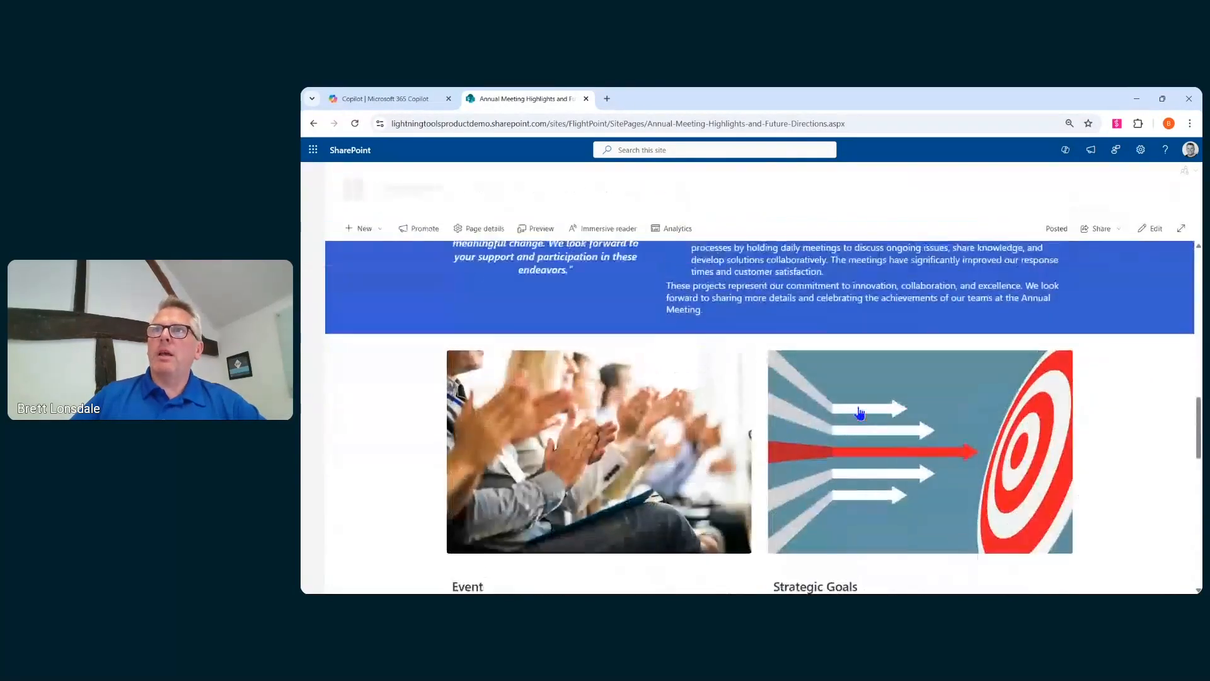
scroll(852, 414, "up", 3)
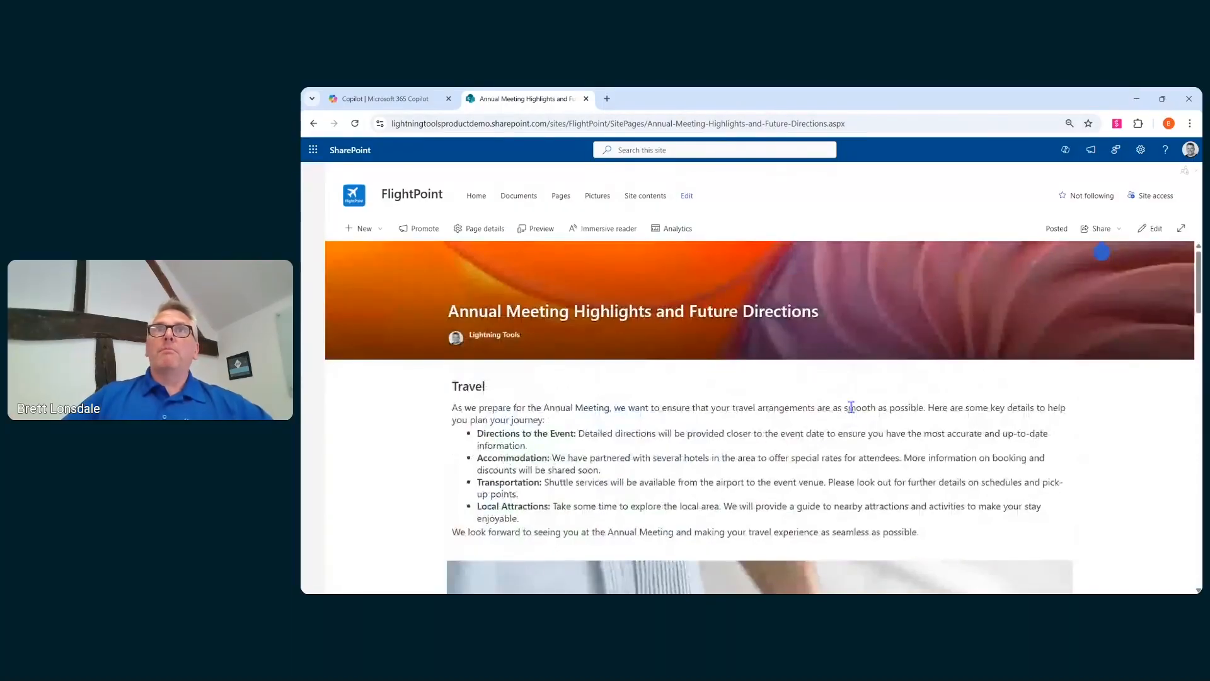
- Open the FlightPoint home page for editing and add a Flexible section below Discussion Board Engagement
left_click(472, 202)
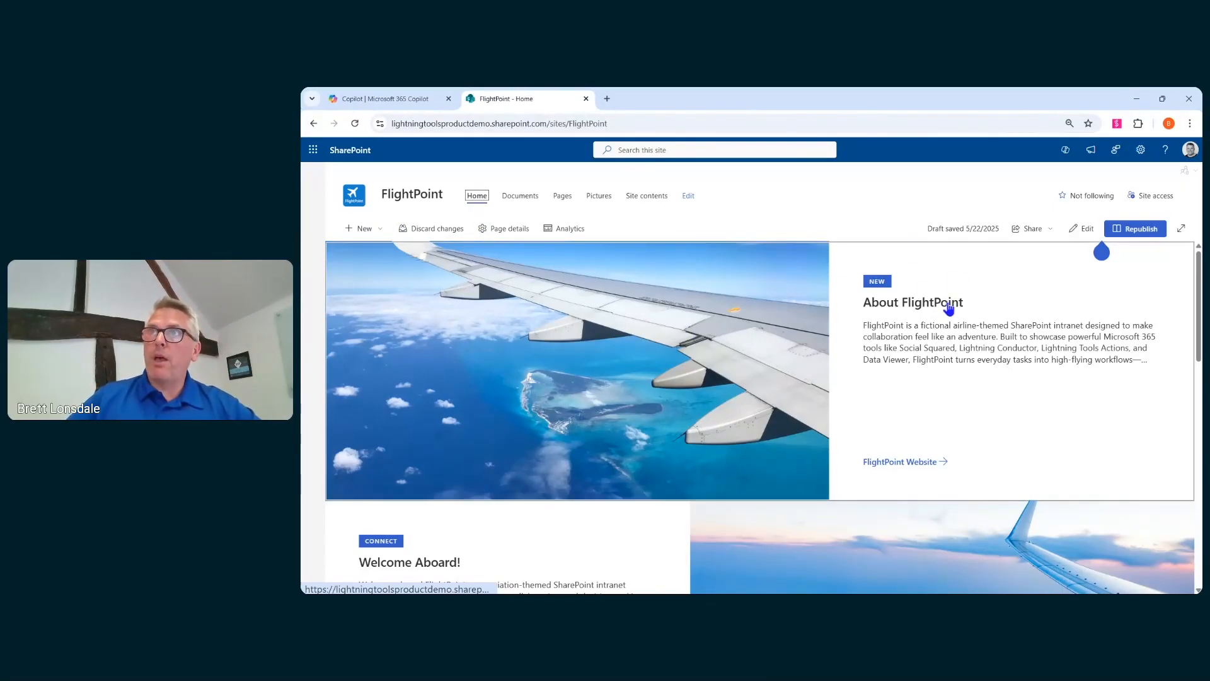
scroll(948, 307, "down", 4)
scroll(949, 309, "up", 3)
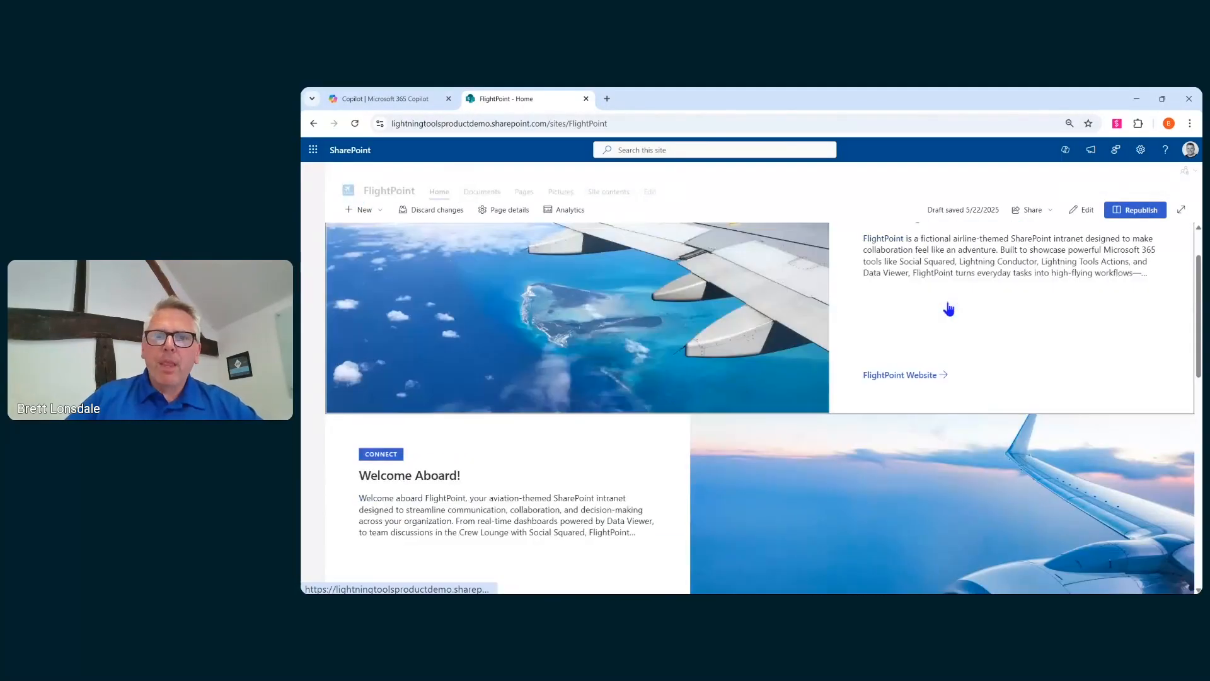
scroll(949, 309, "up", 1)
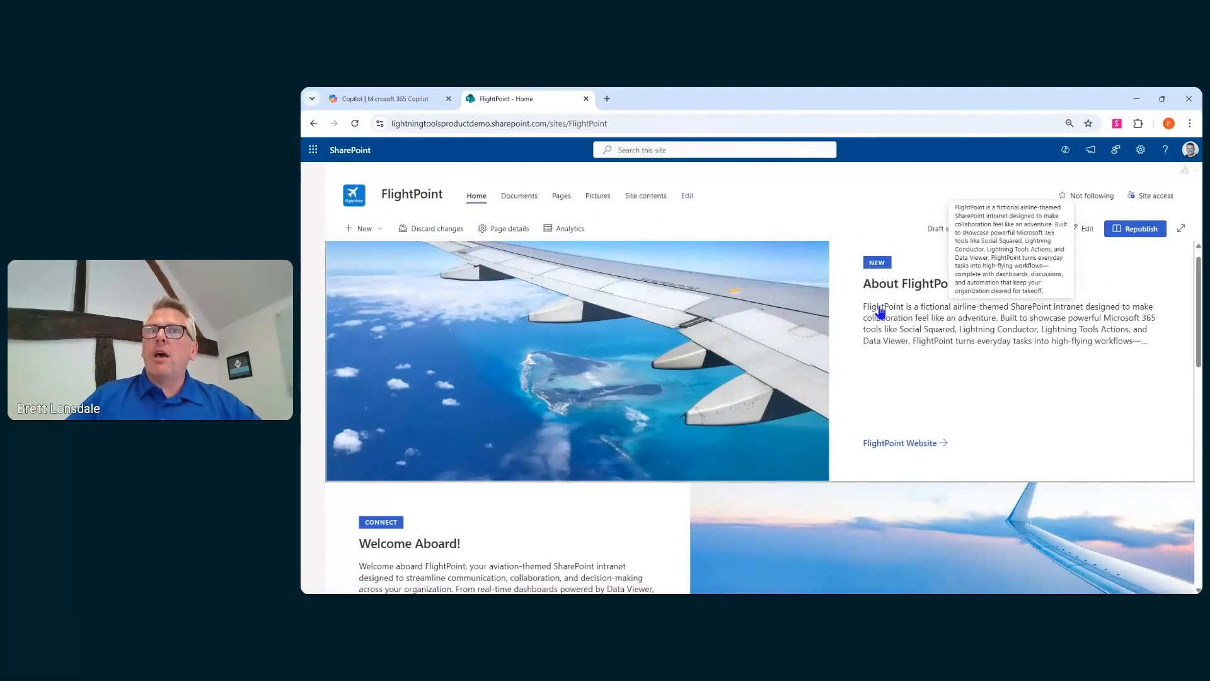
left_click(1085, 230)
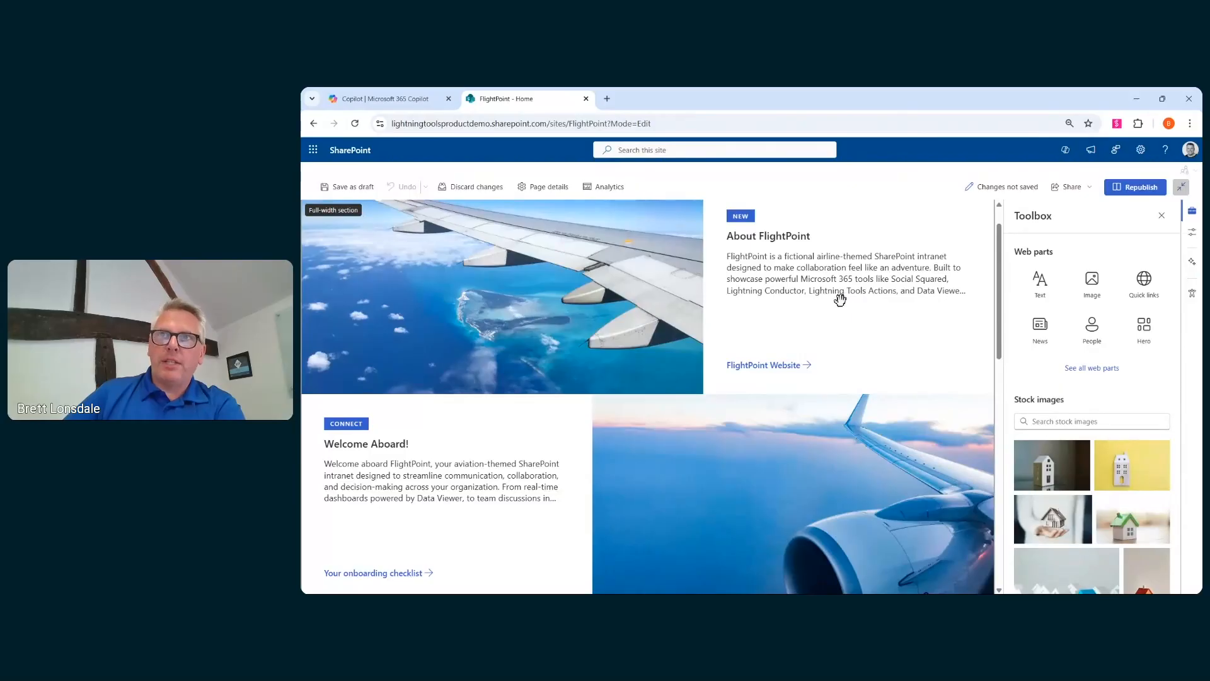
scroll(840, 300, "down", 4)
scroll(841, 299, "down", 6)
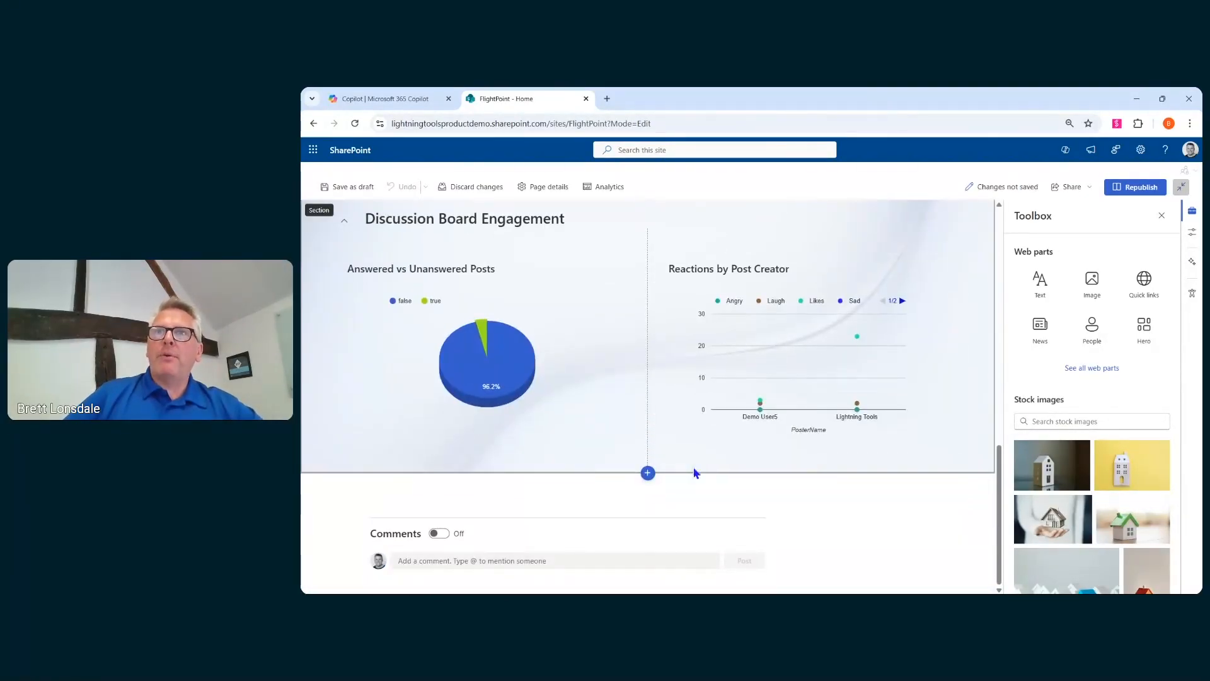
left_click(652, 475)
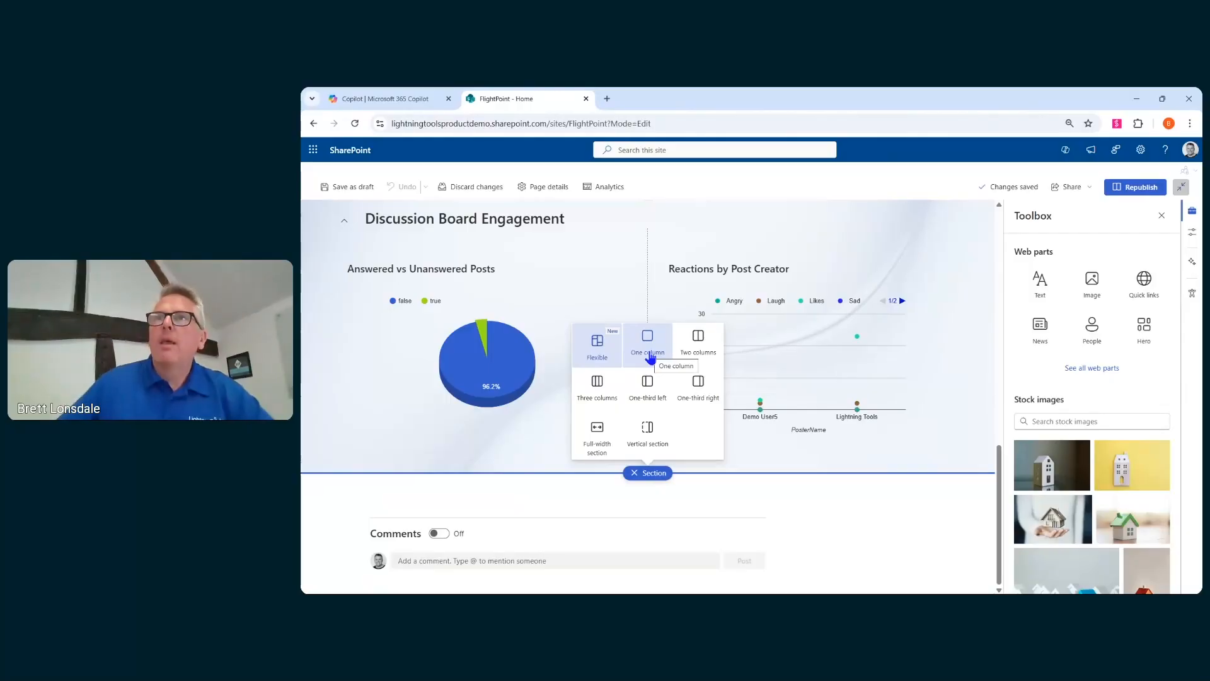
left_click(593, 348)
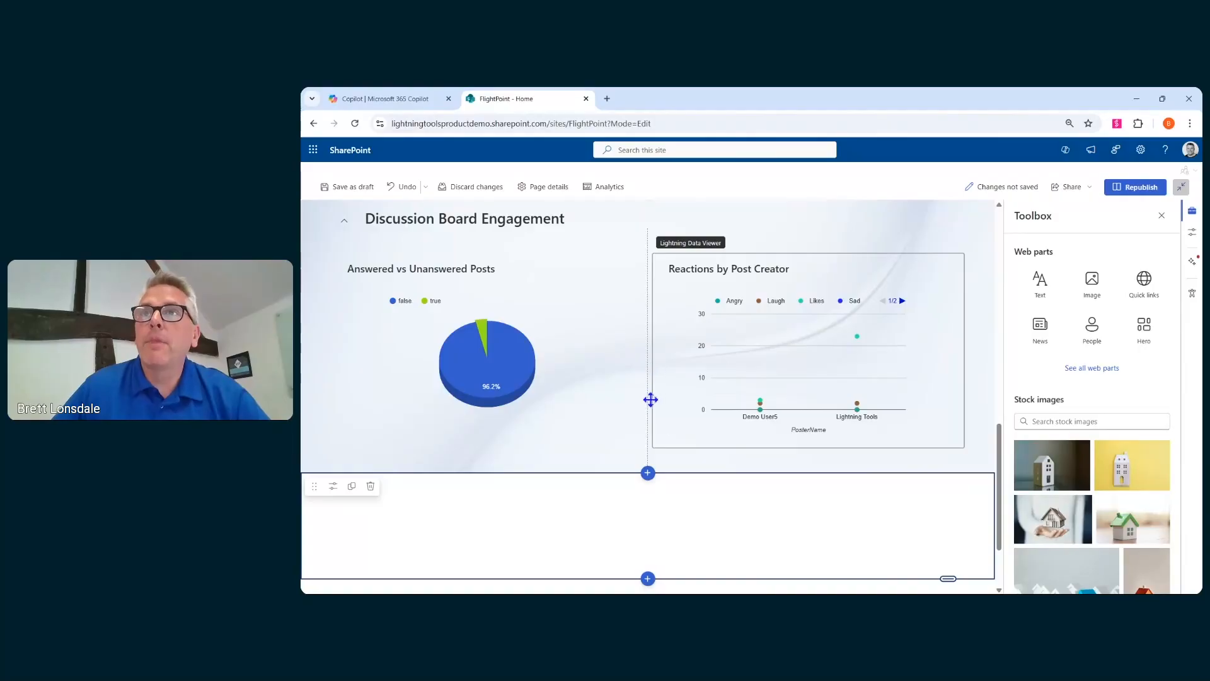
- Add a Button web part to the new flexible section, placed toward its left
scroll(687, 460, "down", 2)
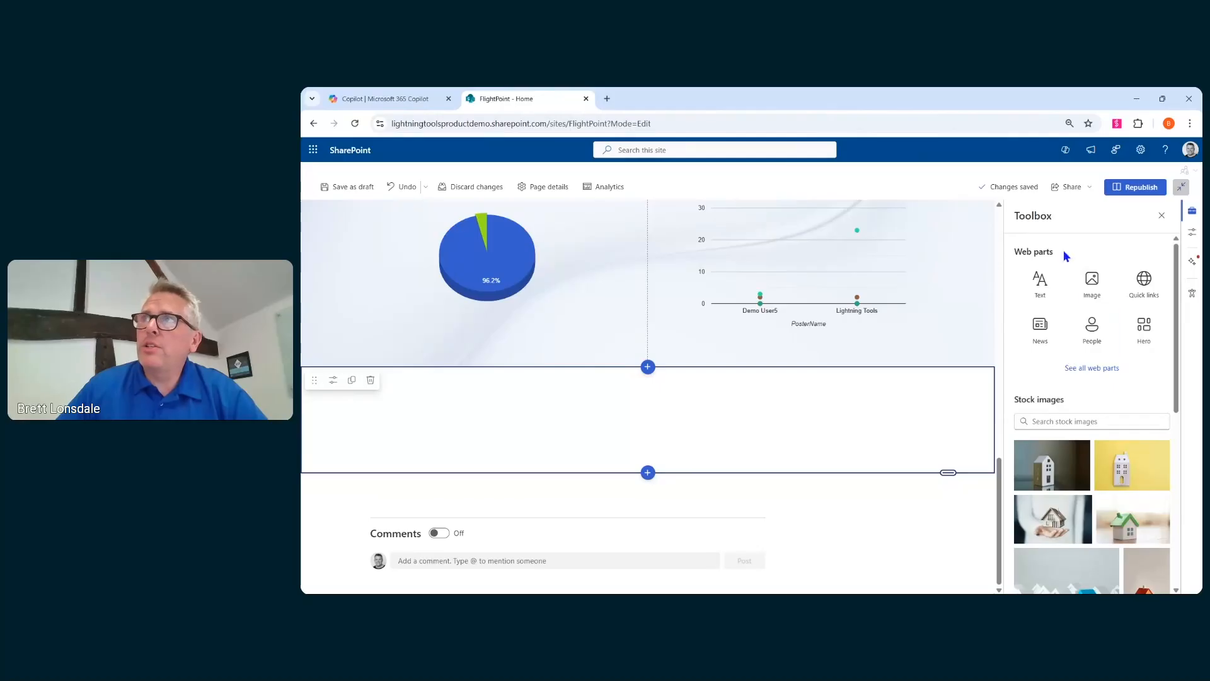
left_click(1085, 372)
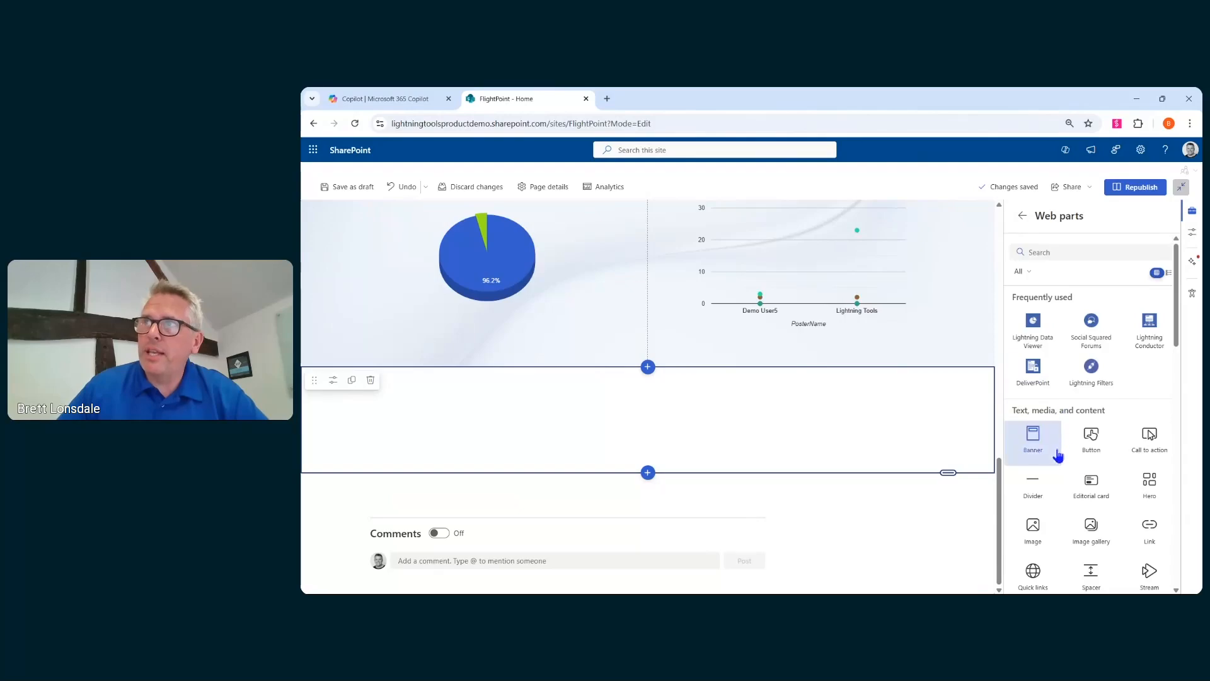
scroll(1034, 481, "down", 3)
scroll(1121, 372, "up", 2)
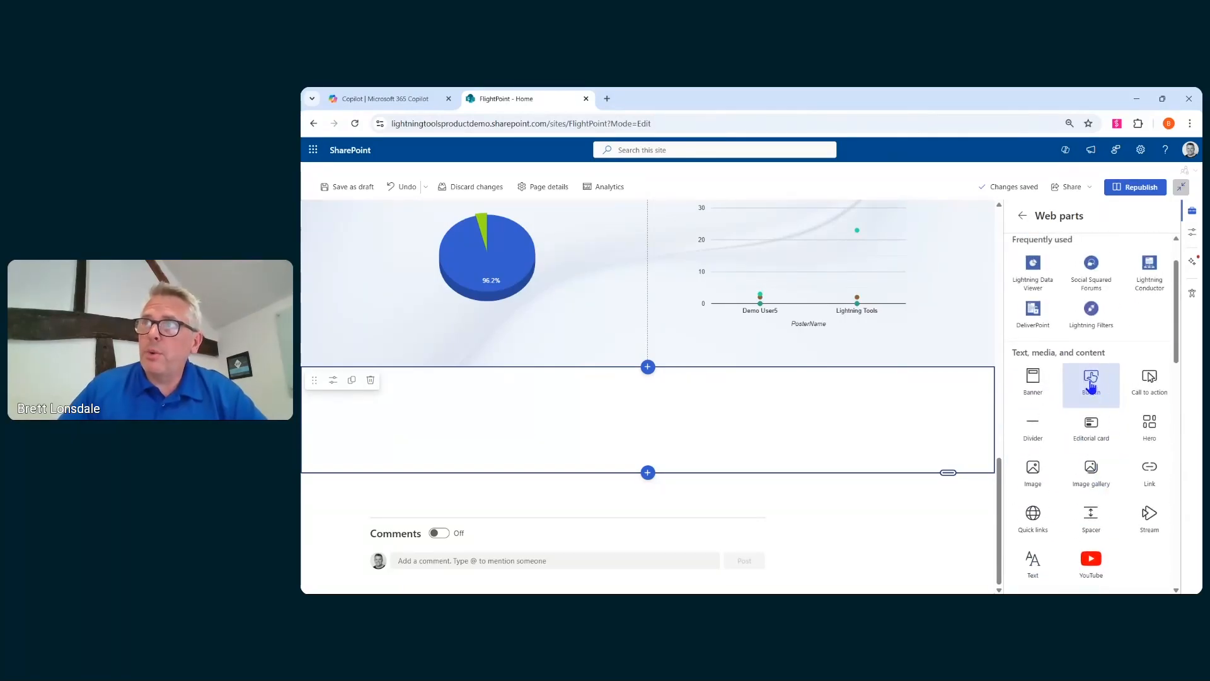
left_click_drag(1092, 398, 604, 386)
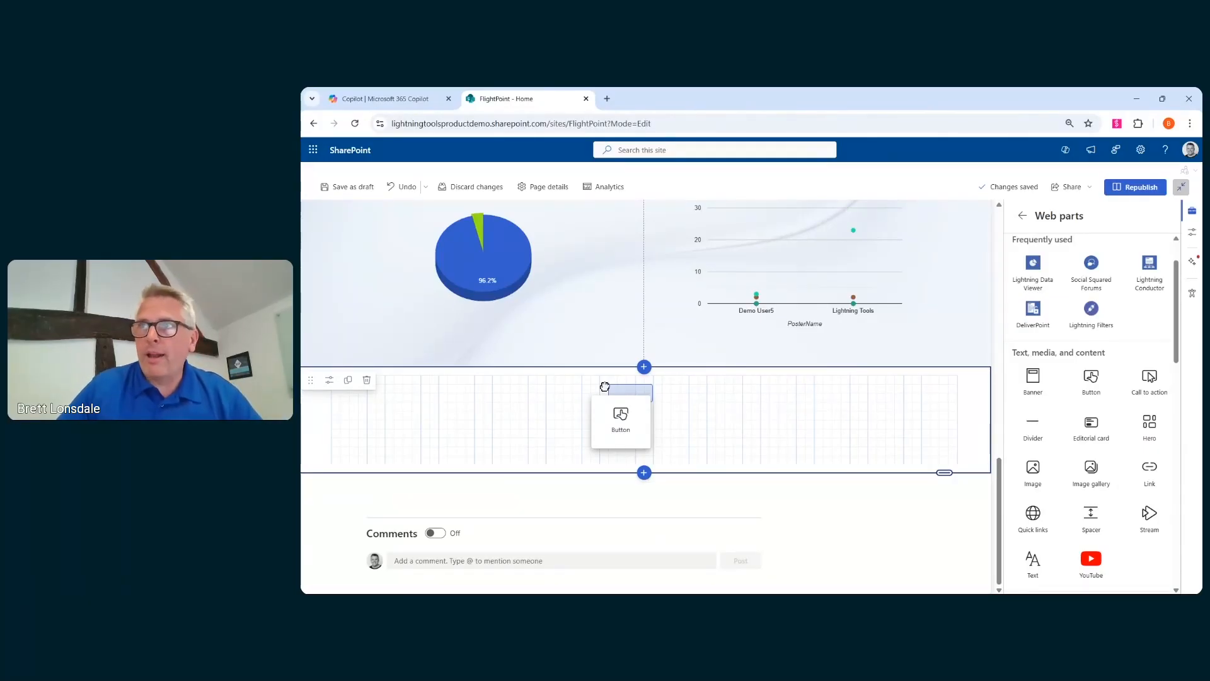
left_click_drag(604, 386, 481, 406)
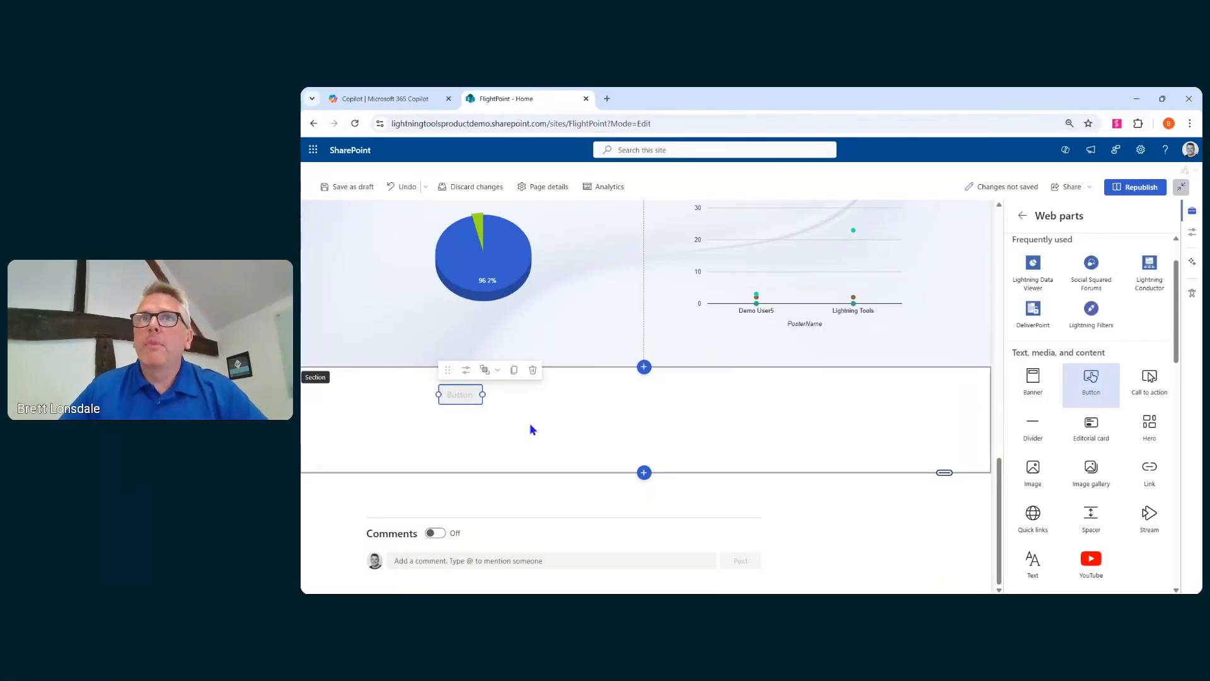
- Inspect the button's properties and the section's layout and design settings
left_click(466, 370)
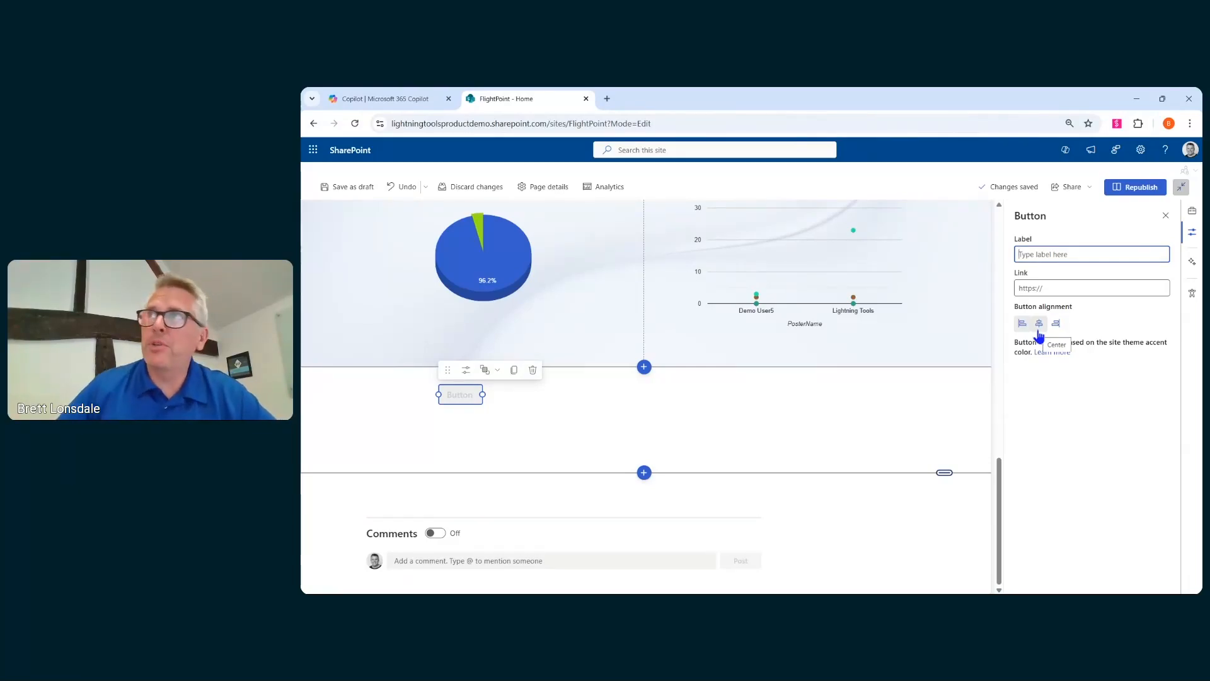
left_click(1165, 215)
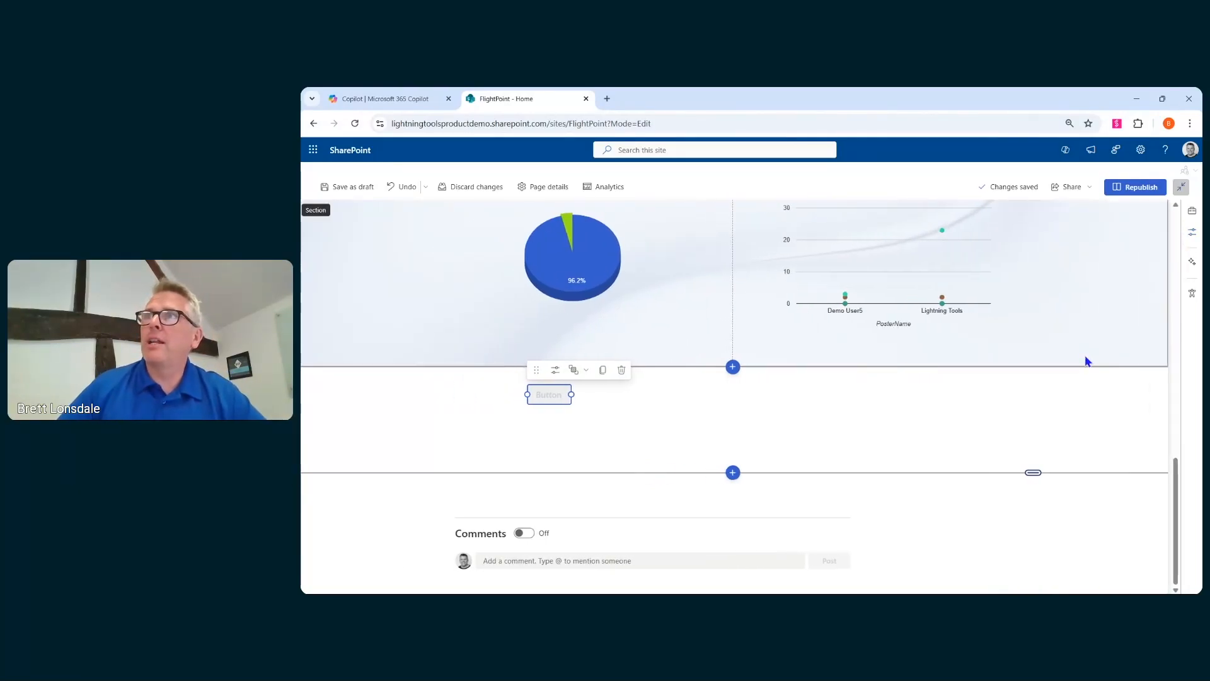
left_click(660, 397)
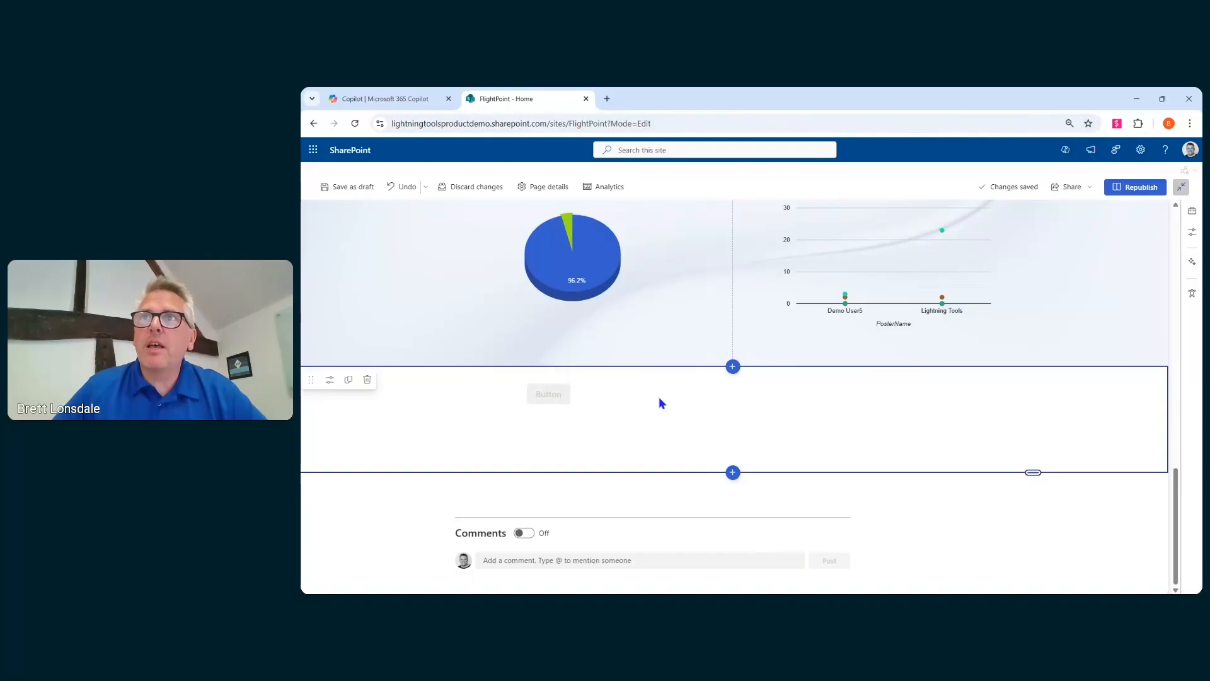
left_click(330, 380)
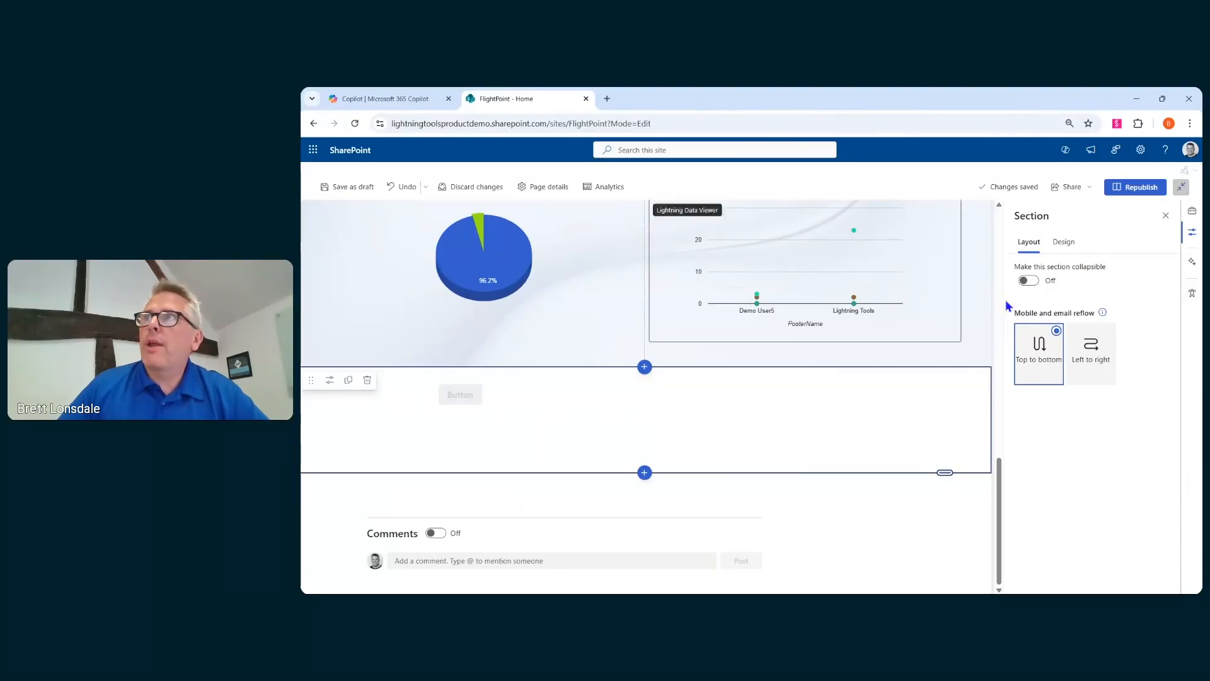
left_click(1165, 216)
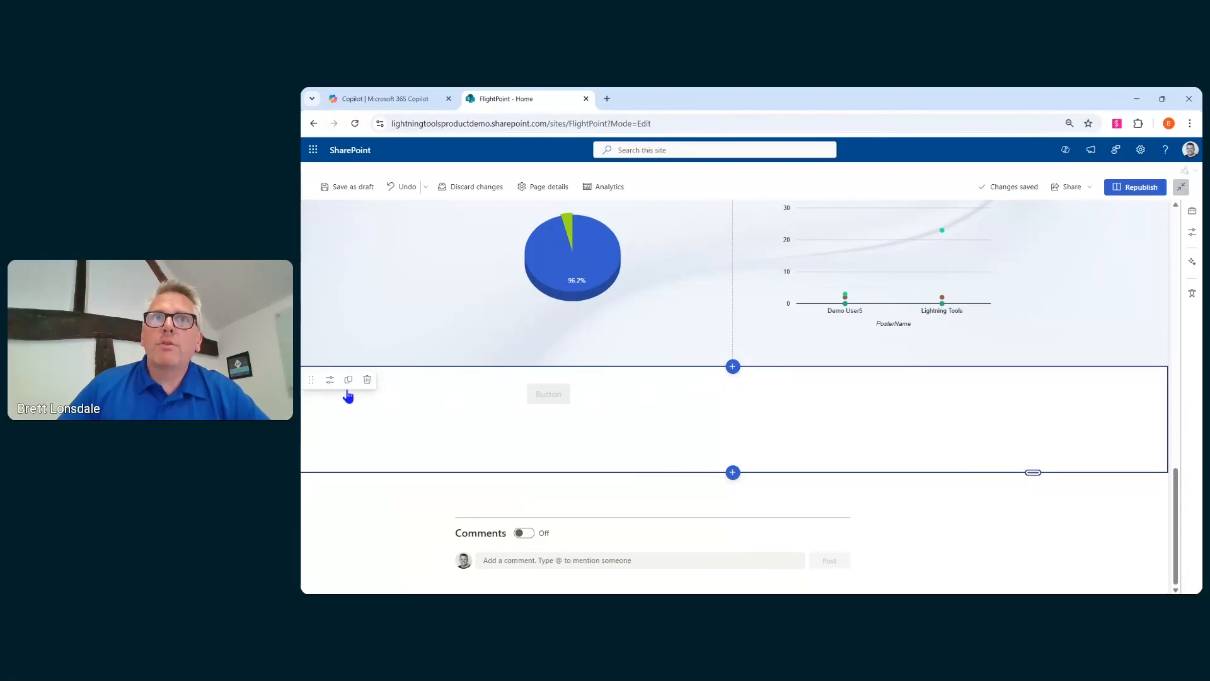
left_click(330, 382)
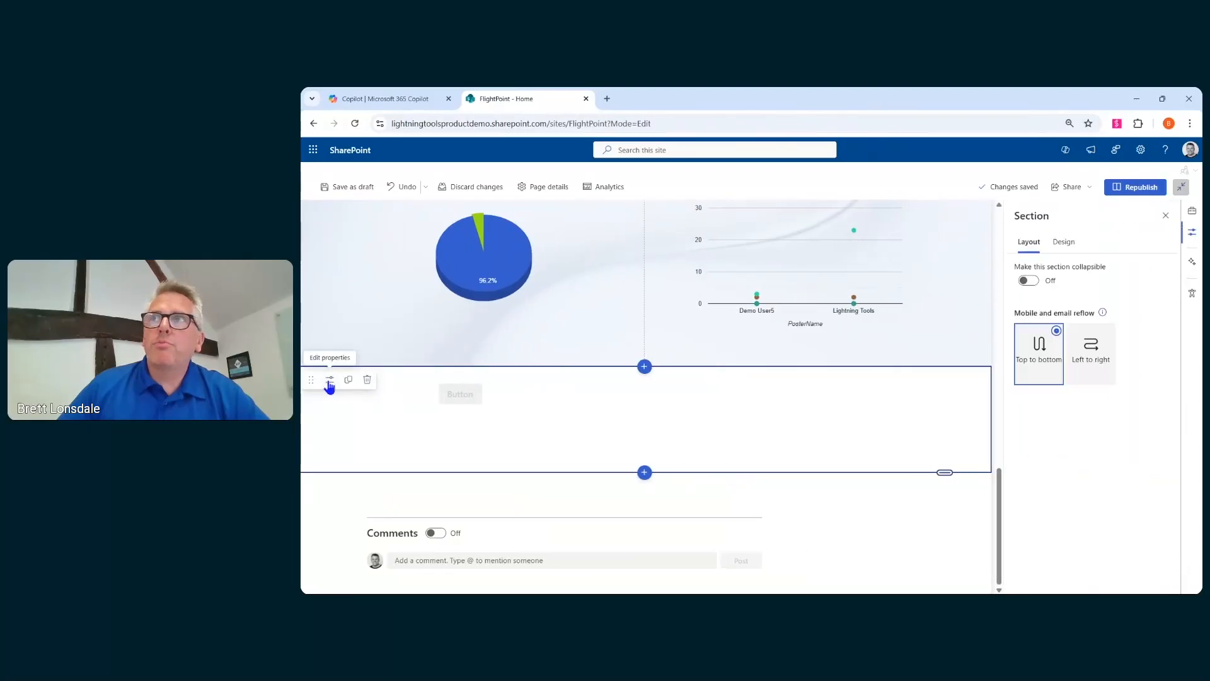
left_click(1074, 249)
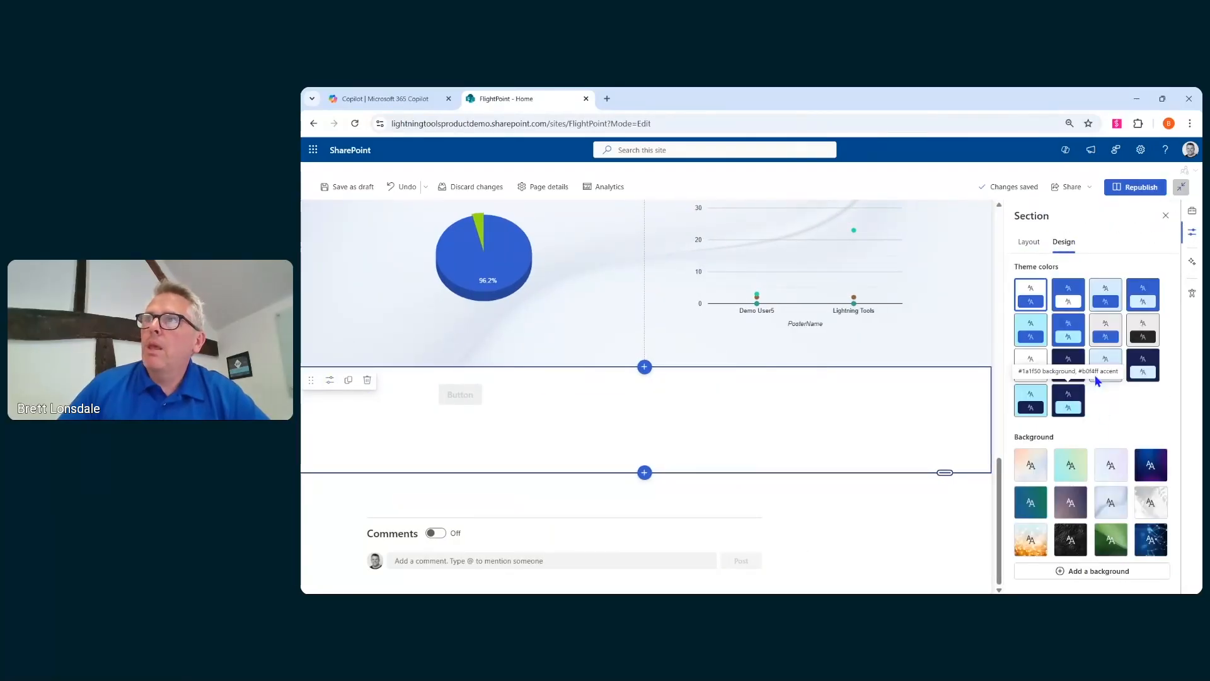
left_click(1165, 215)
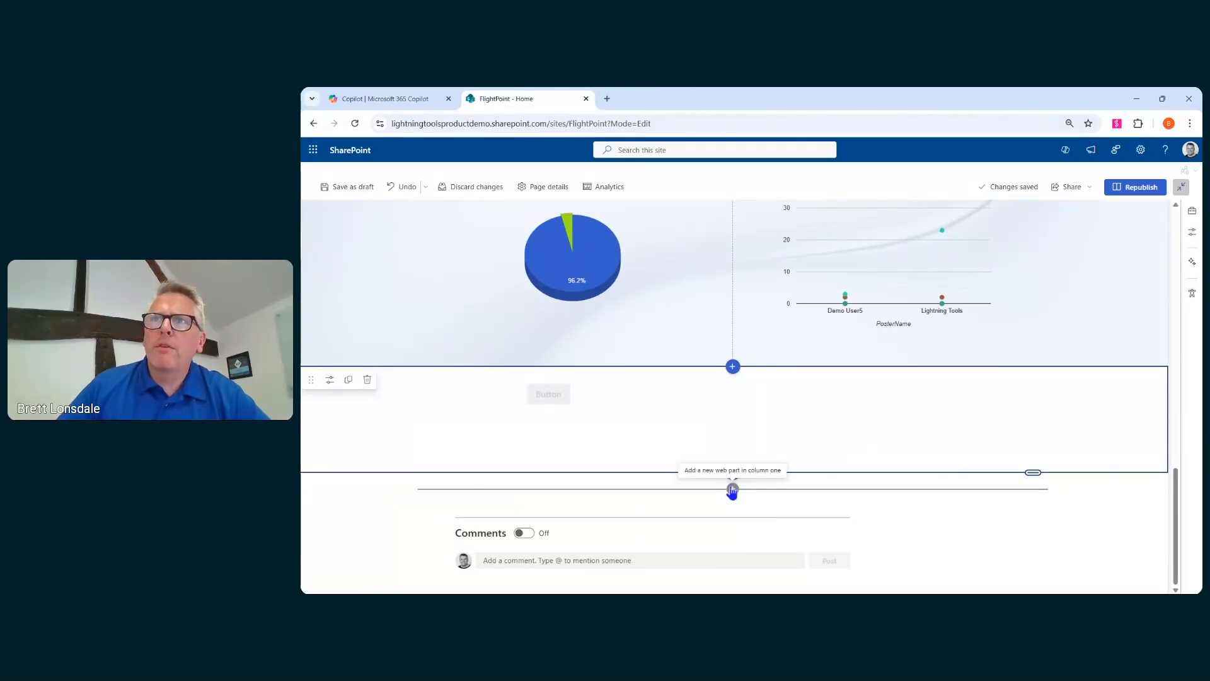
- Add another flexible section below the button section, then delete it
left_click(733, 489)
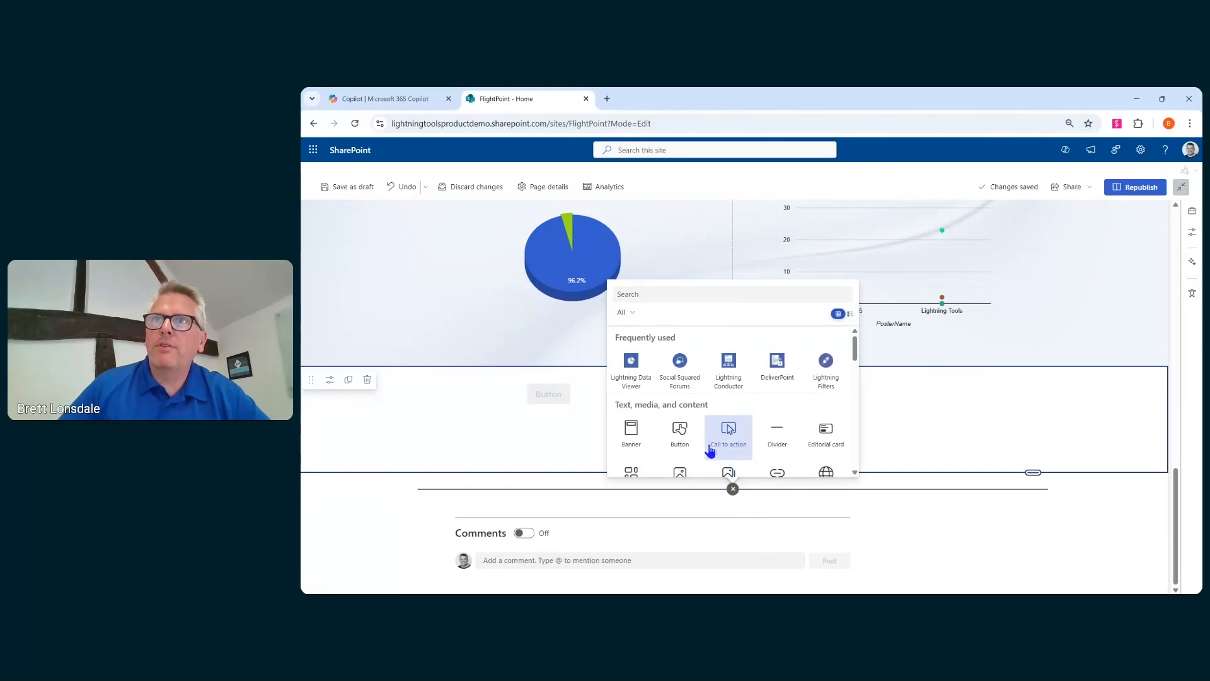
left_click(910, 510)
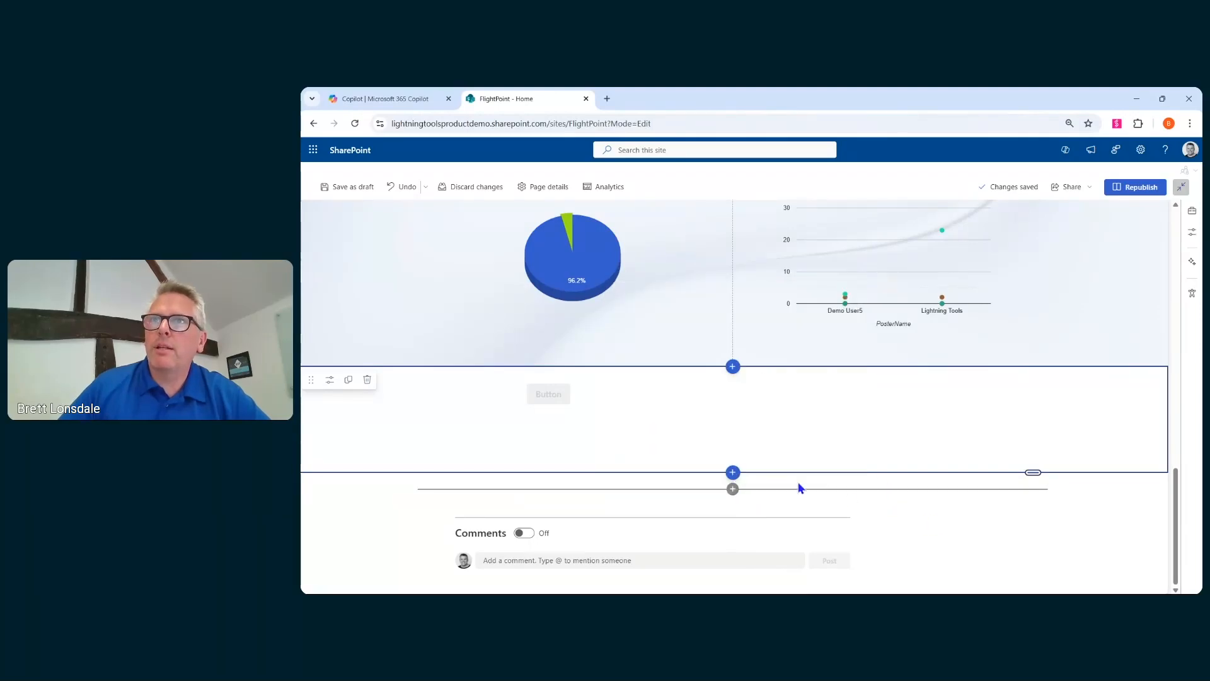
left_click(732, 472)
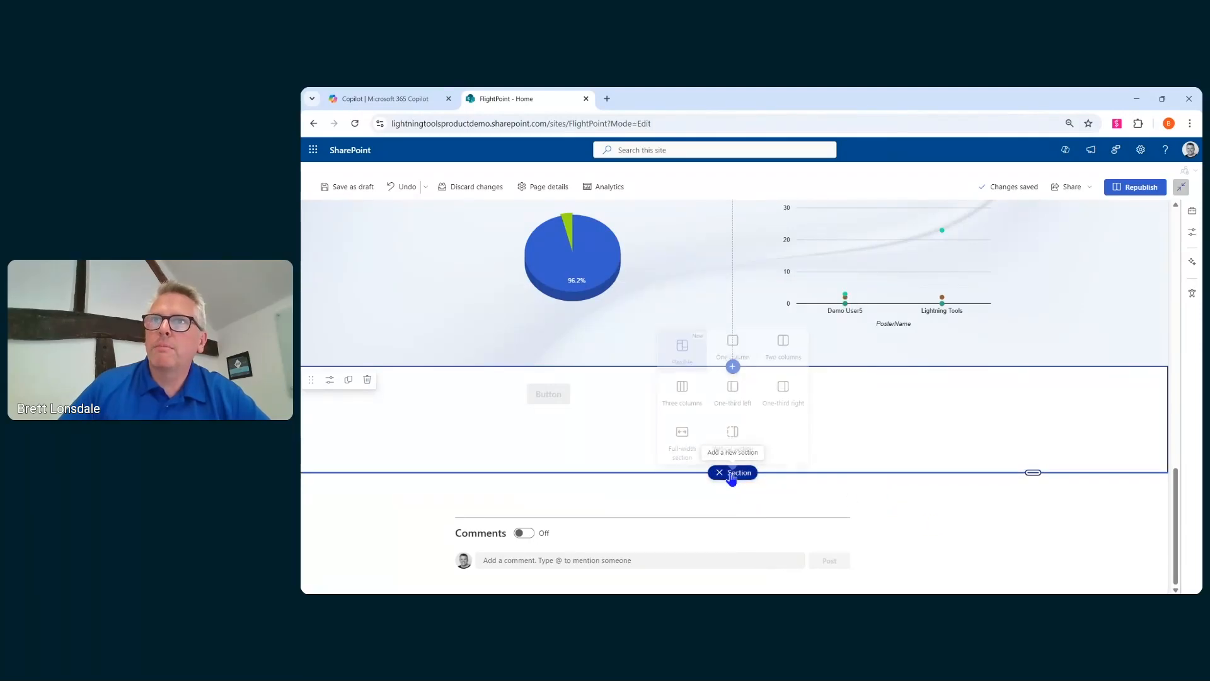
left_click(689, 355)
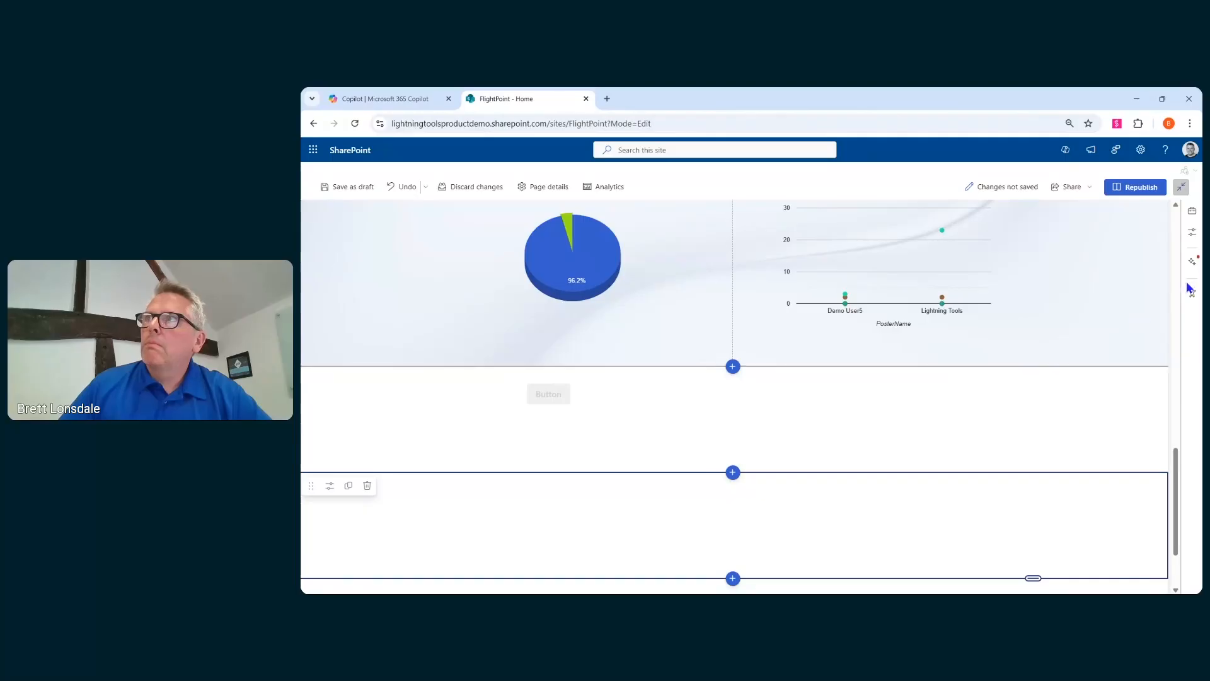
scroll(791, 453, "down", 2)
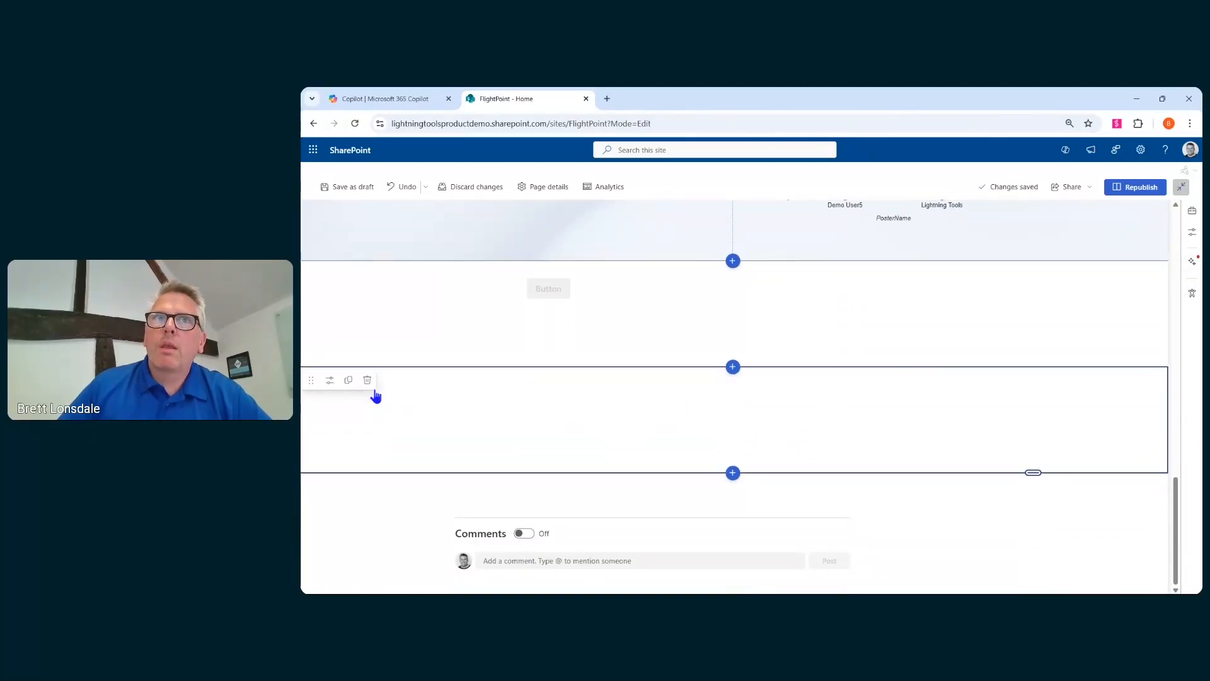
left_click(330, 381)
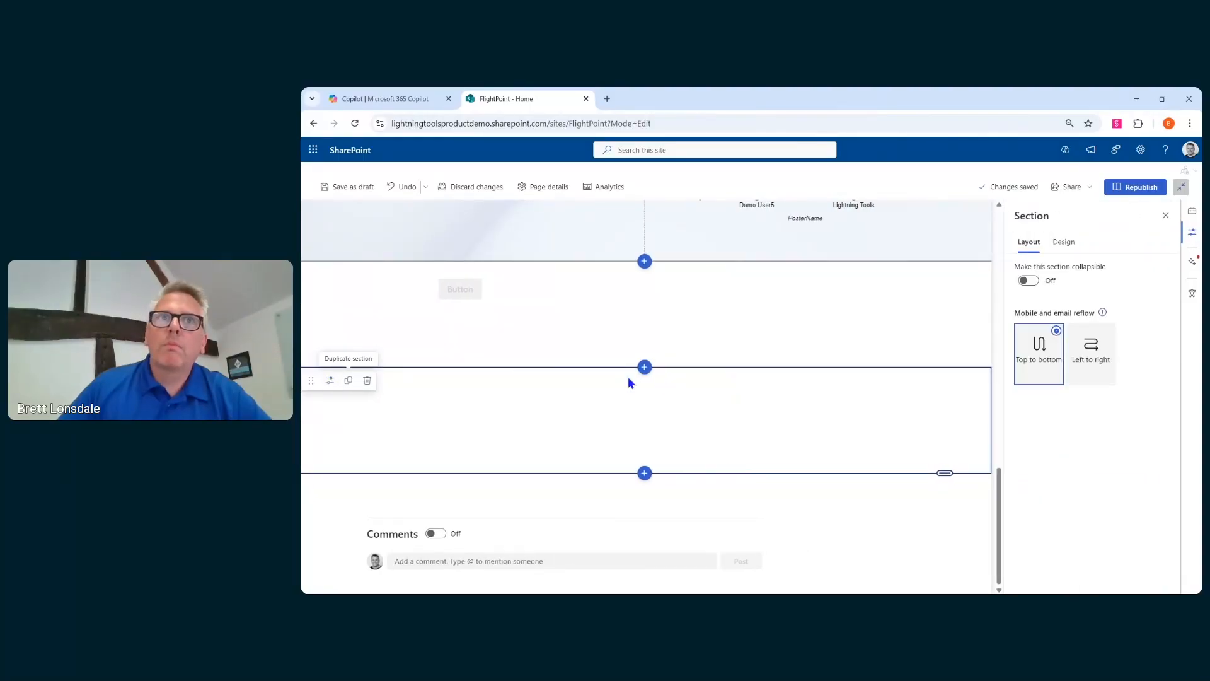
left_click(367, 380)
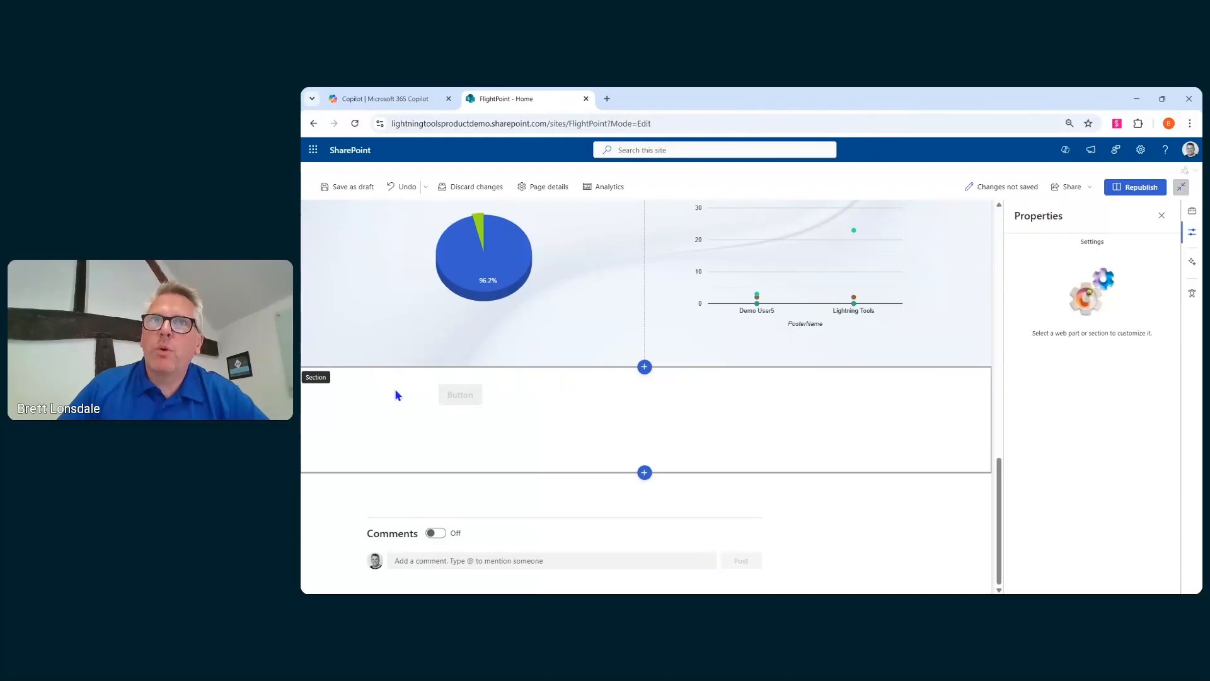
- Drag a Lightning Conductor web part into the button section and widen it
left_click(599, 394)
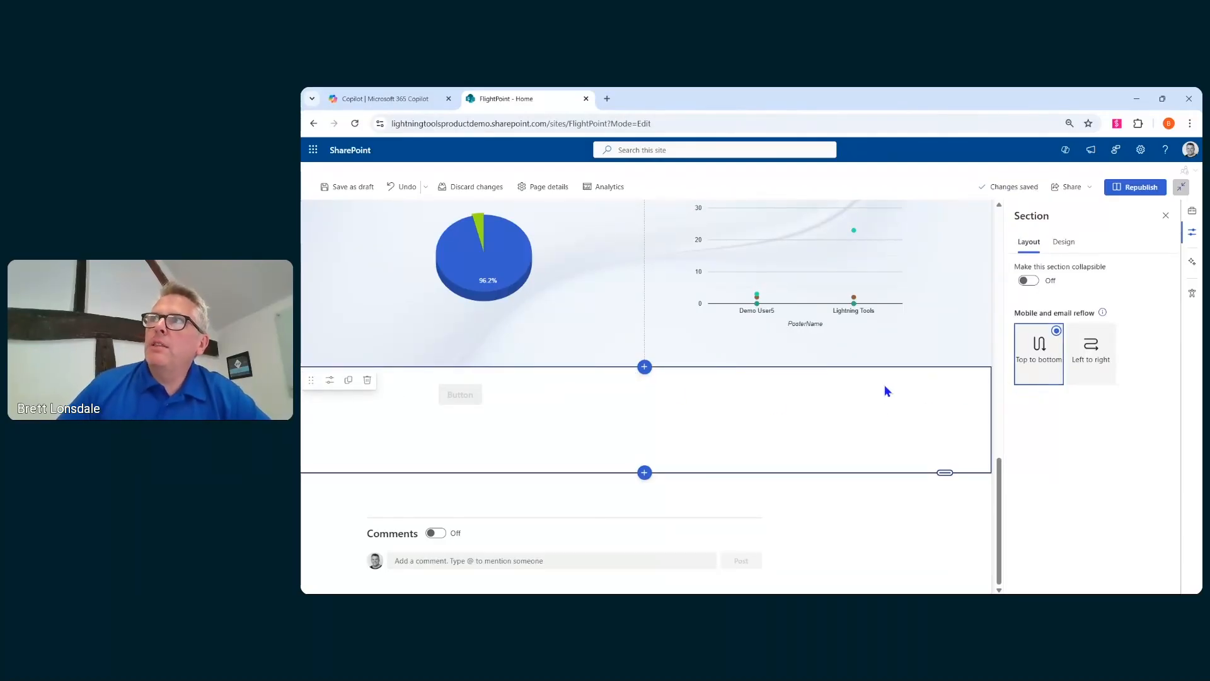
left_click(1188, 225)
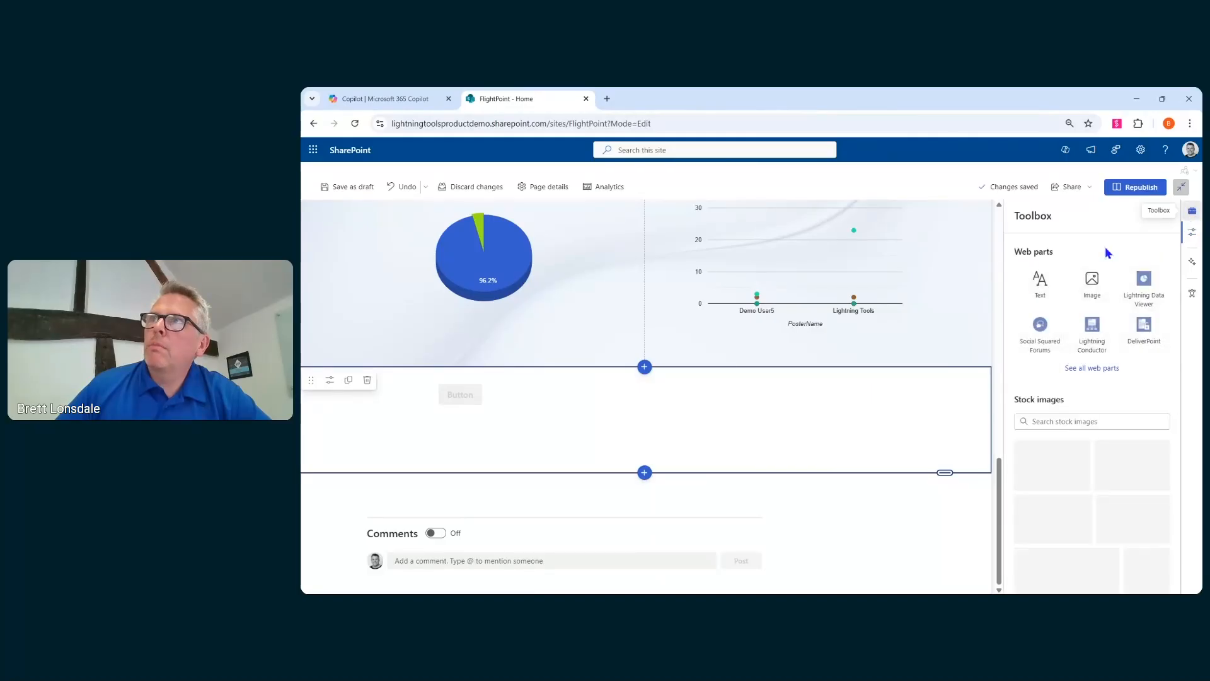
left_click_drag(1097, 343, 624, 403)
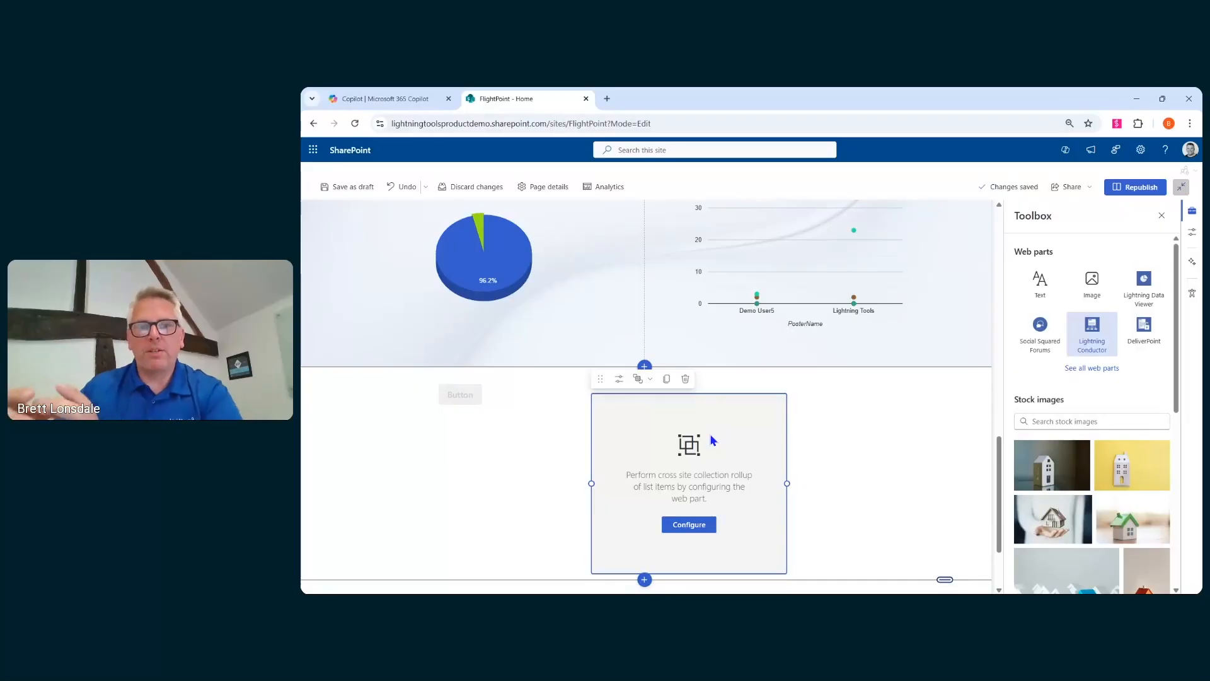
left_click_drag(787, 484, 887, 479)
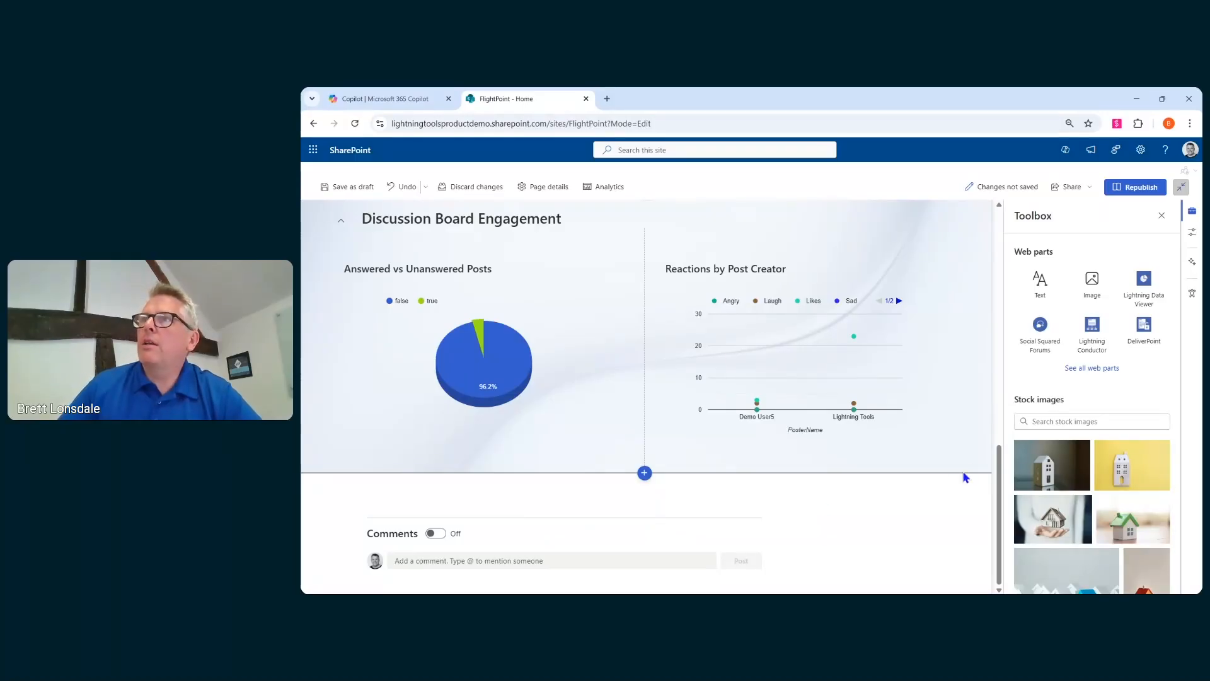
- Add a one-column section below Discussion Board Engagement and turn on its collapsible option
left_click(645, 474)
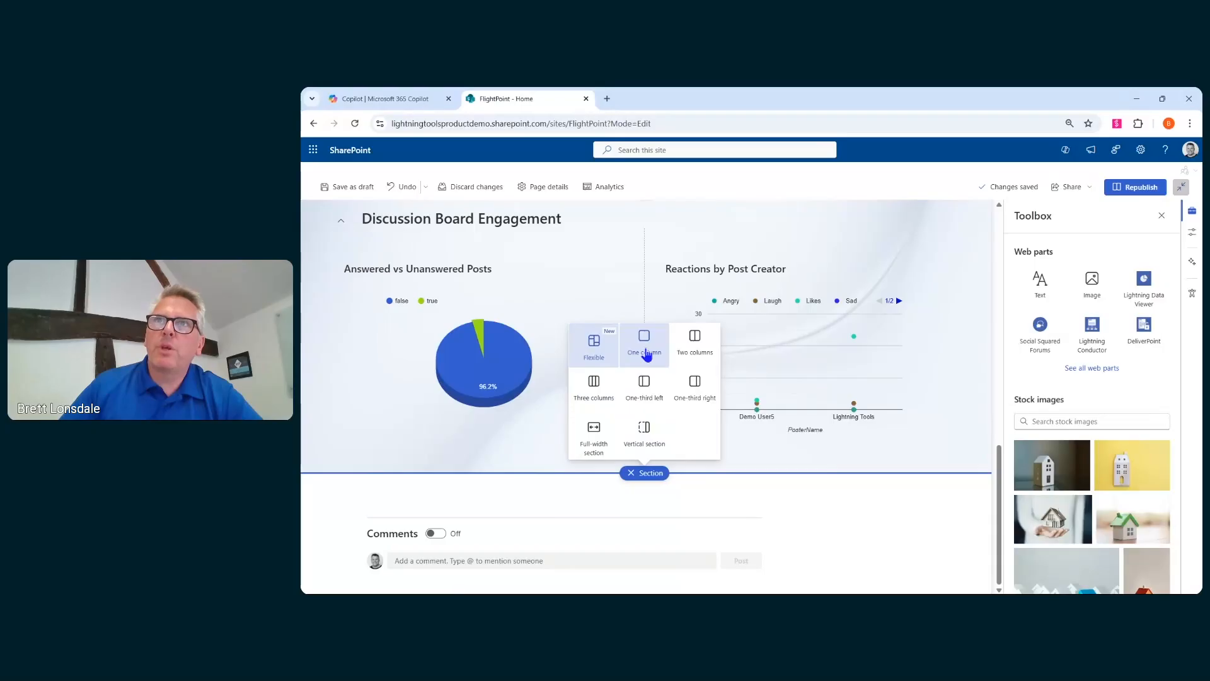
left_click(646, 350)
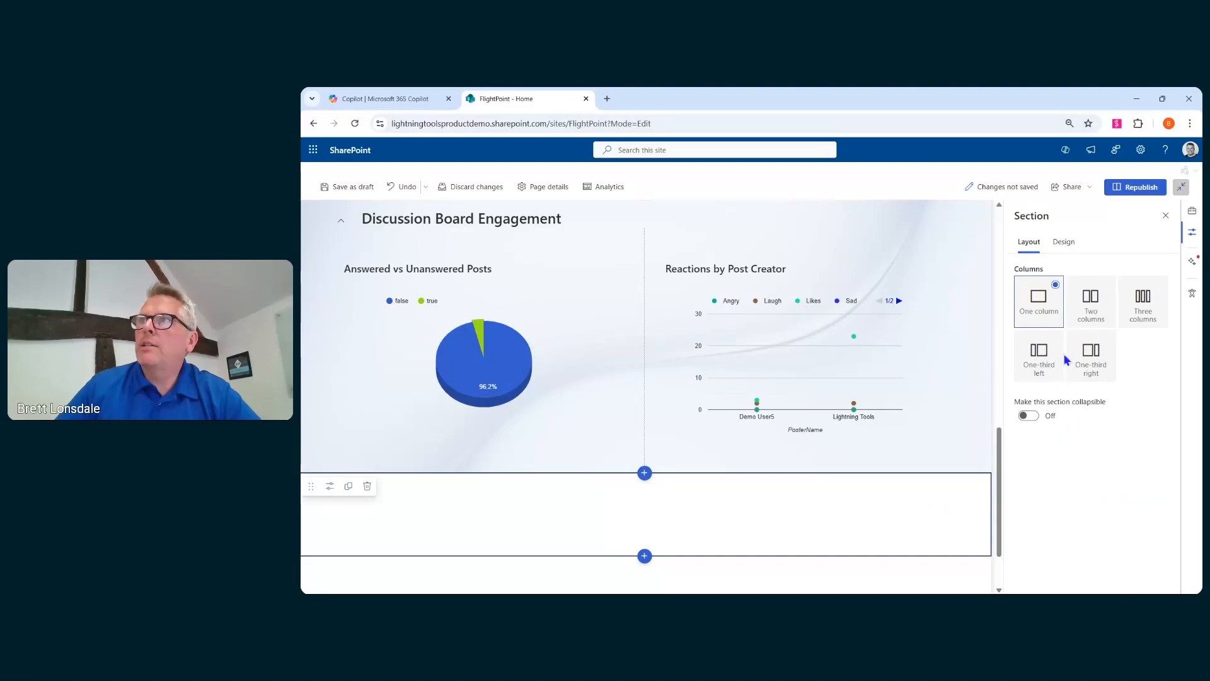
left_click(1029, 416)
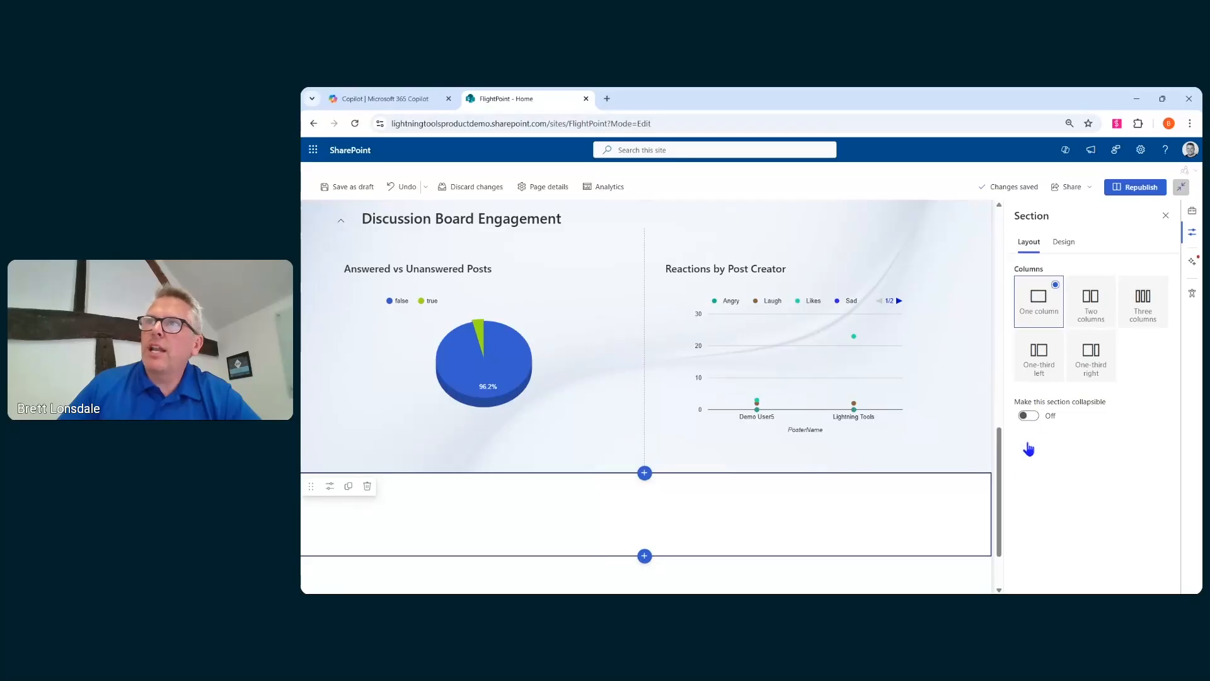
scroll(1071, 409, "down", 1)
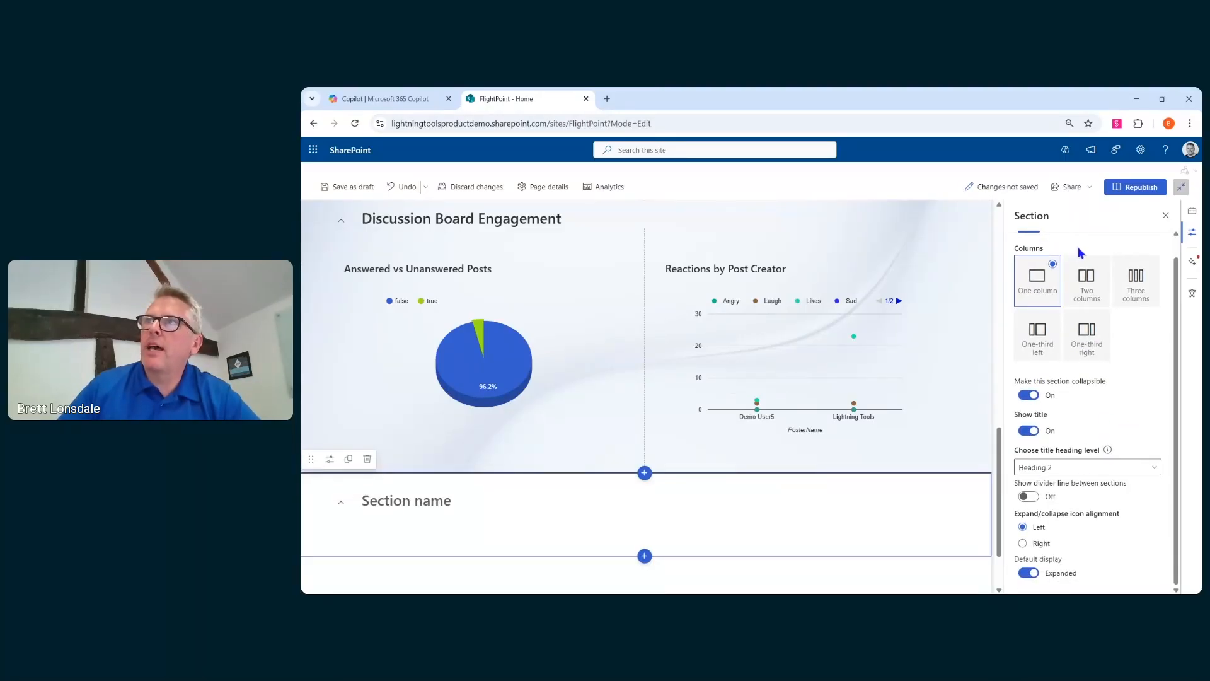
scroll(1092, 424, "up", 1)
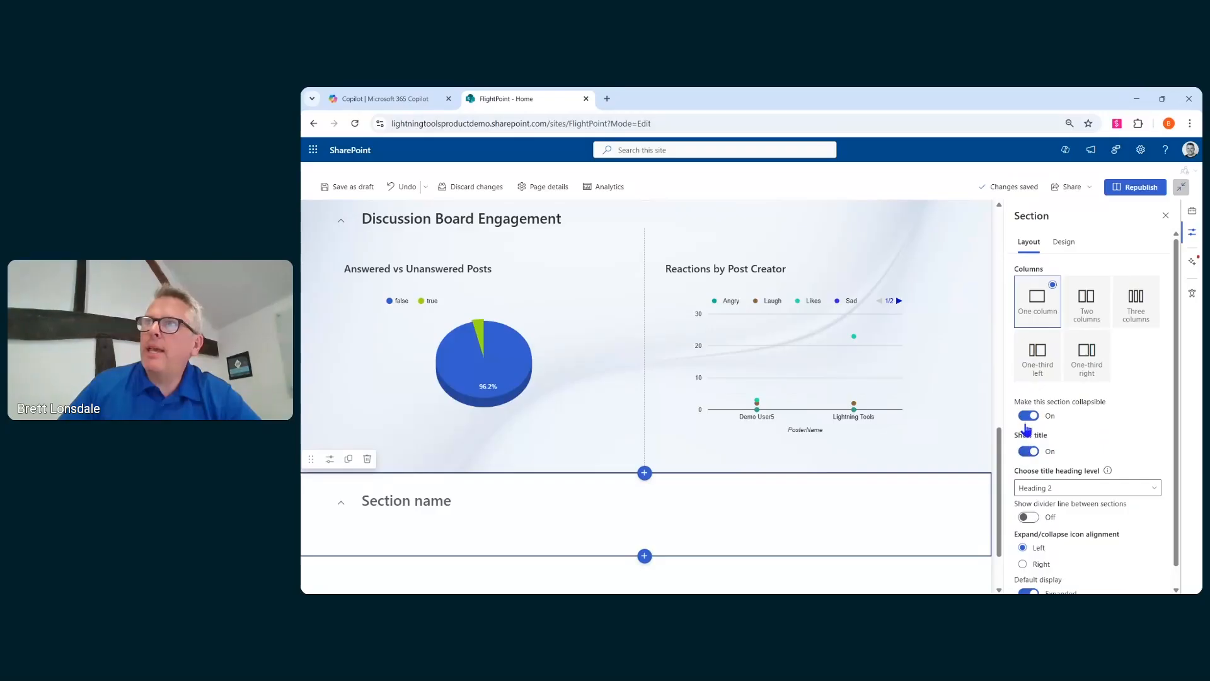
- Apply the green gradient background to the new one-column section
left_click(1064, 243)
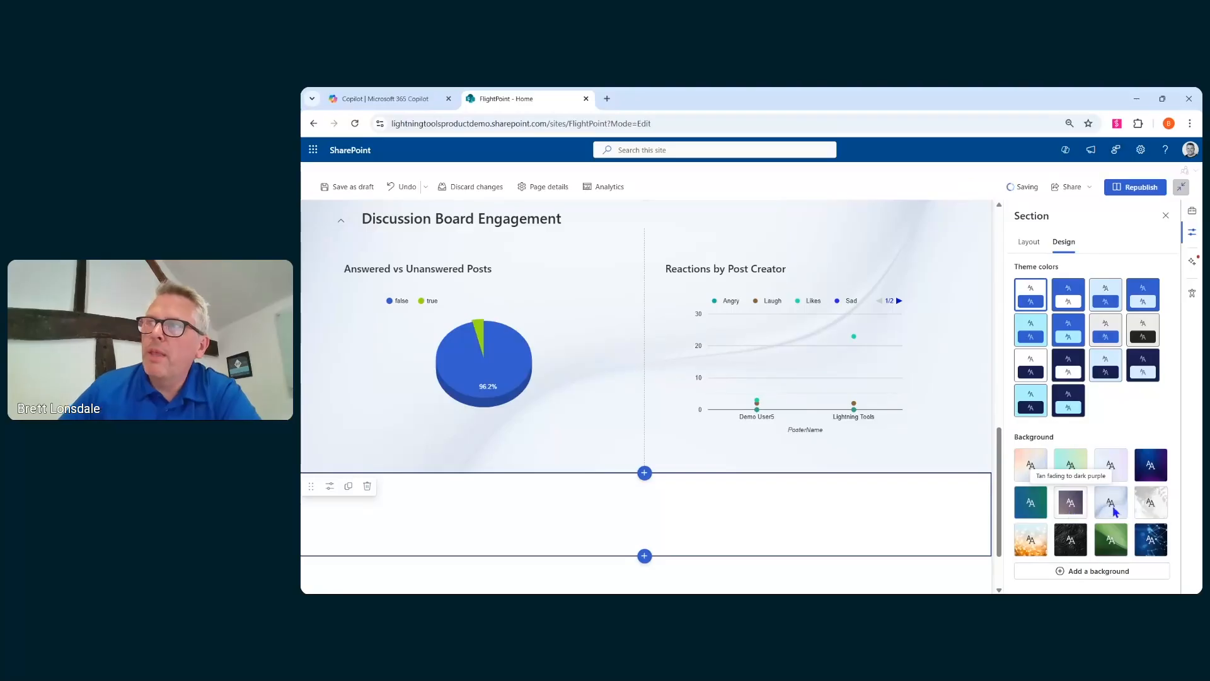
left_click(1117, 543)
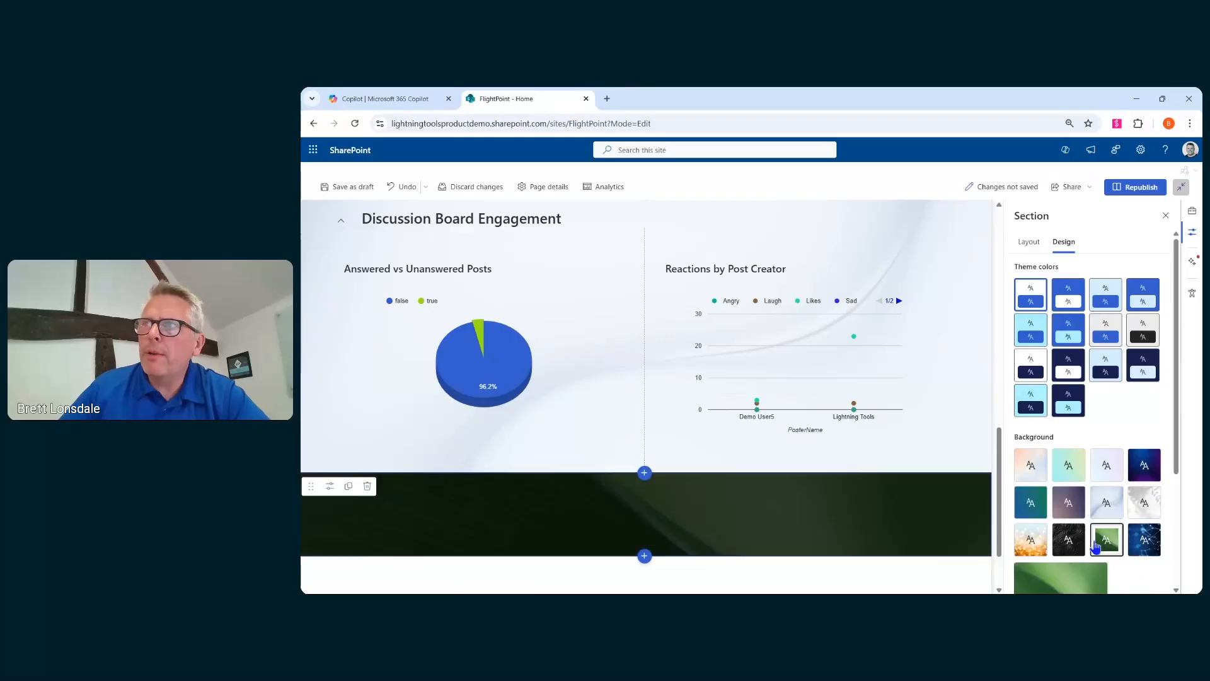
- Add a Document library web part to the green section, then delete it
scroll(689, 464, "down", 1)
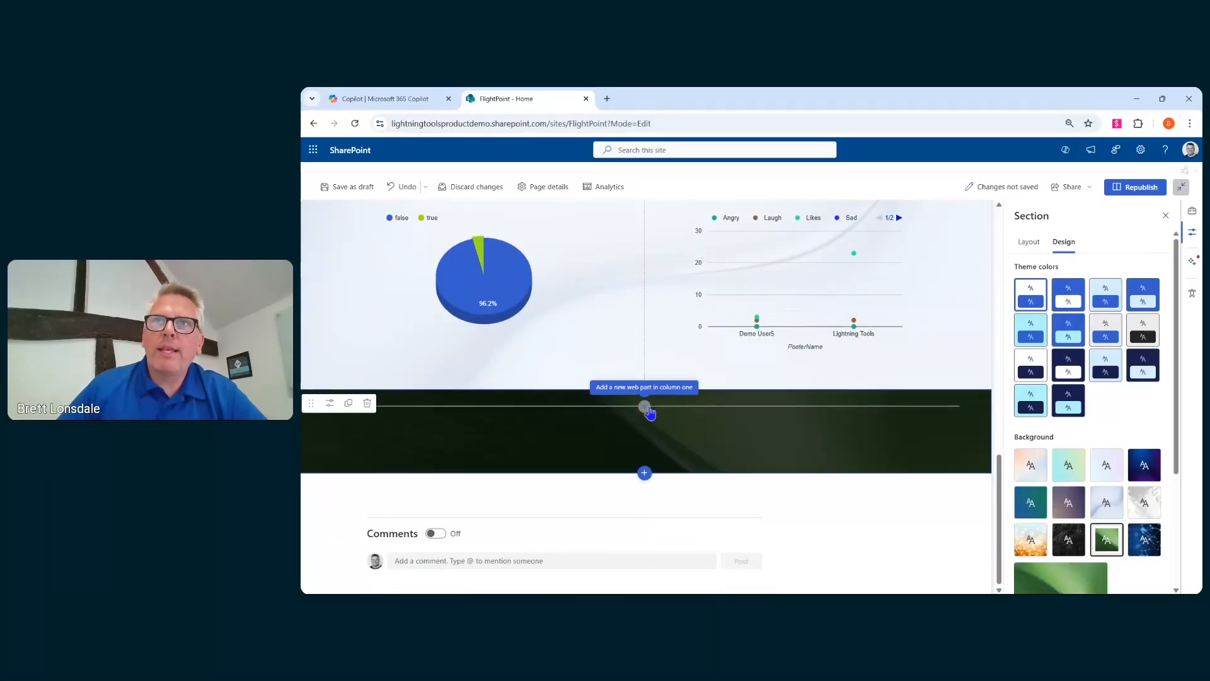
left_click(644, 406)
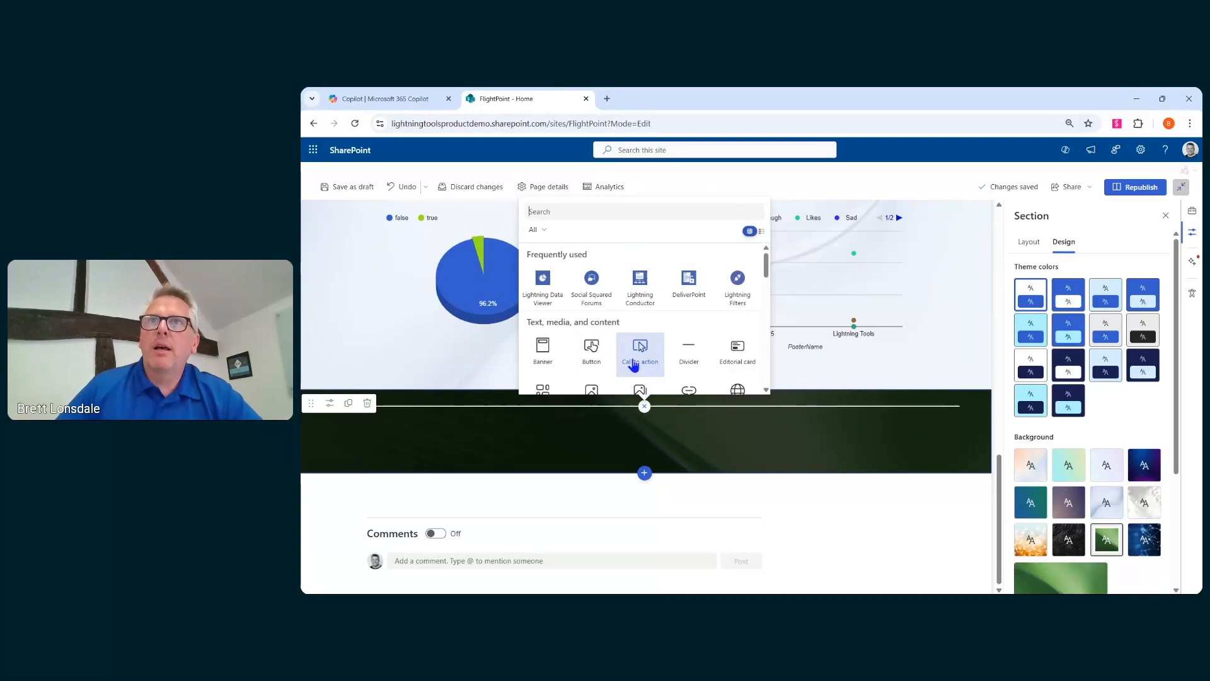
scroll(605, 360, "down", 1)
scroll(605, 356, "down", 5)
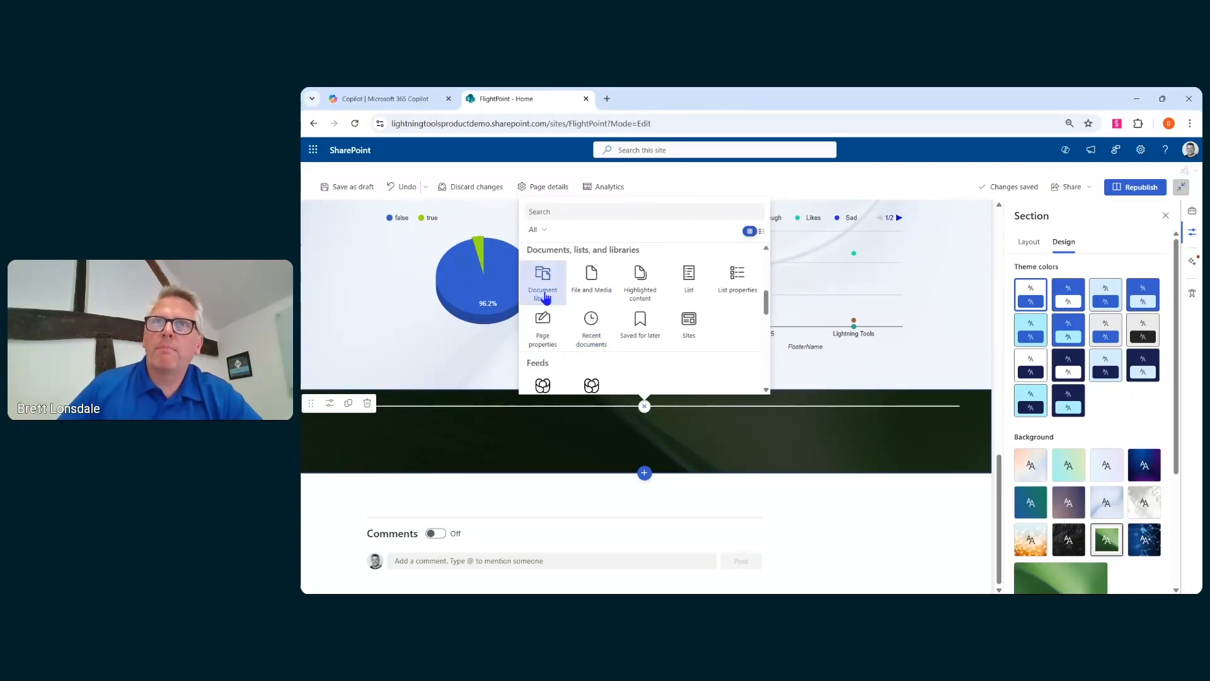
left_click(626, 332)
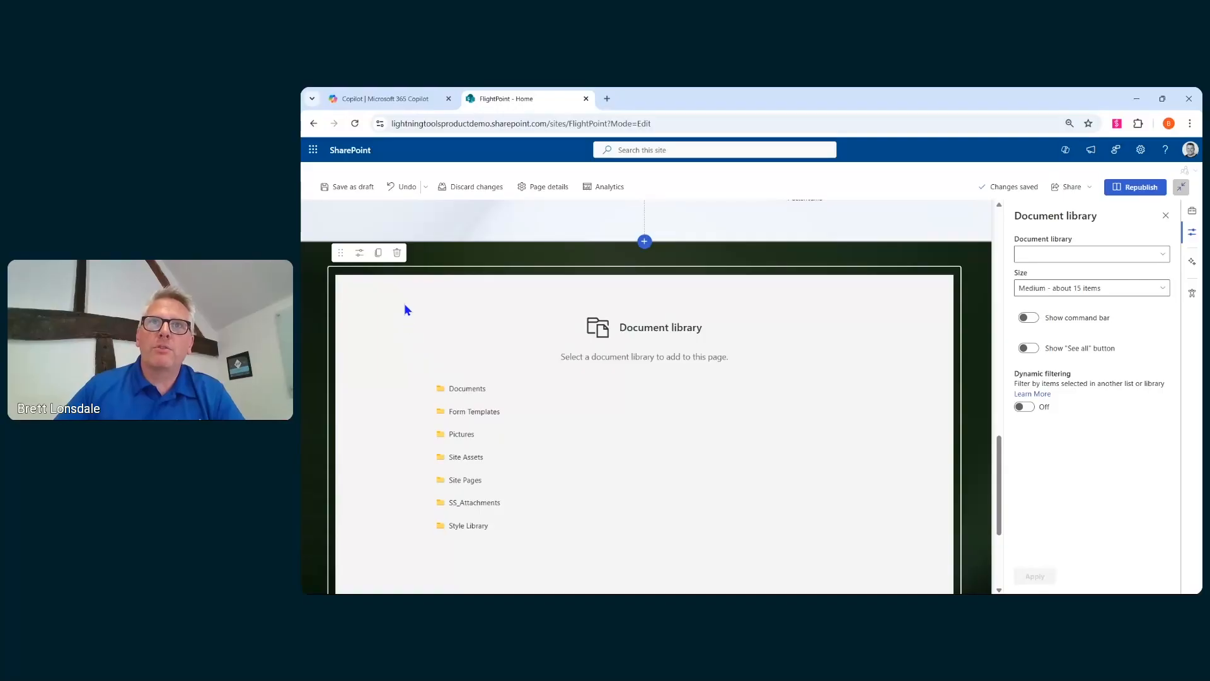
left_click(397, 252)
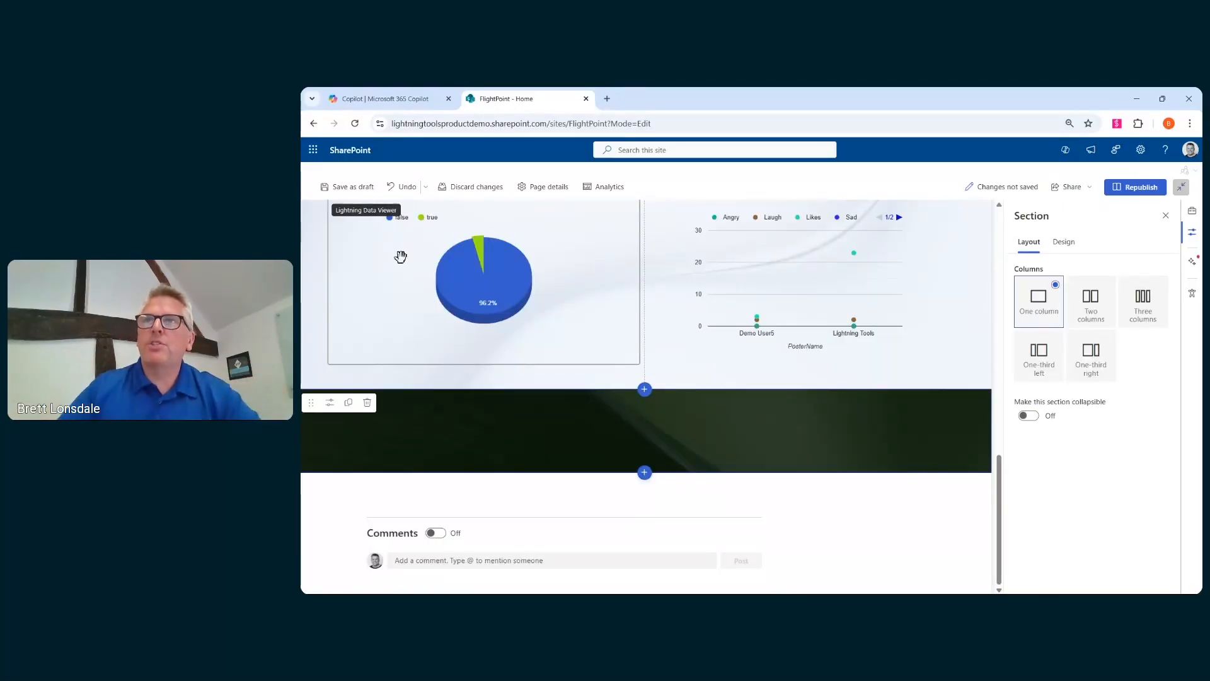
- Add a one-column section between the Crew Lounge and Crew Lounge Reports sections
left_click(1064, 241)
scroll(889, 356, "up", 5)
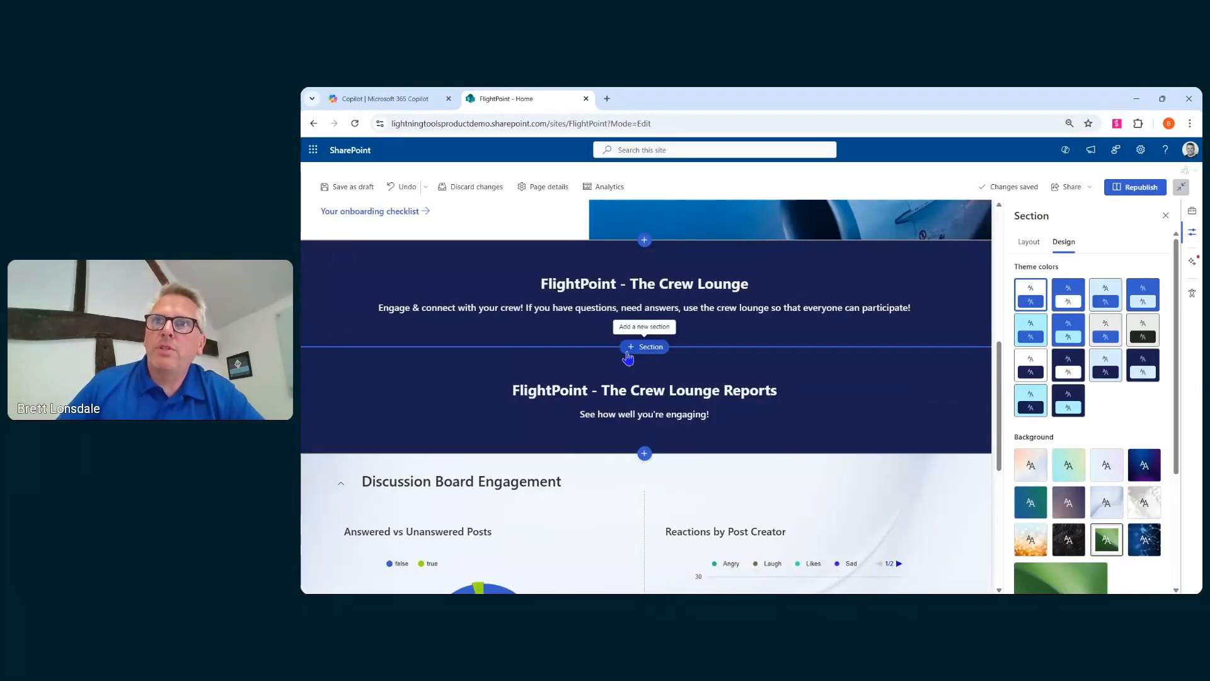
left_click(631, 350)
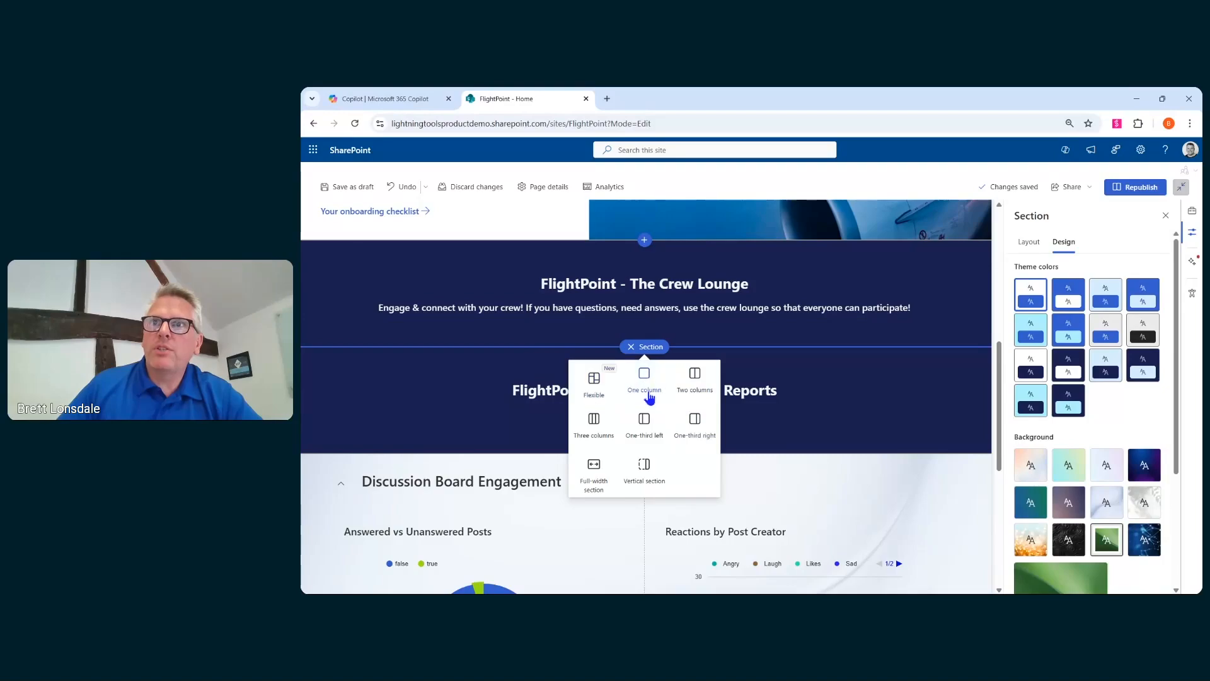
left_click(644, 380)
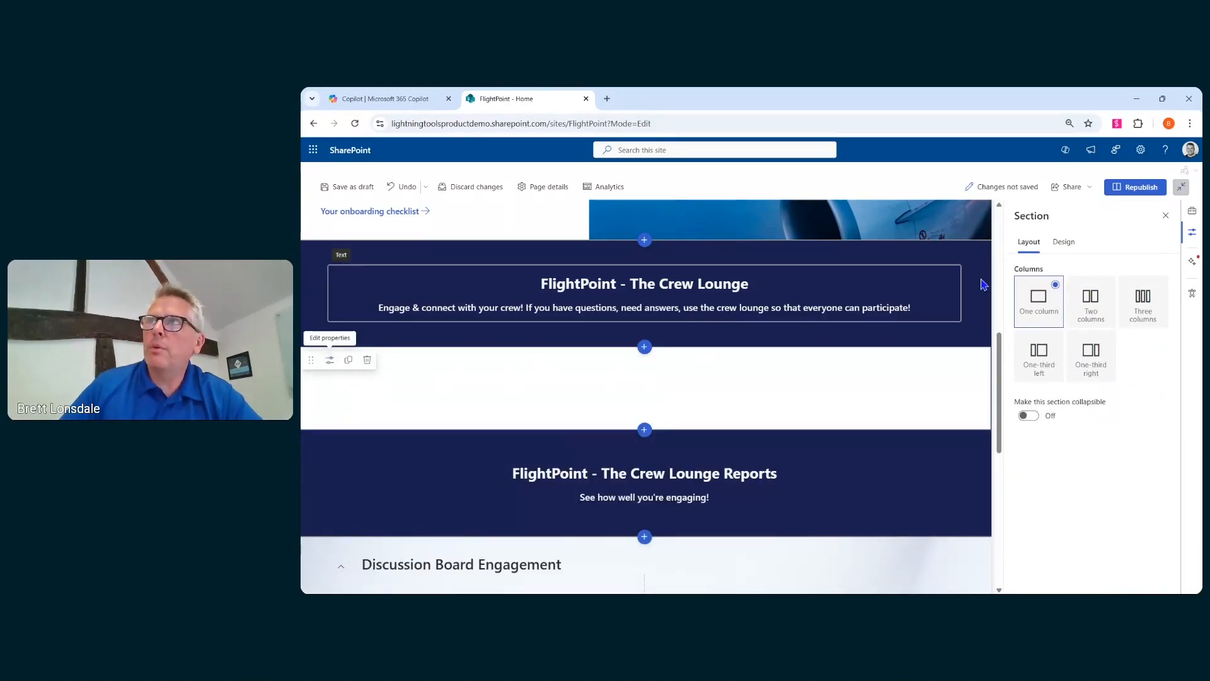
left_click(1064, 241)
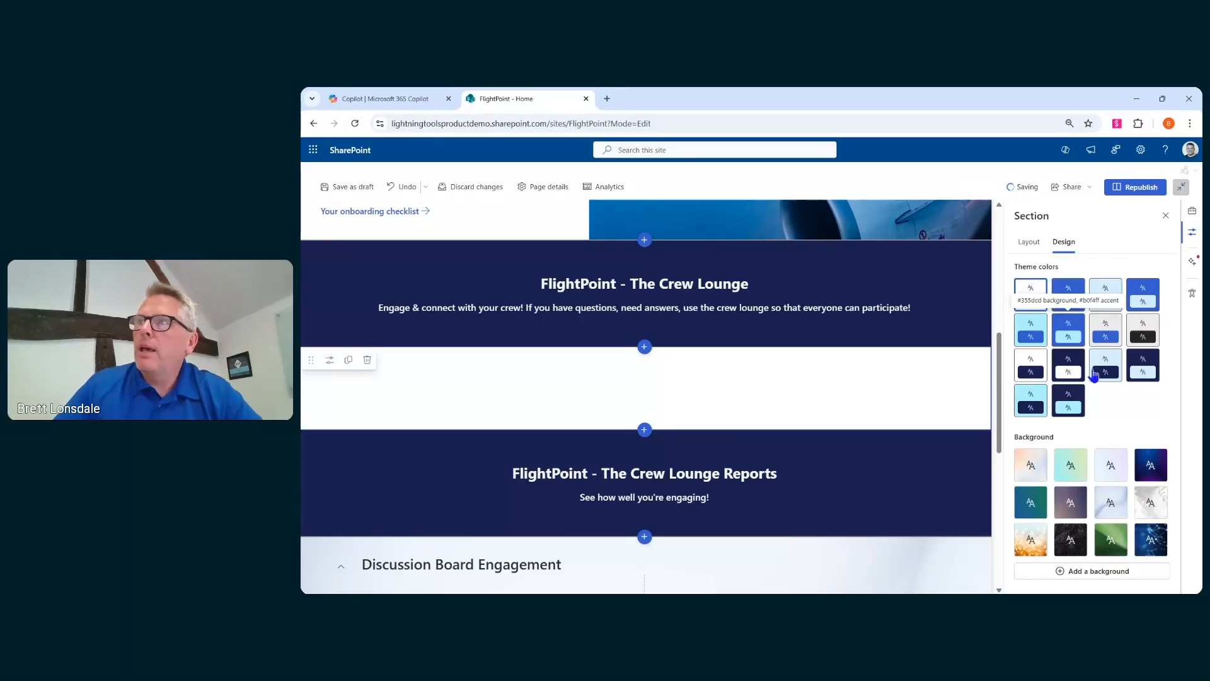
left_click(1097, 574)
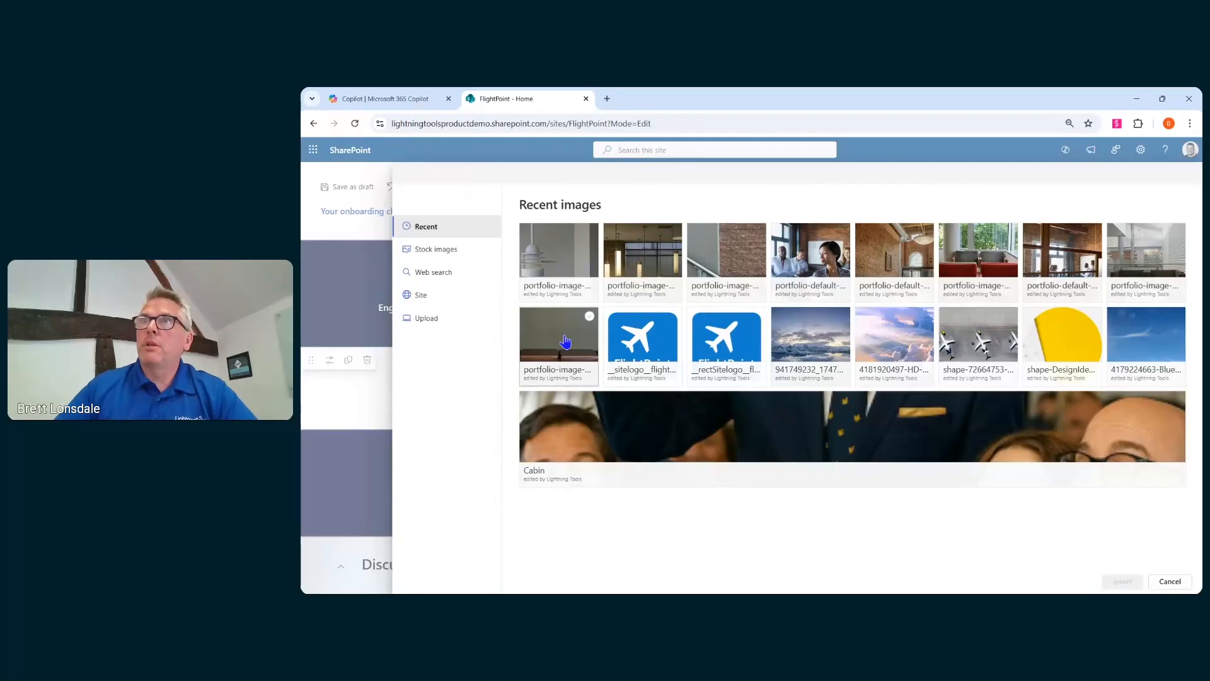
left_click(1140, 346)
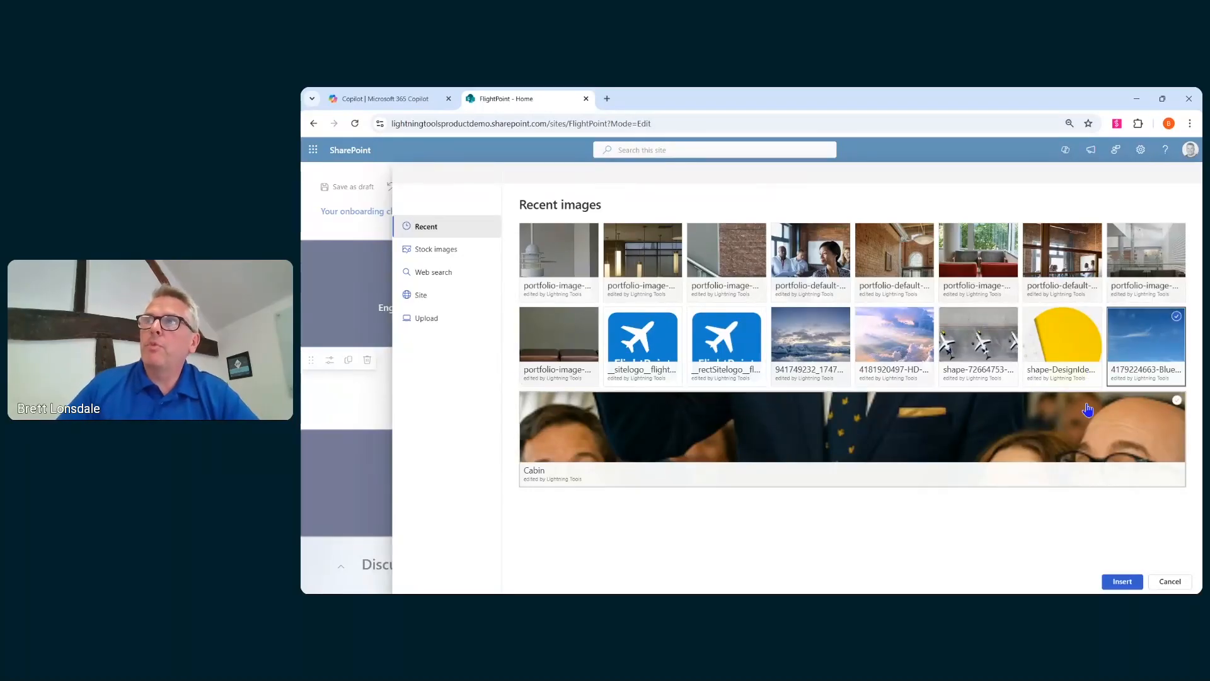
left_click(1122, 581)
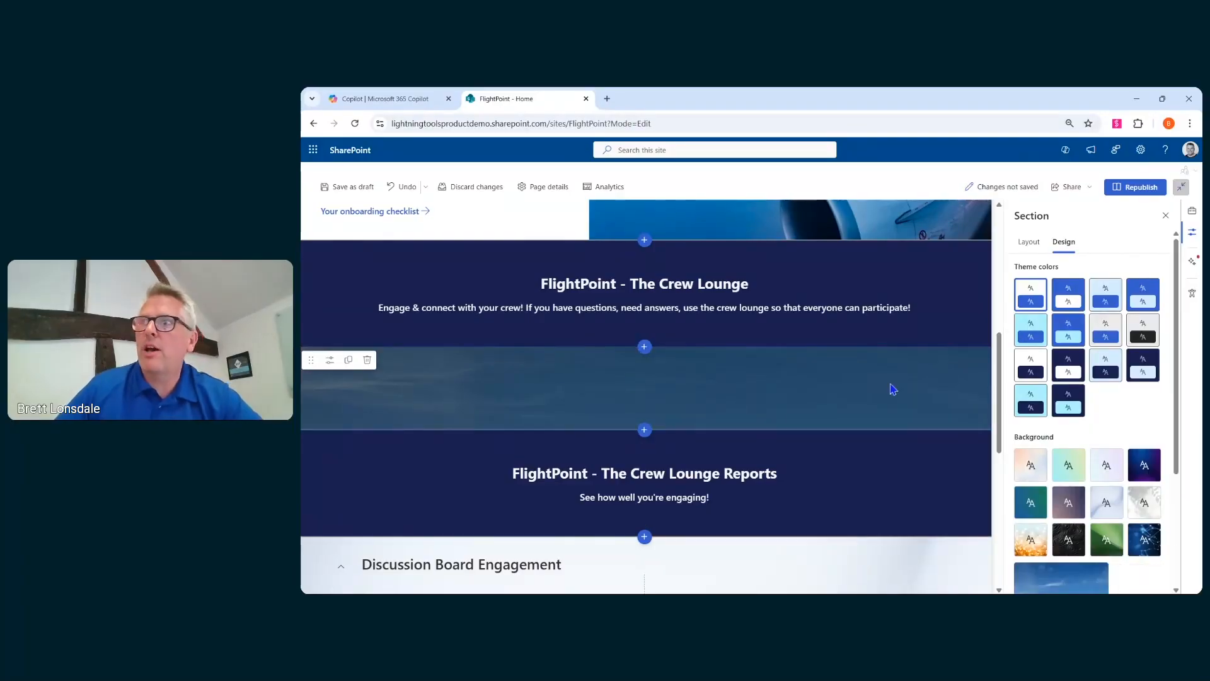
- Set the section background's overlay color to white and its overlay opacity to 72
scroll(1122, 441, "down", 3)
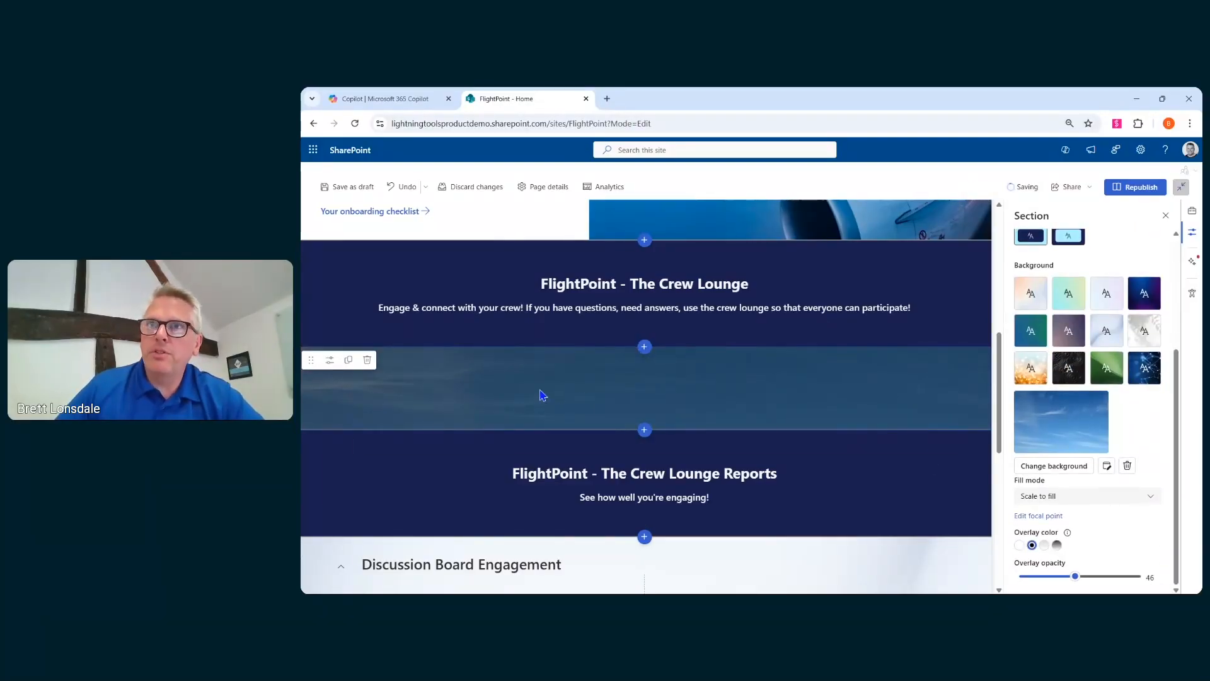
left_click(1020, 546)
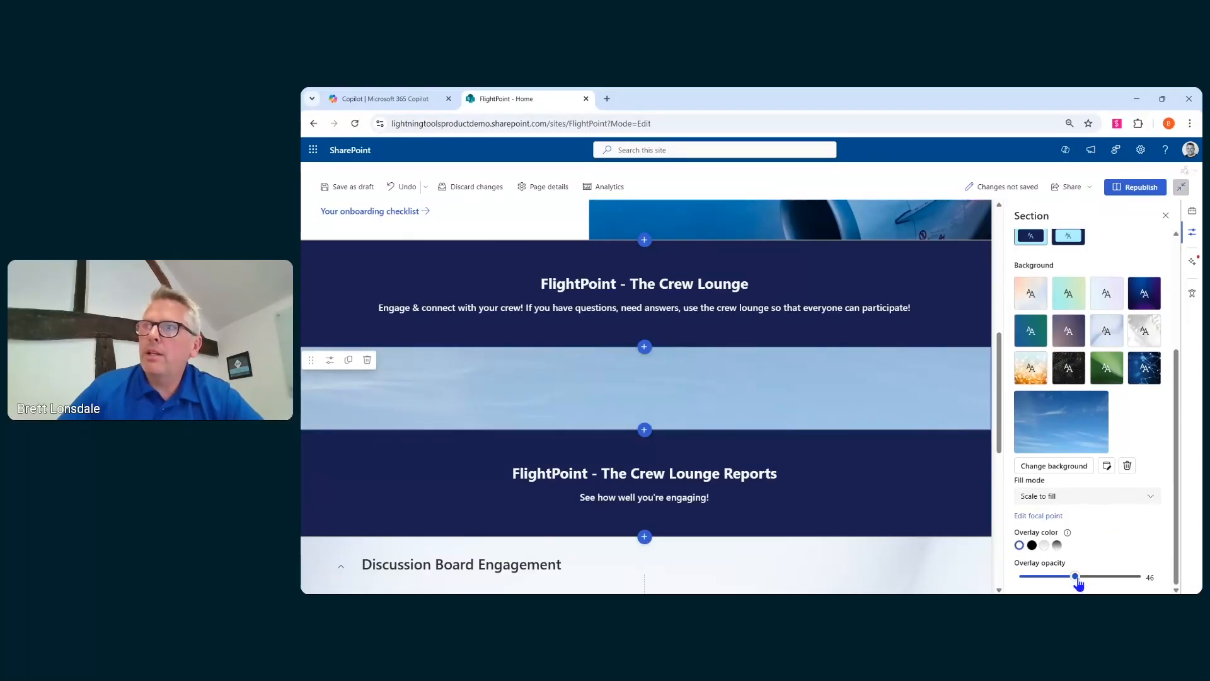
left_click(1110, 576)
left_click_drag(1109, 578, 1108, 578)
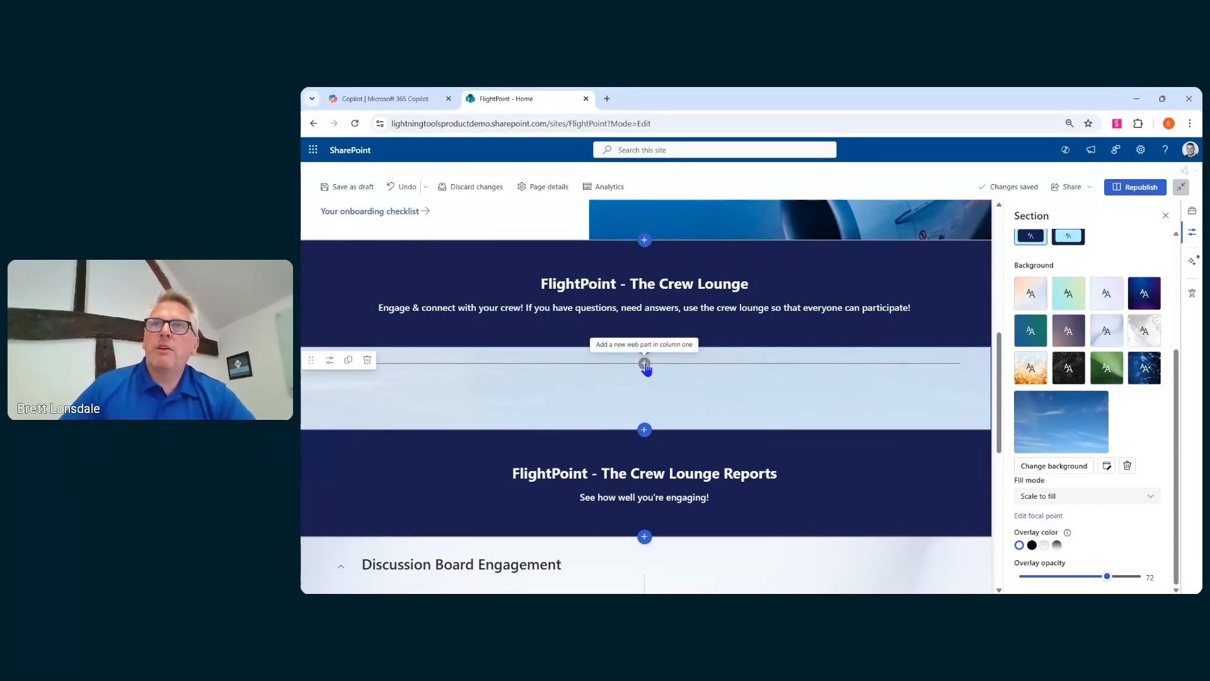
- Add a Social Squared Forums web part to the sky background section
left_click(644, 364)
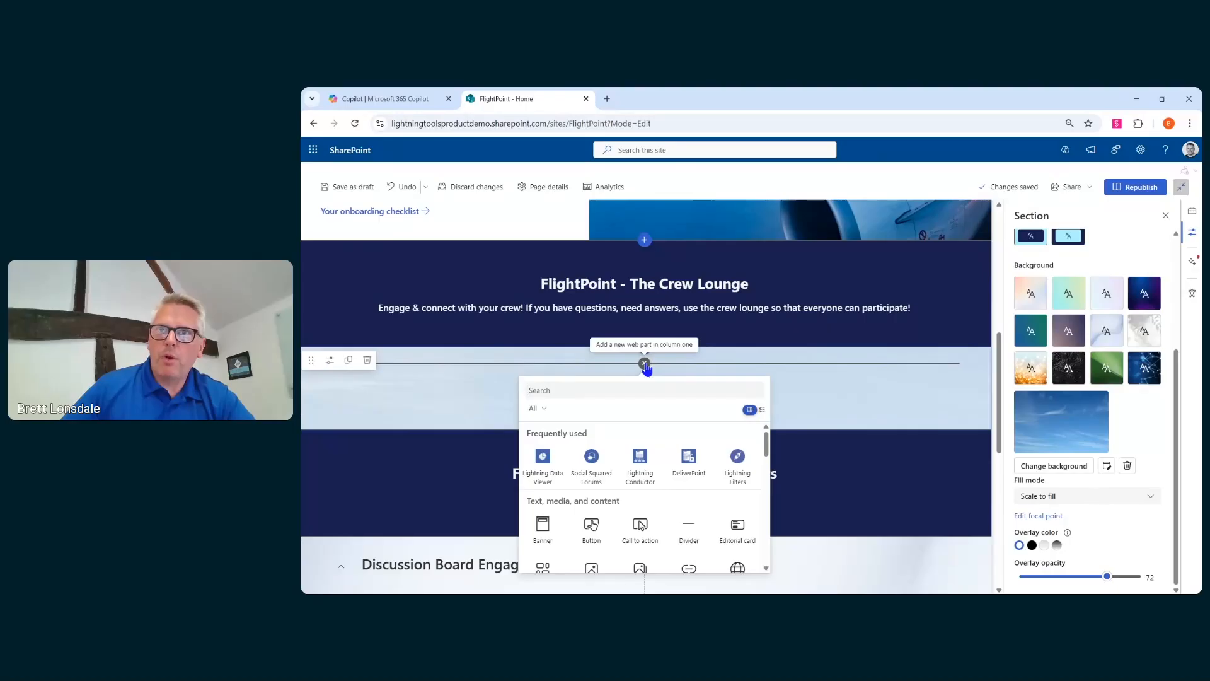
left_click(655, 466)
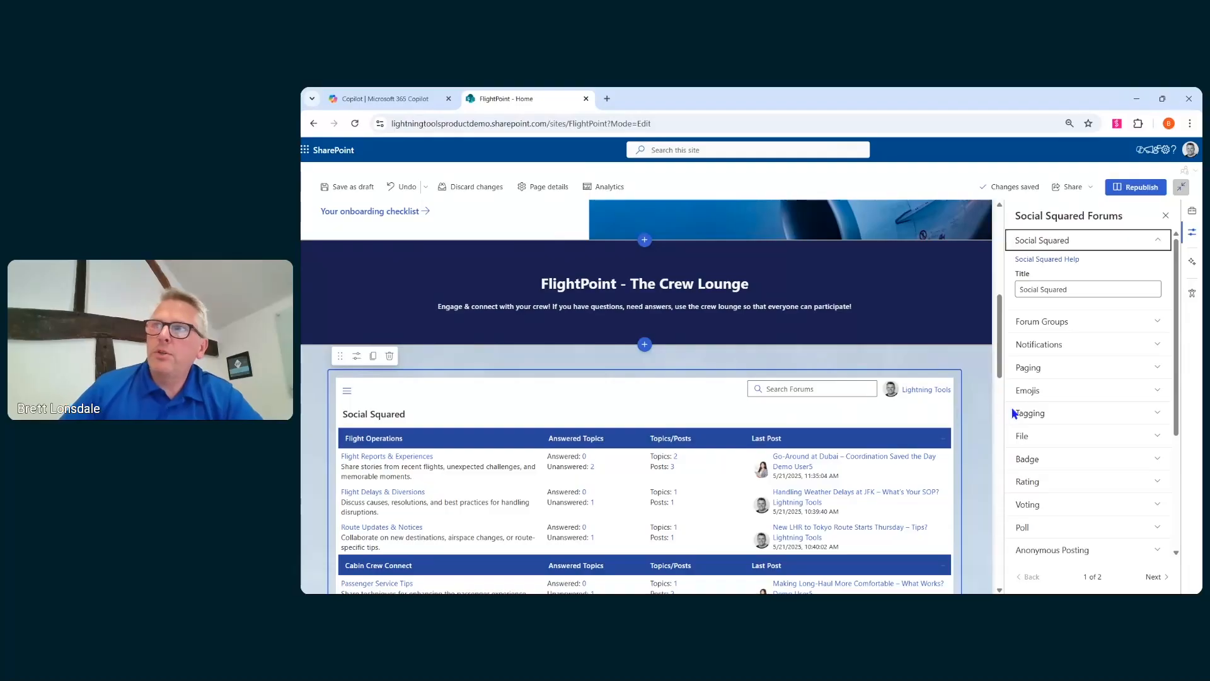
- In the forum's Theme Provider settings, turn on transparent background and transparent content background, then save and close
scroll(1068, 409, "down", 3)
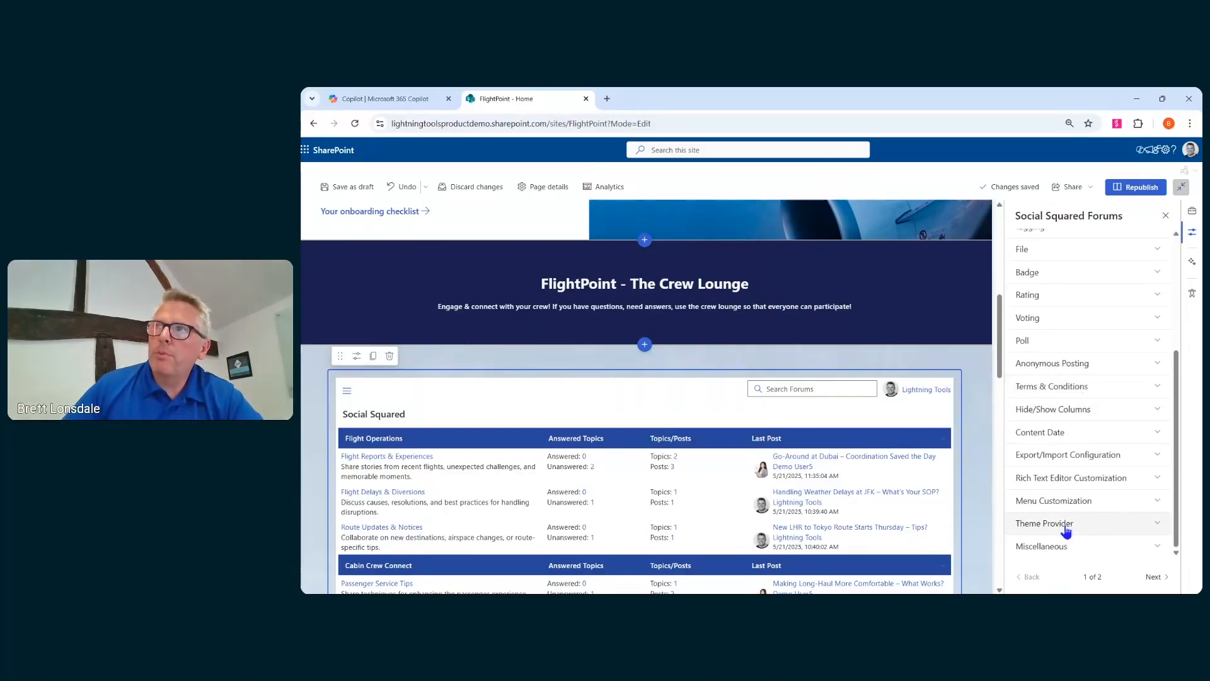
left_click(1067, 526)
scroll(1075, 455, "down", 1)
left_click(1043, 514)
left_click(891, 198)
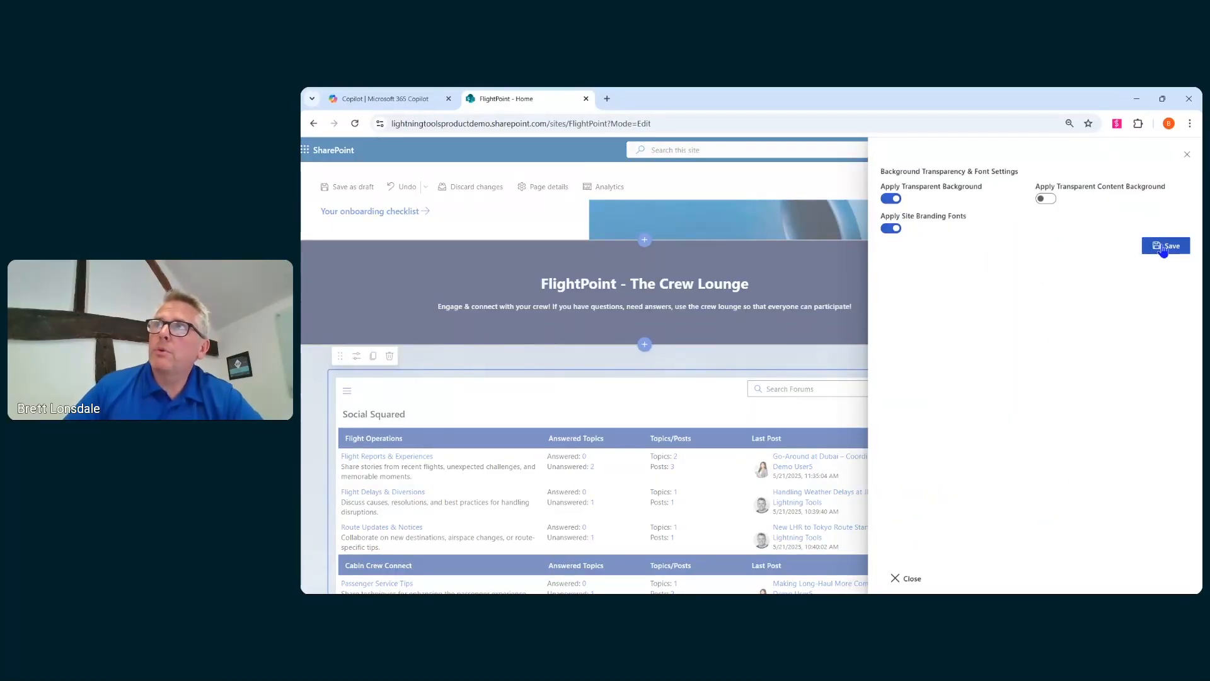
left_click(1046, 198)
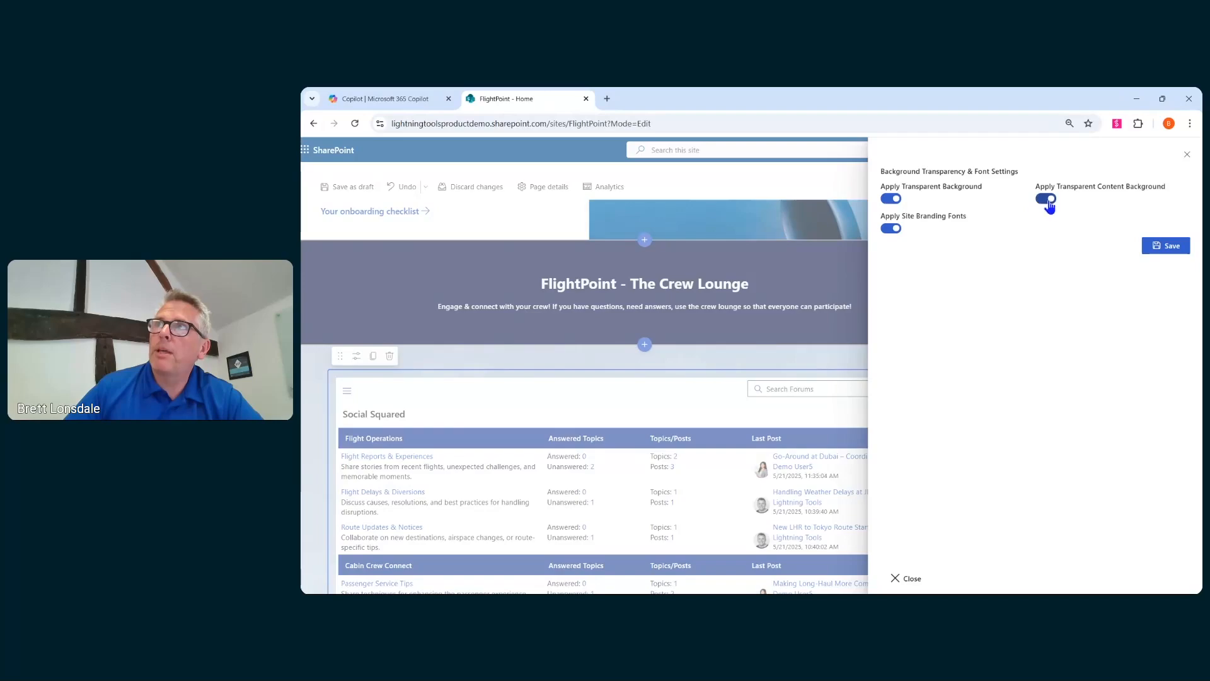
left_click(1165, 251)
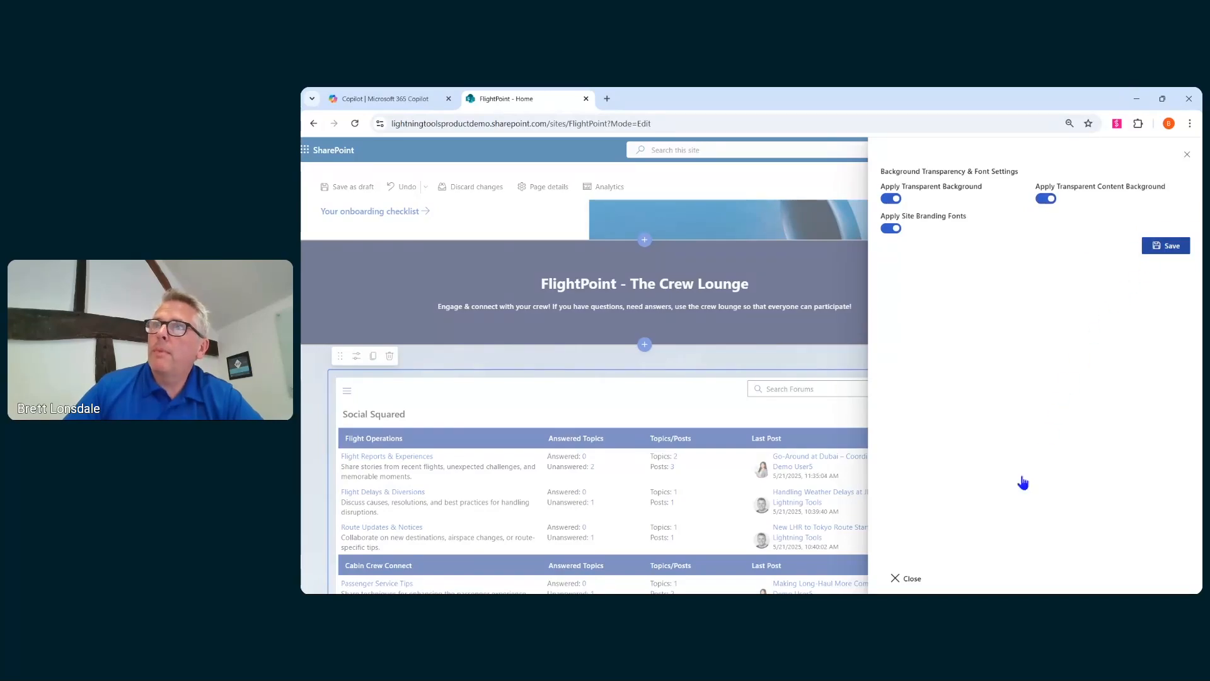
left_click(938, 576)
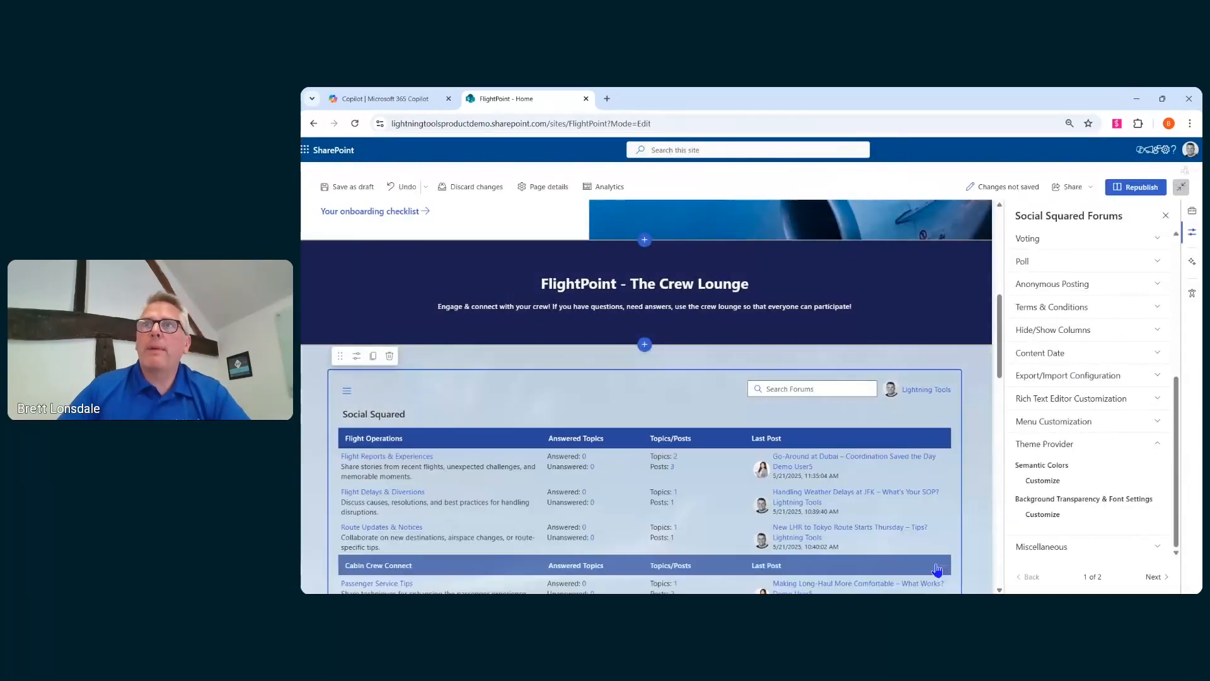
- Open the Flight Reports & Experiences forum inside the web part
scroll(649, 429, "down", 2)
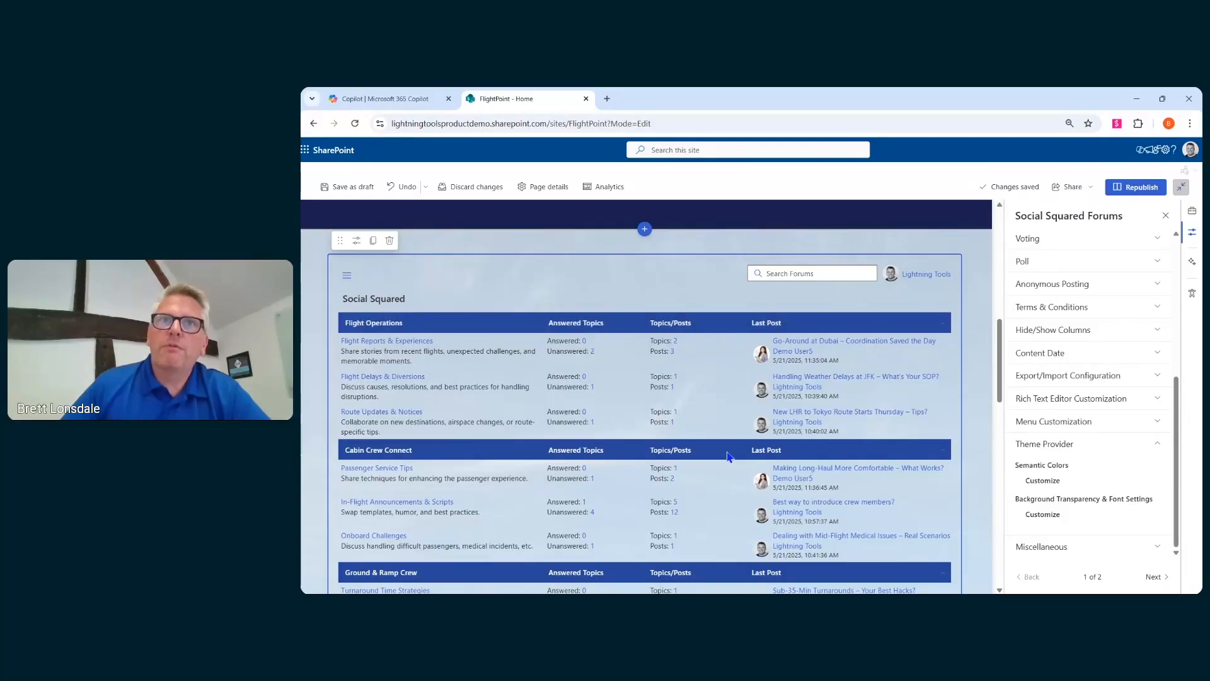
left_click(421, 343)
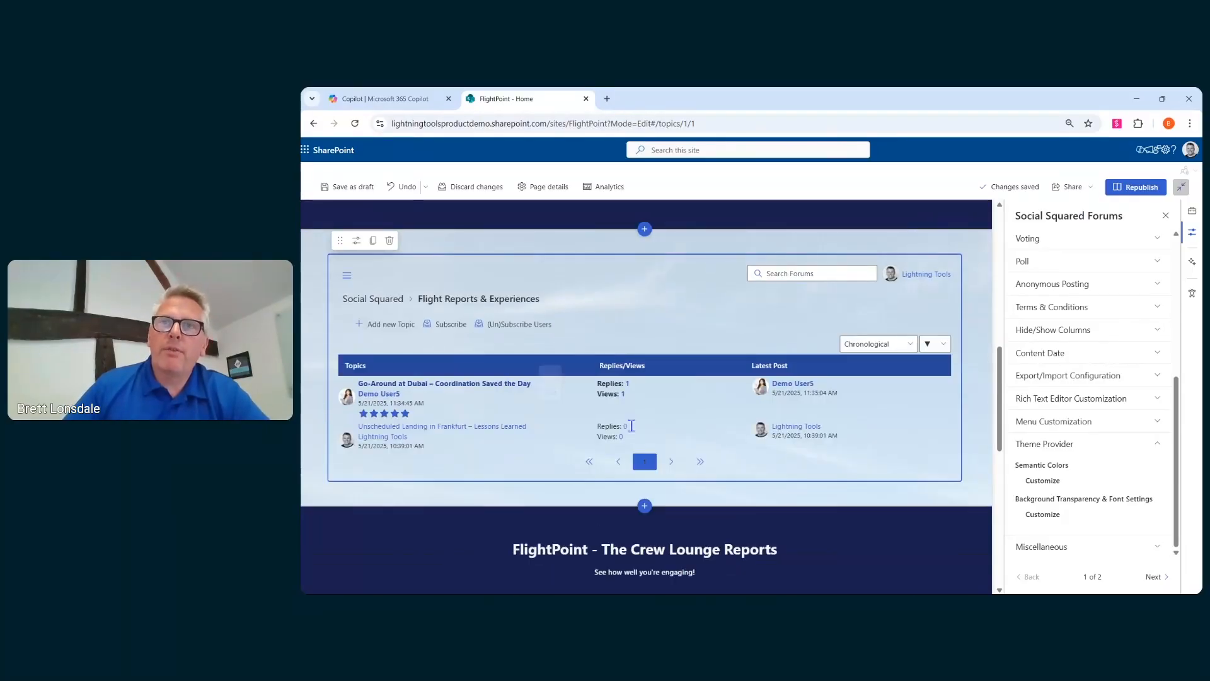
- Return the forums web part from the Flight Reports & Experiences forum to the Social Squared forum list
left_click(396, 300)
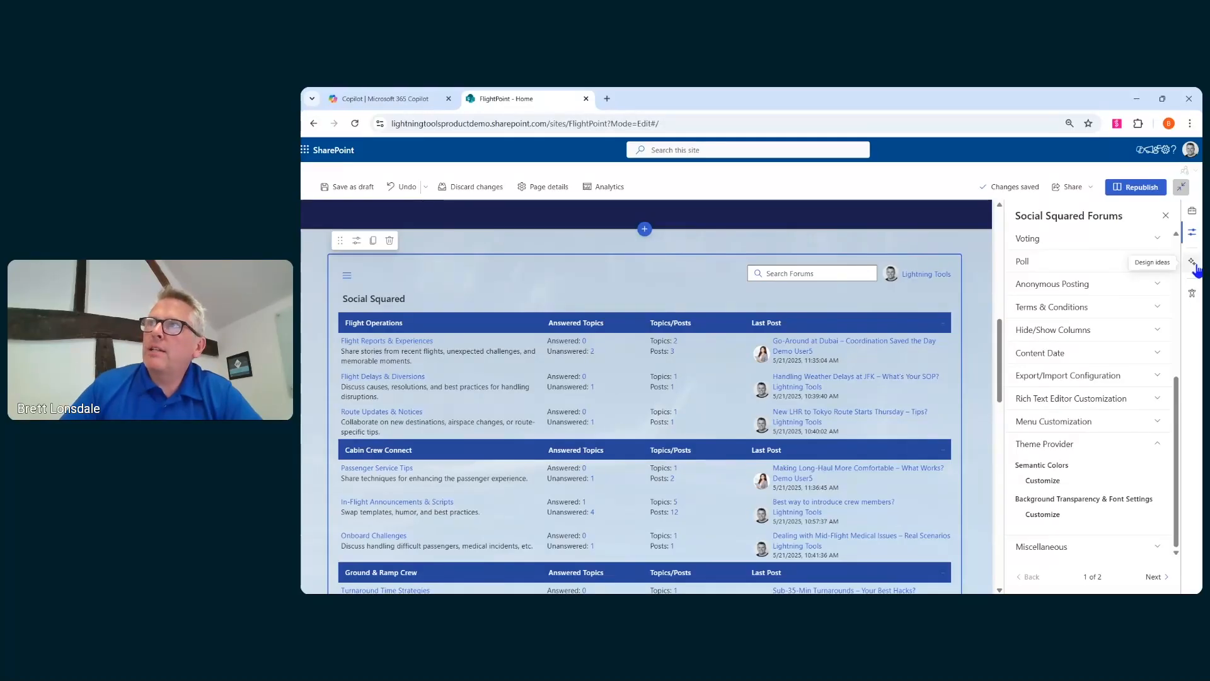
scroll(931, 326, "up", 2)
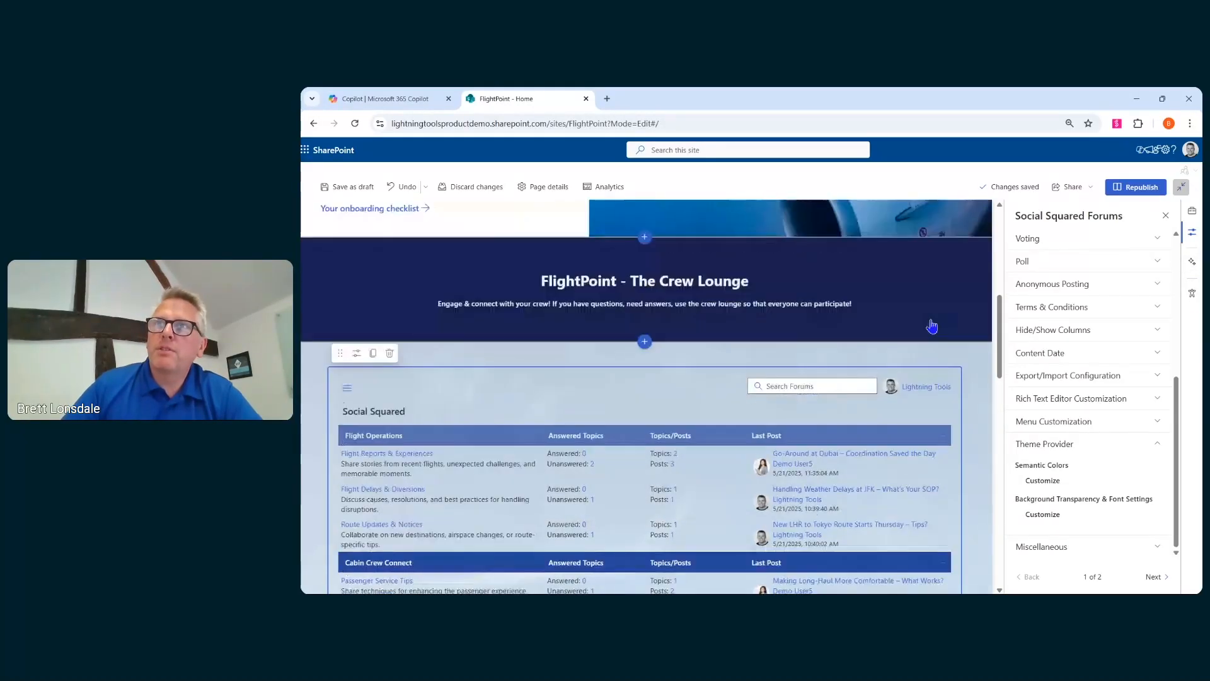
scroll(932, 326, "up", 5)
scroll(816, 433, "down", 3)
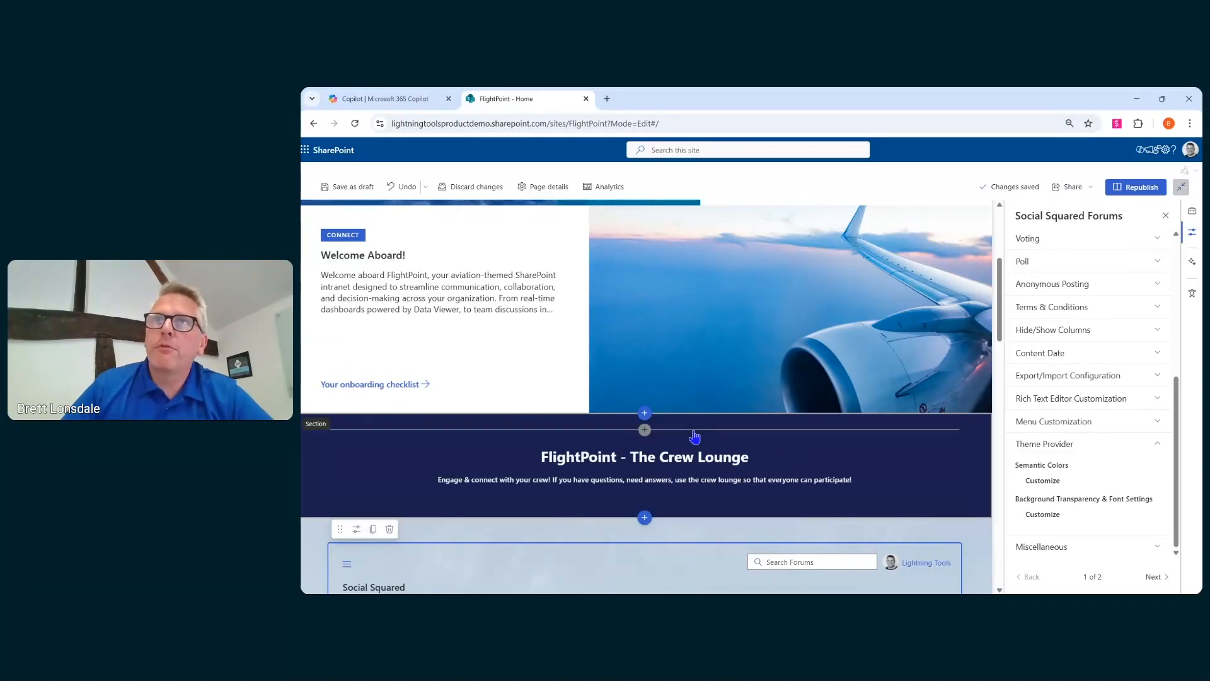
- Apply the Design ideas layout with a people image beside the text to the FlightPoint - The Crew Lounge heading
left_click(921, 481)
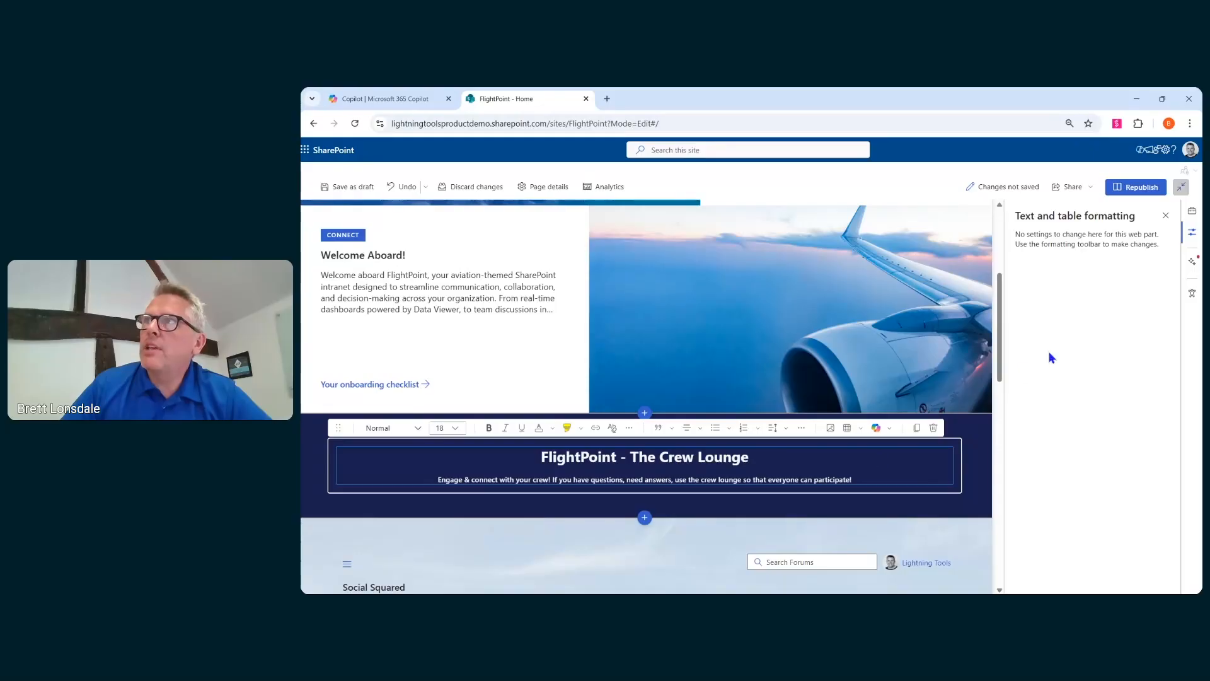
left_click(1192, 260)
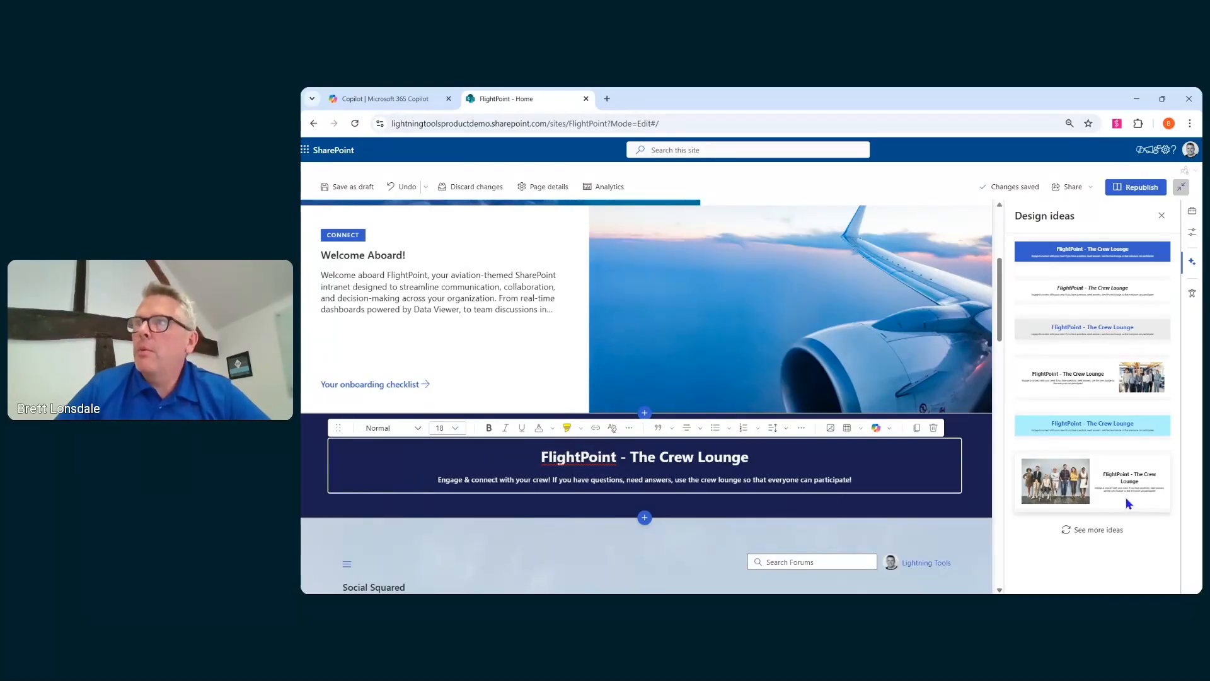
left_click(1061, 509)
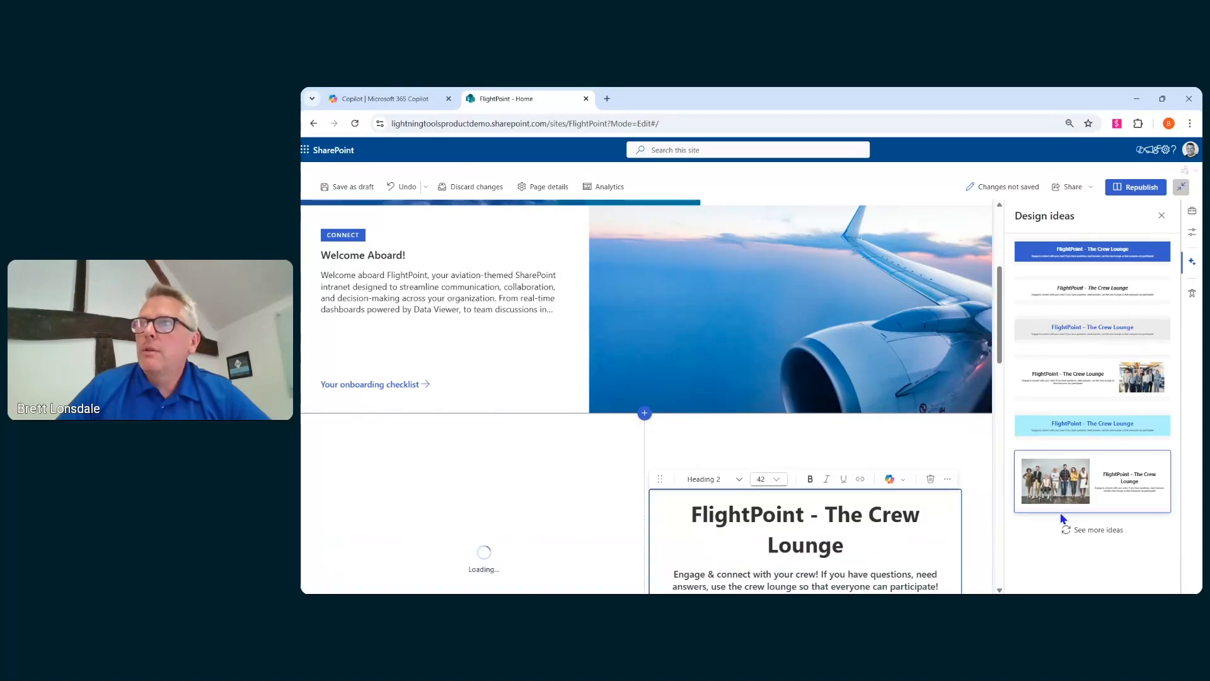
scroll(995, 501, "down", 3)
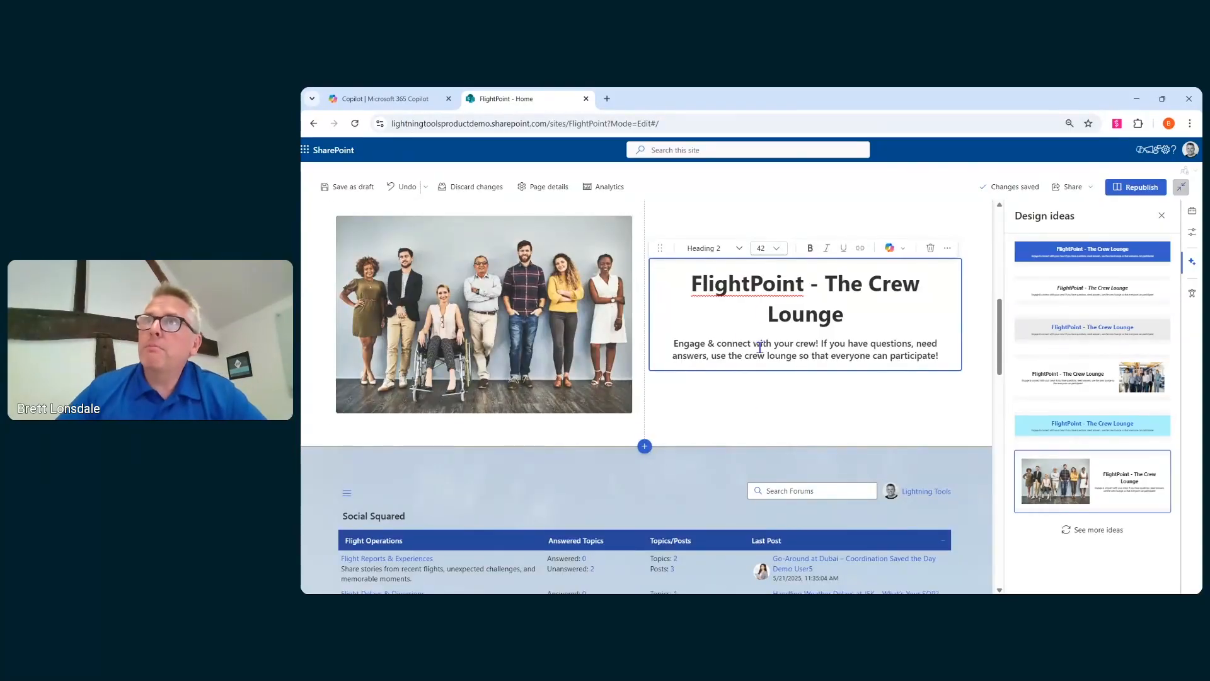
left_click(1162, 216)
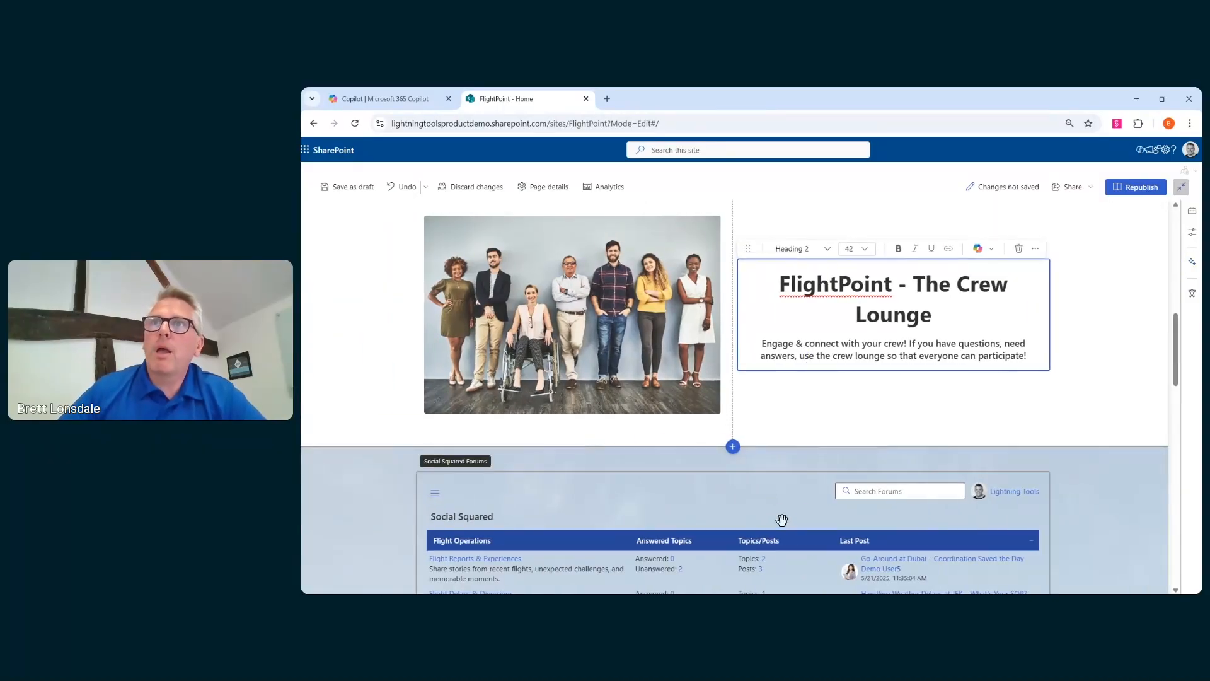
- Review the restyled home page from the top down to the Crew Lounge Reports banner
scroll(788, 507, "up", 2)
scroll(787, 507, "up", 1)
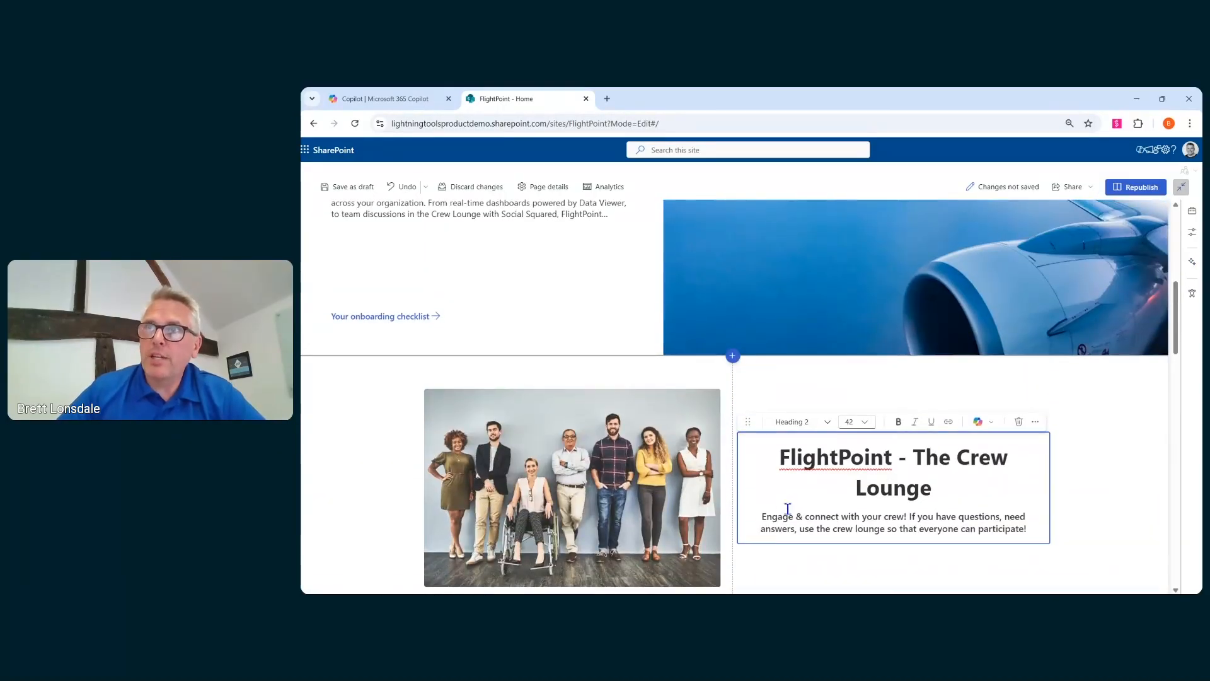
scroll(787, 508, "up", 6)
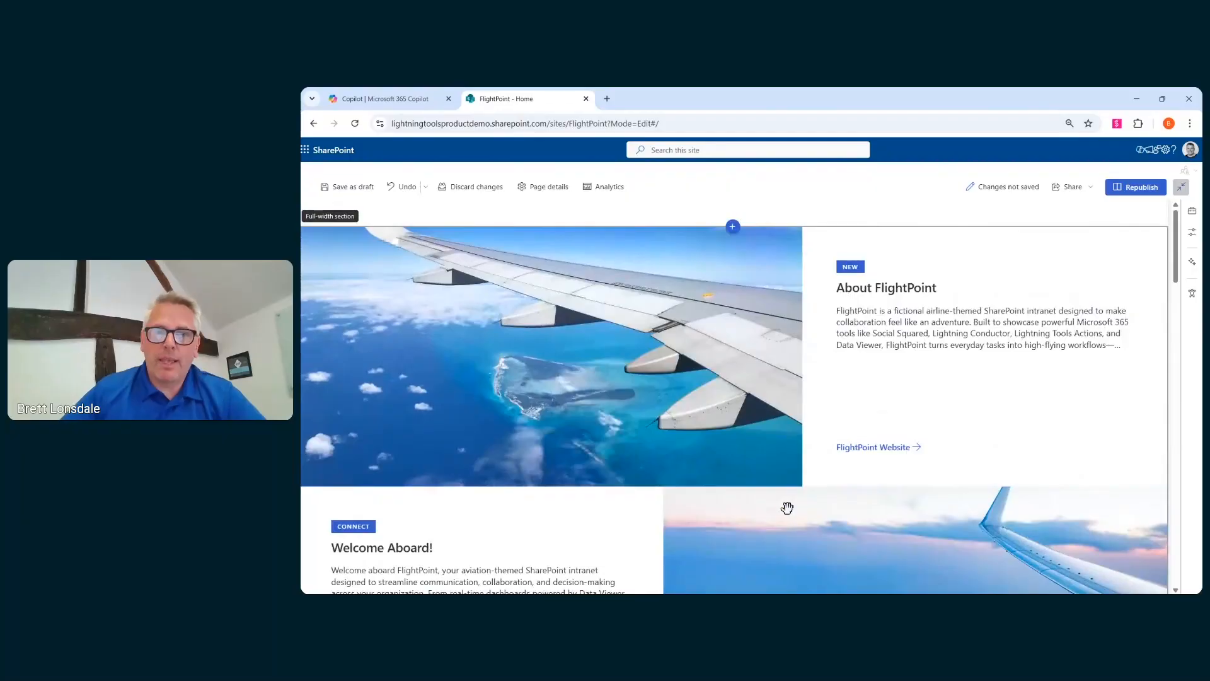
scroll(787, 508, "down", 5)
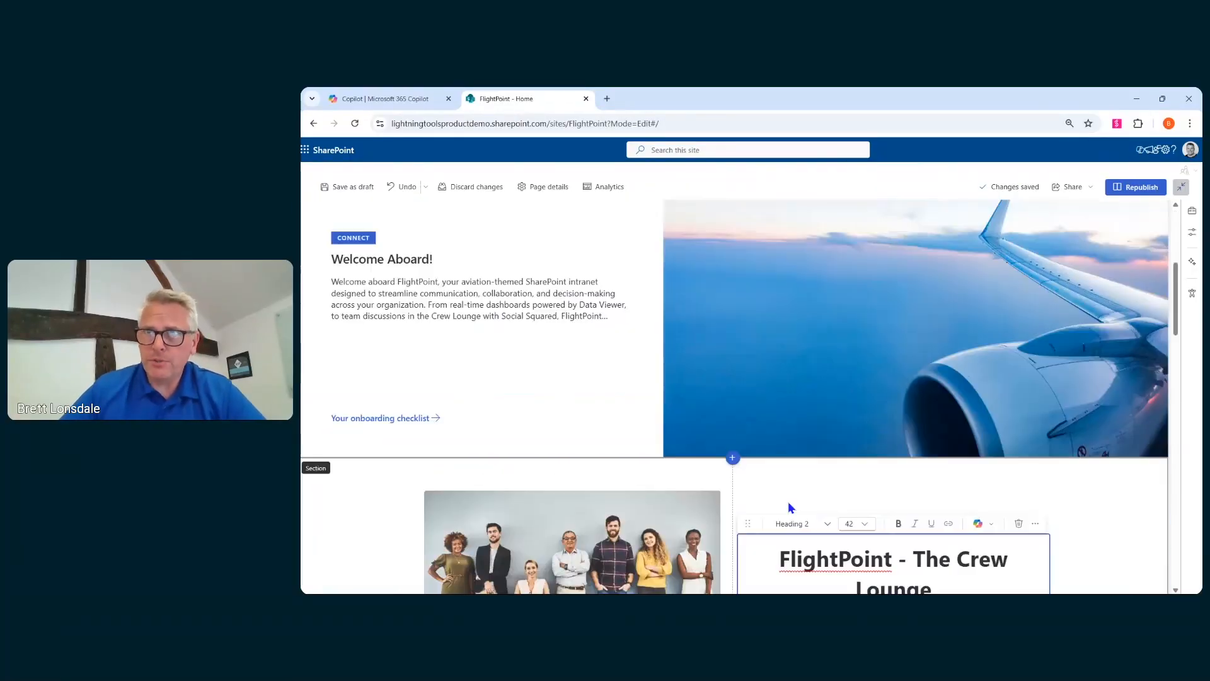
scroll(788, 508, "down", 4)
scroll(788, 508, "down", 10)
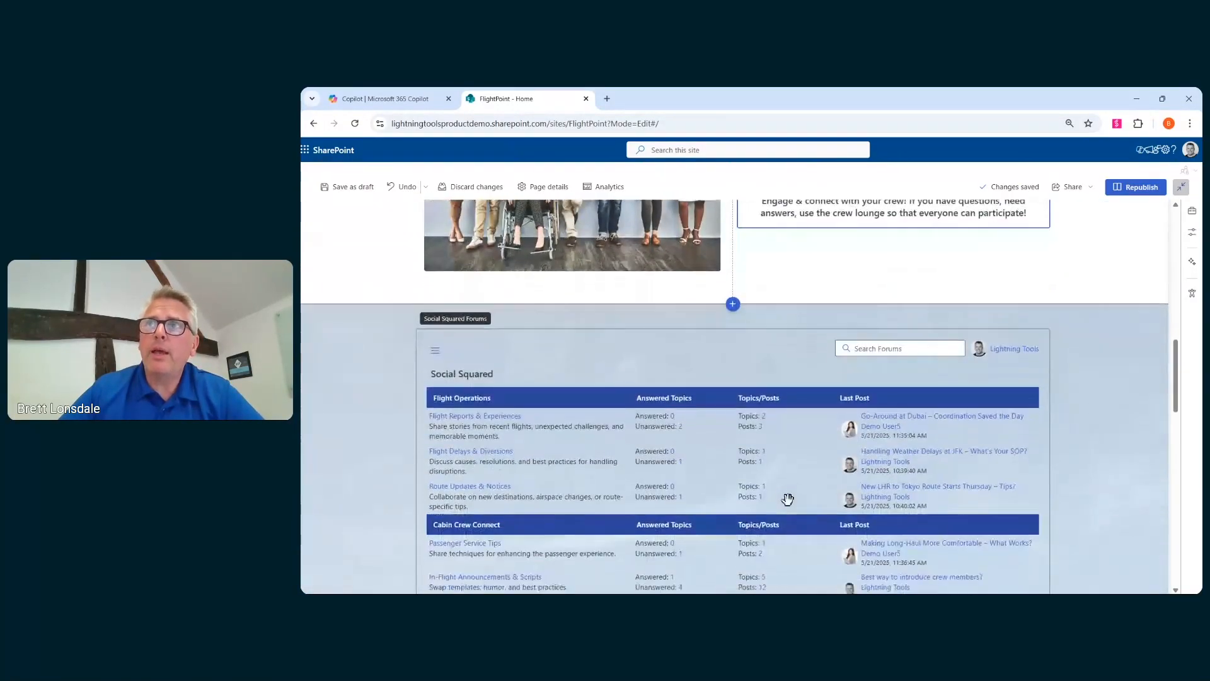
scroll(788, 499, "down", 3)
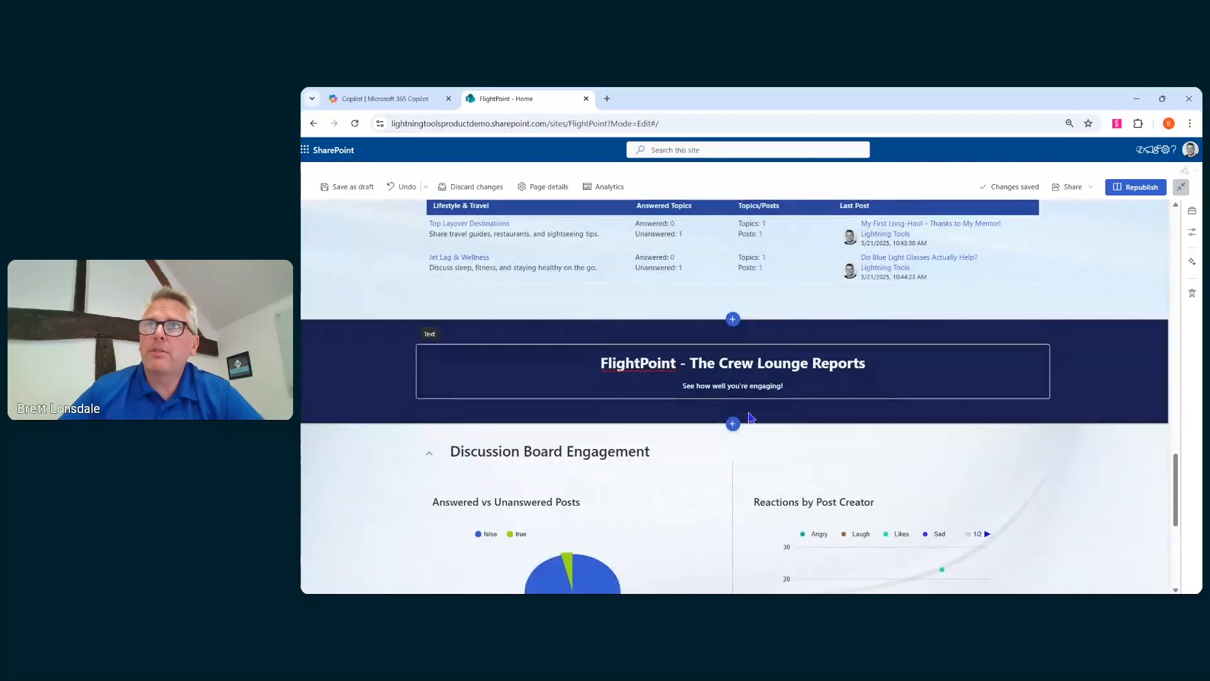
- Insert a new section above the Crew Lounge Reports banner and add a Dashboard web part to it
left_click(734, 320)
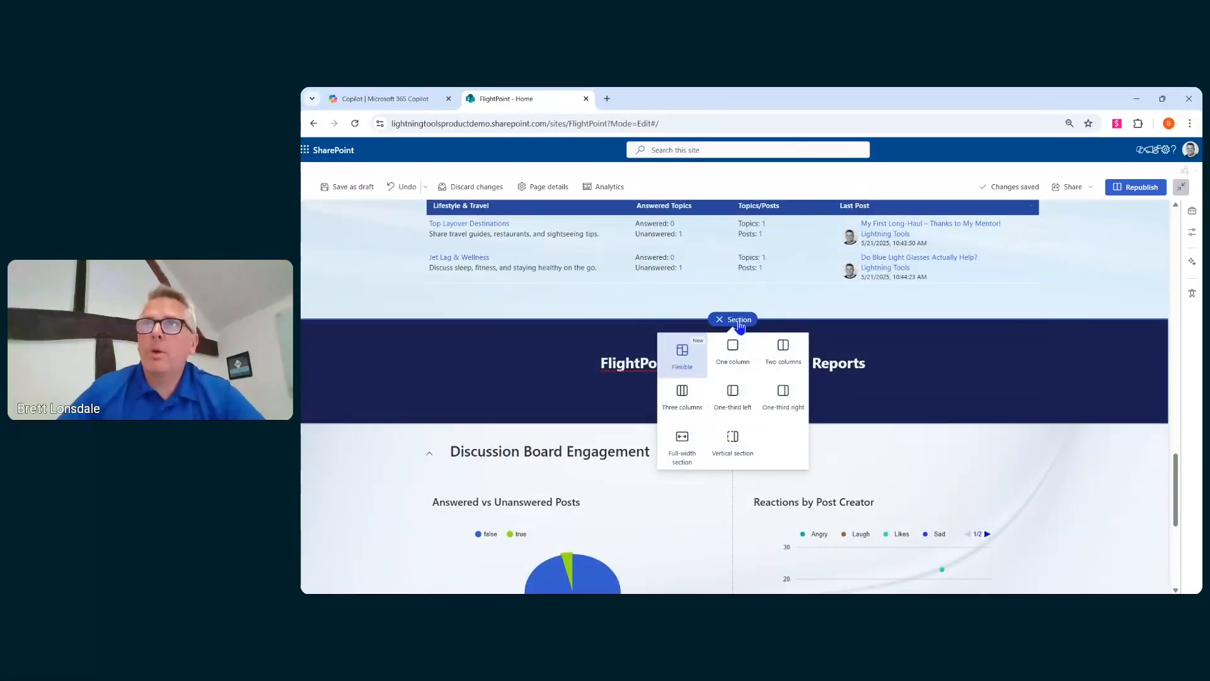
left_click(772, 395)
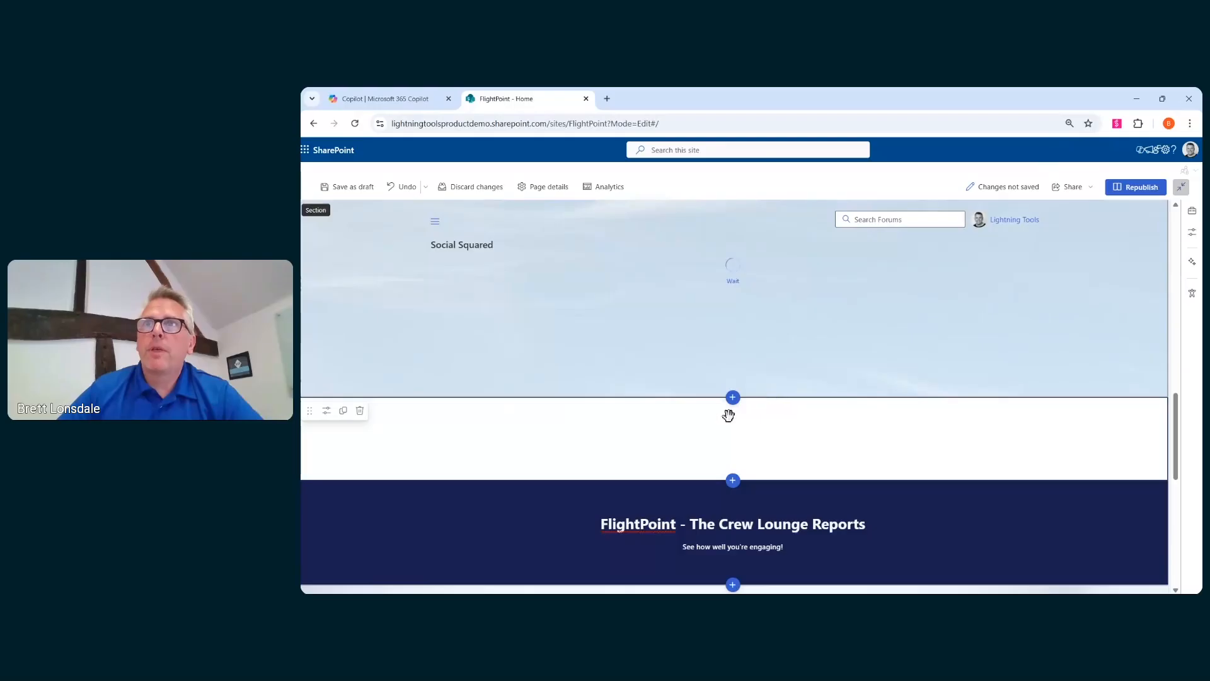
scroll(715, 422, "down", 10)
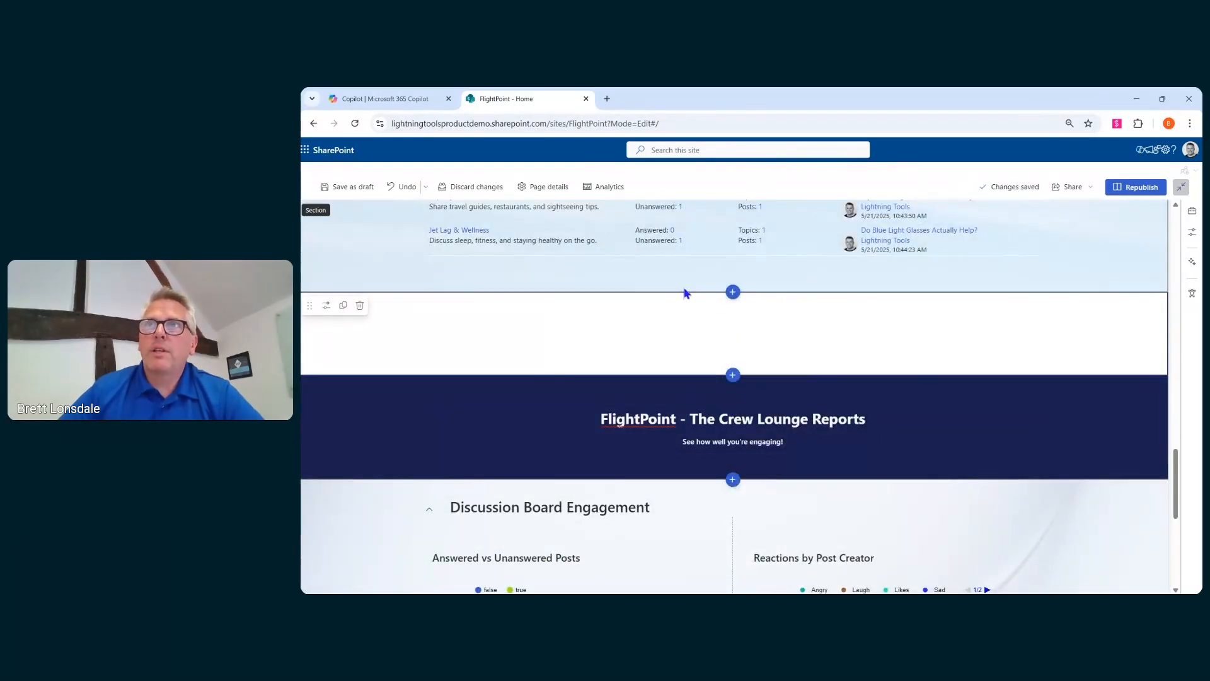
left_click(732, 309)
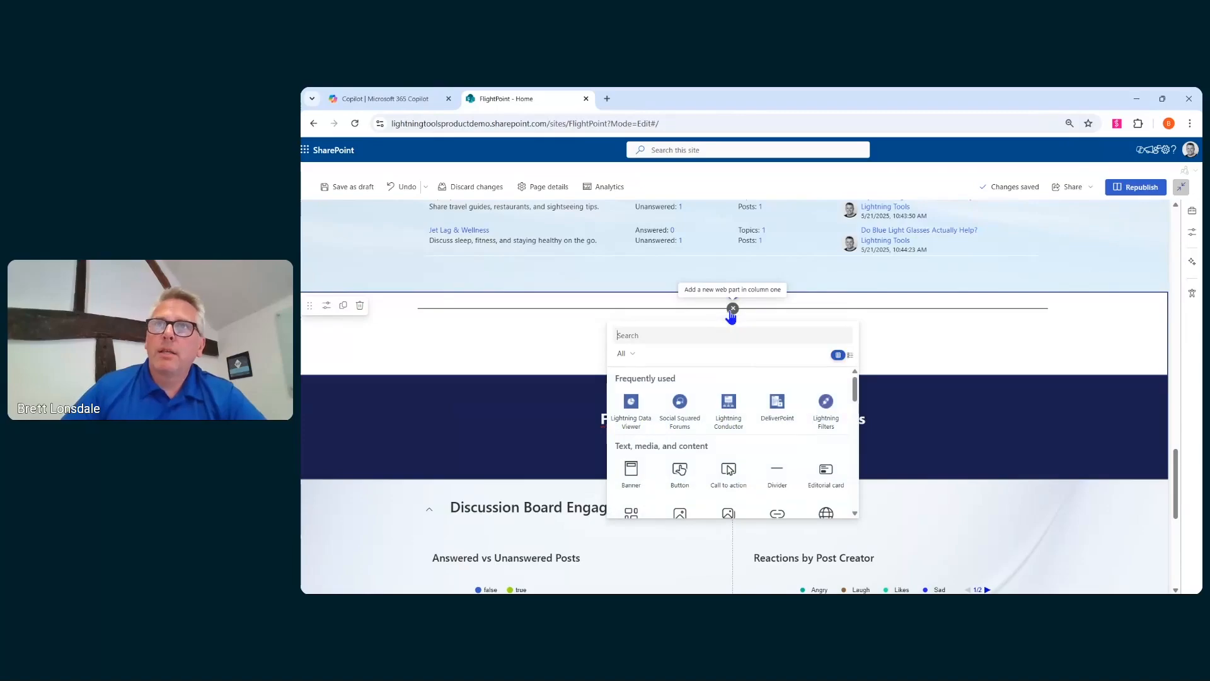
type("dash")
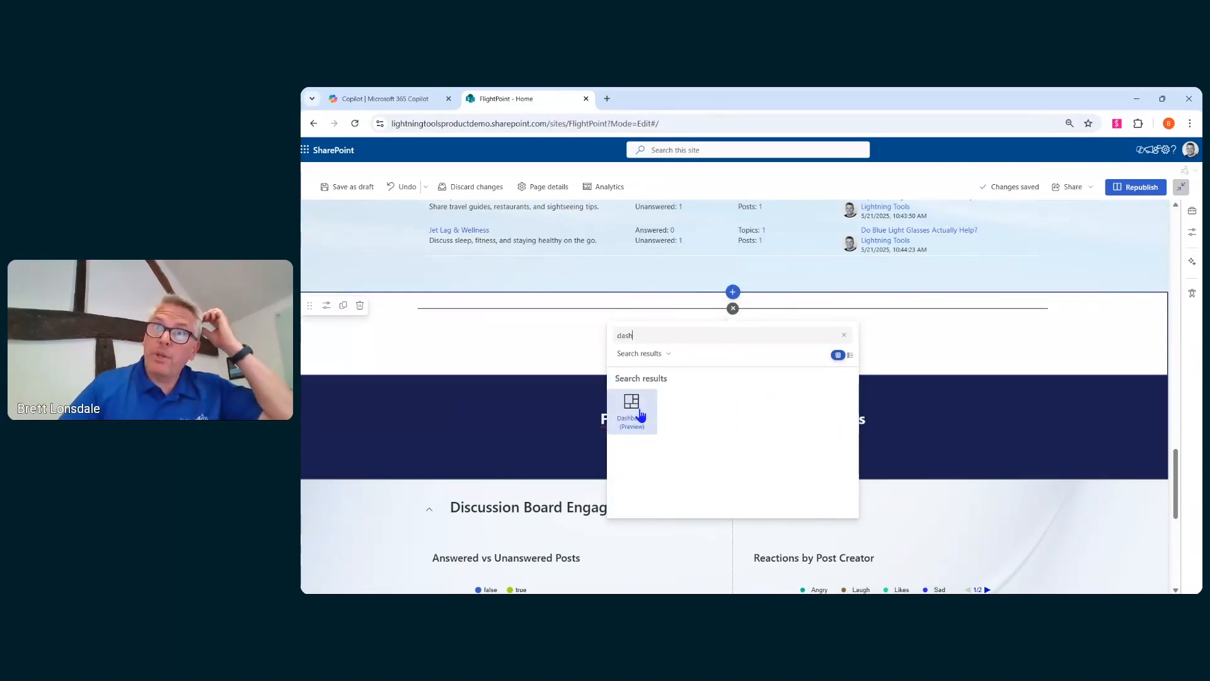
left_click(638, 411)
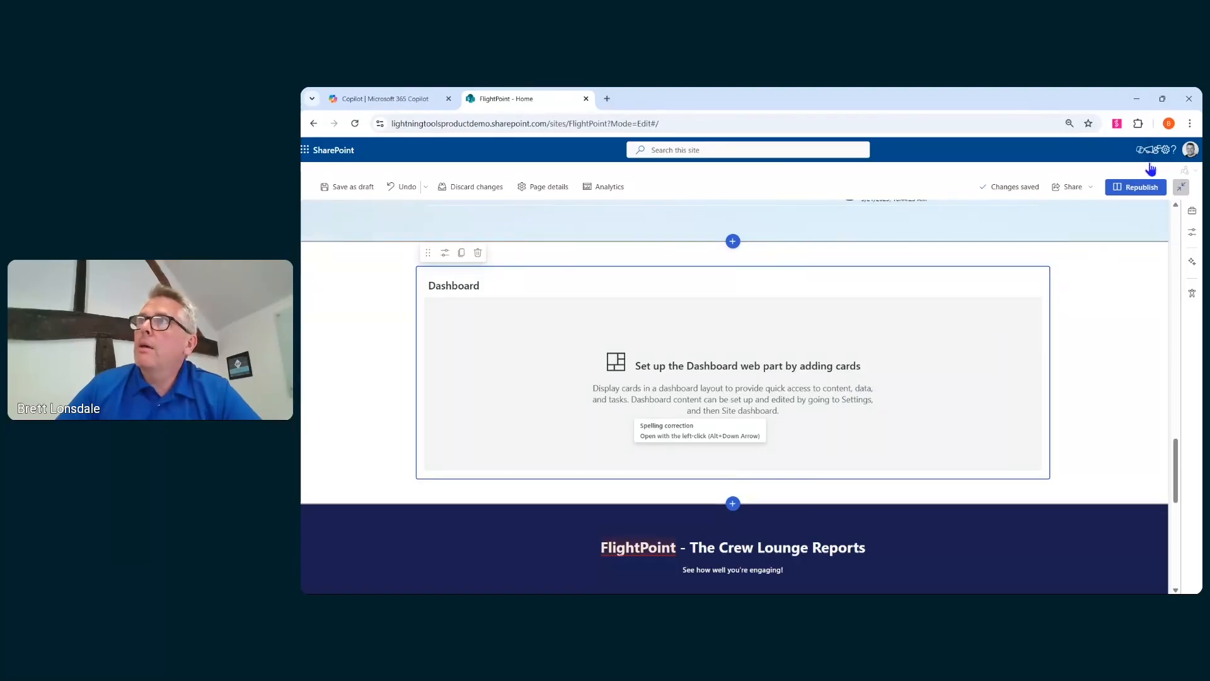
- Open the site's dashboard page for editing through Manage dashboard in the site settings
left_click(1165, 151)
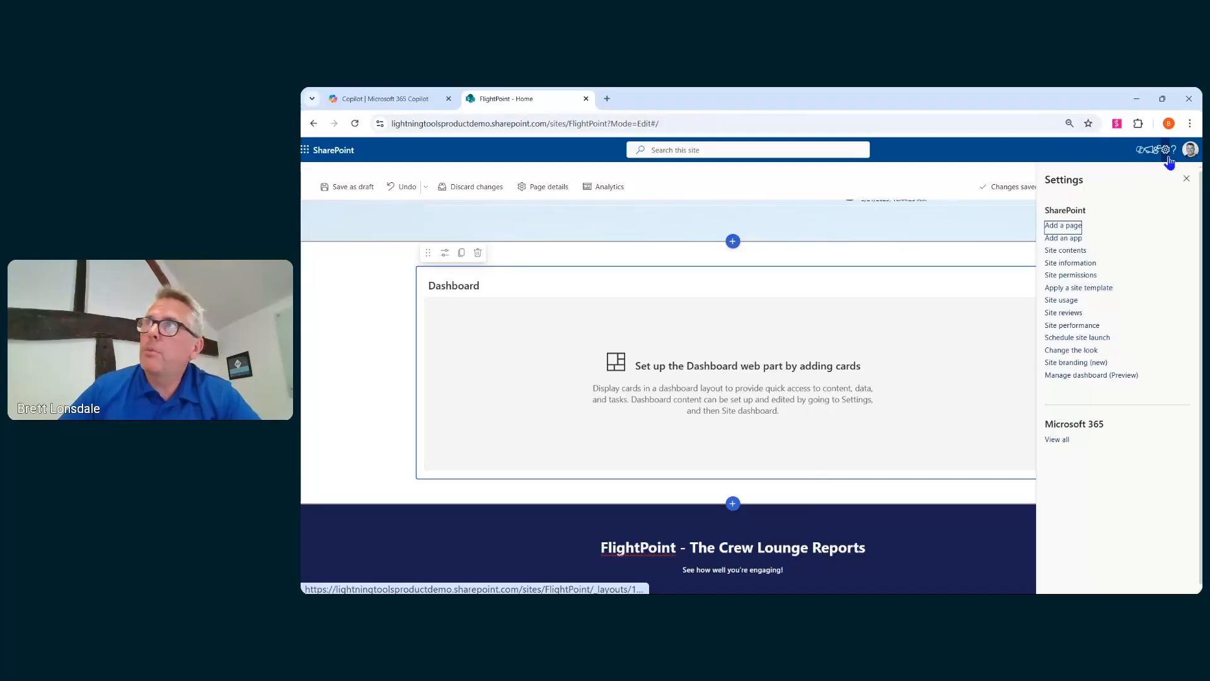
left_click(1100, 376)
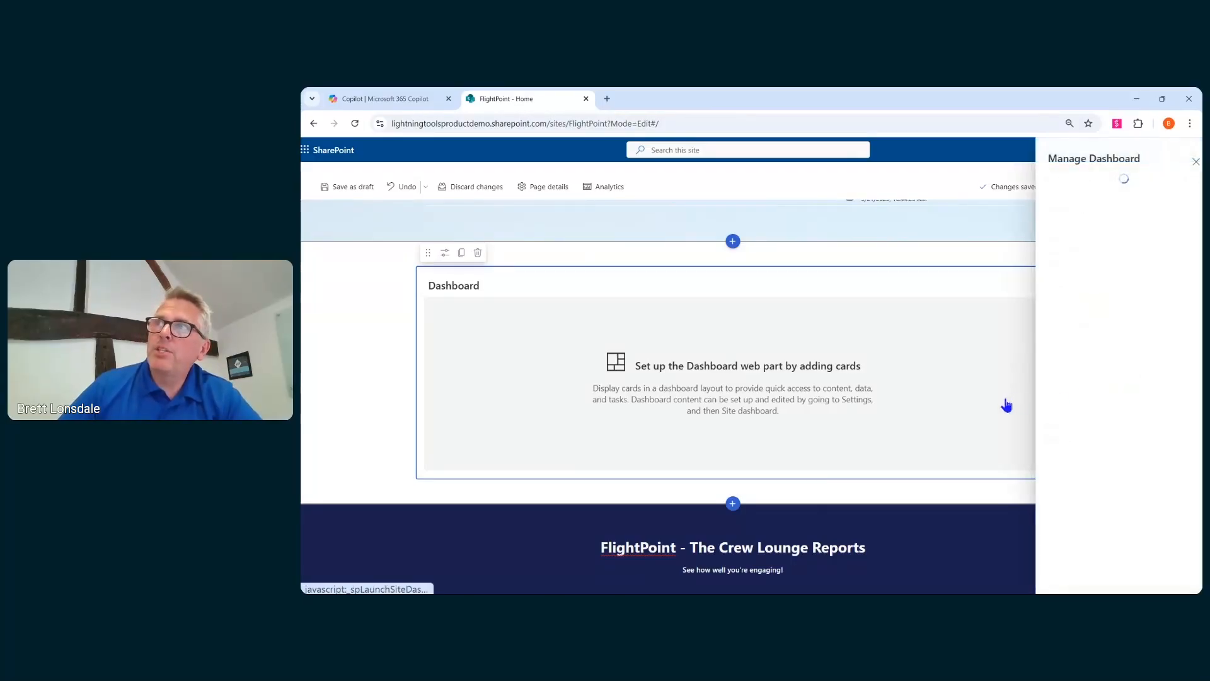
left_click(1045, 581)
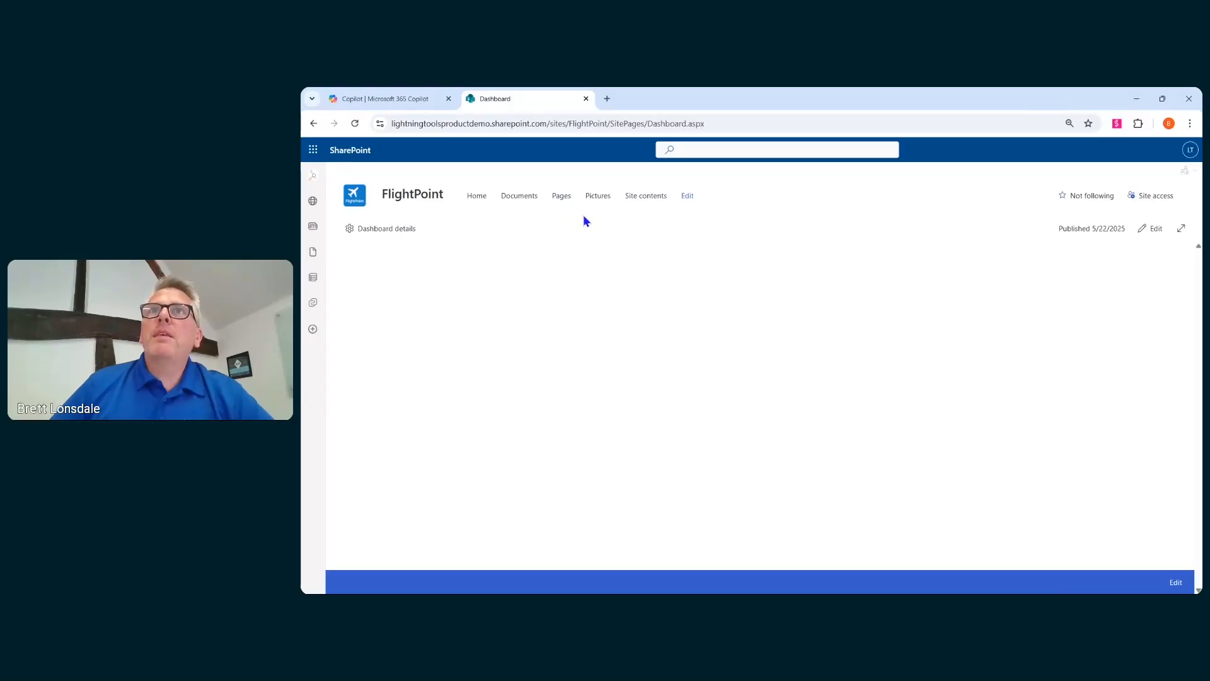
left_click(1151, 231)
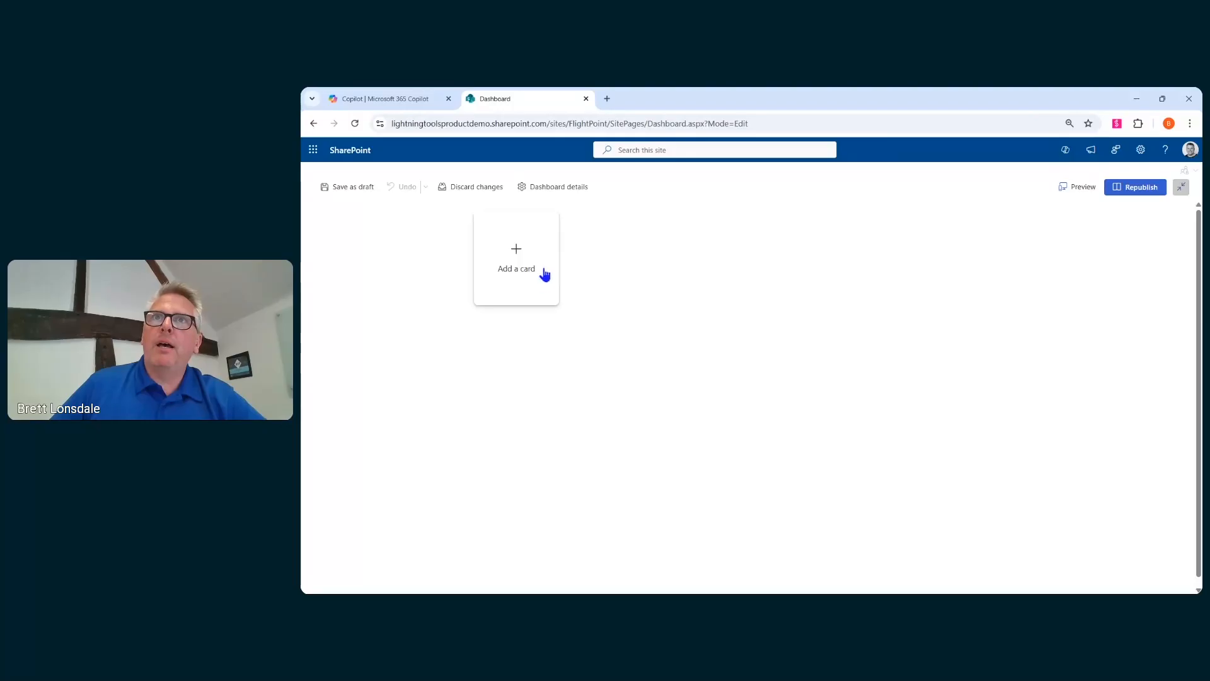
- Add an Unanswered Topics card to the dashboard
left_click(514, 256)
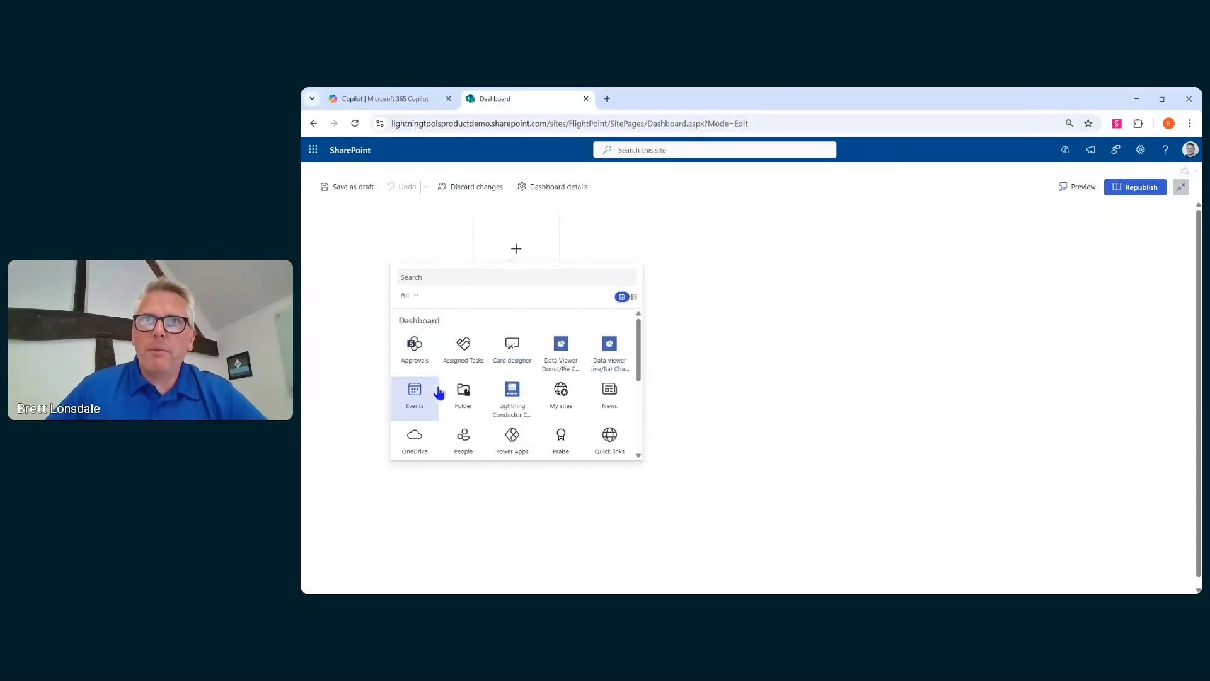
scroll(512, 410, "down", 3)
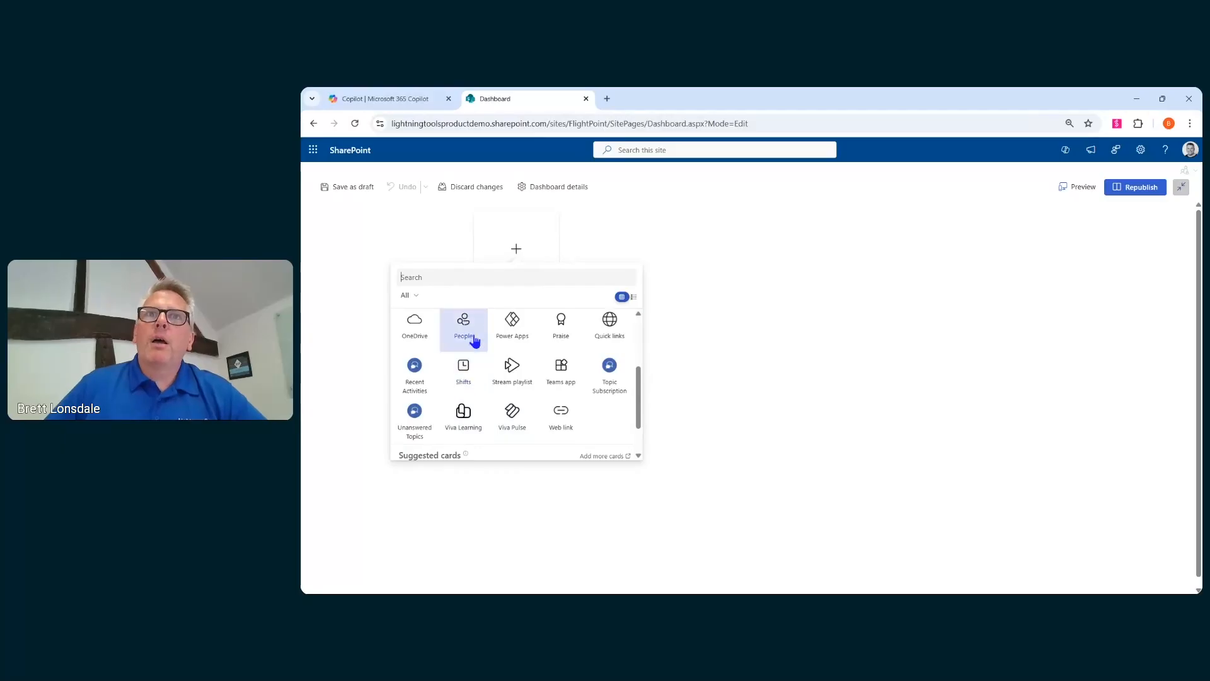
scroll(553, 410, "up", 4)
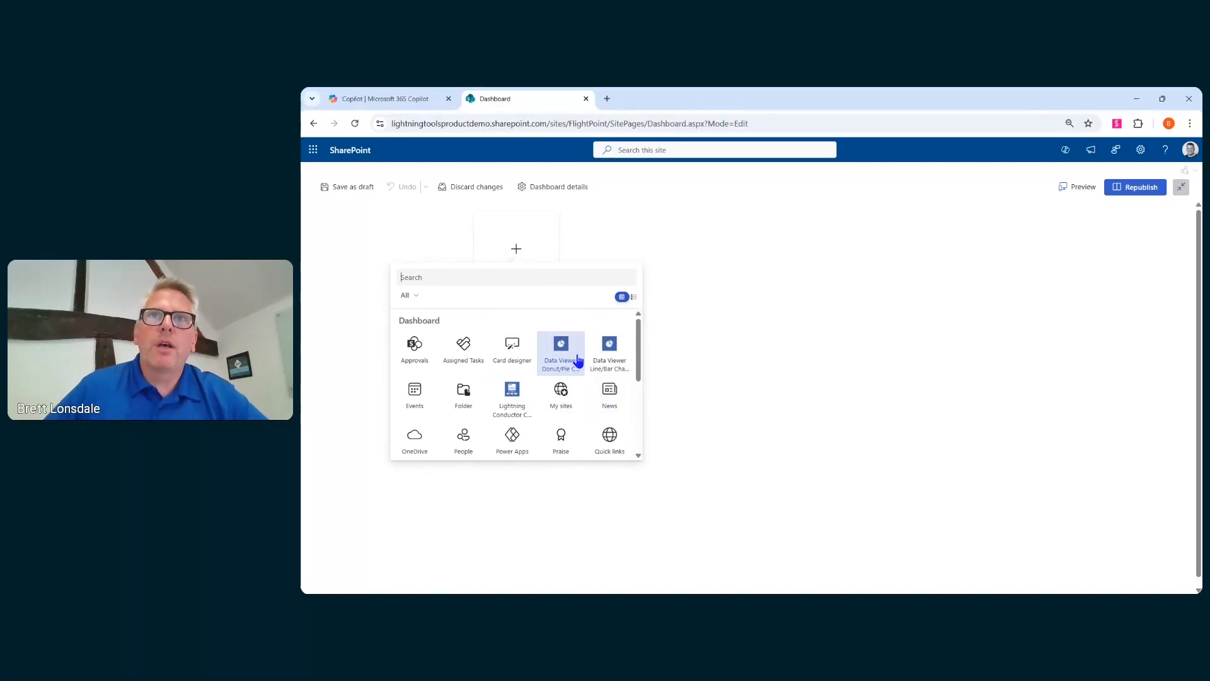
scroll(513, 343, "down", 5)
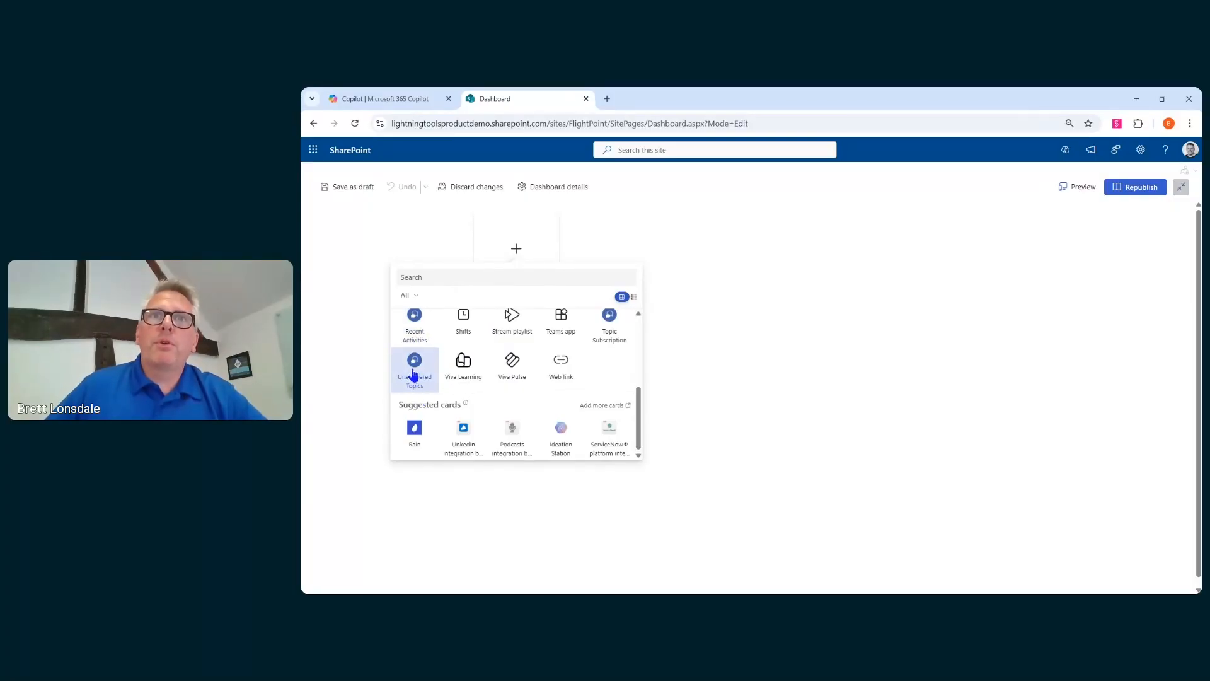
left_click(427, 382)
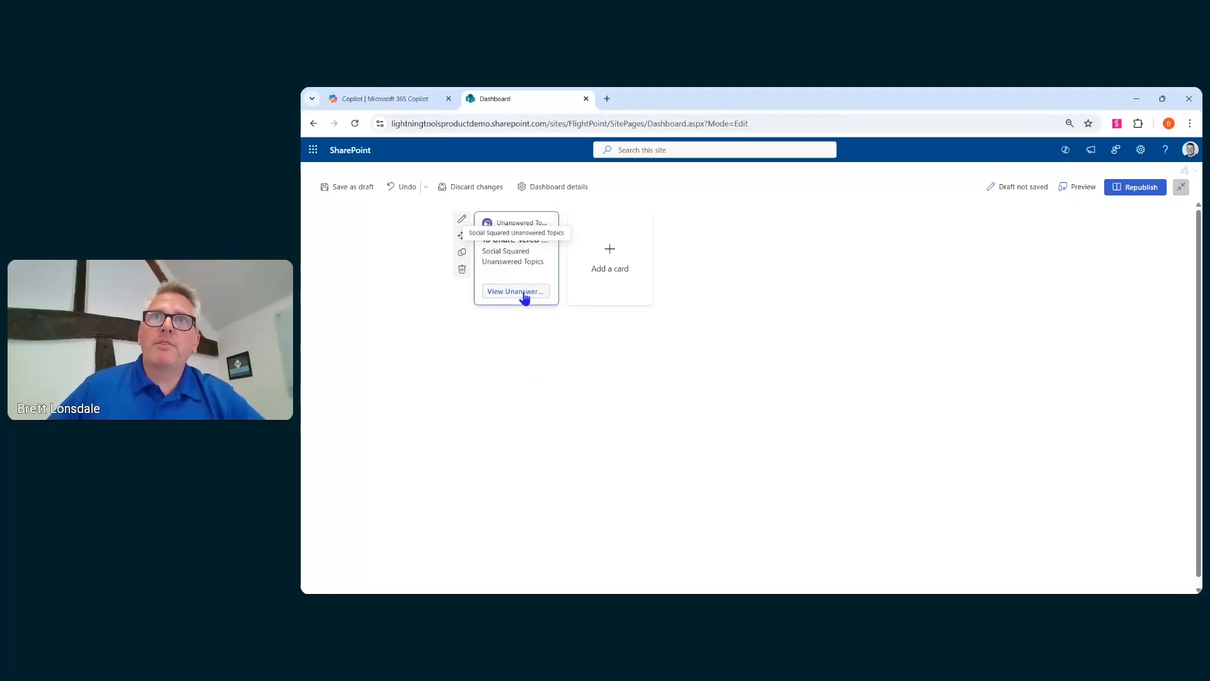
left_click(523, 295)
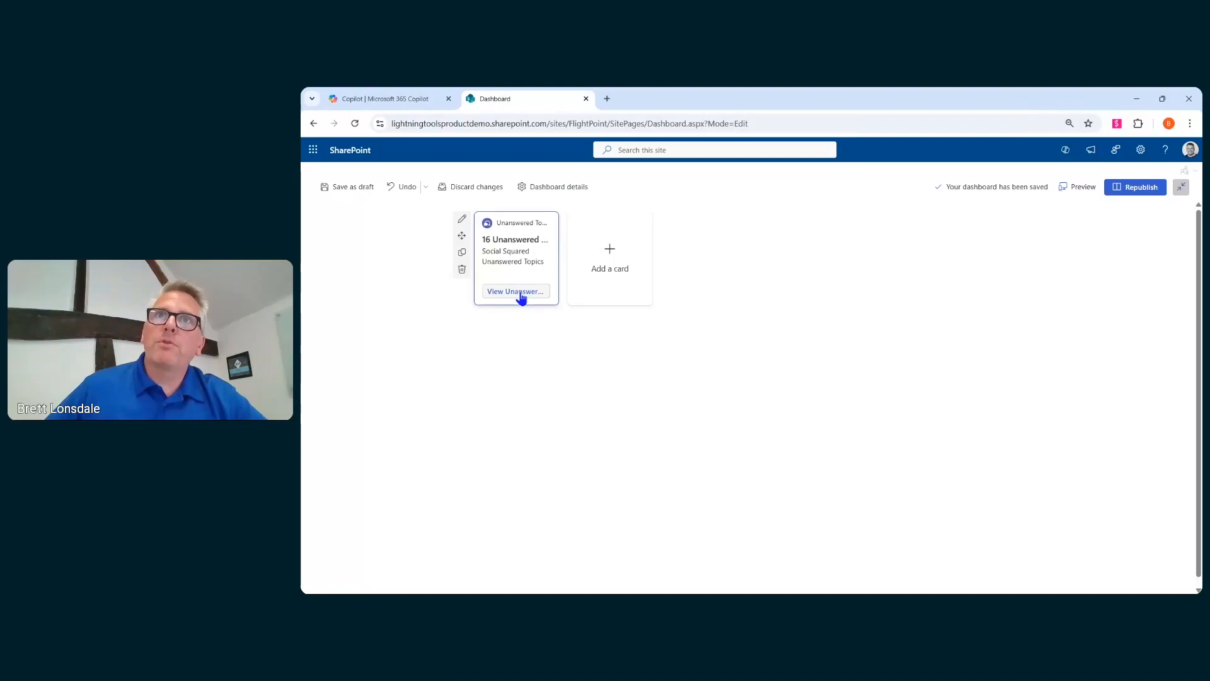
- Add a Card designer card and a Praise card to the dashboard
left_click(608, 264)
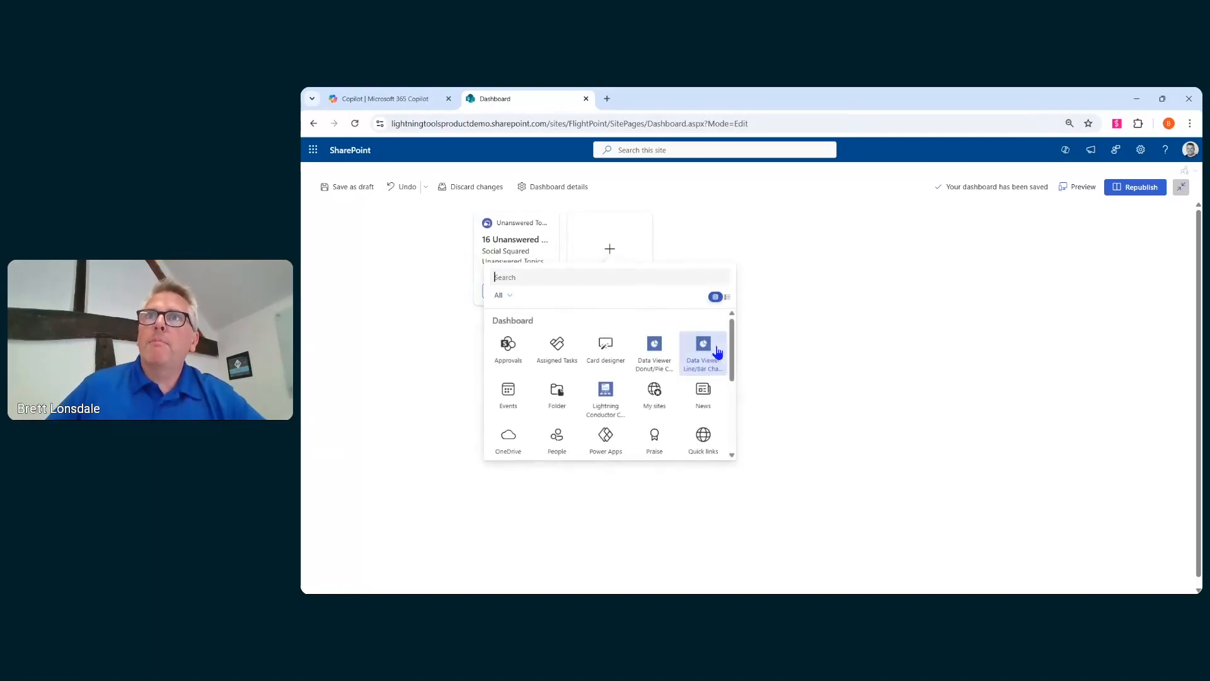
left_click(608, 350)
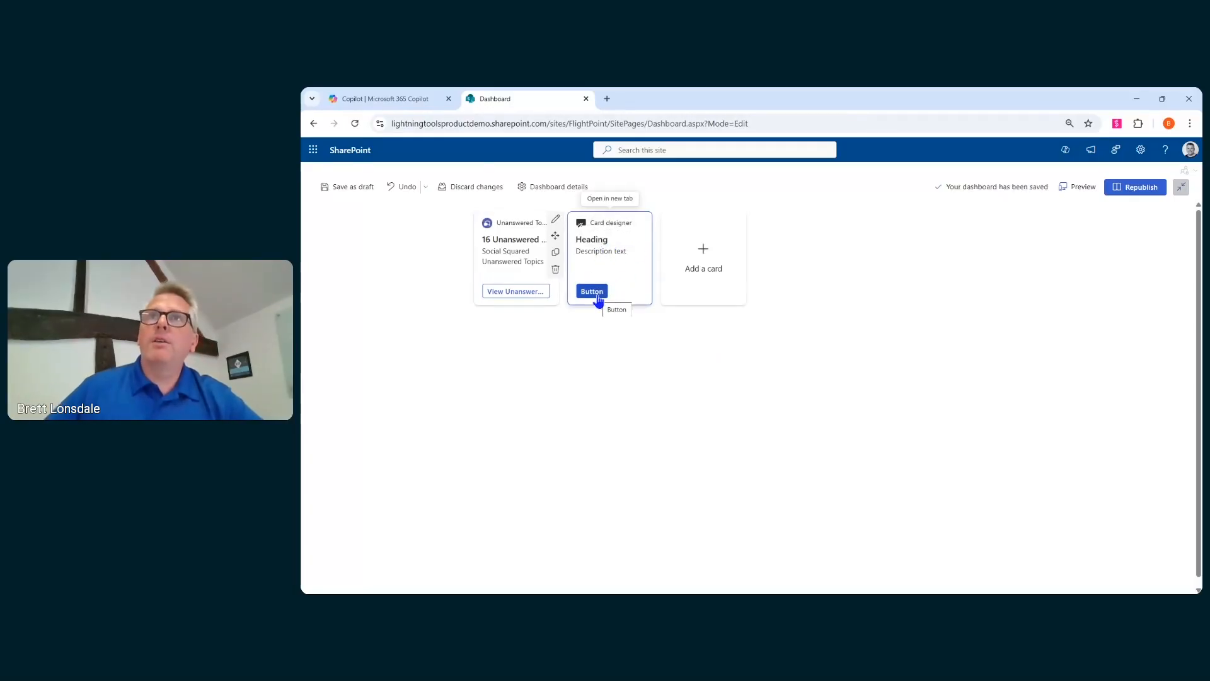
left_click(699, 267)
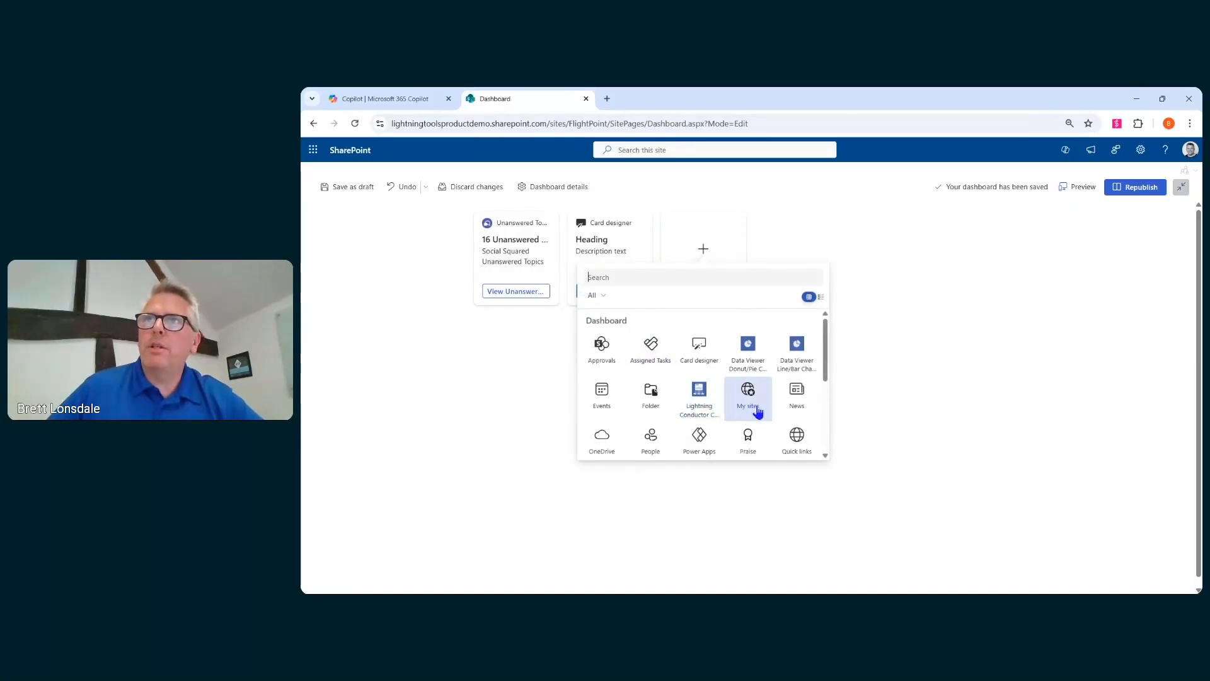
left_click(747, 440)
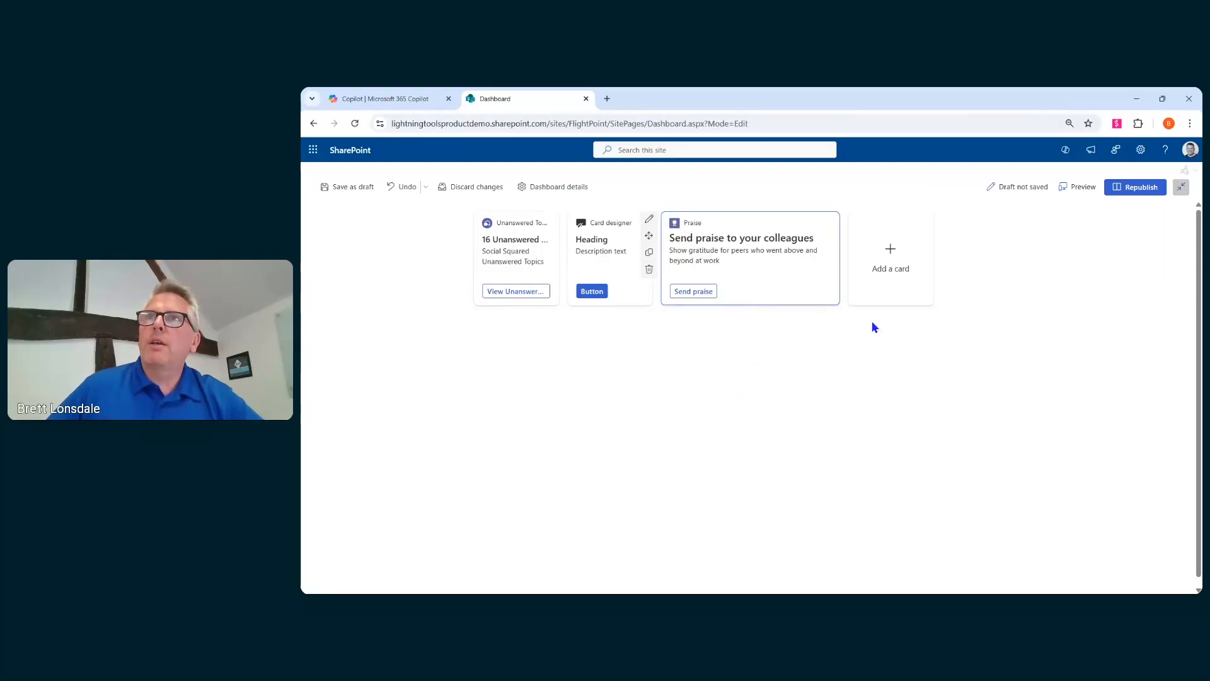
- Republish the dashboard and go back to the site's Home page
left_click(1135, 187)
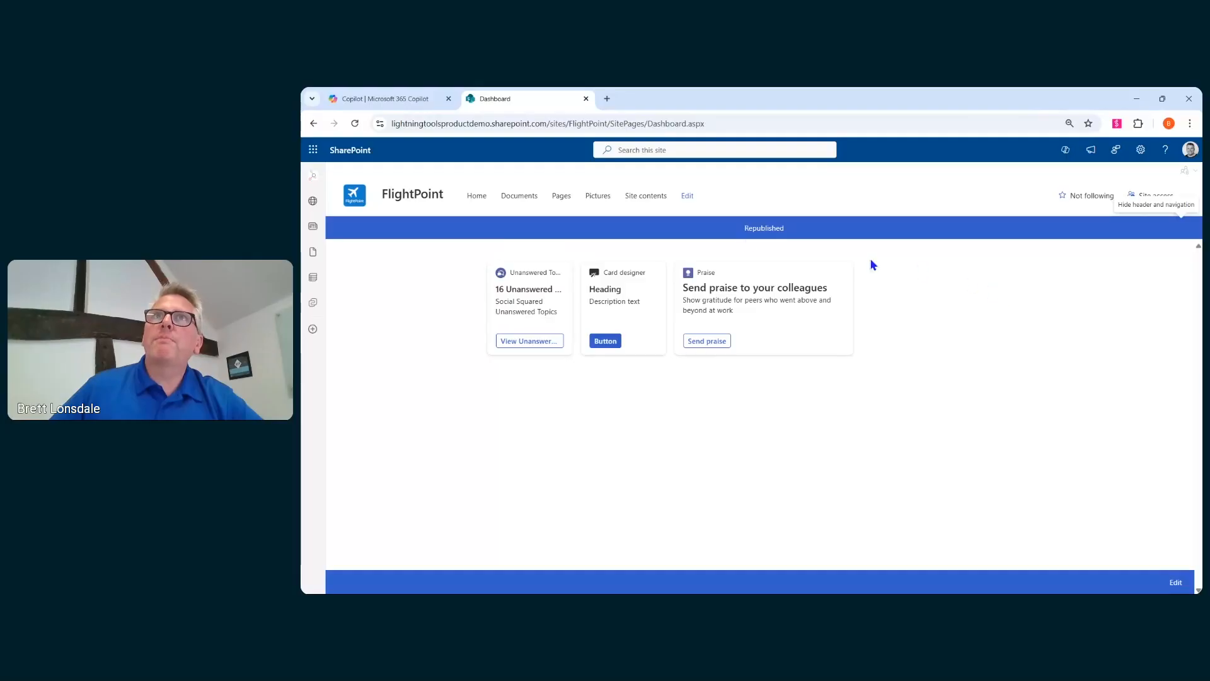
left_click(484, 200)
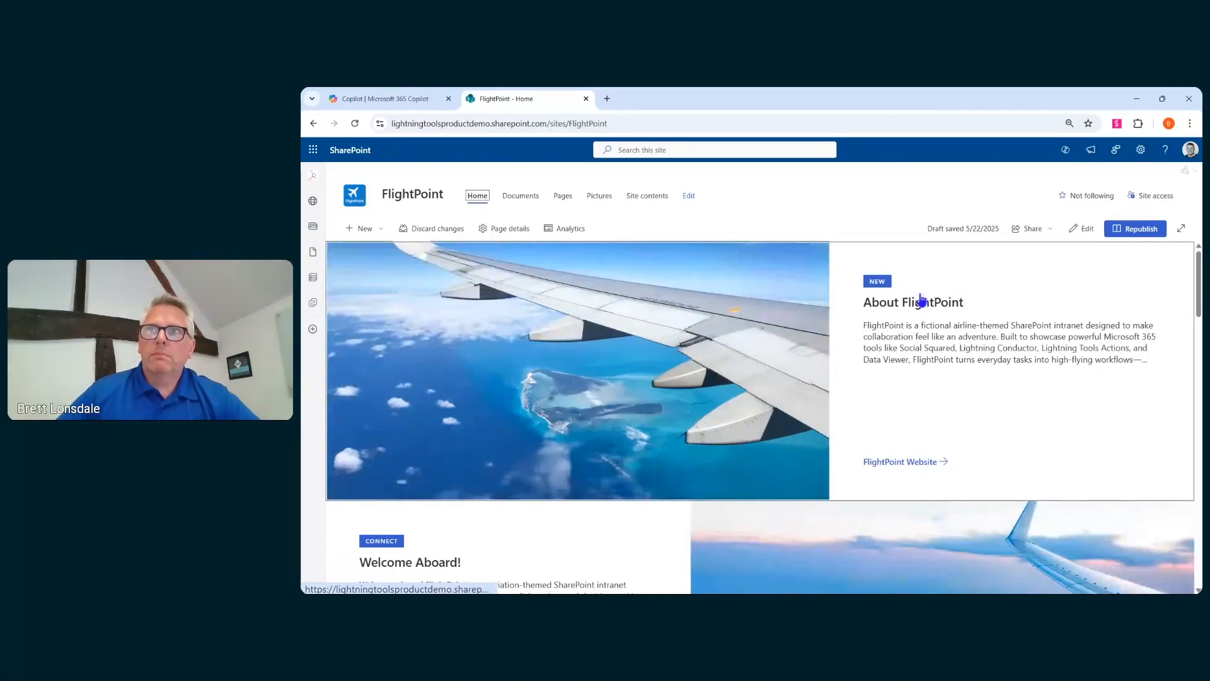
- Scroll through the home page to review the forums section, the dashboard cards and the reports section
scroll(852, 292, "down", 10)
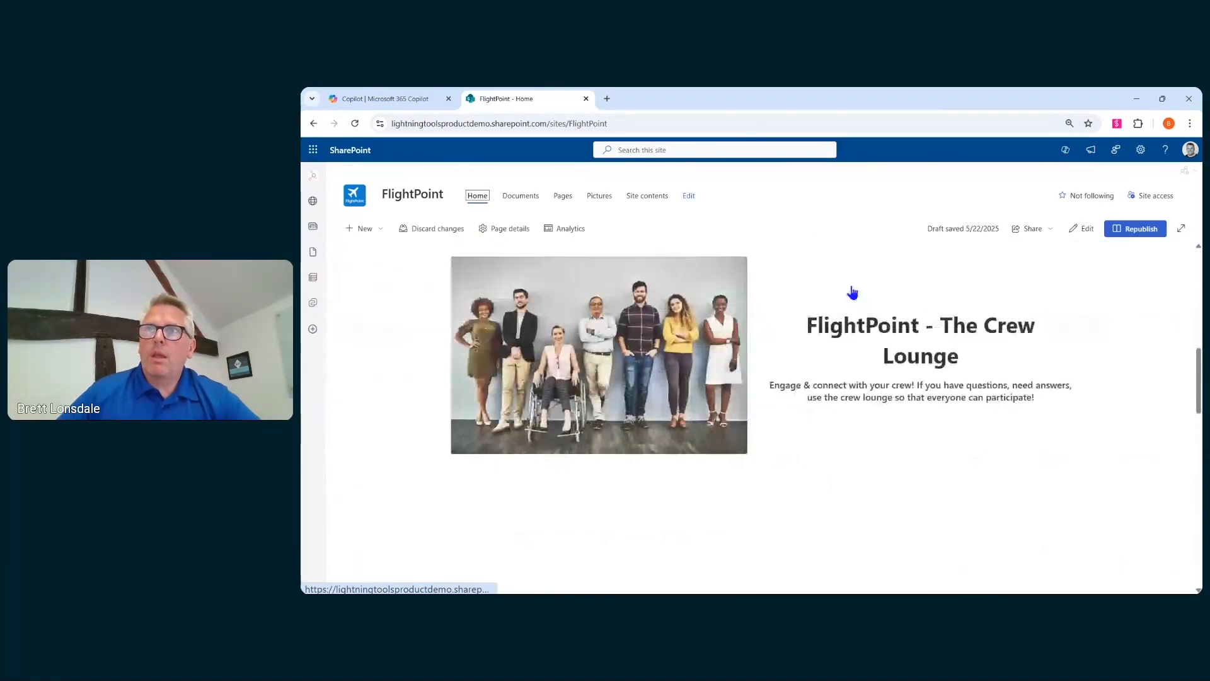
scroll(852, 292, "down", 10)
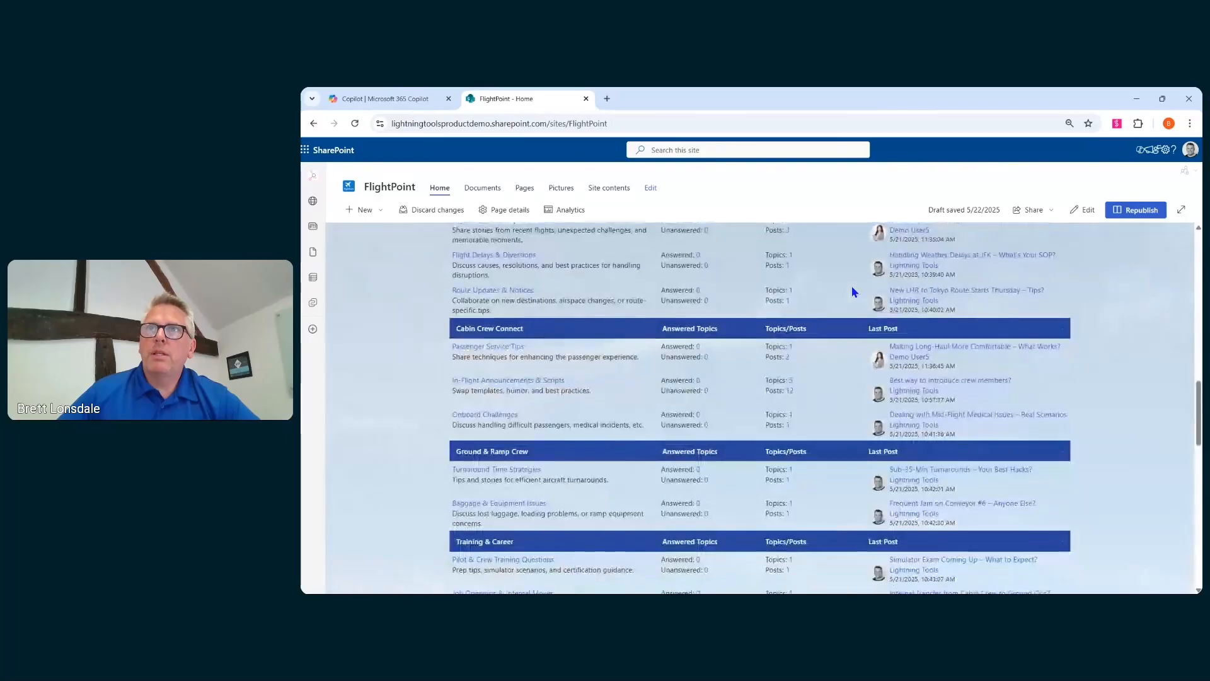
scroll(852, 292, "up", 6)
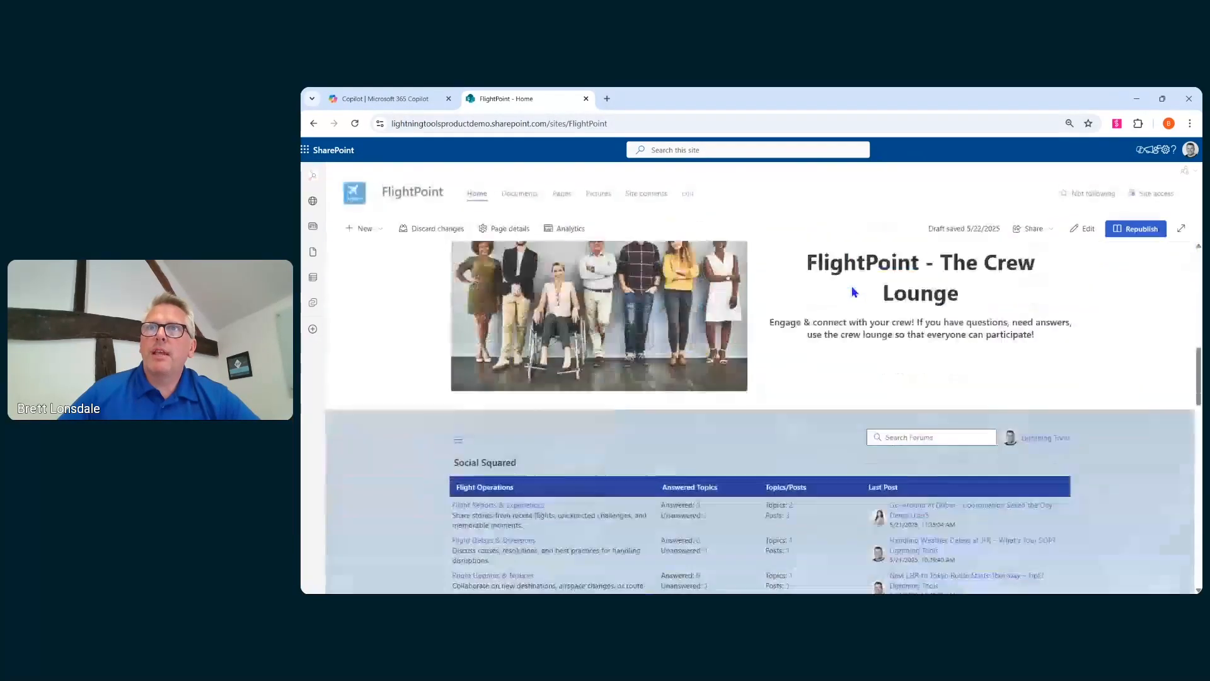
scroll(852, 292, "down", 6)
scroll(852, 291, "down", 10)
scroll(853, 292, "down", 3)
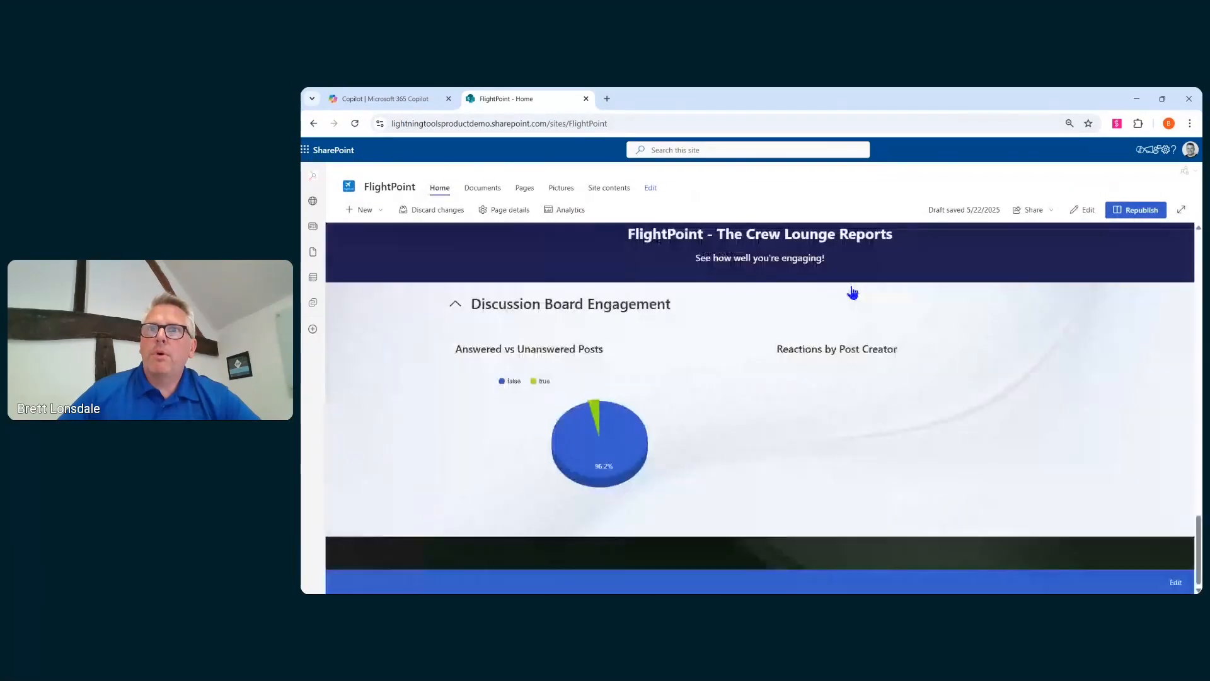
scroll(845, 359, "up", 5)
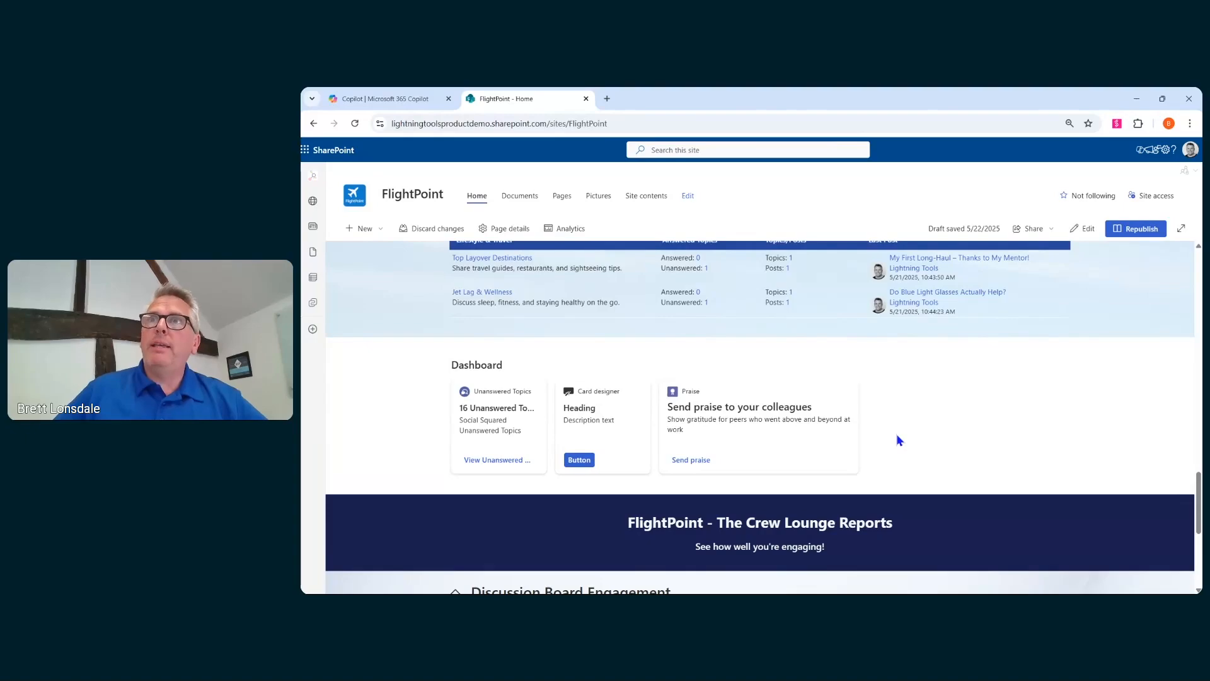
scroll(822, 455, "up", 1)
scroll(822, 455, "up", 2)
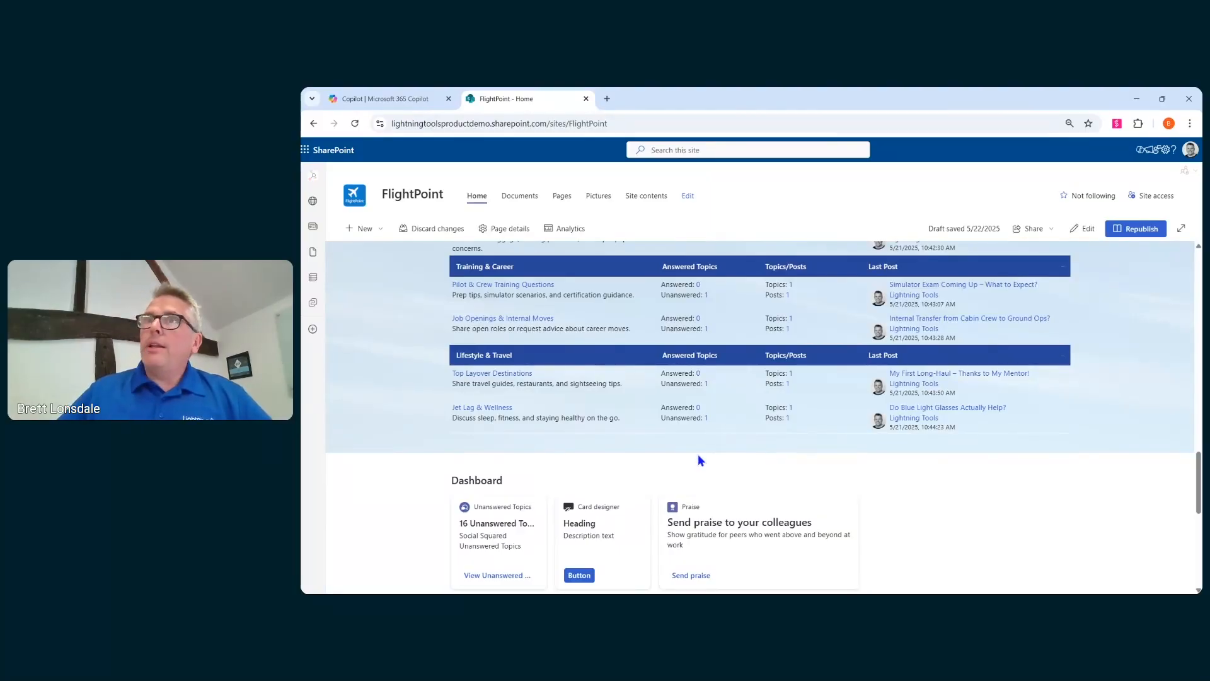
scroll(750, 476, "up", 6)
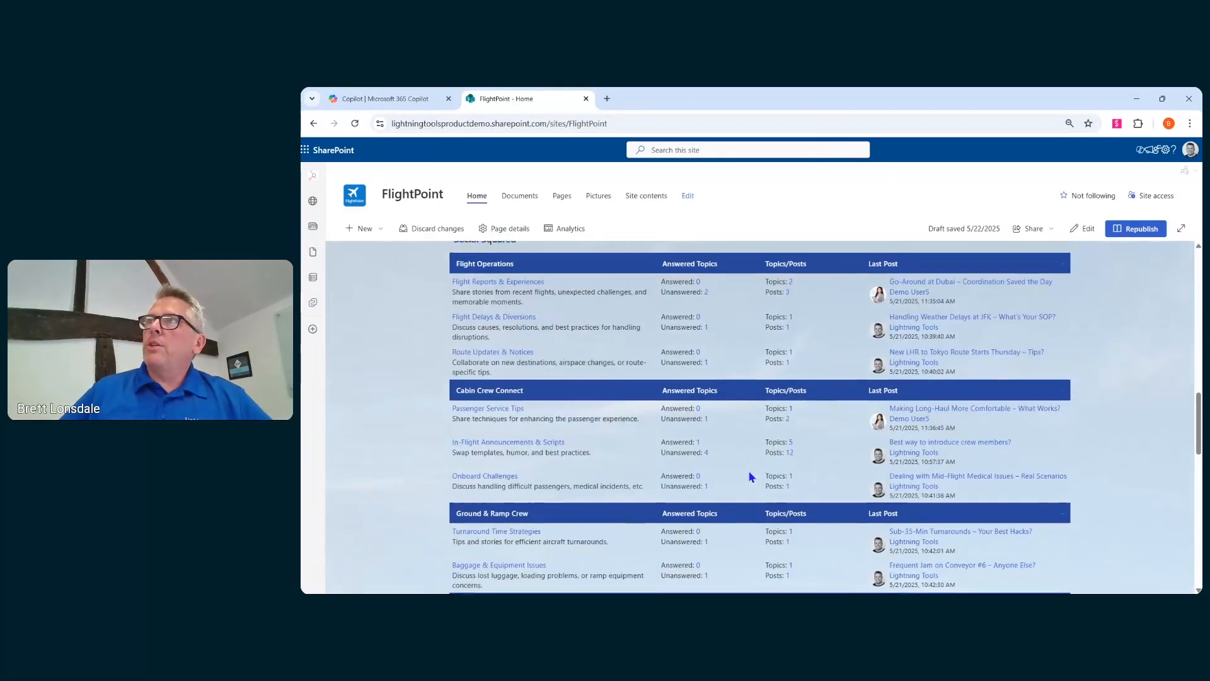
scroll(749, 477, "up", 5)
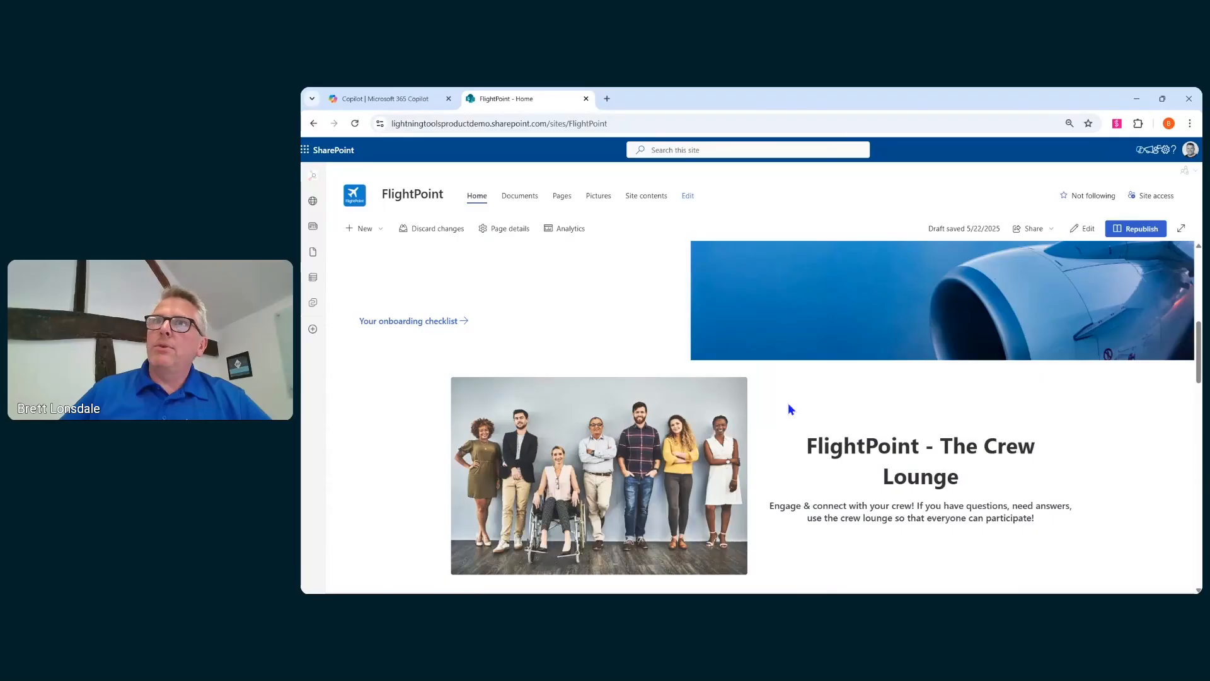
scroll(791, 410, "up", 5)
- Open the home page for editing and check it with the Accessibility assistant
left_click(1084, 228)
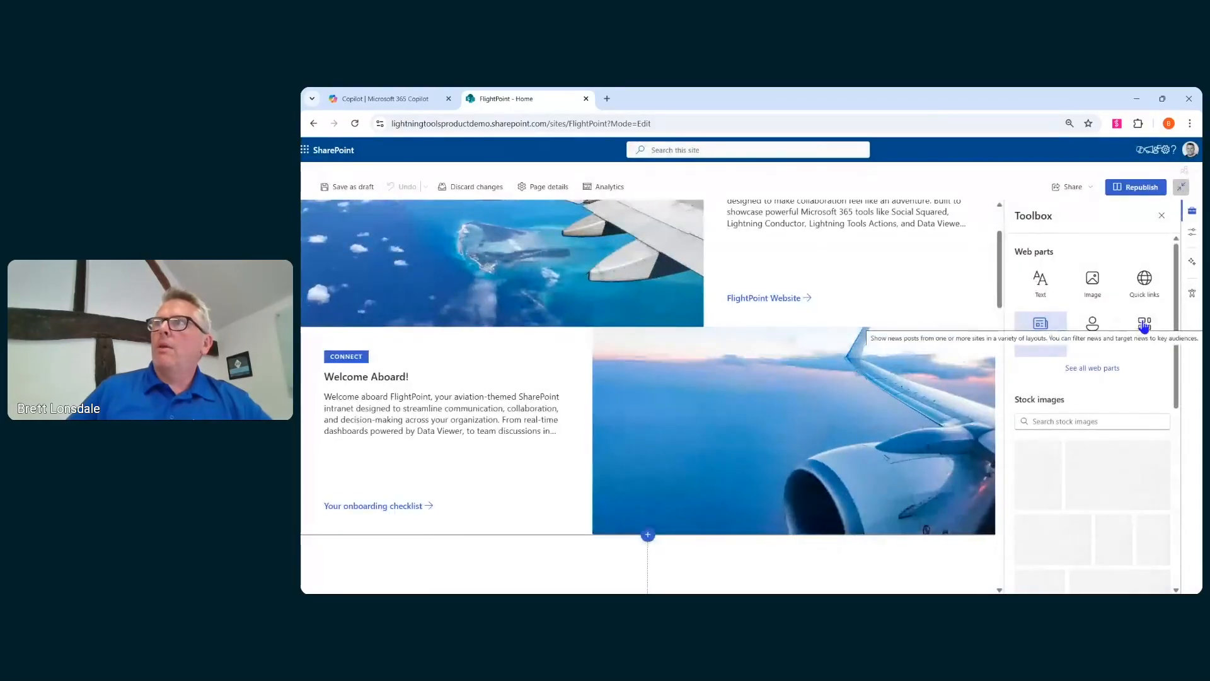
left_click(1191, 302)
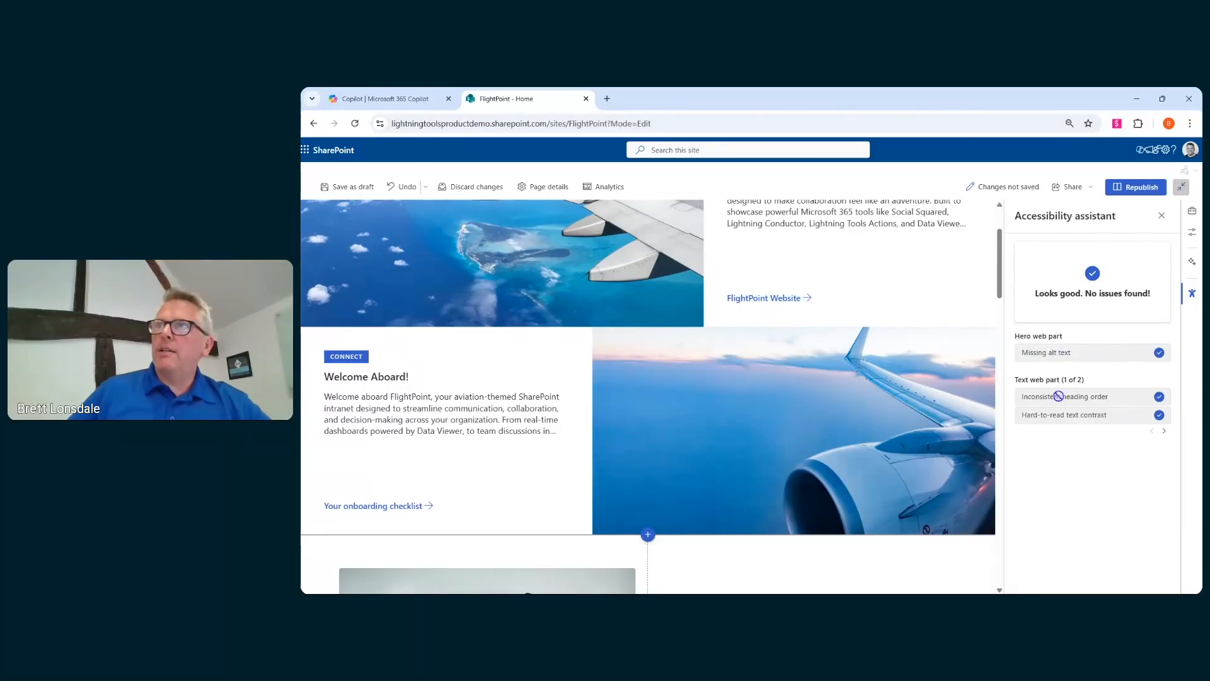
left_click(1162, 432)
- Delete the empty dark section at the bottom of the page and close the Accessibility assistant
scroll(976, 373, "down", 15)
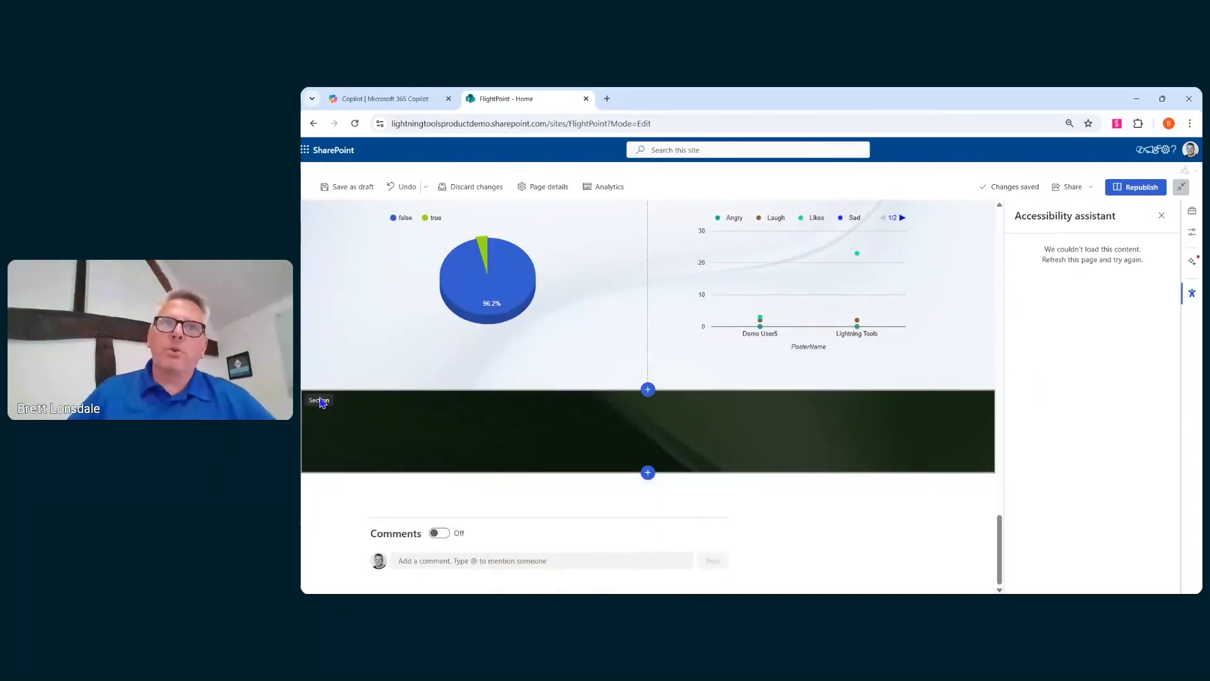
left_click(455, 404)
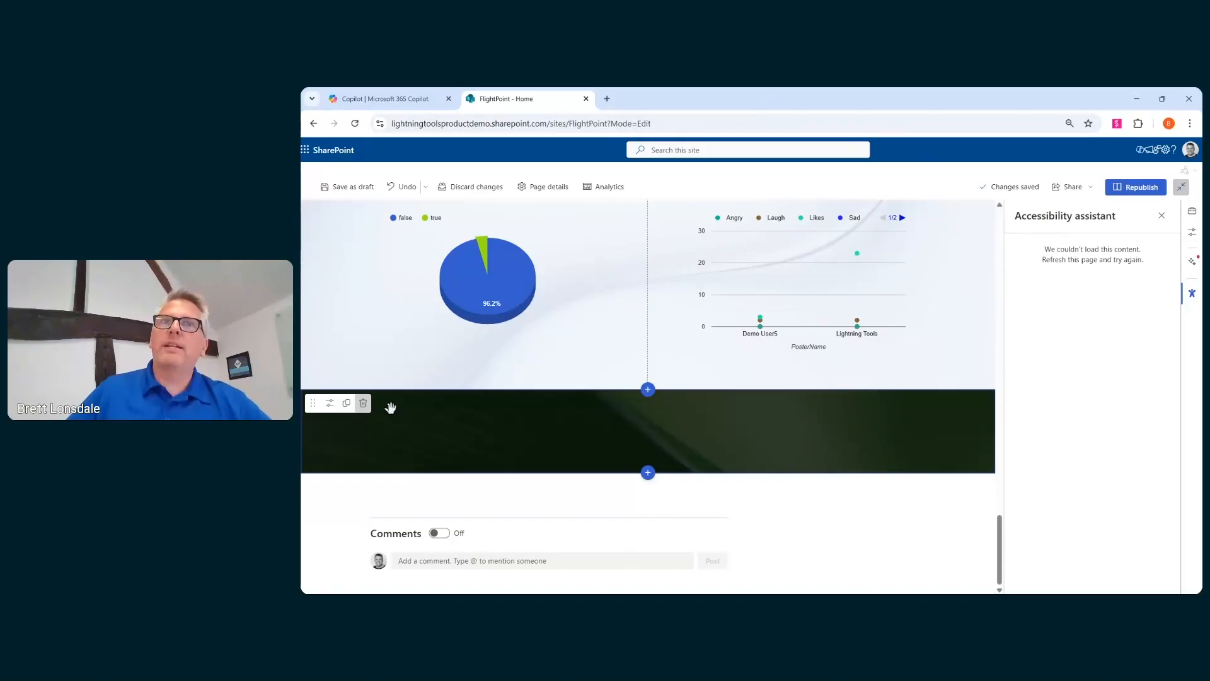
left_click(364, 404)
scroll(805, 409, "up", 15)
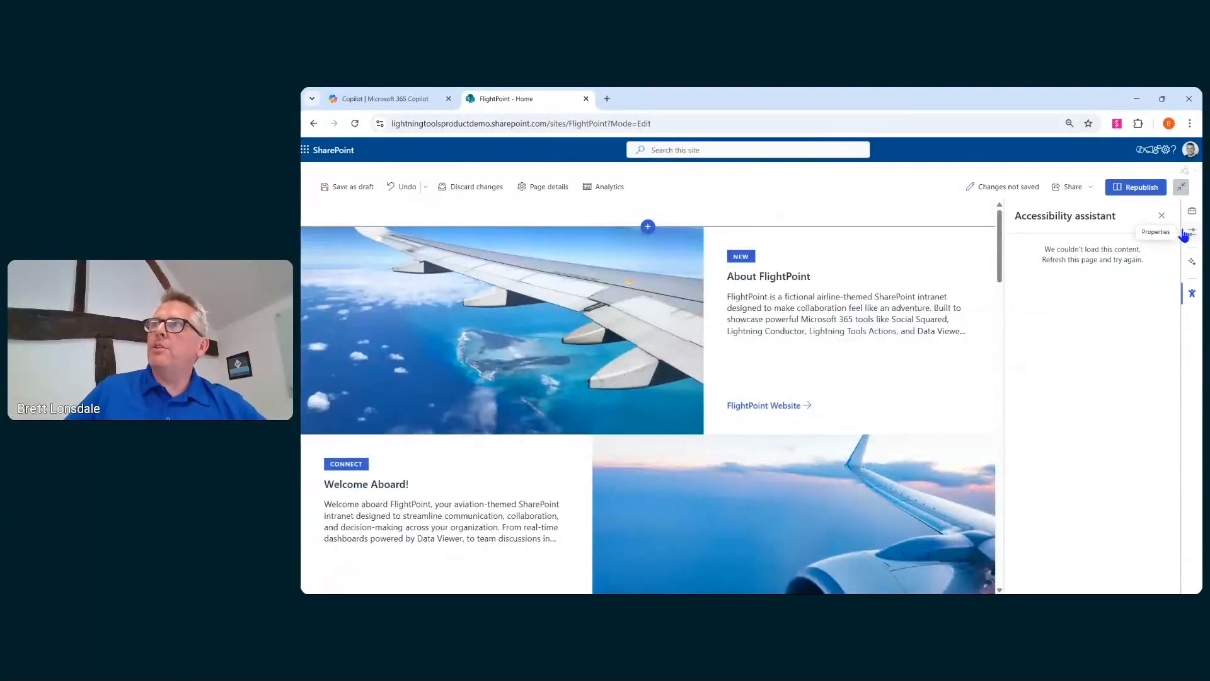
left_click(1162, 216)
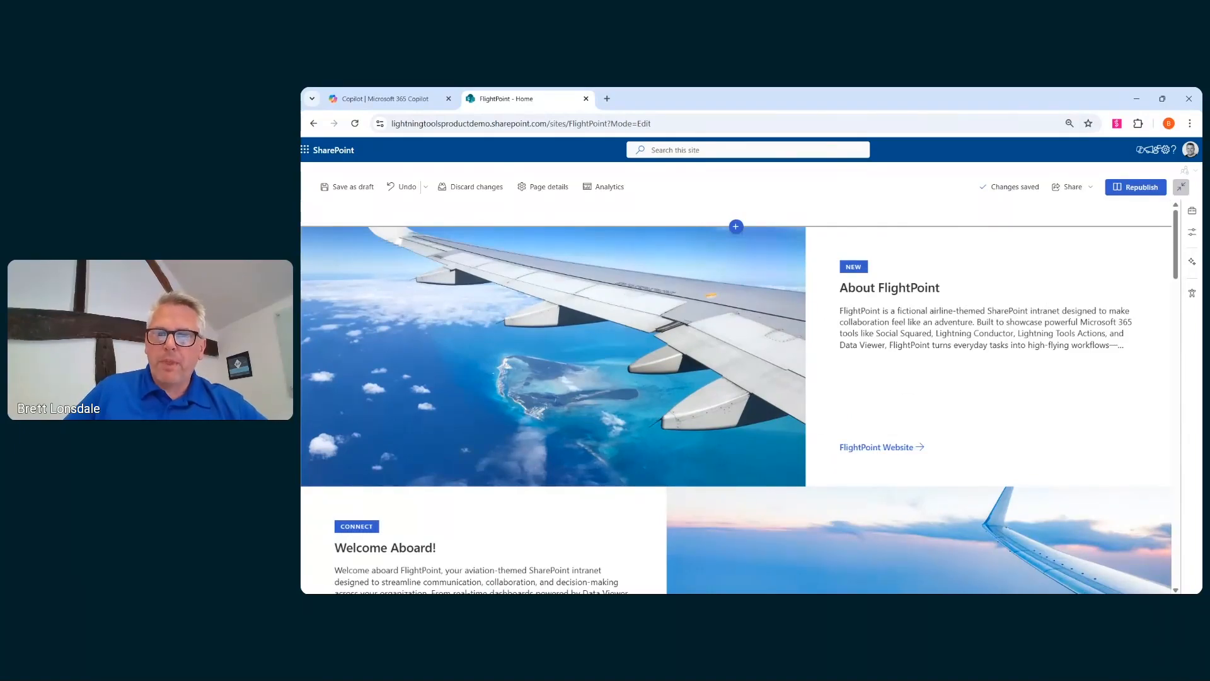
key("alt+Tab")
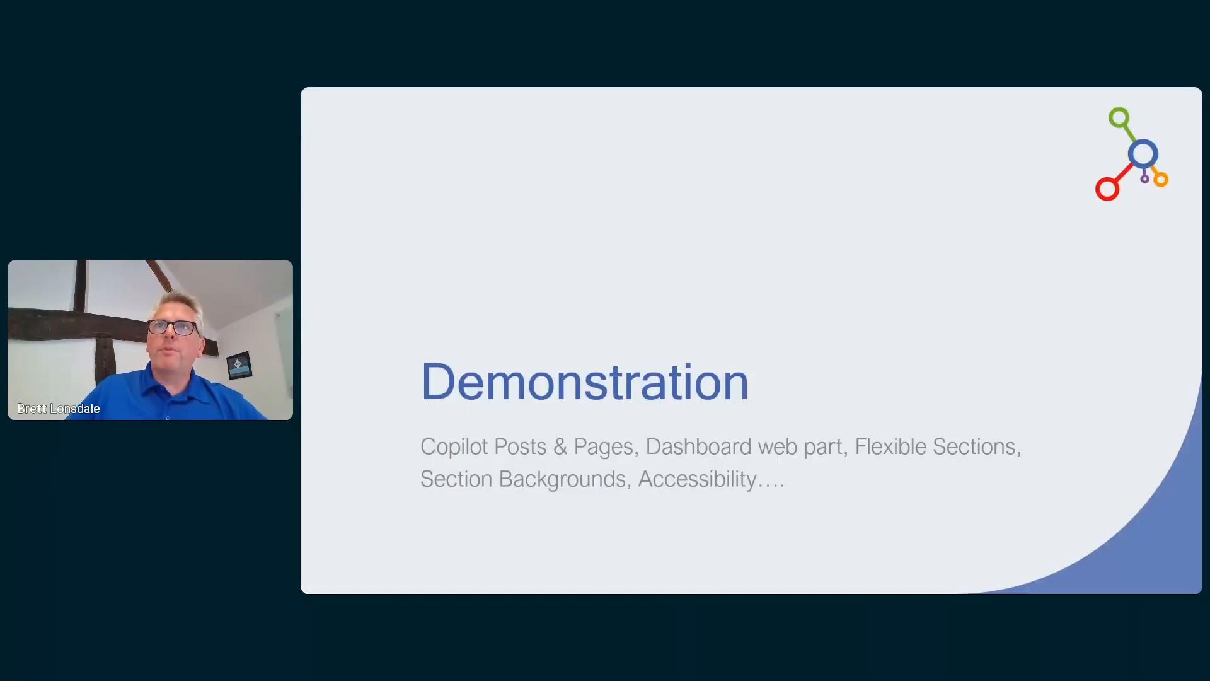
left_click(1004, 470)
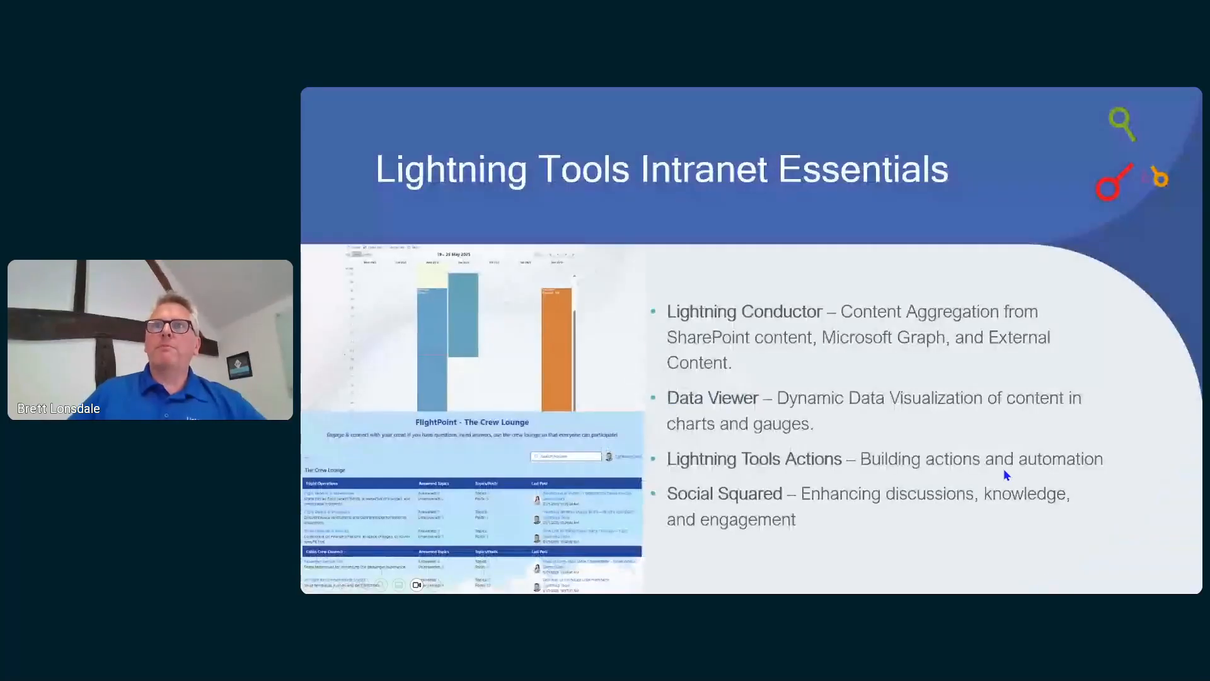
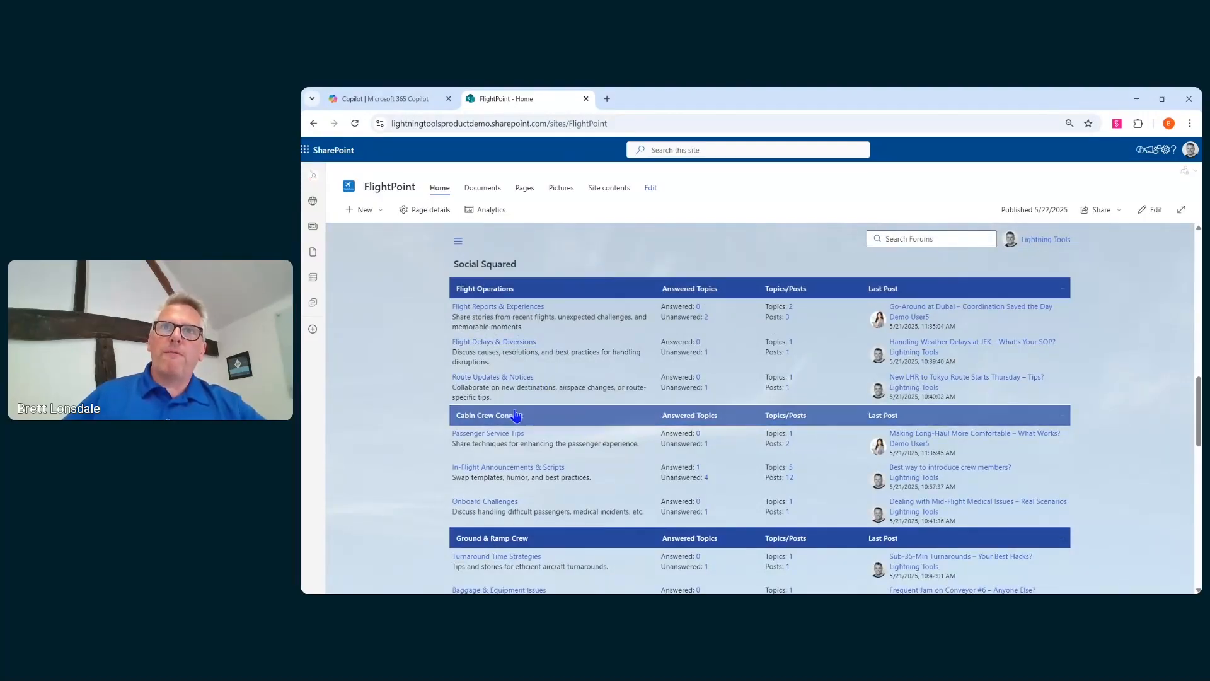
- Open the 'Best way to introduce crew members?' topic in the In-Flight Announcements & Scripts forum
scroll(535, 514, "down", 1)
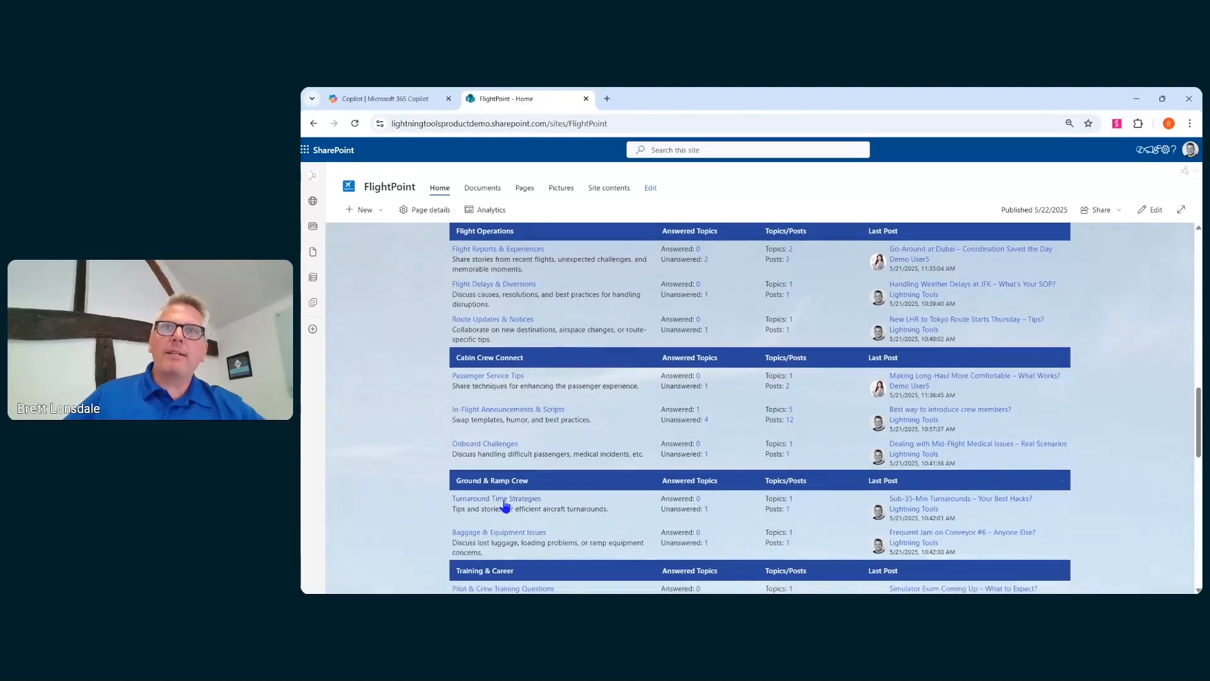
scroll(565, 527, "down", 1)
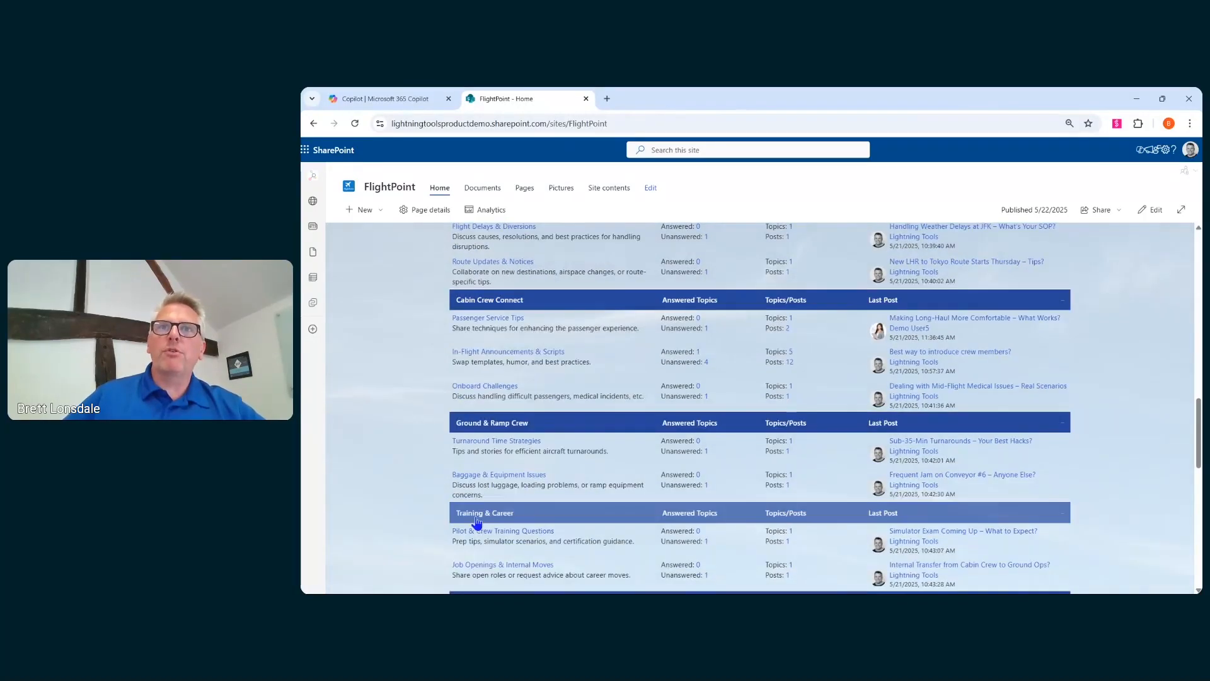
scroll(546, 543, "down", 3)
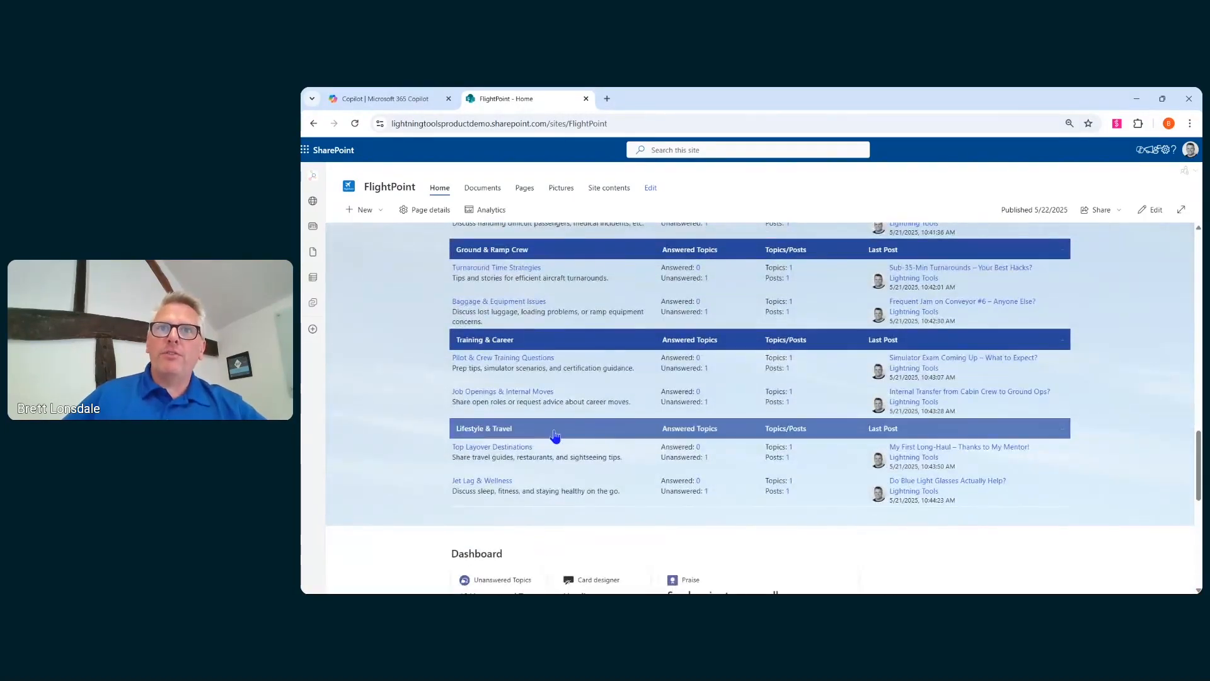
scroll(612, 501, "up", 2)
scroll(611, 504, "up", 2)
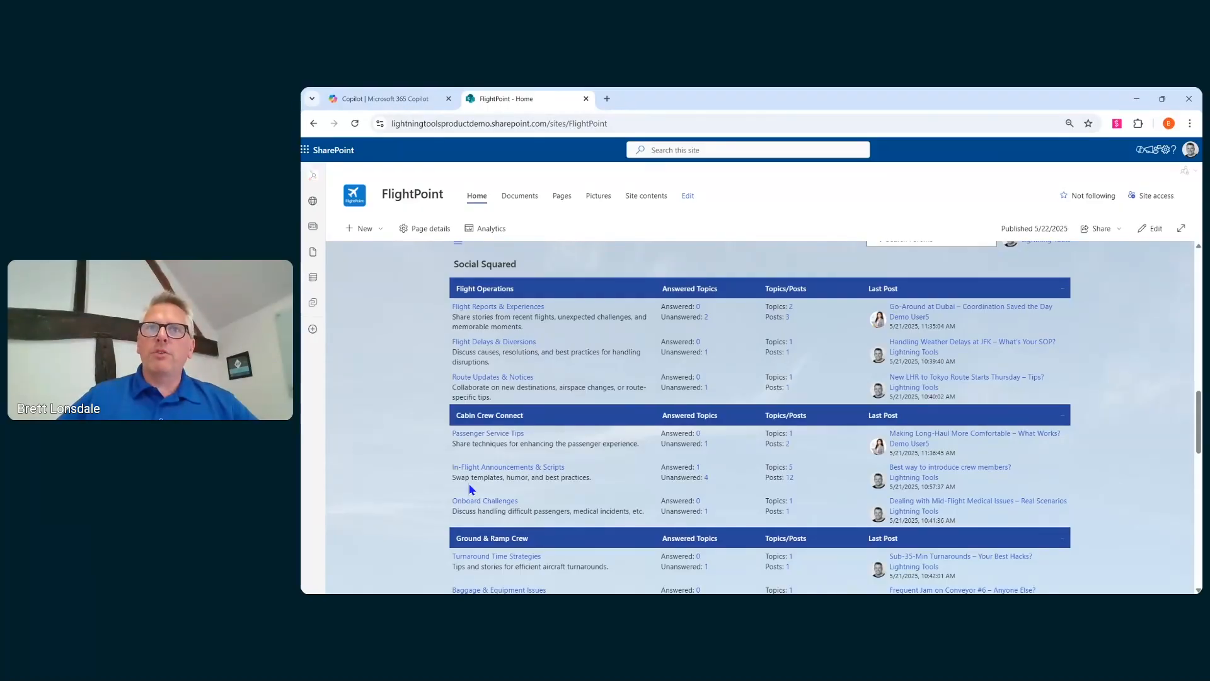
left_click(524, 467)
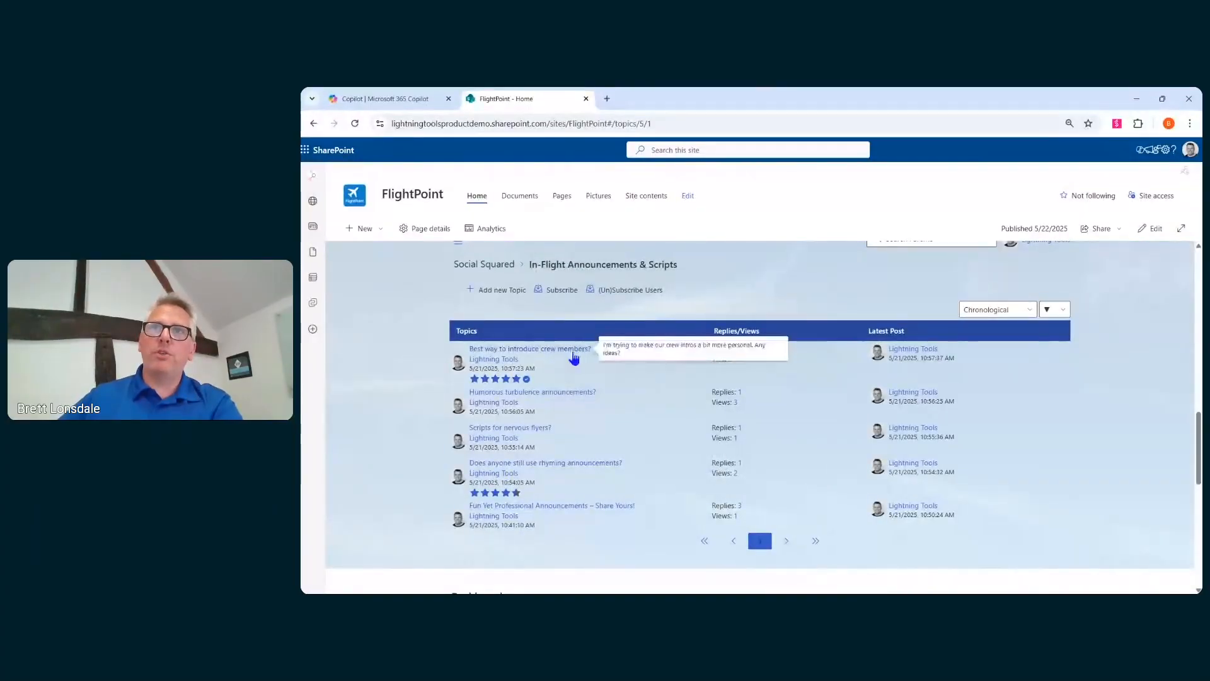
left_click(549, 352)
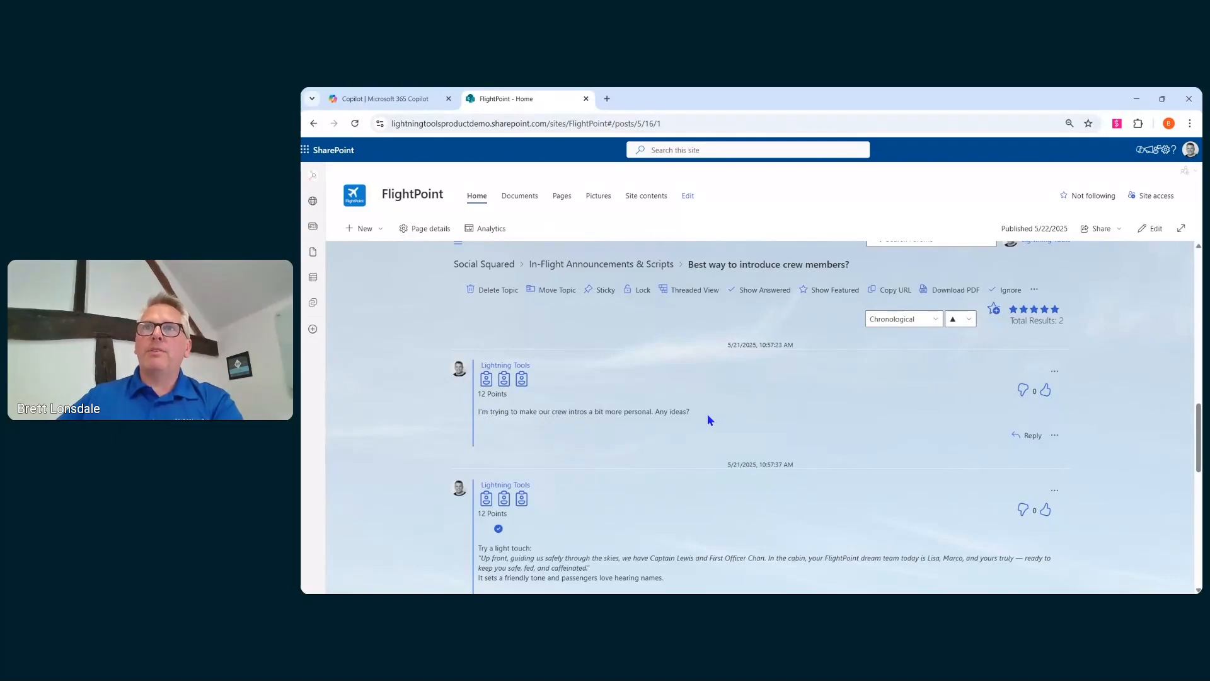
- Reply to the topic with the message 'This is my reply!' and the tag Crew
scroll(740, 440, "down", 2)
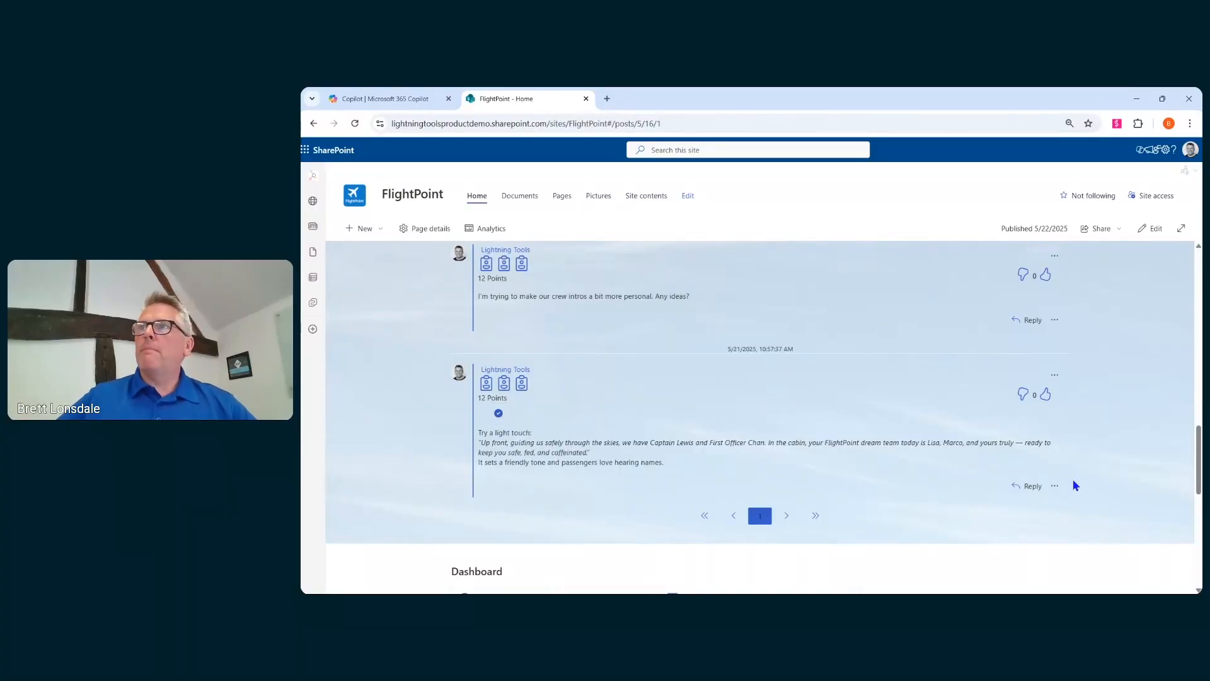
left_click(1028, 487)
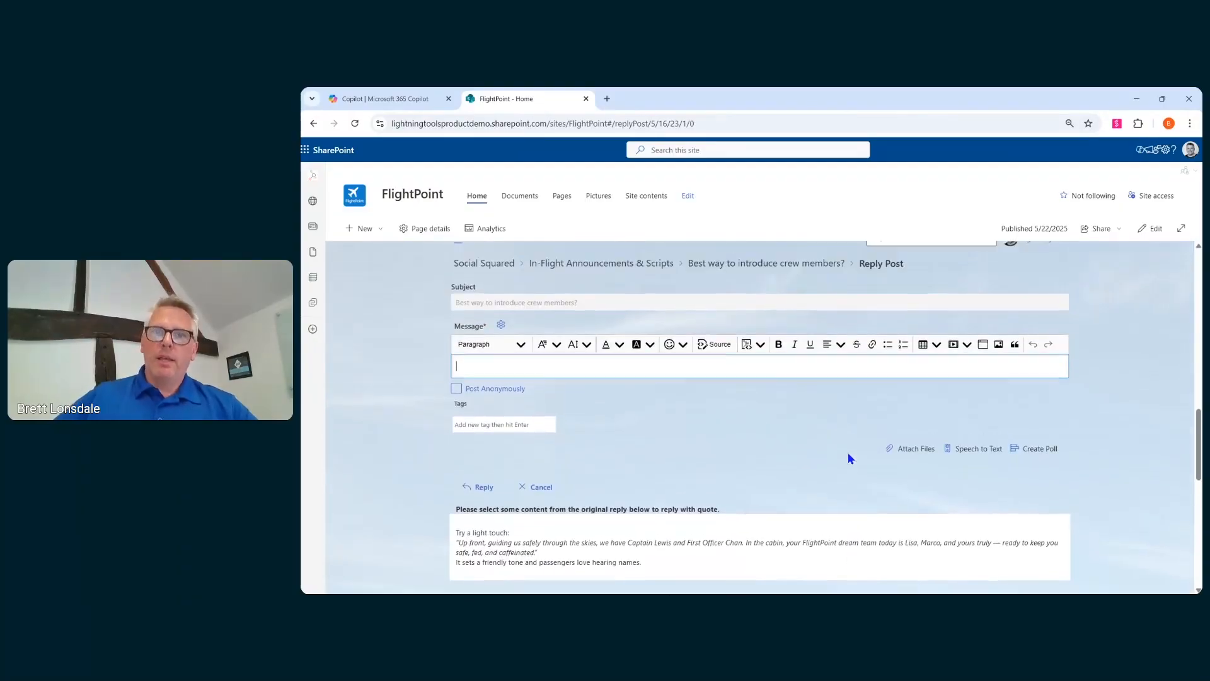
type("This ")
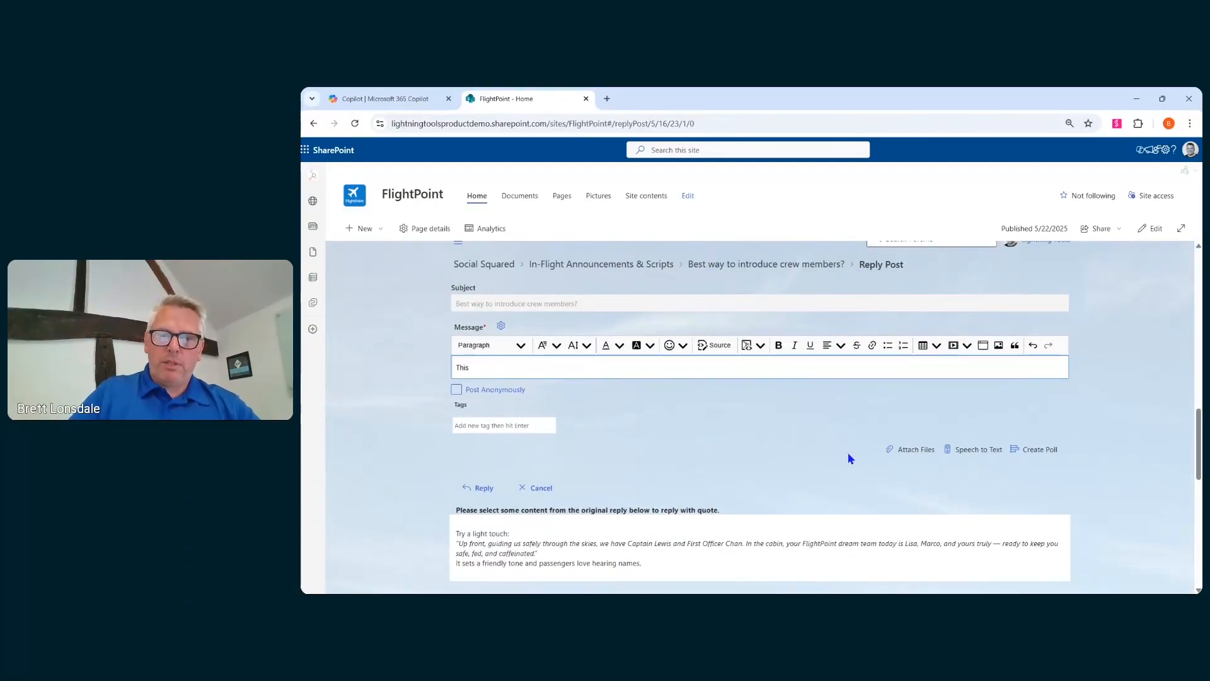
type("is my")
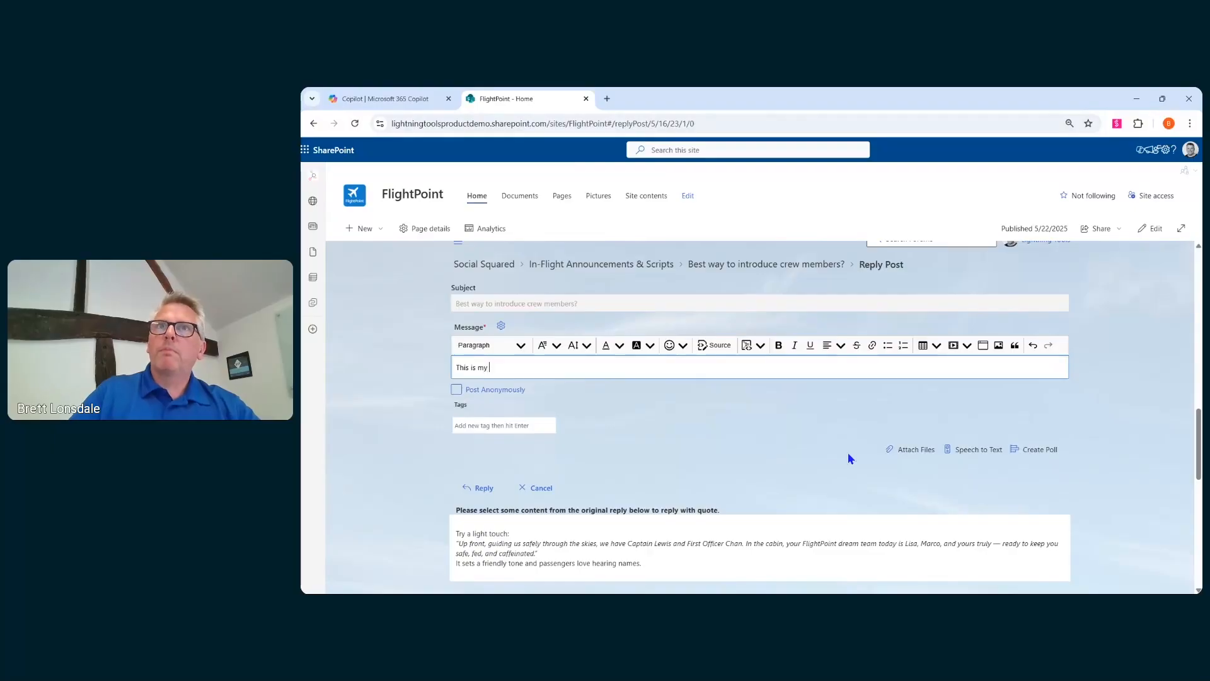
type(" reply!")
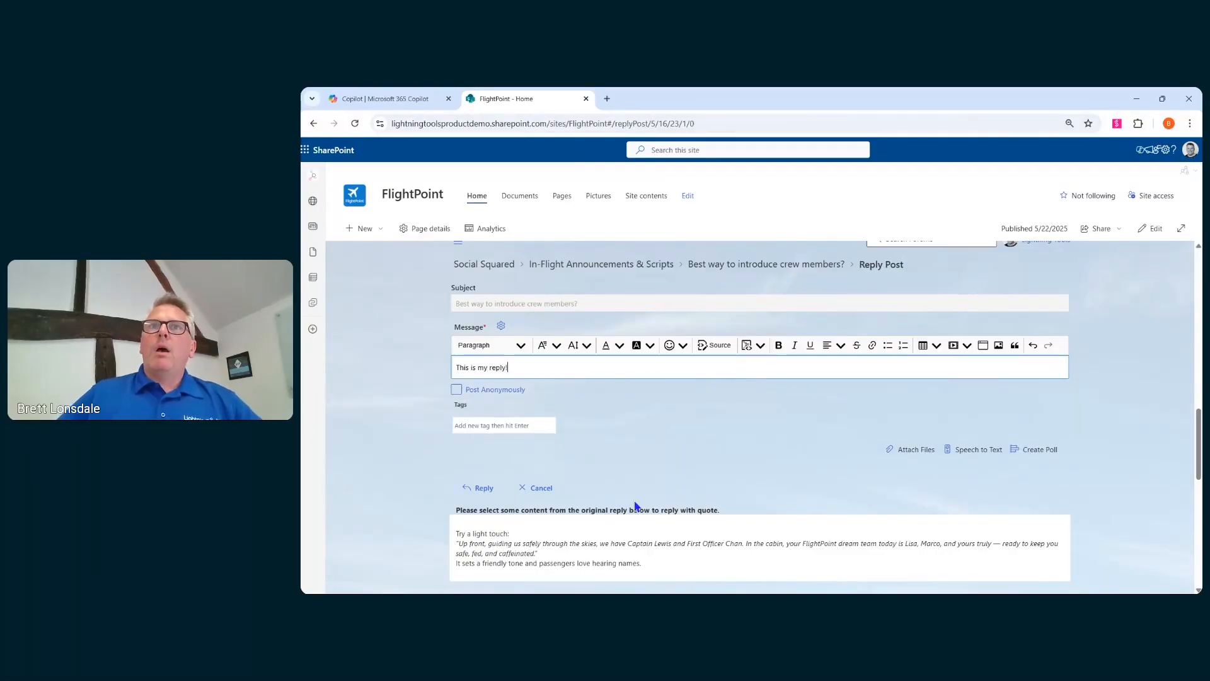
left_click(534, 426)
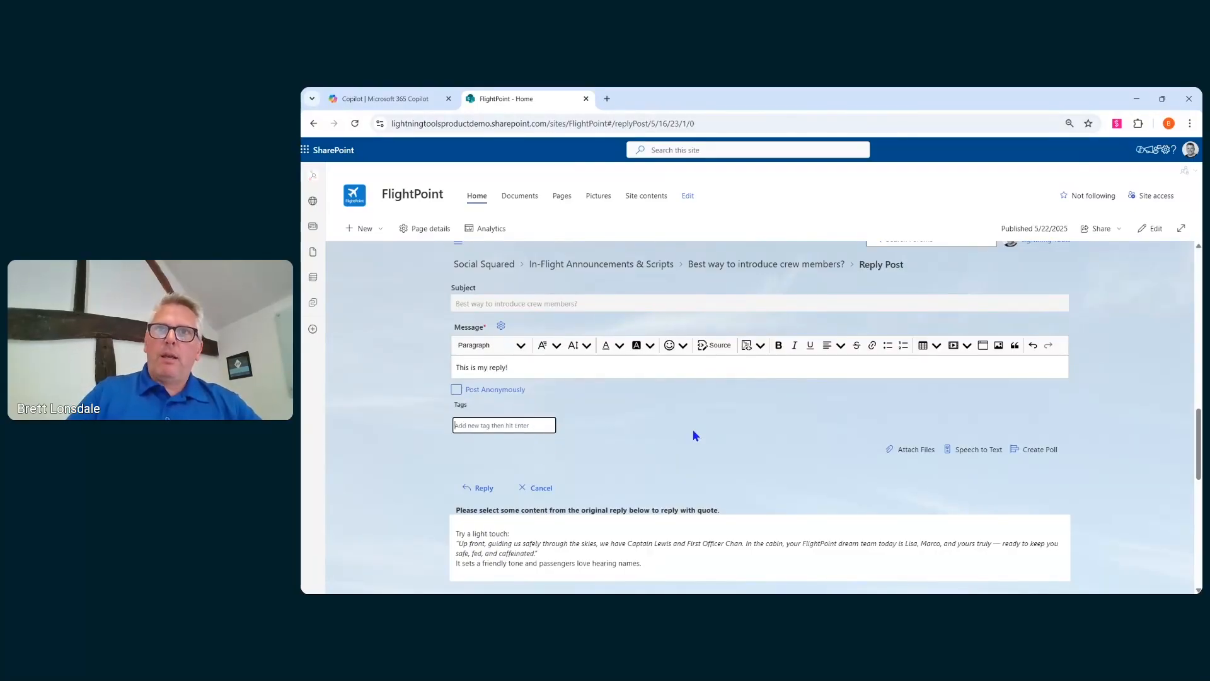
type("C")
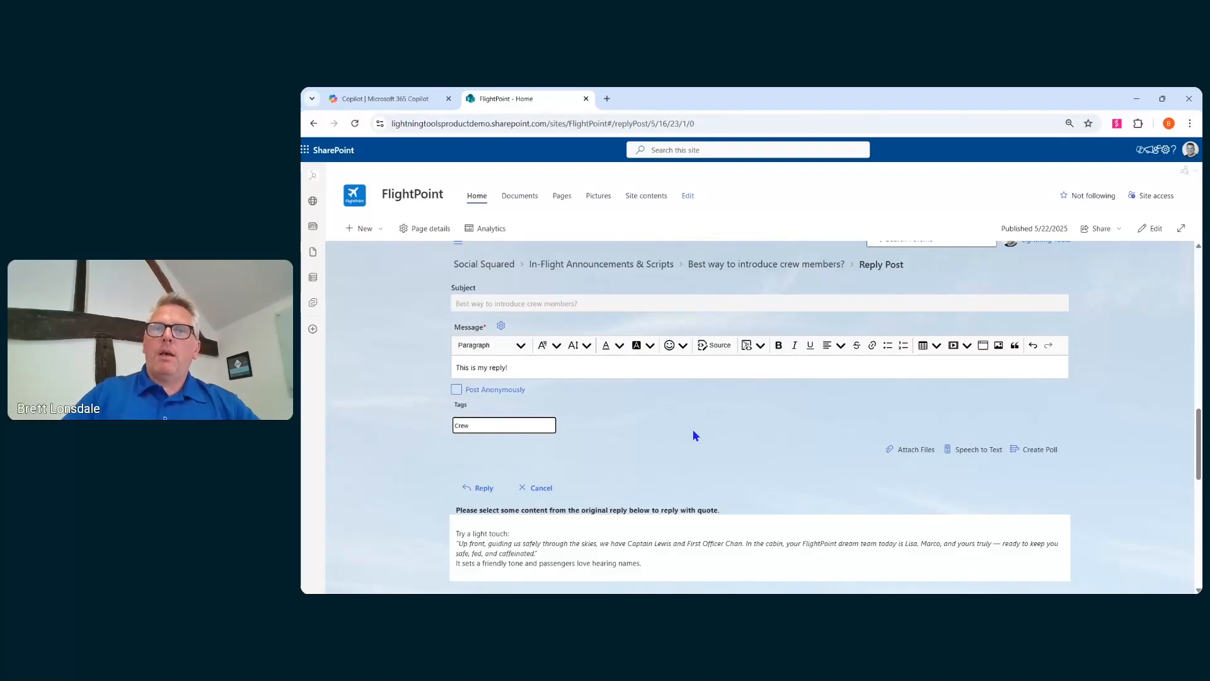
type("rew")
key("Return")
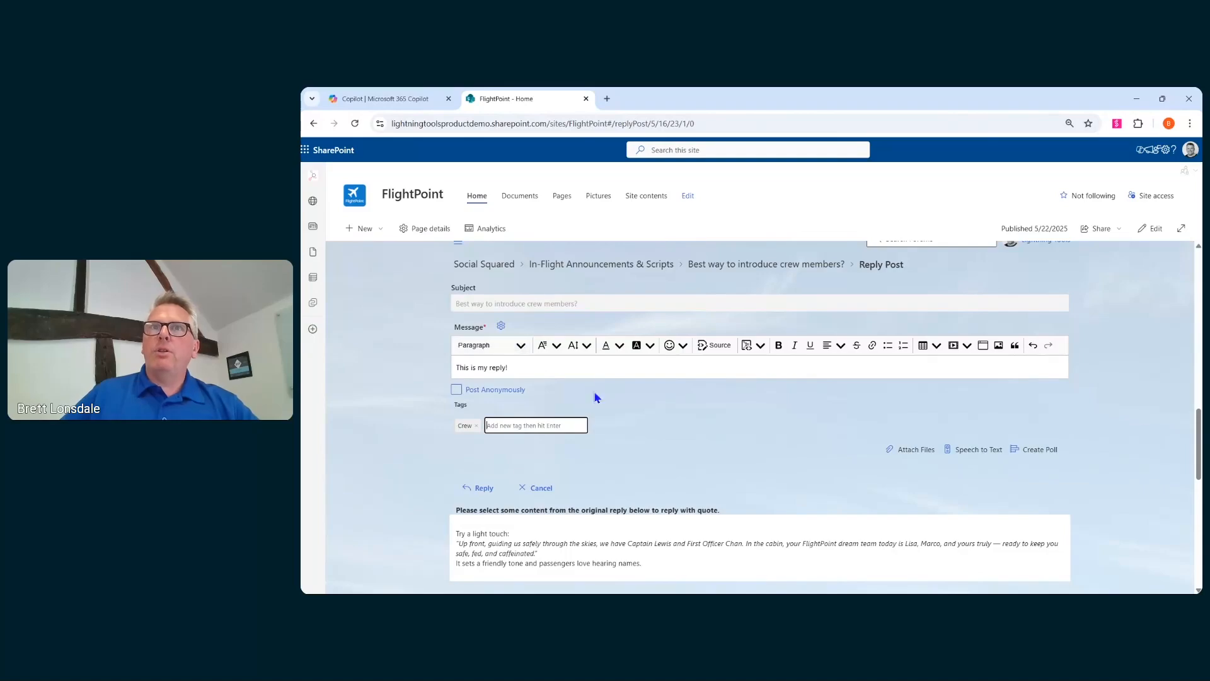
scroll(498, 439, "down", 1)
left_click(491, 437)
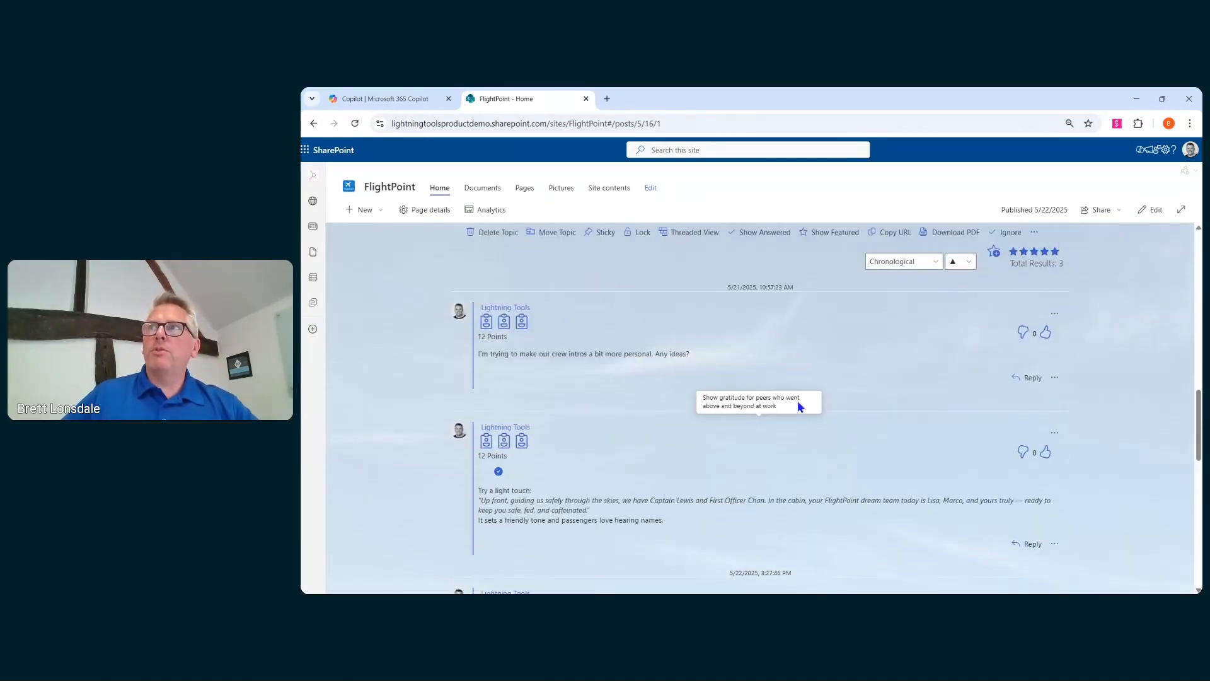
- Review the posted reply, then filter the topic to show only the answered post
scroll(614, 496, "down", 3)
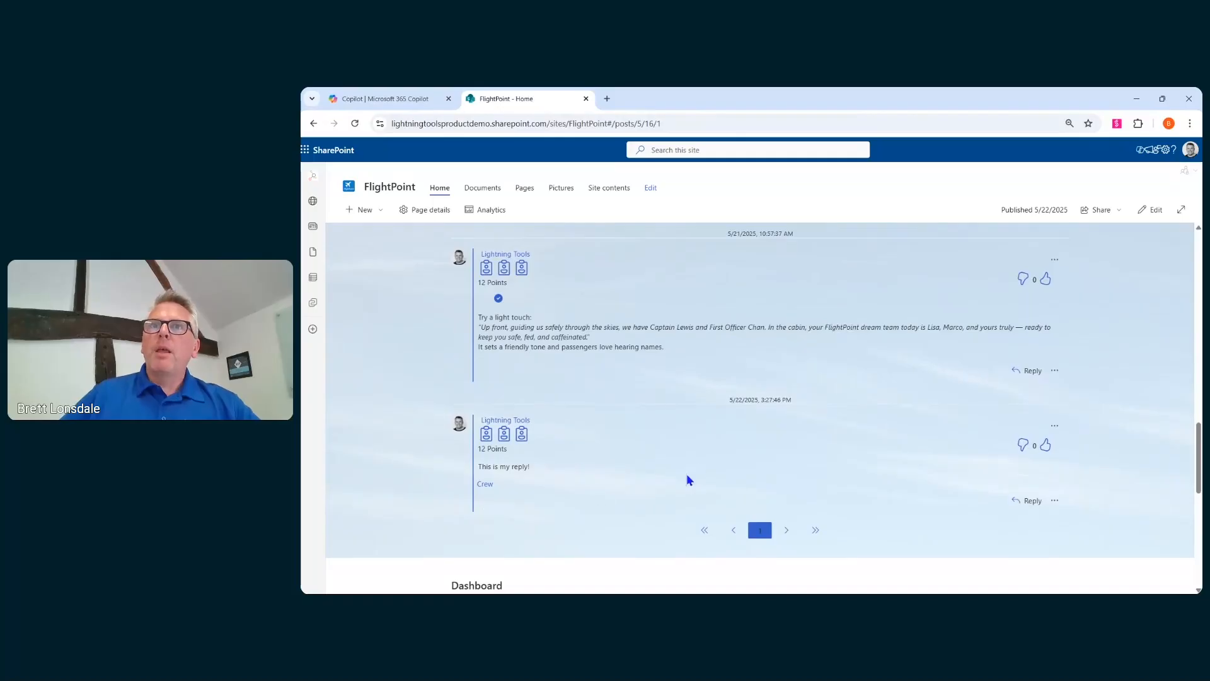
scroll(642, 493, "up", 2)
scroll(575, 269, "up", 2)
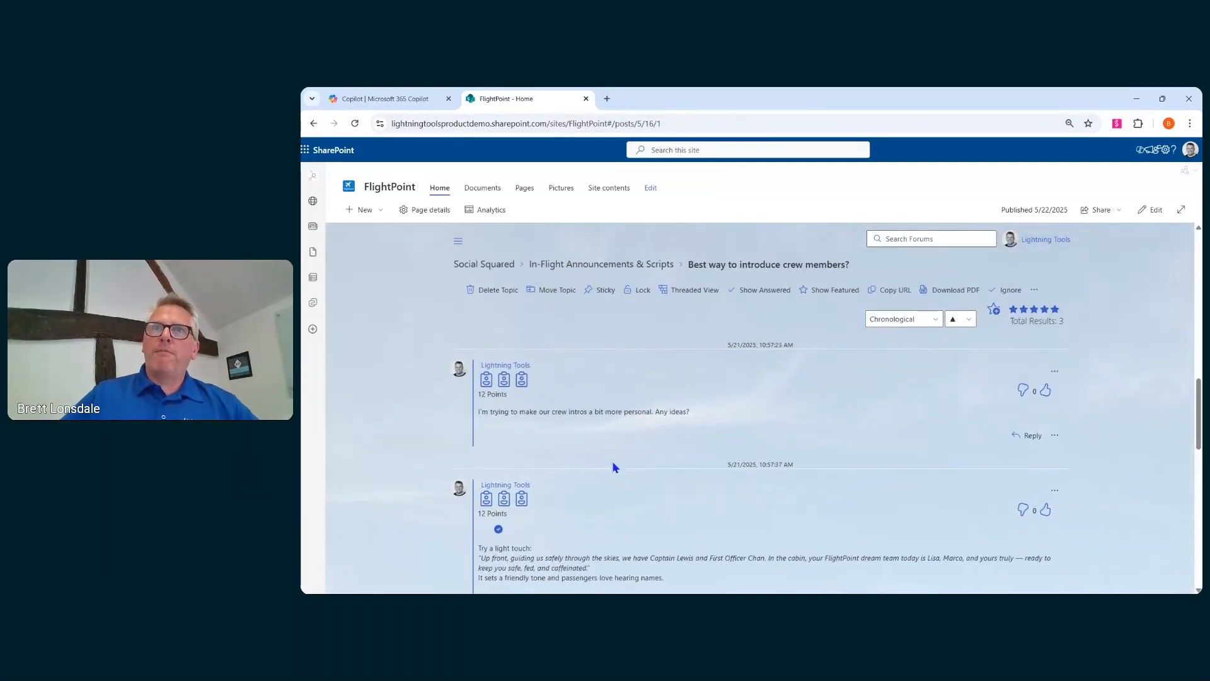
scroll(605, 381, "down", 4)
scroll(602, 380, "up", 4)
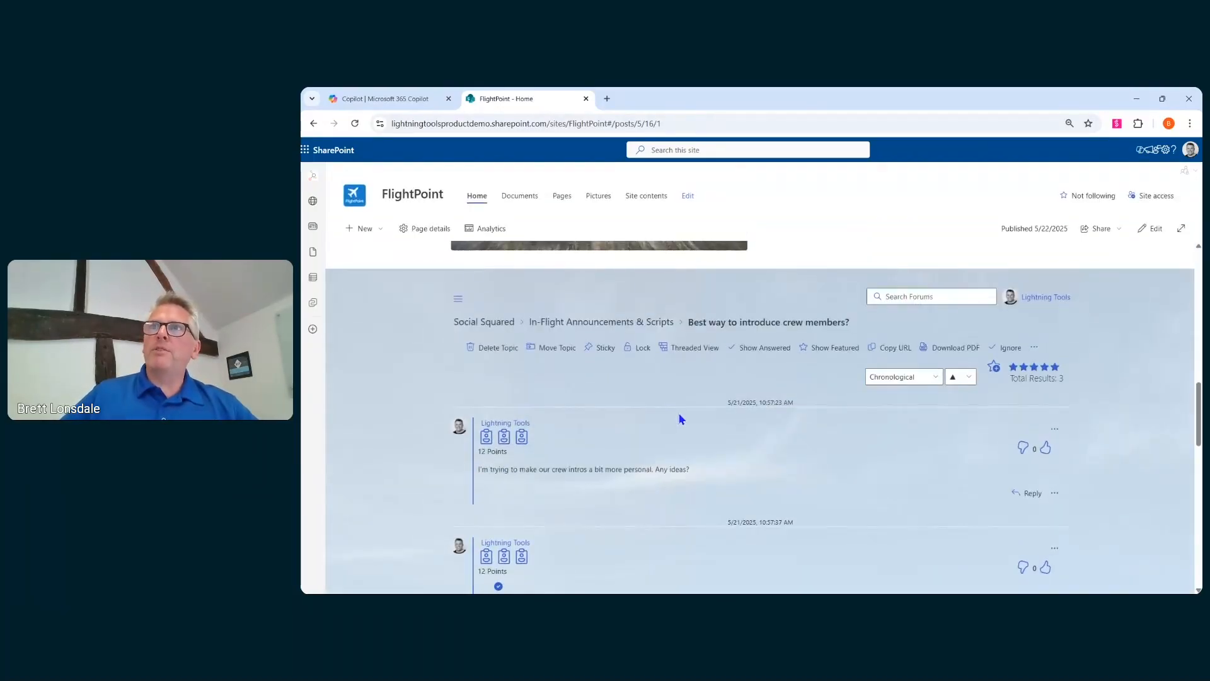
left_click(760, 354)
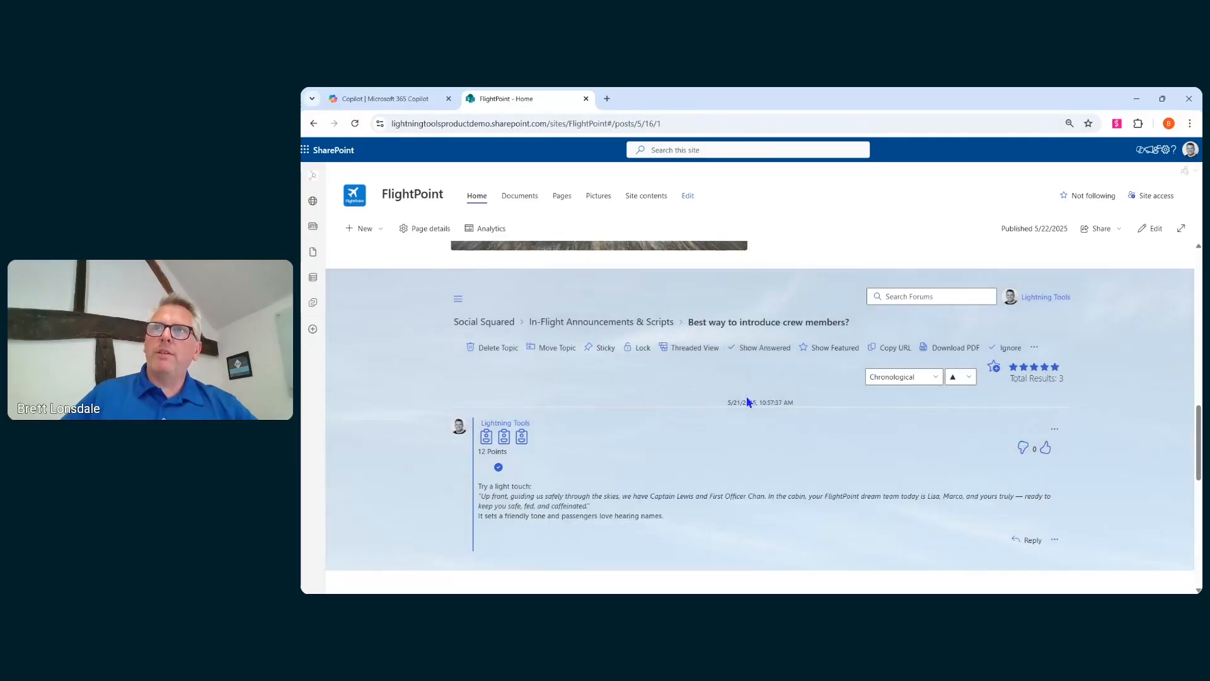
- Open the answered post's options menu to review its actions, then close it
scroll(593, 487, "down", 2)
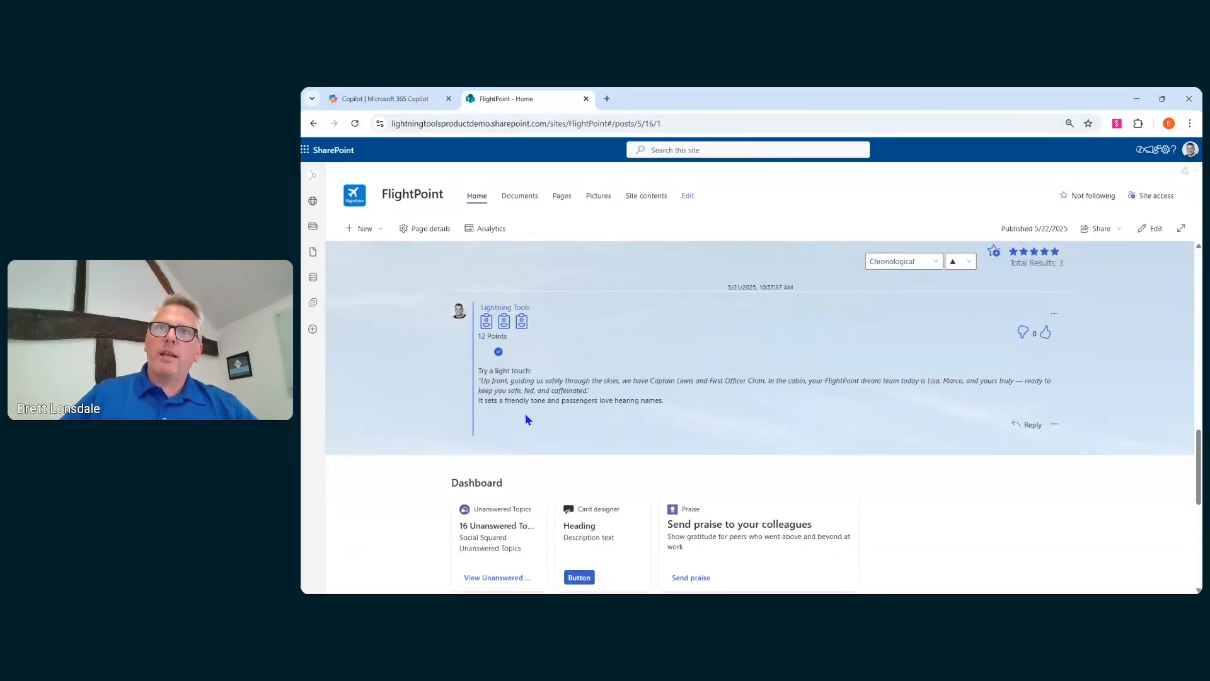
left_click(1054, 424)
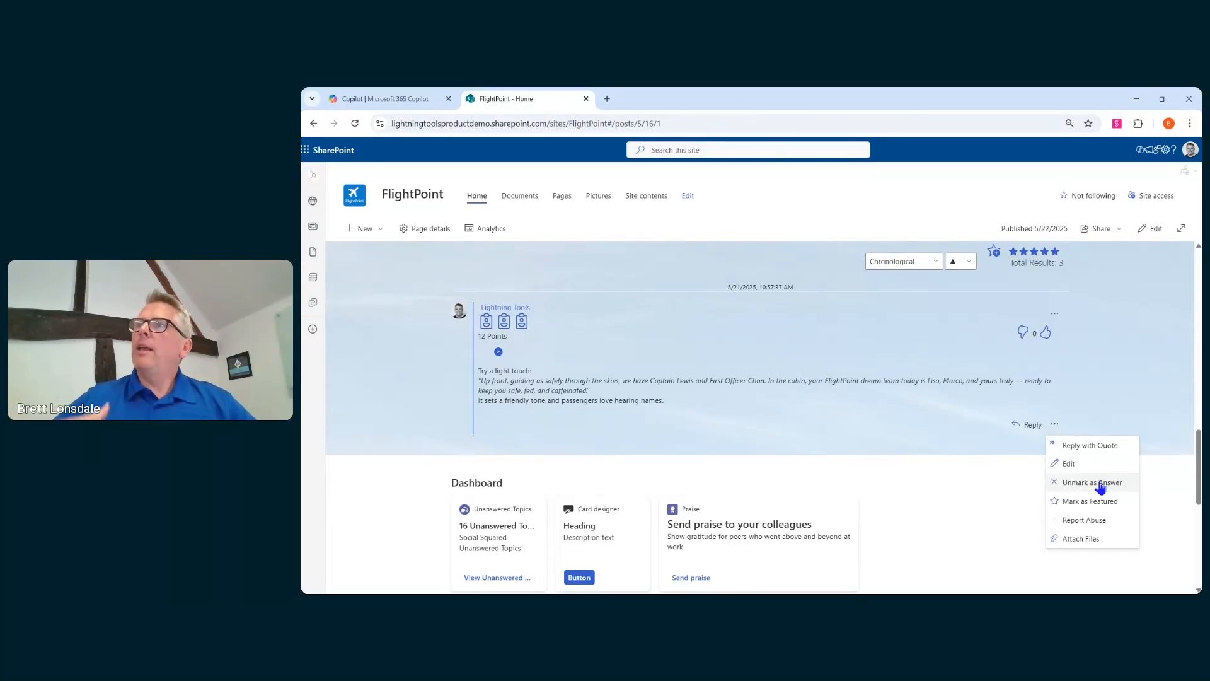
left_click(847, 448)
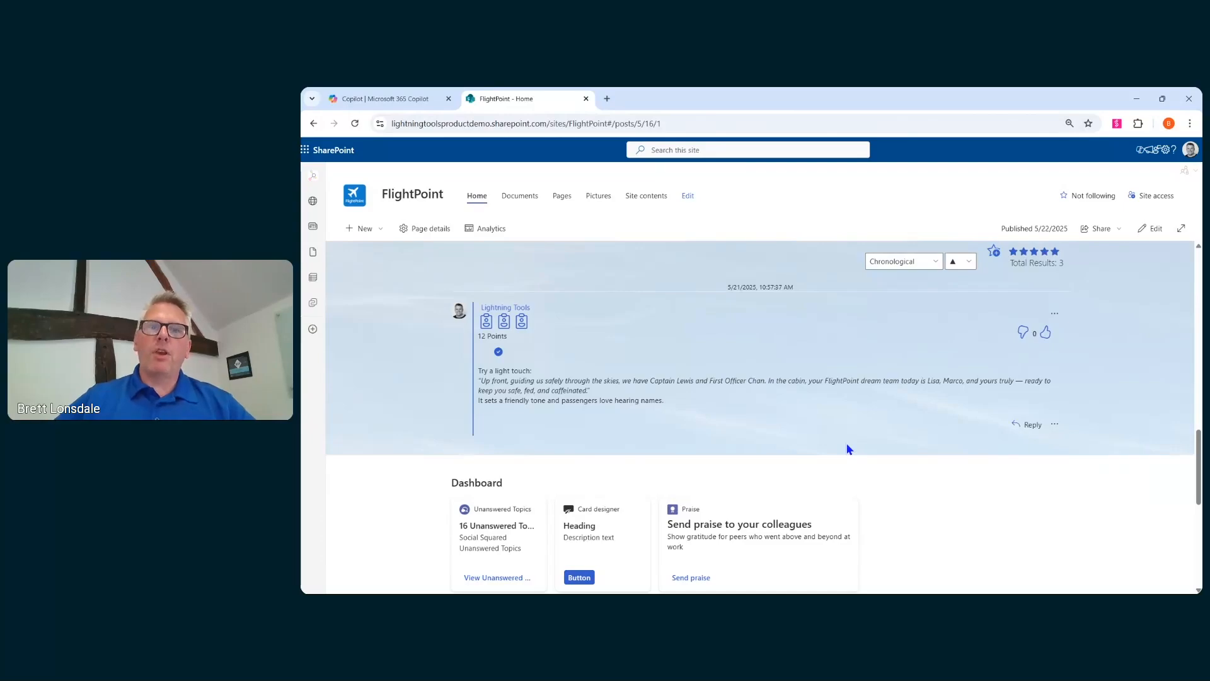
scroll(811, 435, "up", 4)
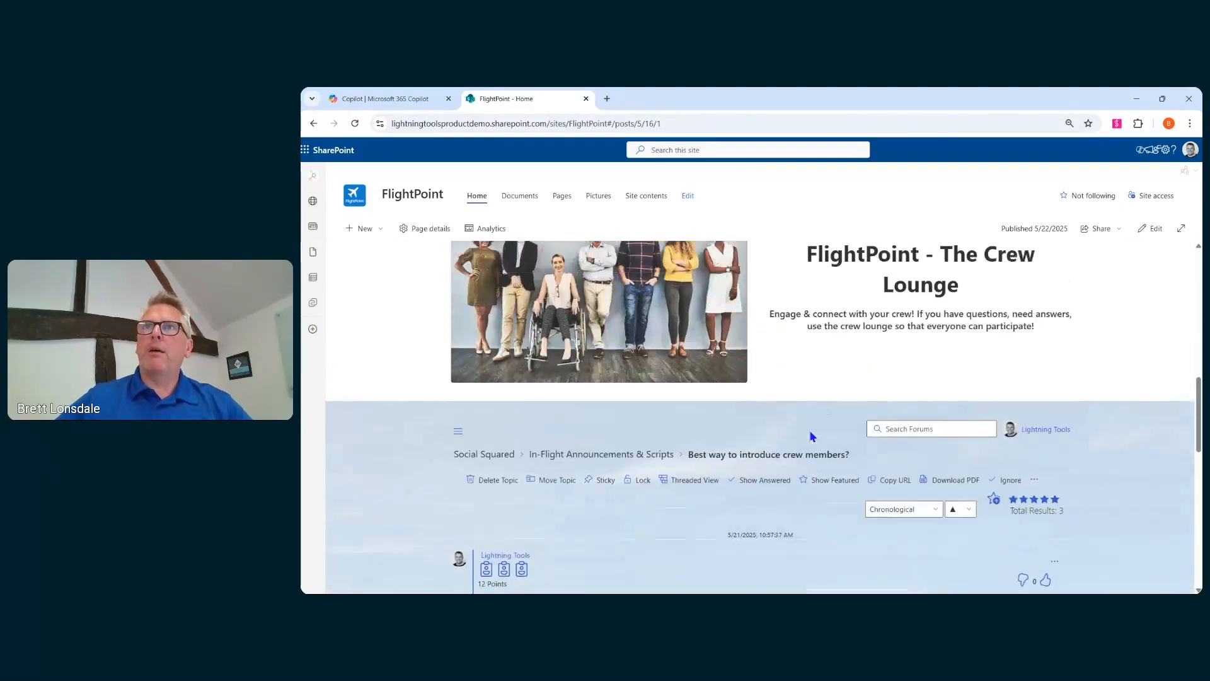
scroll(684, 451, "down", 3)
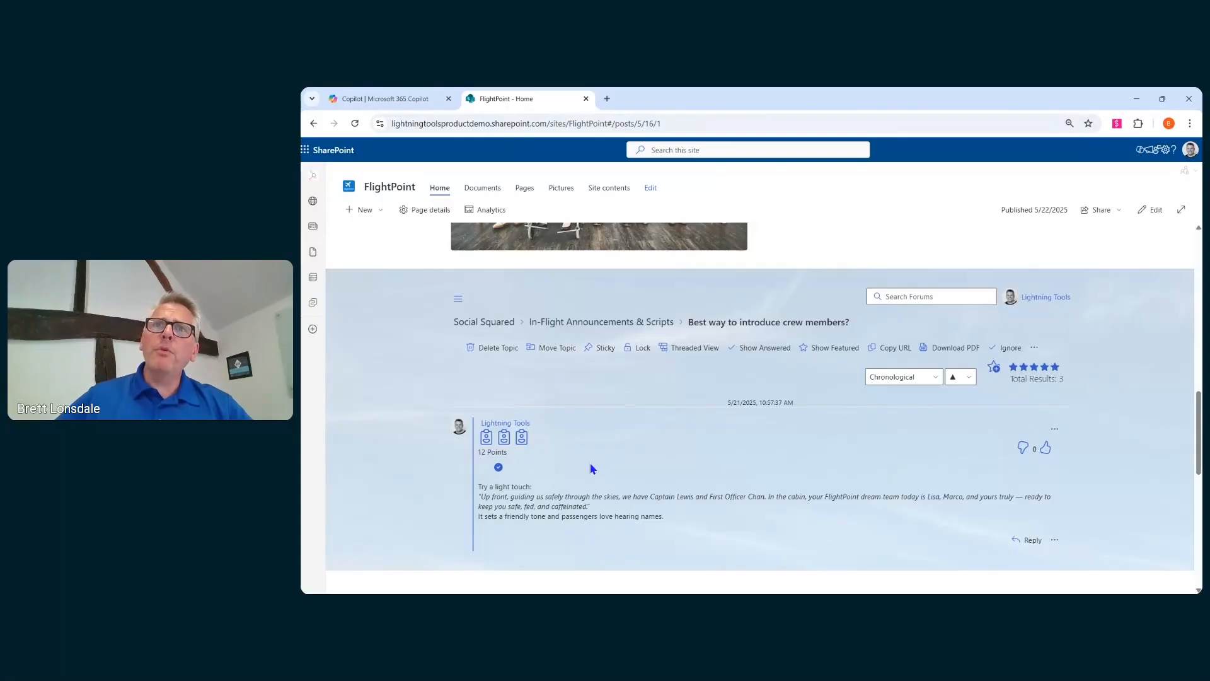
- Make the topic sticky with no time or view limits
left_click(599, 353)
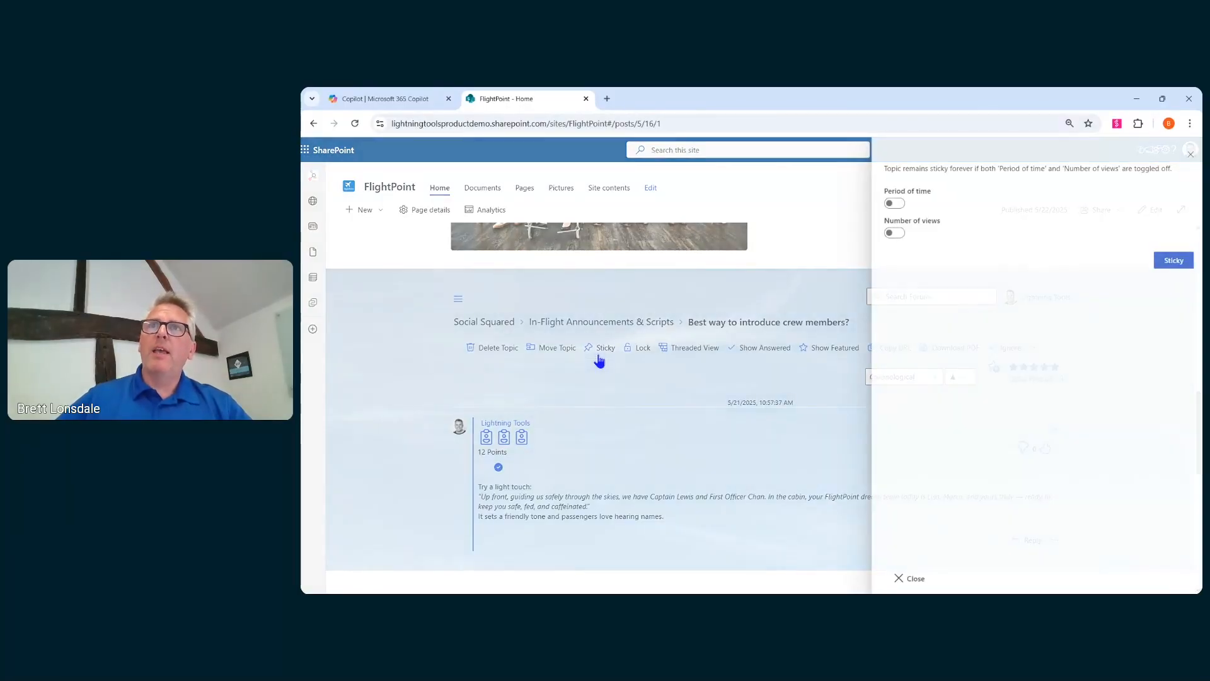
left_click(1176, 264)
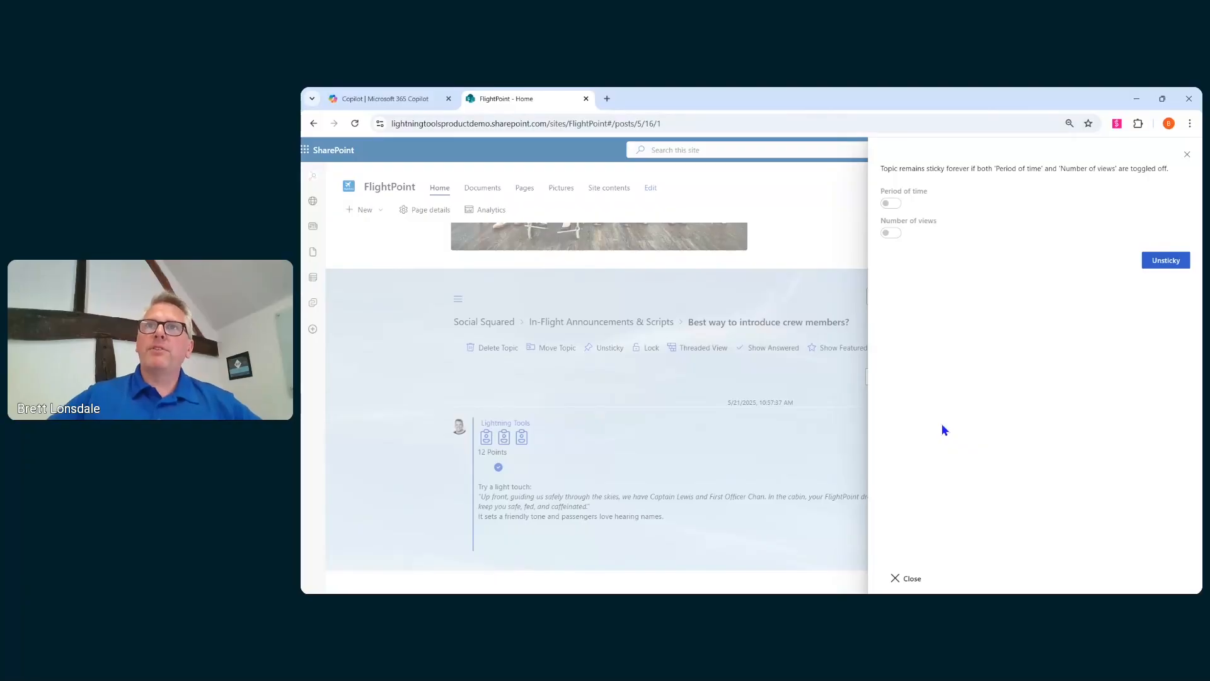
left_click(906, 577)
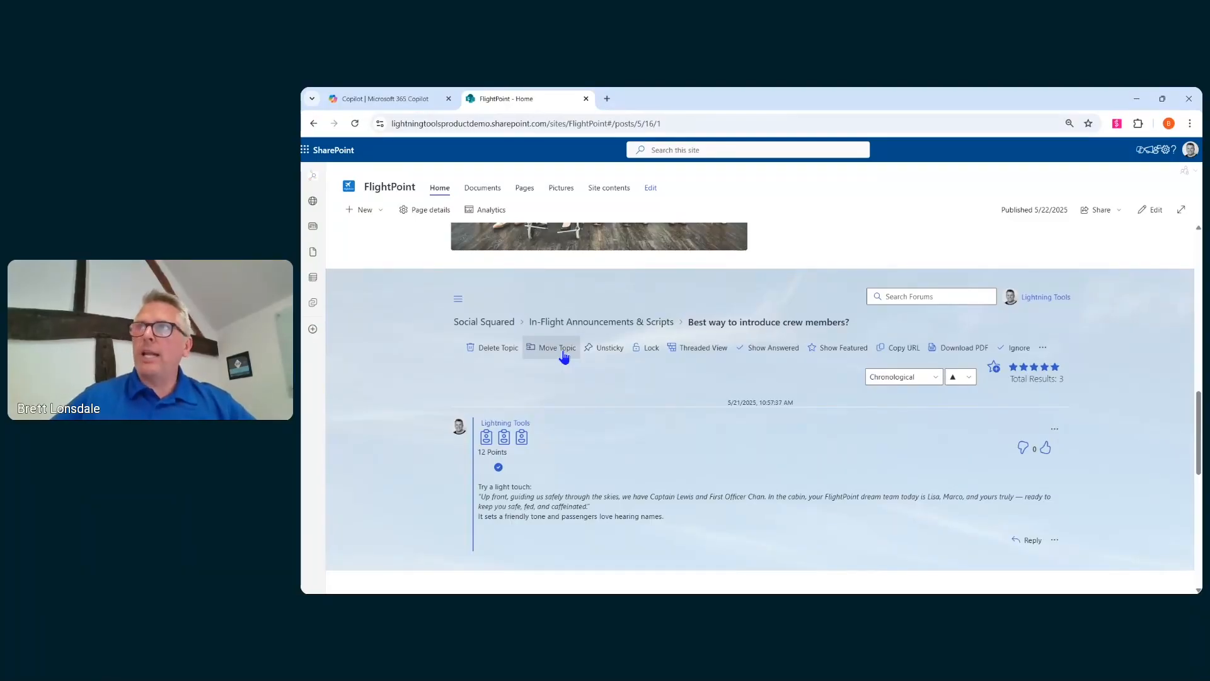
- Return to the Social Squared forum list and review the forums
left_click(498, 323)
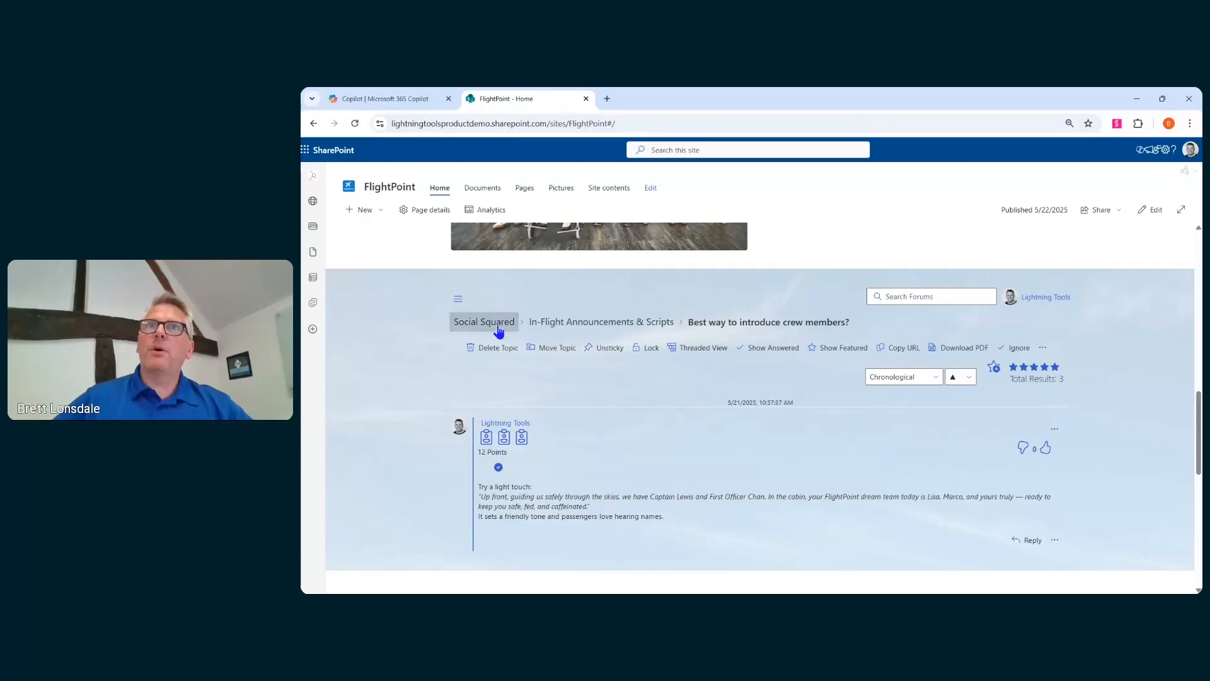
scroll(1057, 403, "down", 2)
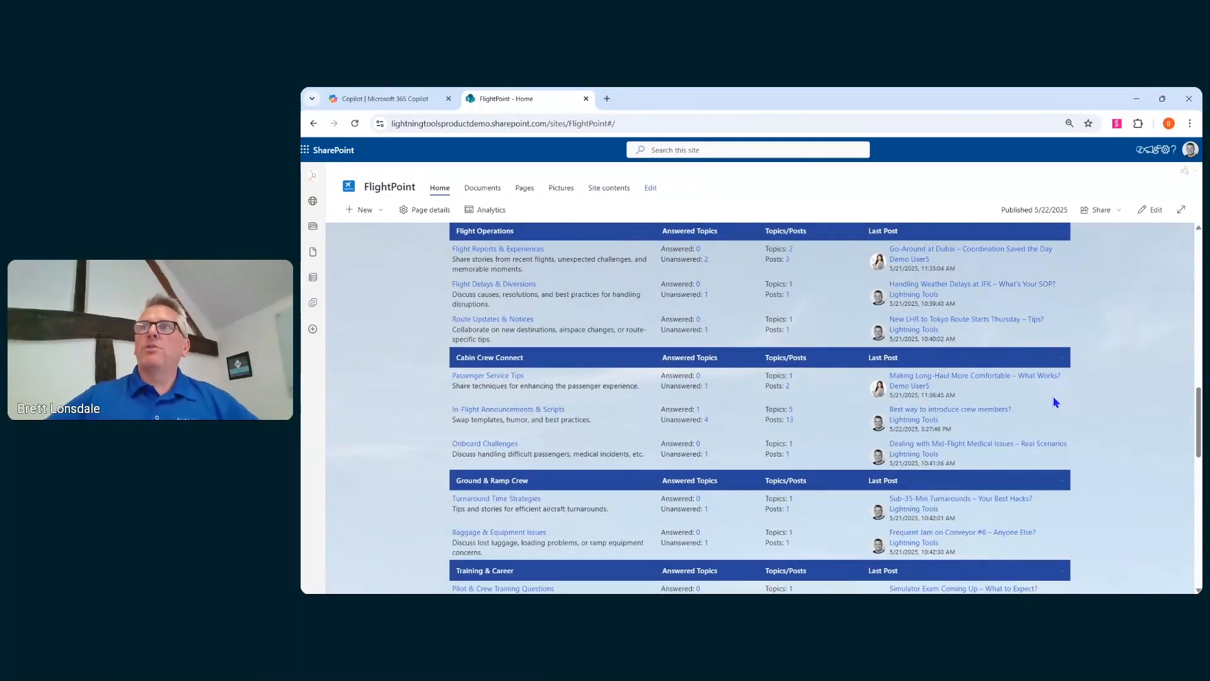
scroll(1040, 402, "up", 3)
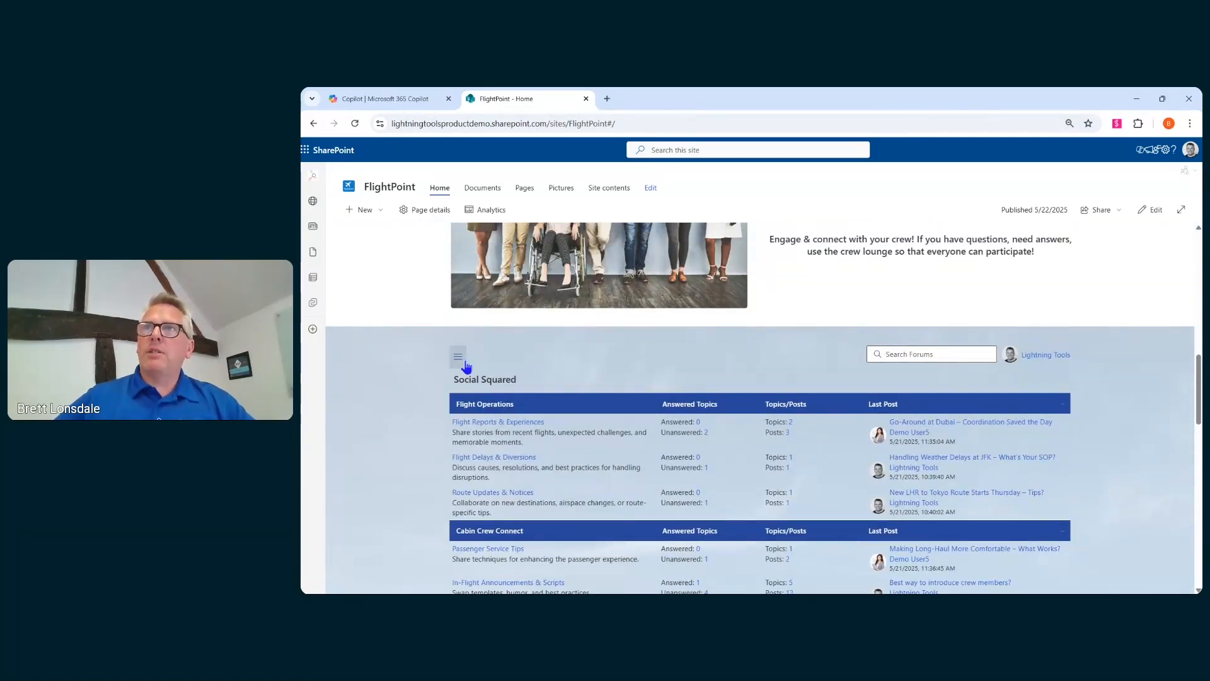
scroll(686, 411, "down", 2)
scroll(686, 410, "down", 1)
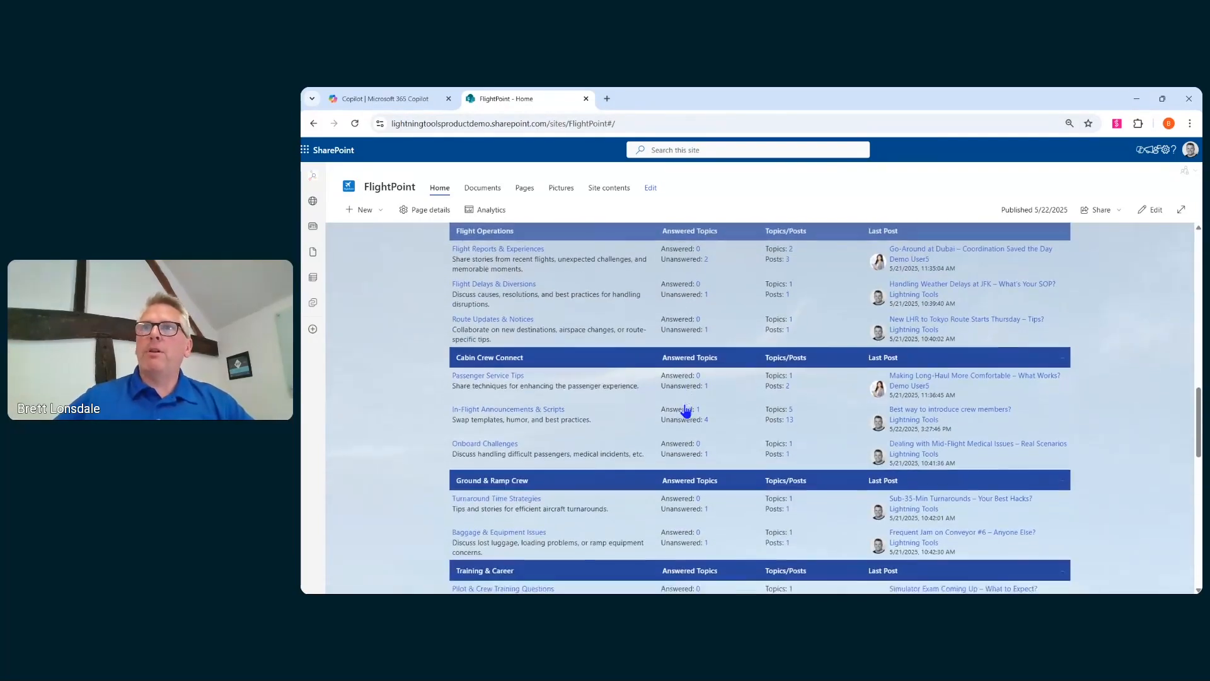
scroll(684, 412, "up", 2)
scroll(679, 412, "up", 1)
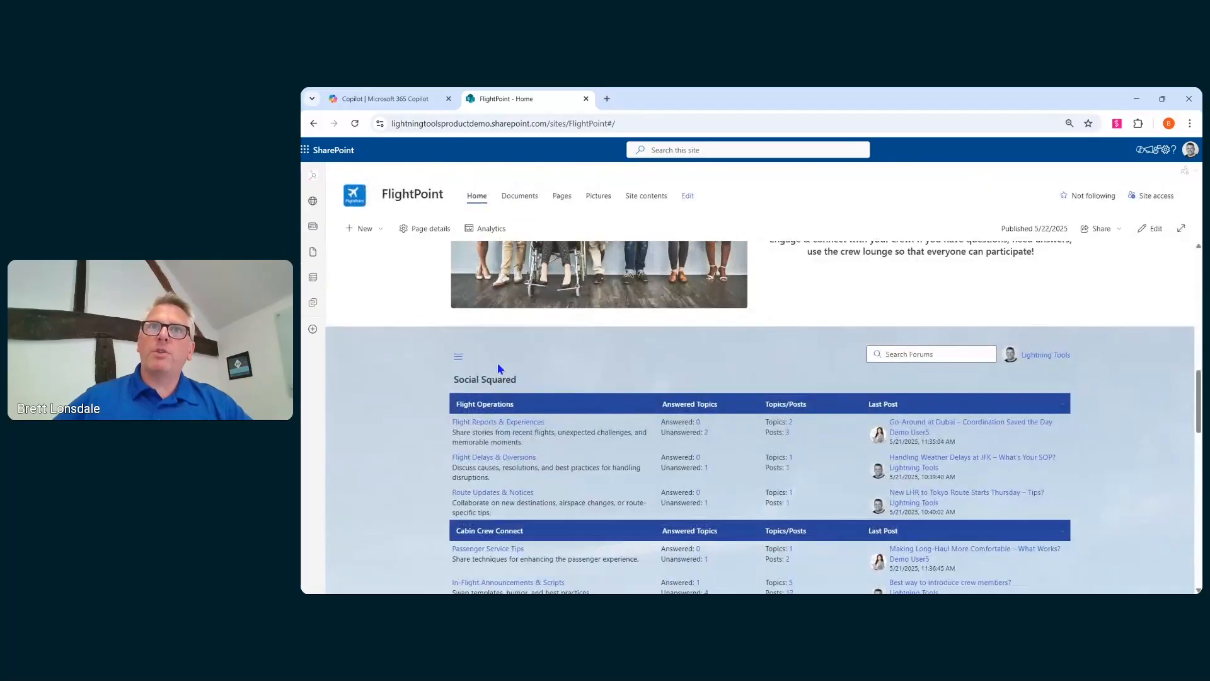
- Open the forum's Tag Cloud and view the topics tagged turbulence
left_click(458, 361)
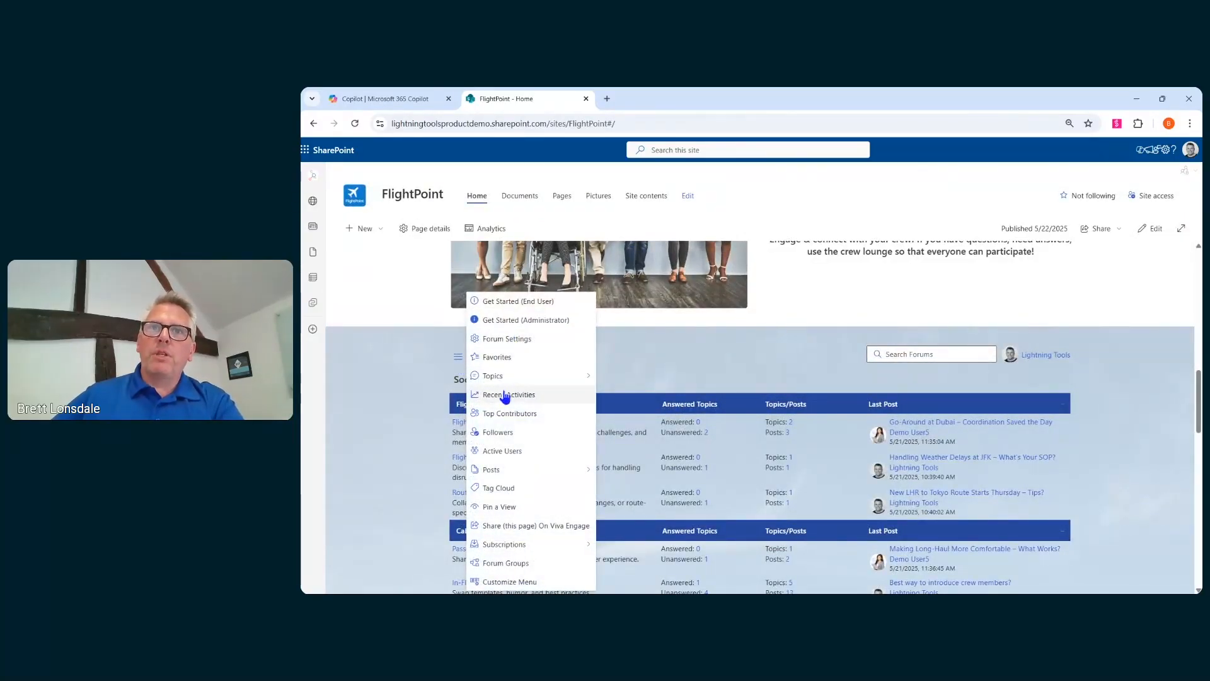
left_click(523, 488)
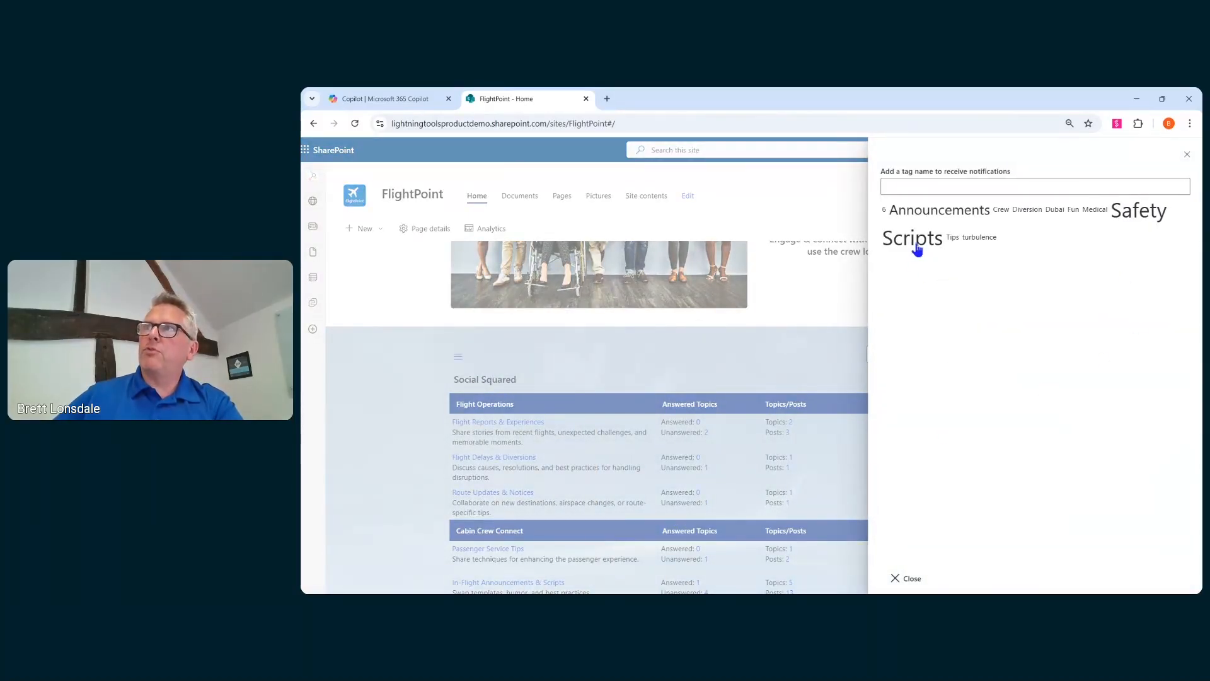
left_click(982, 239)
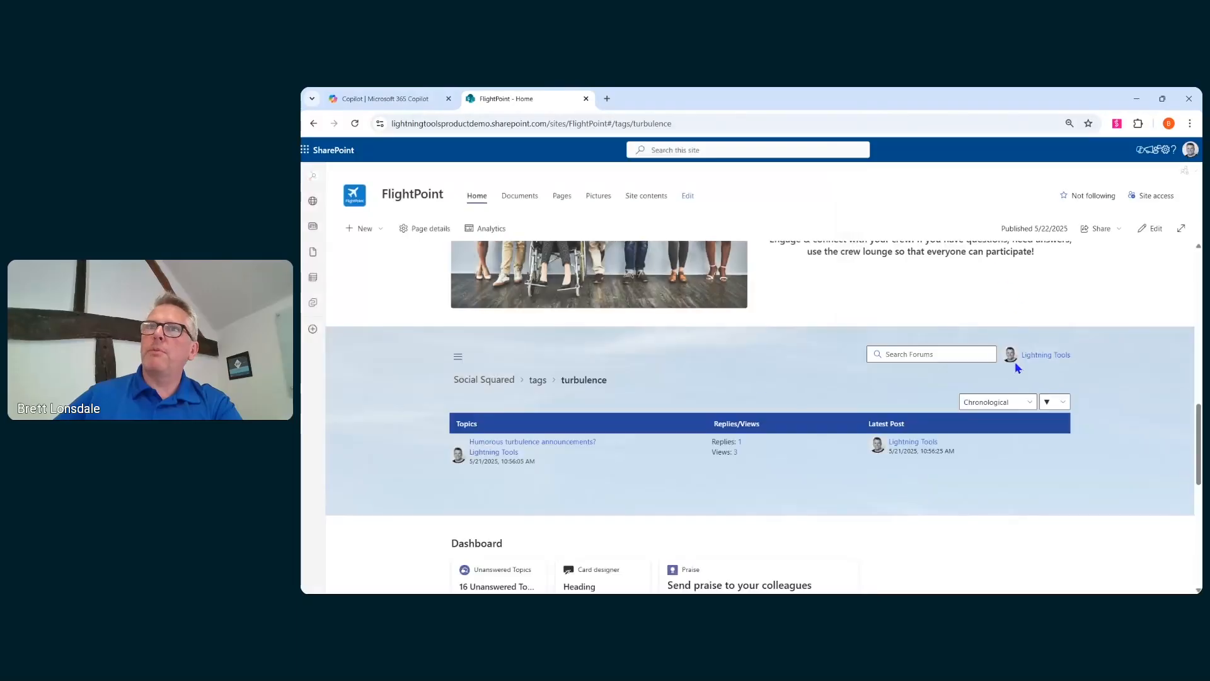
- Open the Humorous turbulence announcements? topic and rate it four stars
left_click(541, 442)
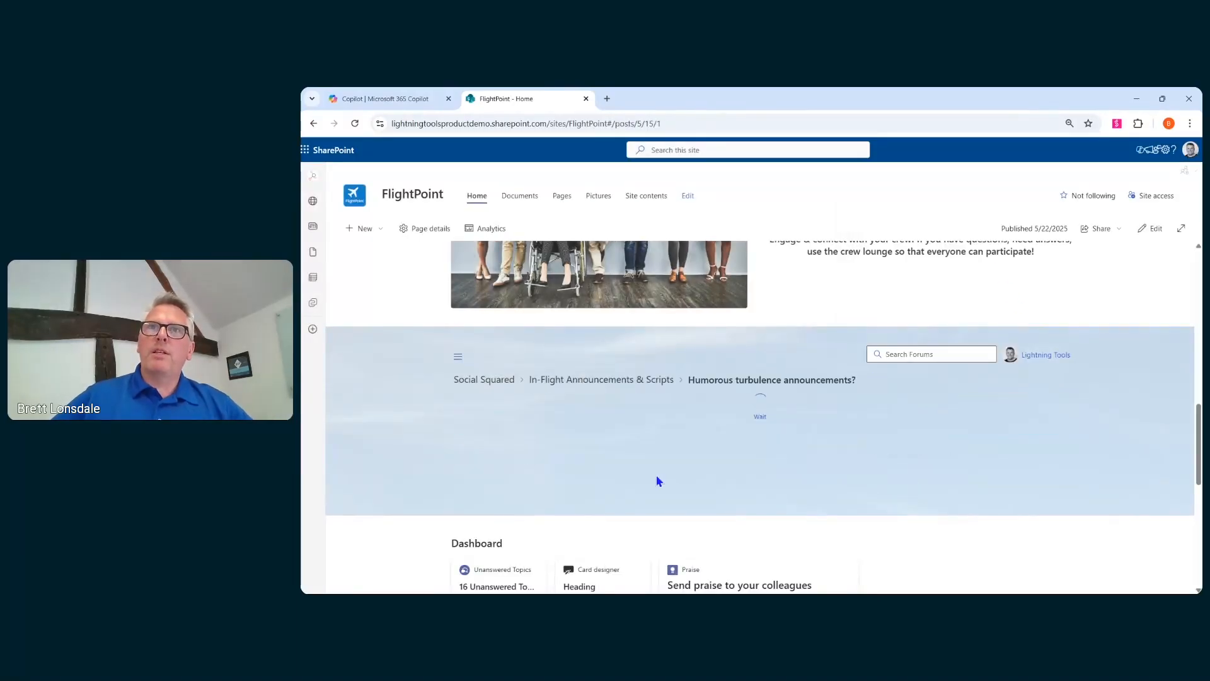
scroll(641, 441, "down", 3)
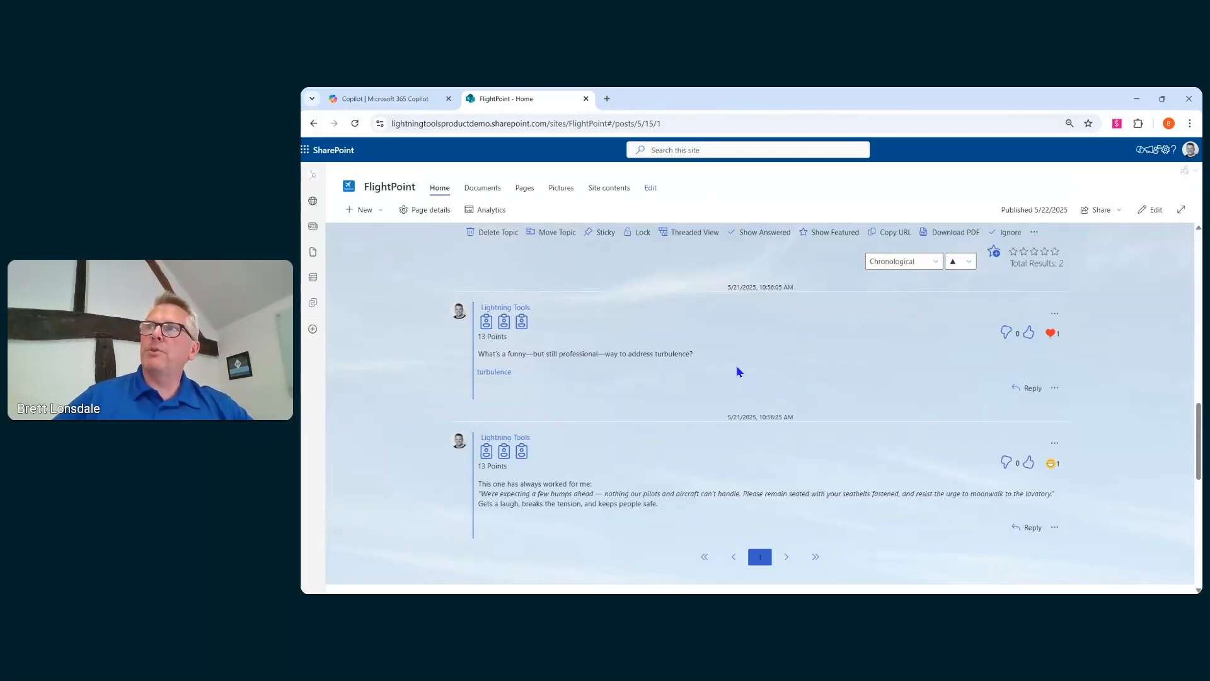
mouse_move(1052, 467)
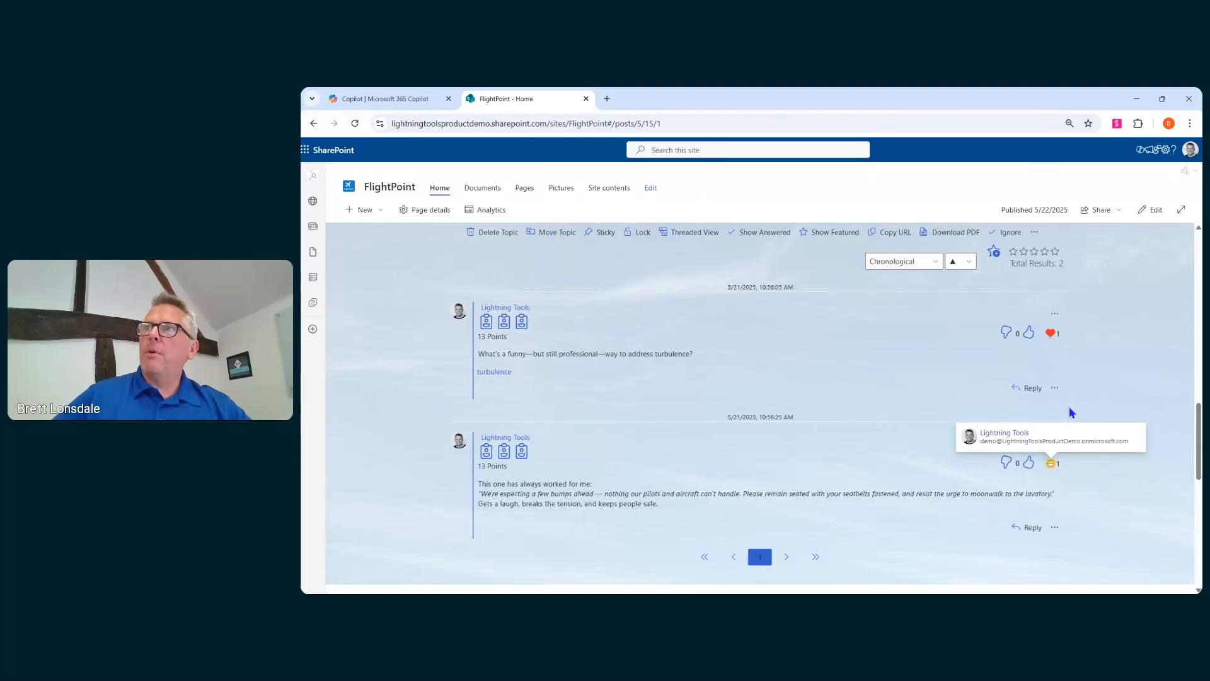
left_click(1044, 253)
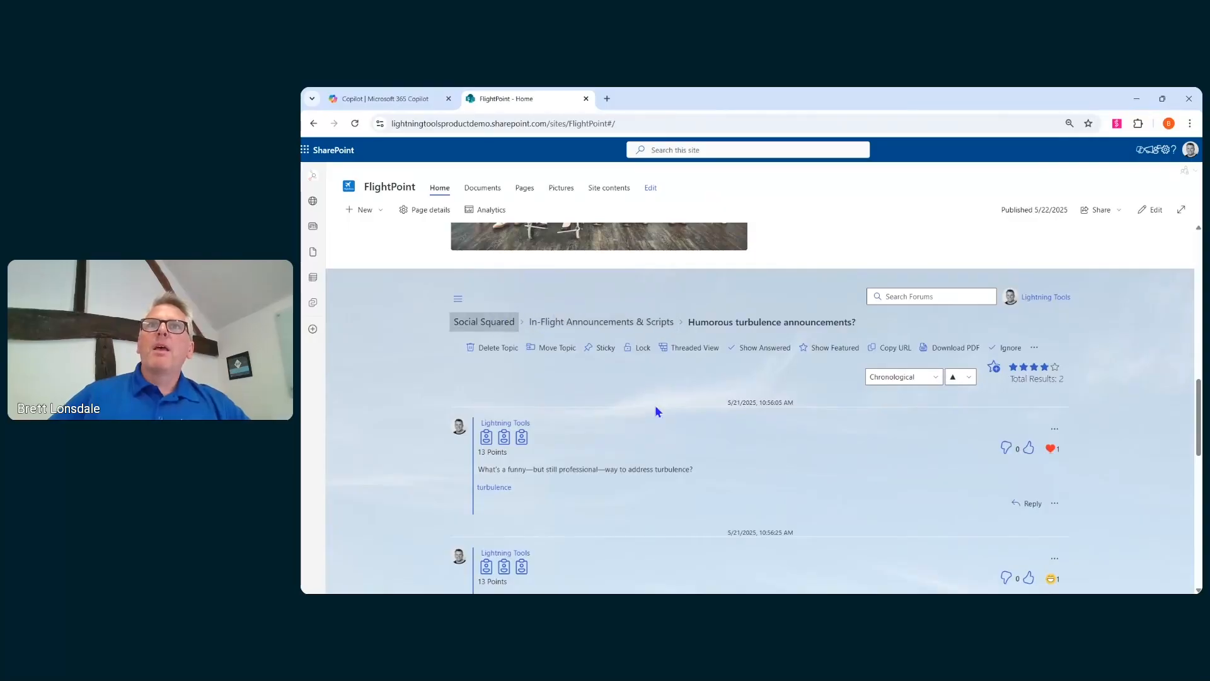
- Review the dashboard and the Discussion Board Engagement charts in the Crew Lounge Reports section
scroll(710, 338, "down", 6)
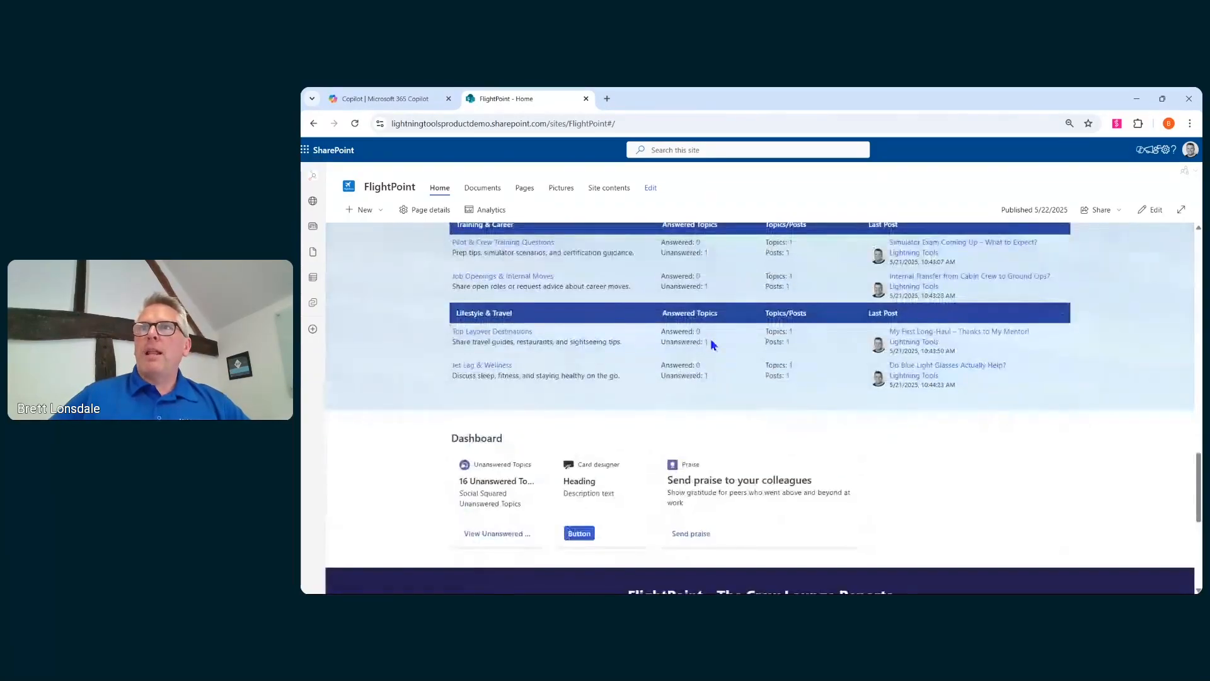
scroll(710, 339, "down", 5)
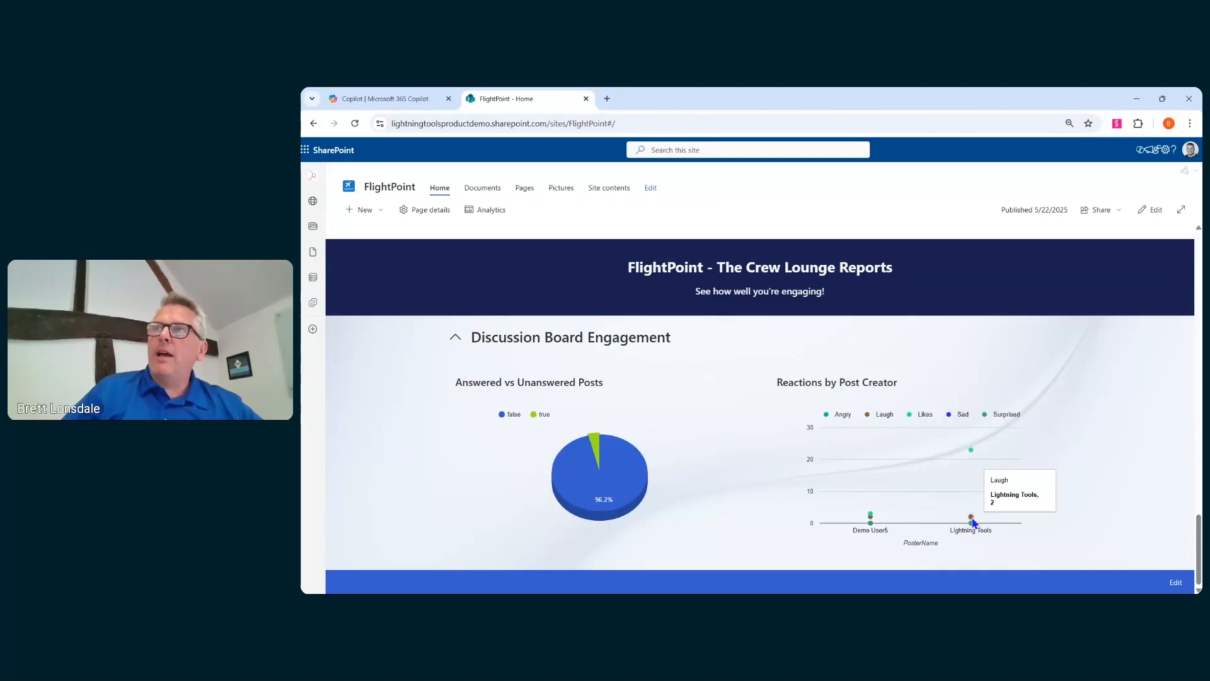
mouse_move(971, 456)
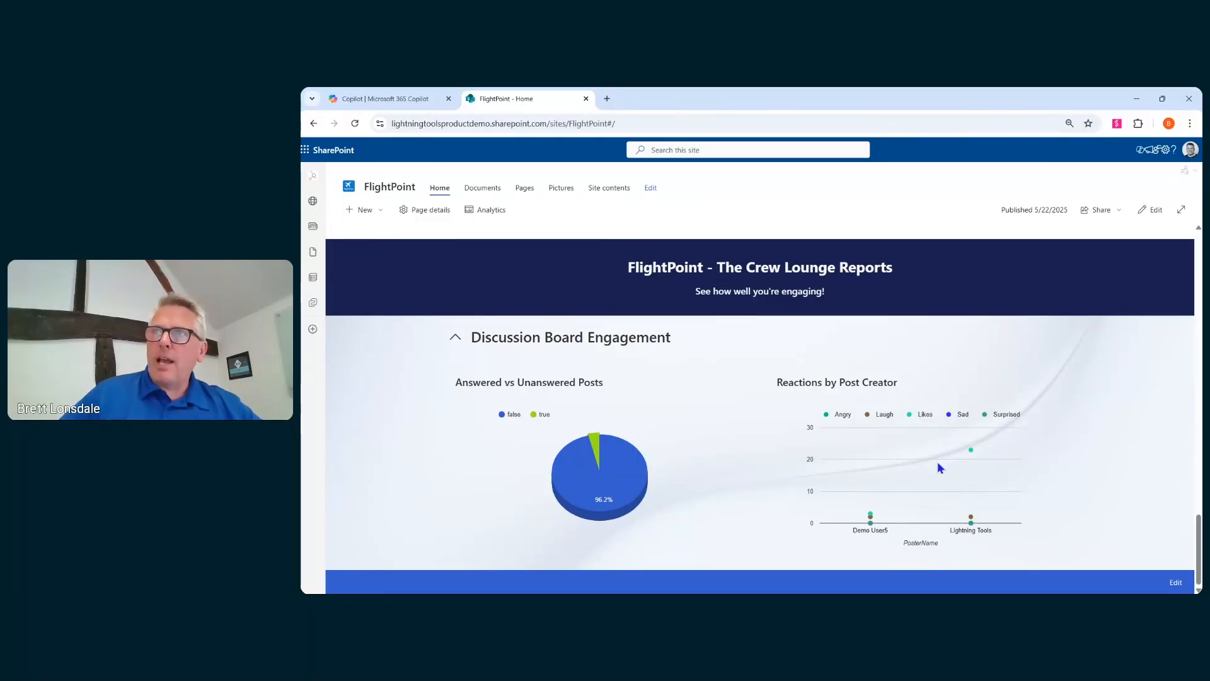
mouse_move(560, 485)
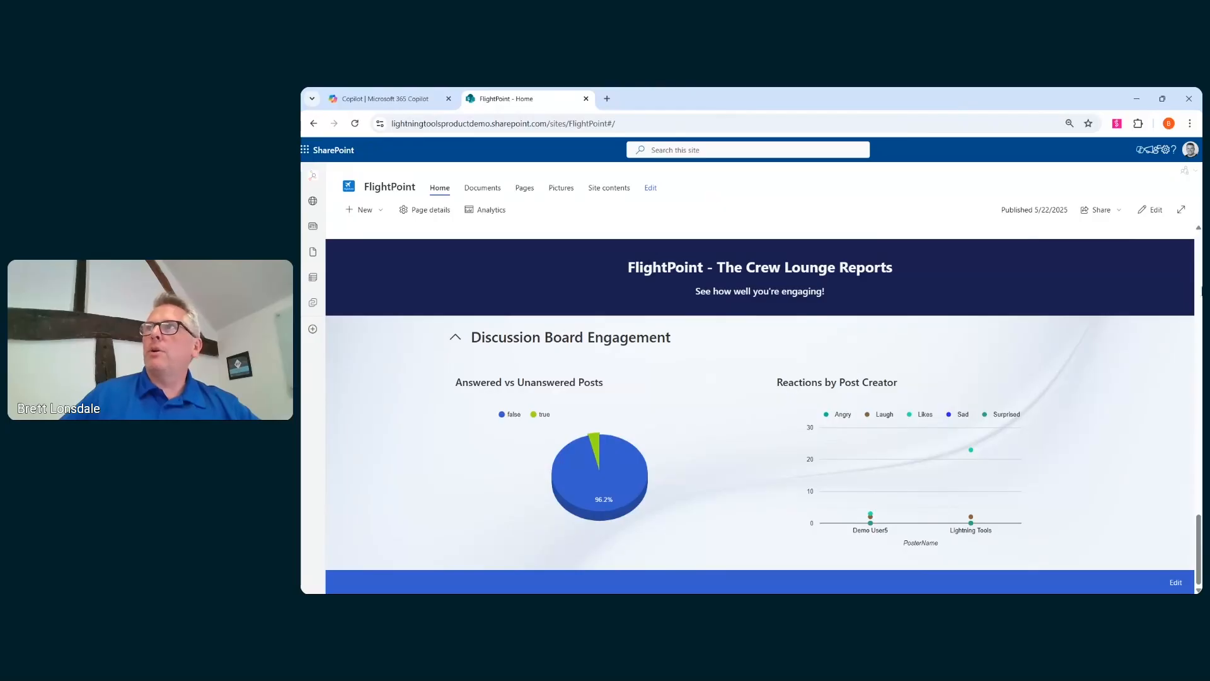
- Edit the page and rename the pie chart web part's Default view to Answered vs Unanswered Posts
left_click(1151, 210)
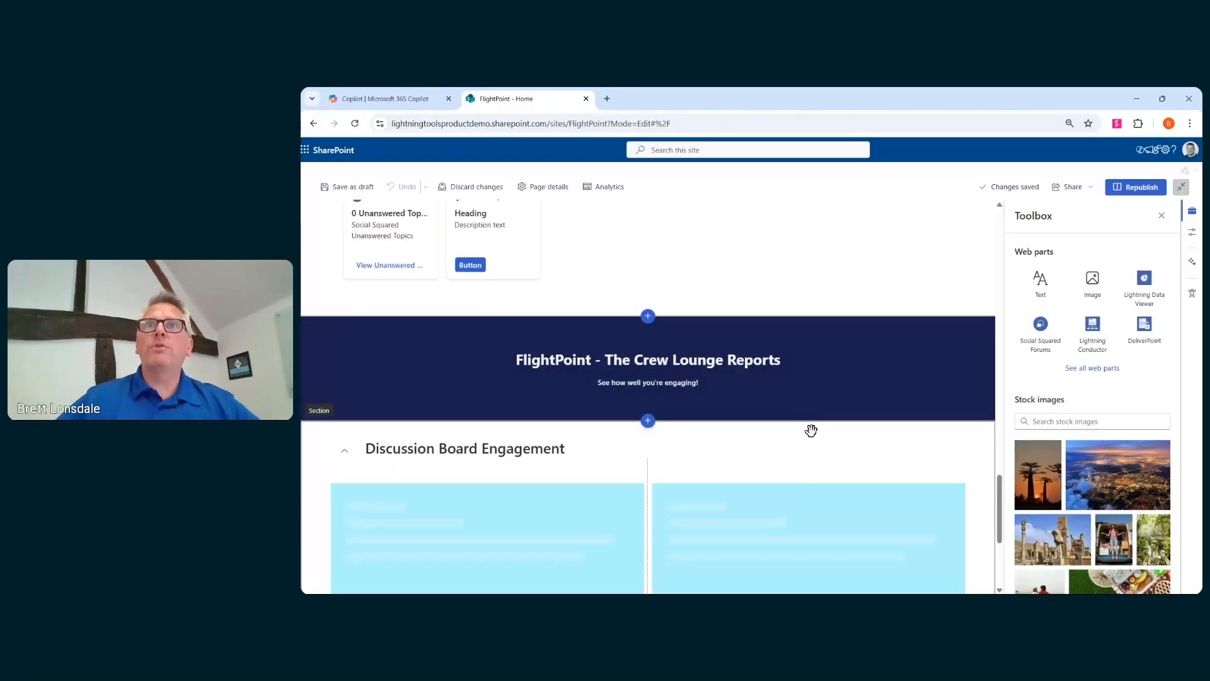
scroll(595, 410, "down", 2)
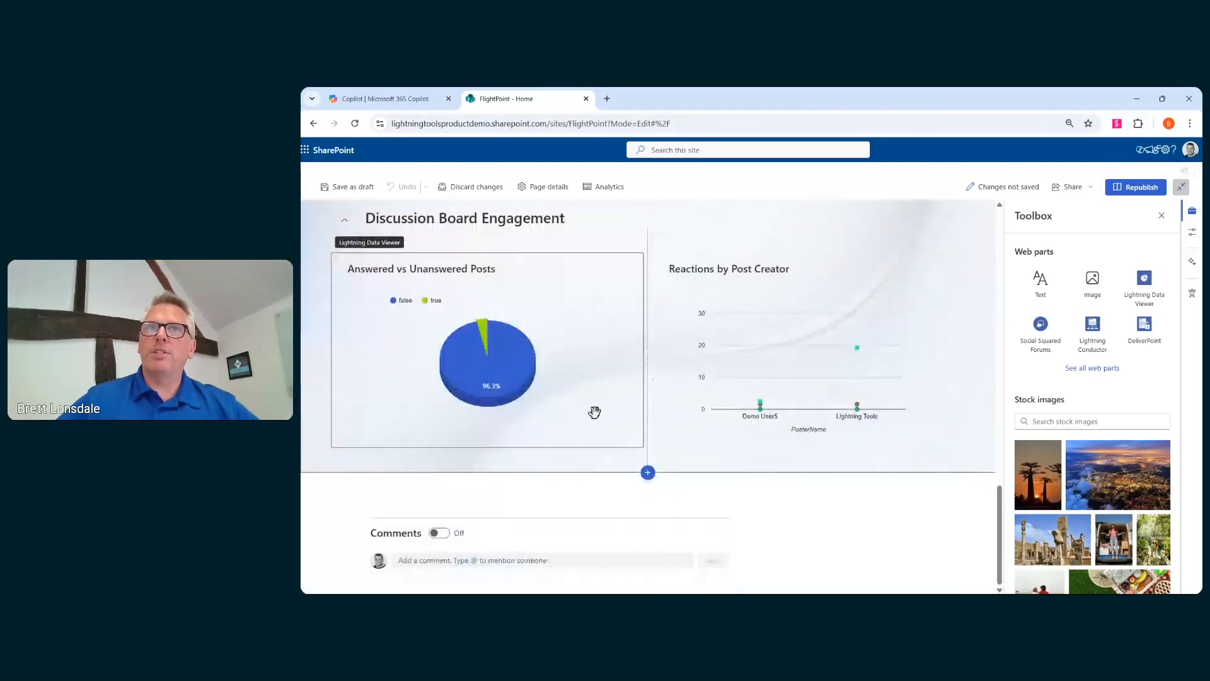
left_click(406, 335)
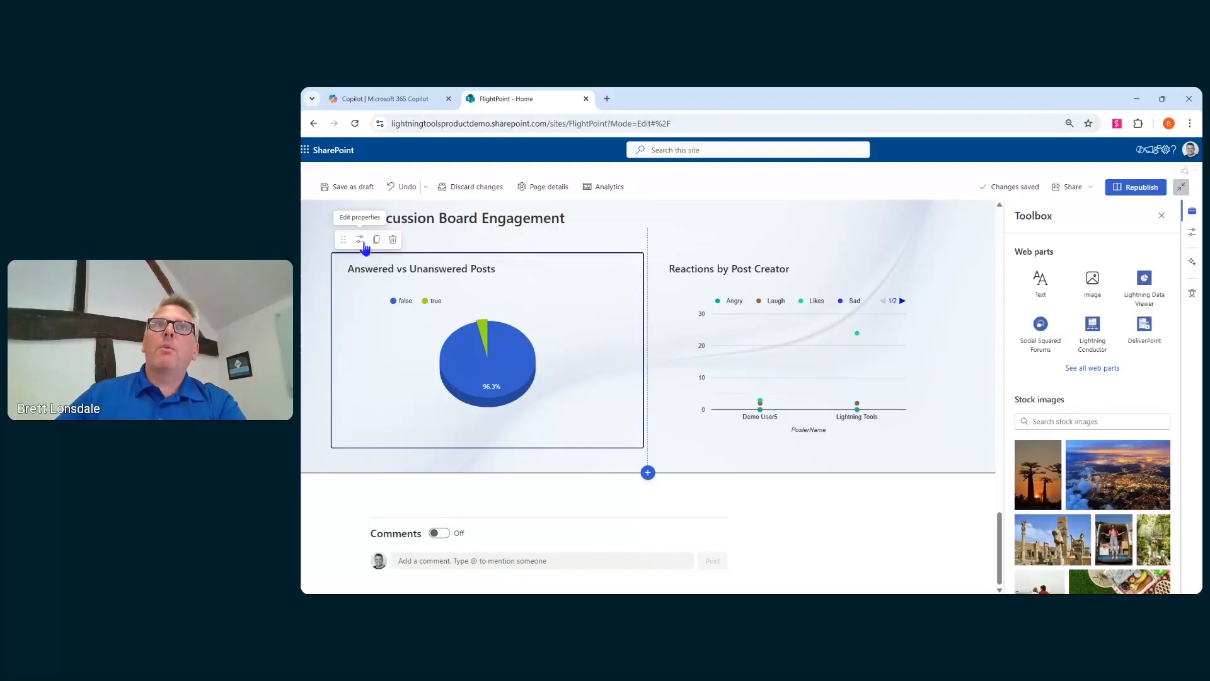
left_click(362, 243)
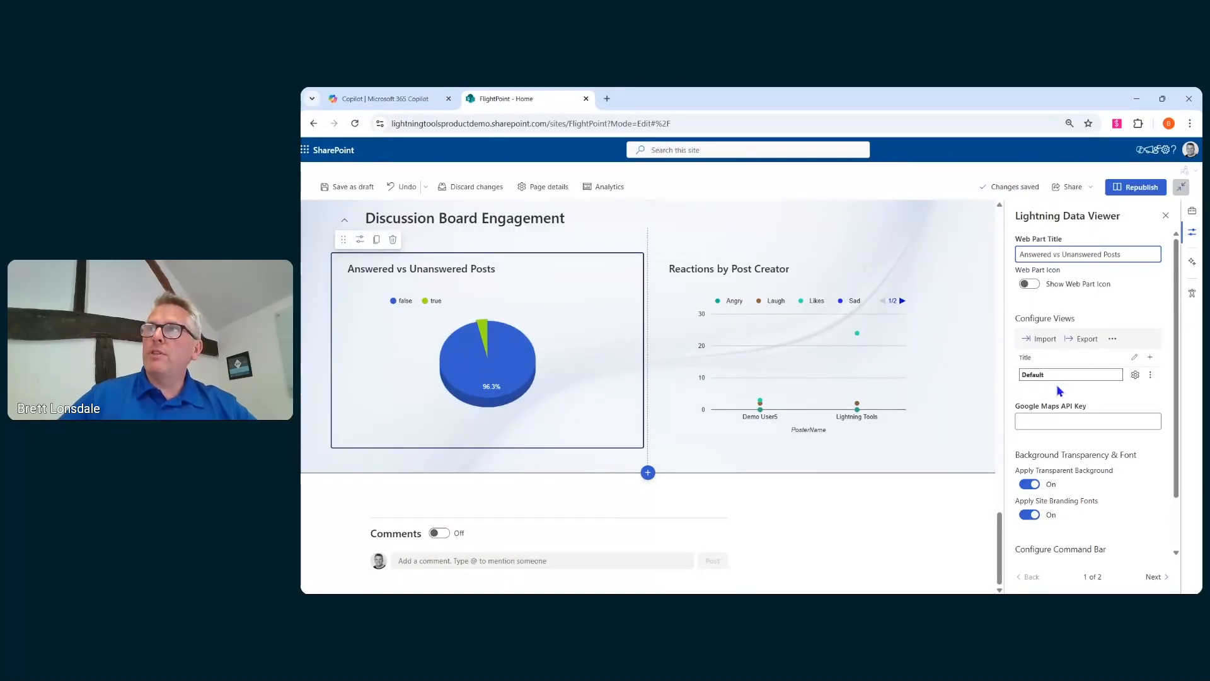
double_click(1045, 374)
type("Answ")
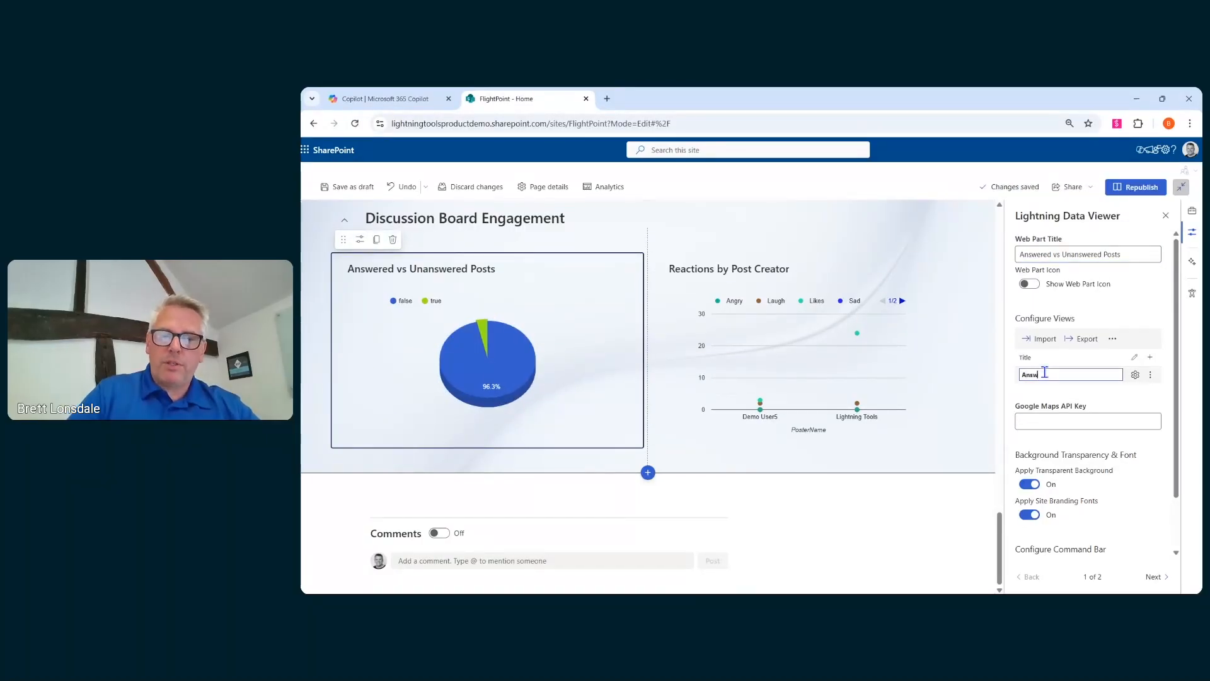
type("ered vs Unanswer")
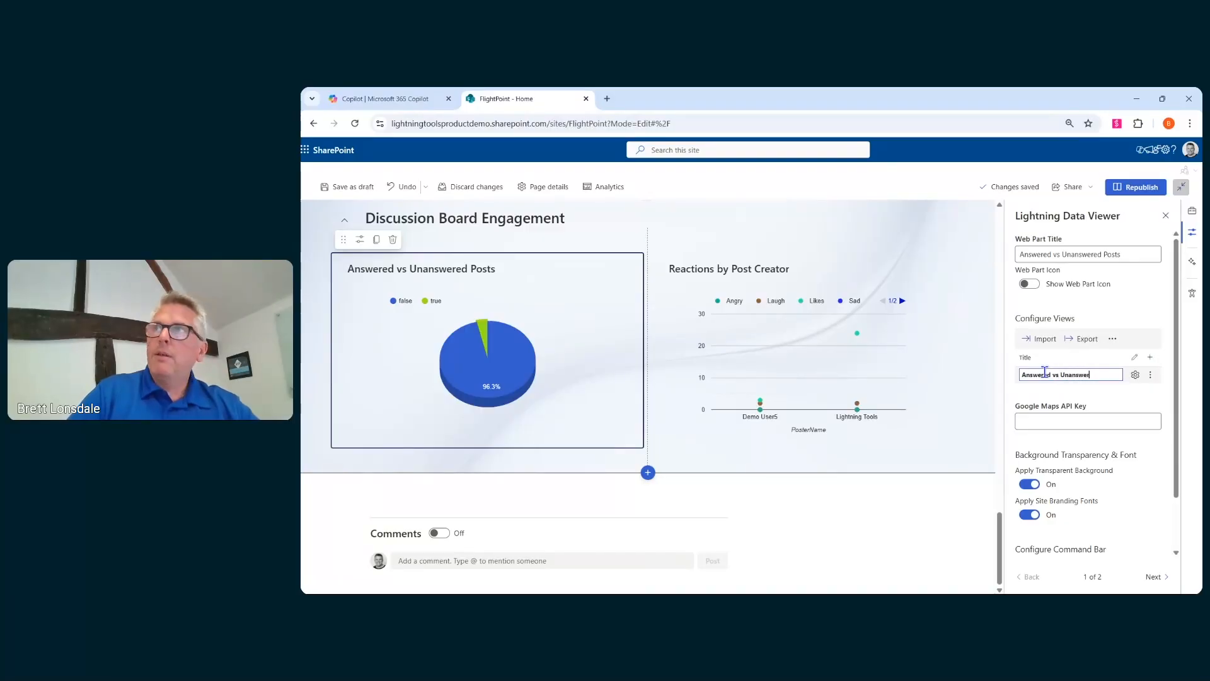
type("ed P")
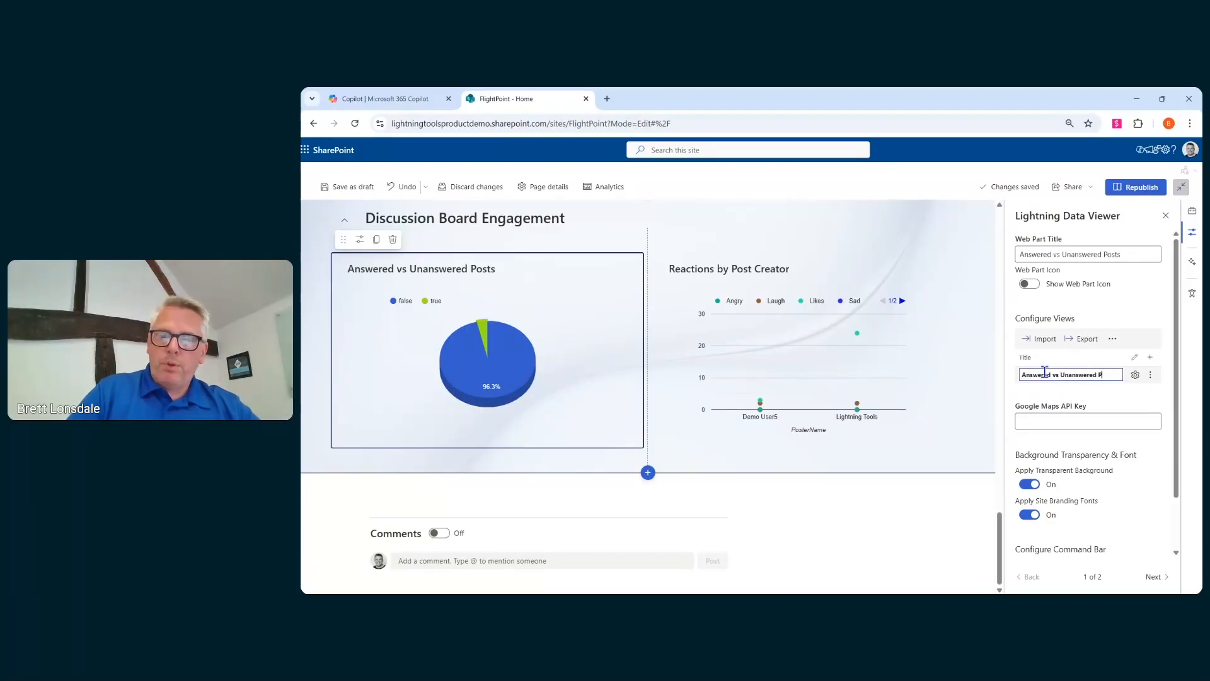
type("osts")
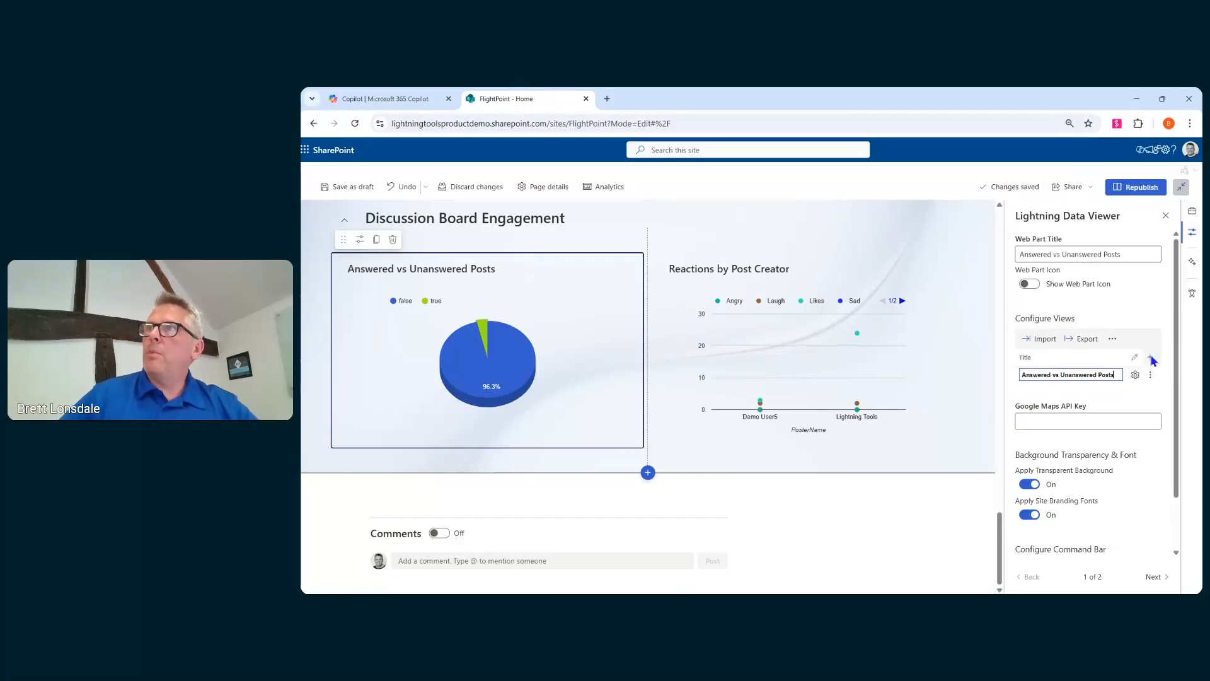
- Add a new view to the Lightning Data Viewer web part and open the web part's view selector
left_click(1150, 357)
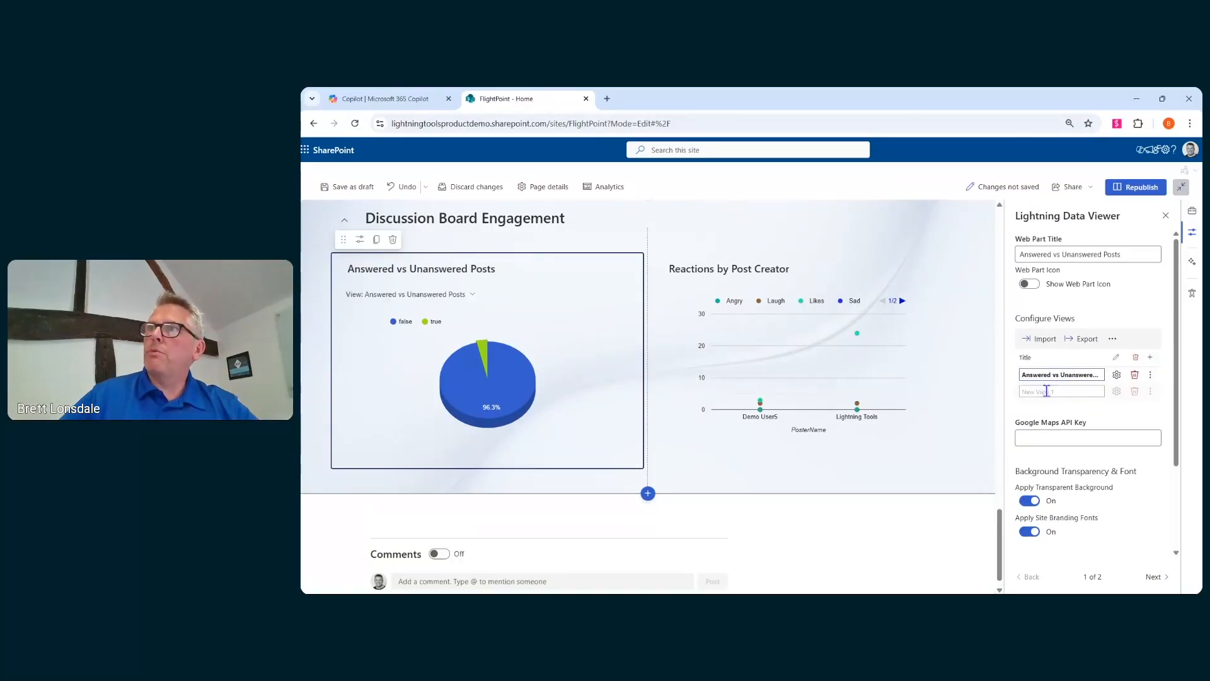
triple_click(1078, 391)
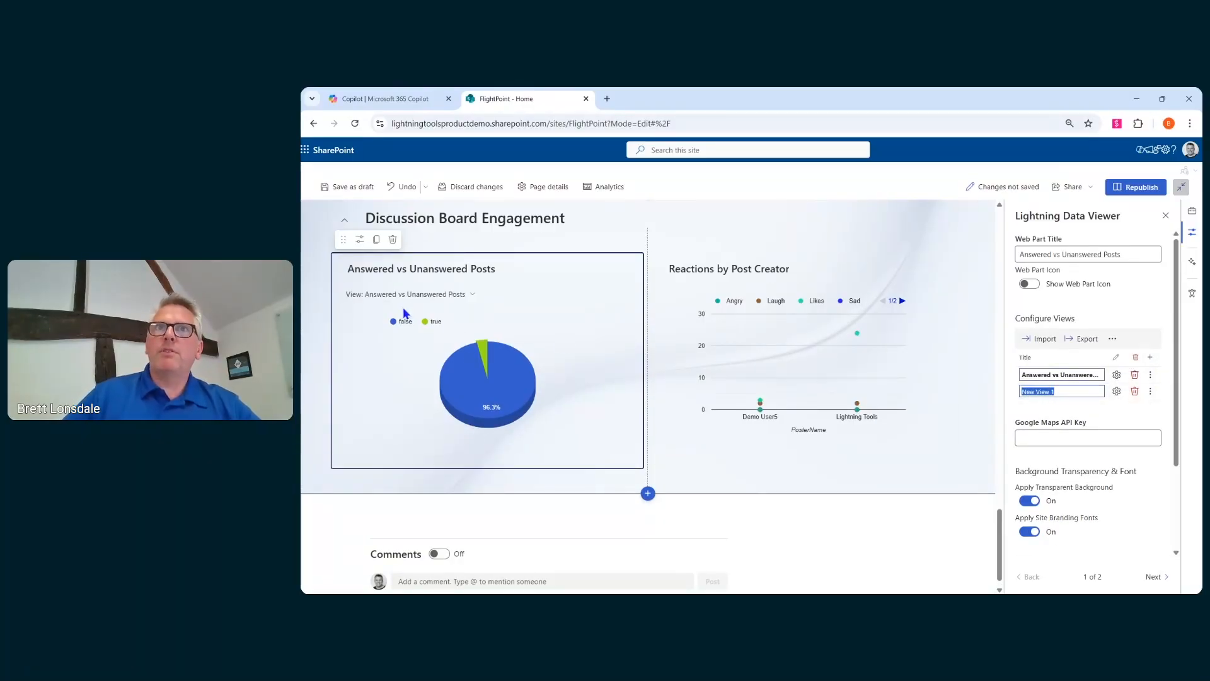
left_click(470, 299)
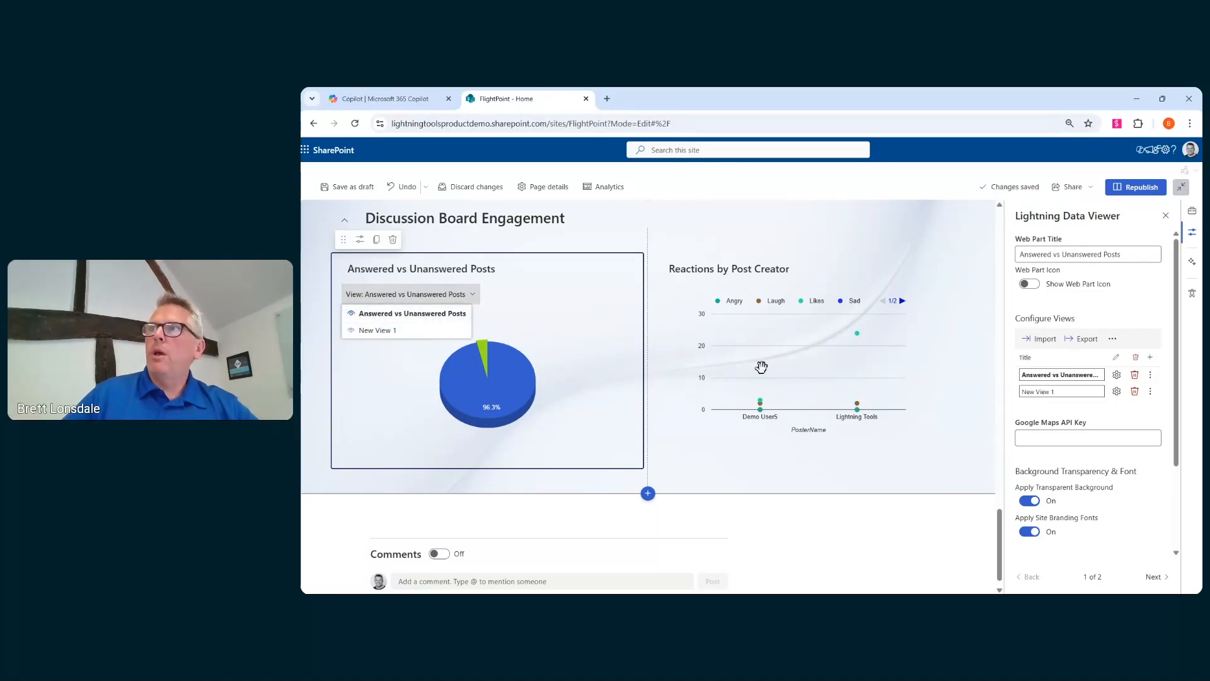
- Configure New View 1 with SharePoint List as data source provider and Charts view as display provider
left_click(1117, 391)
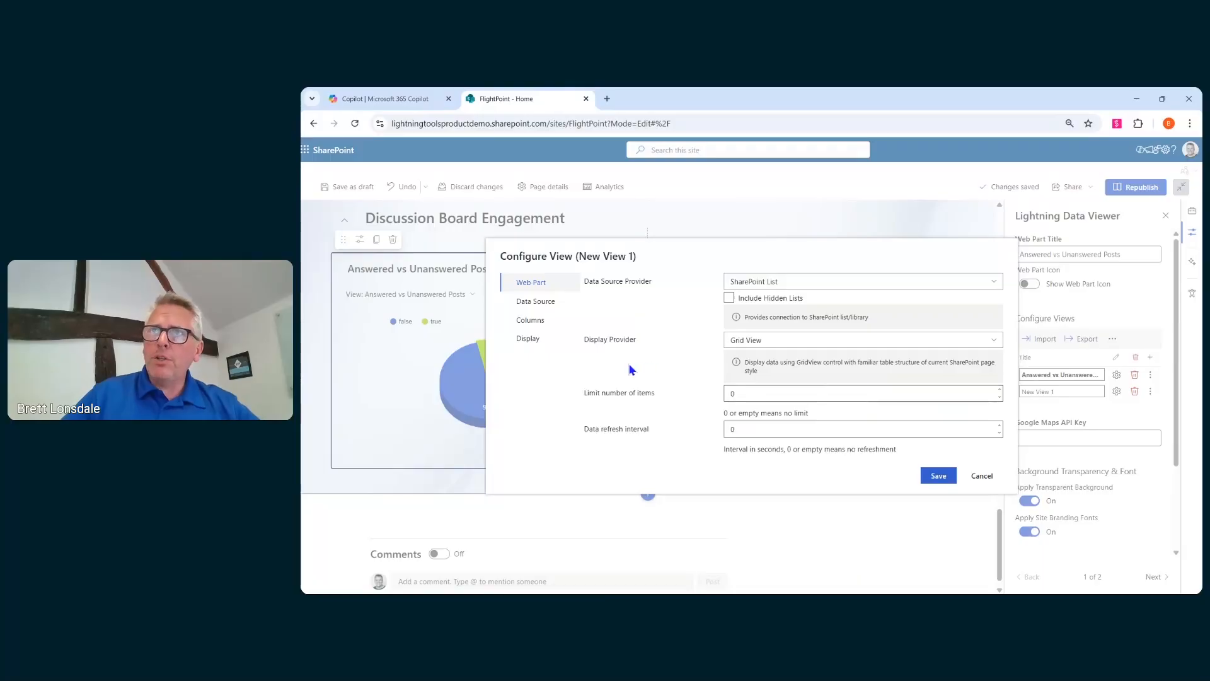
left_click(791, 283)
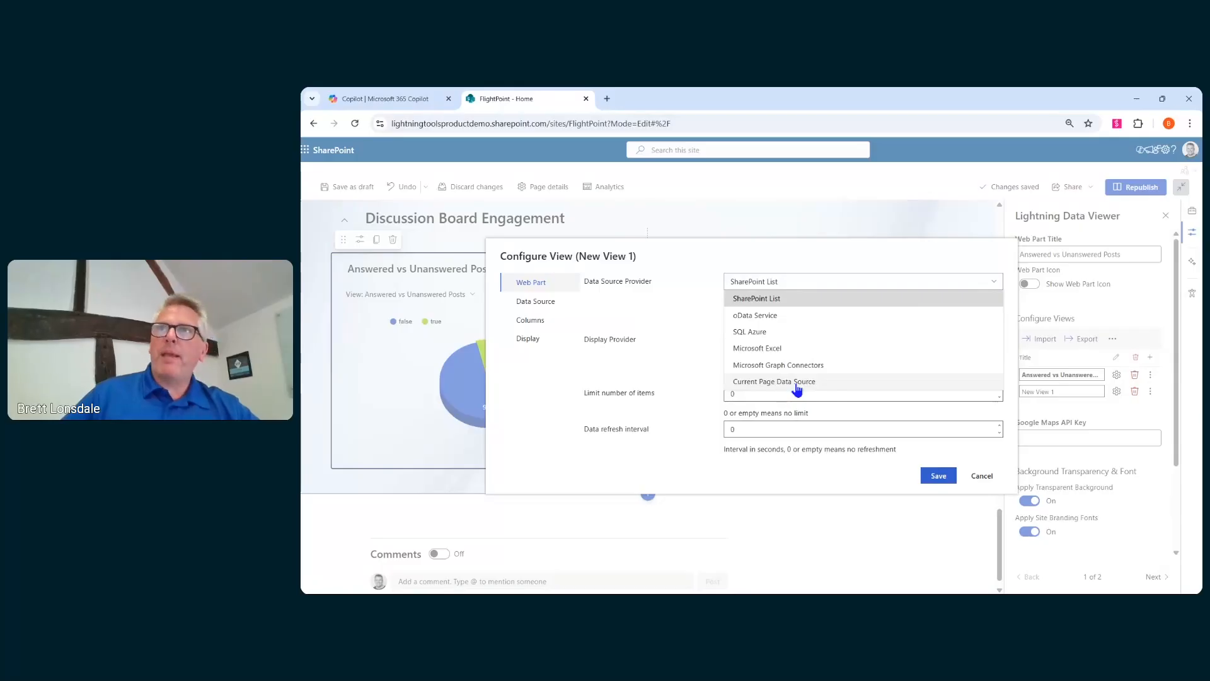
left_click(766, 300)
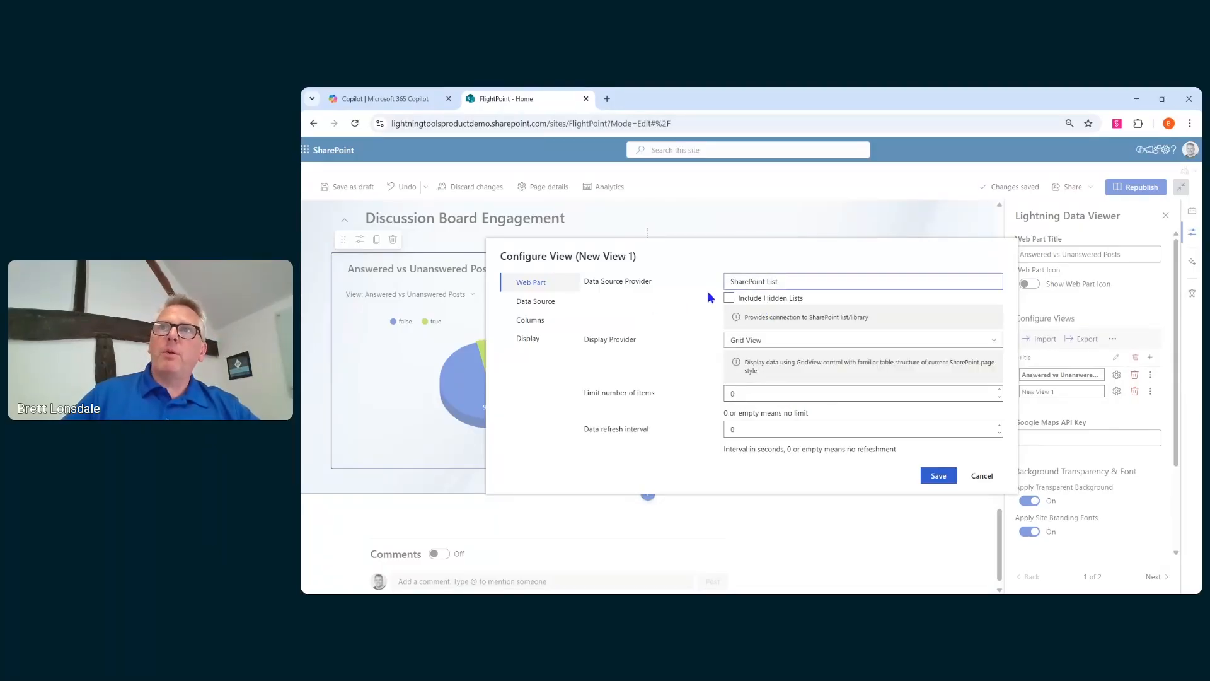
left_click(754, 341)
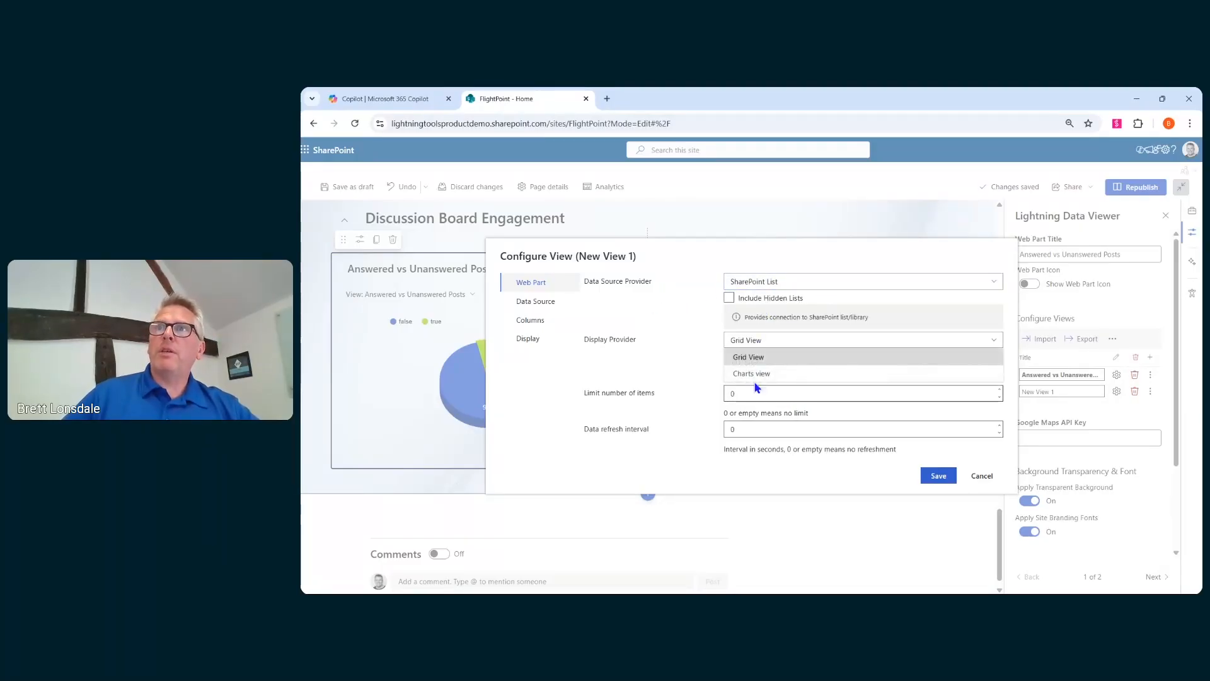
left_click(753, 375)
- Choose the FlightPoint site's SS_Posts list as the view's data source
left_click(534, 309)
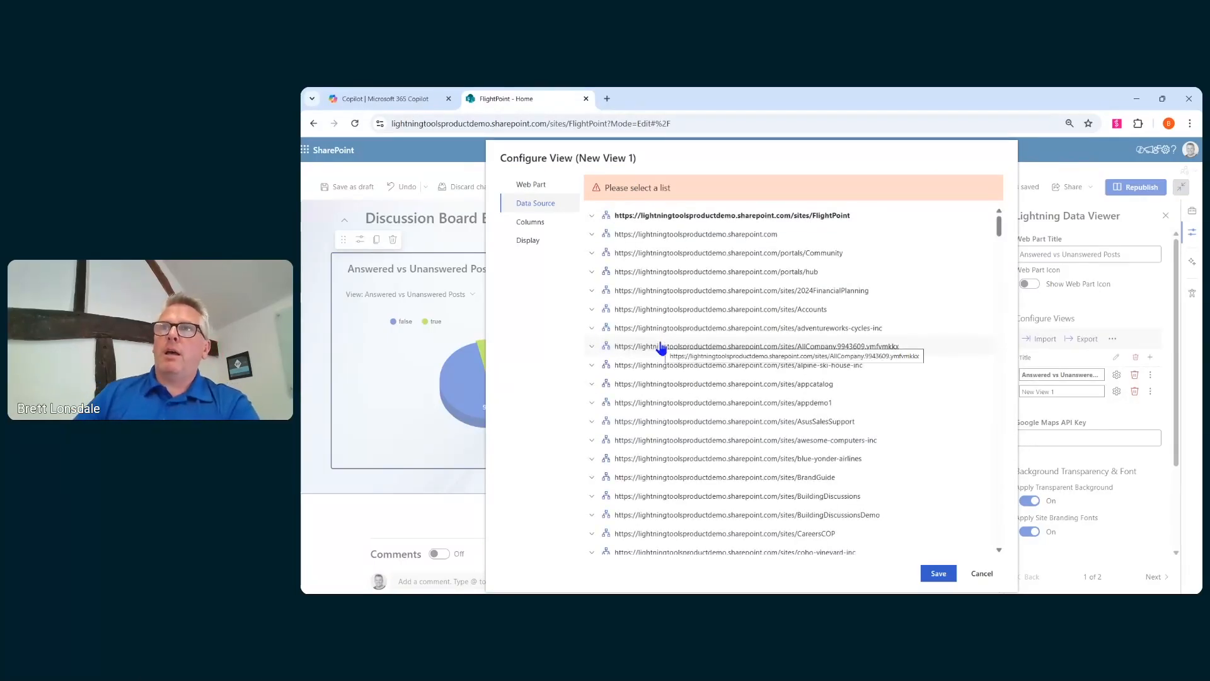
left_click(592, 221)
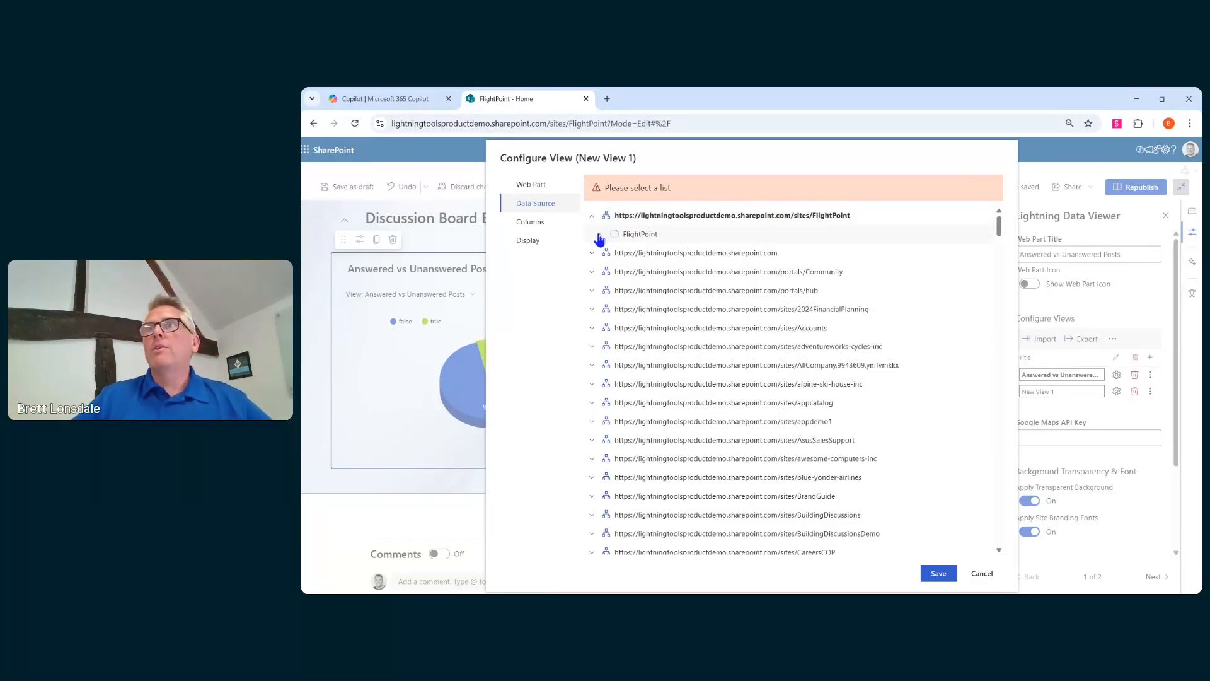
left_click(599, 236)
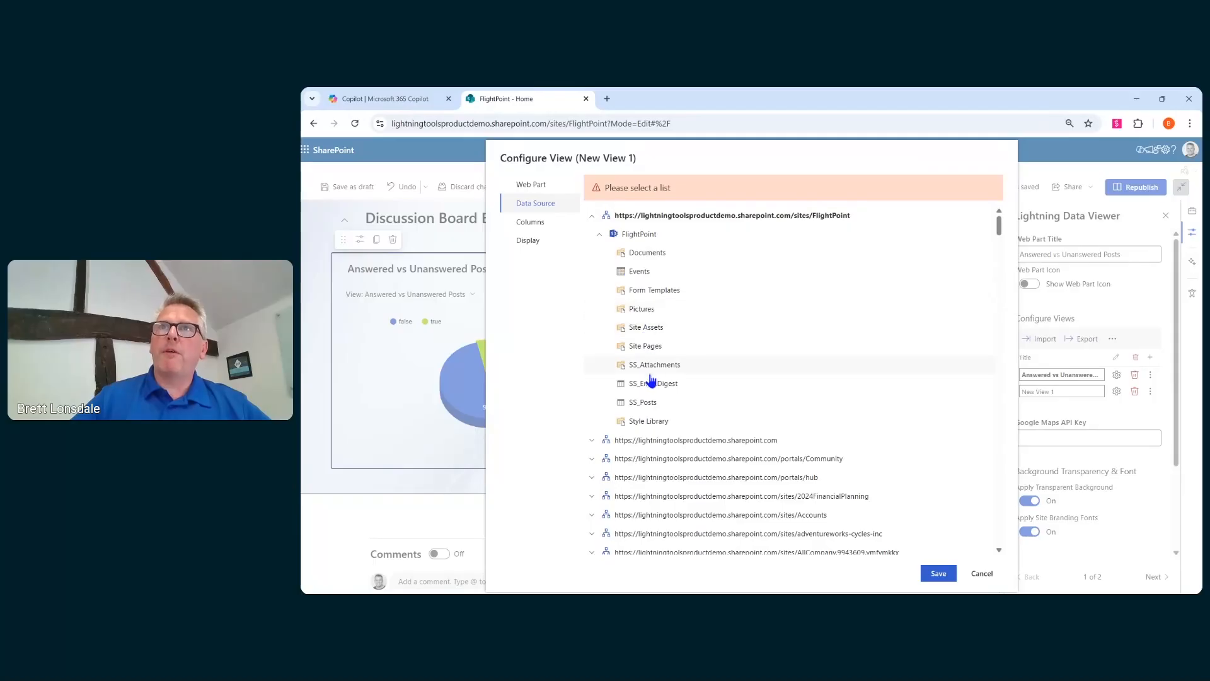
left_click(644, 404)
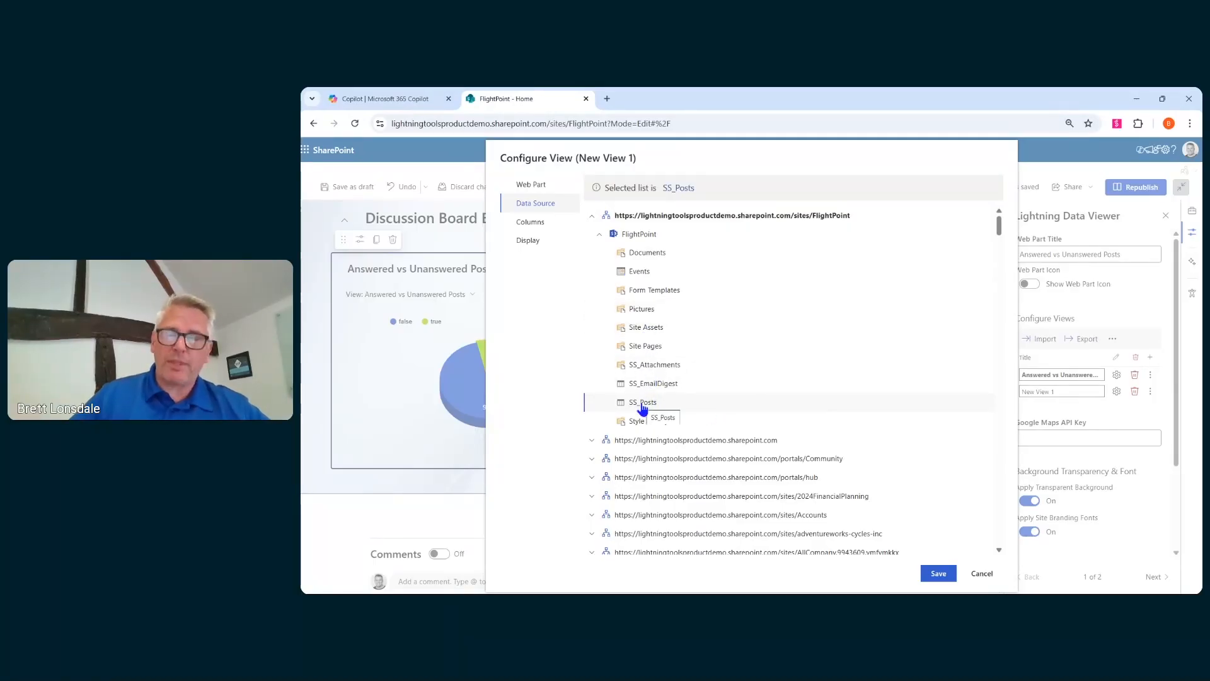
- Select the Answered column for the view from the list columns
left_click(535, 225)
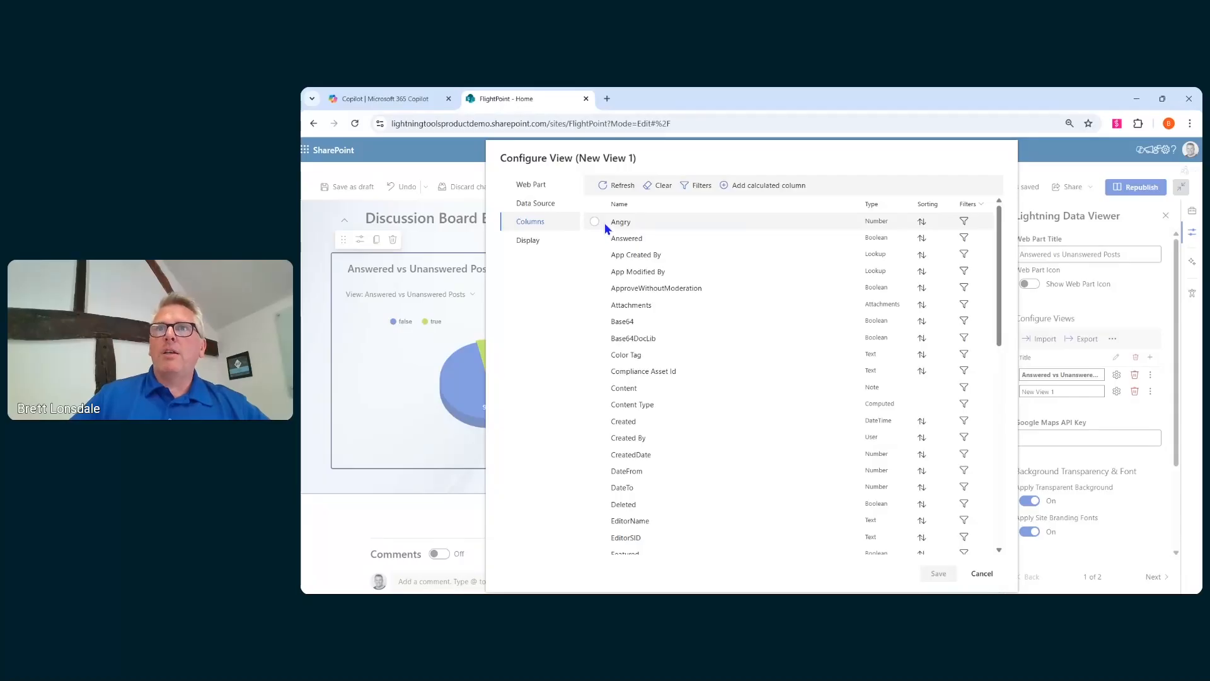
scroll(605, 365, "down", 3)
scroll(599, 459, "down", 5)
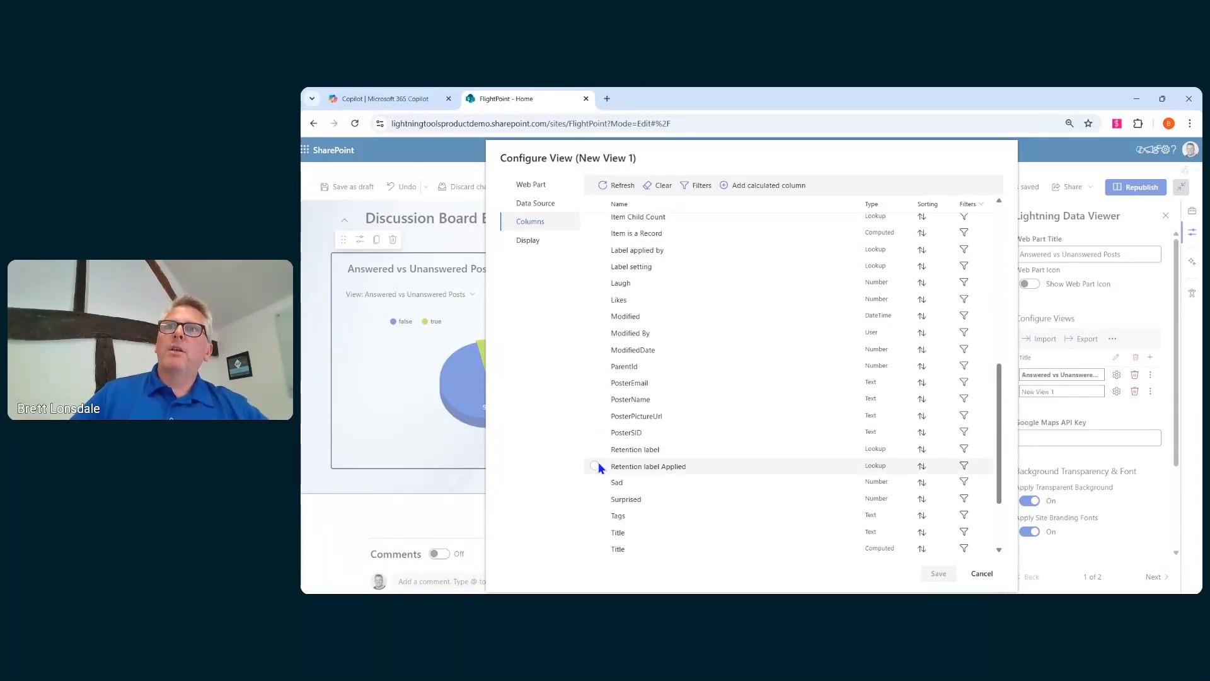
scroll(600, 453, "up", 8)
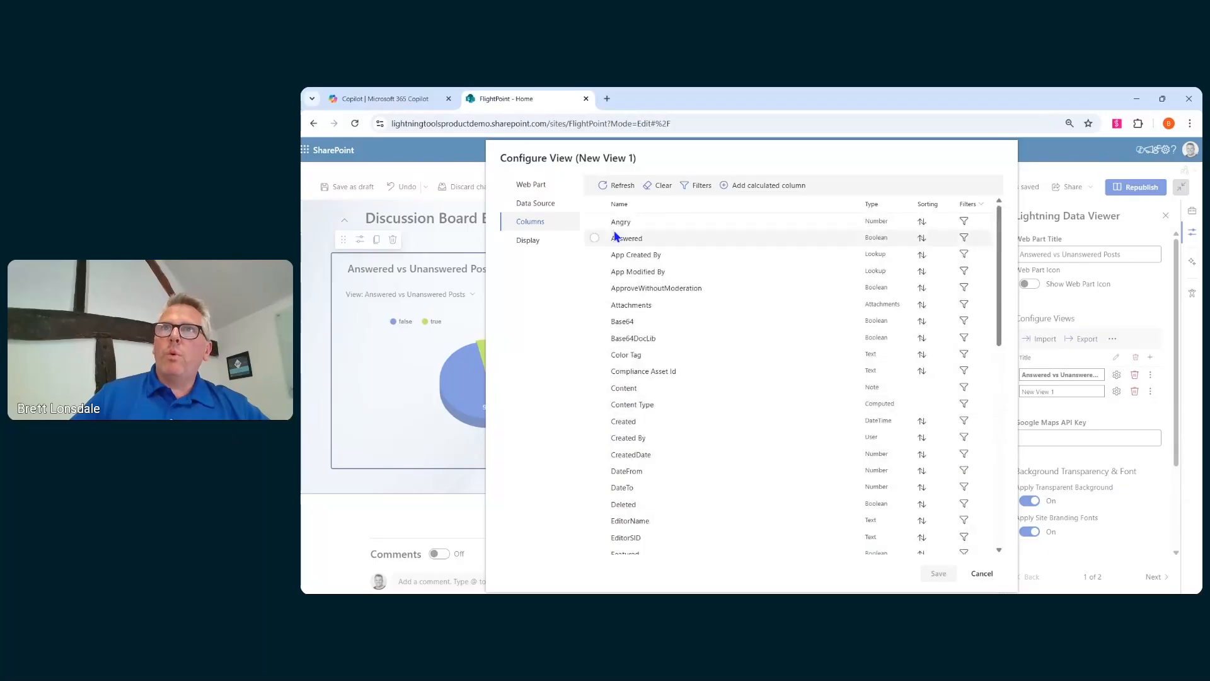
left_click(596, 238)
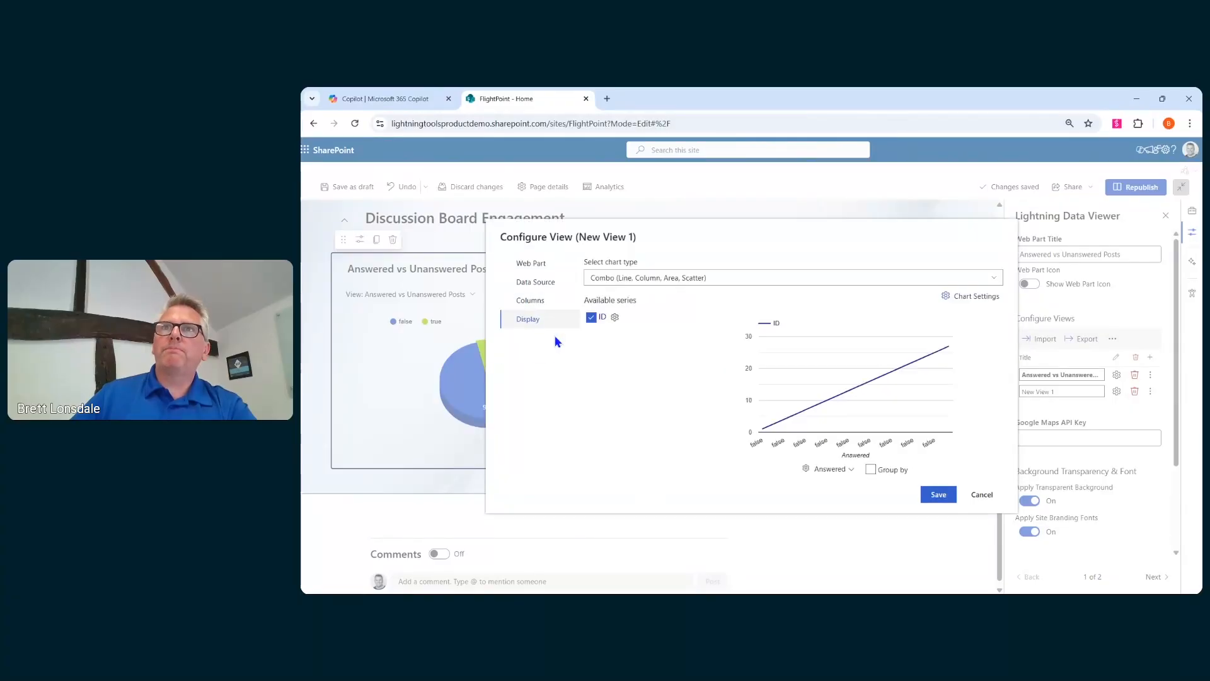
- Set the chart type to Pie & Donut and enable Group by
left_click(719, 278)
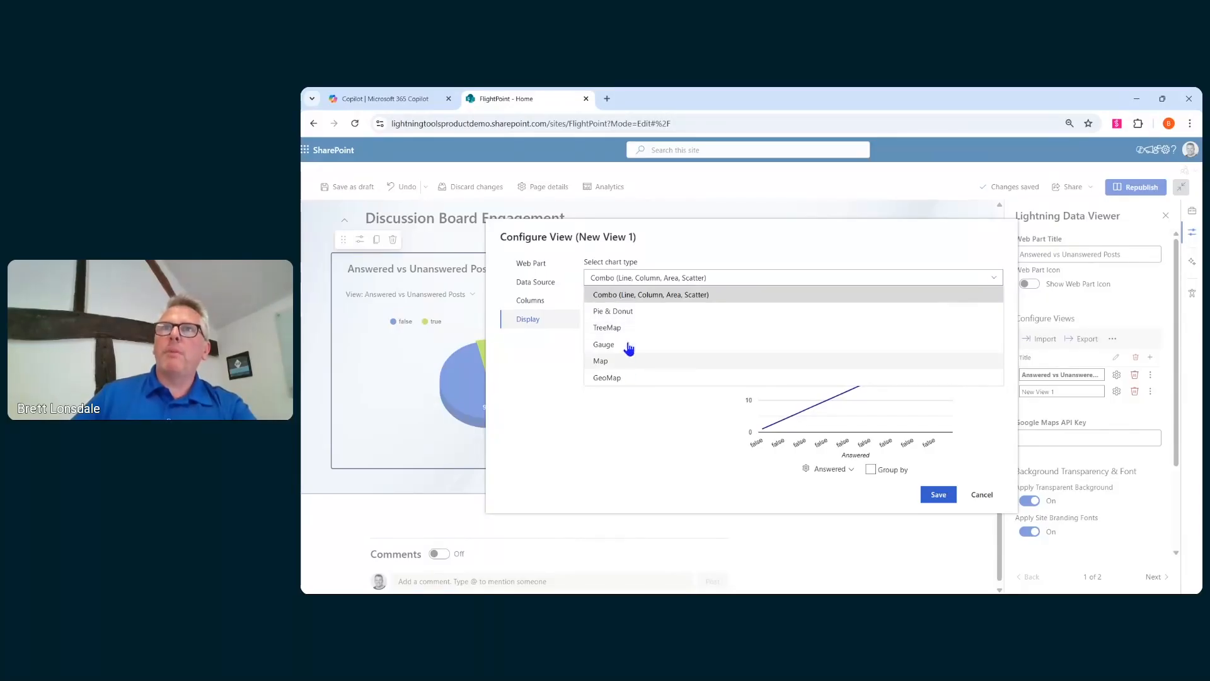
left_click(633, 319)
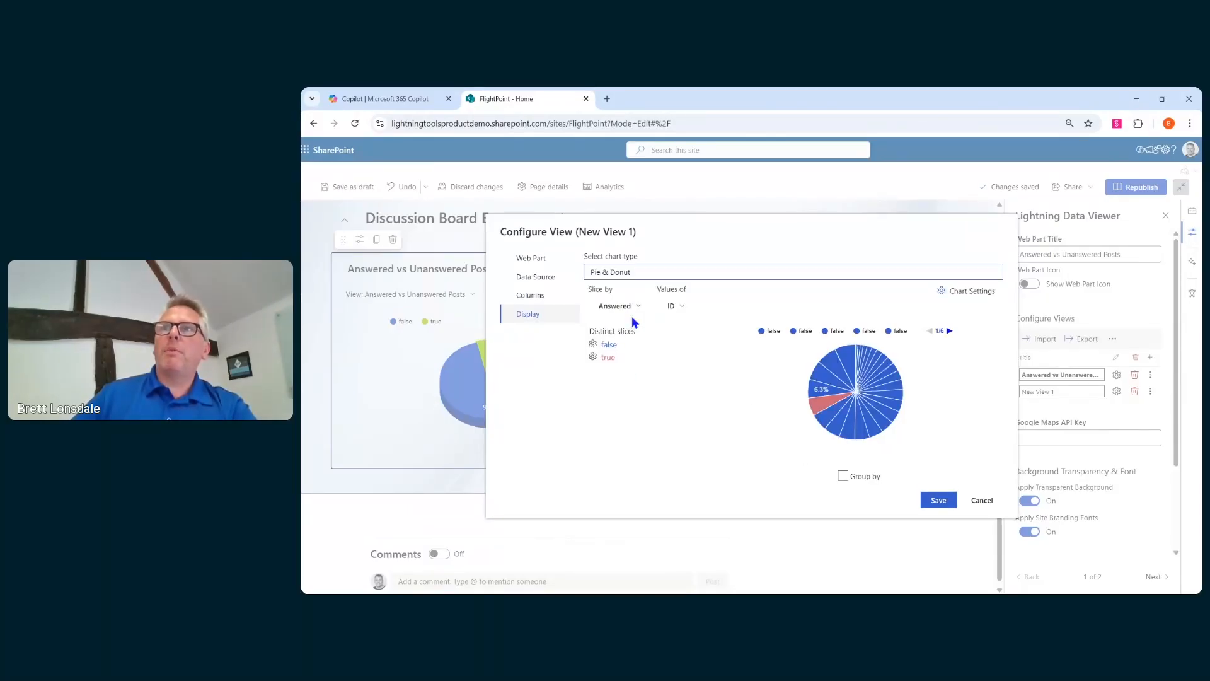
left_click(843, 476)
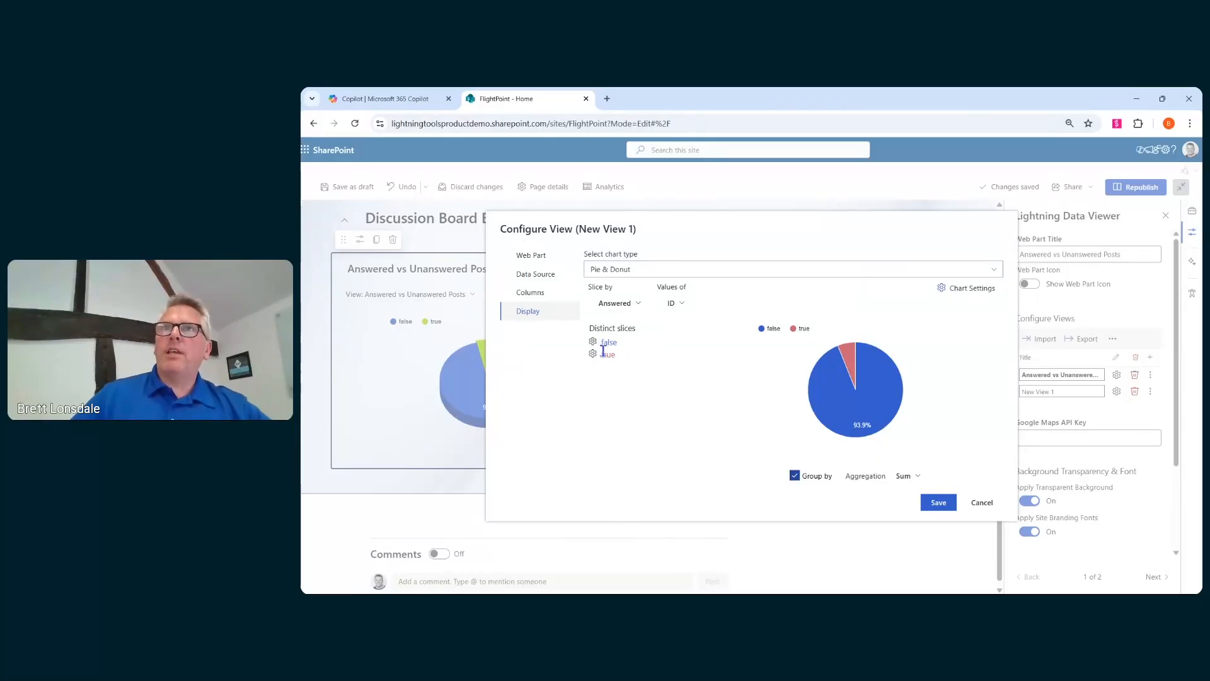
- Adjust the pie chart's settings to a donut with 3D off, then save the chart settings and the view
left_click(943, 287)
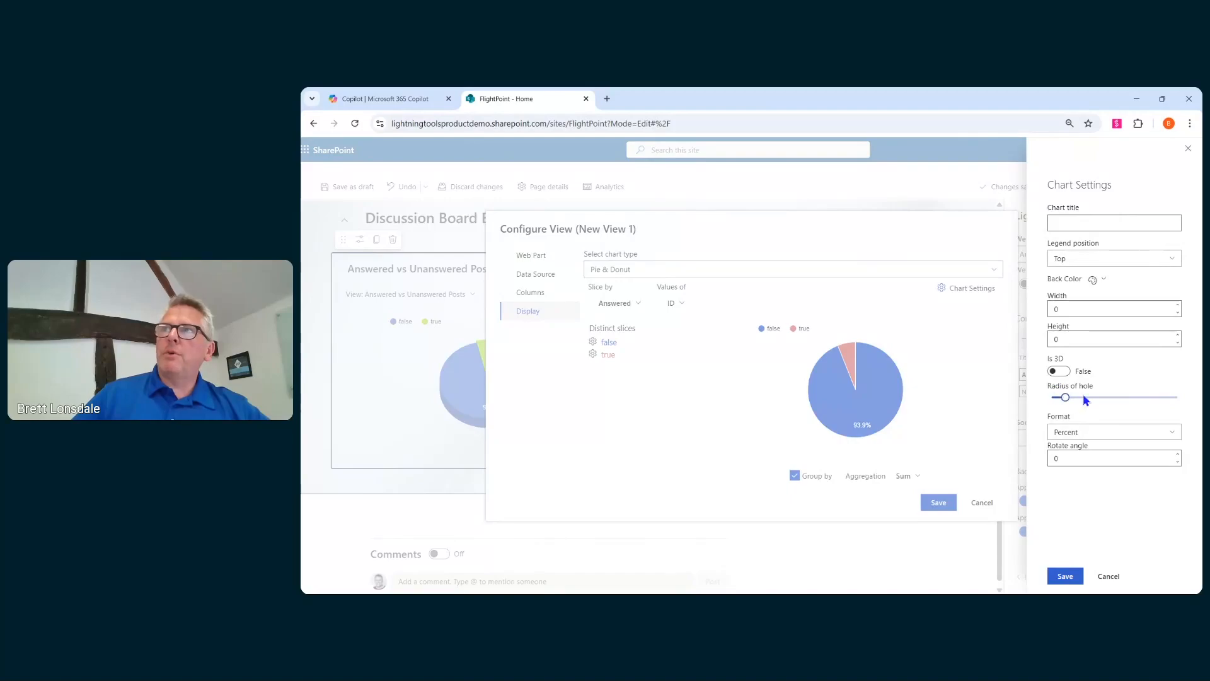
left_click(1059, 372)
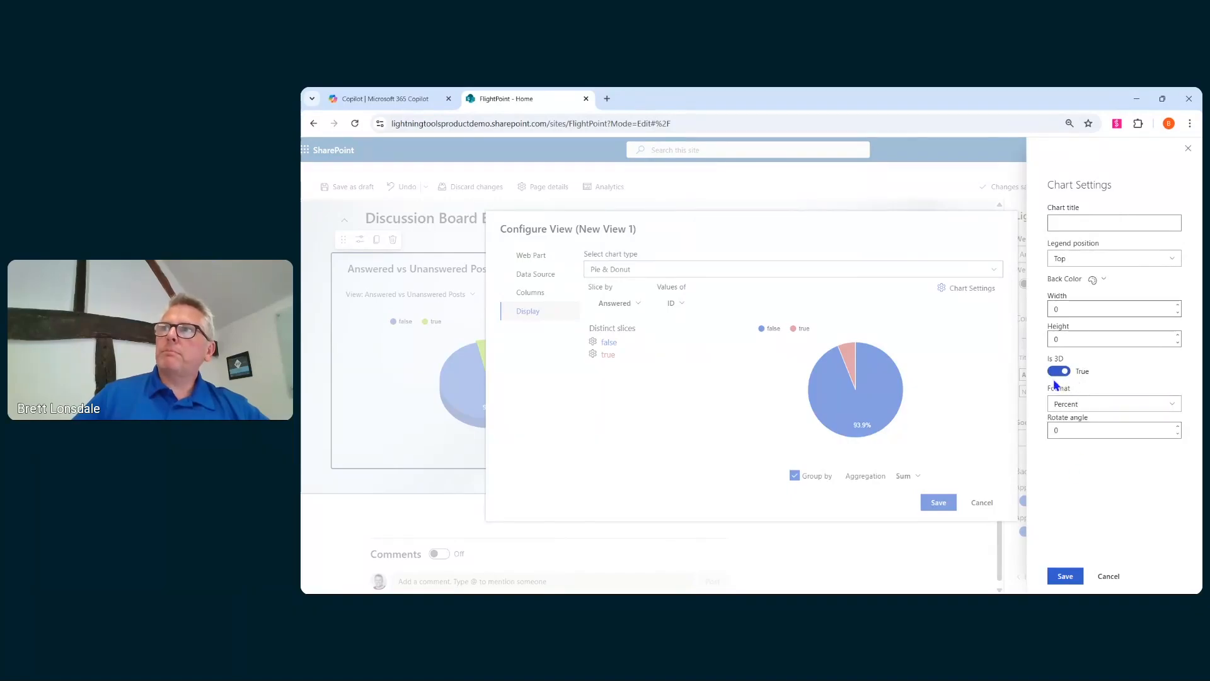
left_click(1059, 372)
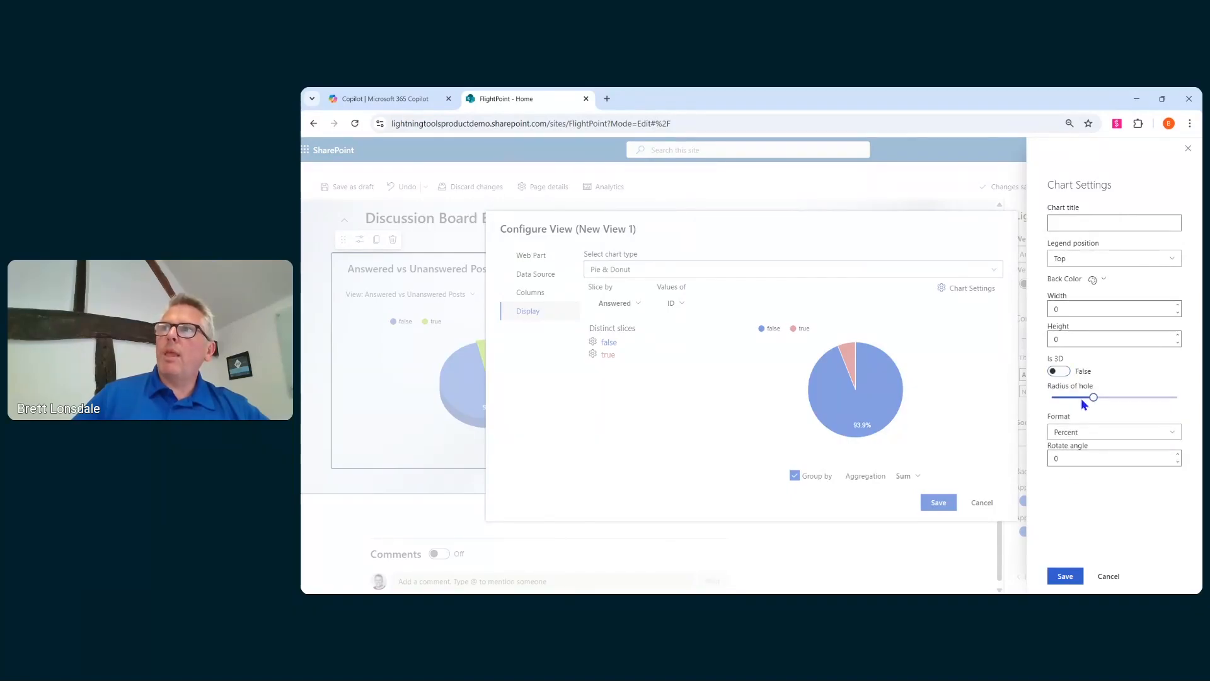
left_click(1066, 576)
left_click(945, 507)
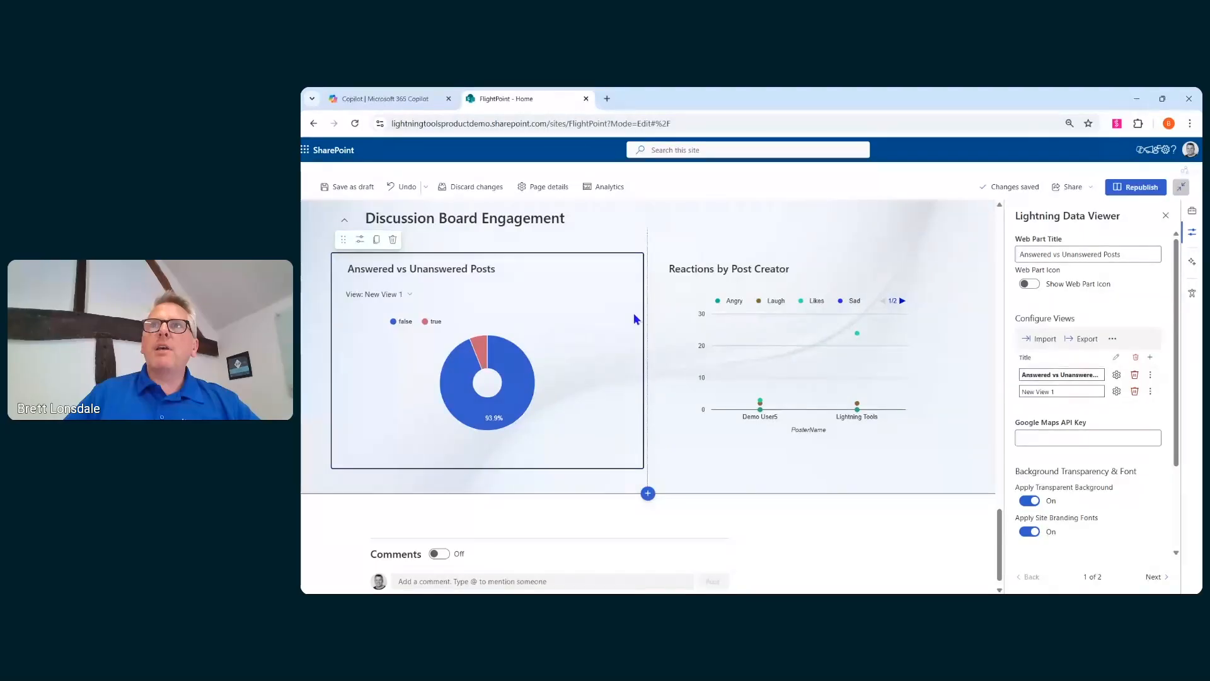
- Add a new section below the Discussion Board Engagement section and apply a background image to it
scroll(626, 344, "up", 2)
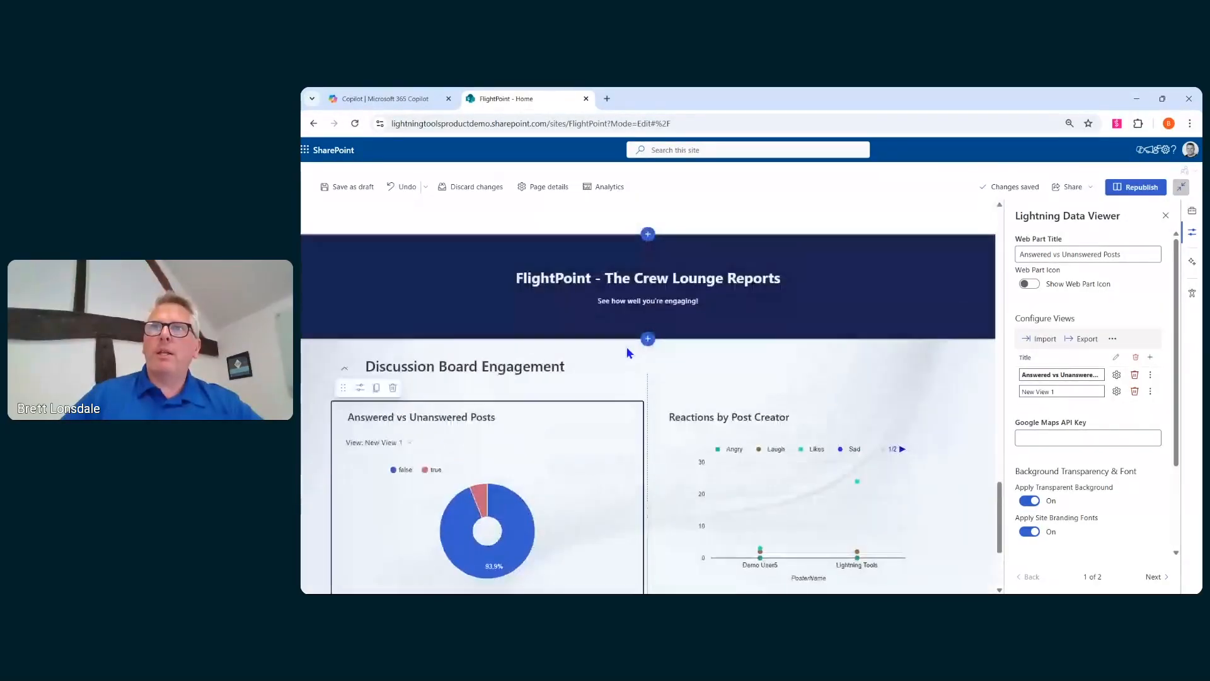
scroll(637, 391, "down", 2)
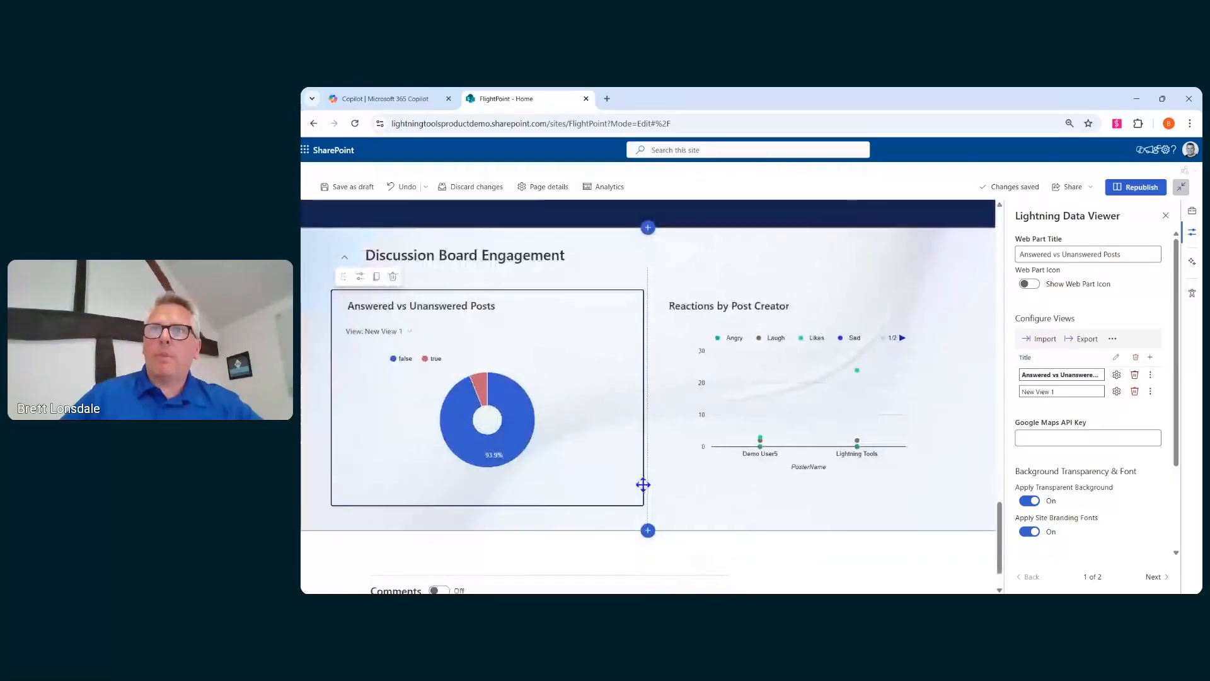
scroll(648, 529, "down", 1)
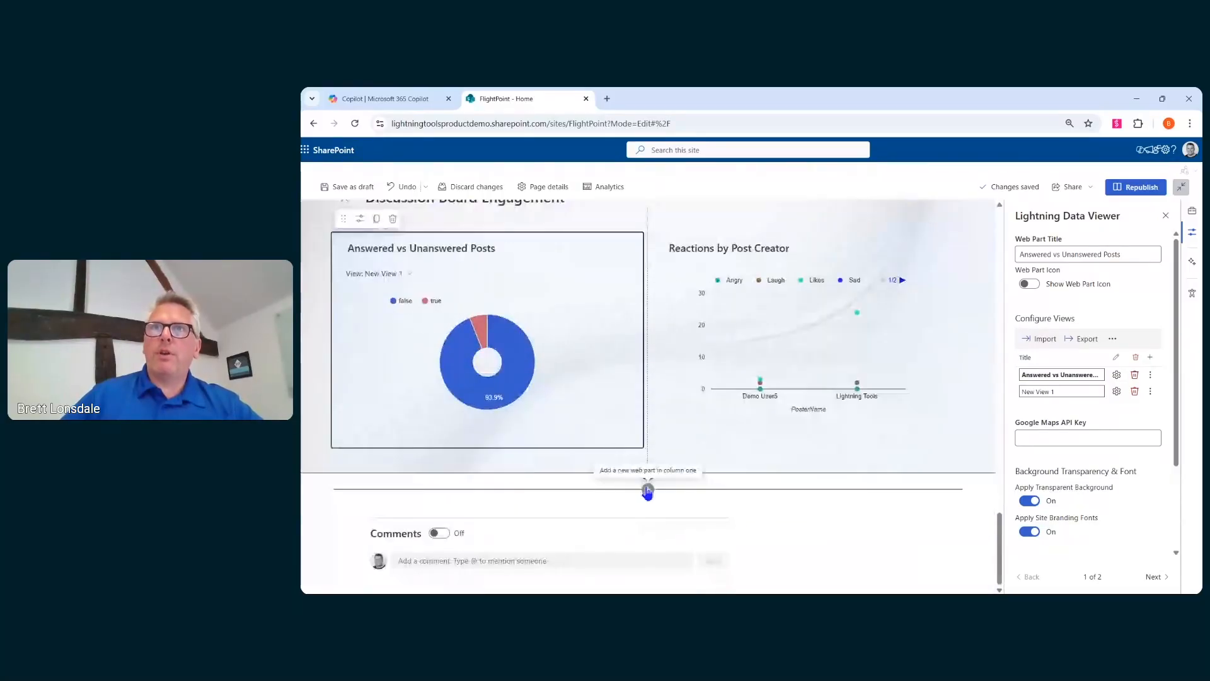
left_click(647, 490)
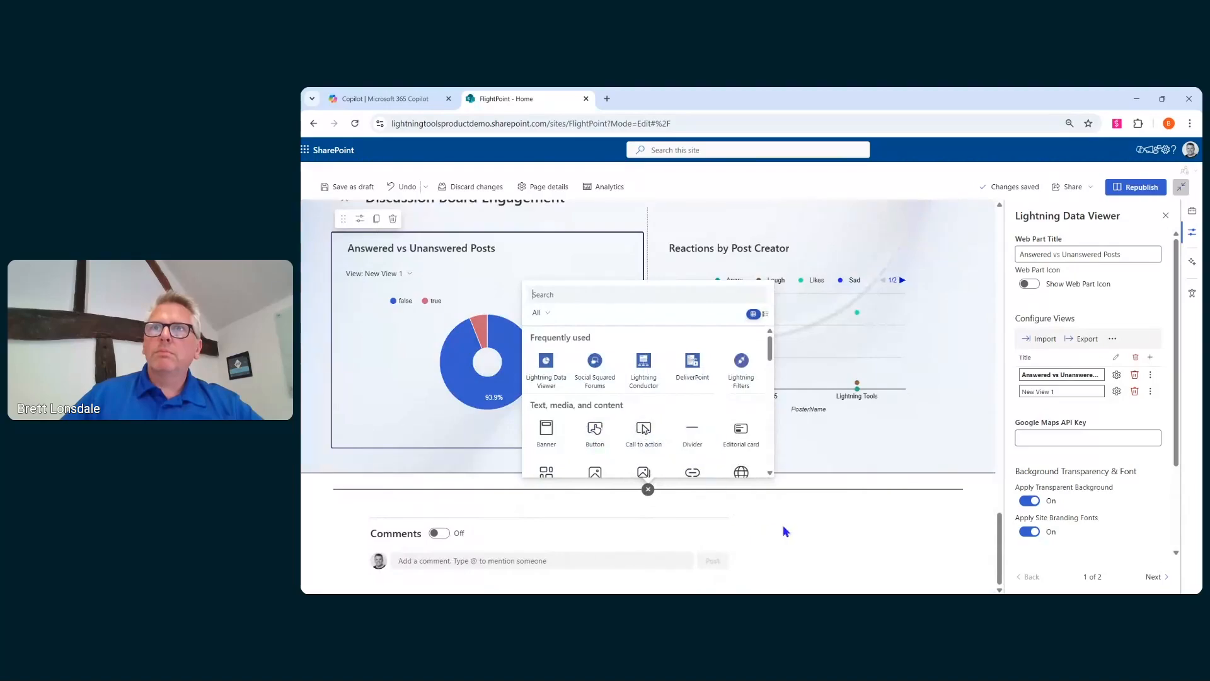
left_click(711, 503)
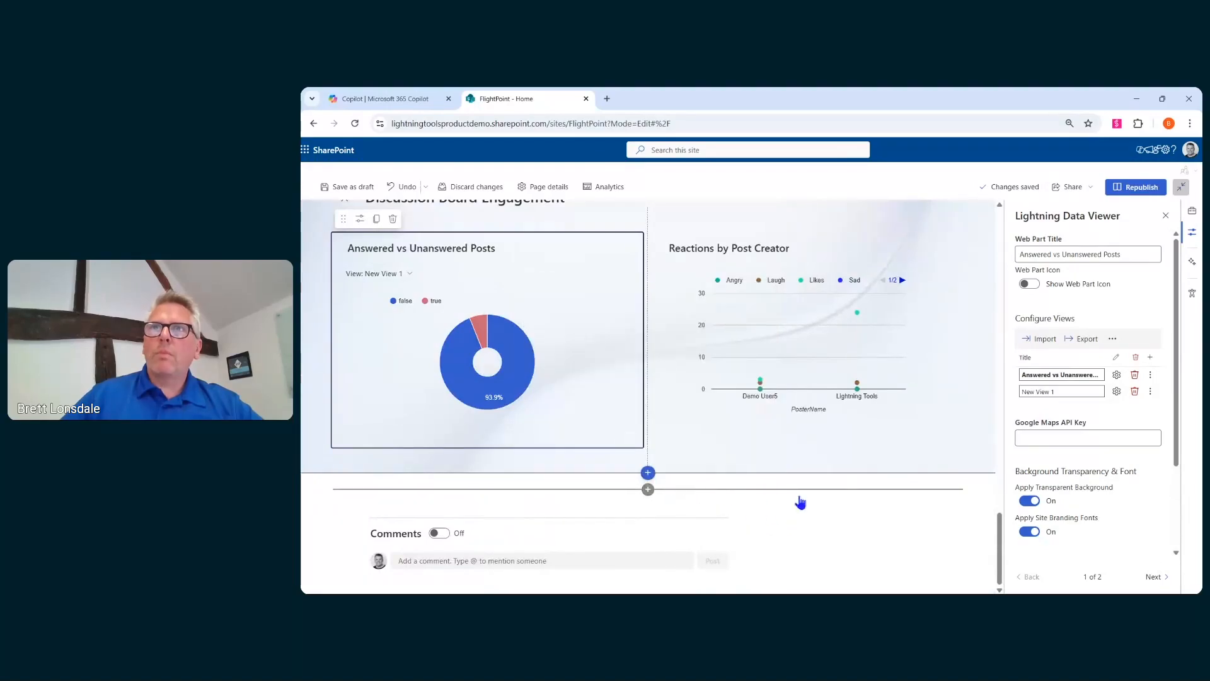
left_click(649, 473)
left_click(648, 353)
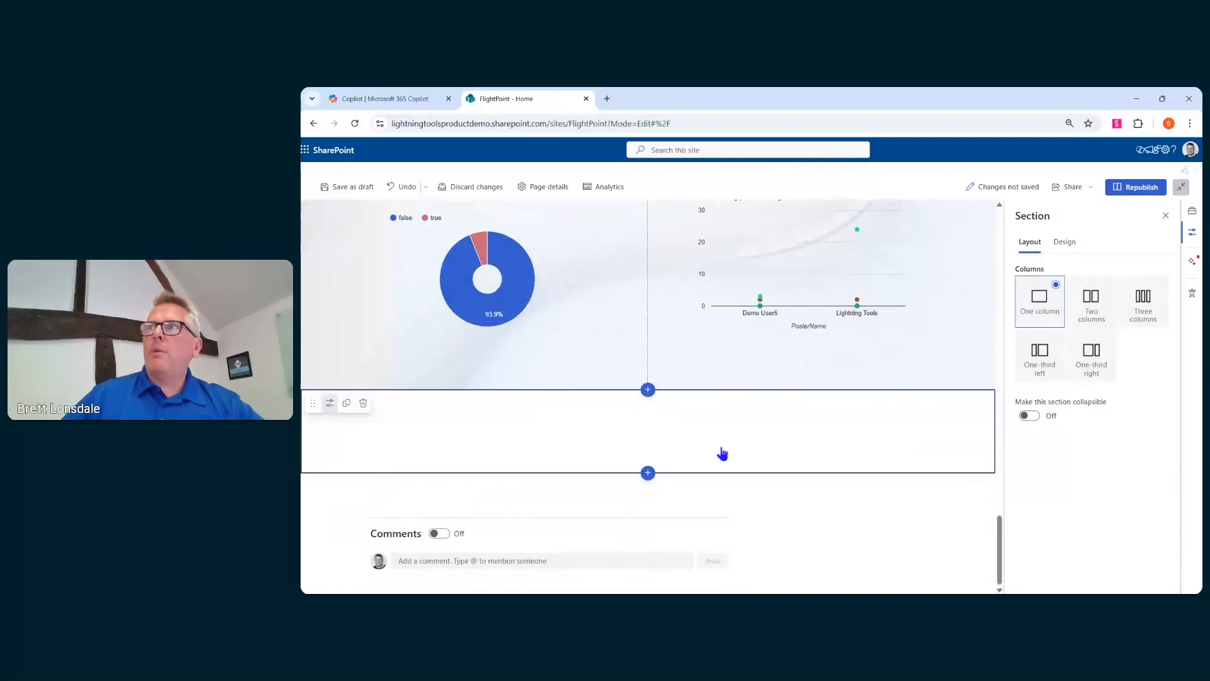
left_click(1064, 242)
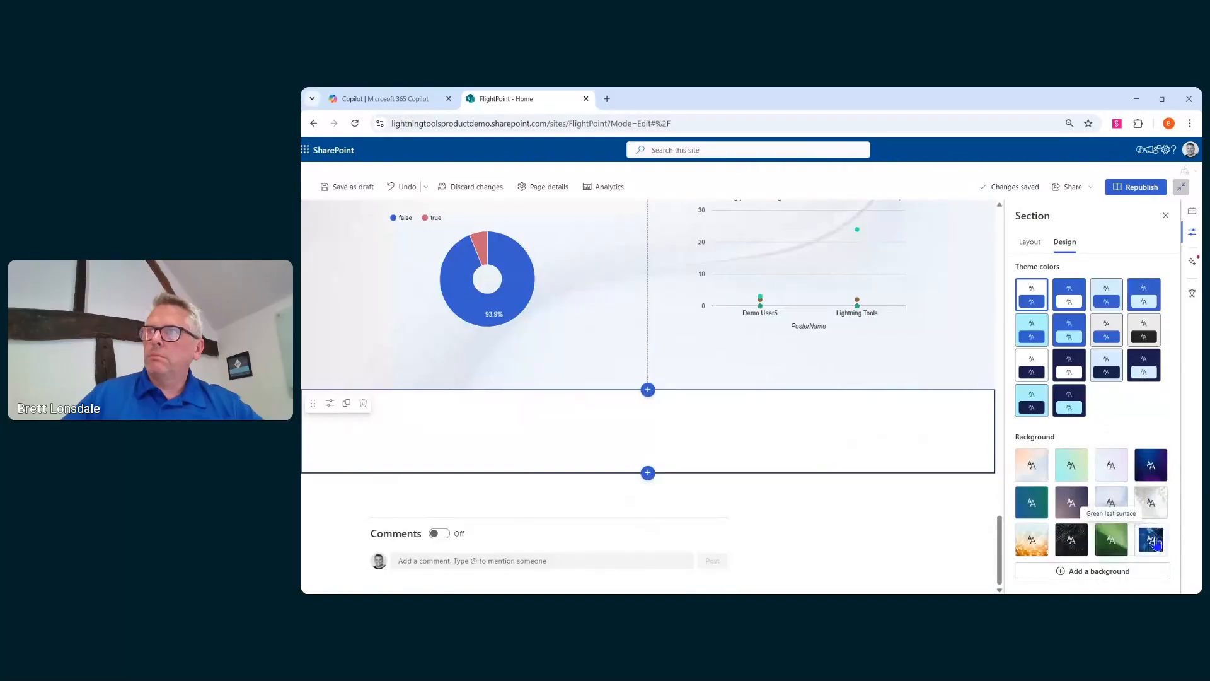
left_click(1147, 501)
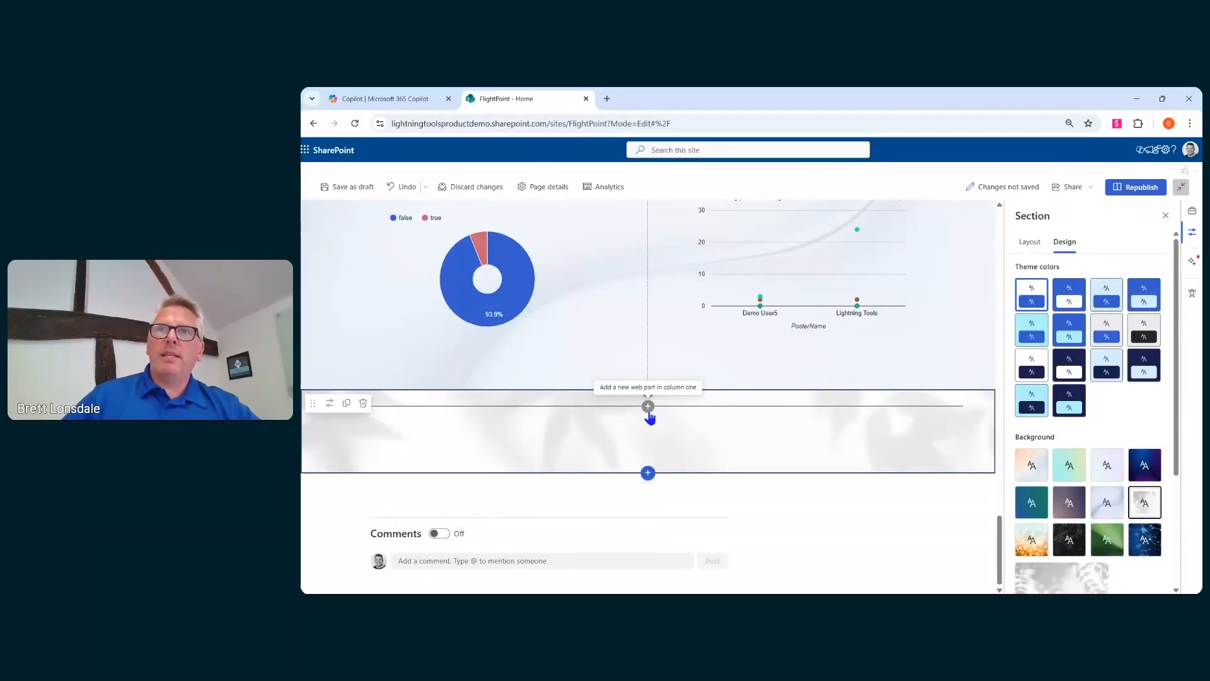
- Insert a Lightning Data Viewer web part into the new section and turn on Apply Transparent Background
left_click(648, 406)
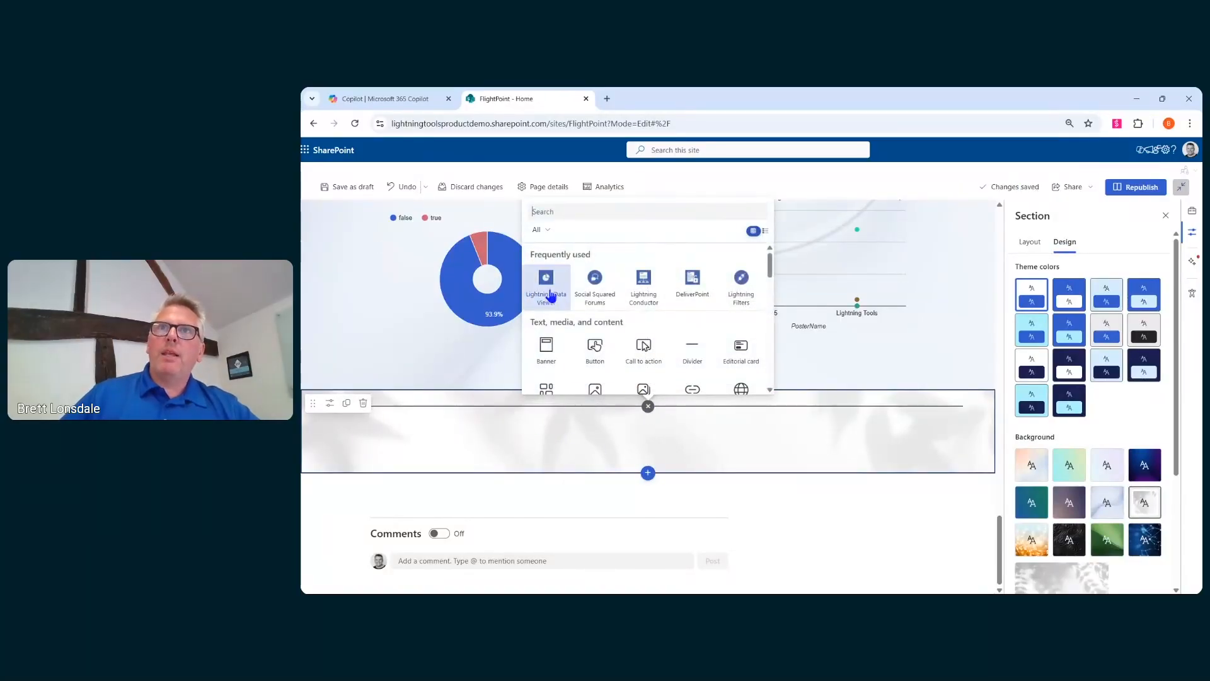
left_click(546, 287)
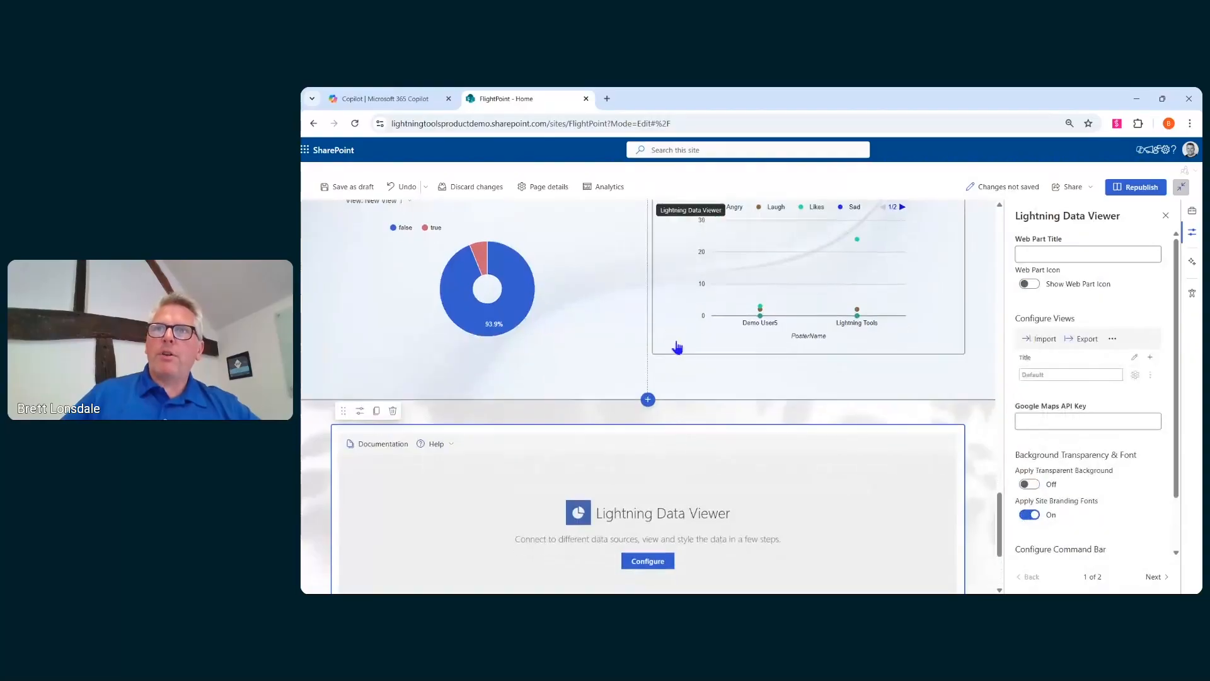
left_click(1030, 484)
- Configure the Default view with Microsoft Excel as data source provider and Charts view as display provider
left_click(646, 400)
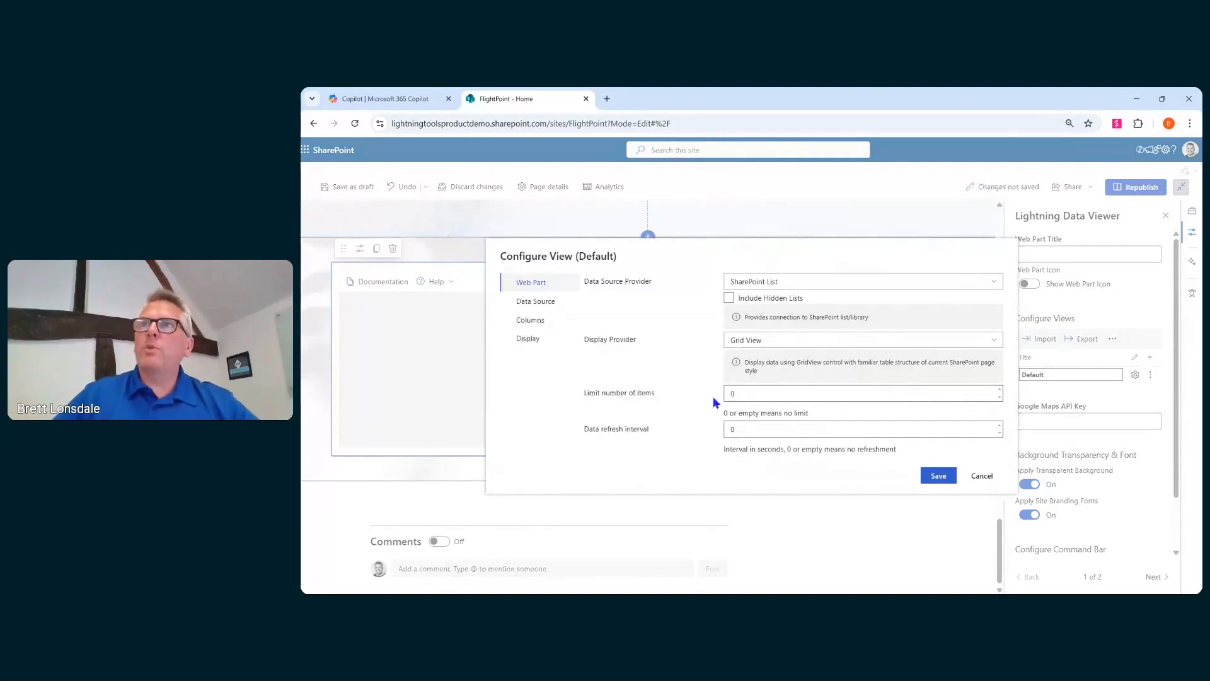
left_click(807, 287)
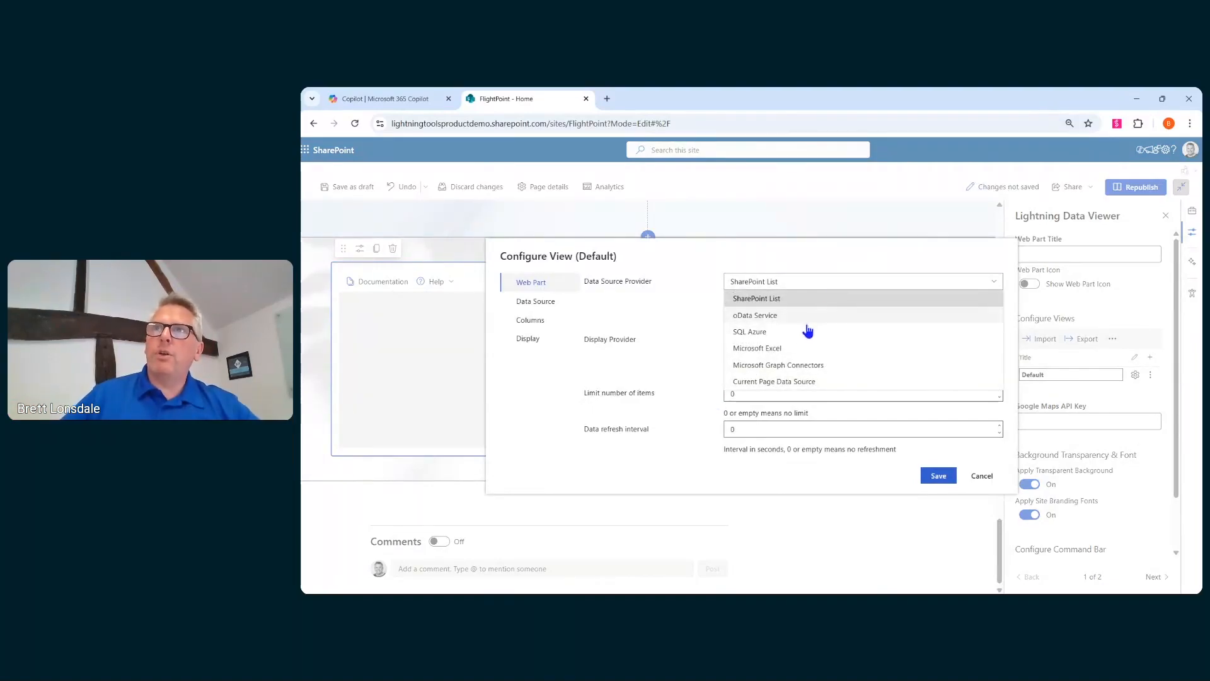
left_click(801, 348)
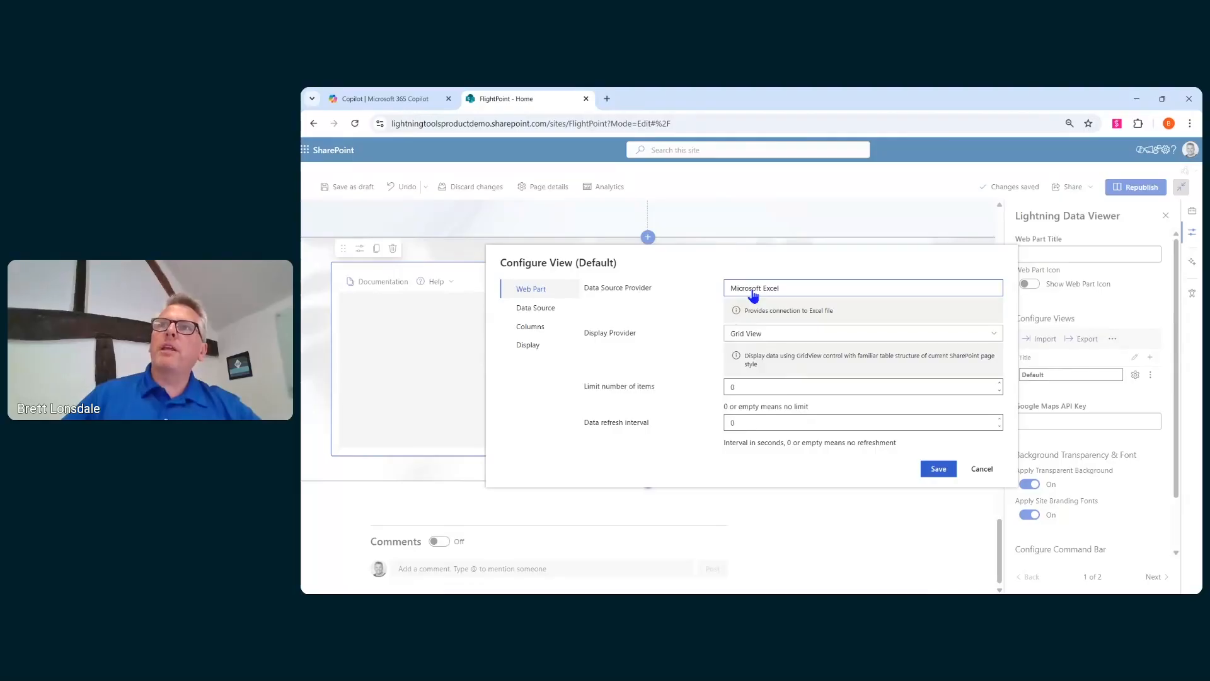
left_click(782, 334)
left_click(769, 370)
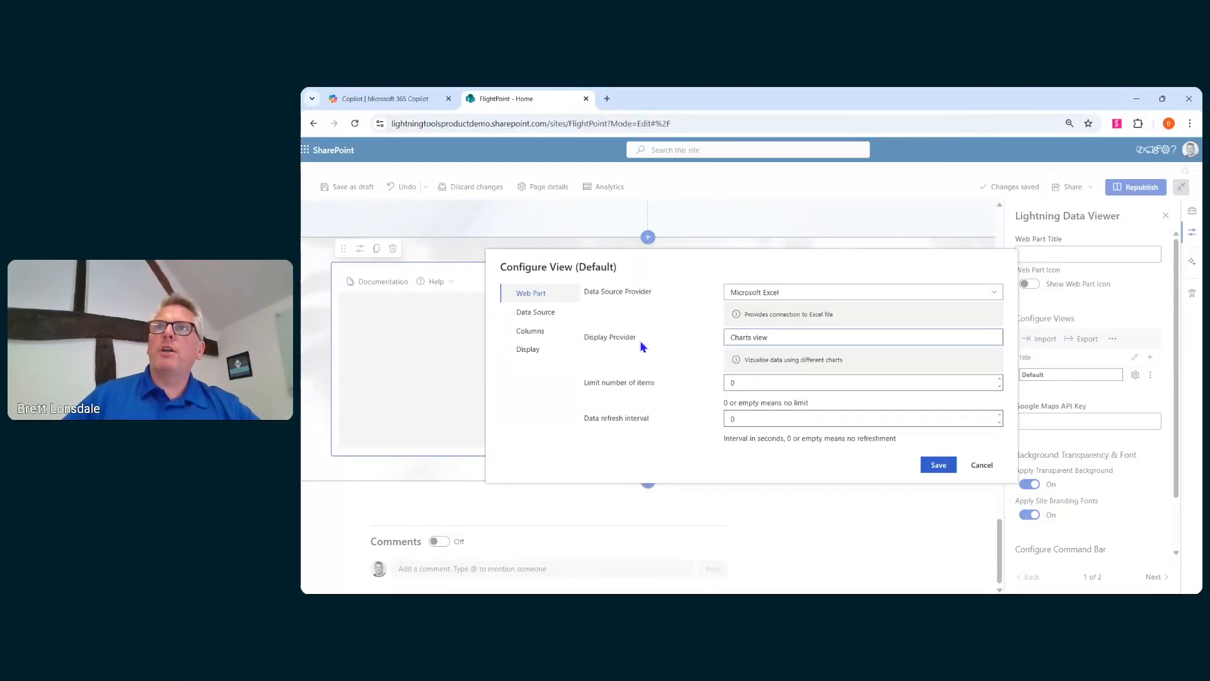
- Choose the FlightPoint_Thursday_Flight Excel file's Sheet1 in the FlightPoint Documents library as the data source
left_click(570, 319)
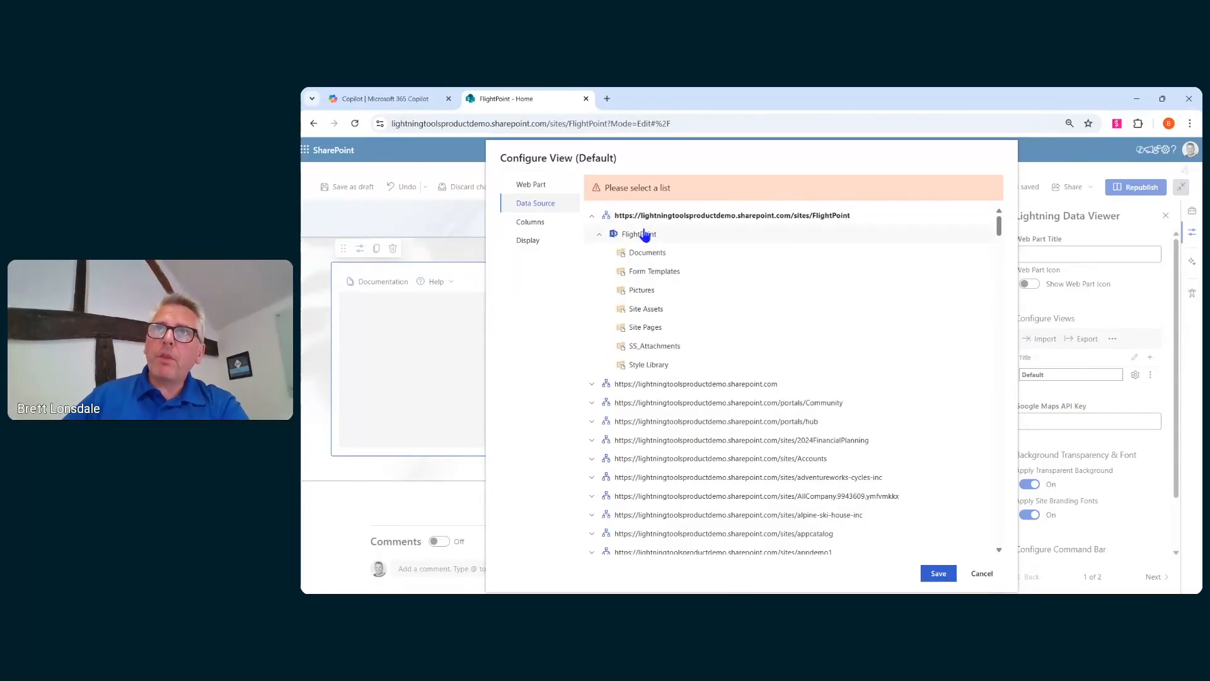
left_click(644, 253)
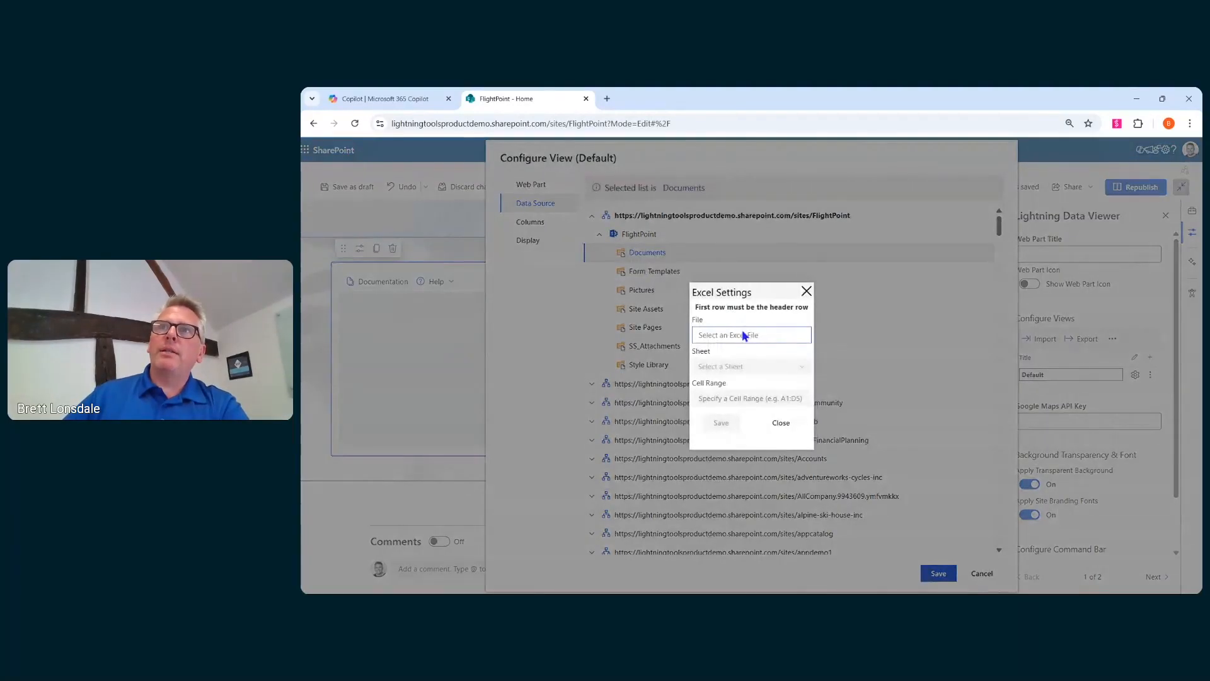
left_click(743, 335)
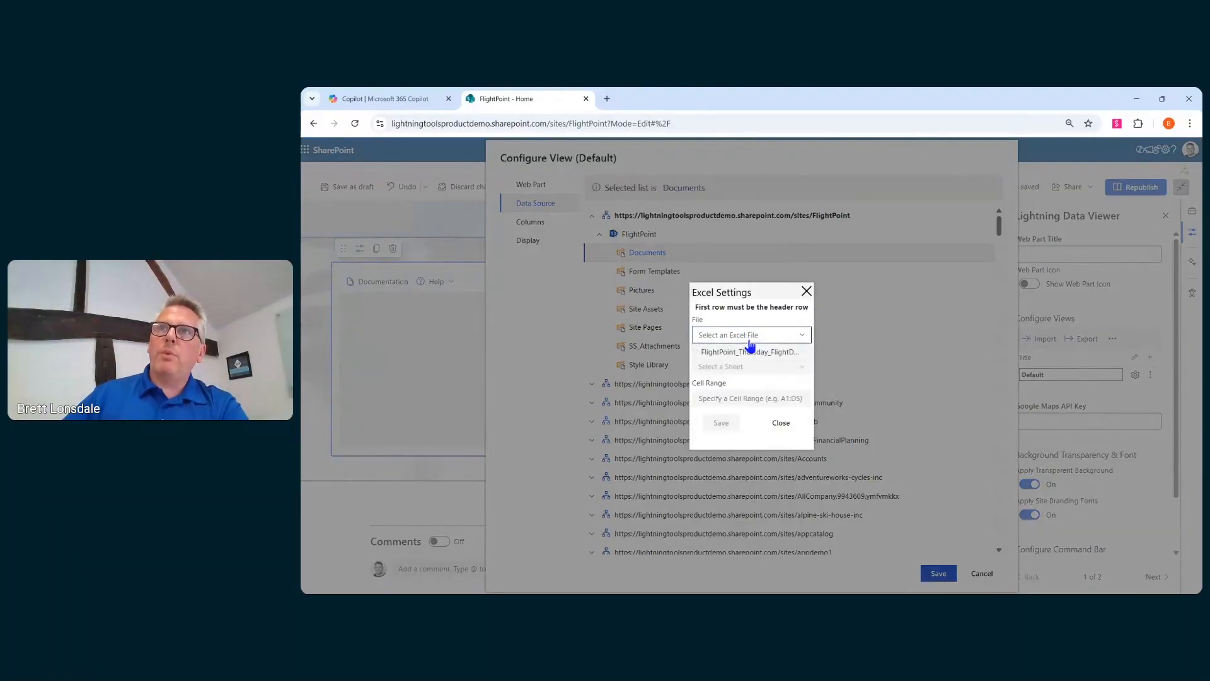
left_click(771, 353)
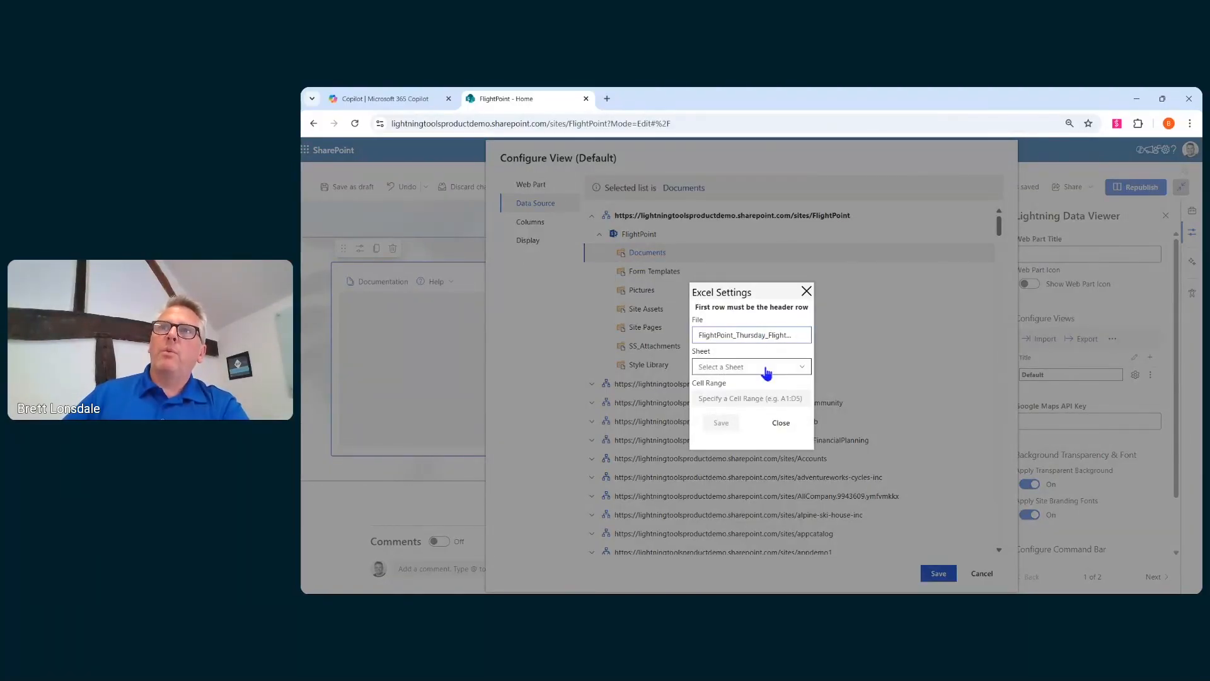
left_click(766, 369)
left_click(726, 384)
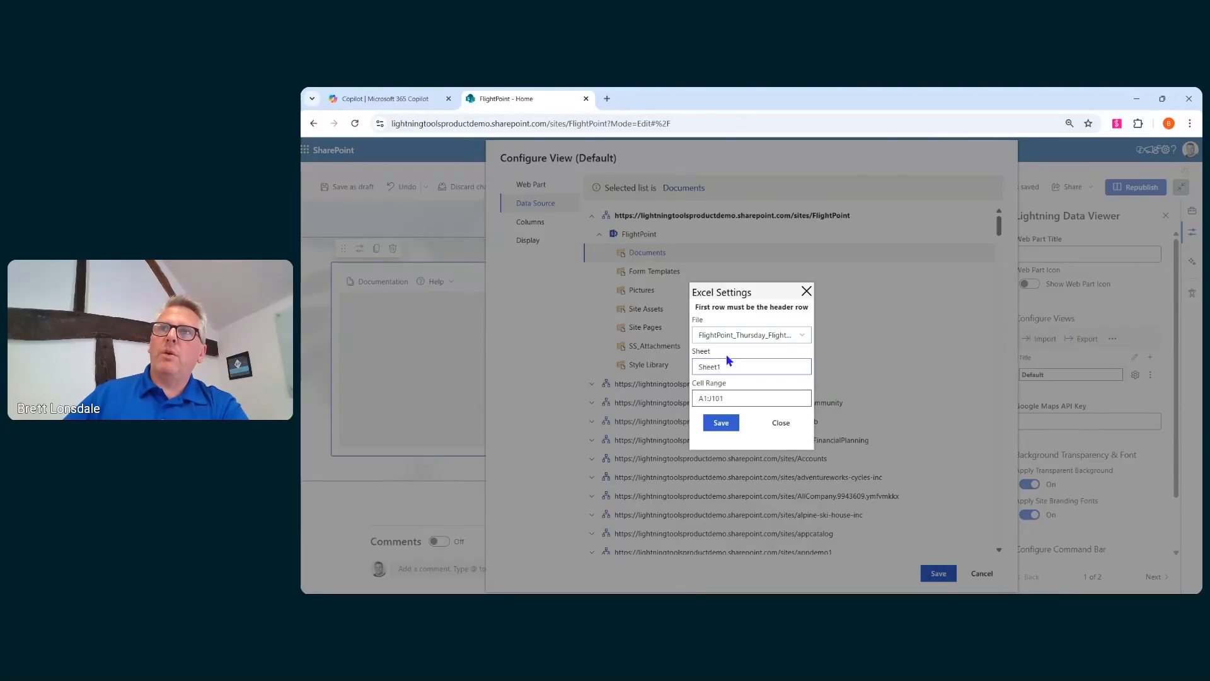
left_click(720, 426)
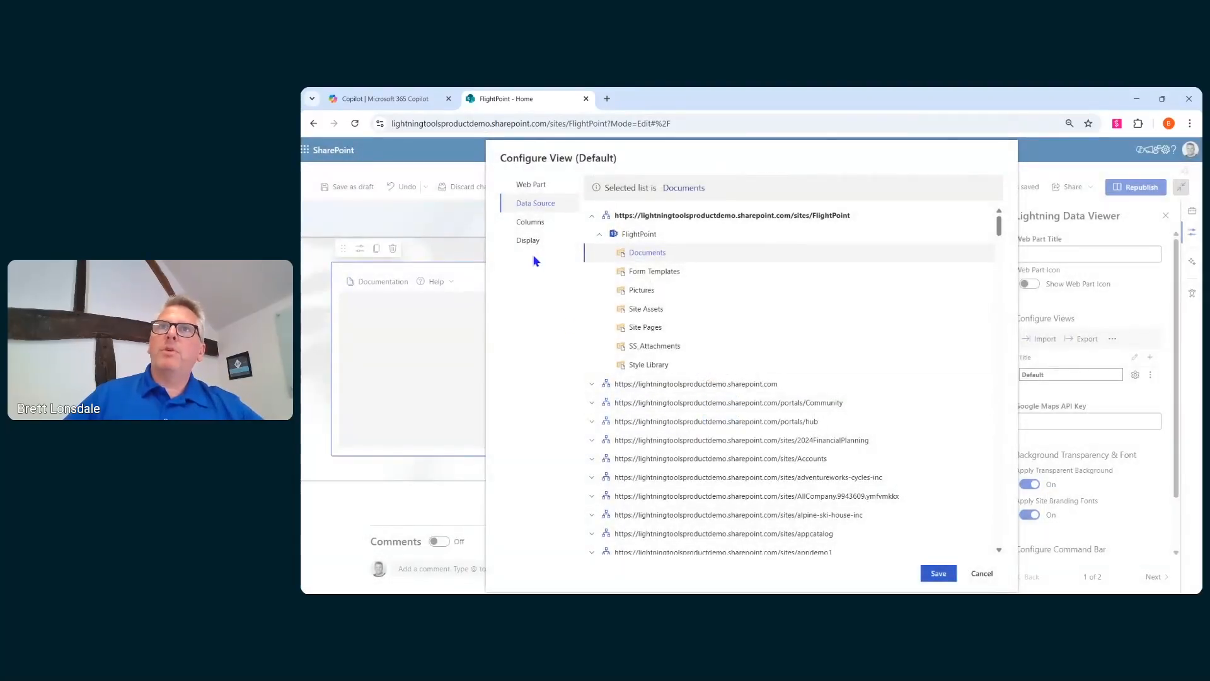
- Select the Airline, Delay (min) and Passenger Count columns for the view
left_click(531, 222)
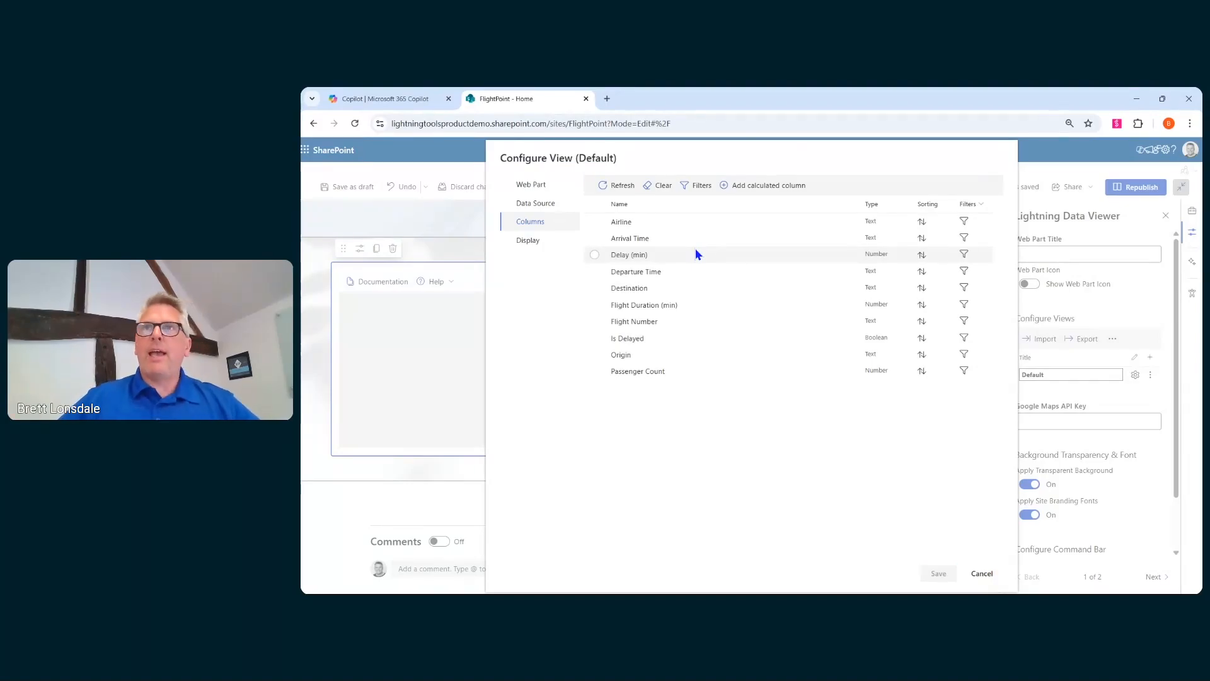
left_click(599, 223)
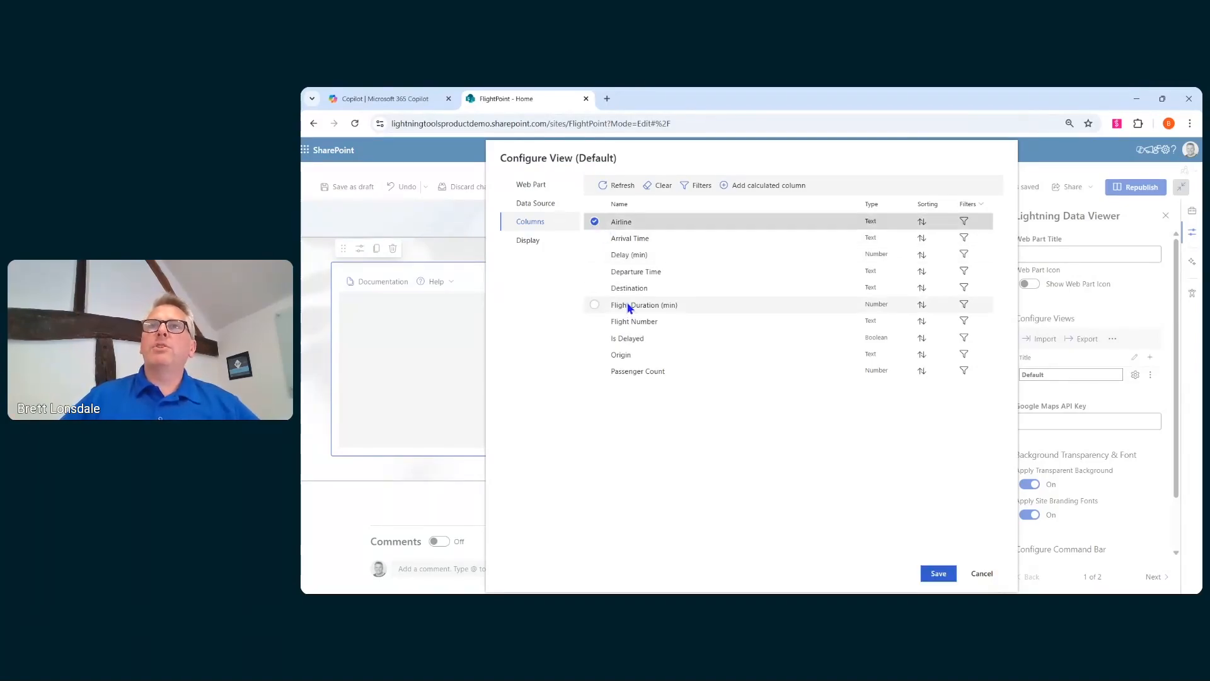
left_click(604, 255)
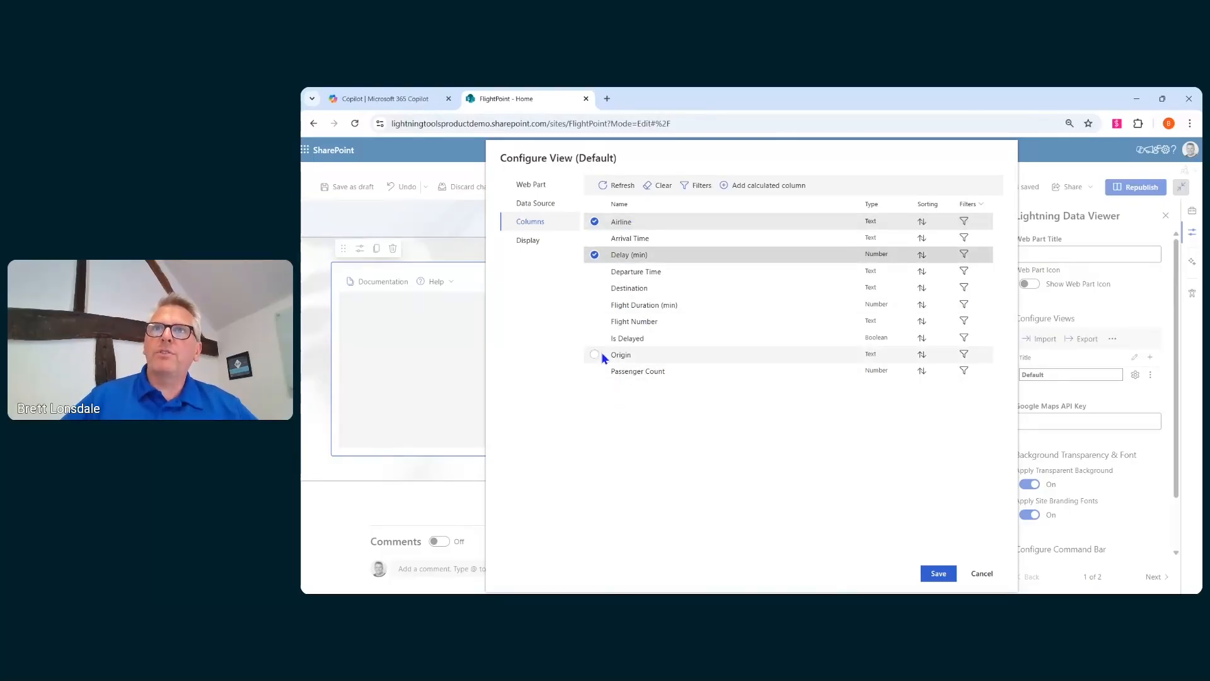
left_click(604, 372)
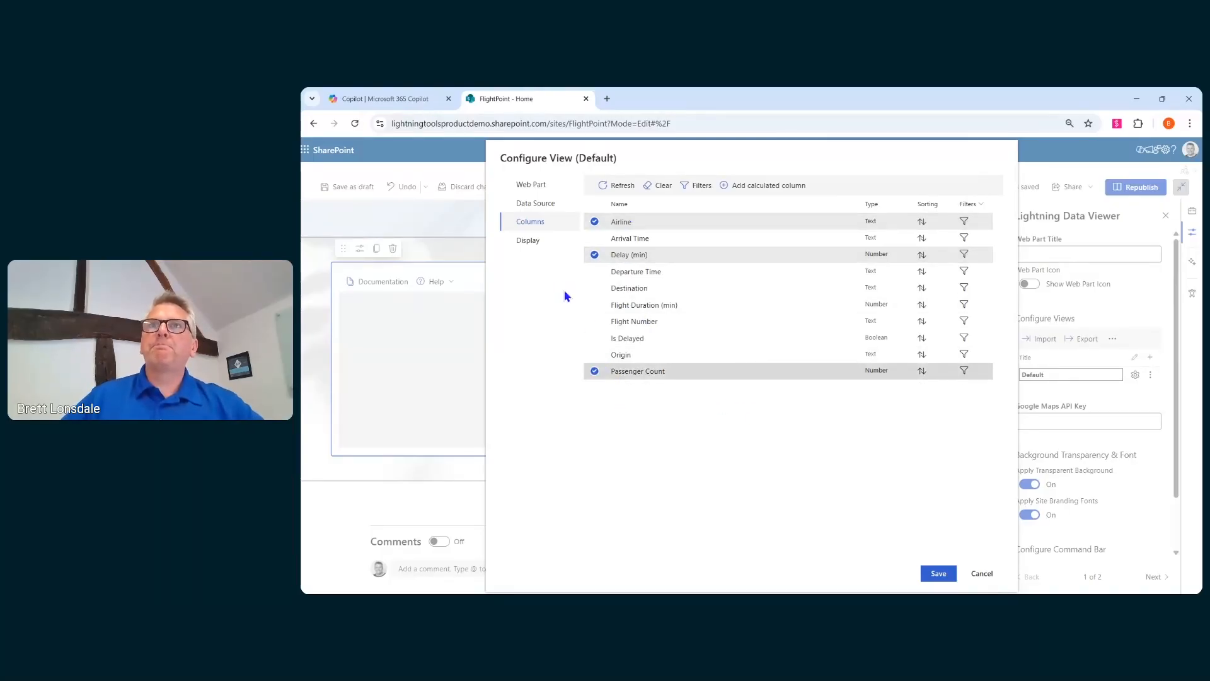
- Open the view's display settings and enable Group by for the Combo chart grouped by Airline
left_click(530, 242)
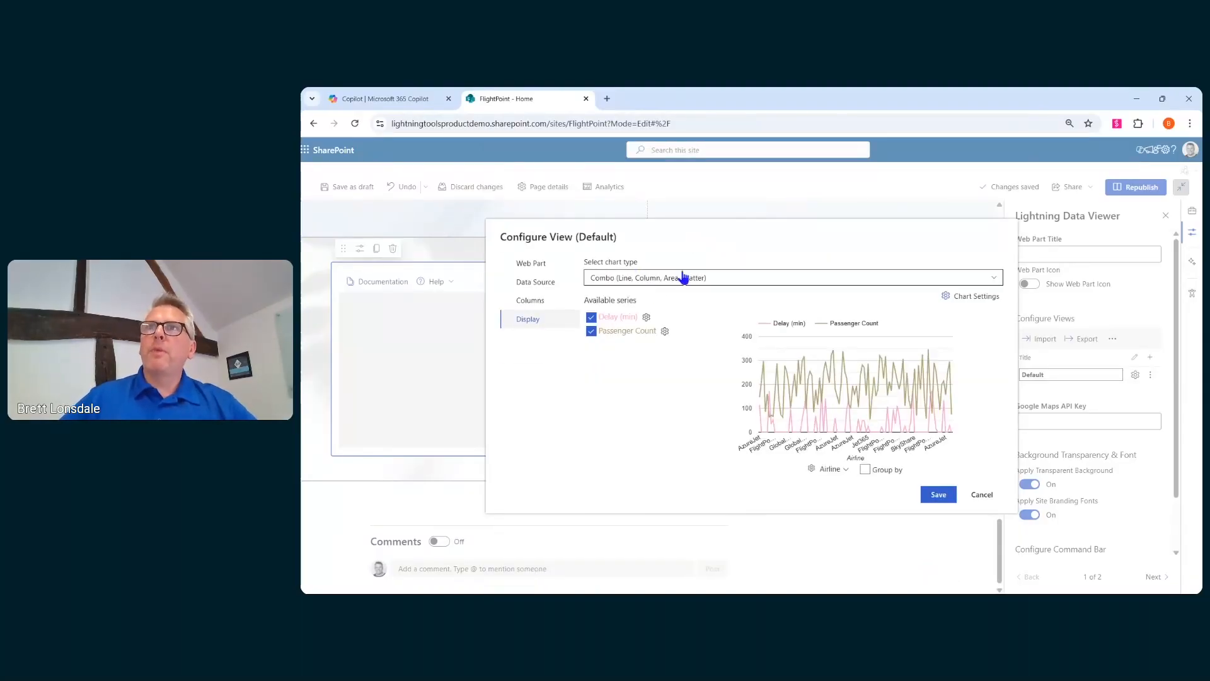
mouse_move(813, 373)
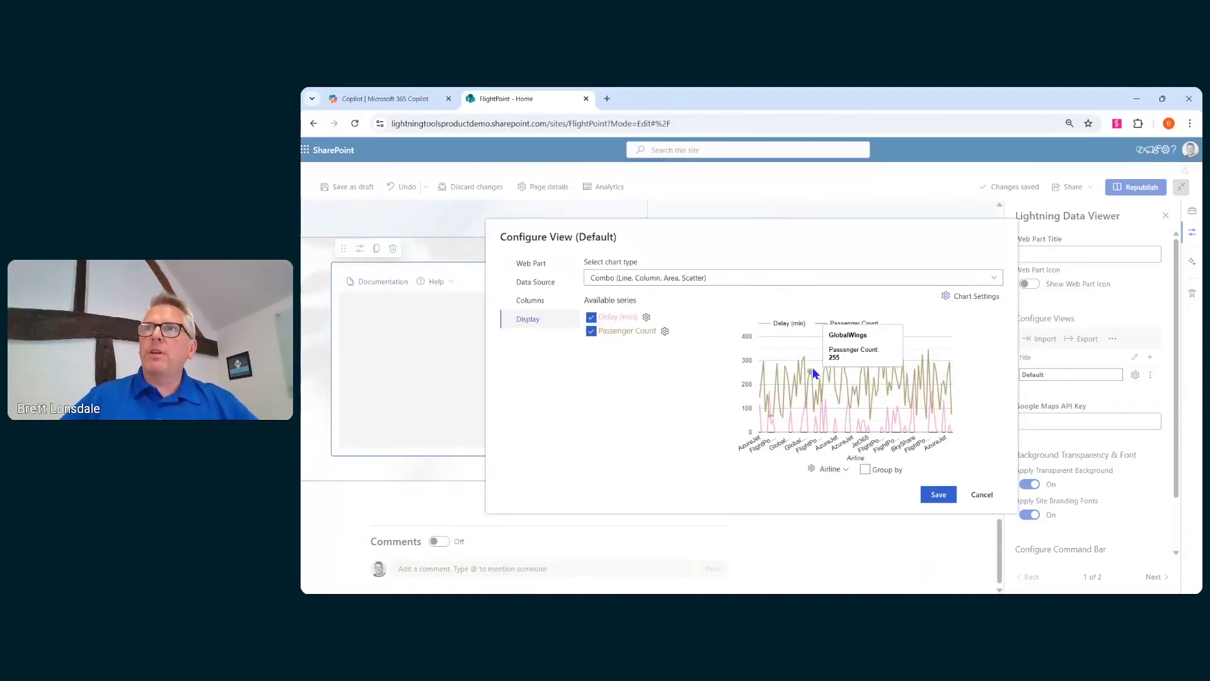
left_click(865, 470)
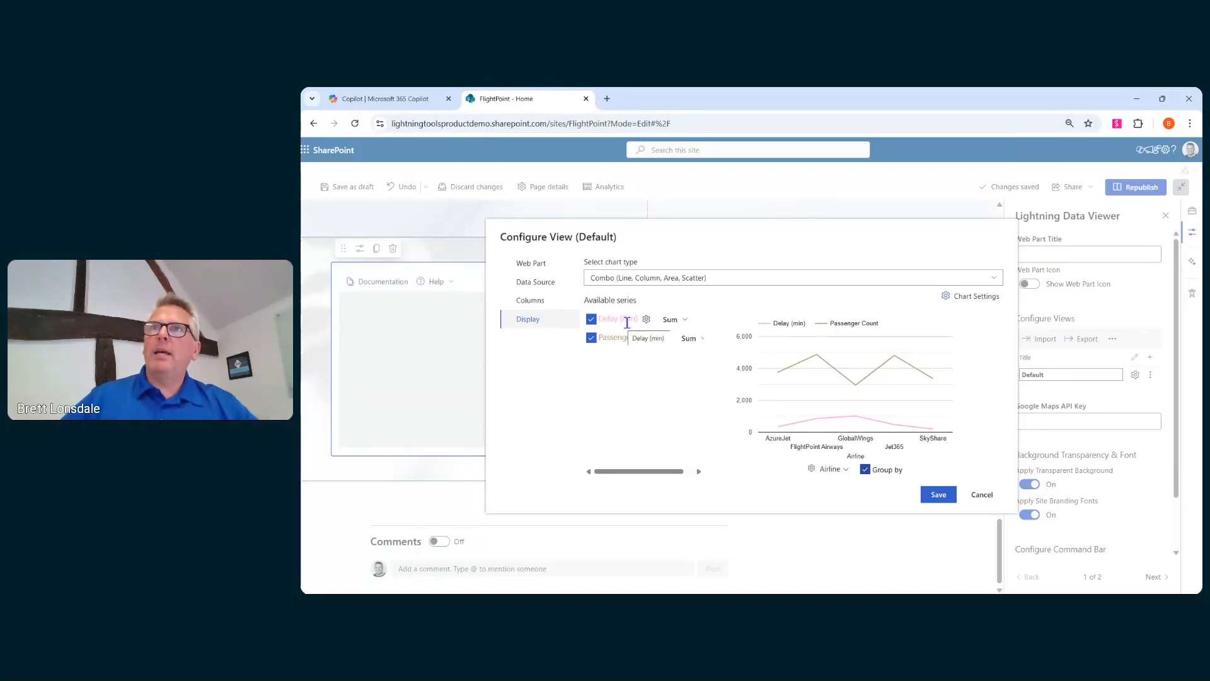
- Set the Delay (min) series' category type to Area and save its category settings
left_click(647, 320)
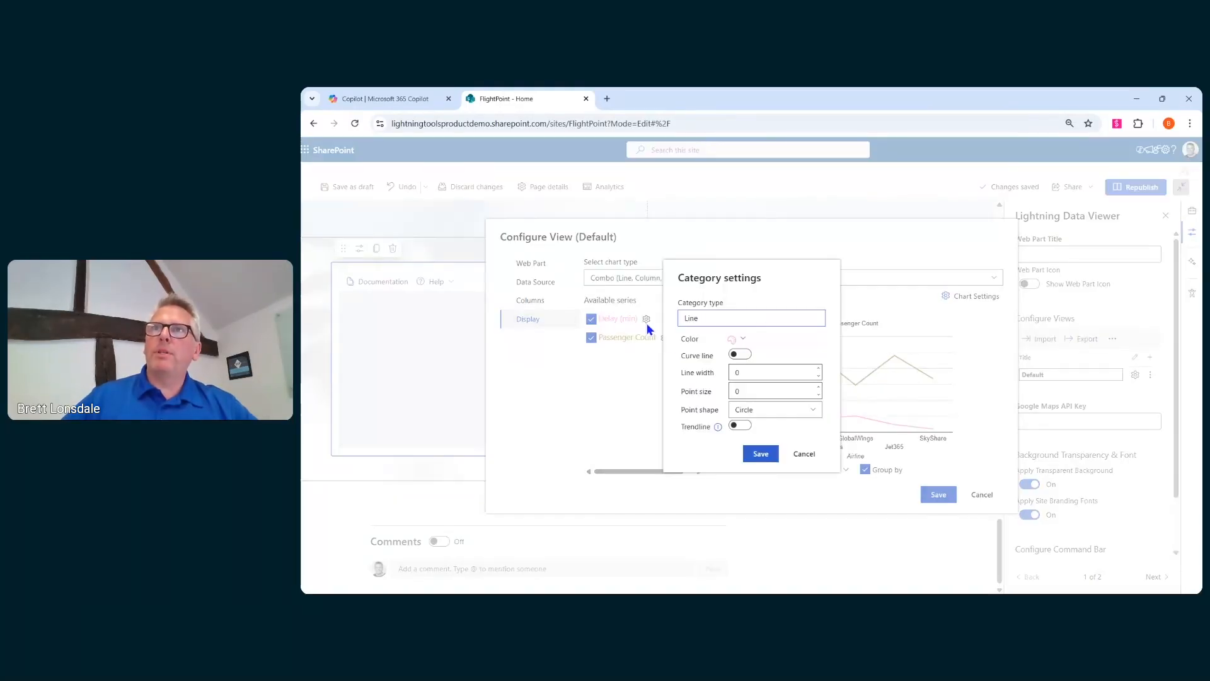
left_click(731, 320)
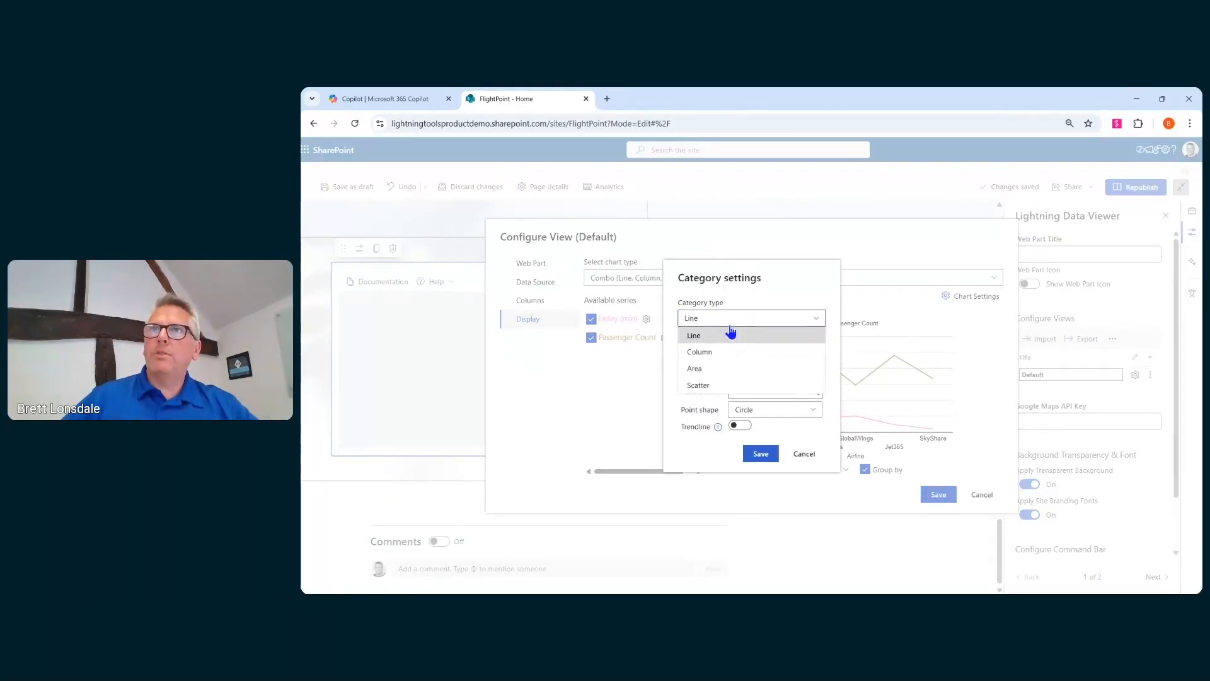
left_click(731, 369)
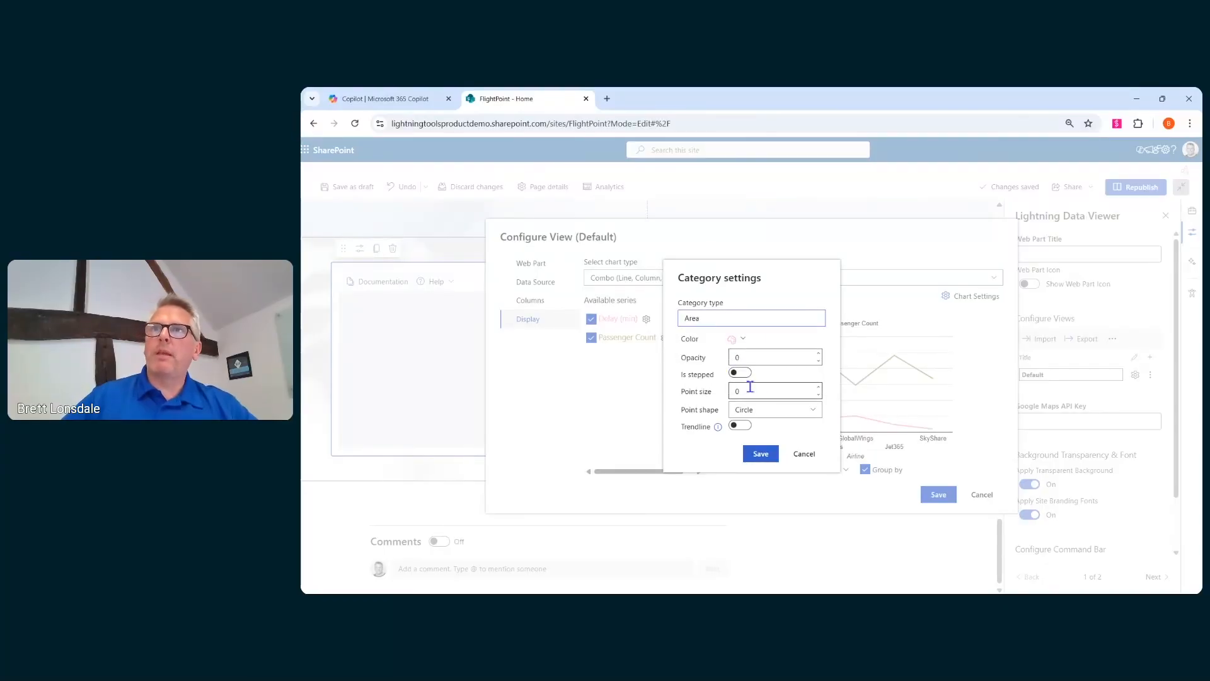
left_click(761, 453)
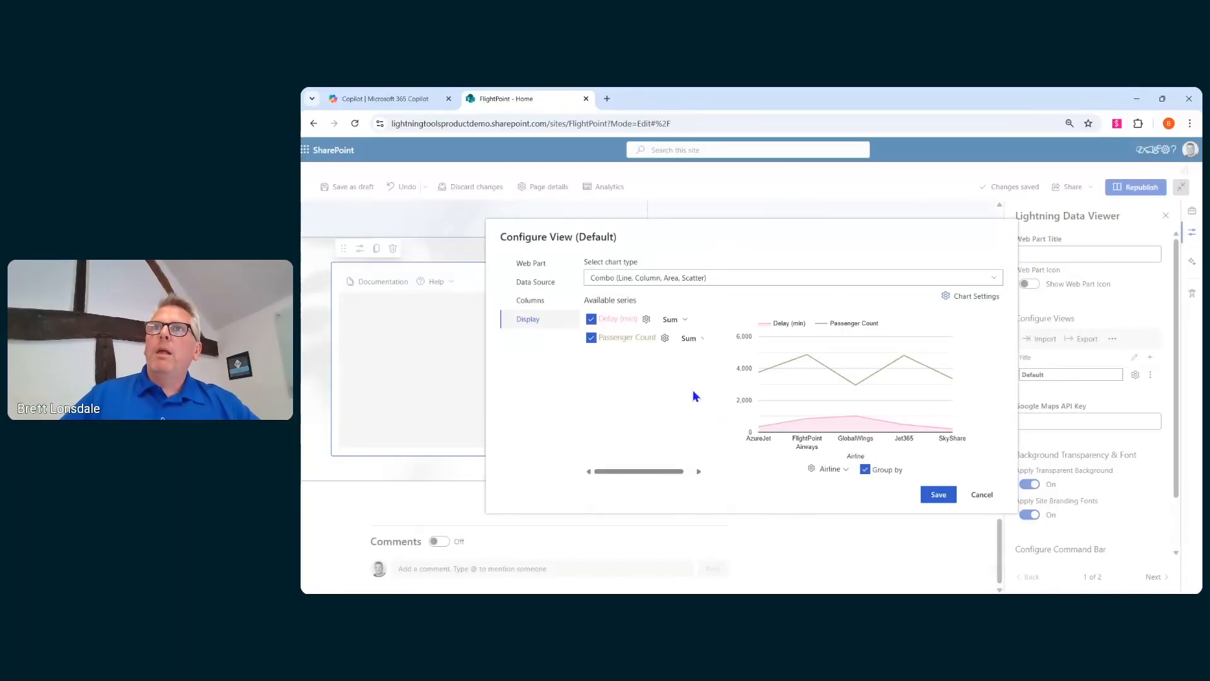
- Set the Passenger Count series' category type to Column with the theme color, then save the category settings and the chart view
left_click(666, 338)
left_click(725, 321)
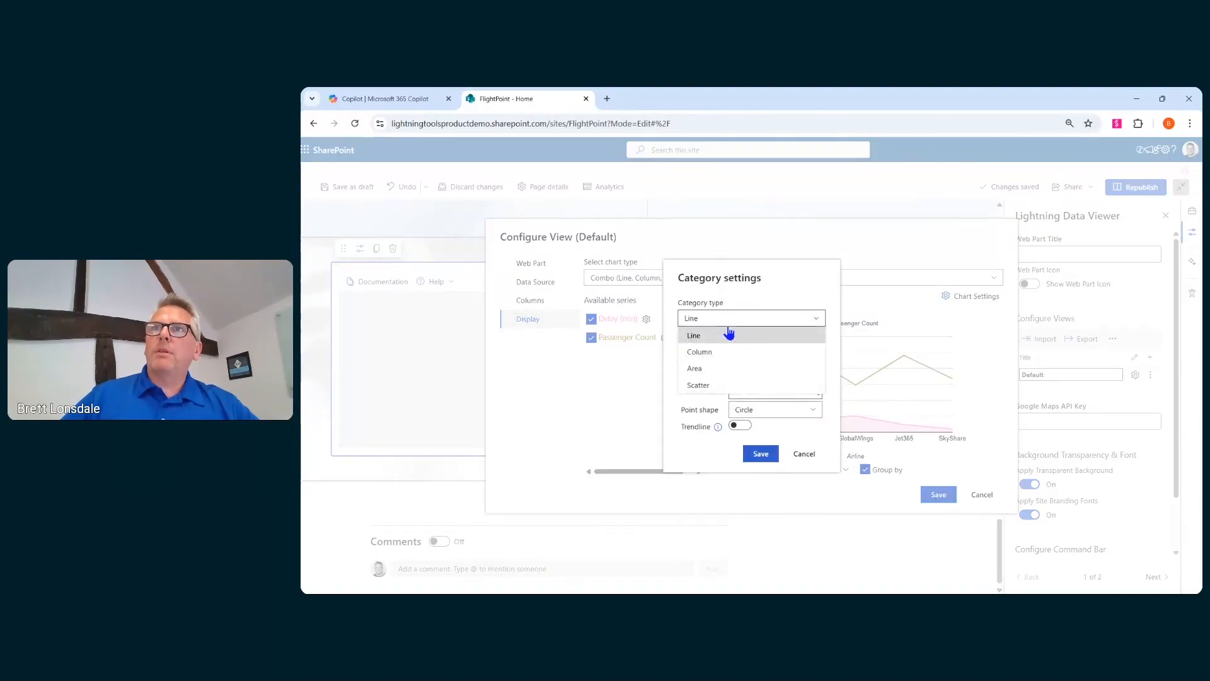
left_click(730, 363)
left_click(746, 367)
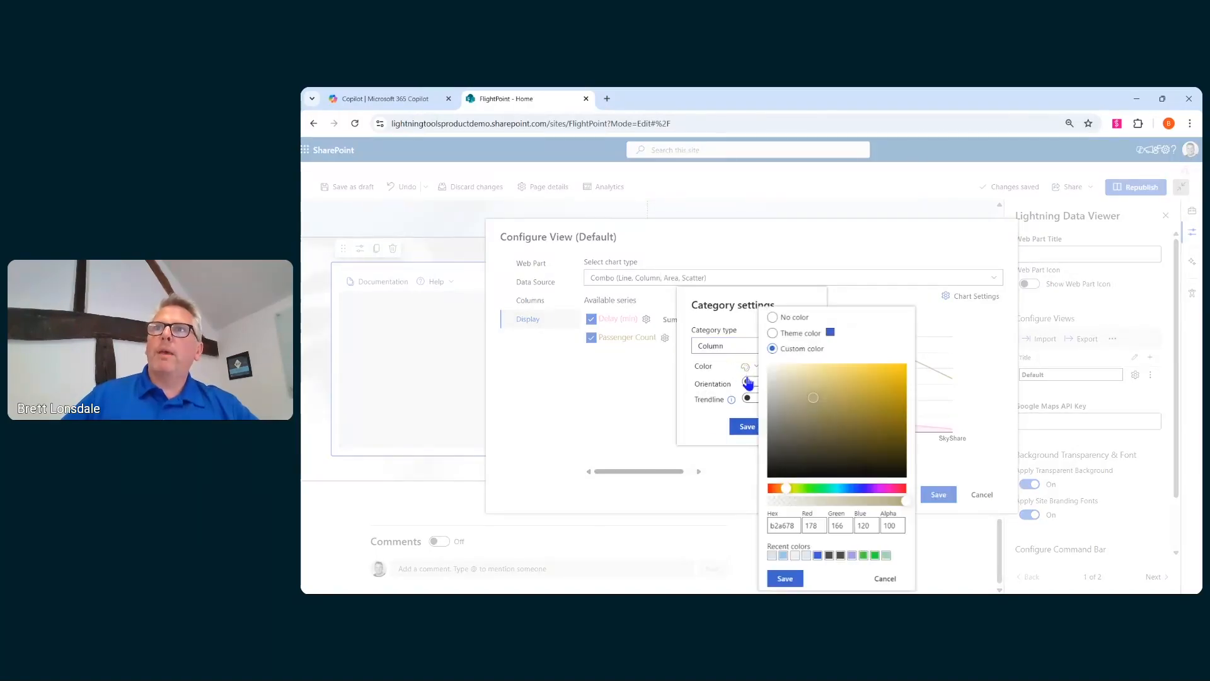
left_click(772, 333)
left_click(786, 578)
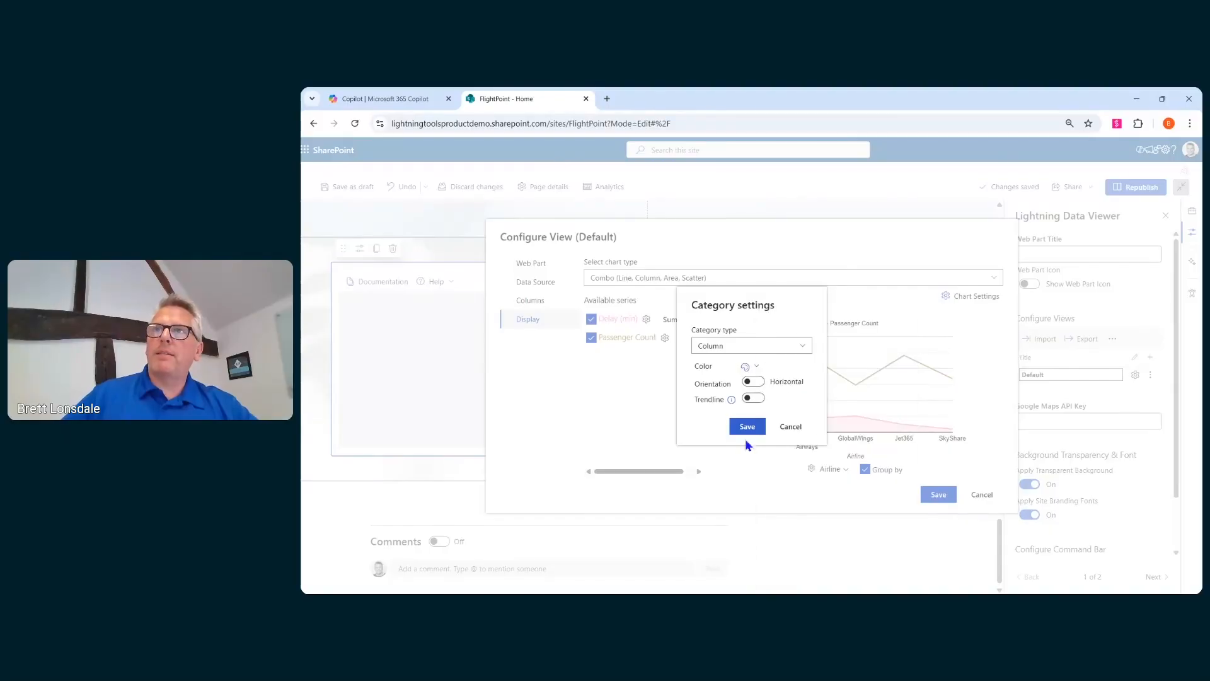
left_click(747, 428)
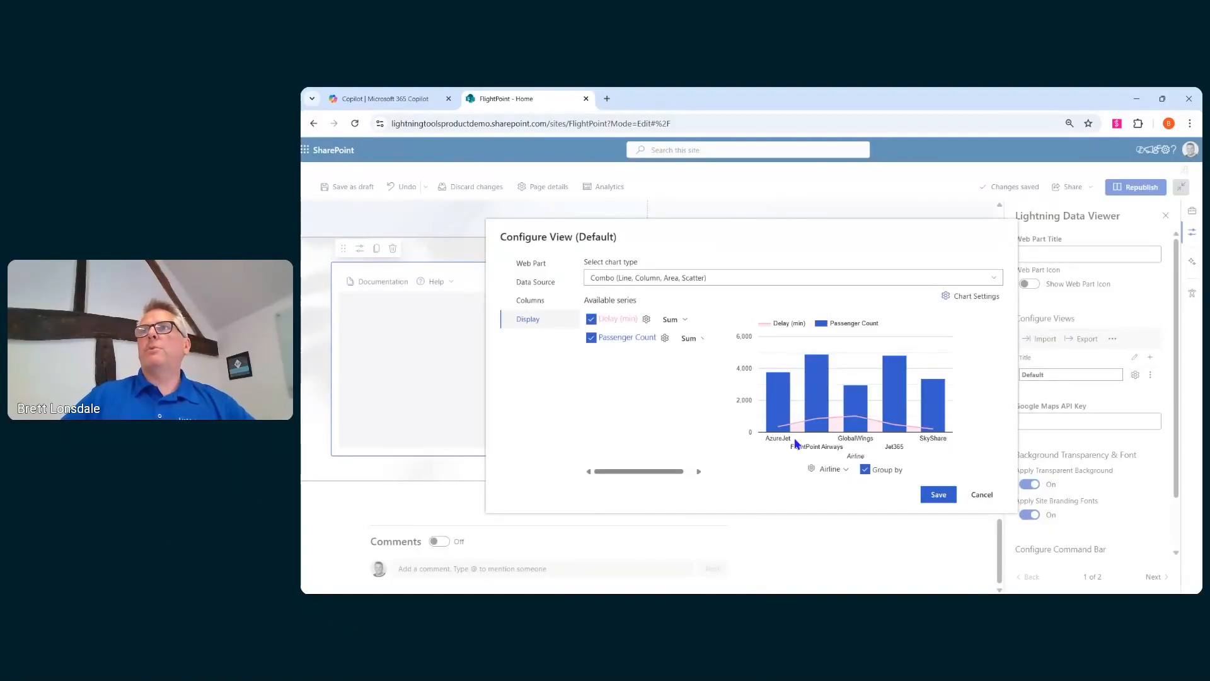
left_click(937, 498)
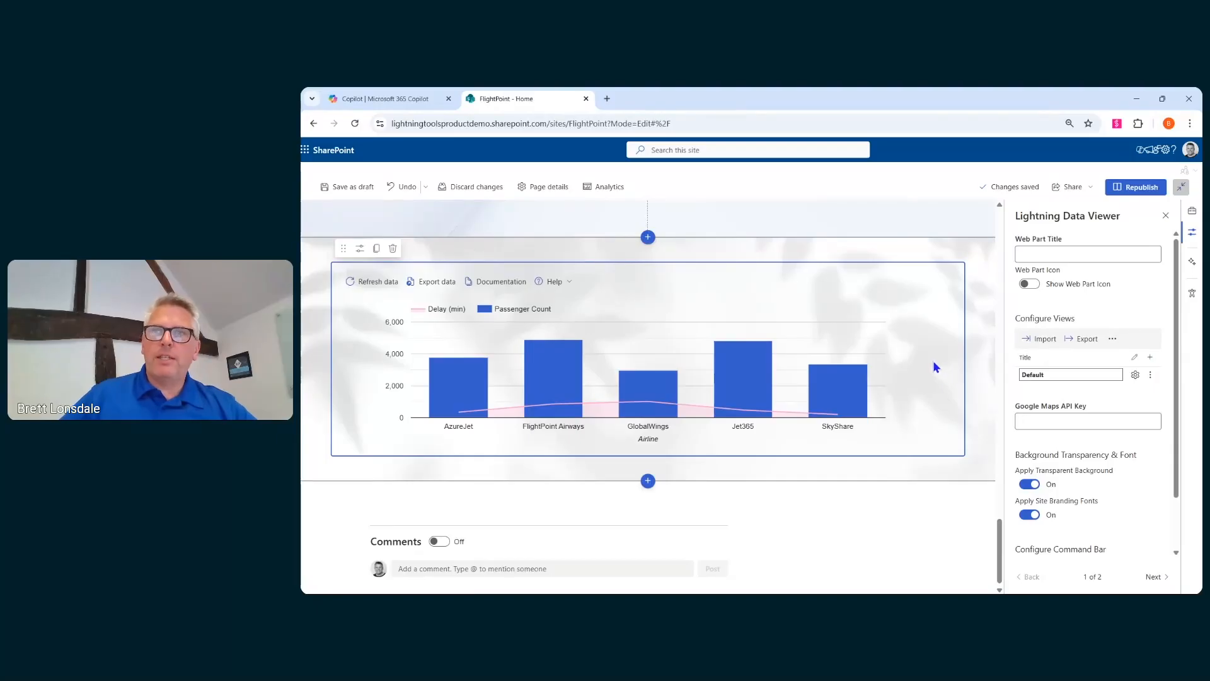
- Review the finished flight chart and scroll through the page's forum and dashboard sections
mouse_move(543, 367)
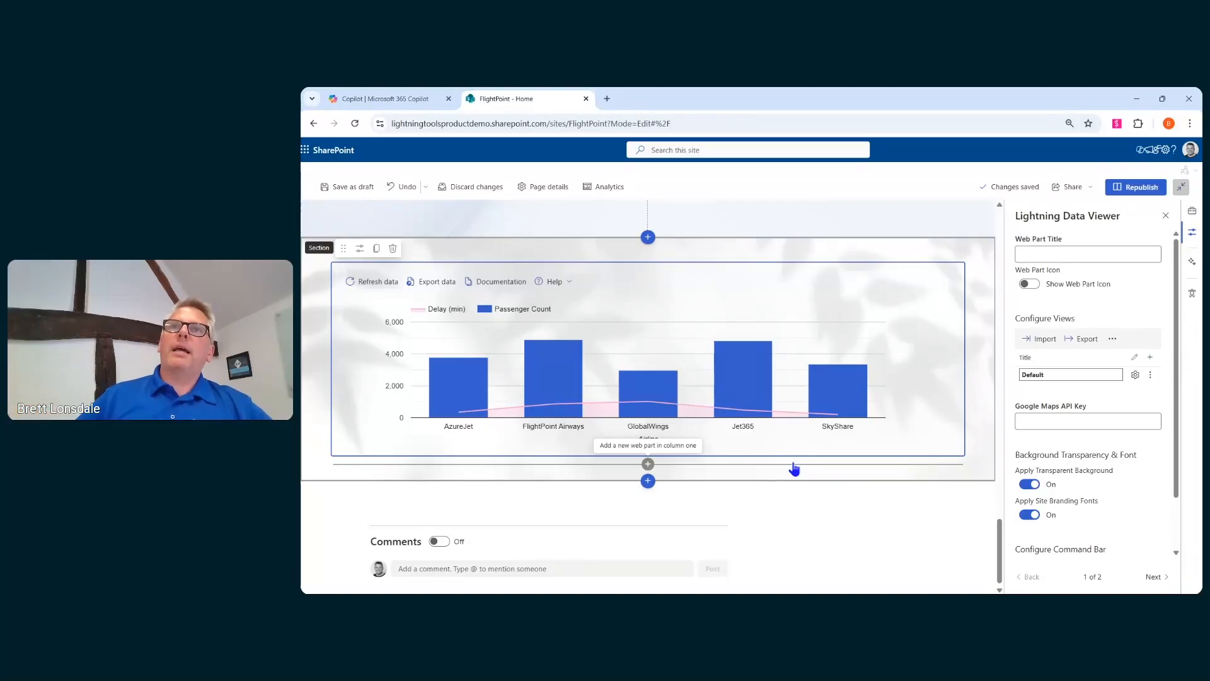
mouse_move(740, 391)
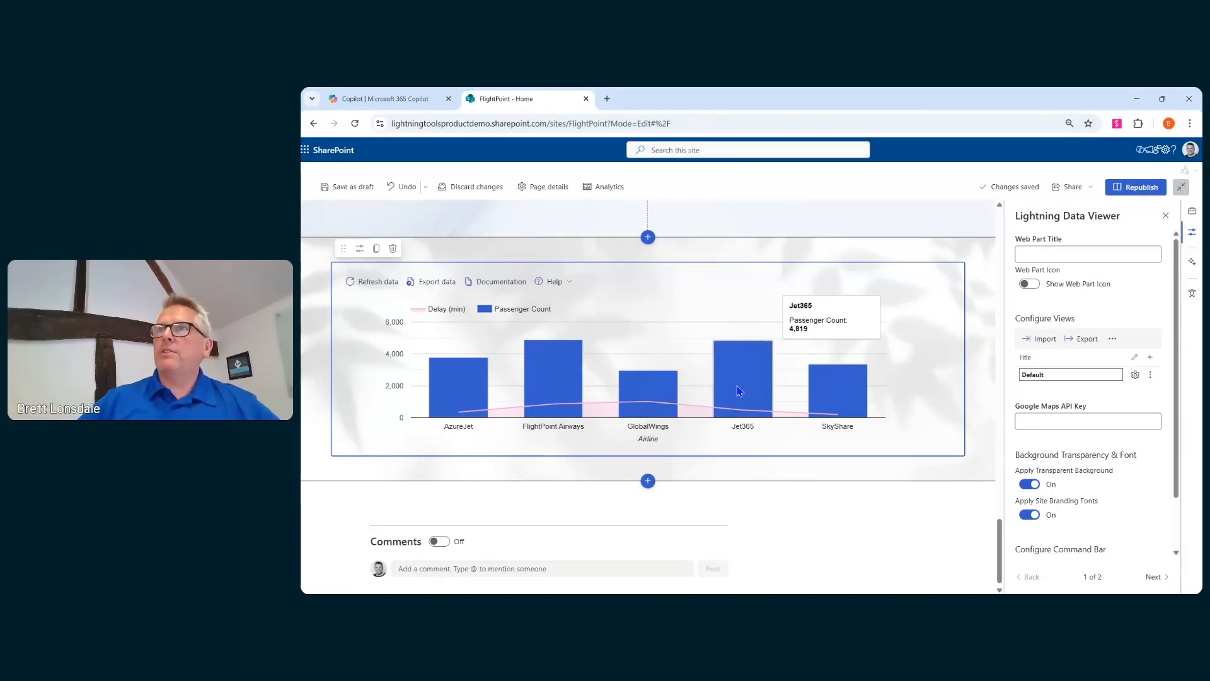
scroll(725, 388, "up", 8)
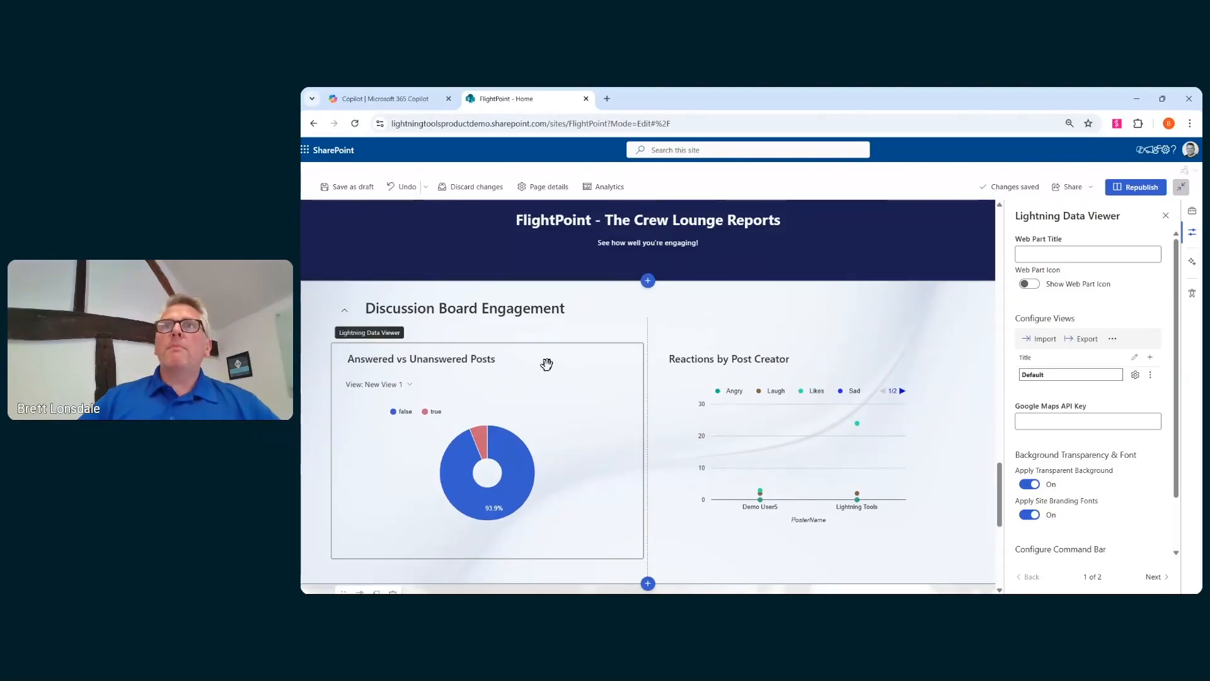
scroll(535, 370, "up", 4)
scroll(535, 370, "up", 2)
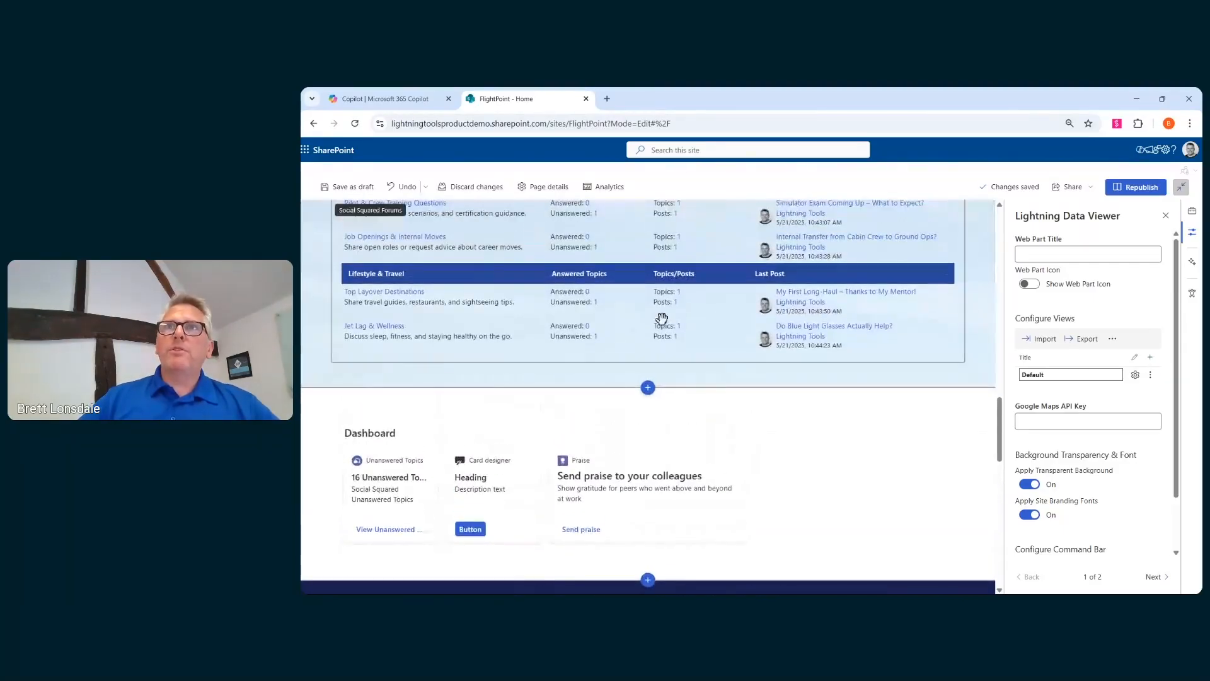
scroll(694, 391, "down", 5)
scroll(703, 403, "down", 10)
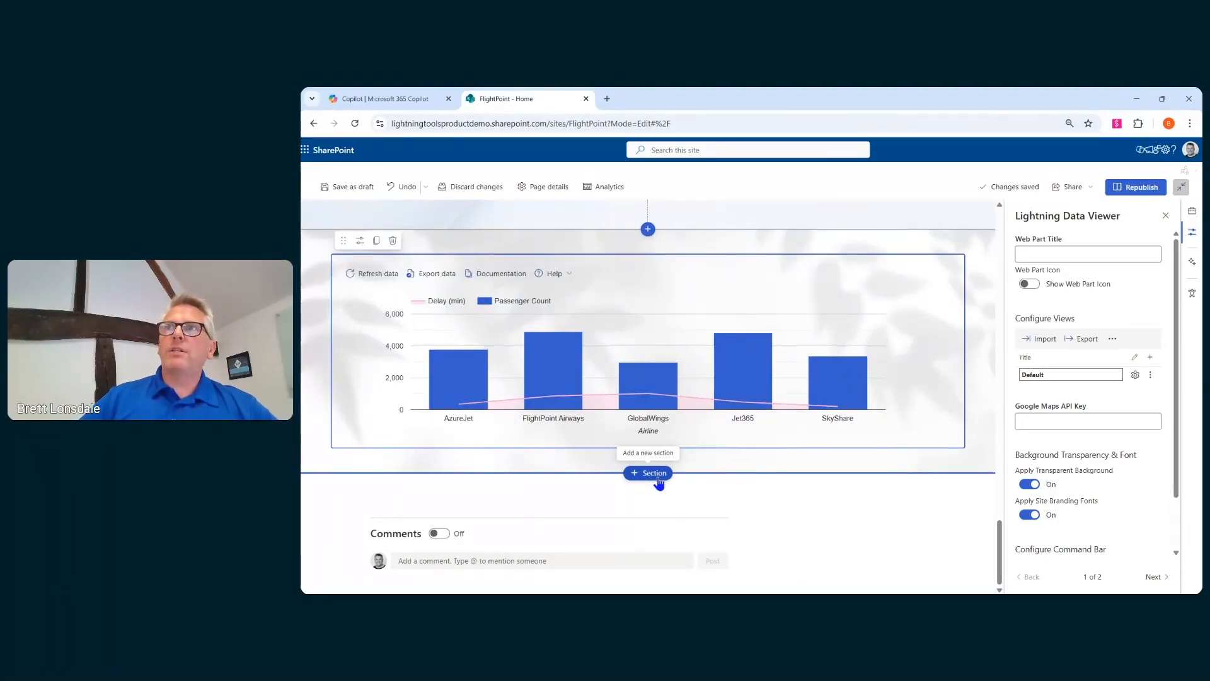
- Add a new one-column section below the chart and give it the blue sky image as its background
left_click(656, 474)
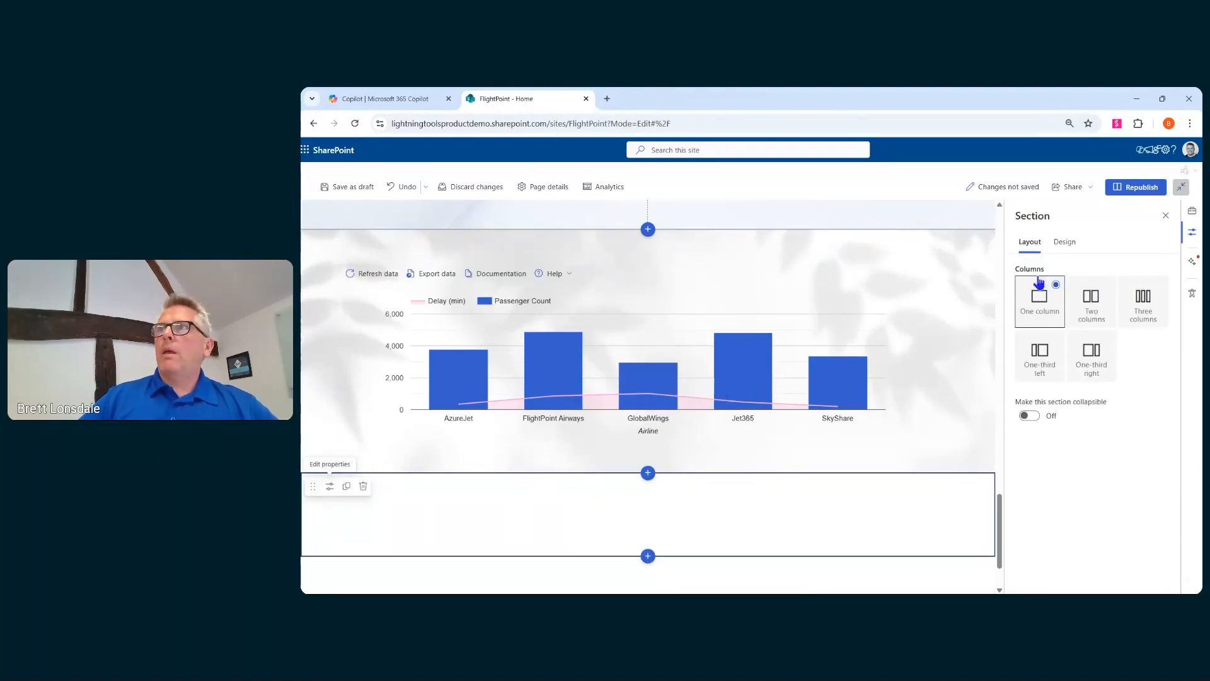
left_click(1065, 241)
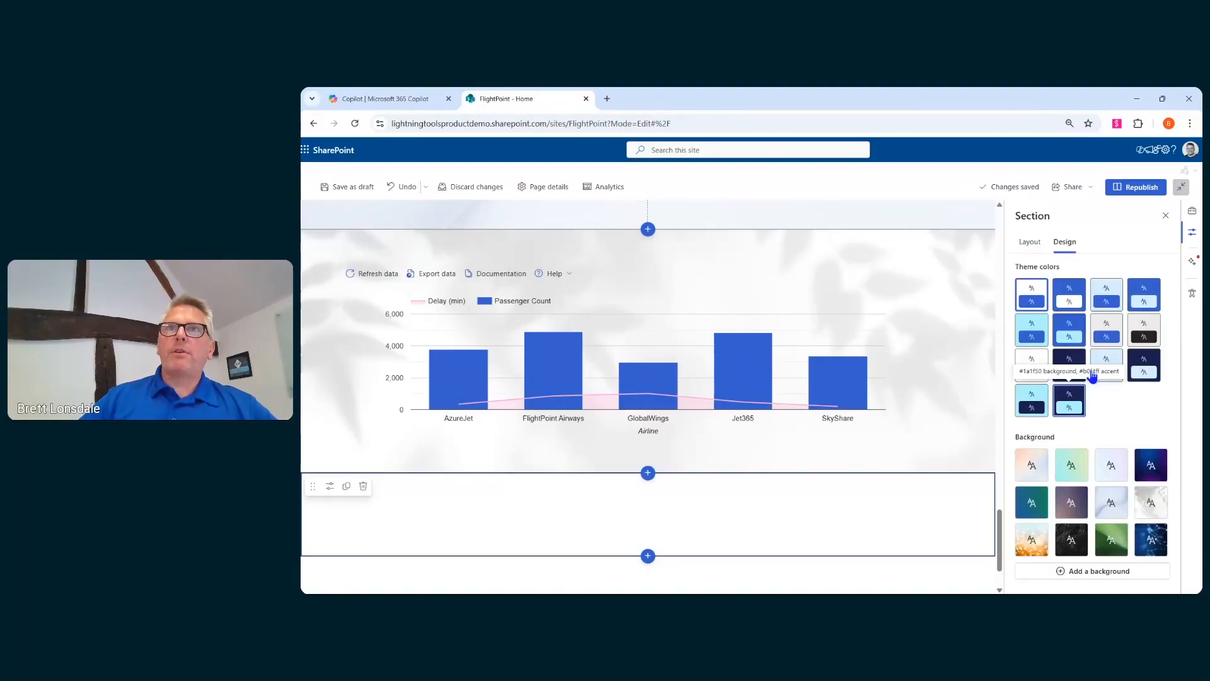
left_click(1086, 566)
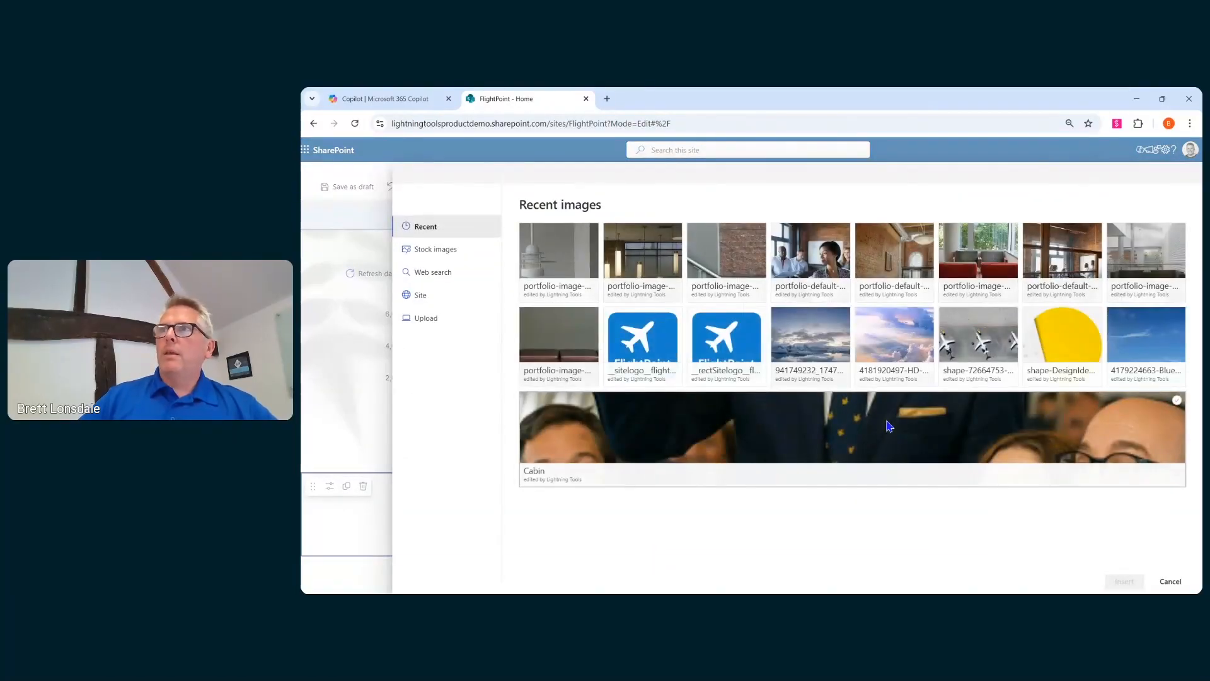
left_click(1146, 386)
left_click(1125, 581)
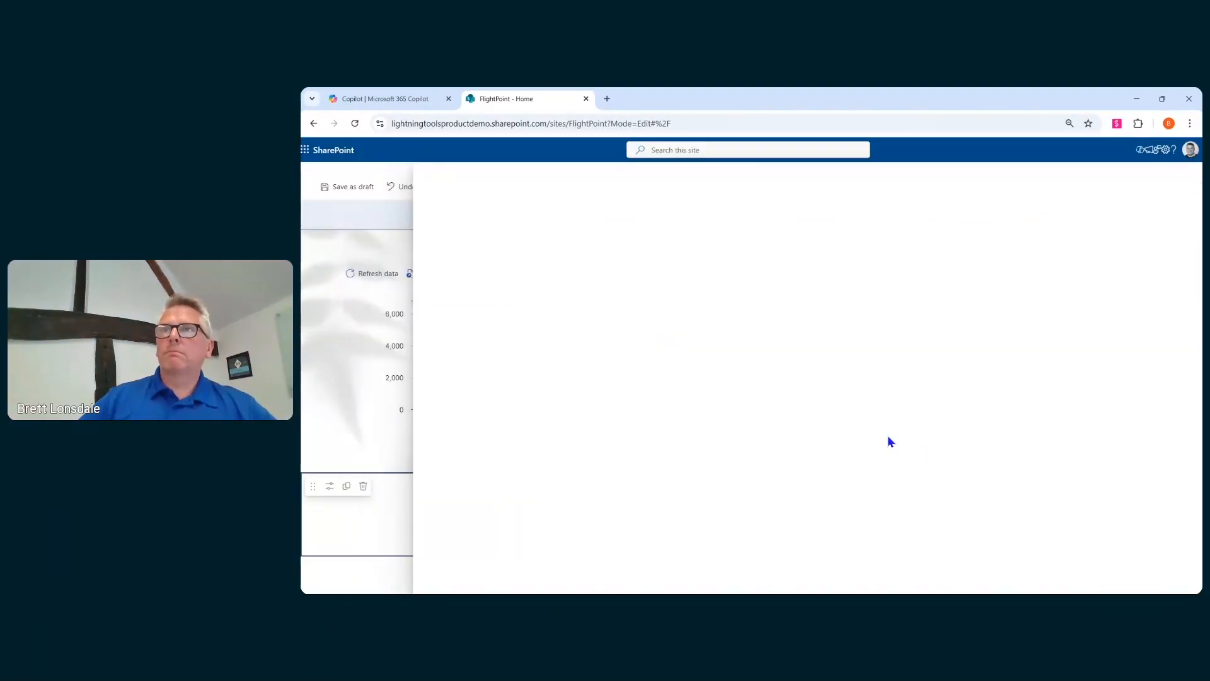
- Set the new section background's overlay opacity to 78
scroll(1059, 473, "down", 3)
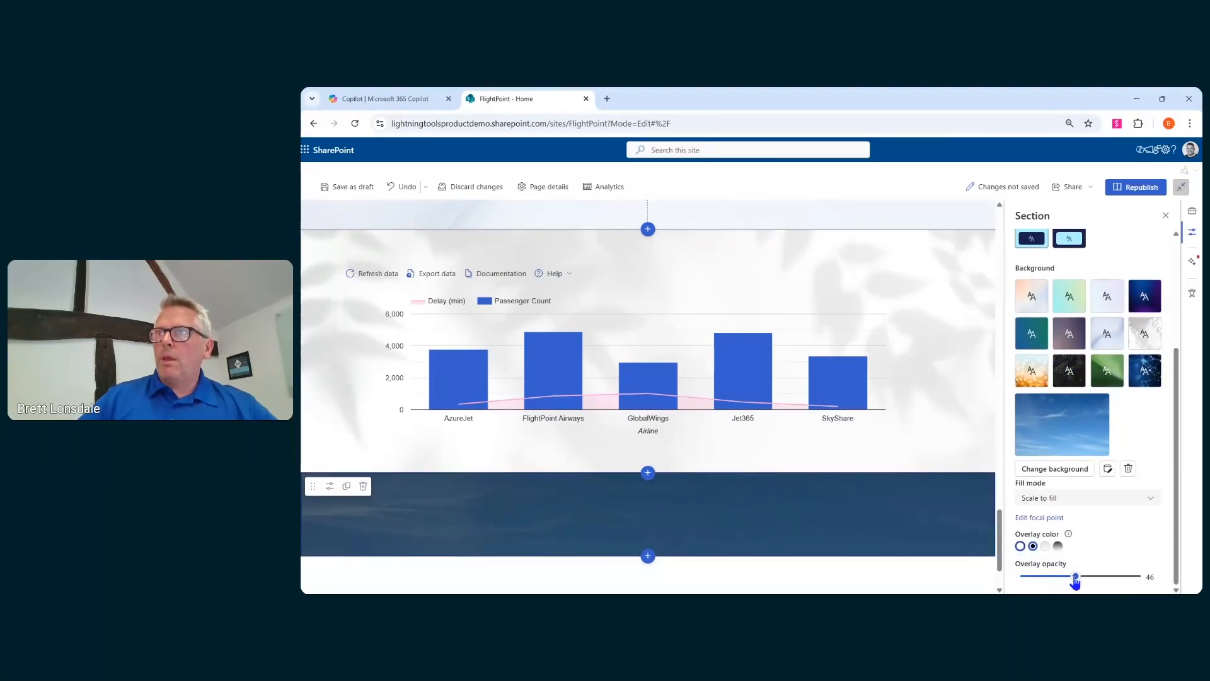
left_click(1113, 577)
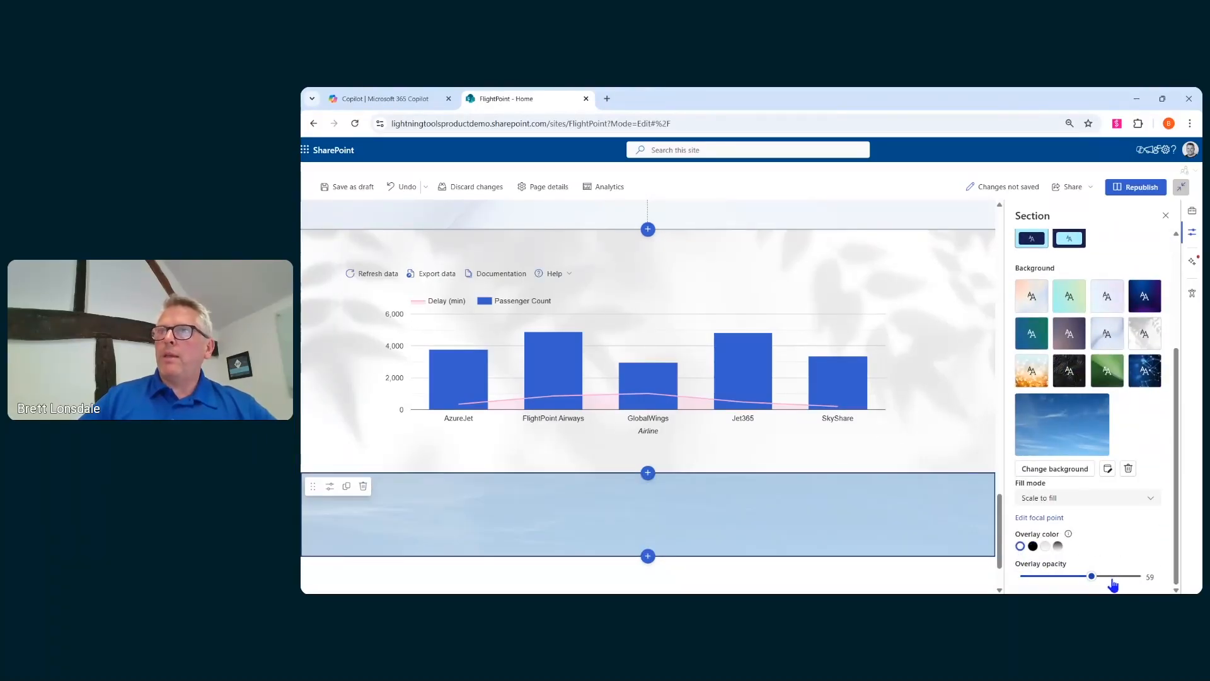
left_click(1113, 580)
- Add a Lightning Conductor web part to the new section
scroll(911, 449, "down", 1)
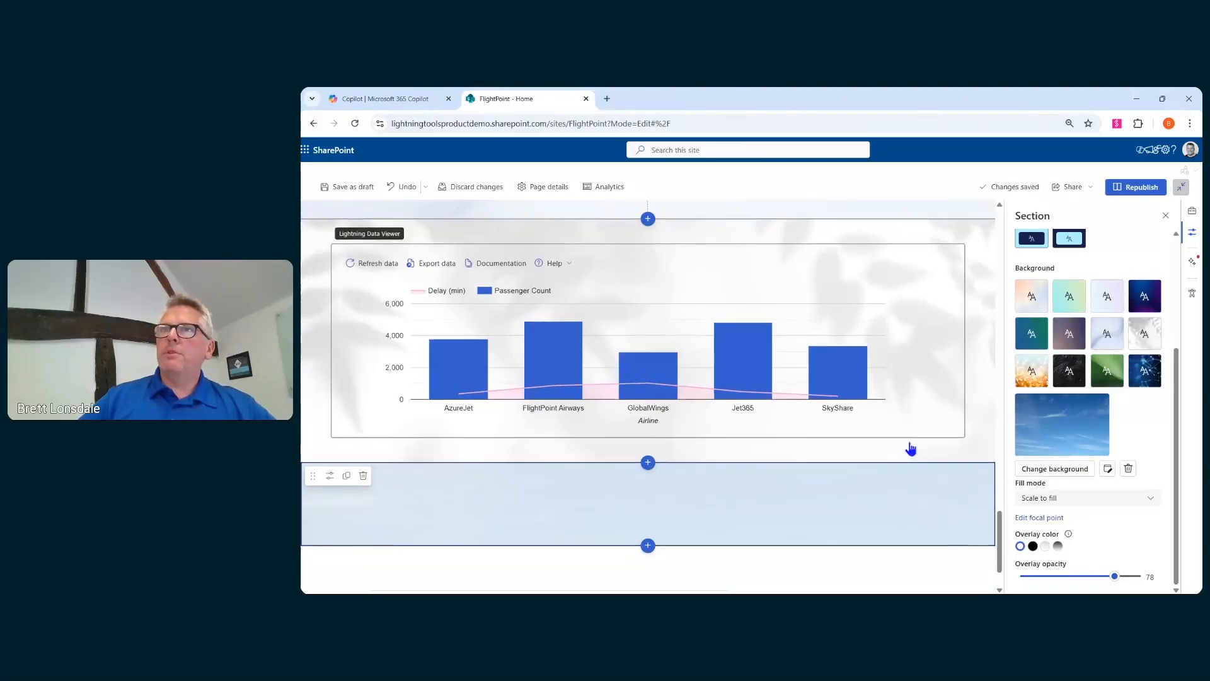
scroll(911, 448, "down", 1)
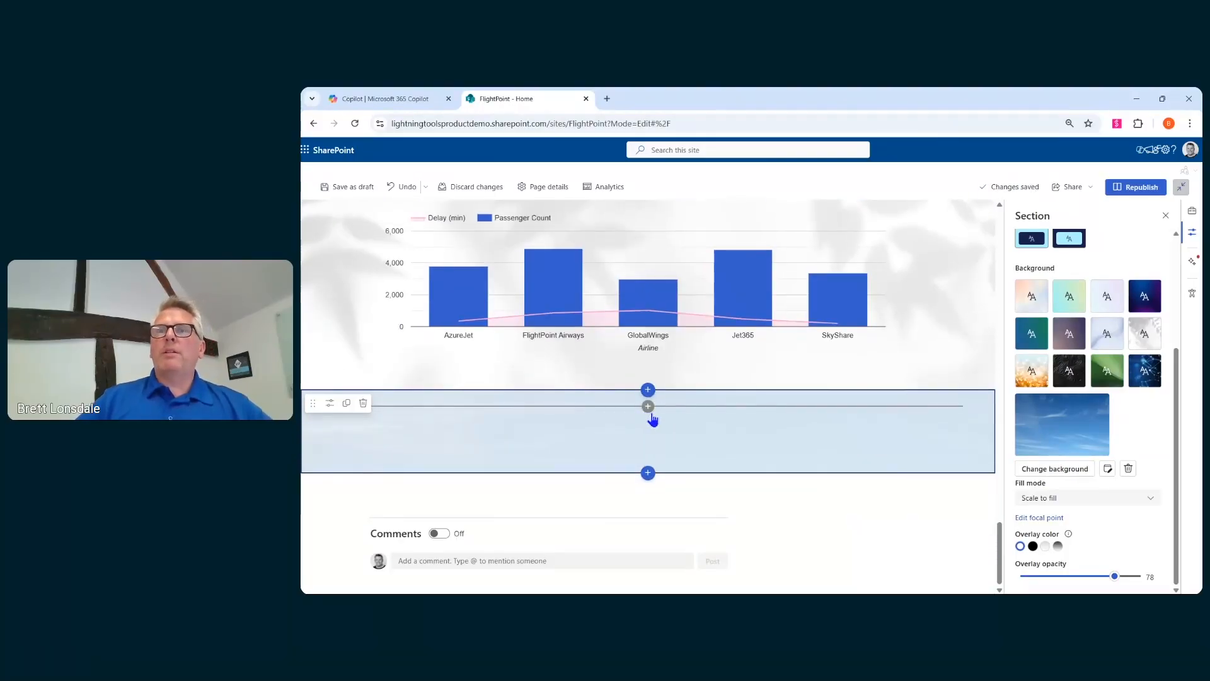
left_click(648, 407)
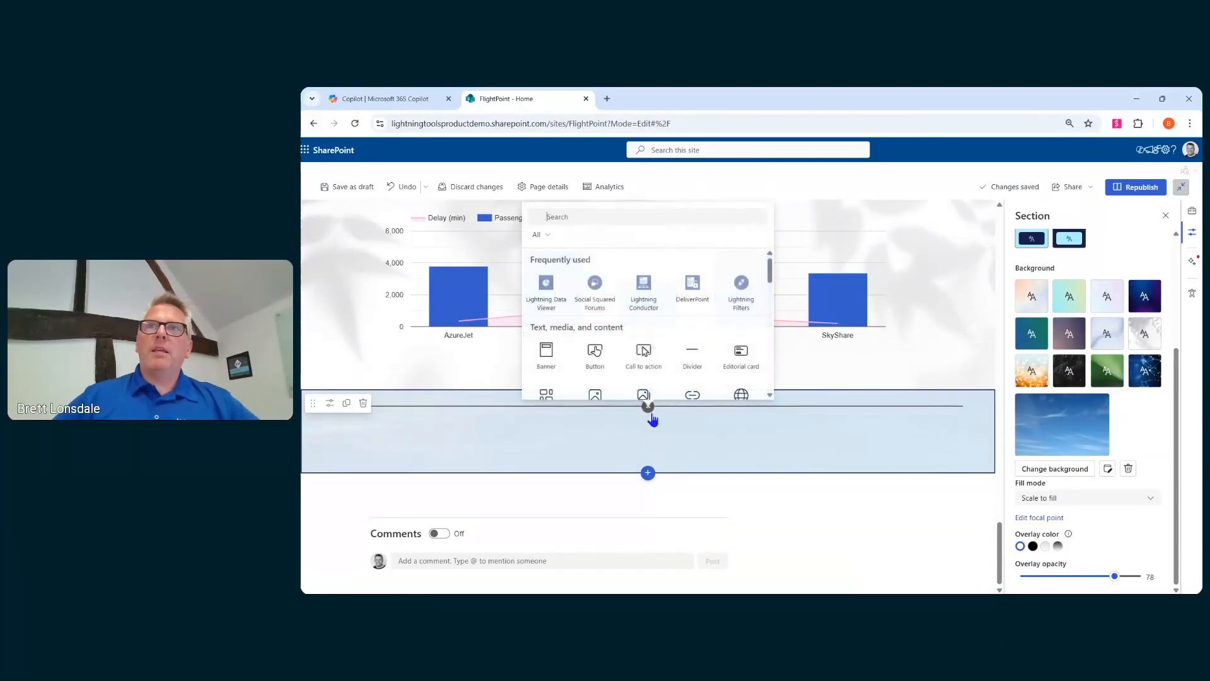
left_click(645, 305)
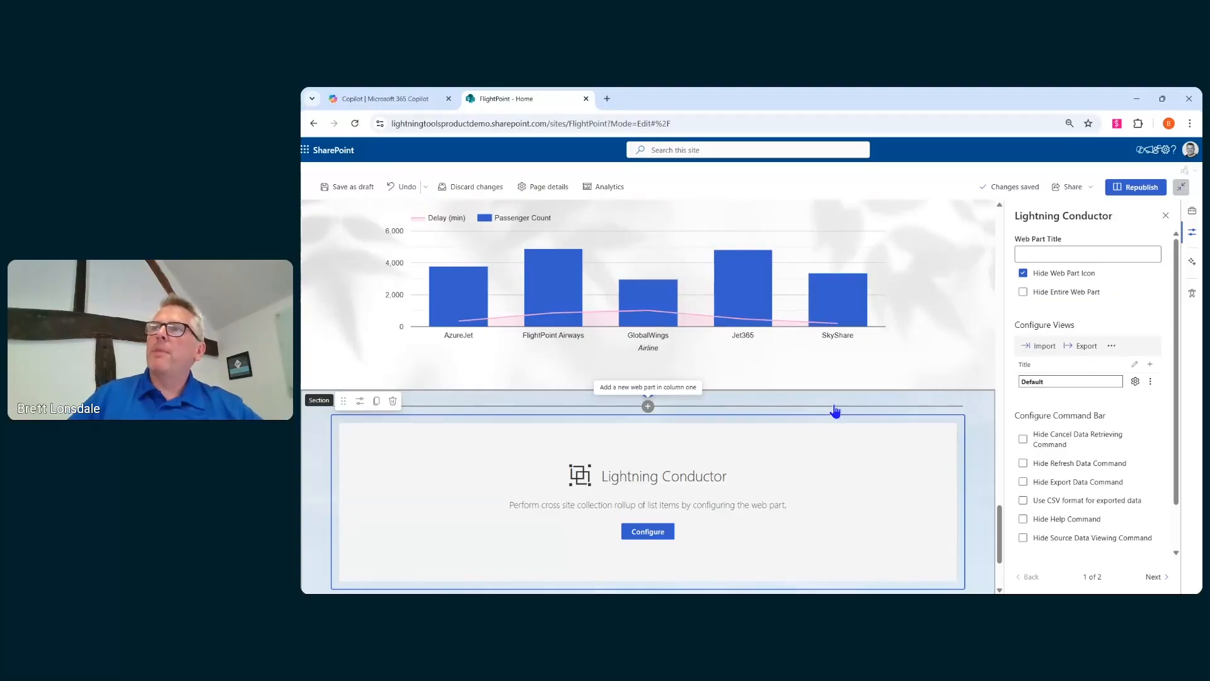
- Open the Lightning Conductor's configuration in Advanced Mode
scroll(837, 410, "down", 1)
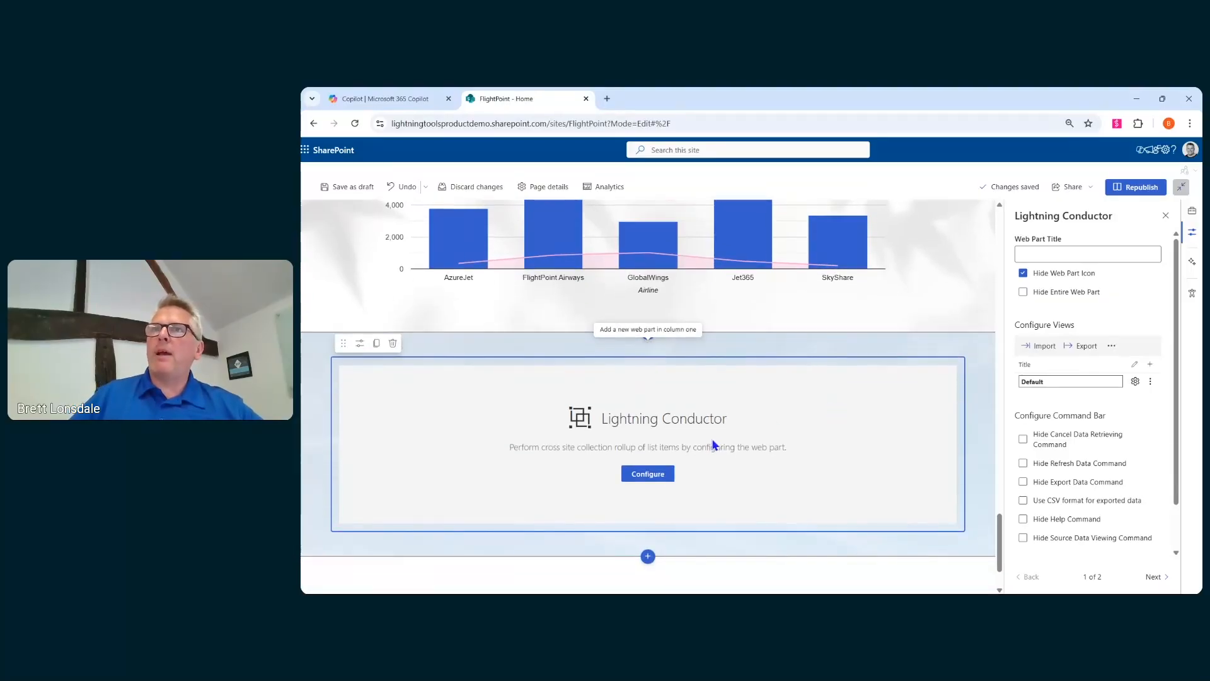
left_click(648, 474)
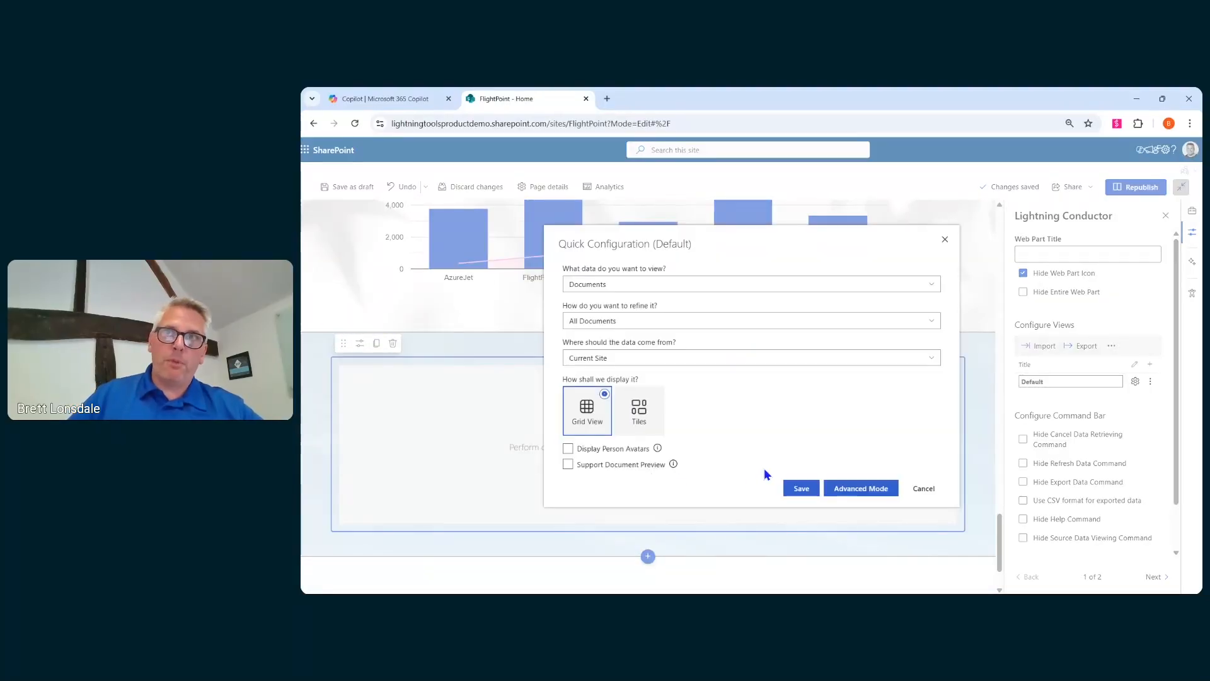
left_click(867, 498)
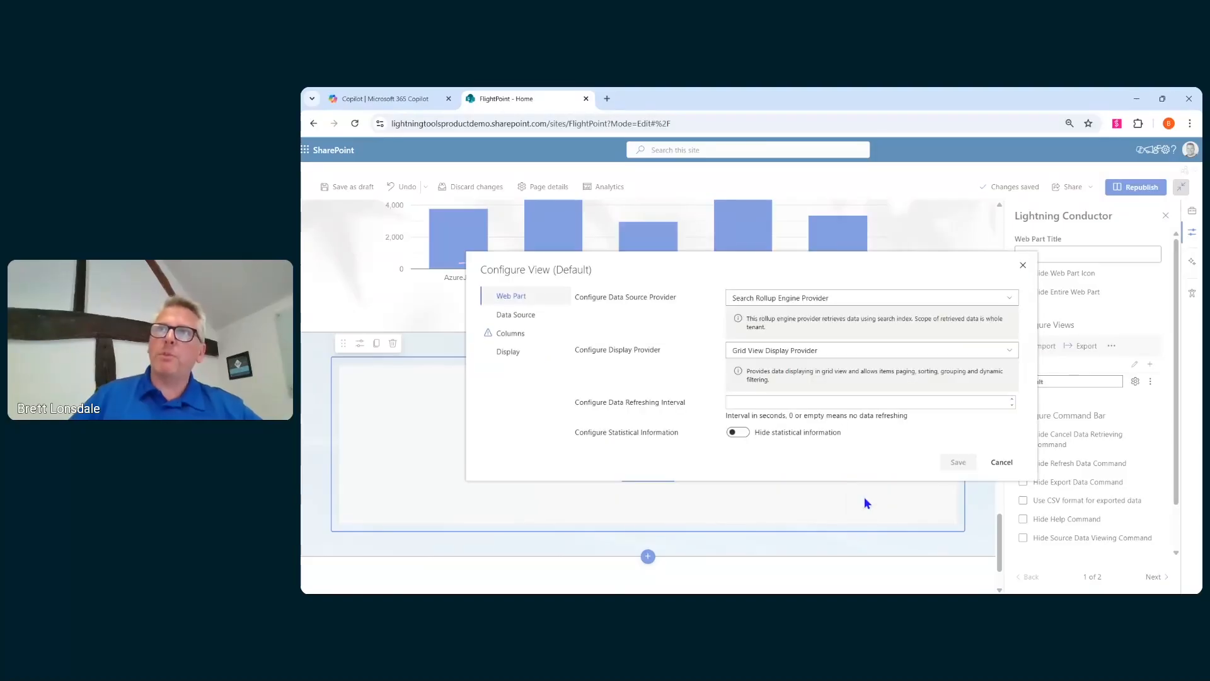
- Switch the data source provider to Graph Rollup Engine Provider and browse its entity types
left_click(817, 306)
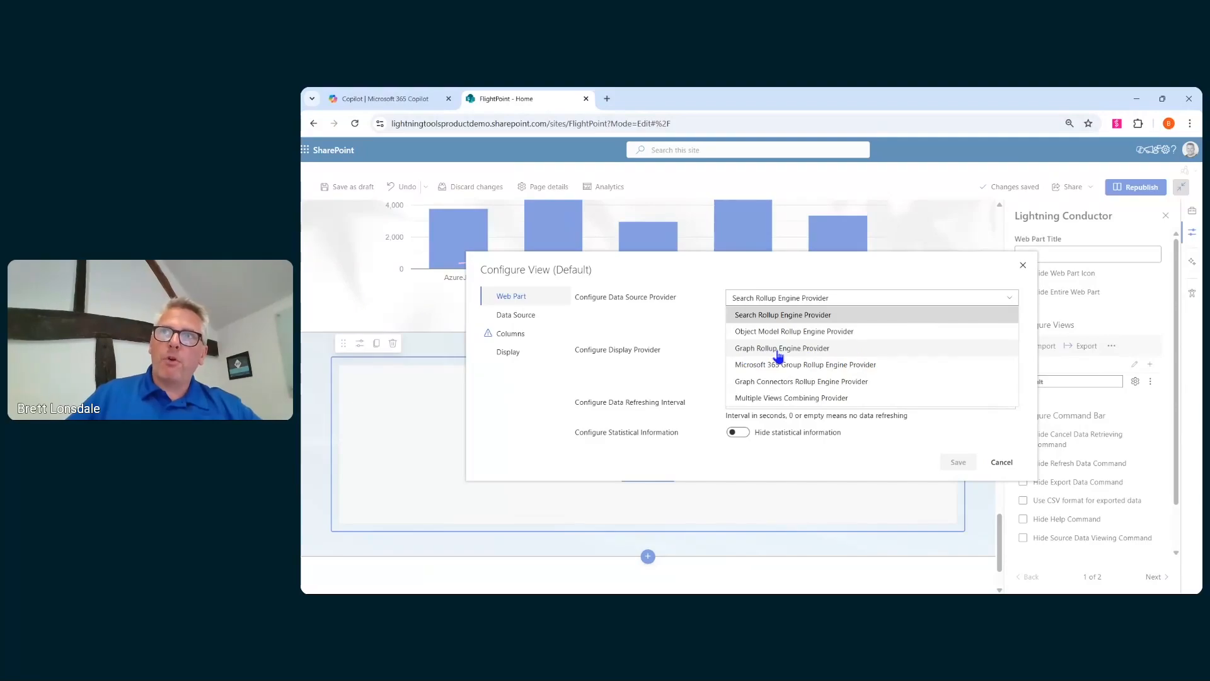
left_click(825, 349)
left_click(536, 323)
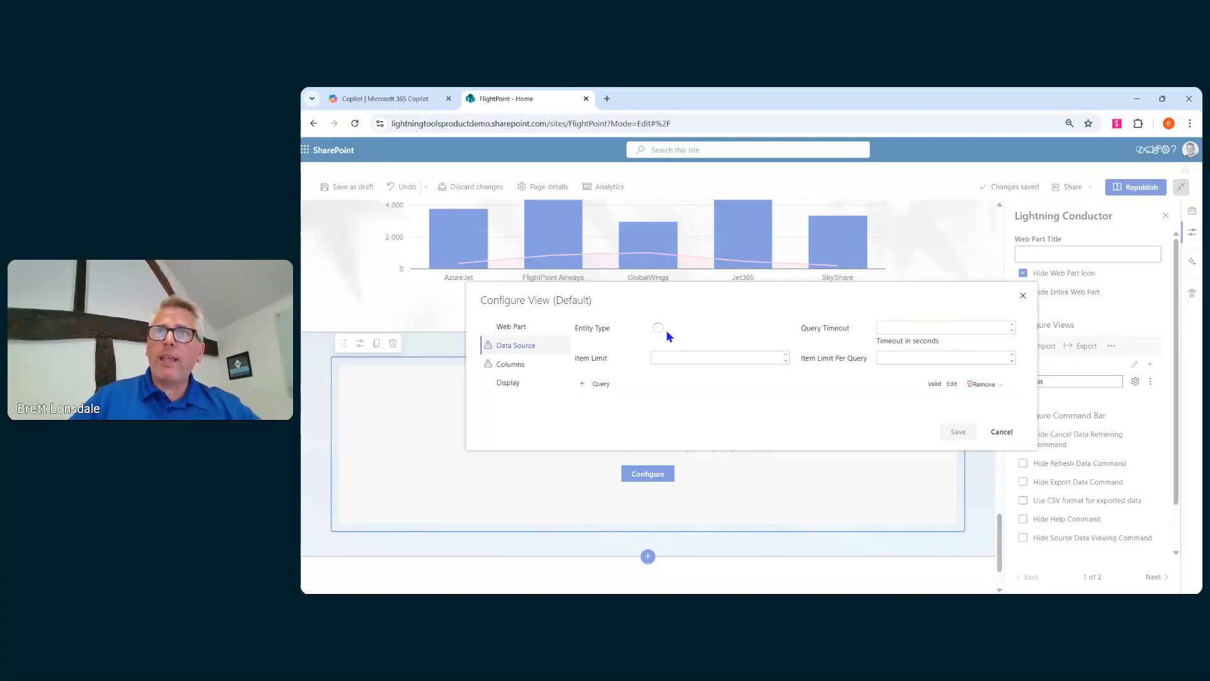
left_click(783, 330)
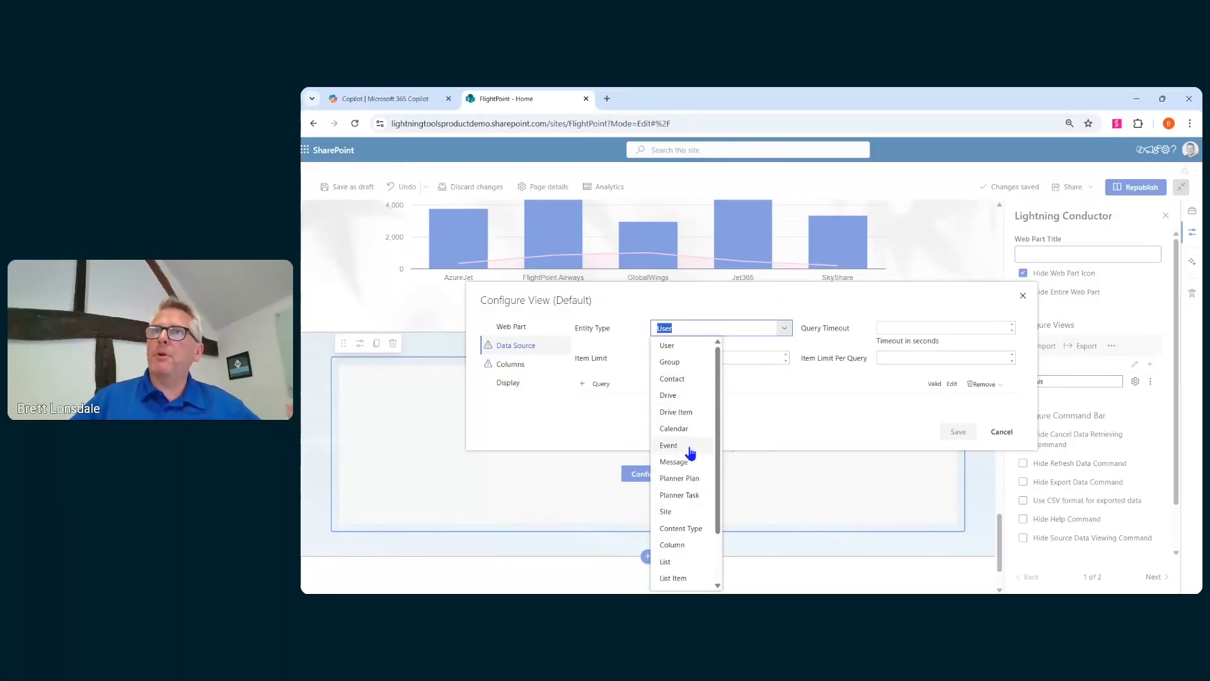
left_click(781, 388)
left_click(529, 329)
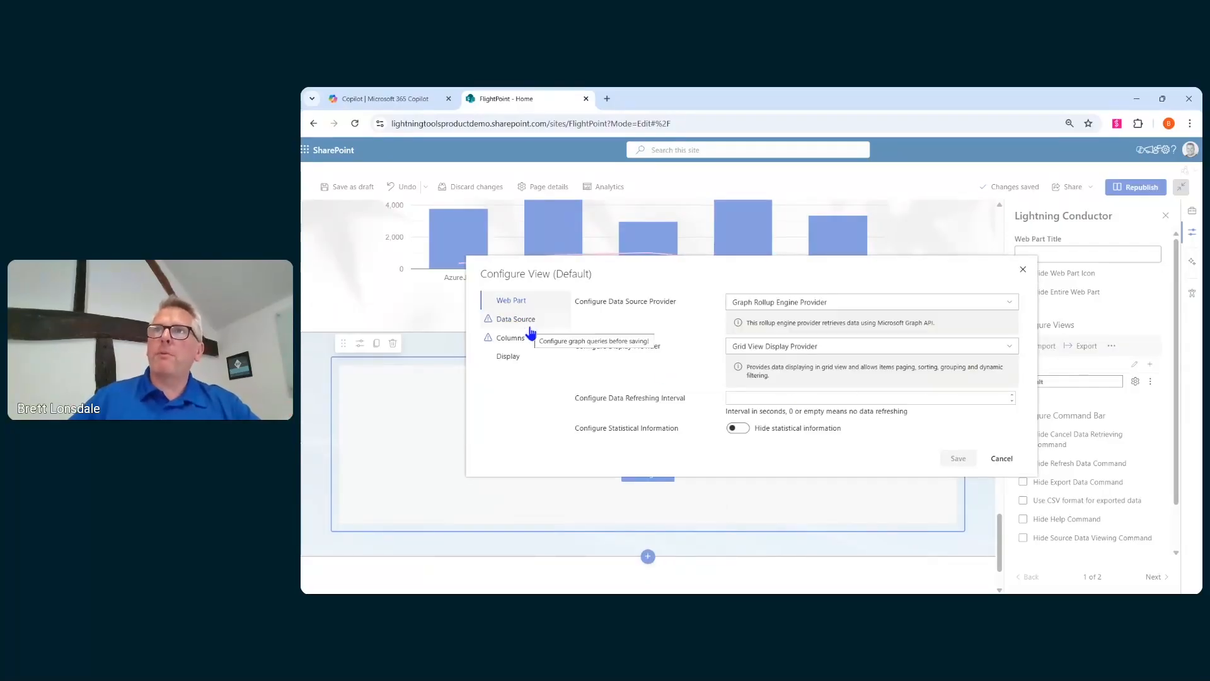
- Switch the data source provider to Microsoft 365 Group Rollup Engine Provider and view its rollup source options
left_click(839, 303)
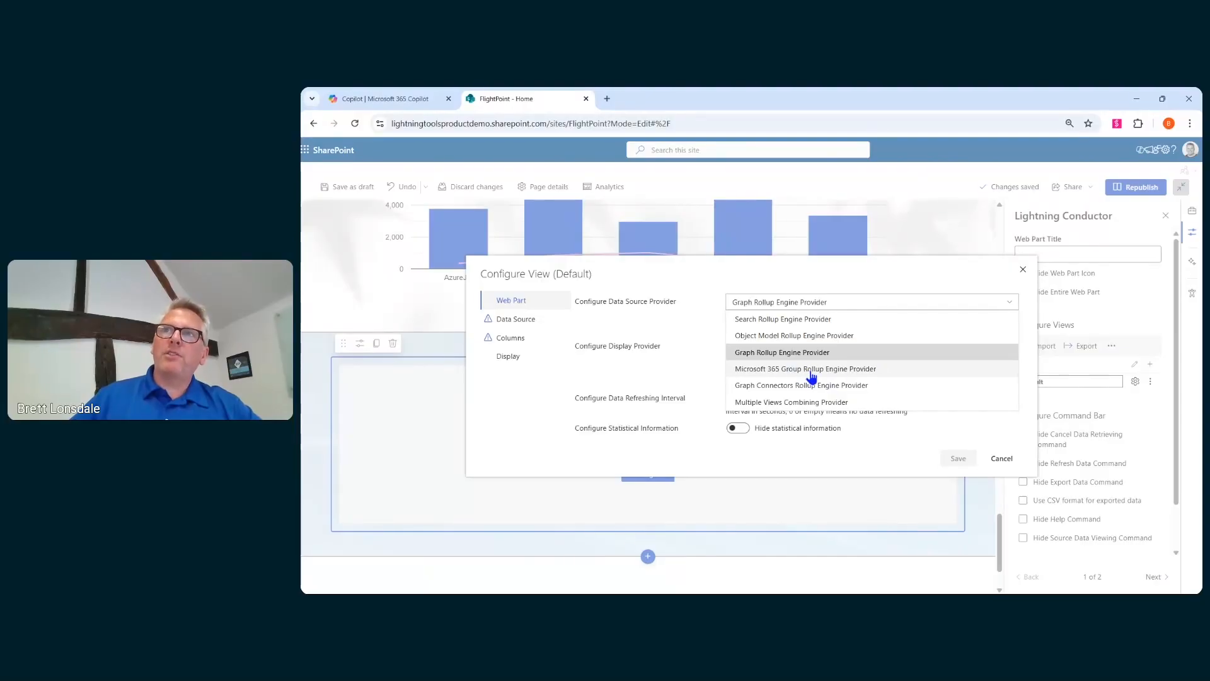
left_click(812, 371)
left_click(525, 320)
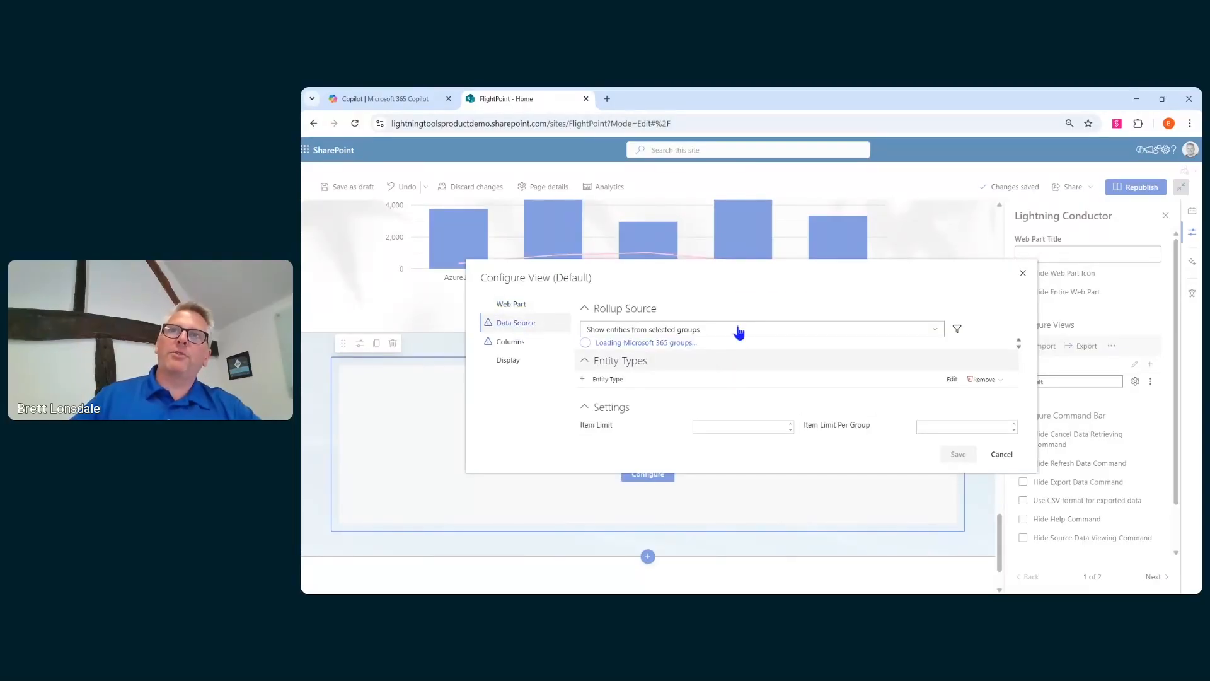
left_click(687, 220)
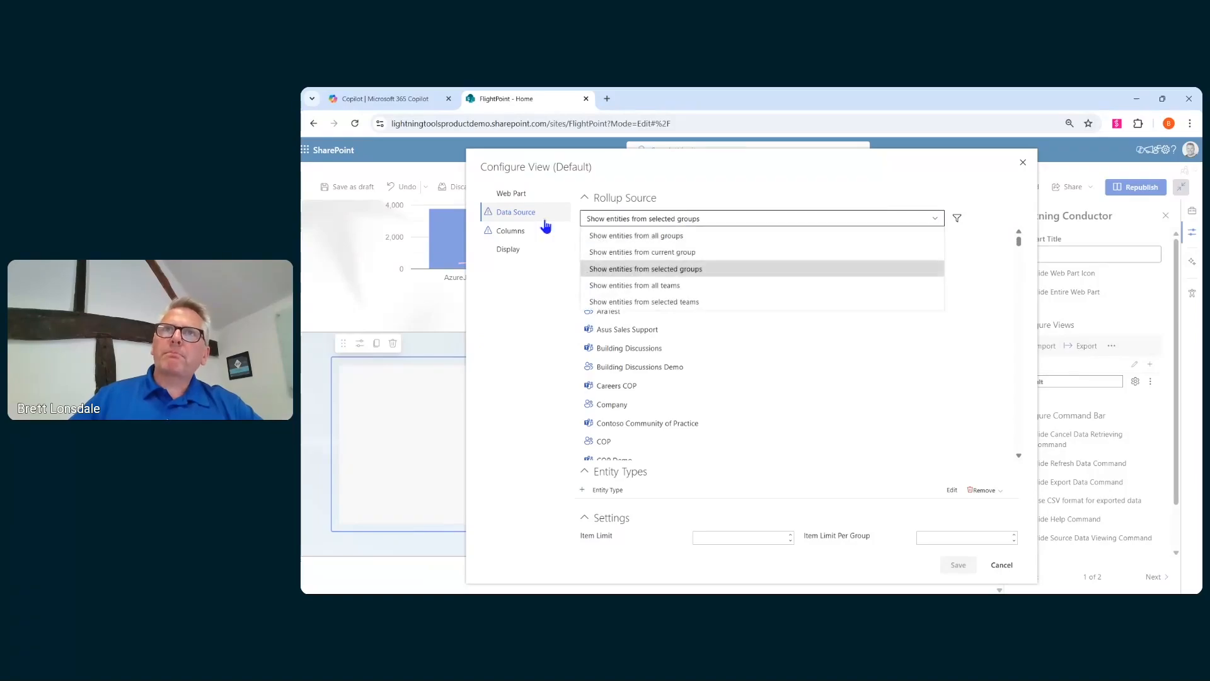
left_click(527, 200)
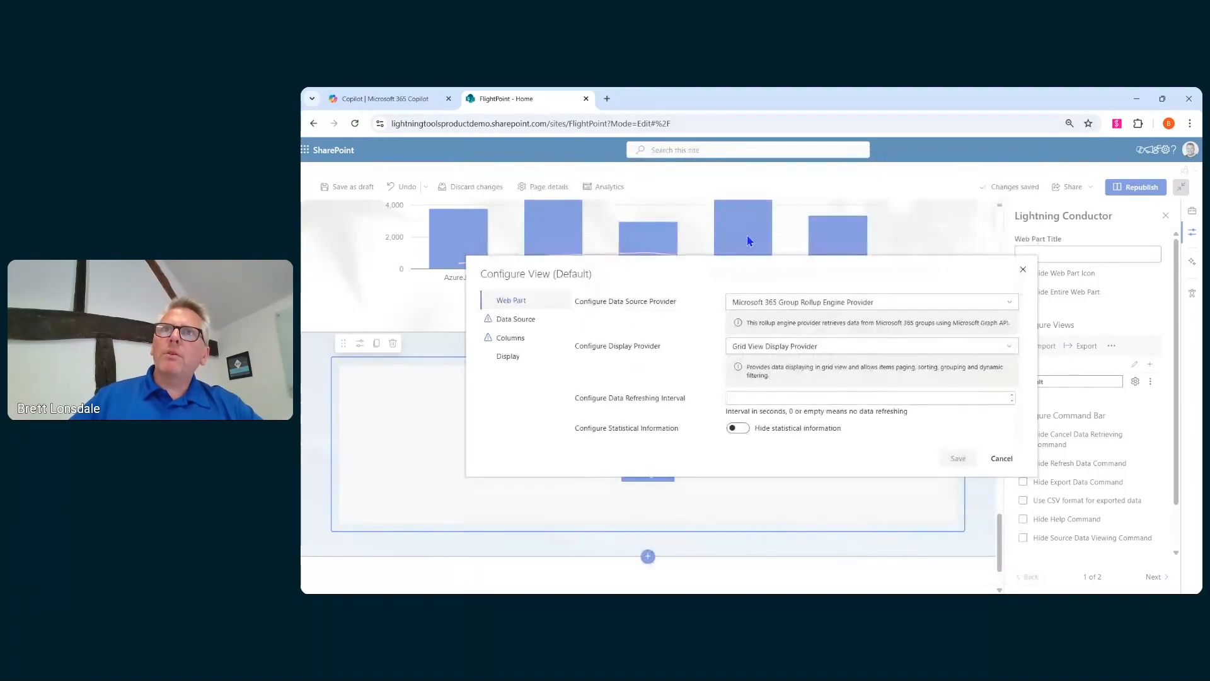
- Switch the data source provider to Graph Connectors Rollup Engine Provider and browse its source connectors
left_click(802, 352)
left_click(807, 303)
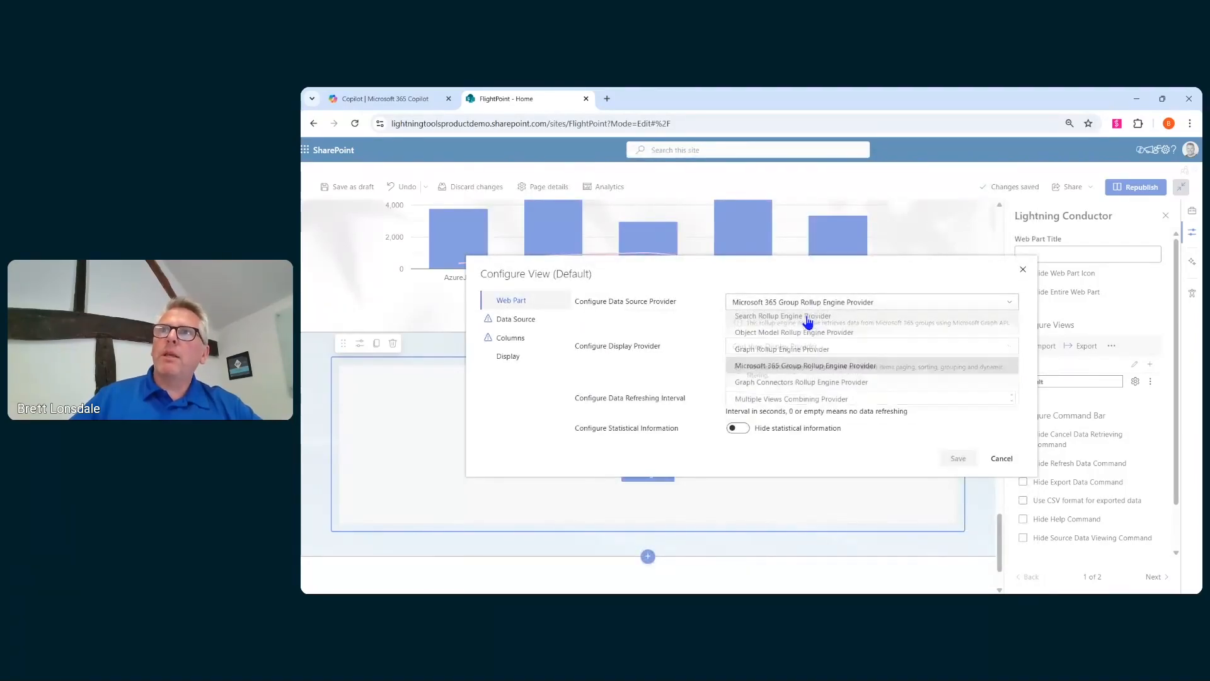
left_click(805, 382)
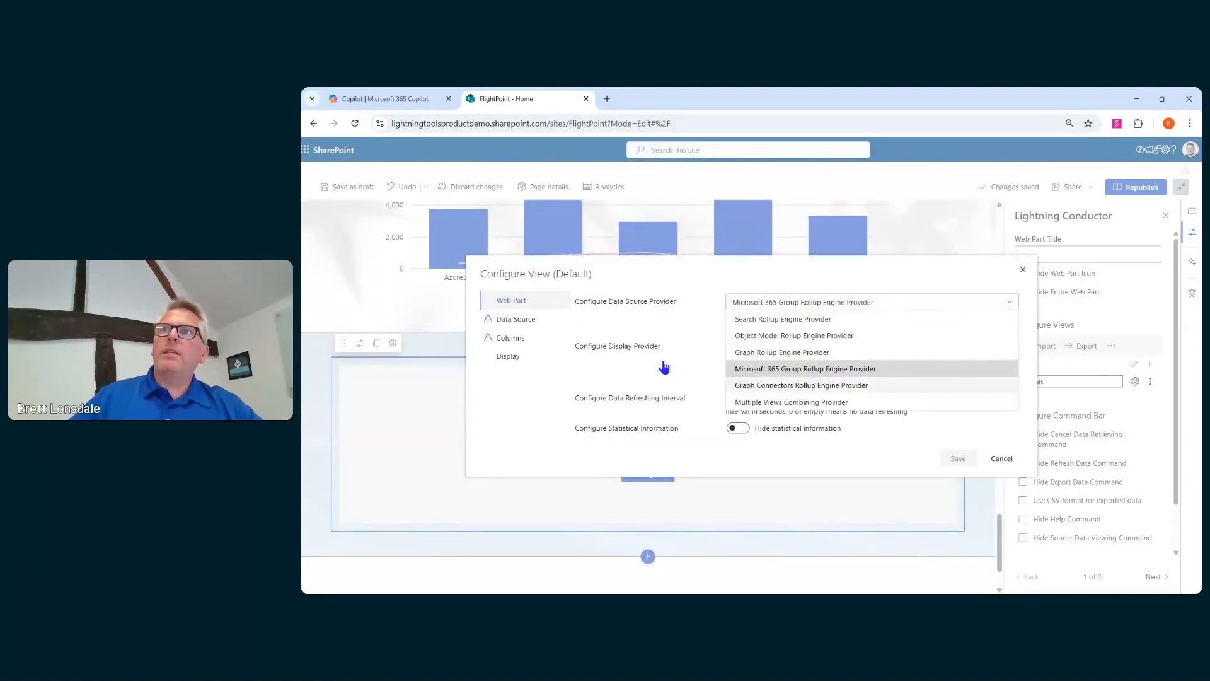
left_click(528, 315)
left_click(761, 335)
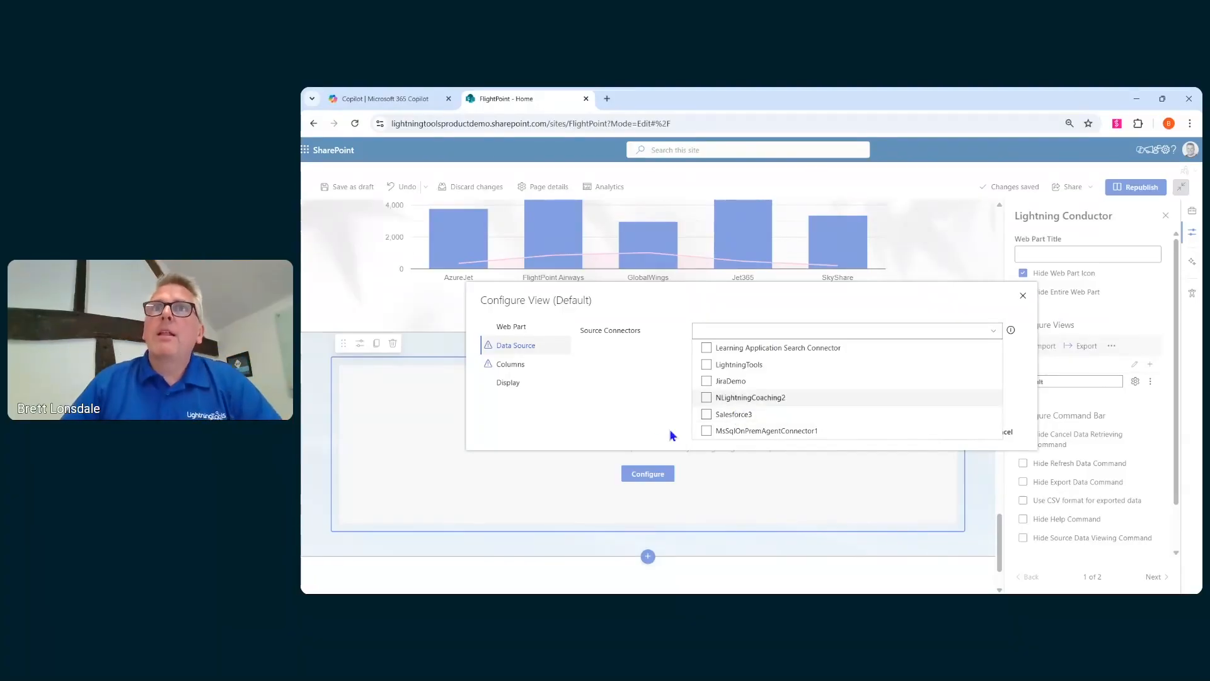
left_click(528, 329)
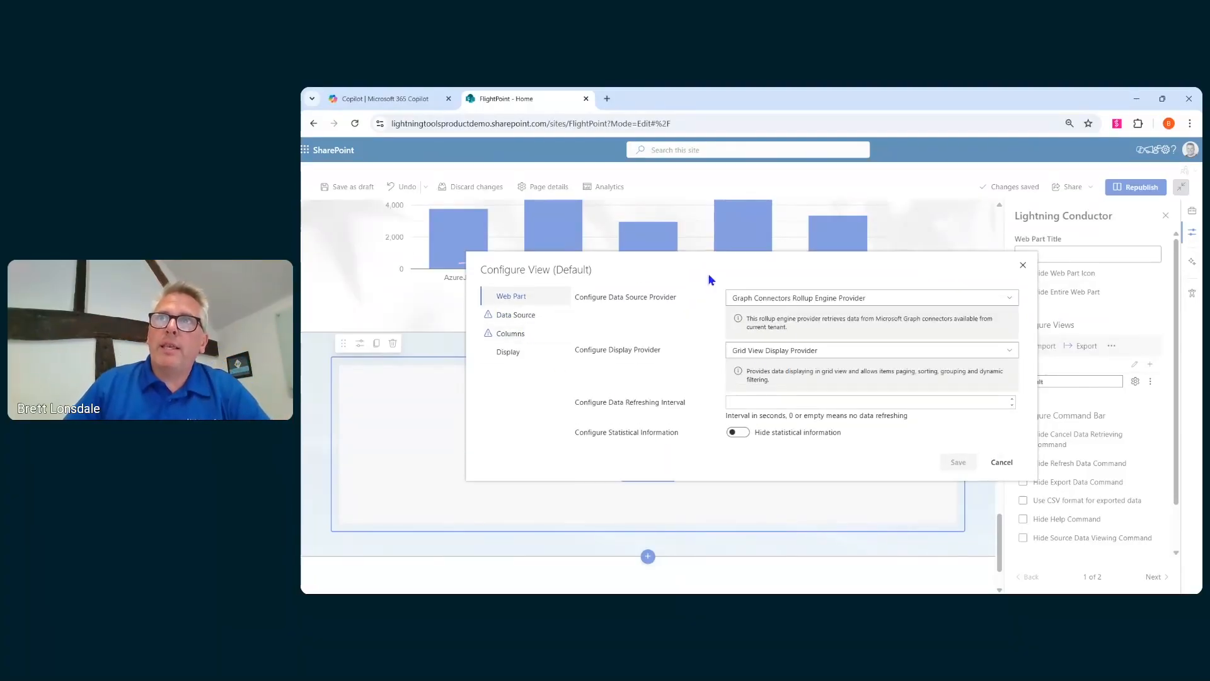
- Configure the Lightning Conductor through Quick Configuration to show All Documents from the Current Site in Grid View with person avatars
left_click(1001, 462)
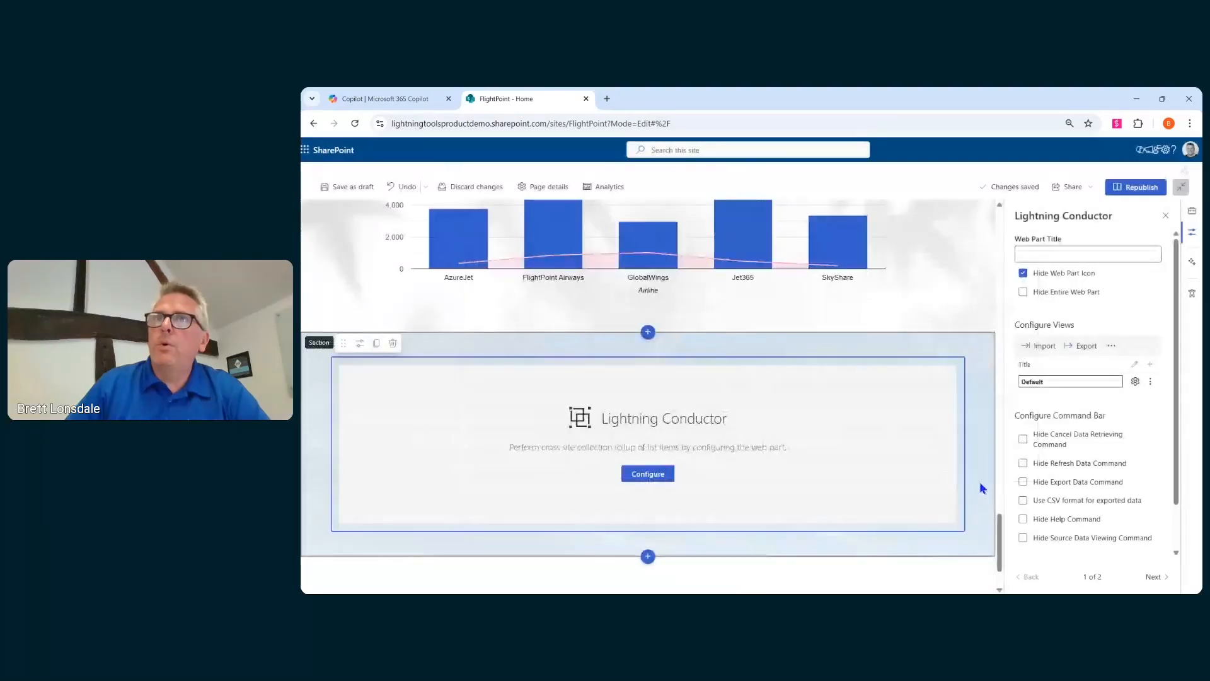
left_click(648, 477)
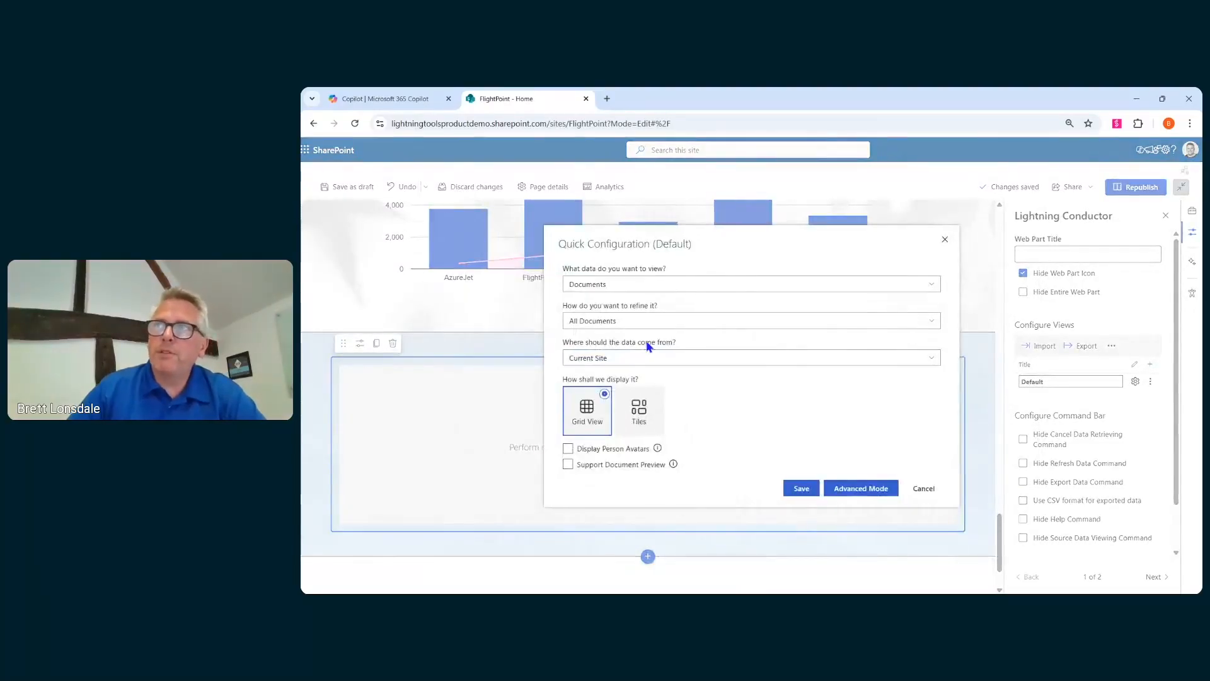
left_click(624, 286)
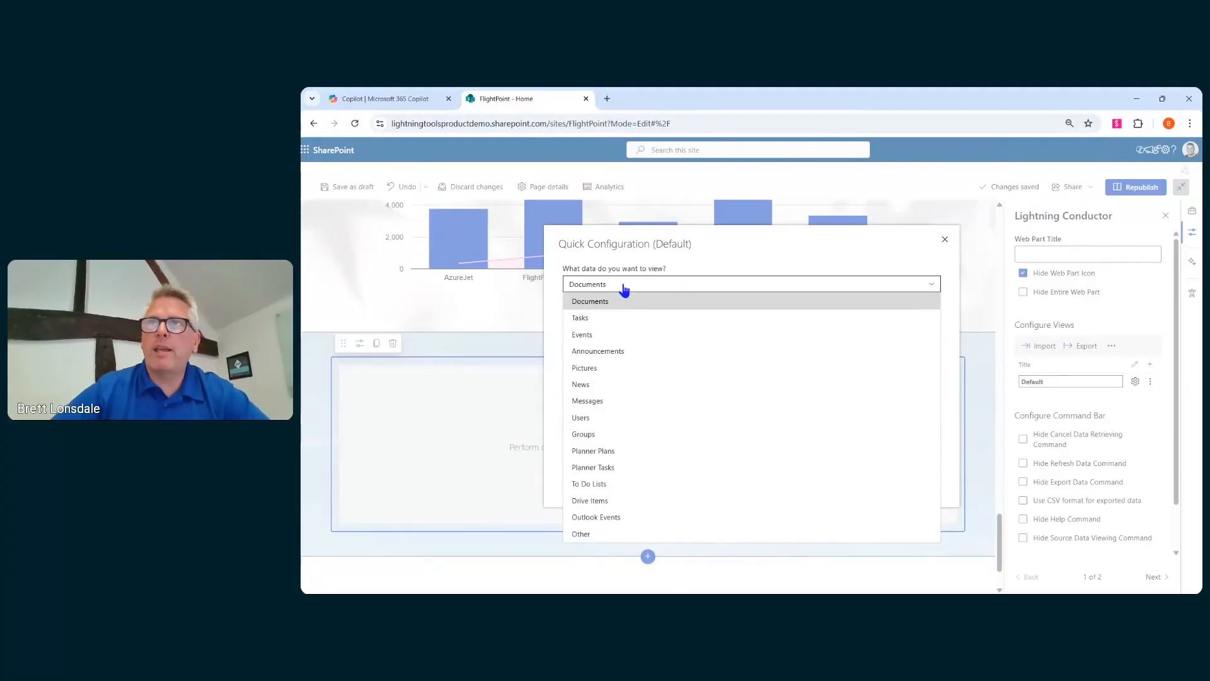
left_click(576, 302)
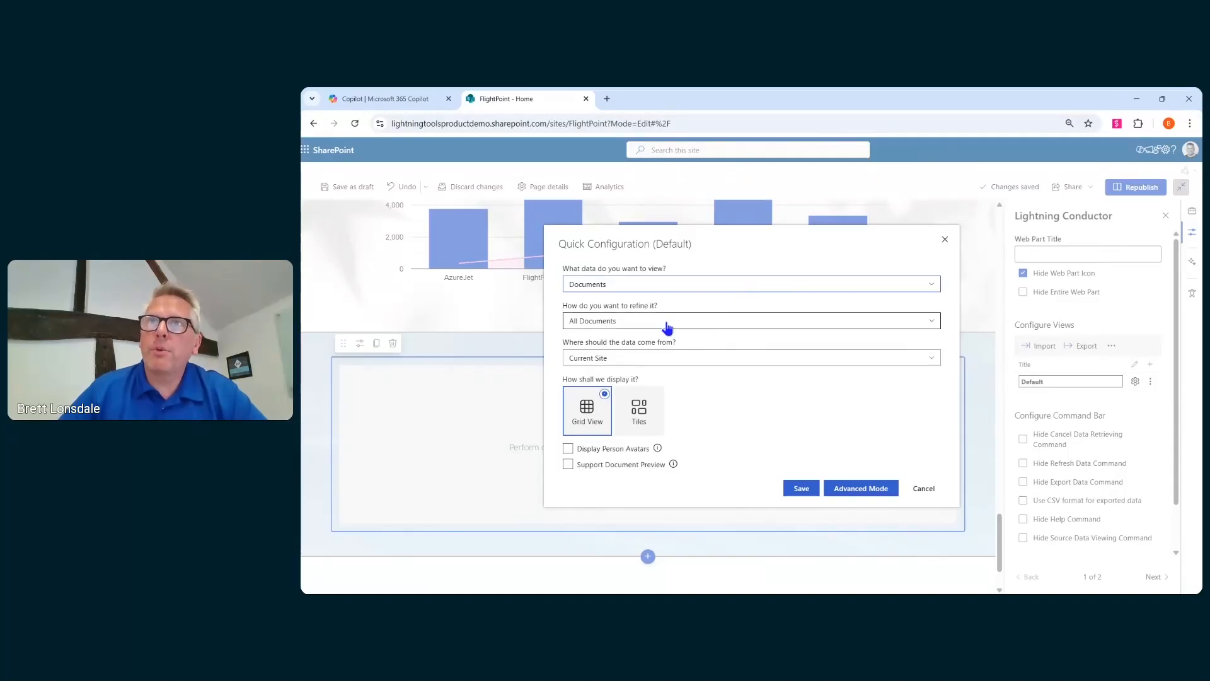
left_click(667, 324)
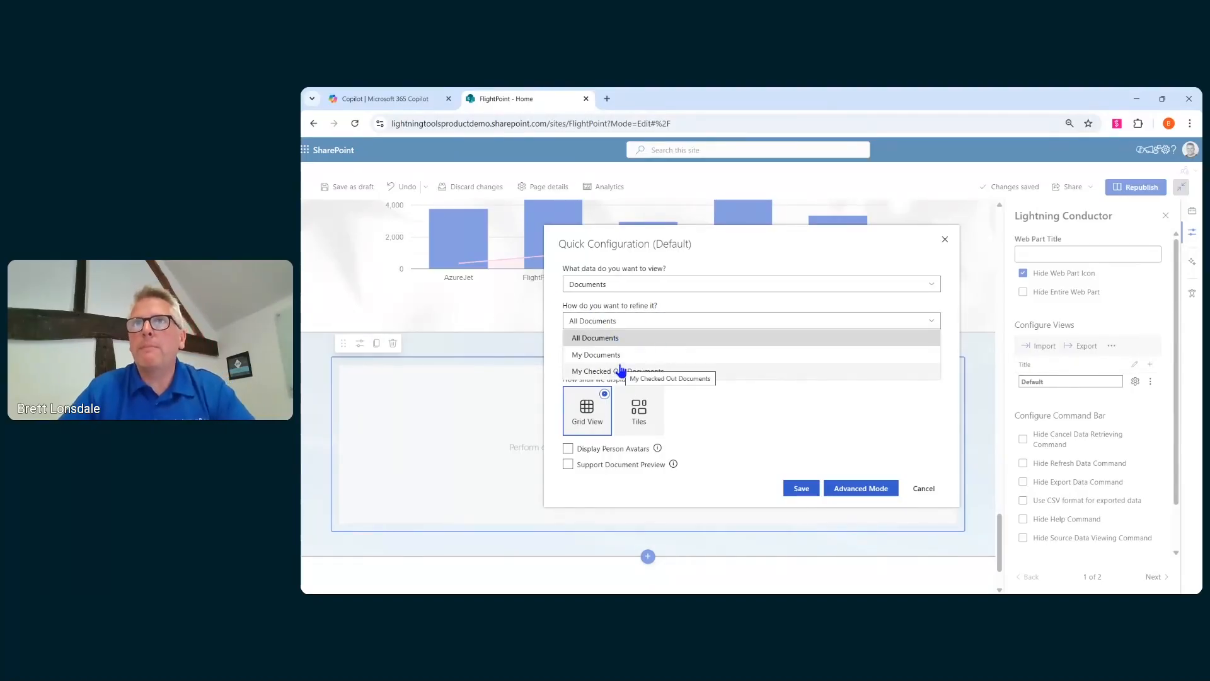
left_click(675, 330)
left_click(665, 359)
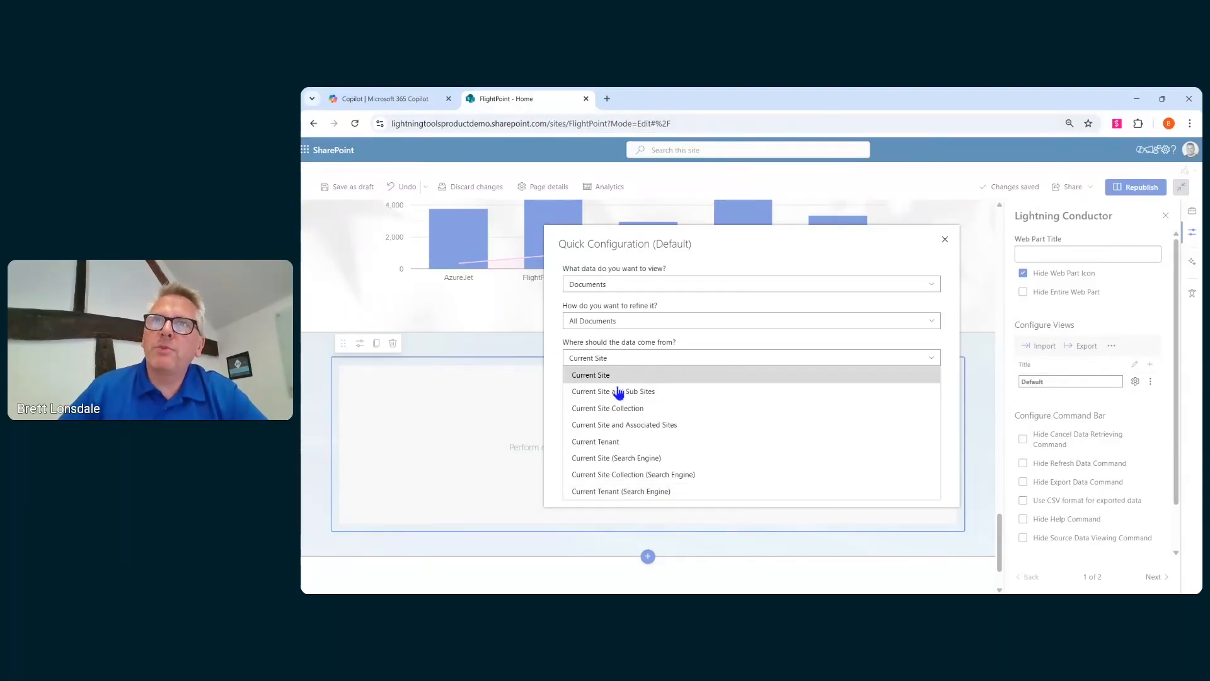
left_click(605, 378)
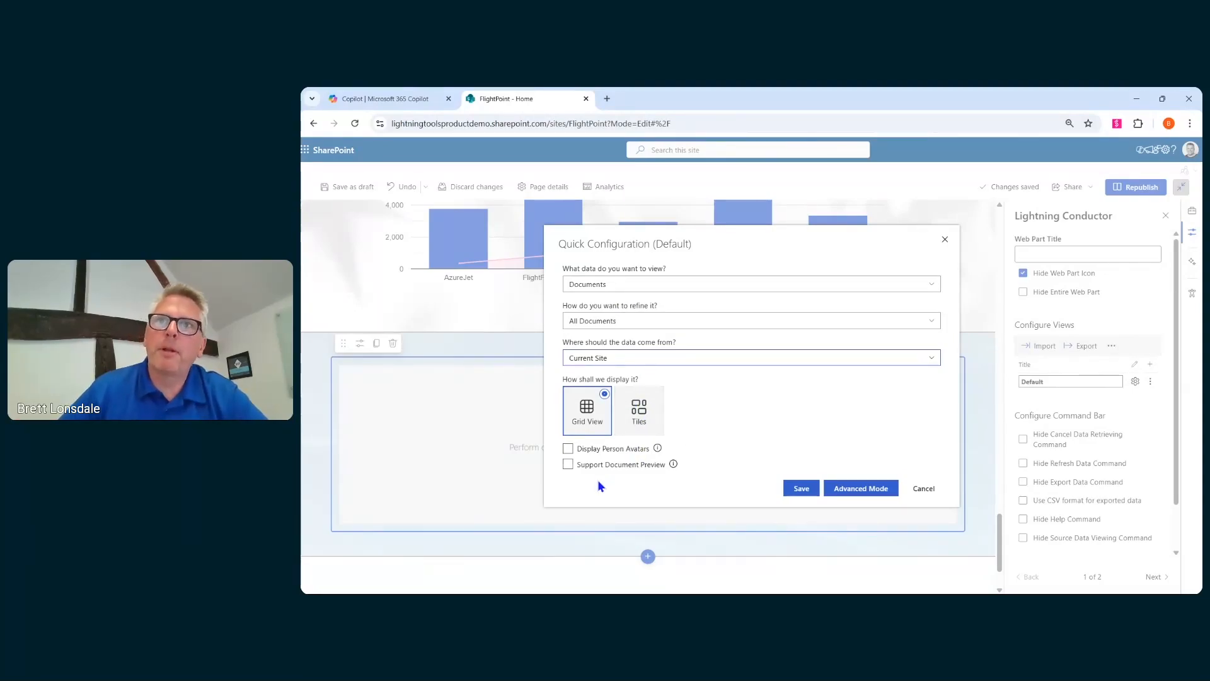
left_click(568, 449)
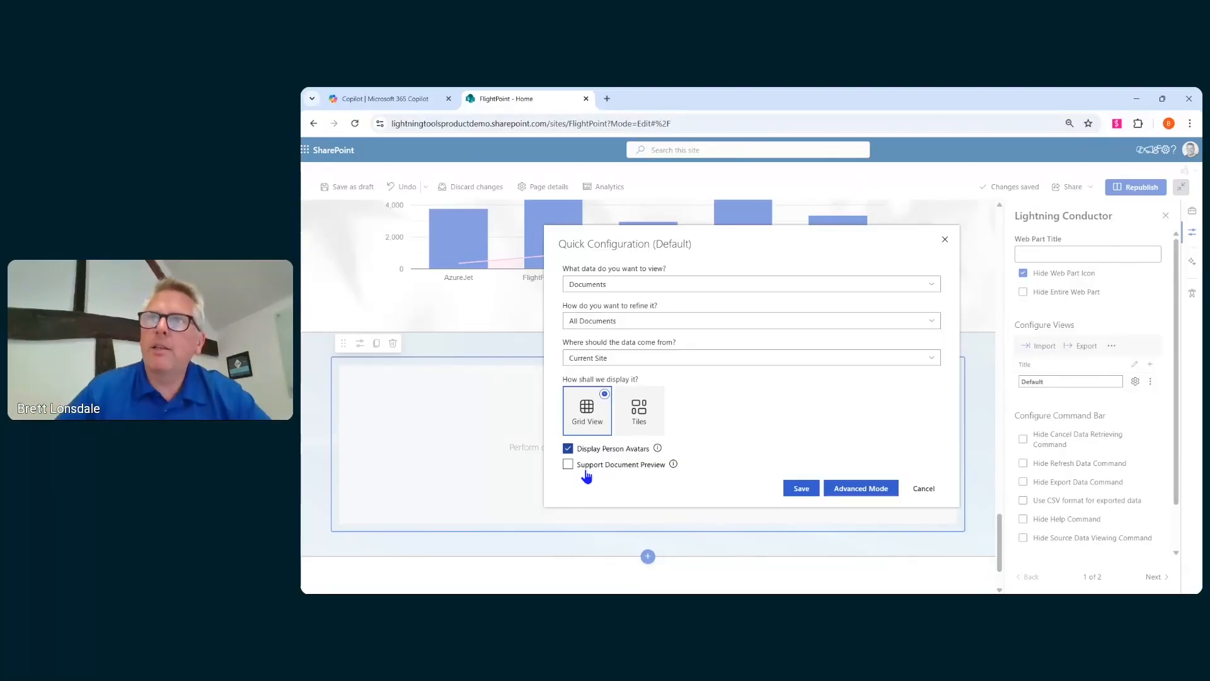
left_click(812, 490)
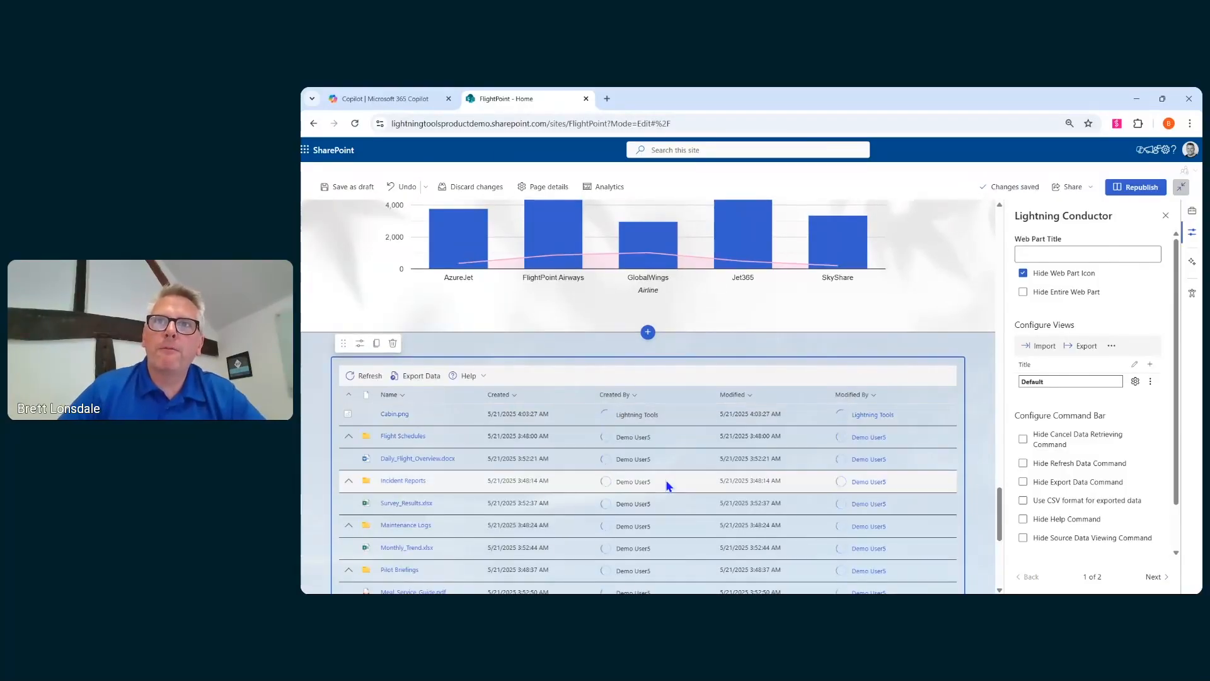
- Set the Created column's display format to Short Date
scroll(668, 486, "down", 1)
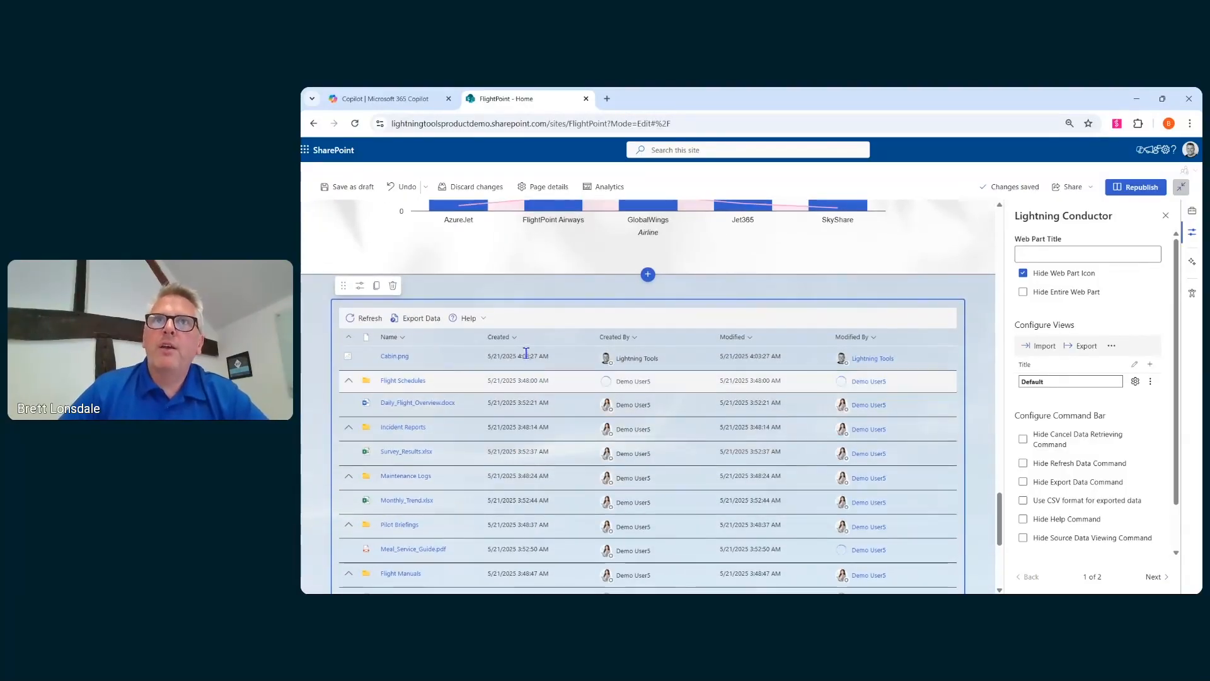
left_click(515, 338)
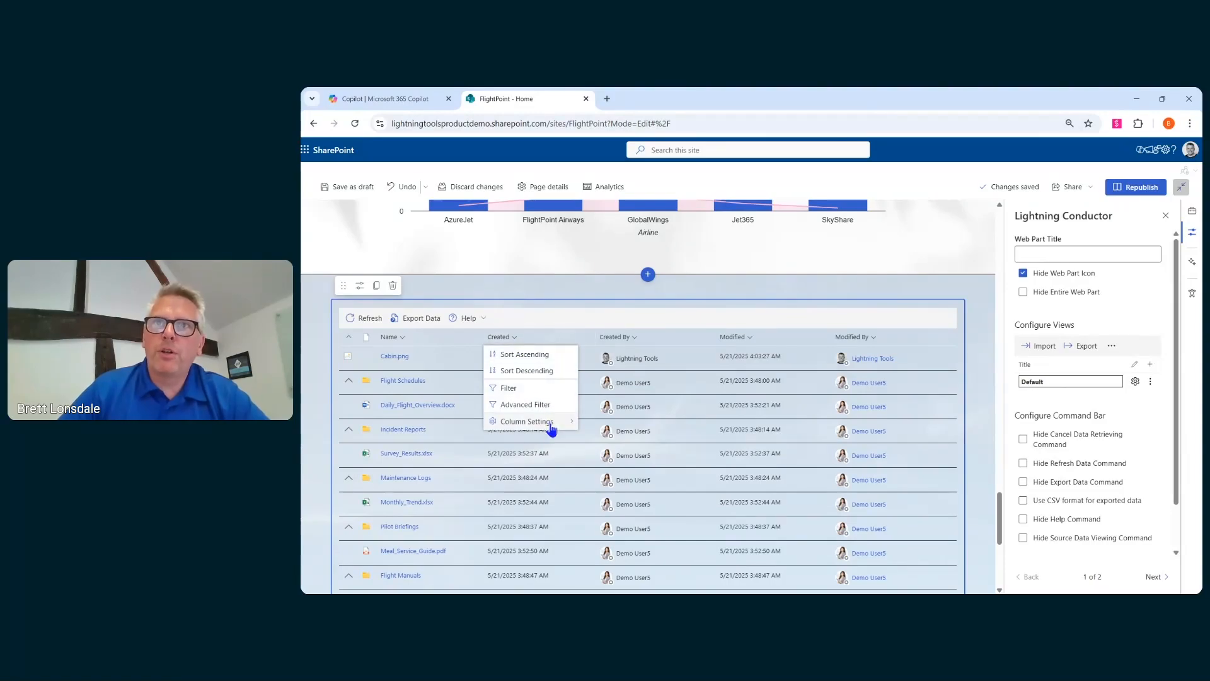
mouse_move(547, 422)
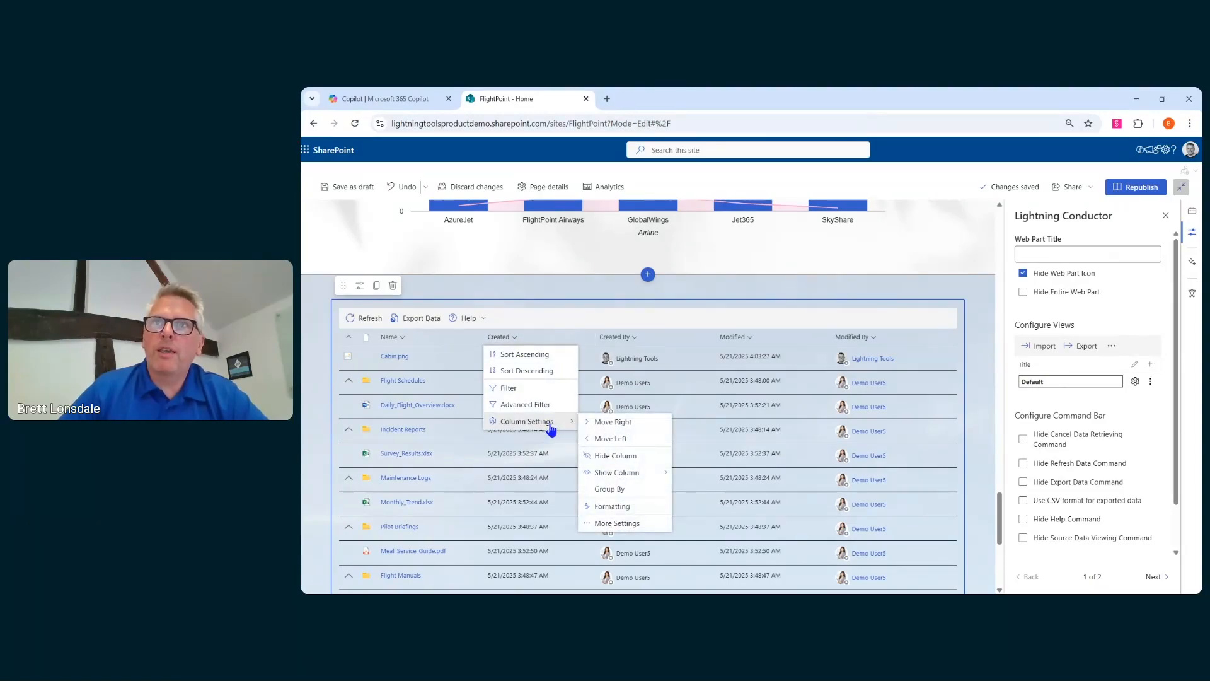
left_click(649, 523)
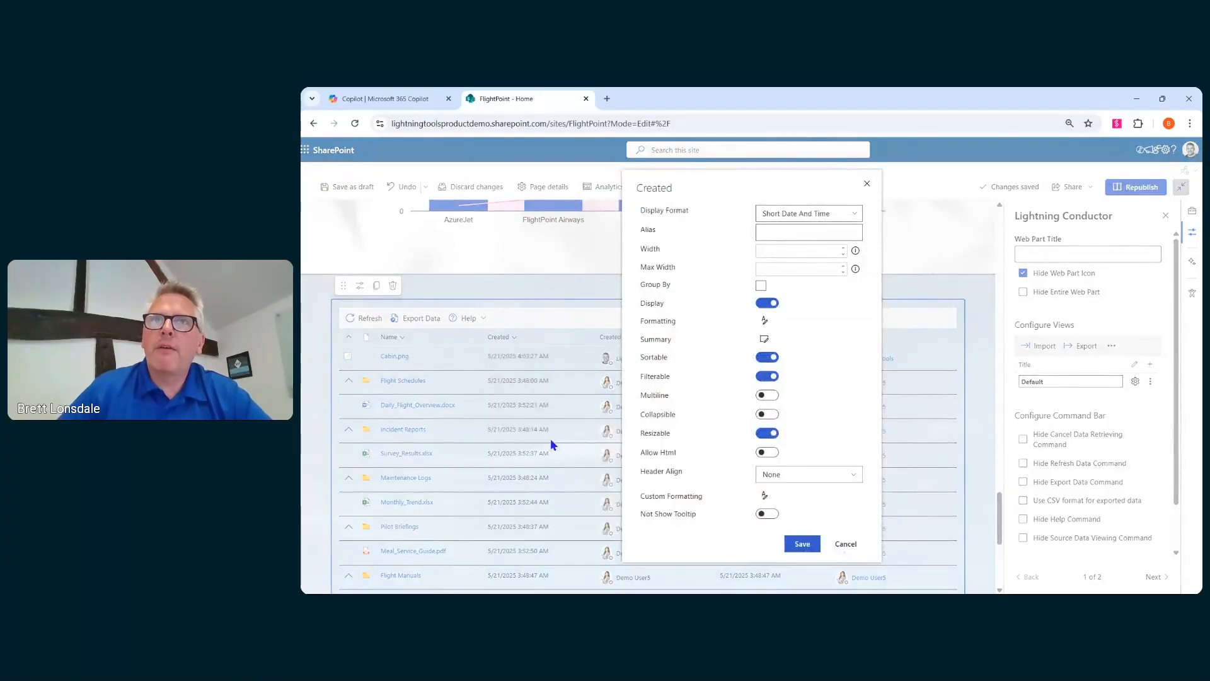
left_click(854, 213)
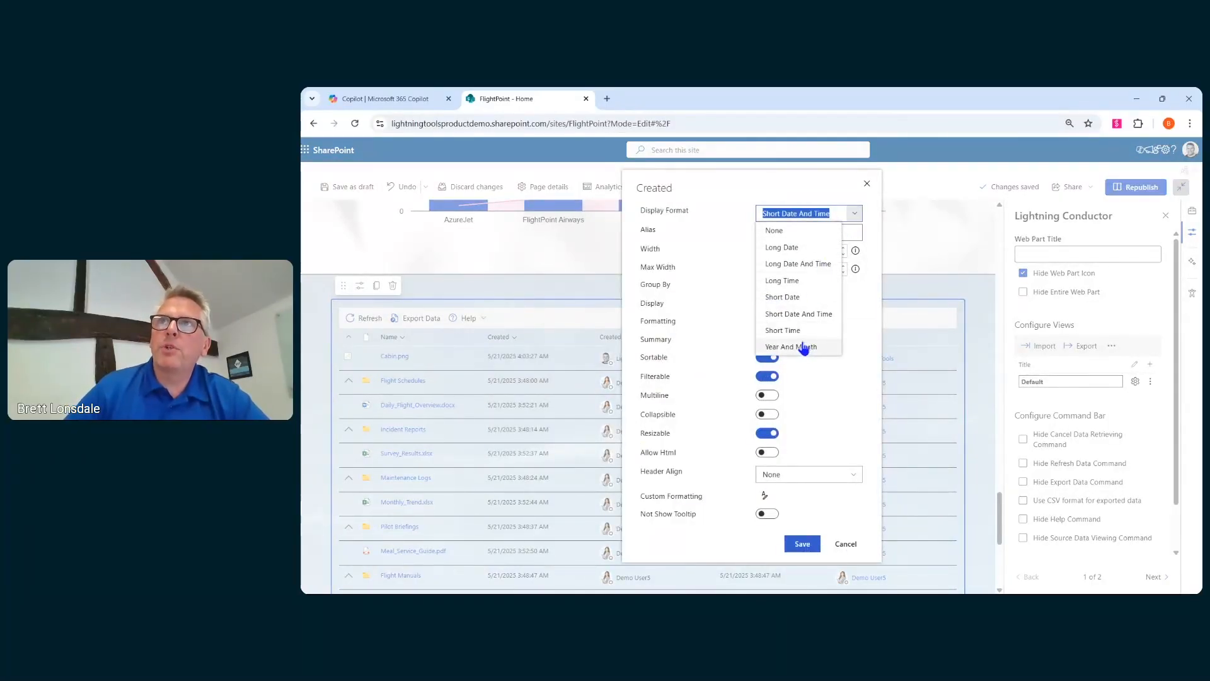
left_click(766, 300)
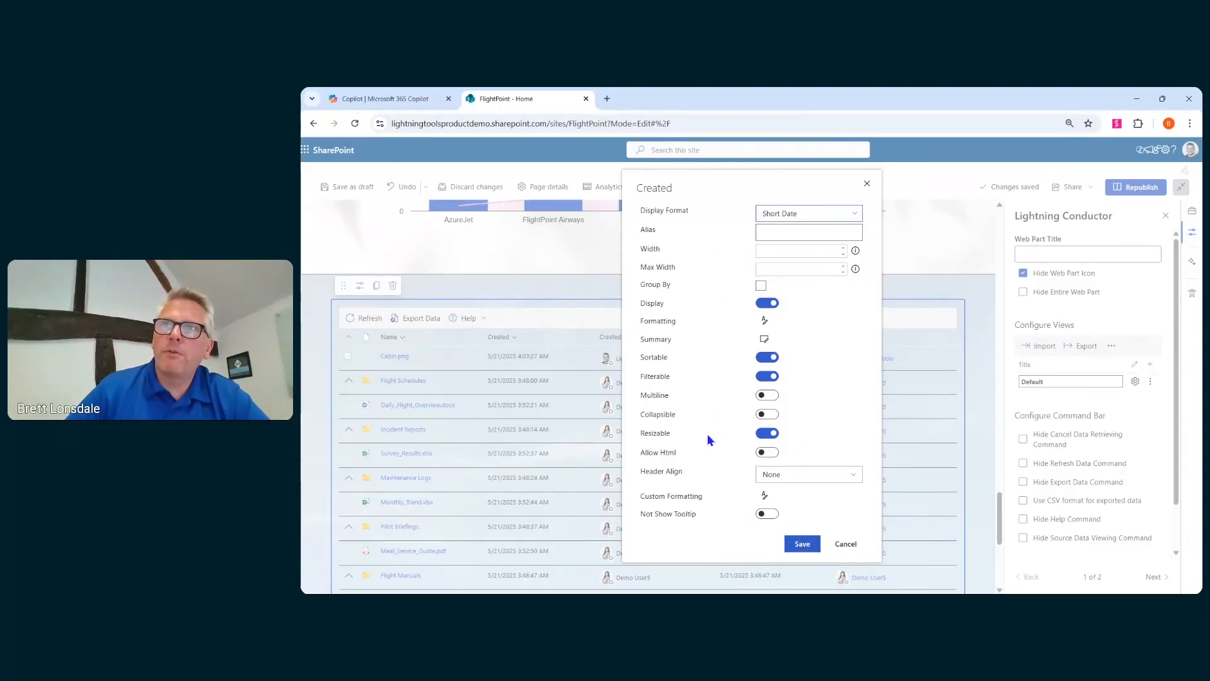
left_click(804, 543)
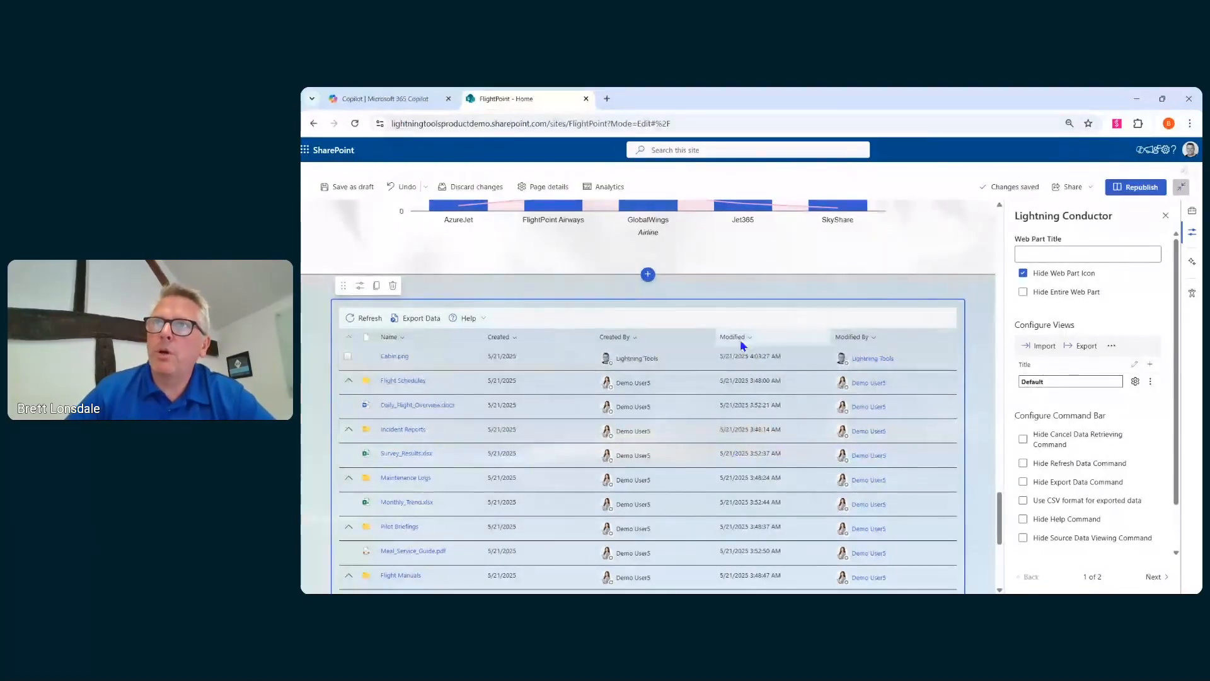
- Show the File Size column in the rollup grid
left_click(870, 337)
mouse_move(879, 421)
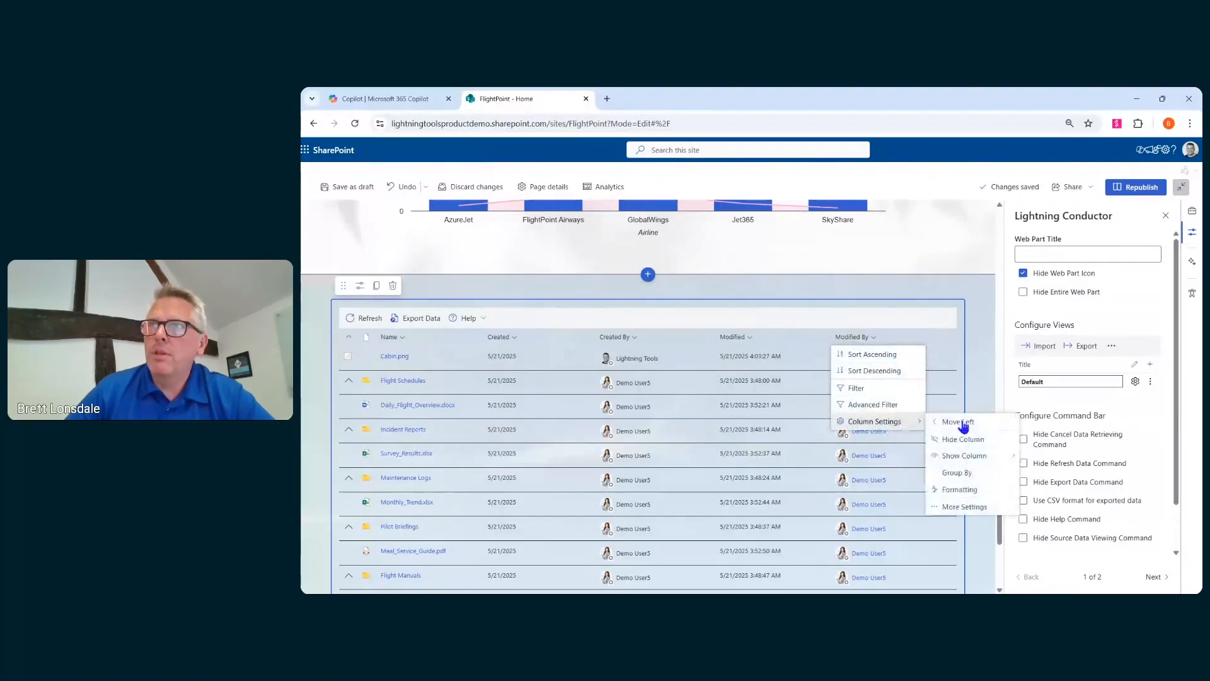
mouse_move(977, 456)
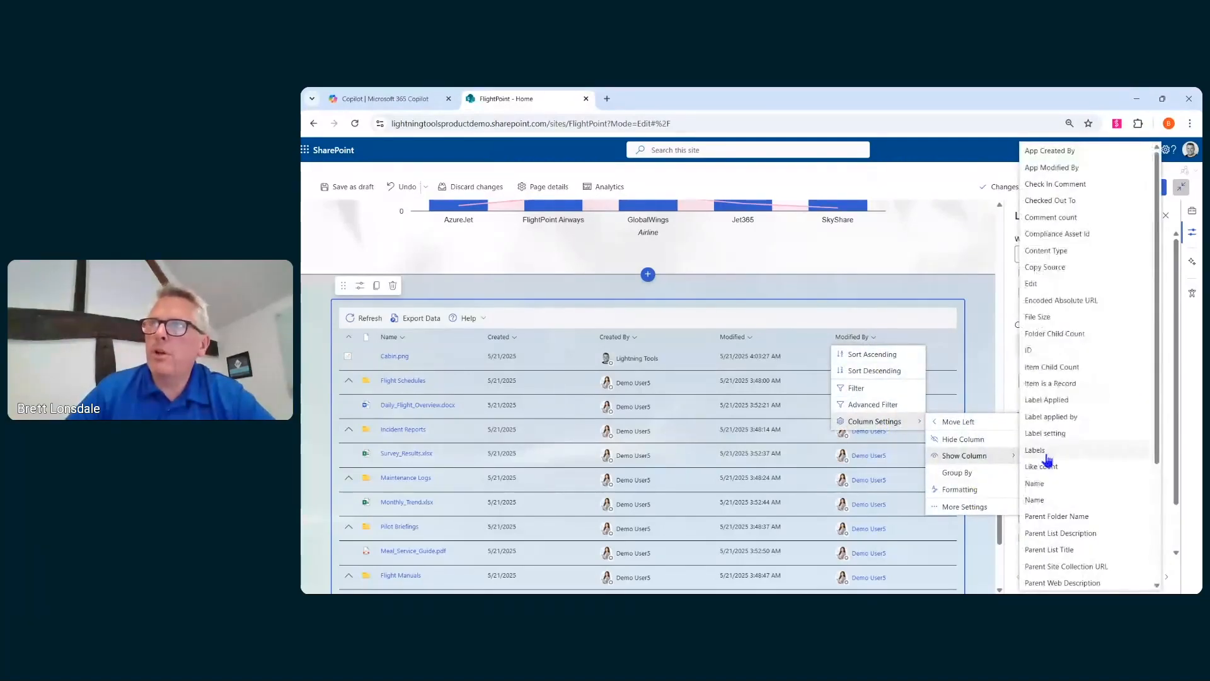
scroll(1058, 258, "down", 3)
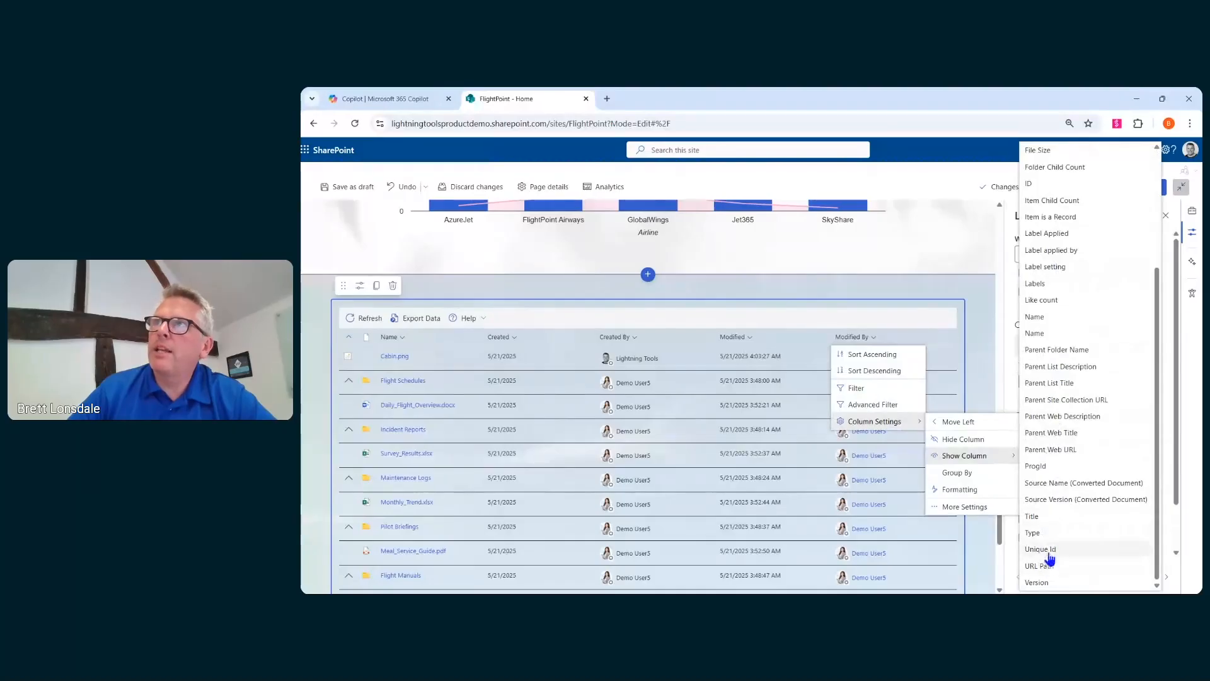
scroll(1052, 543, "up", 3)
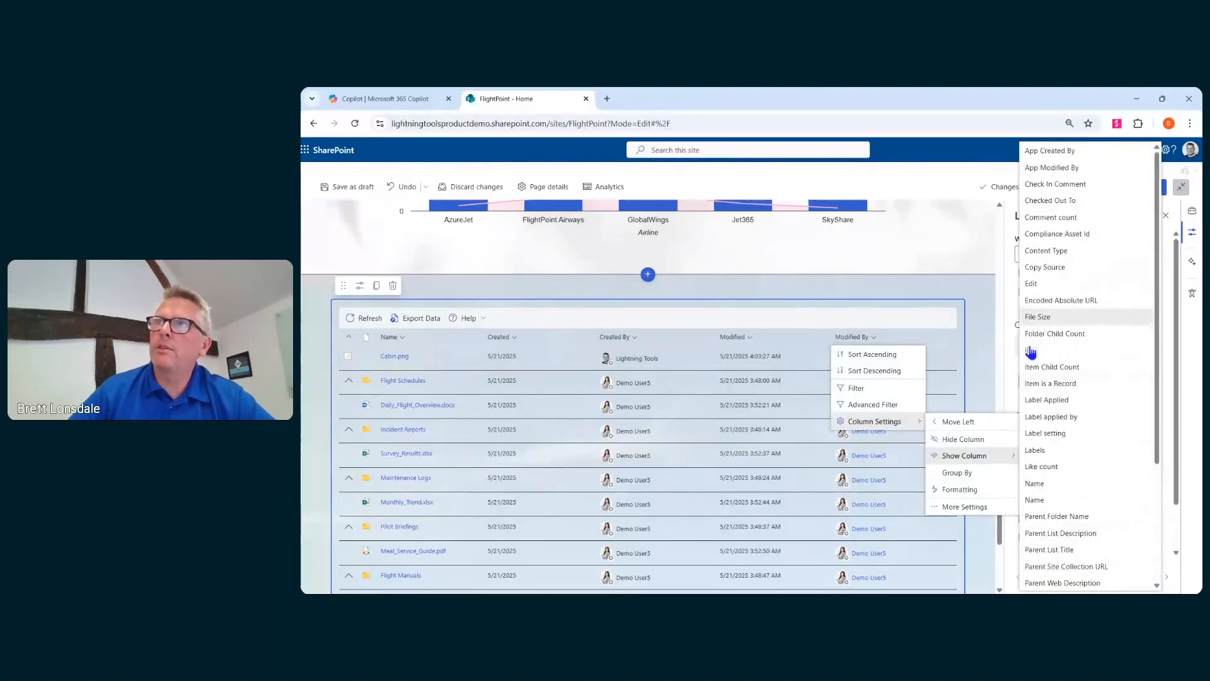
left_click(1044, 317)
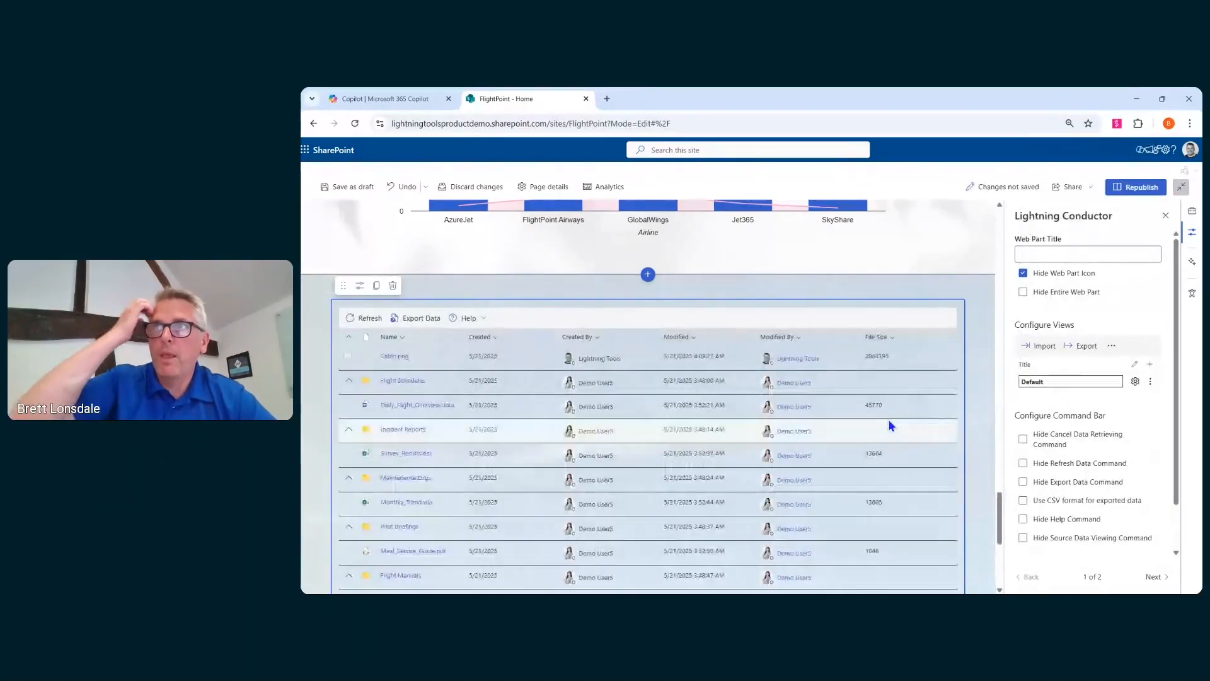
- Set the File Size column's display format to KB
left_click(892, 337)
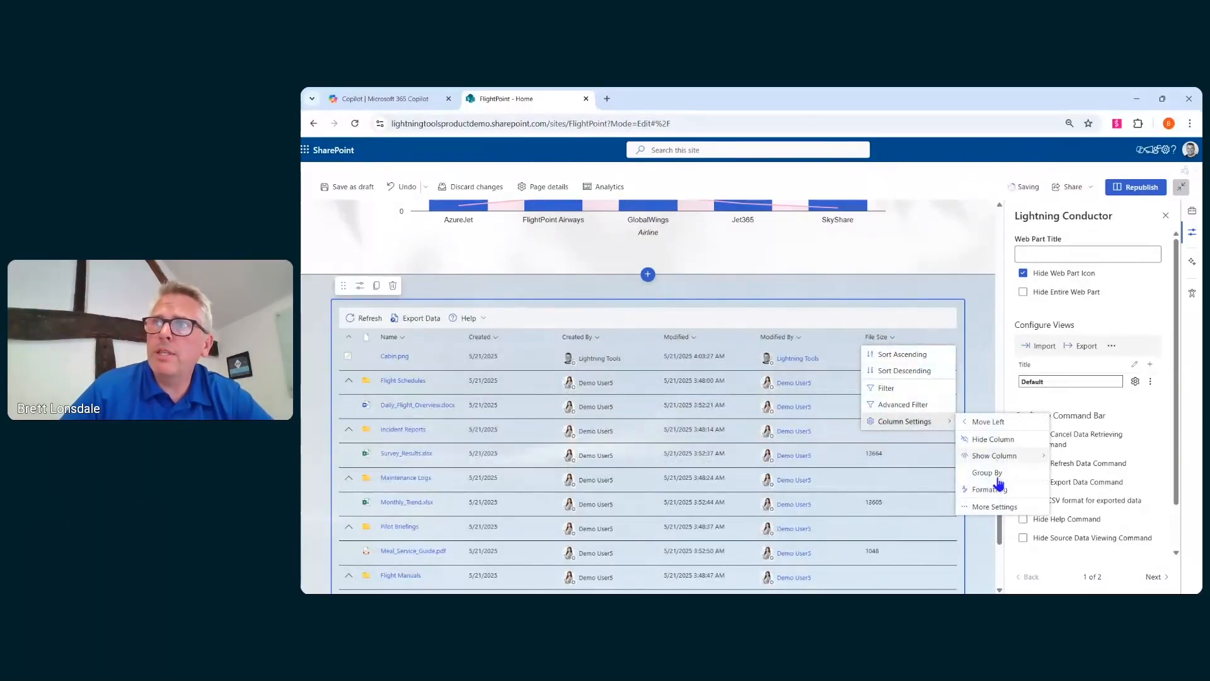
left_click(996, 507)
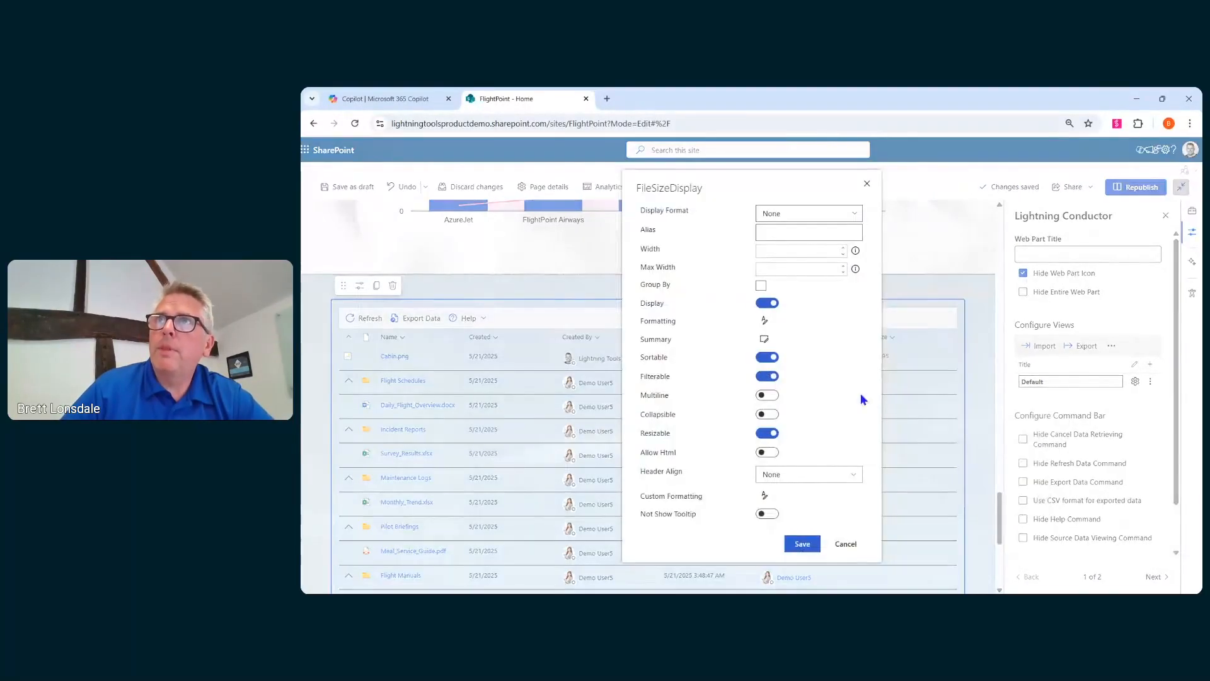
left_click(848, 216)
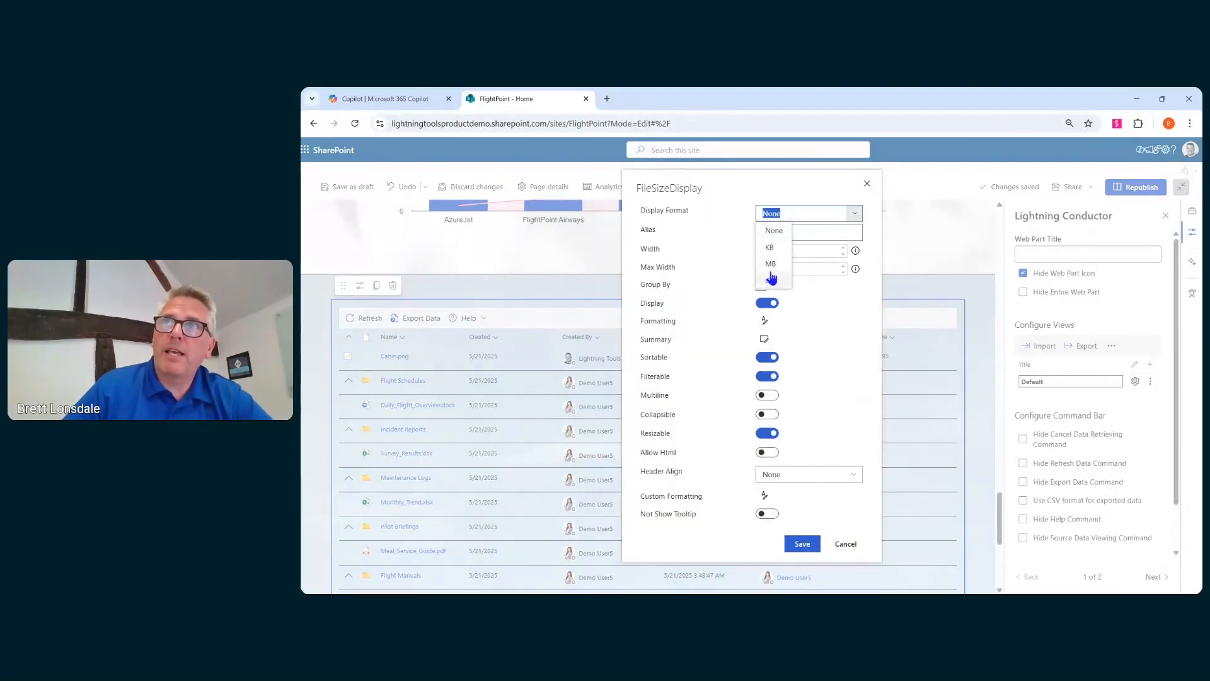
left_click(769, 248)
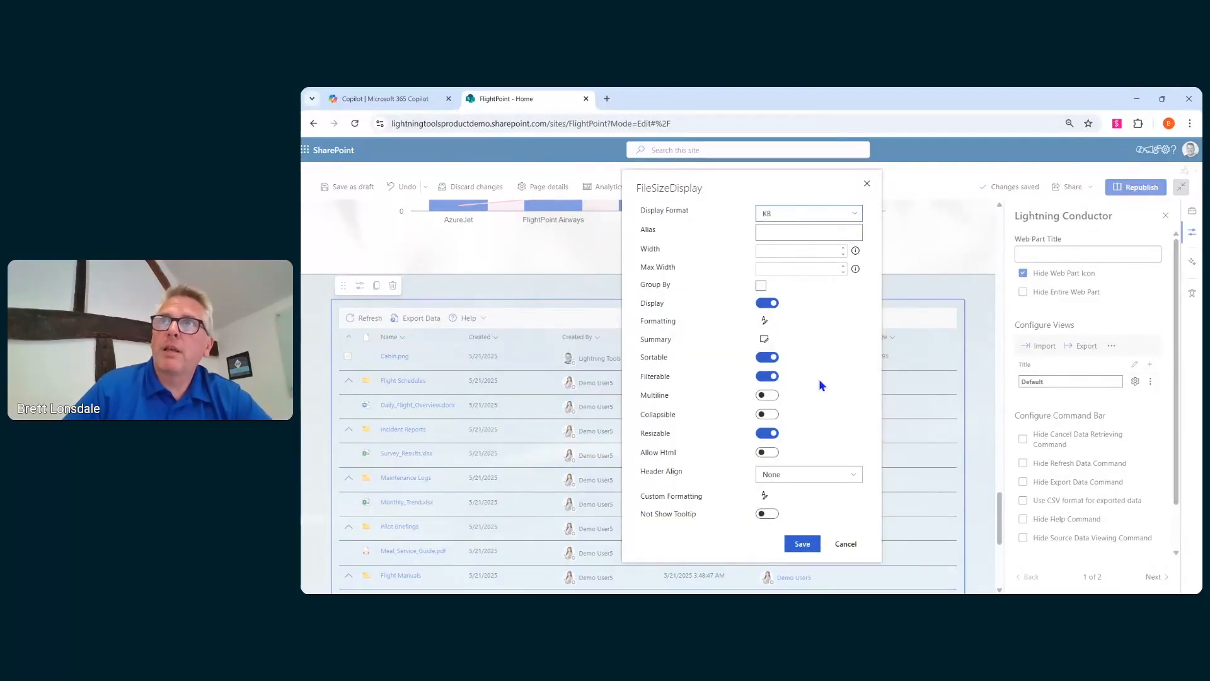
left_click(802, 544)
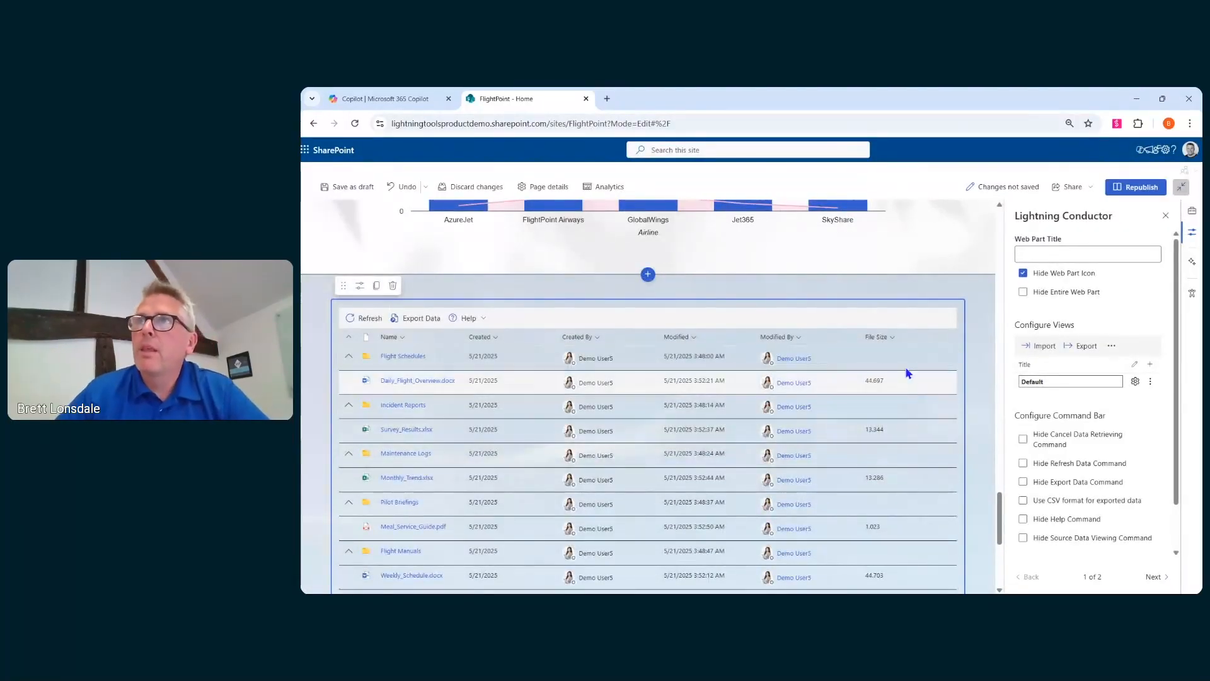
left_click(894, 337)
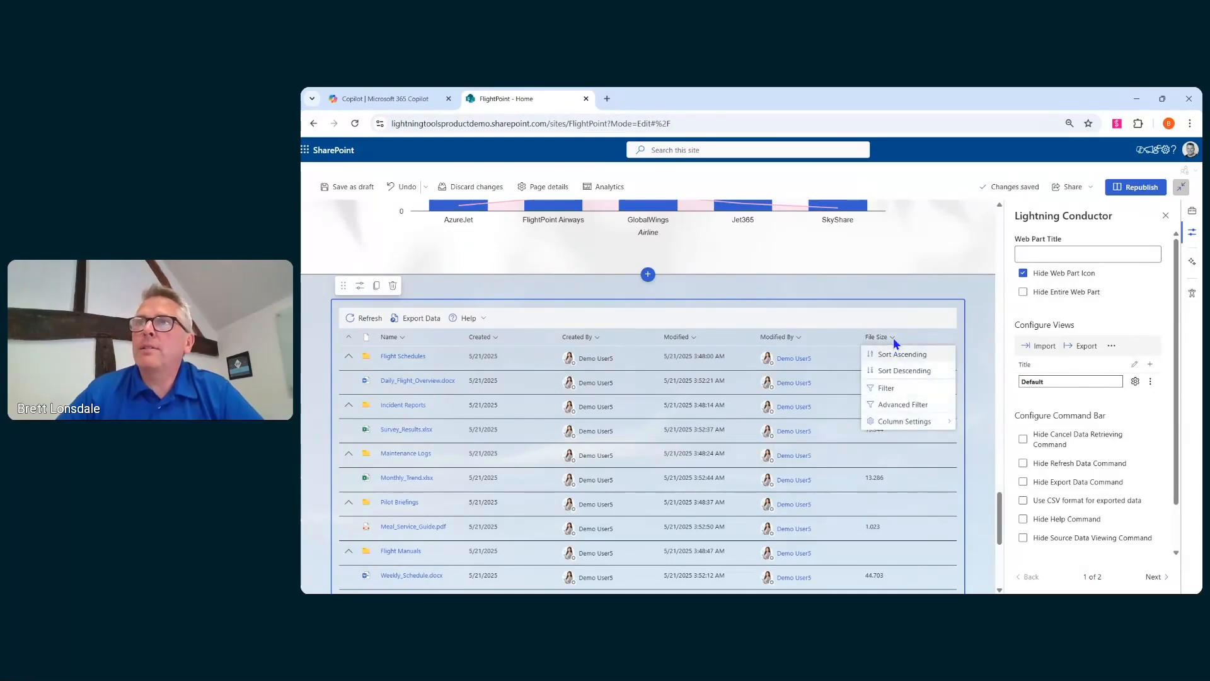
mouse_move(914, 421)
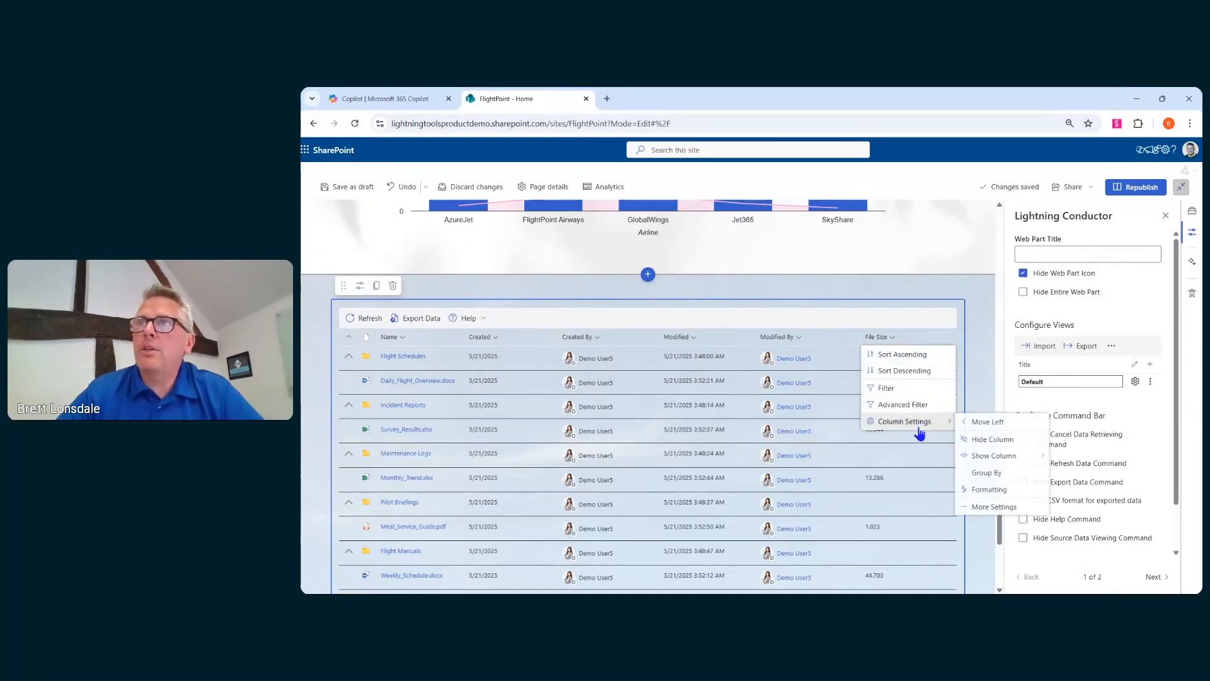
left_click(987, 490)
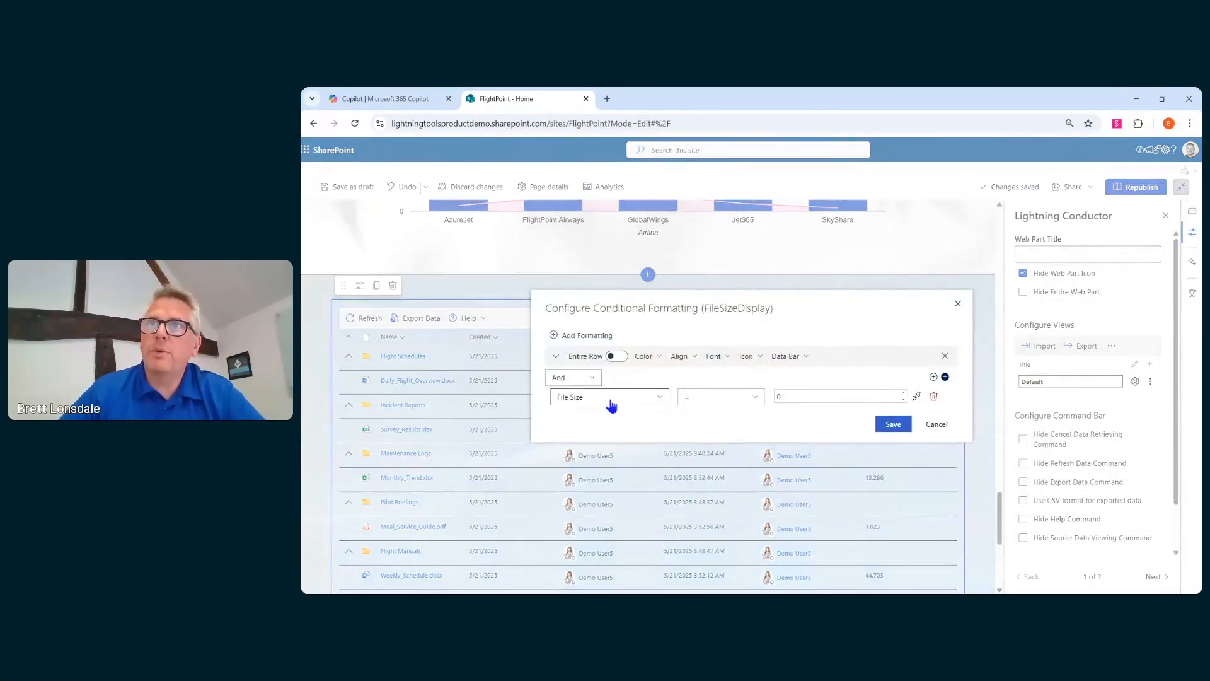
left_click(751, 402)
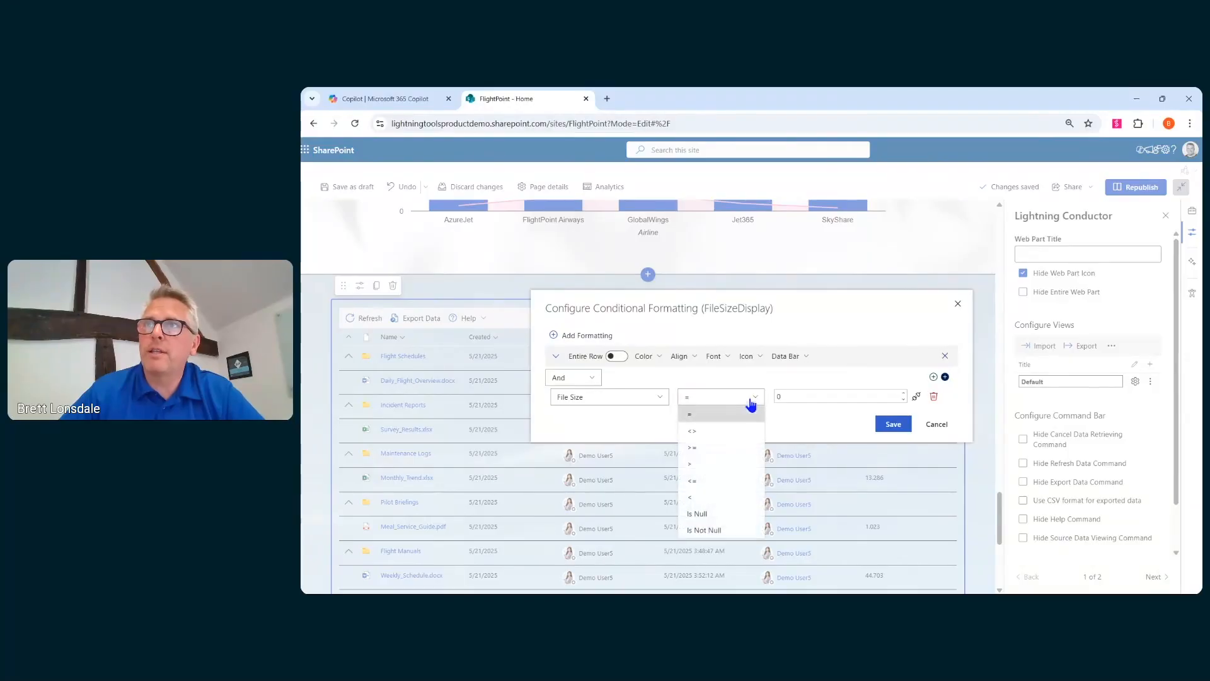
left_click(723, 464)
double_click(786, 398)
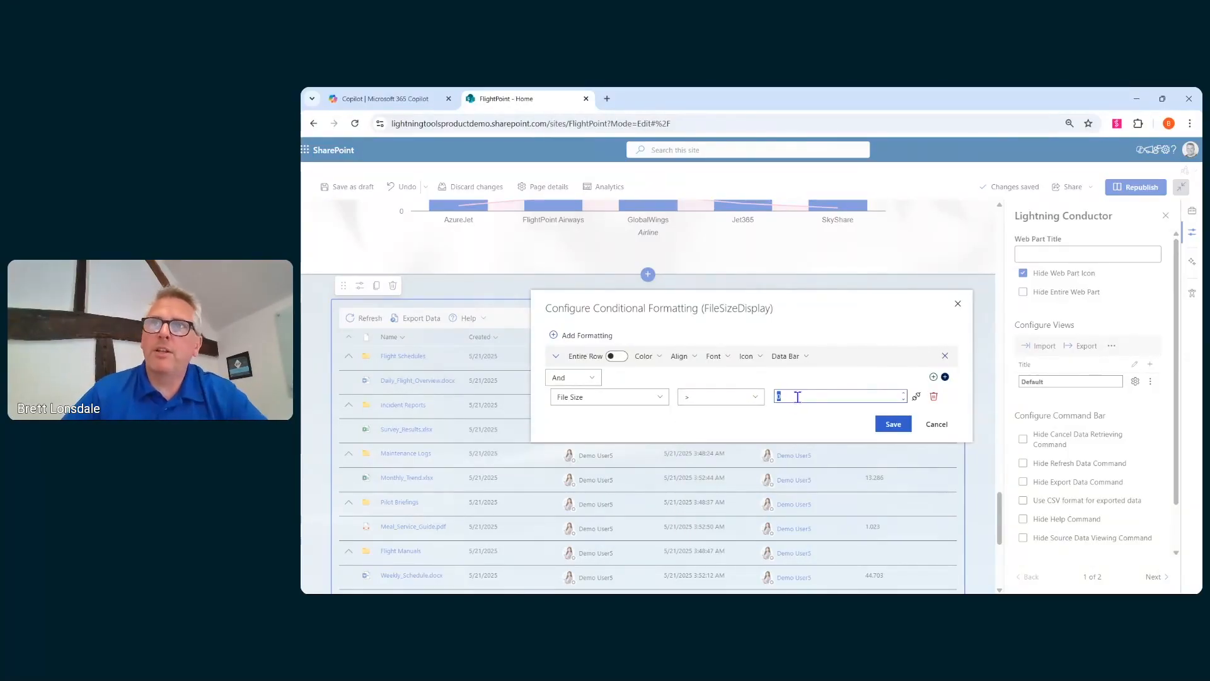
left_click(748, 360)
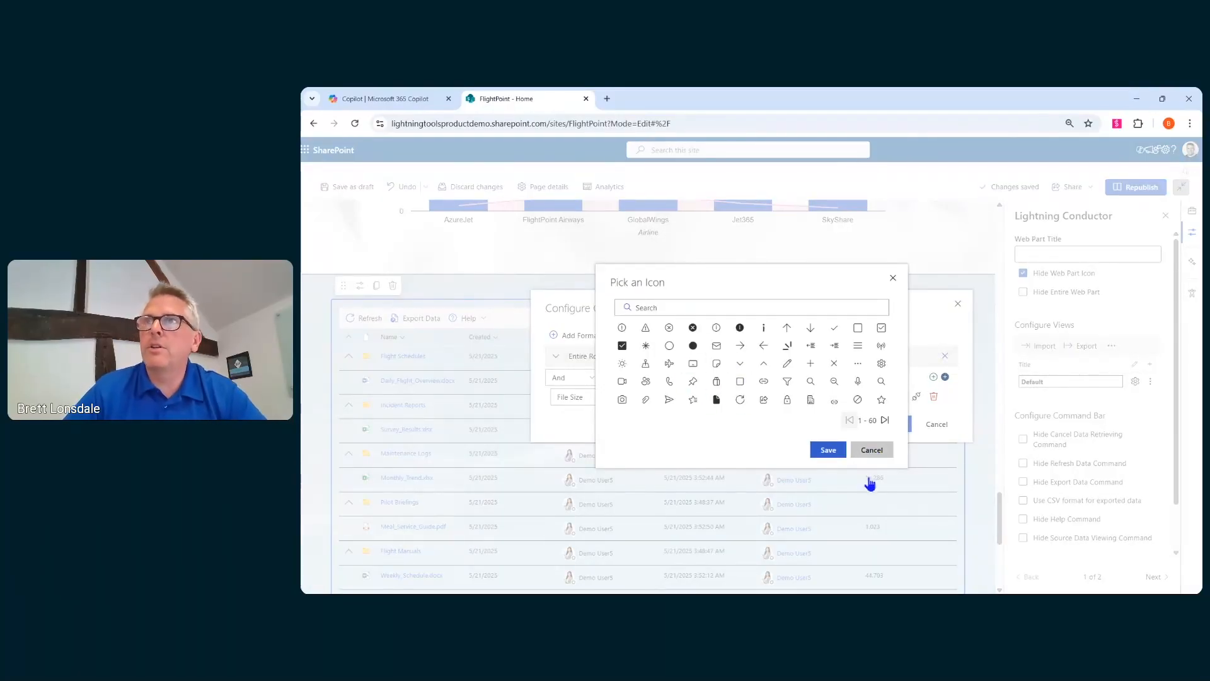
left_click(931, 430)
left_click(933, 426)
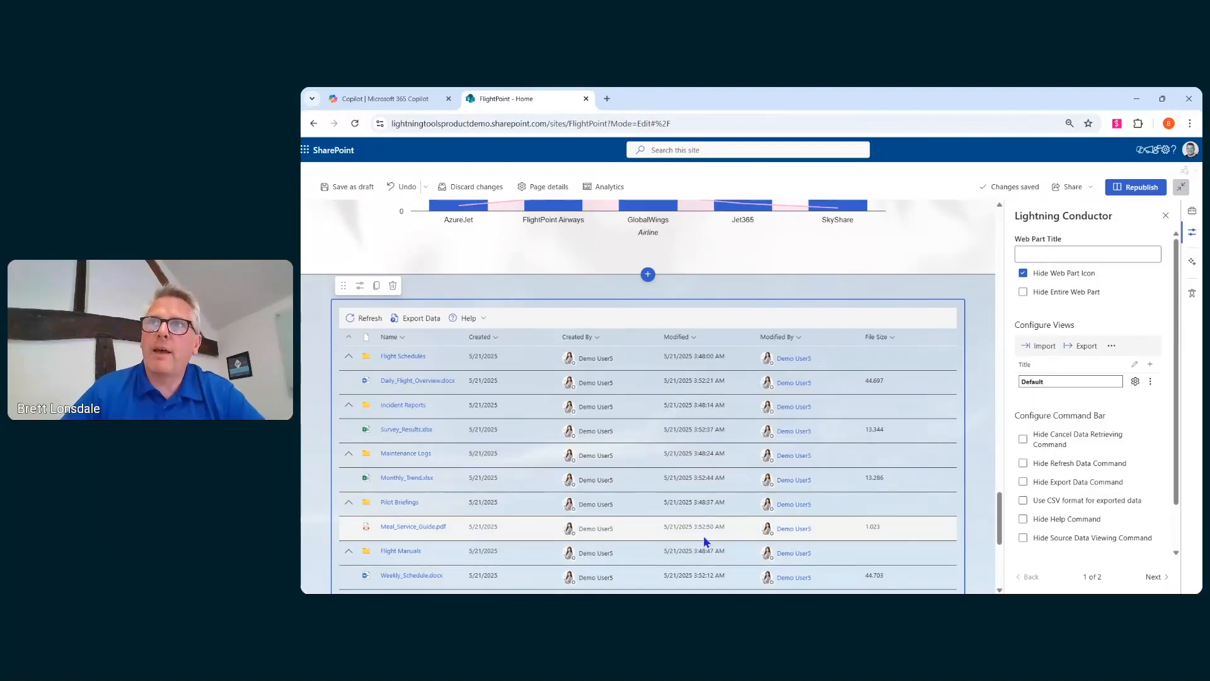
scroll(701, 539, "down", 1)
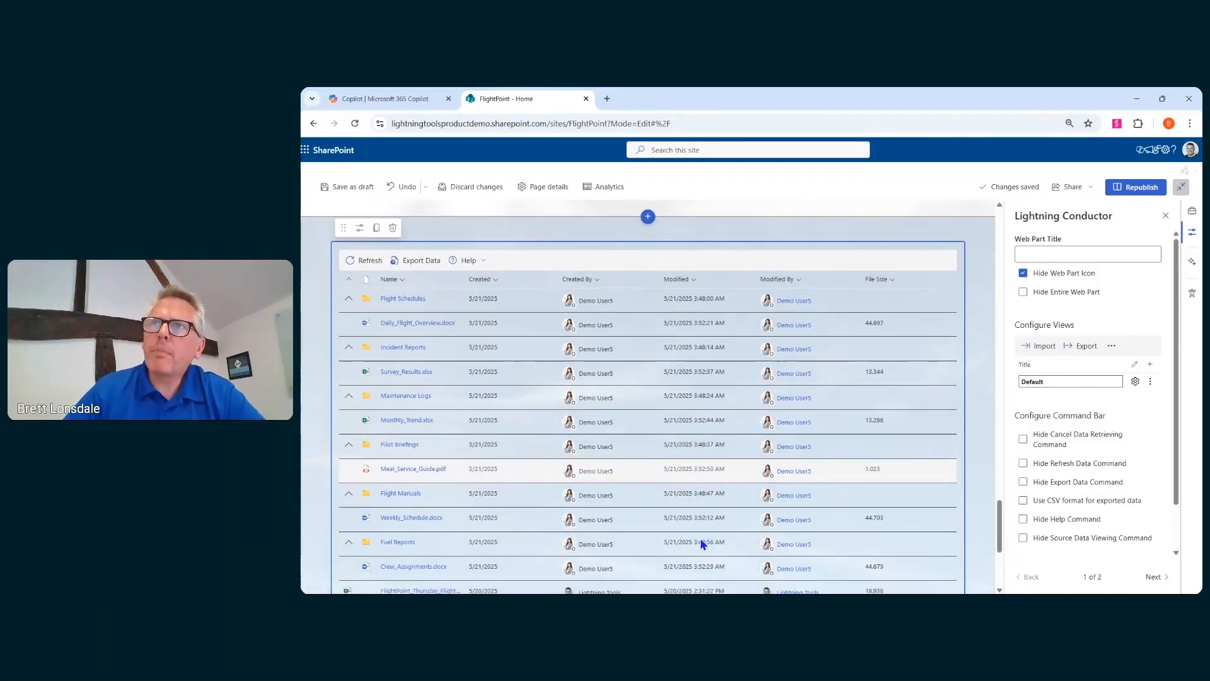
left_click(795, 280)
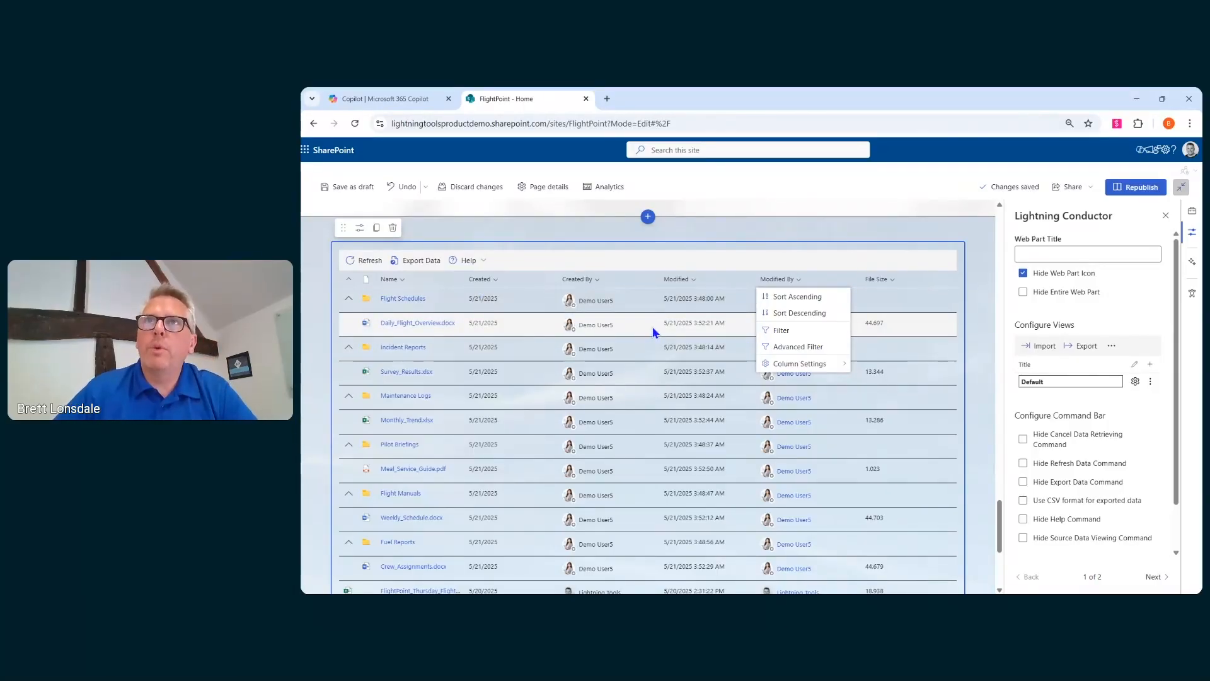
scroll(652, 326, "up", 2)
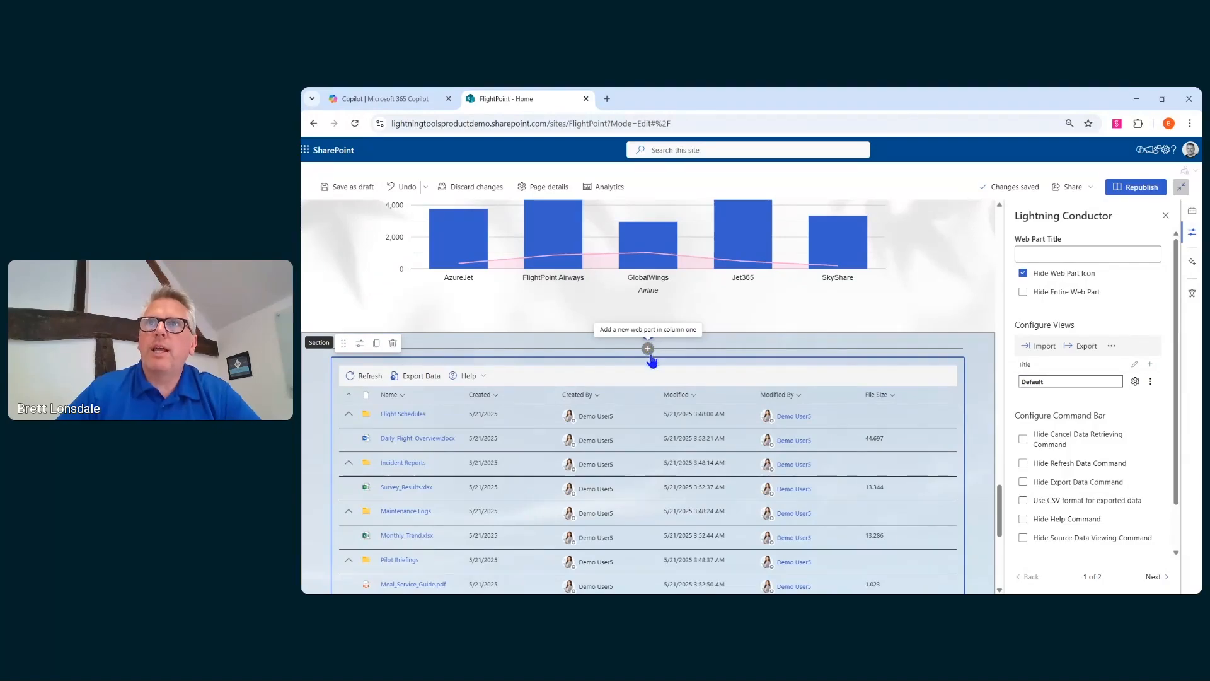
left_click(648, 348)
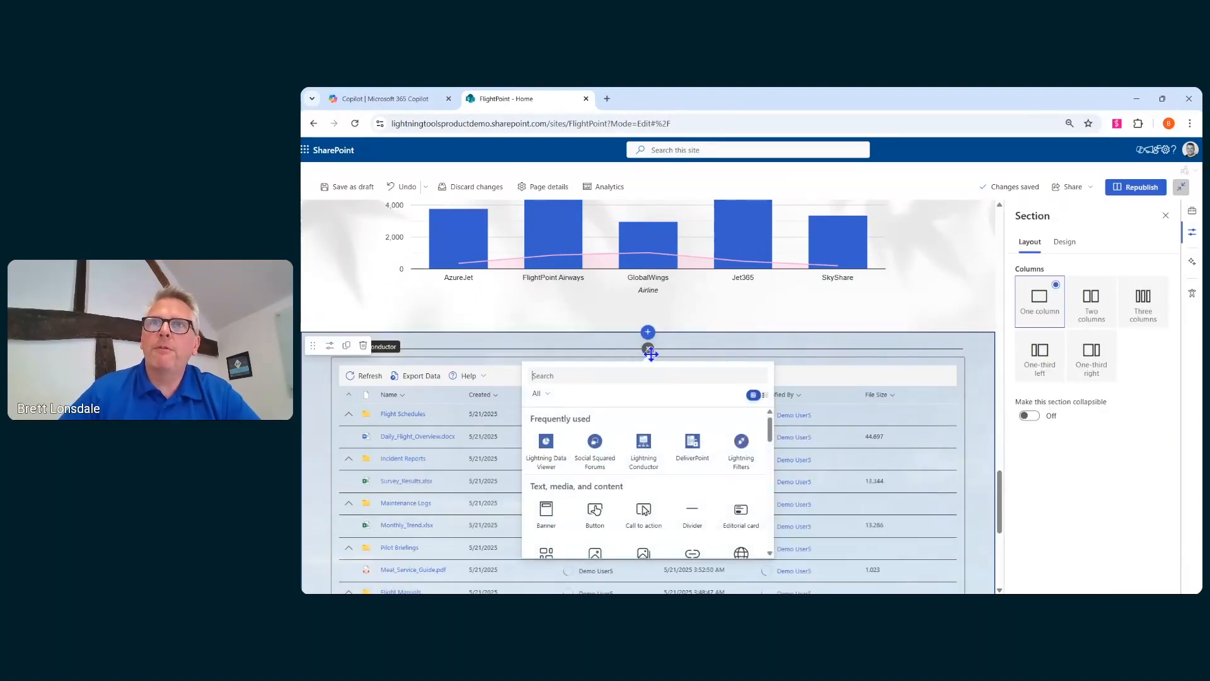
key("Escape")
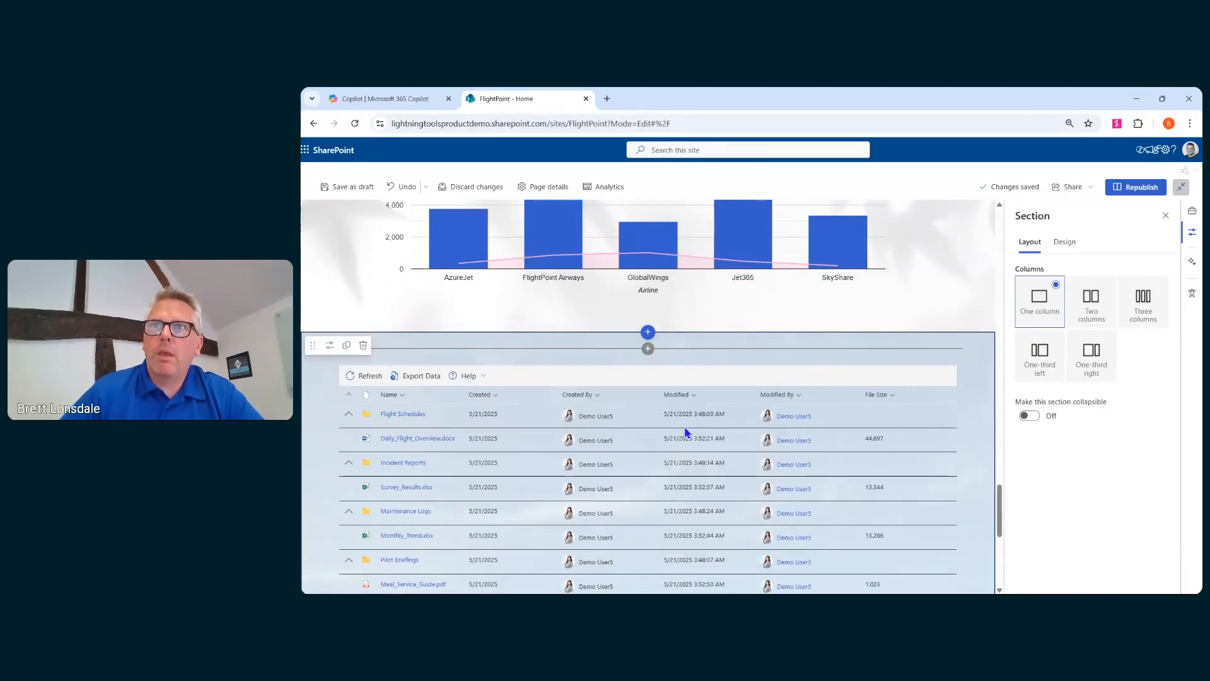
- Add a Lightning Filters web part above the document rollup and turn on its transparent background
left_click(648, 348)
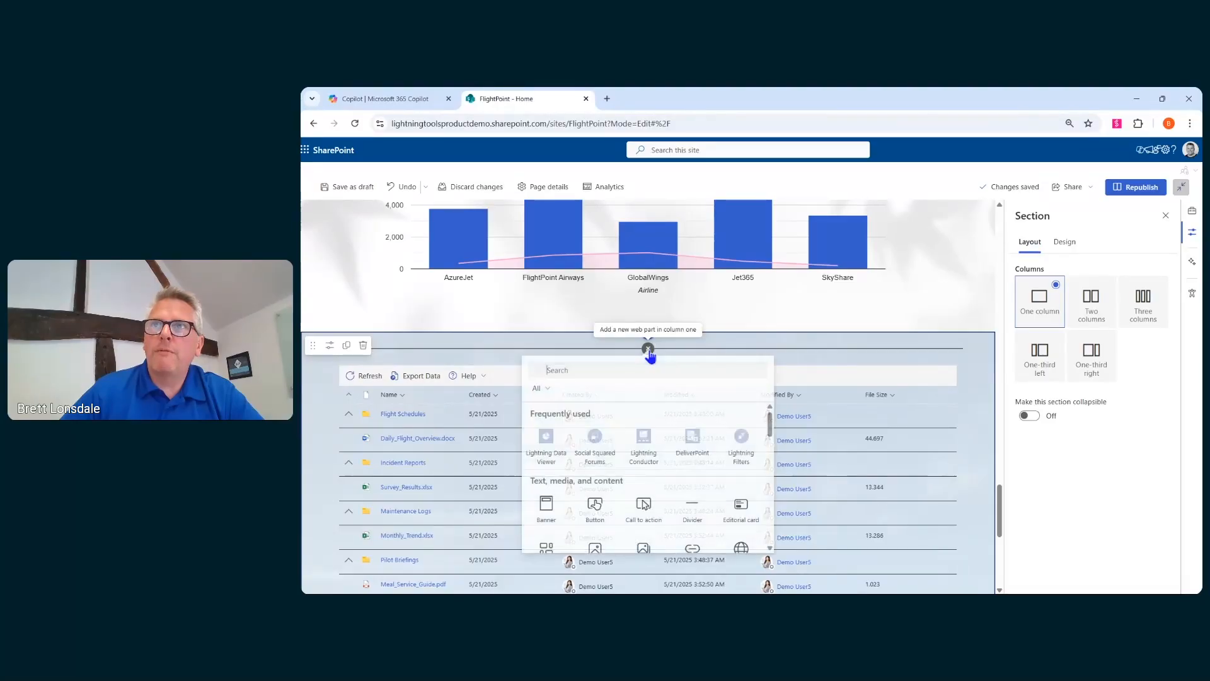
left_click(728, 448)
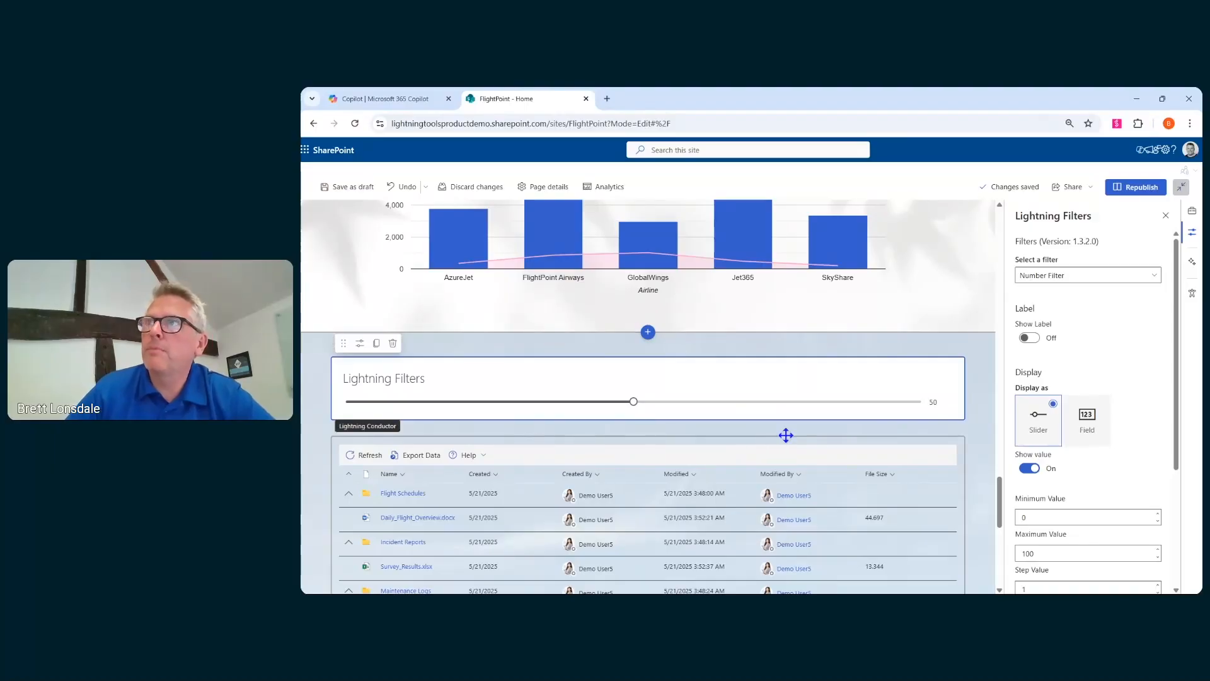
scroll(1074, 358, "down", 3)
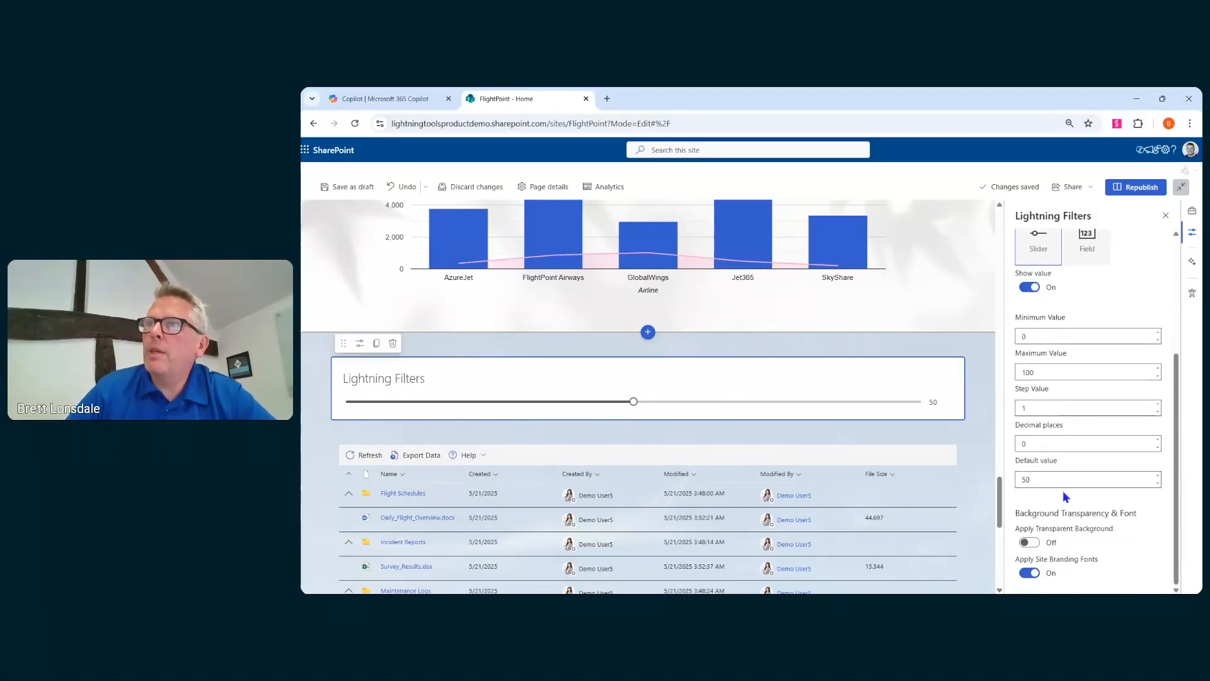
left_click(1030, 544)
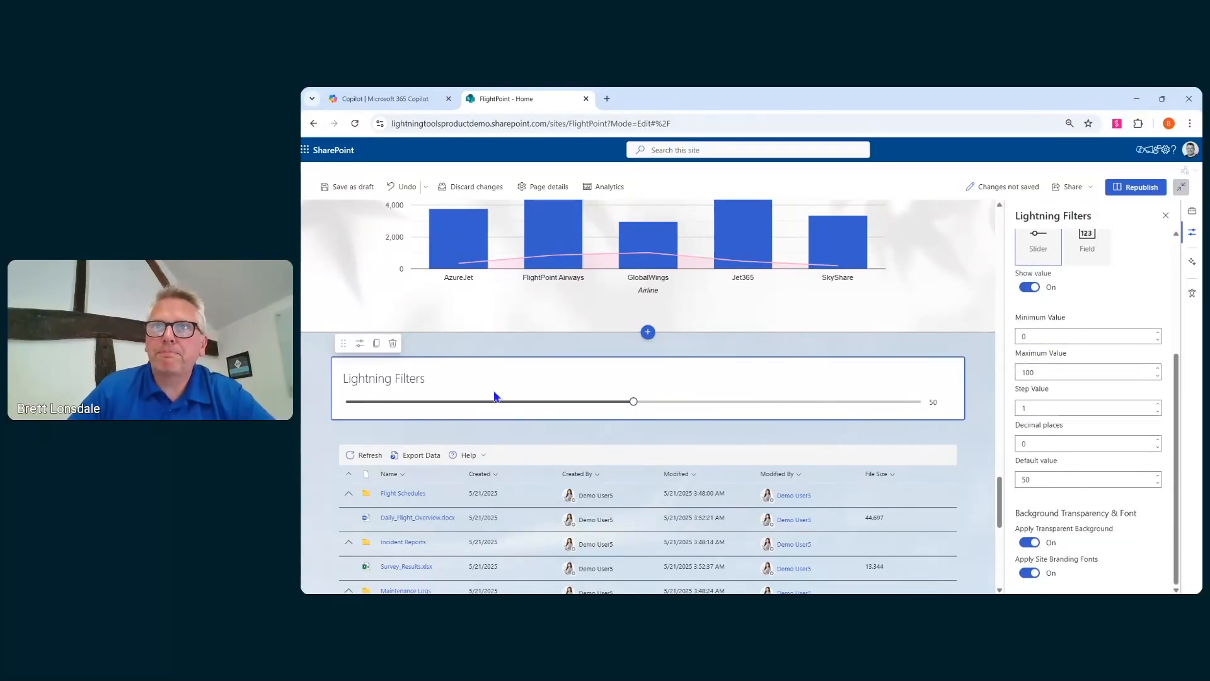
- Retitle the Lightning Filters web part as Select u user
triple_click(404, 379)
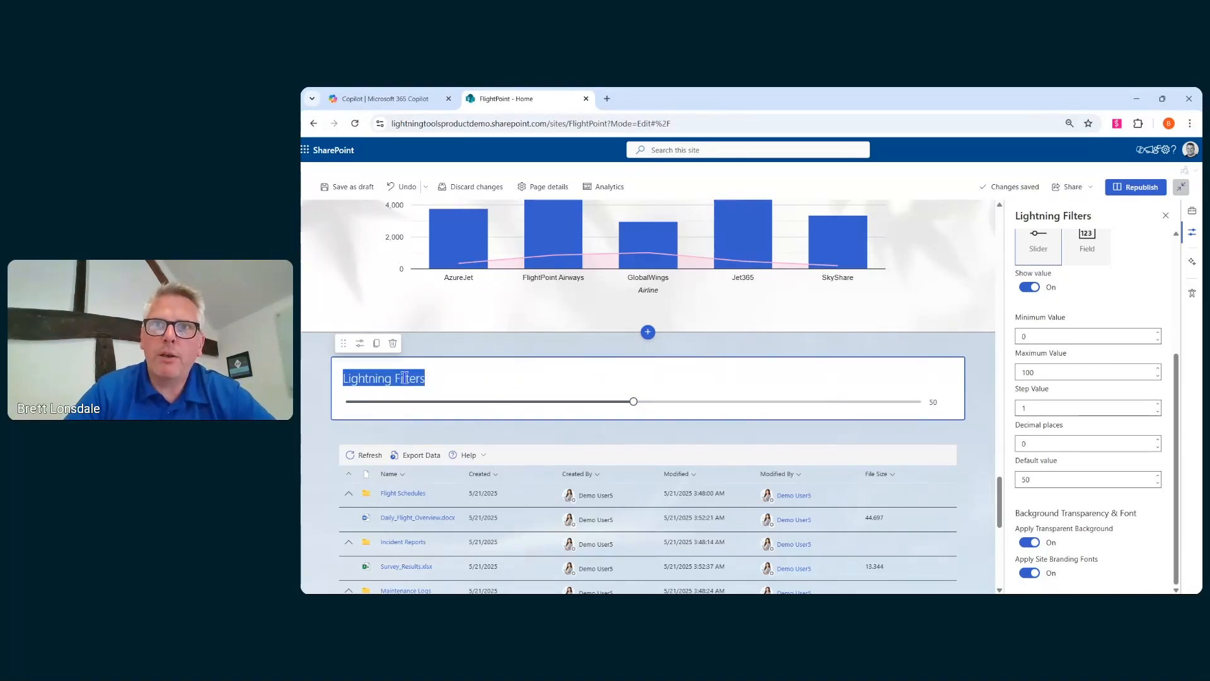
type("Select")
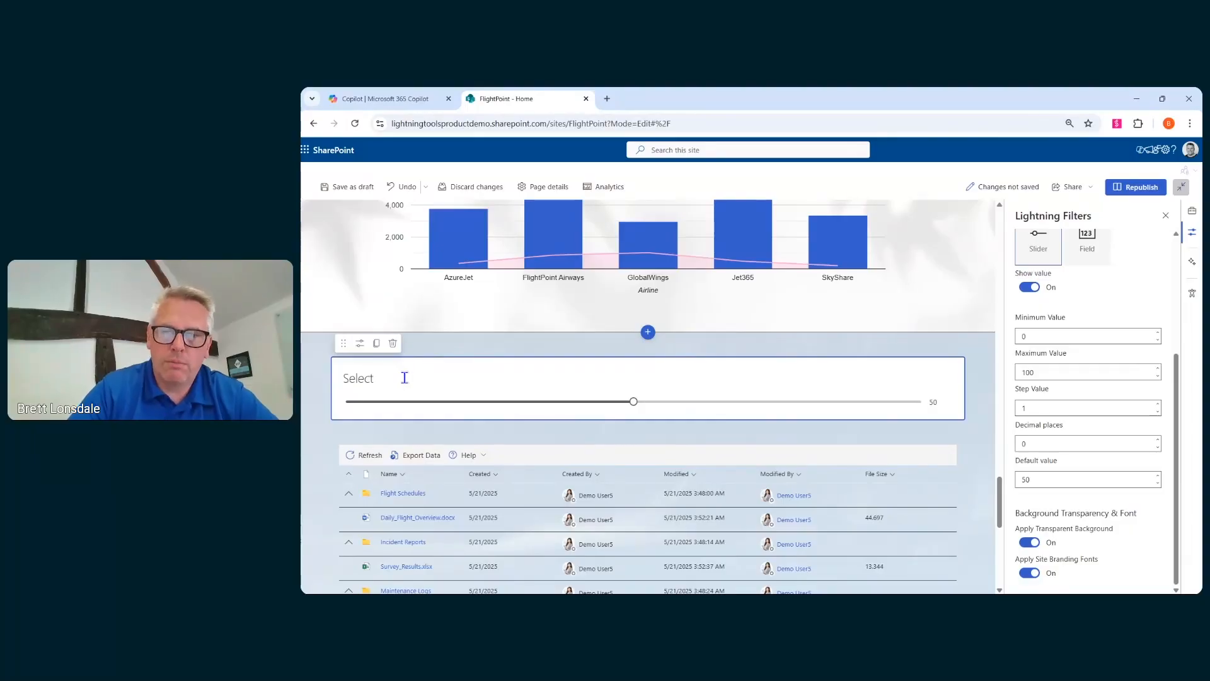
type(" u user")
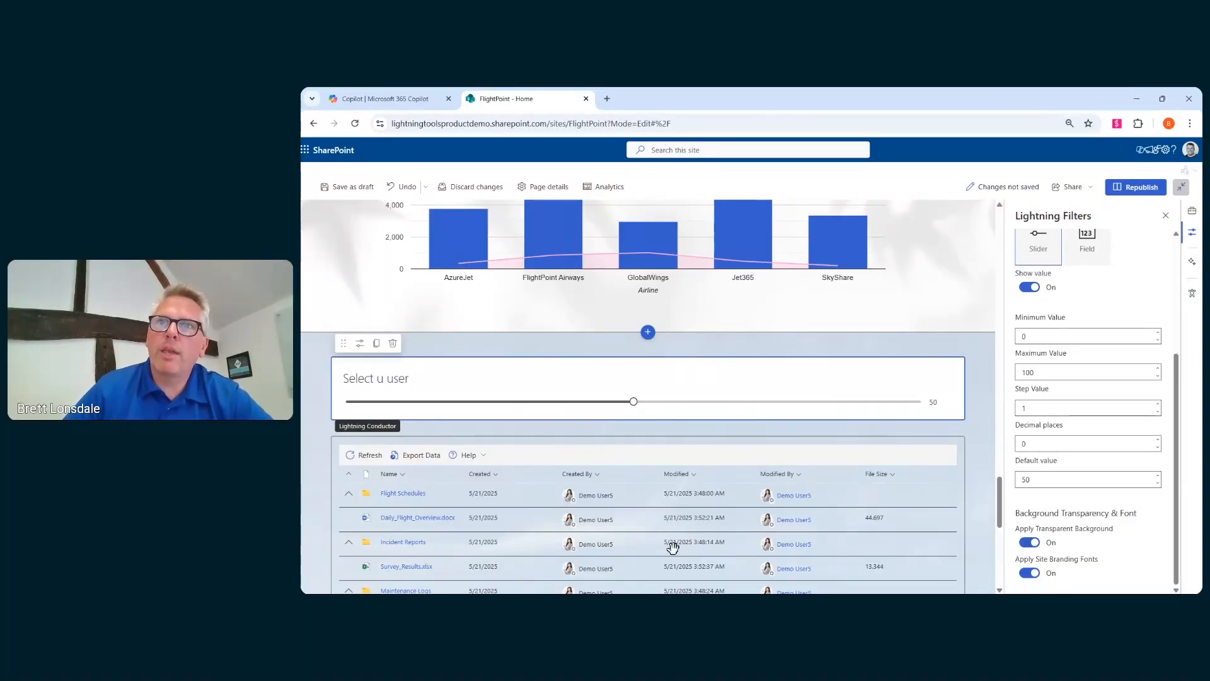
- Change the Lightning Filters filter type to People Filter
scroll(591, 491, "down", 3)
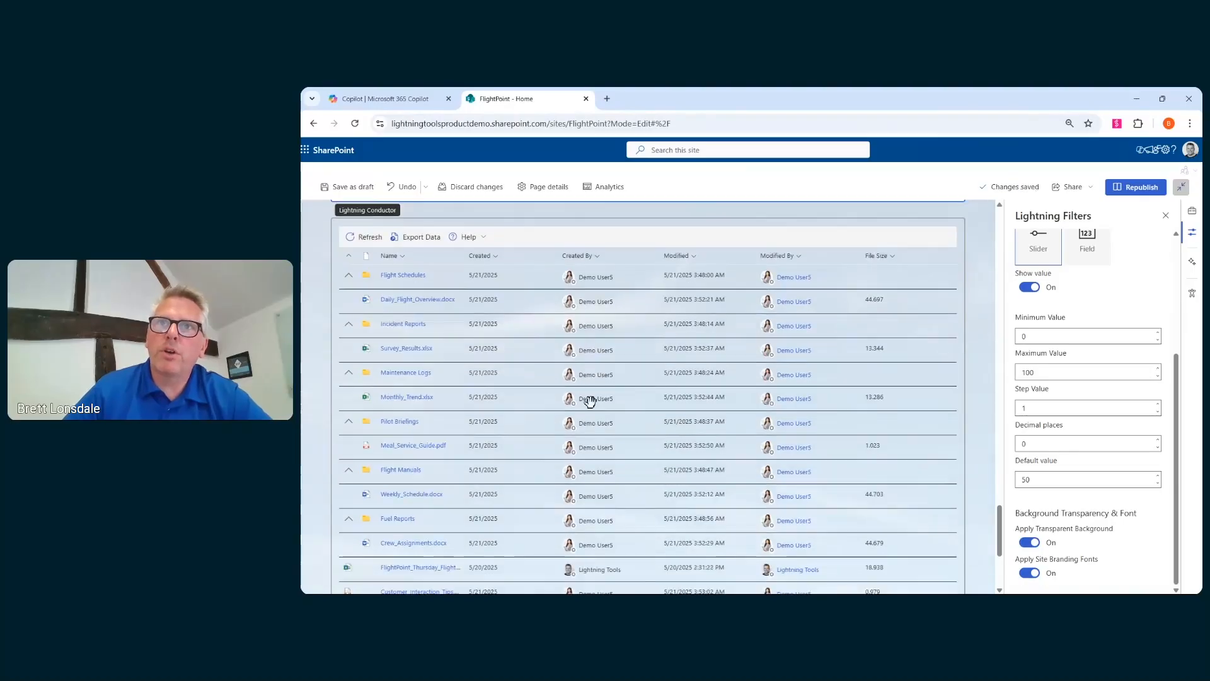
scroll(590, 401, "down", 3)
scroll(575, 435, "up", 8)
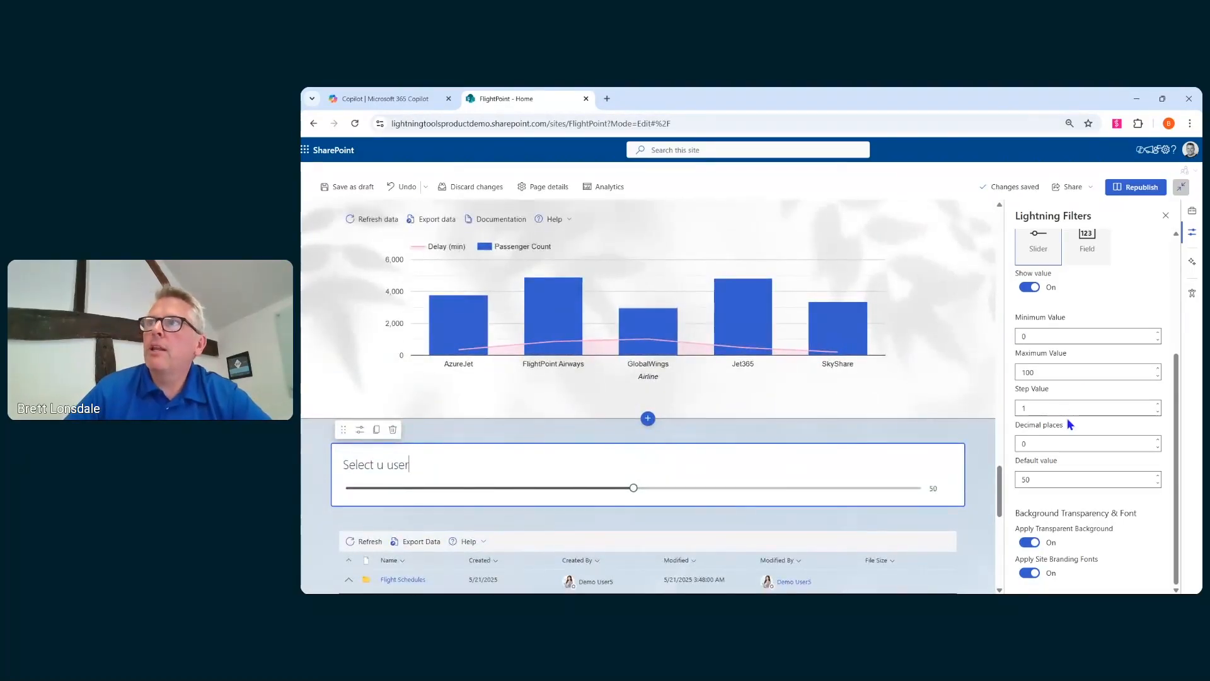
scroll(1067, 418, "up", 3)
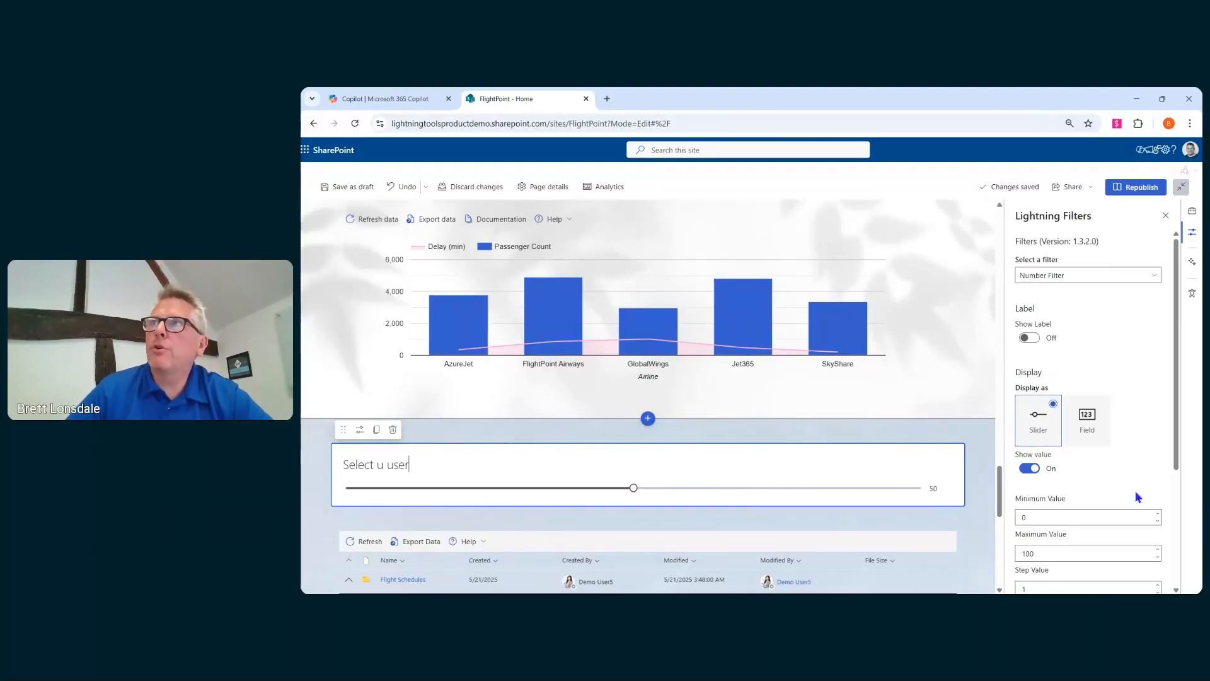
left_click(1075, 278)
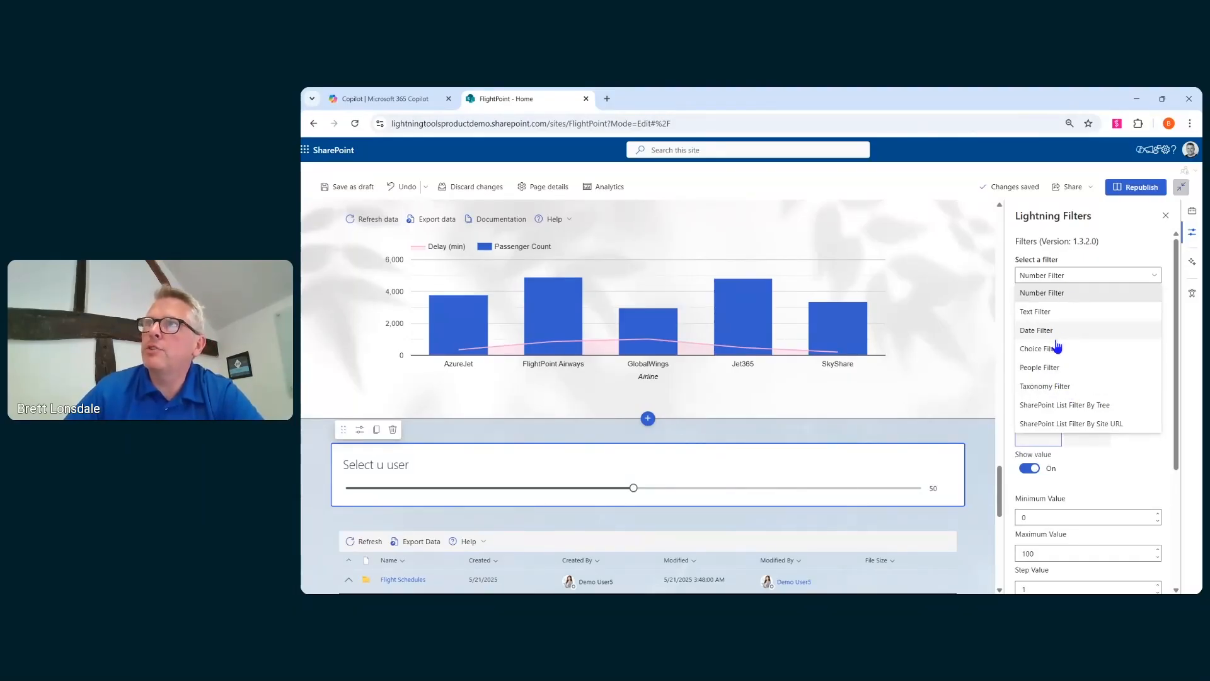
left_click(1048, 378)
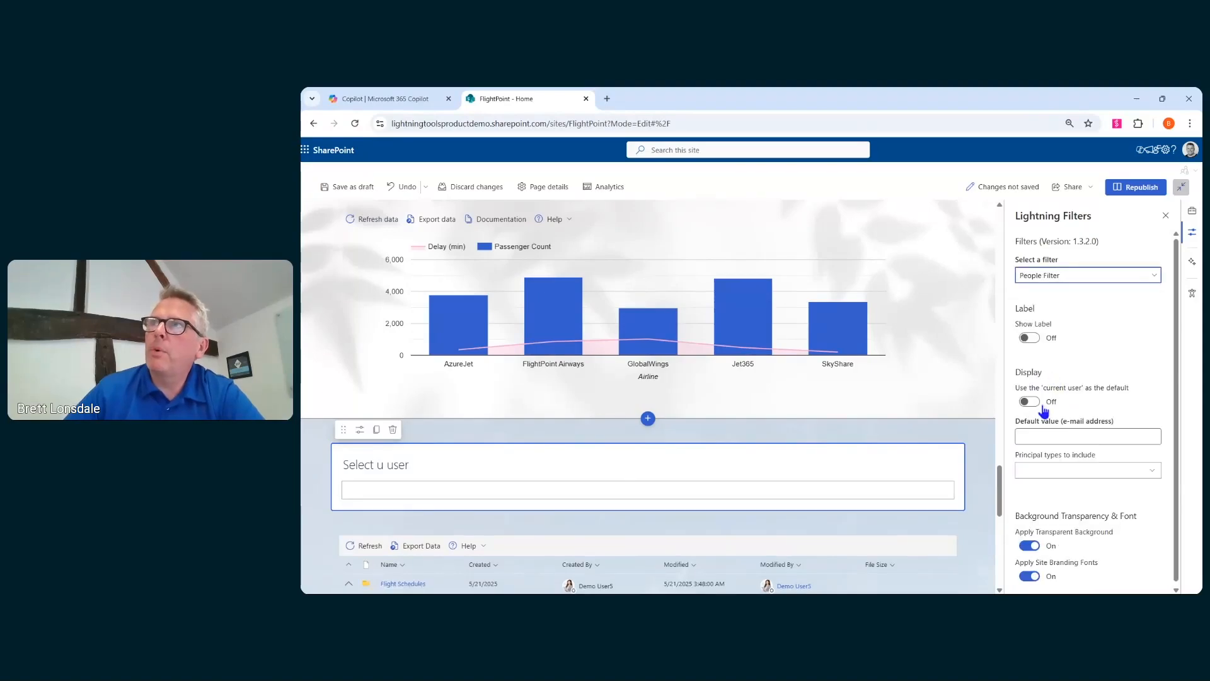
- Include Users as the principal type and use the current user as the default, then close the filter settings
left_click(1058, 469)
left_click(1047, 488)
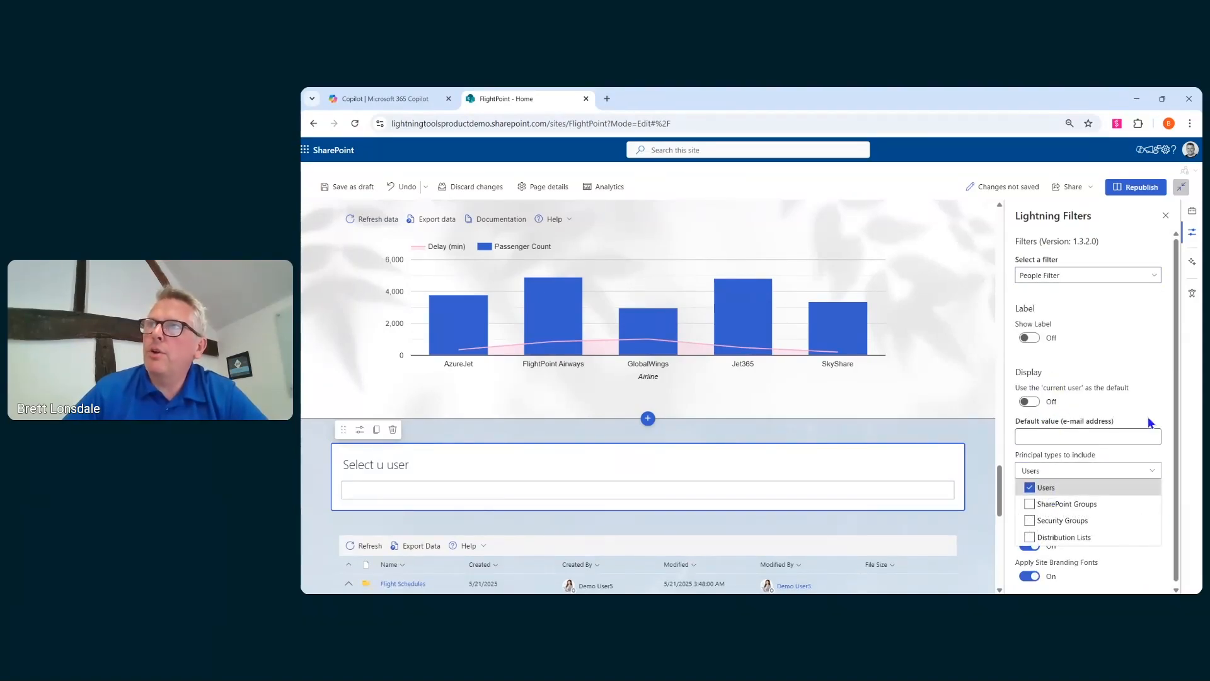
left_click(1040, 401)
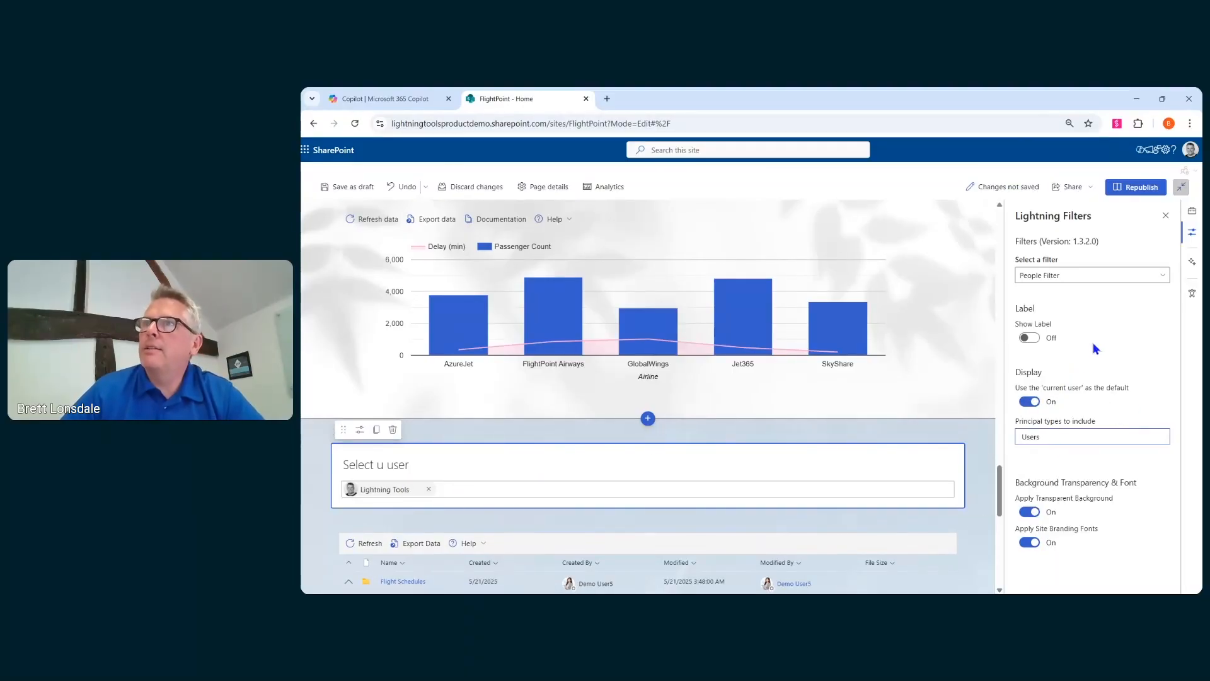
left_click(1165, 216)
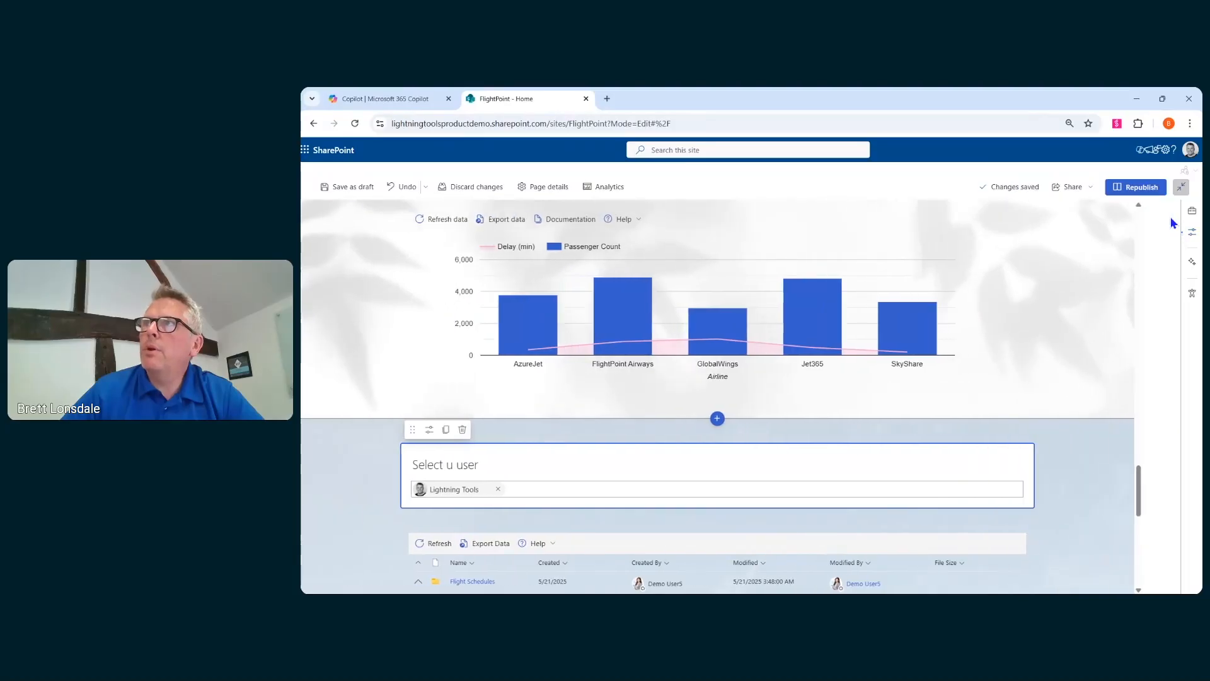
- Republish the page and change the people filter's selected person to Demo User5
left_click(1150, 193)
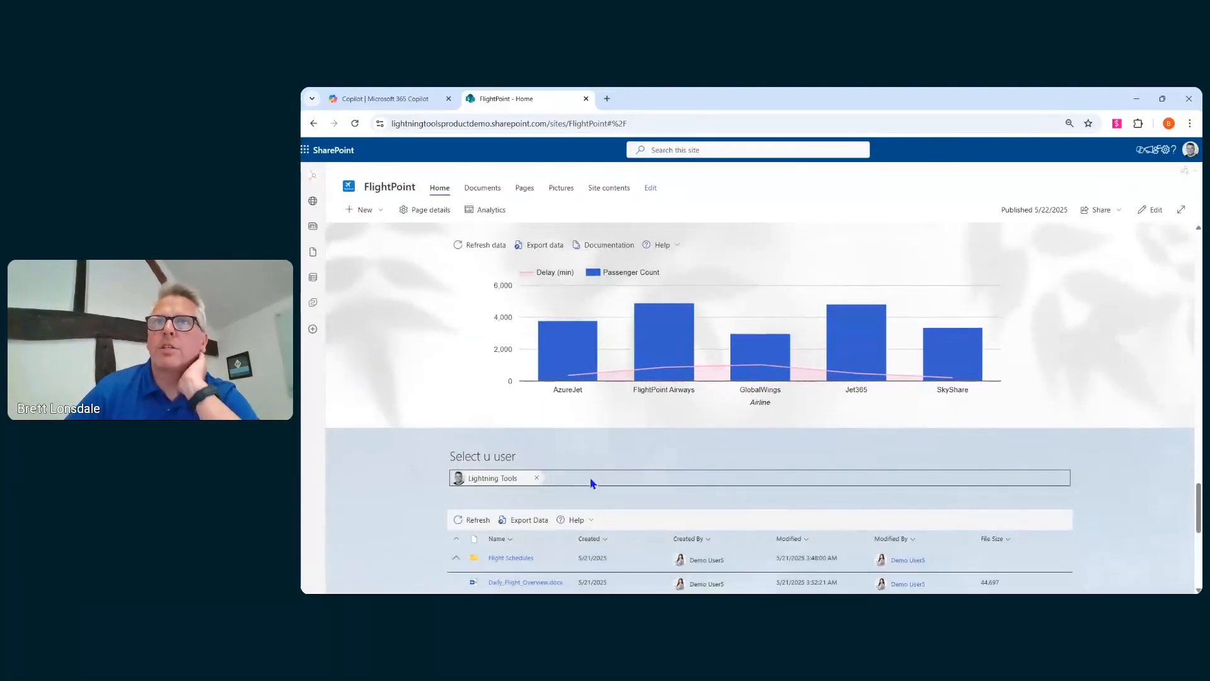
left_click(536, 478)
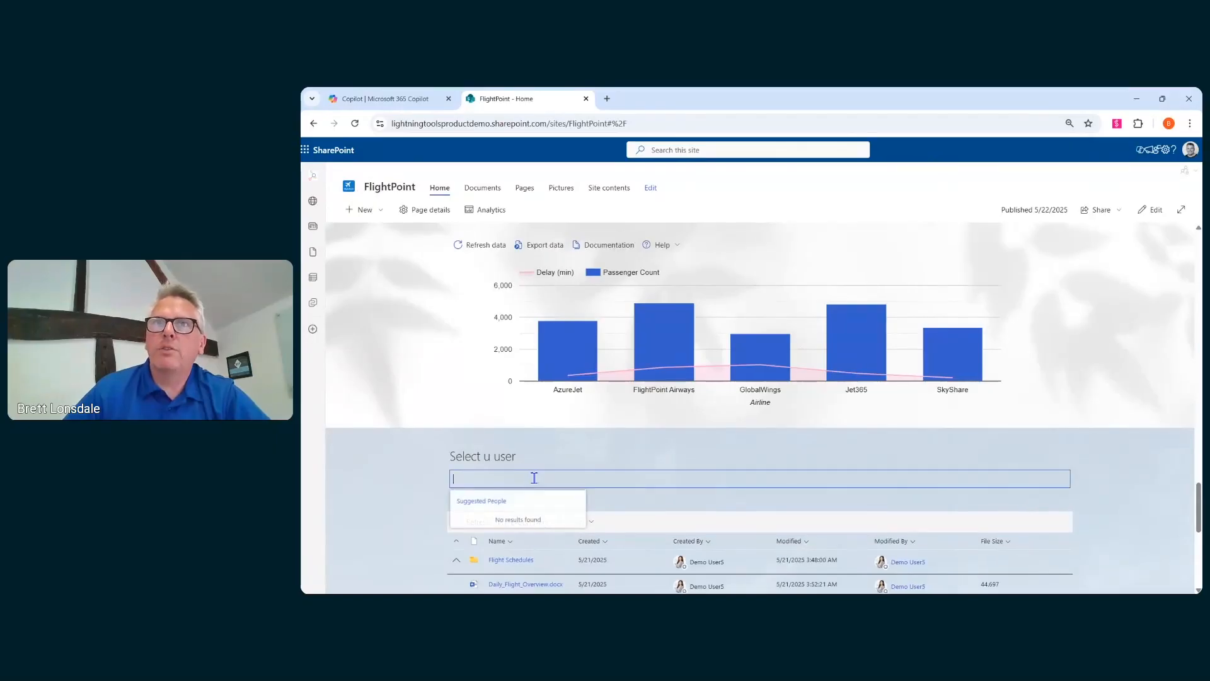
type("Demo User5")
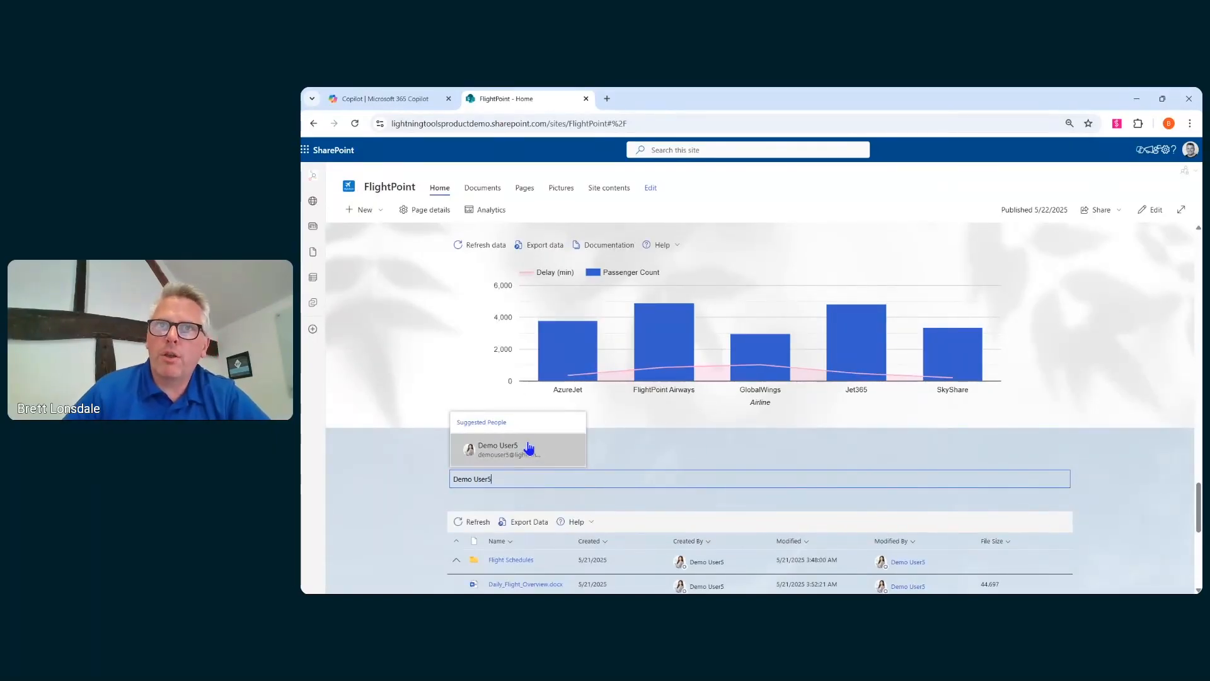
left_click(530, 452)
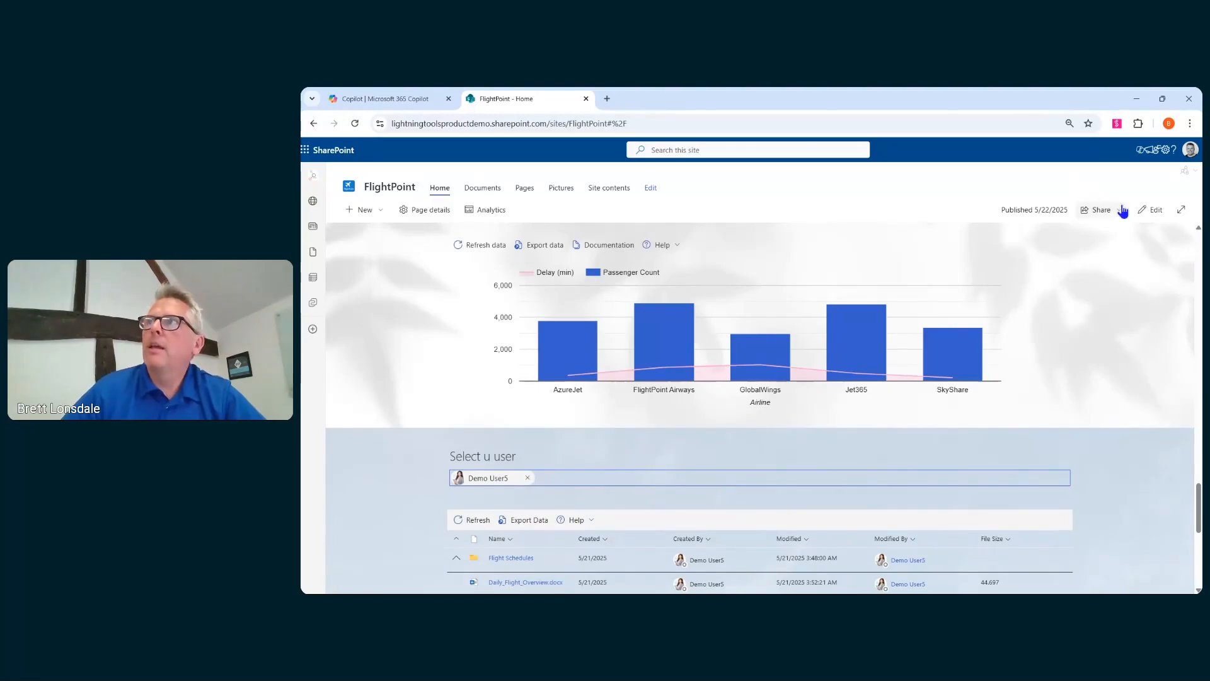
- Reopen the page for editing and rename the Lightning Conductor's Default view to Documents
left_click(1153, 210)
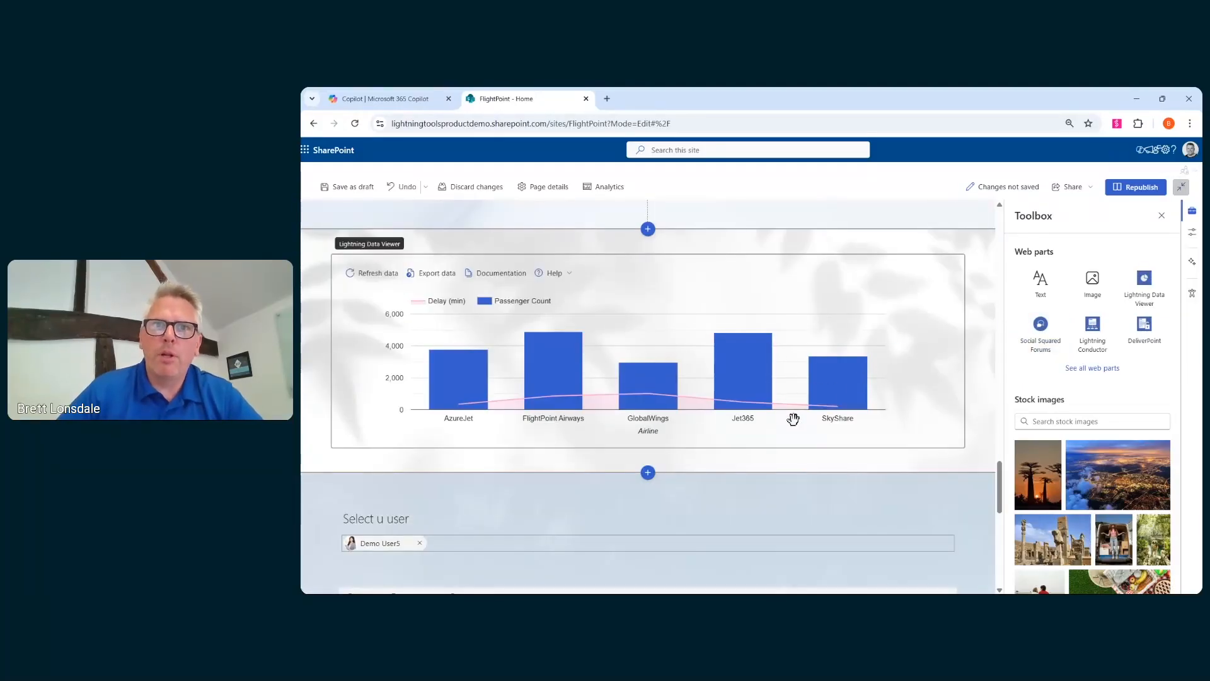
scroll(792, 418, "down", 10)
scroll(749, 480, "up", 5)
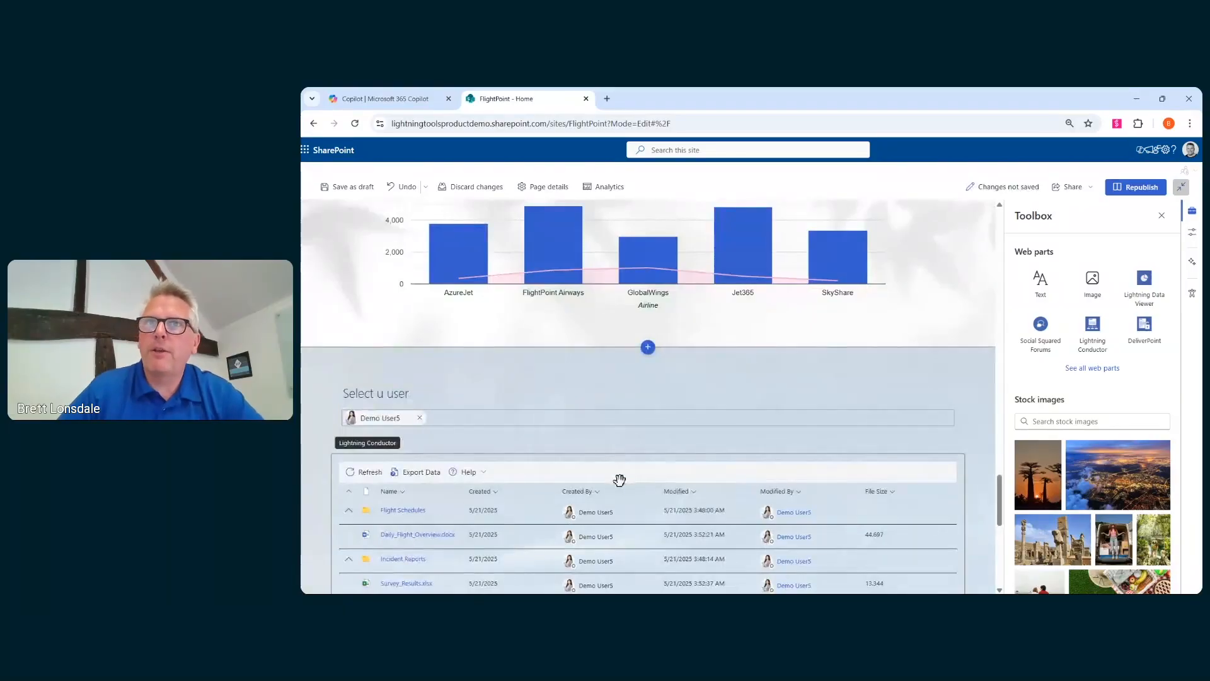
scroll(485, 479, "down", 4)
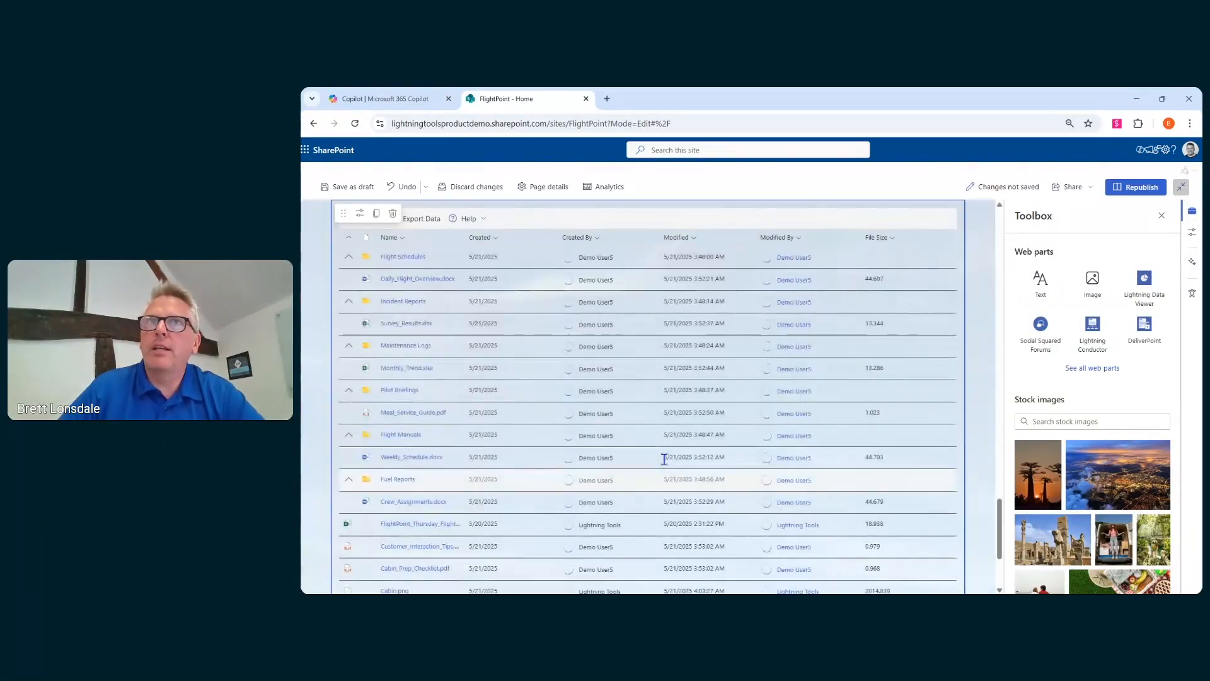
left_click(360, 214)
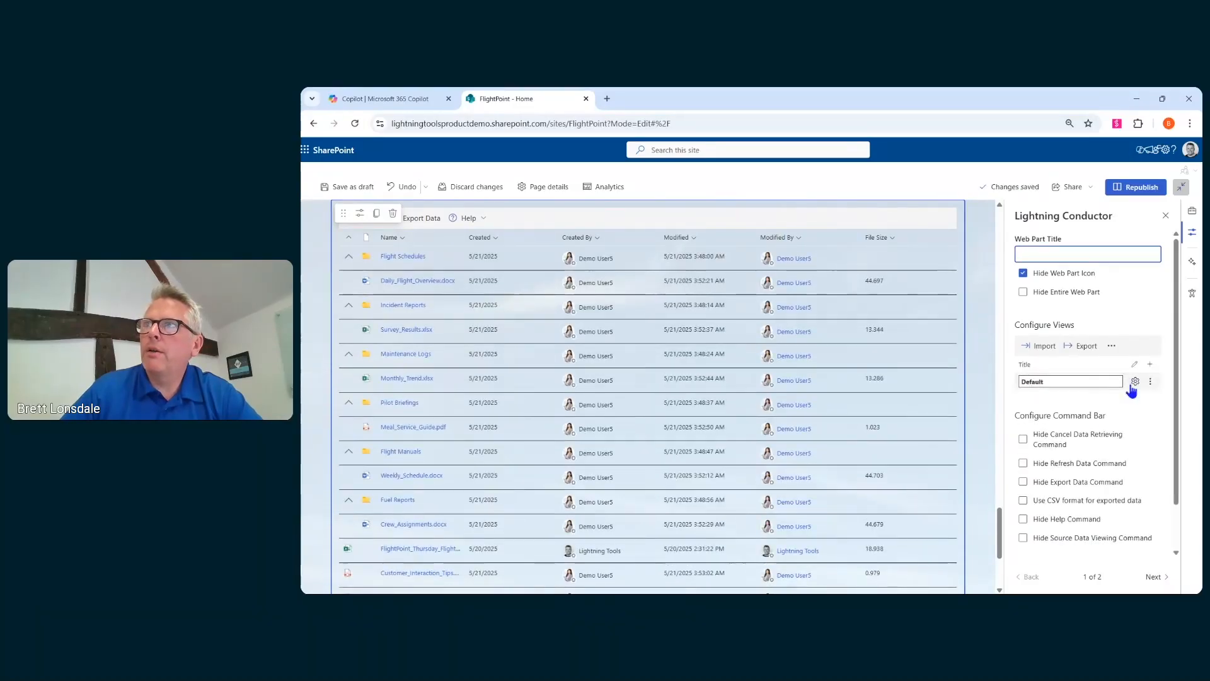
double_click(1077, 381)
type("D")
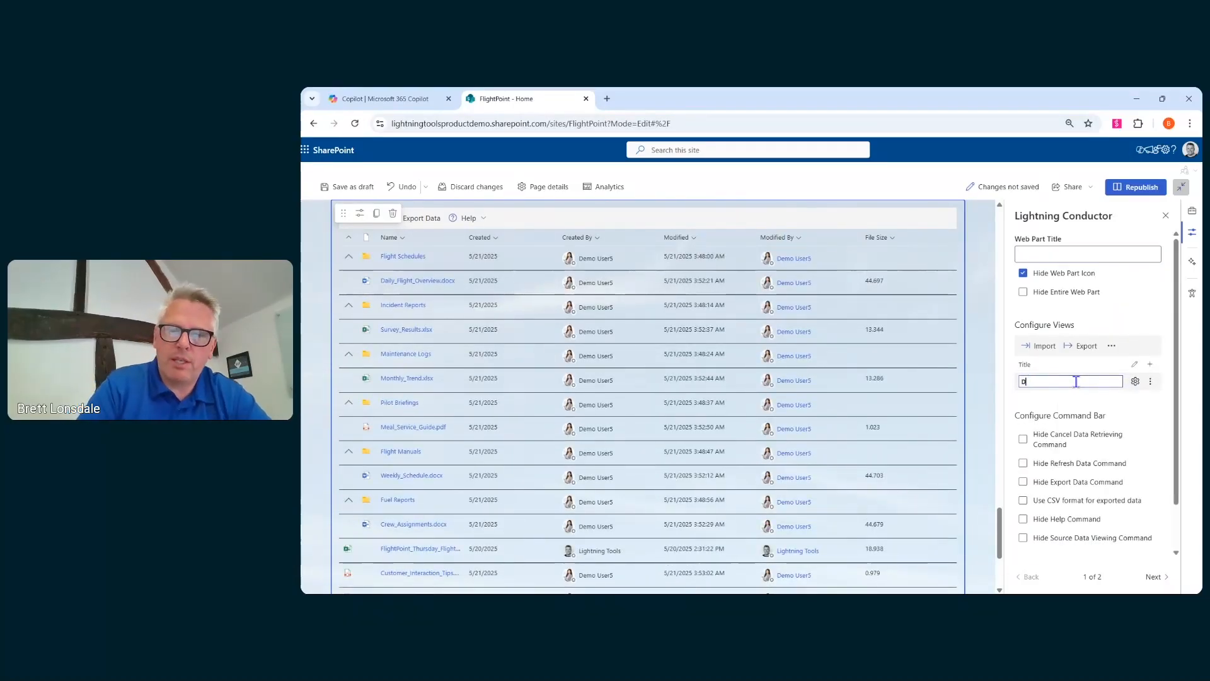
type("ocuments")
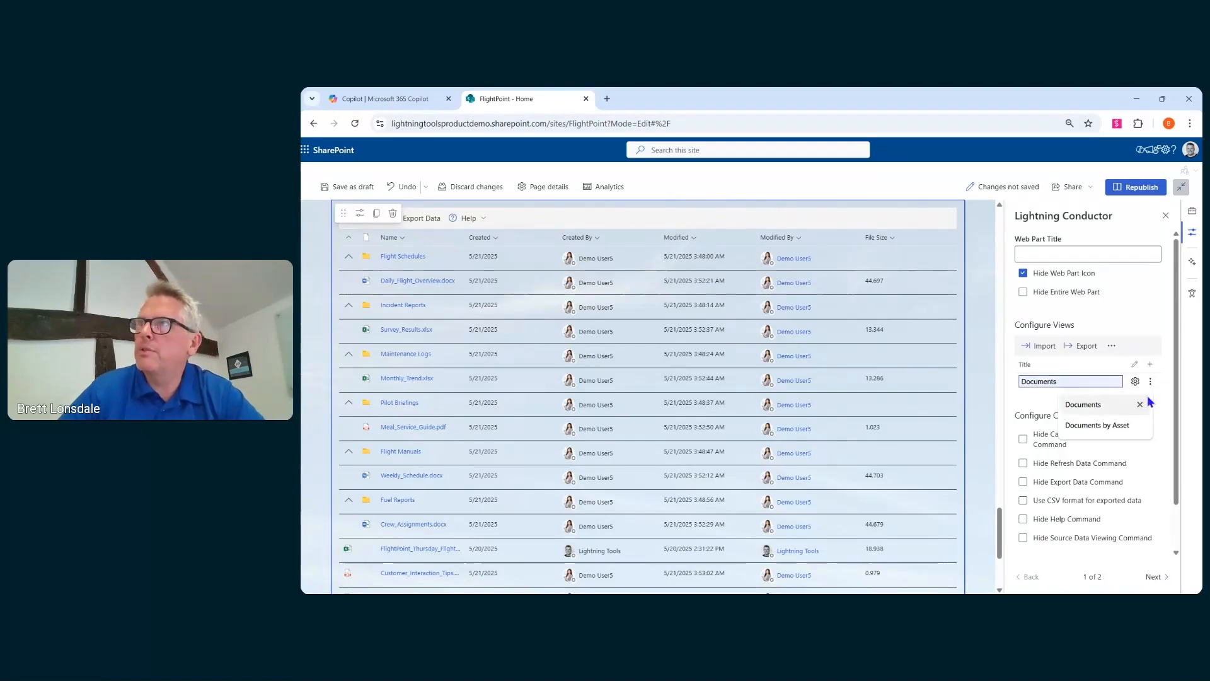
- Filter the Documents view's Created By column by the Title property of the connected Select u user people filter
left_click(1135, 381)
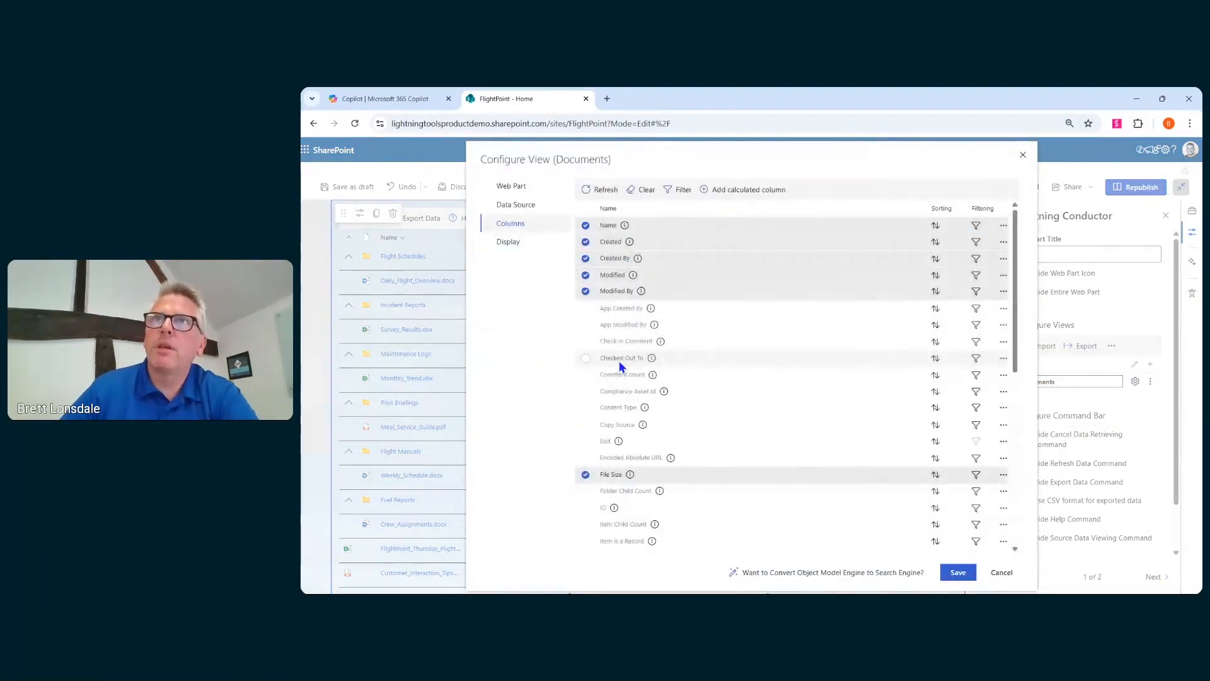
left_click(976, 258)
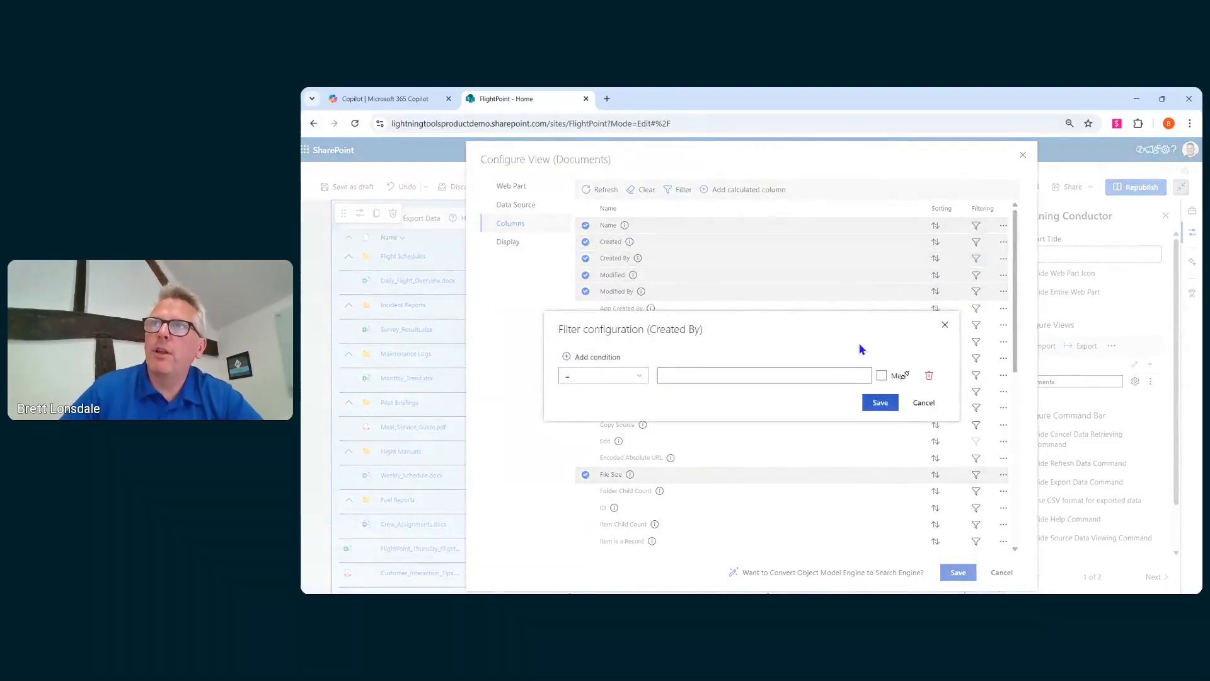
left_click(907, 377)
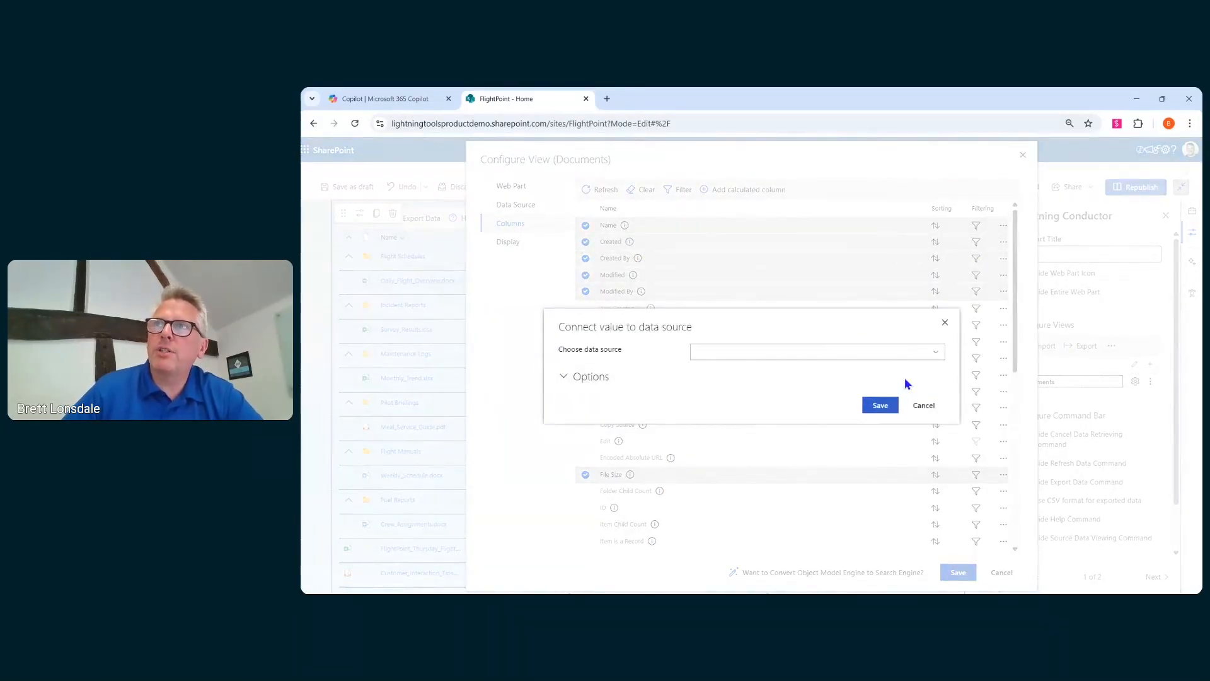
left_click(927, 353)
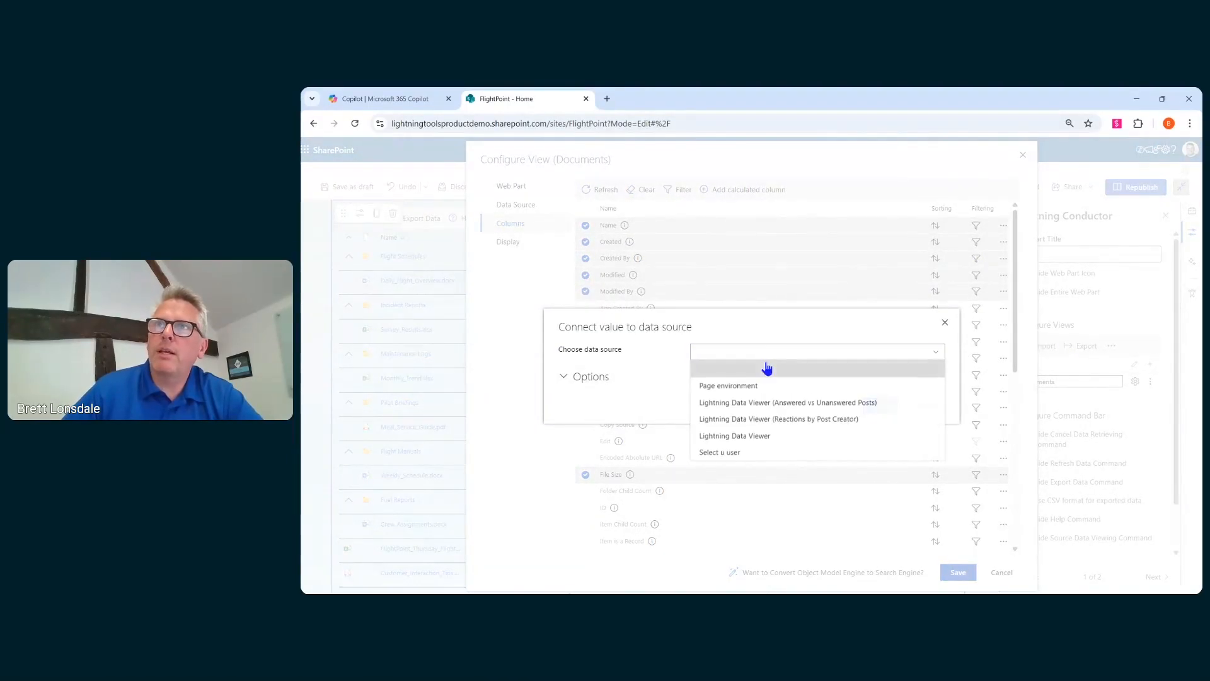
left_click(729, 454)
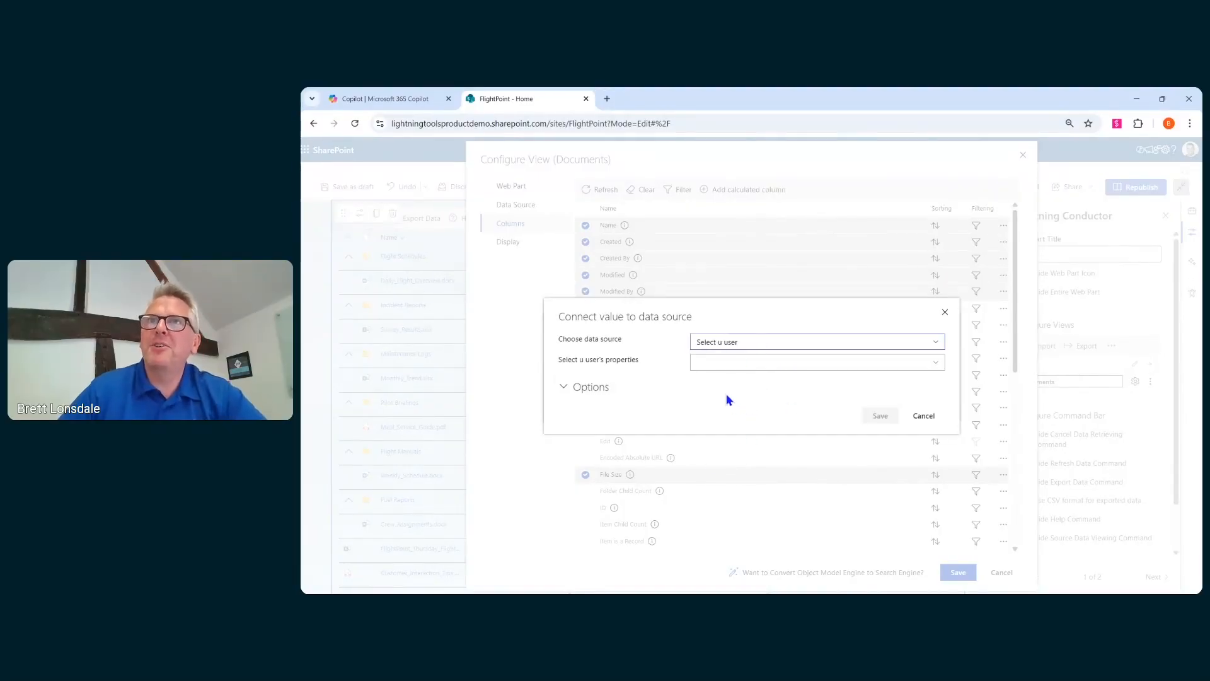
left_click(759, 366)
left_click(744, 445)
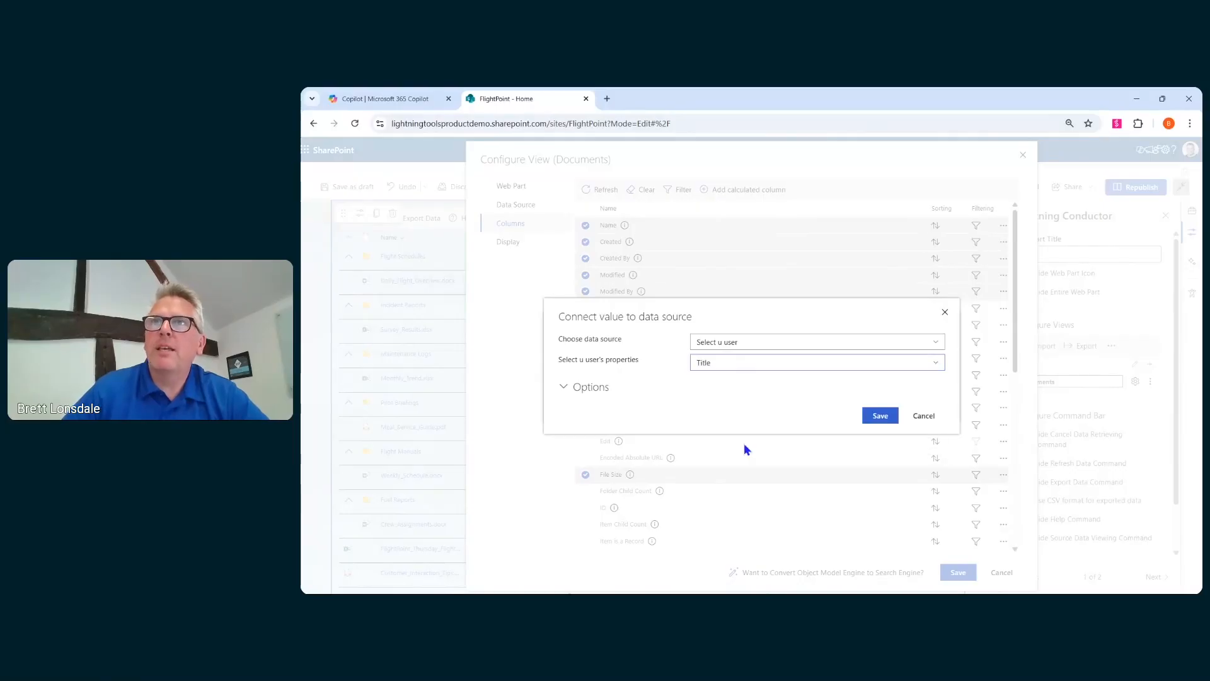
left_click(881, 416)
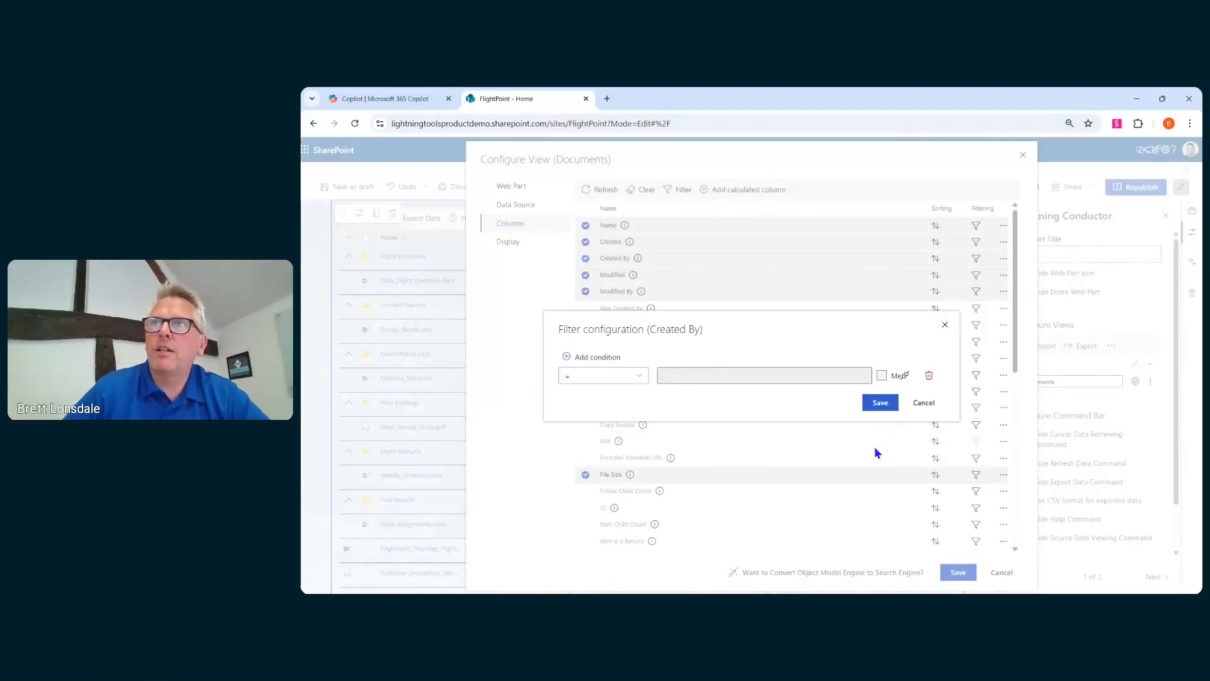
left_click(883, 405)
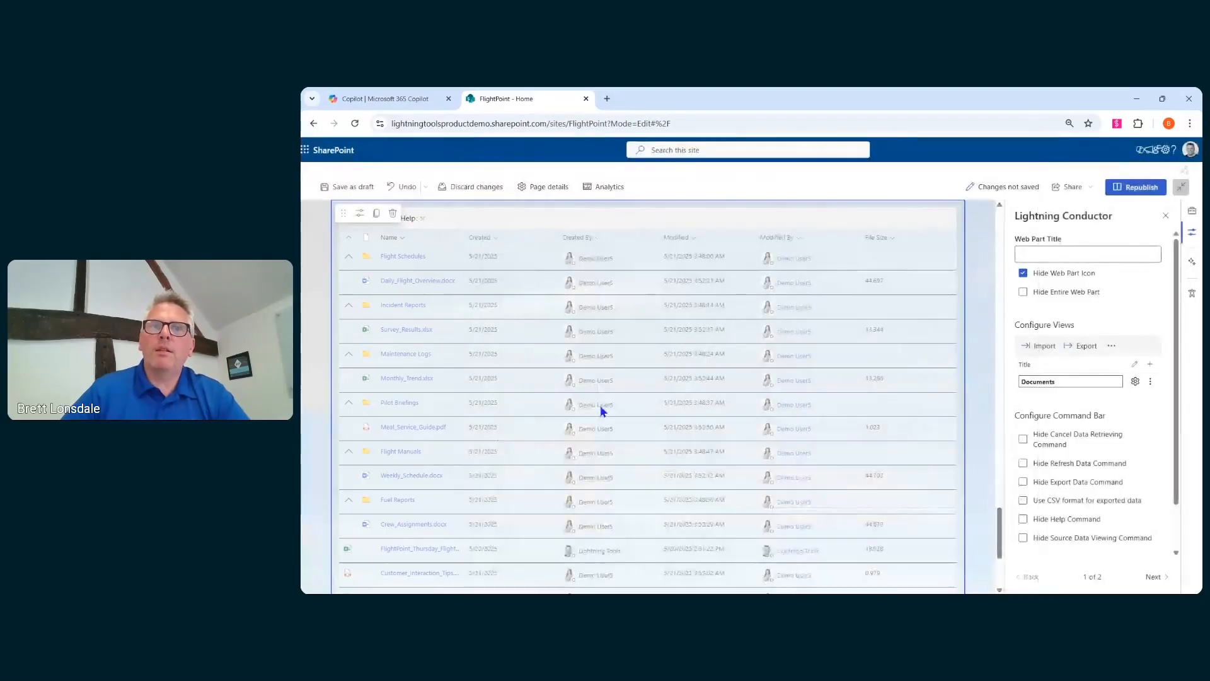
- Replace the people filter's selected person with Lightning Tools
scroll(602, 410, "up", 3)
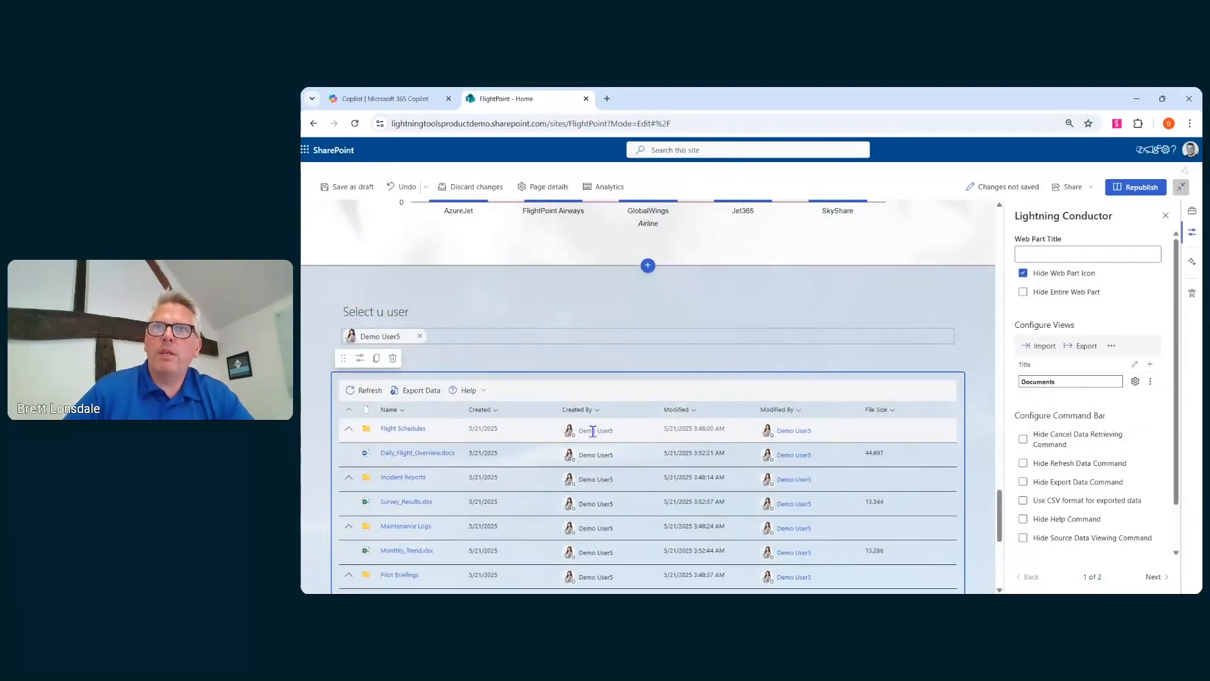
scroll(592, 432, "down", 5)
scroll(593, 454, "up", 4)
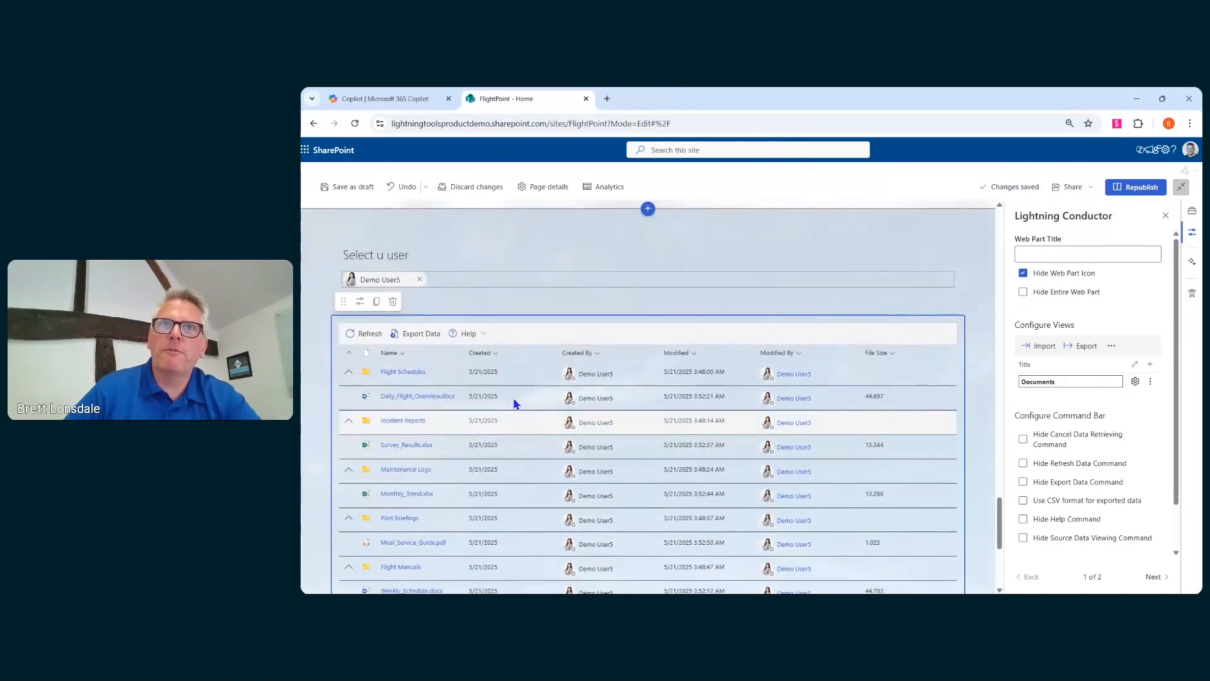
left_click(422, 280)
left_click(419, 281)
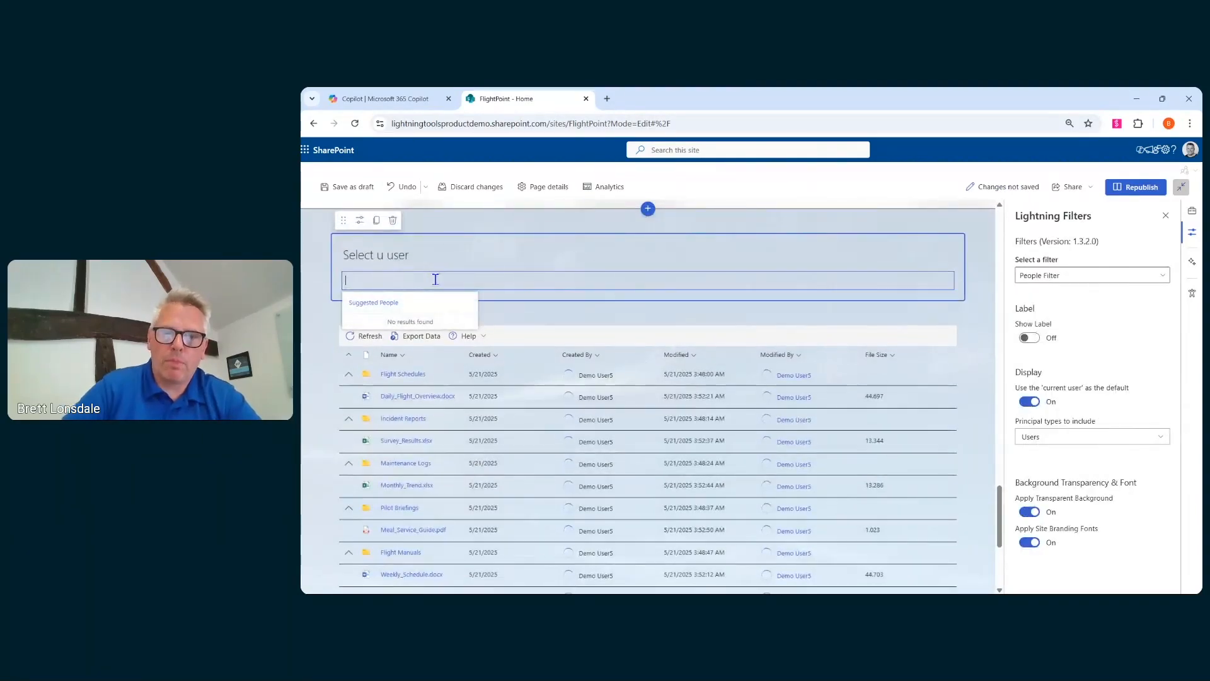
type("lightning too")
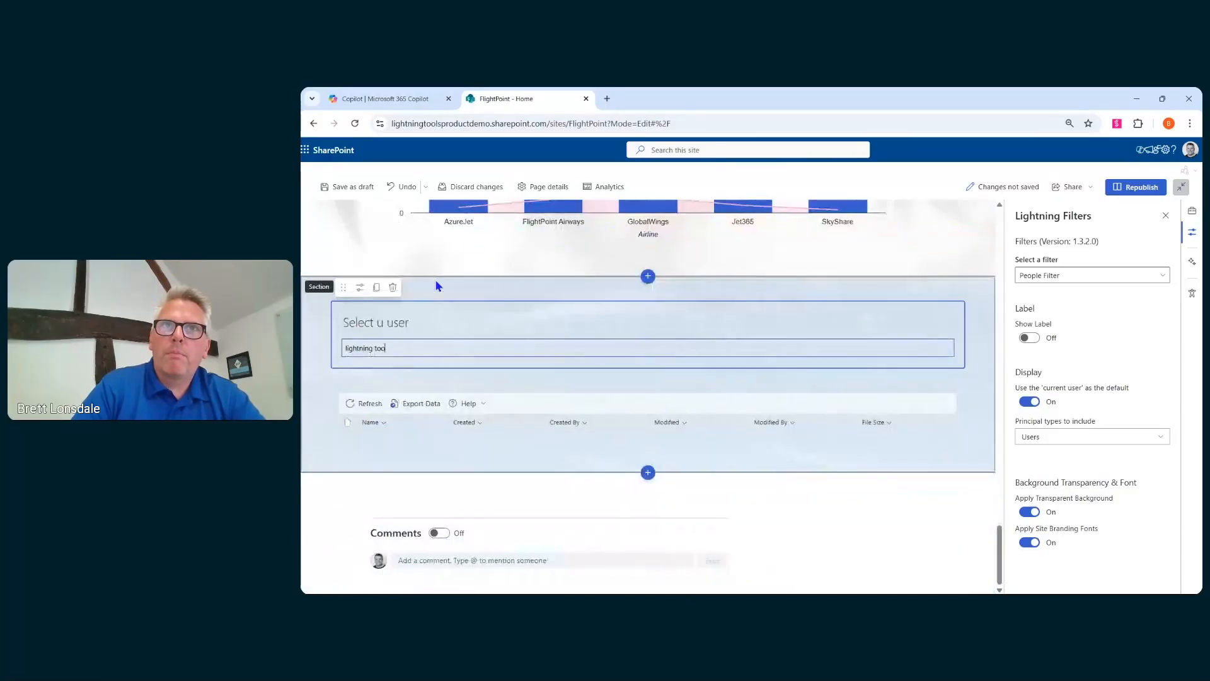
key("Return")
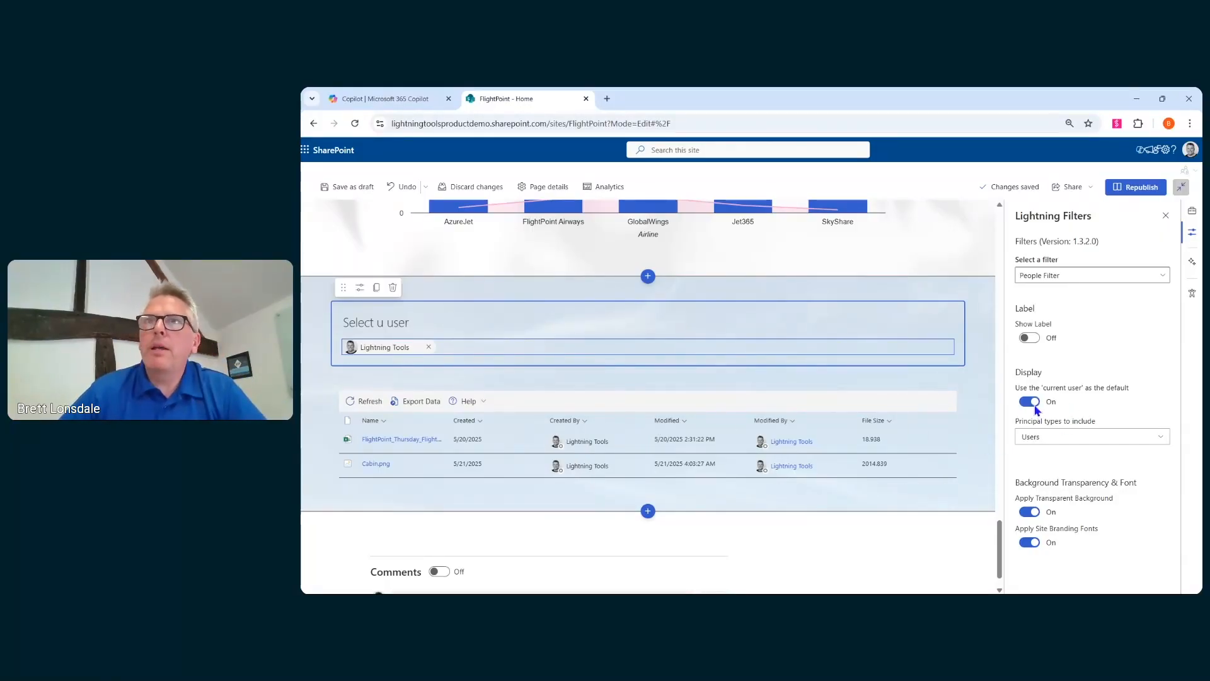
- Turn on Transparent Command Bar in the Lightning Conductor's styling options
left_click(778, 405)
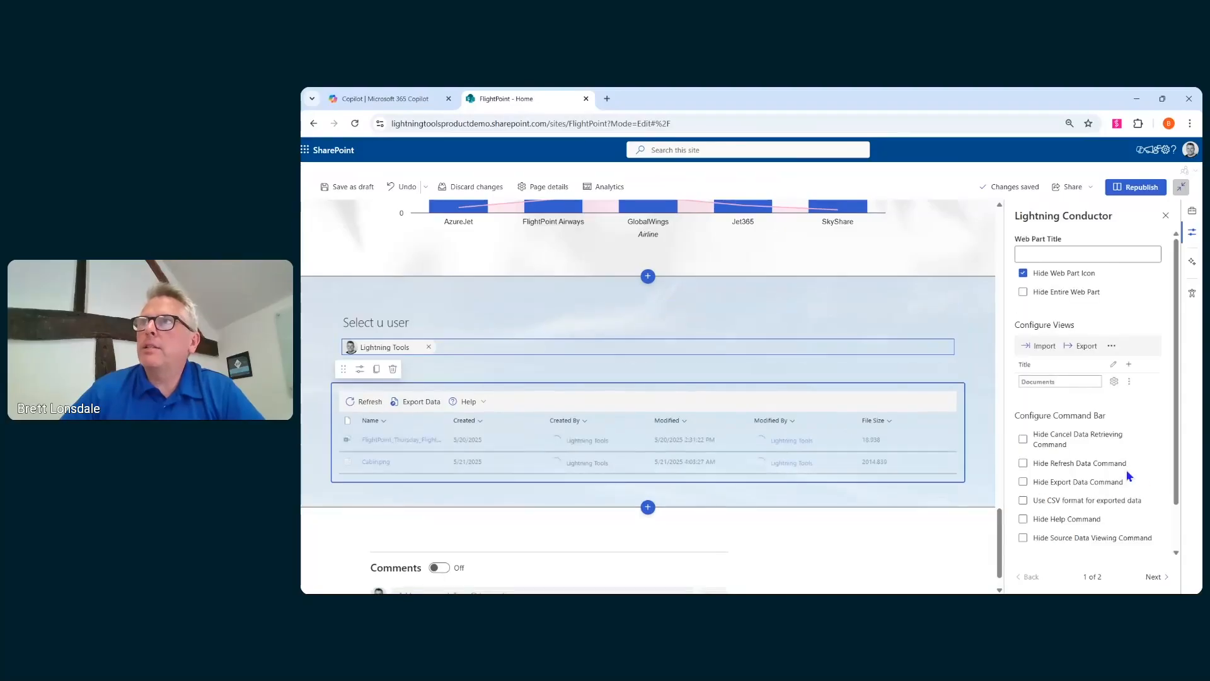
scroll(1128, 473, "down", 1)
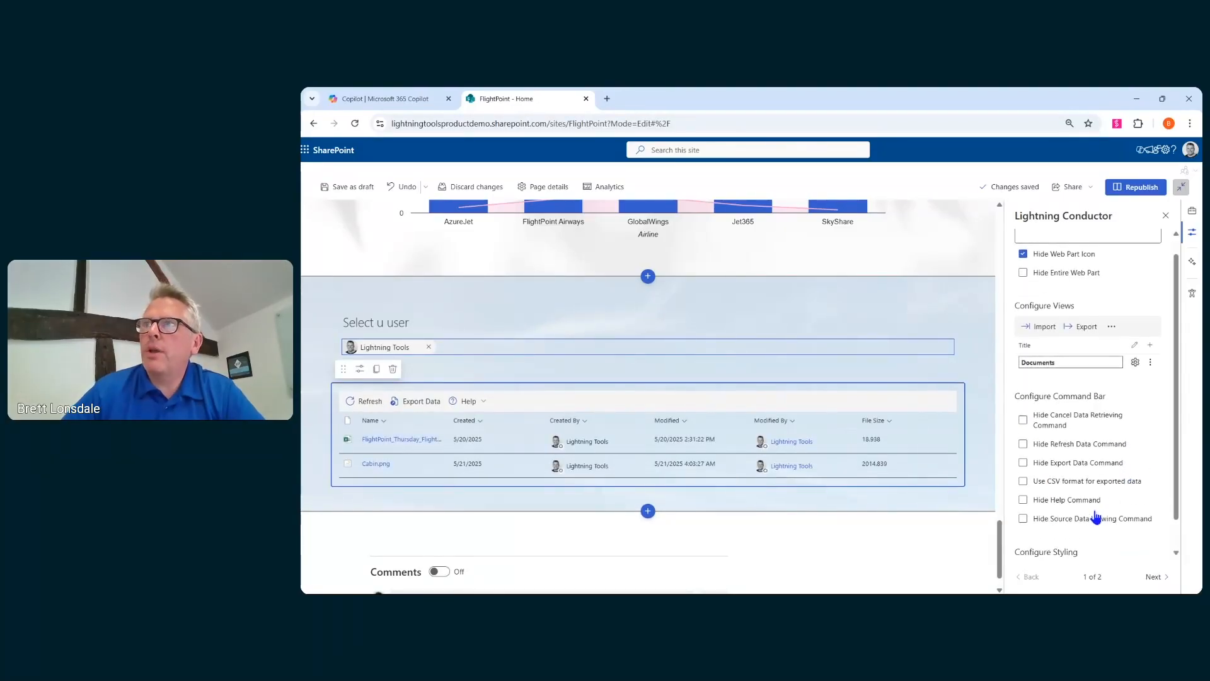
scroll(1097, 517, "down", 1)
left_click(1042, 537)
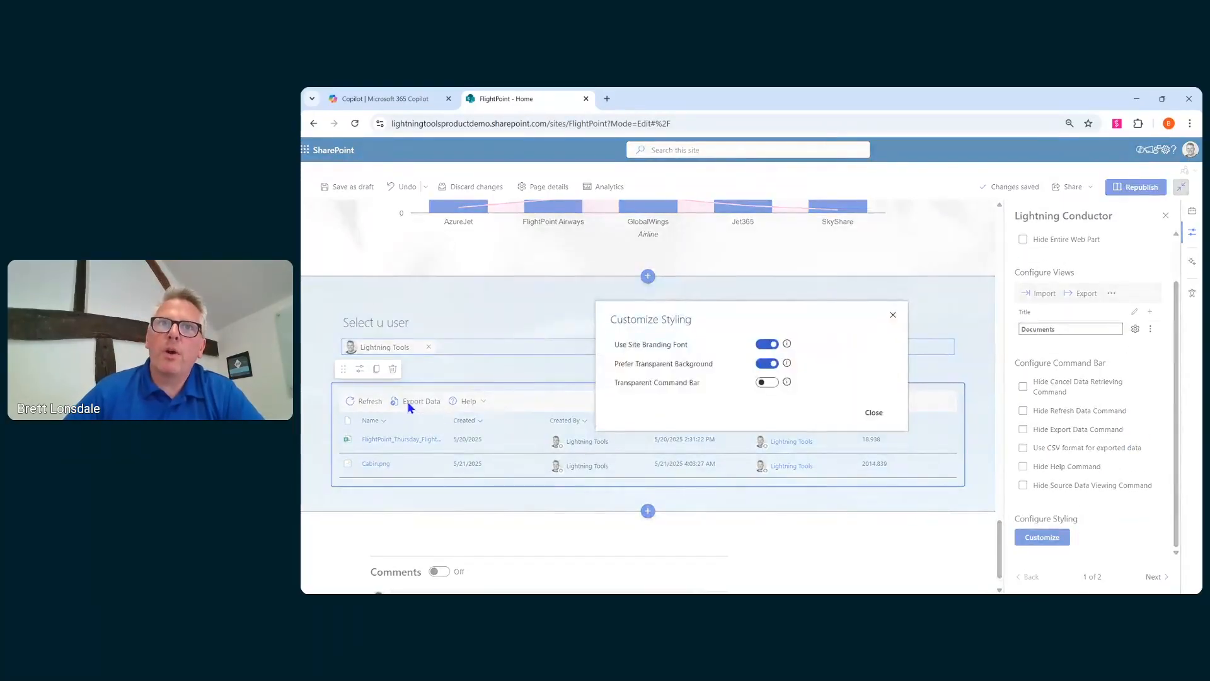
left_click(778, 385)
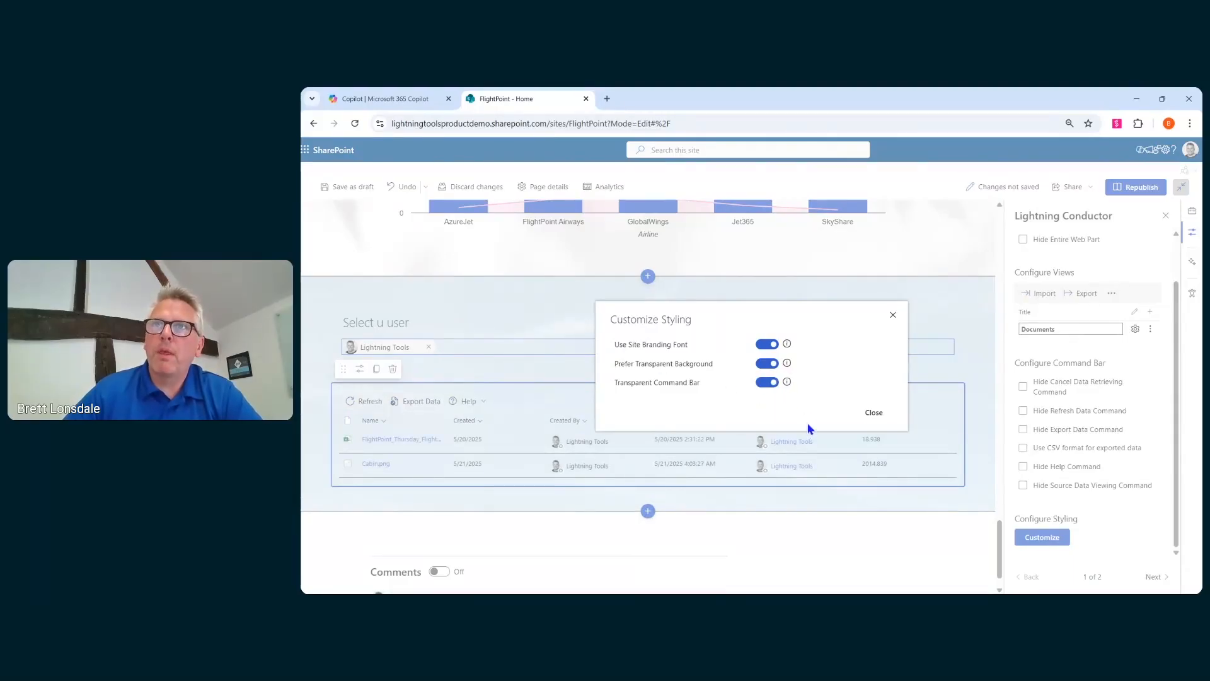
left_click(875, 414)
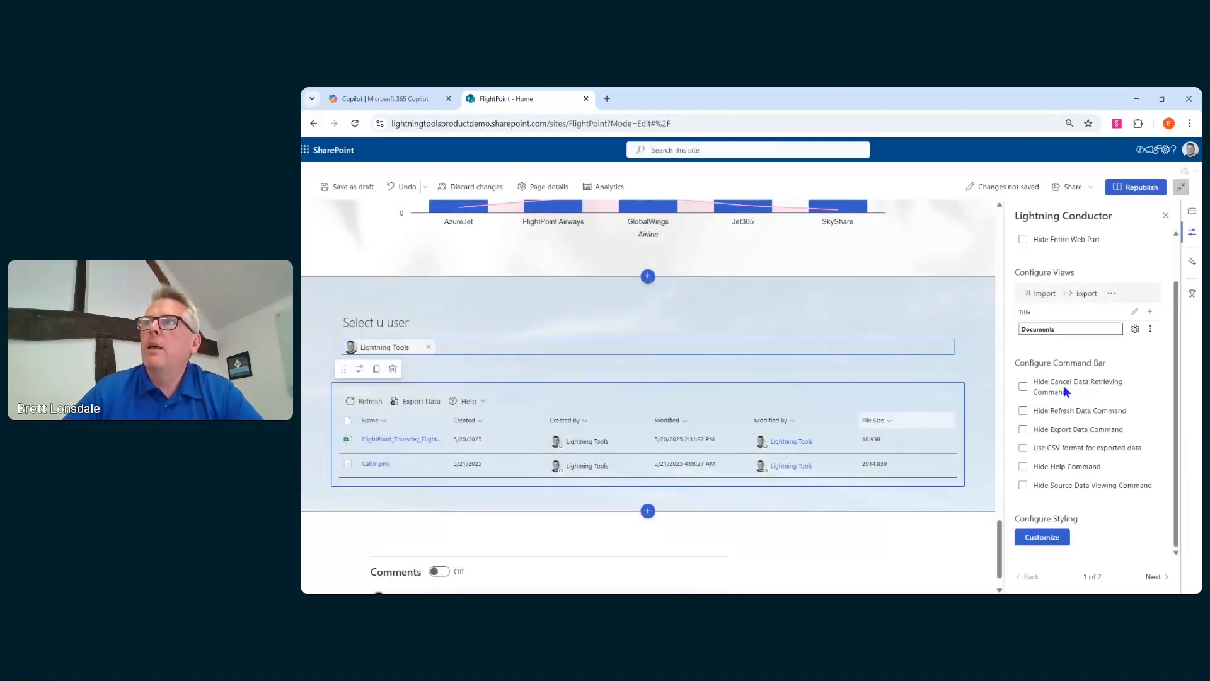
- Add a second Lightning Conductor view named Calendars
left_click(1151, 312)
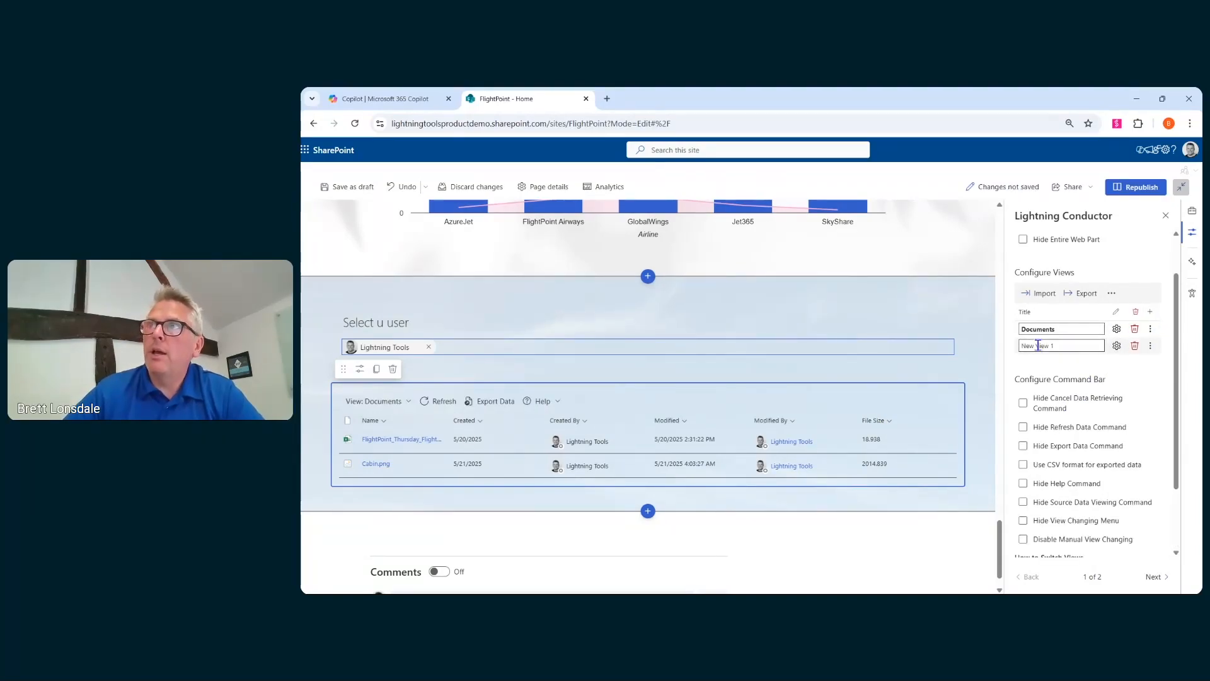
triple_click(1070, 345)
type("Calend")
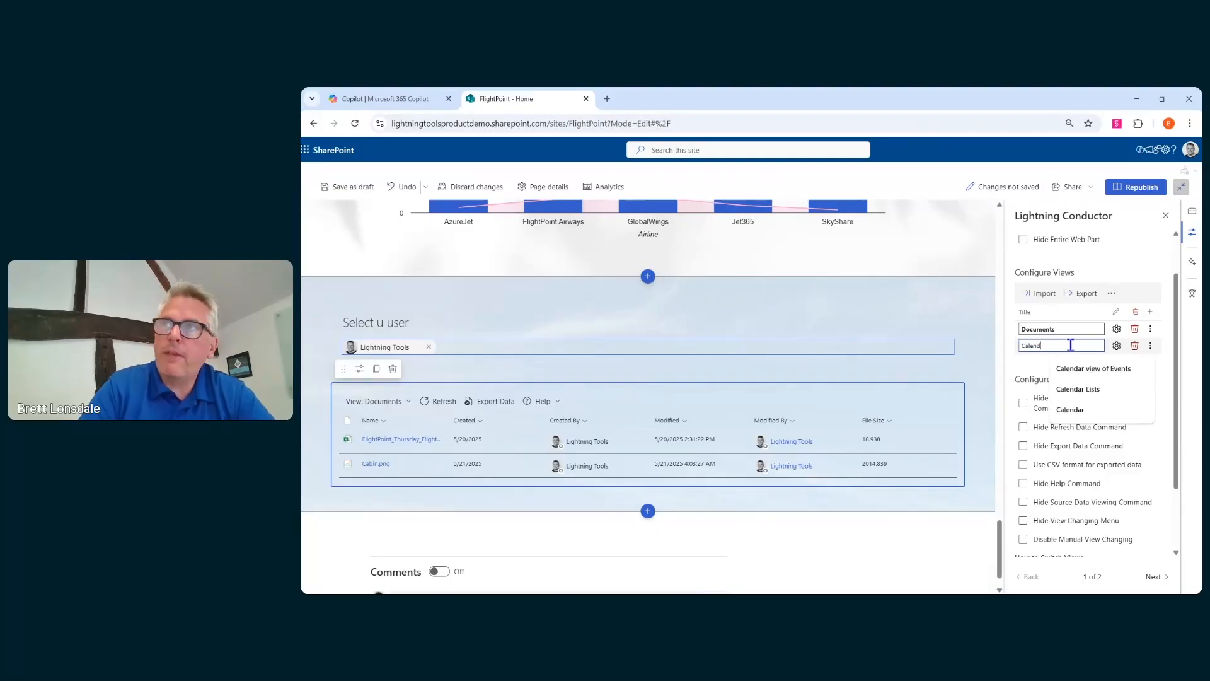
type("ars")
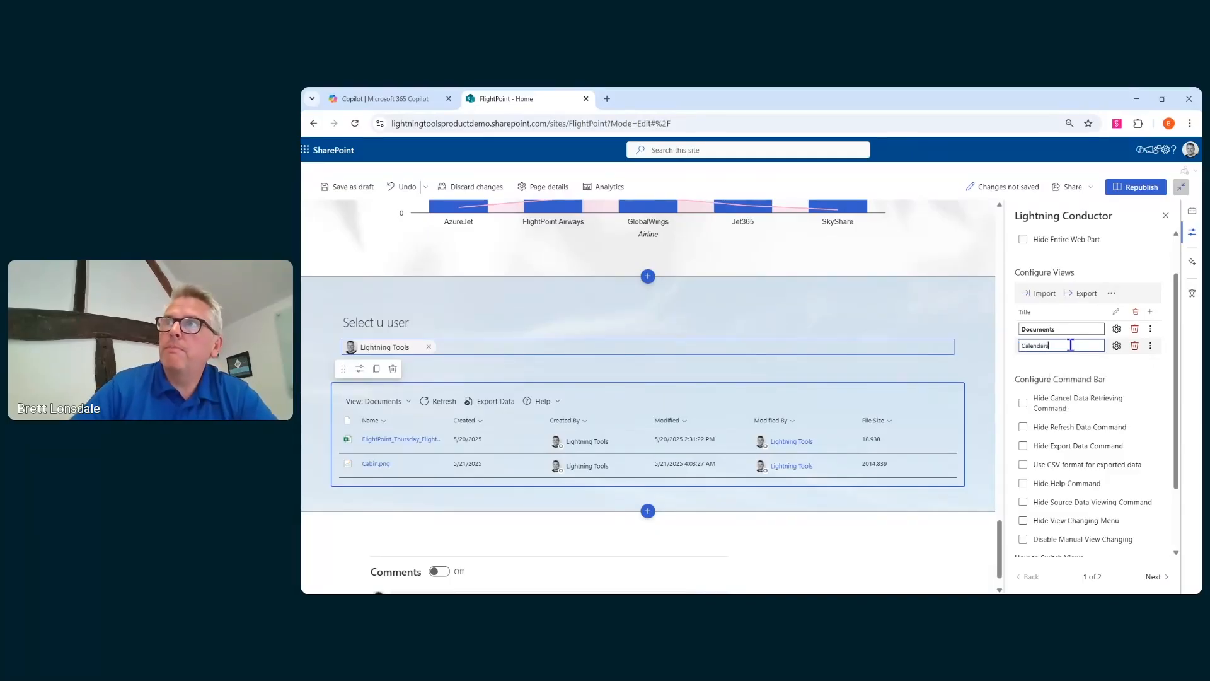
- Configure the Calendars view to show Events from the Current Site displayed as a calendar
left_click(1116, 345)
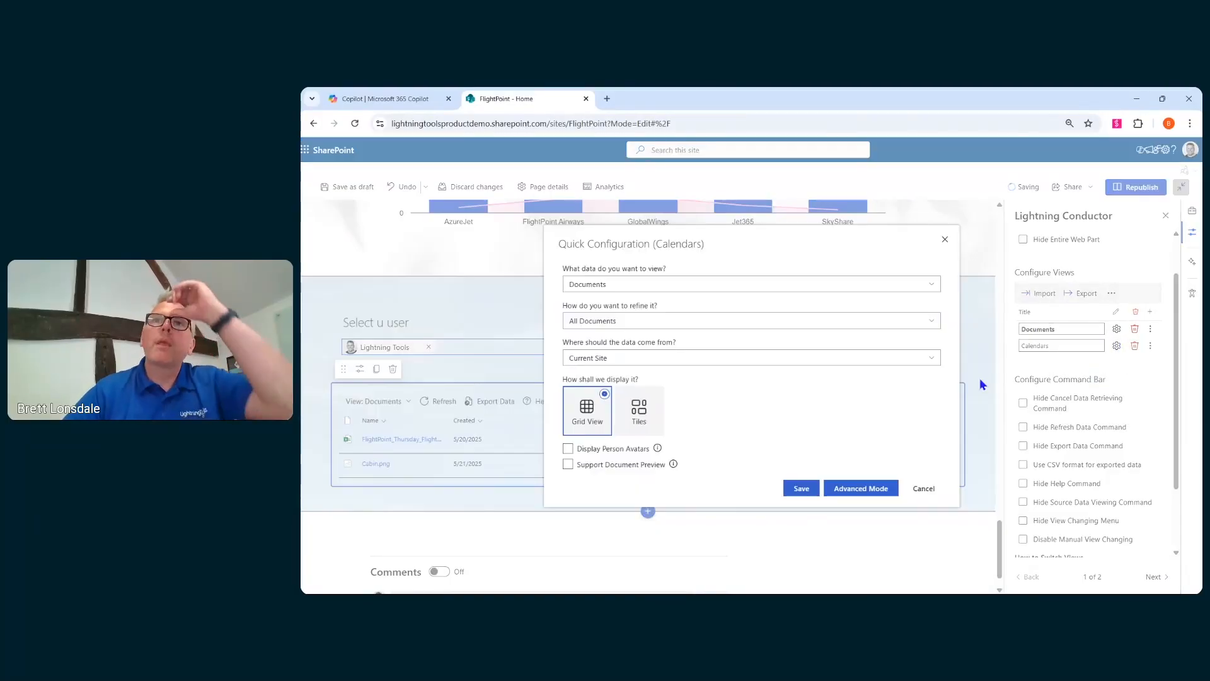
left_click(634, 284)
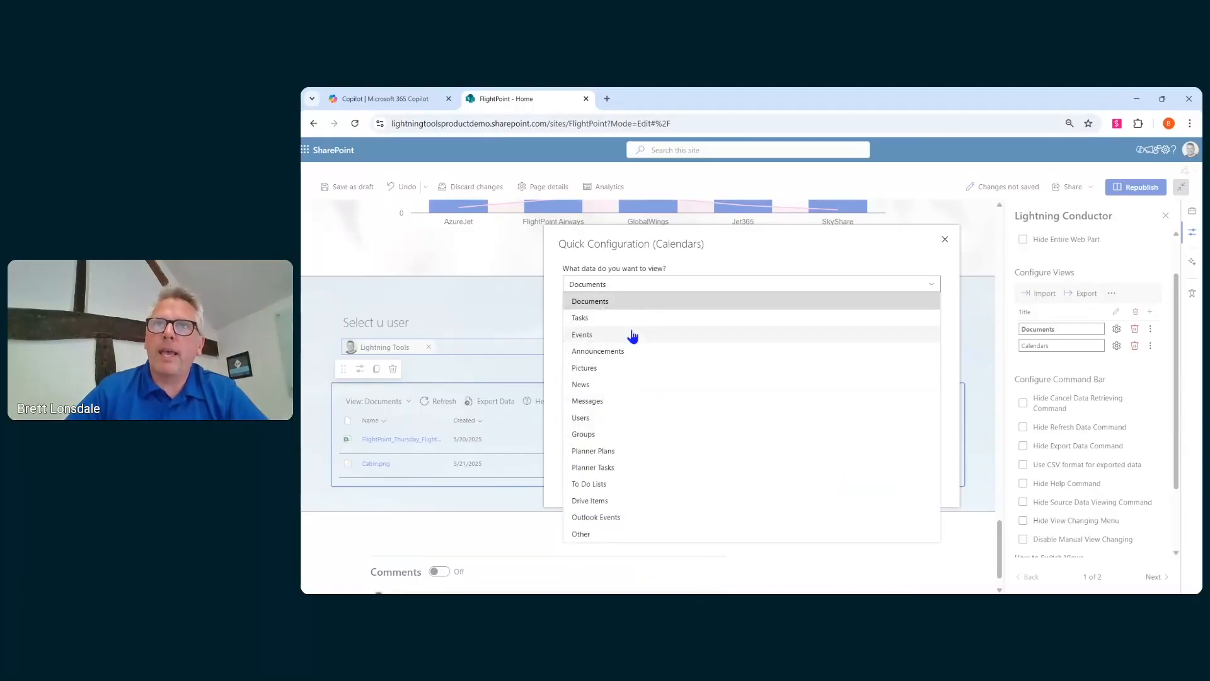
left_click(588, 335)
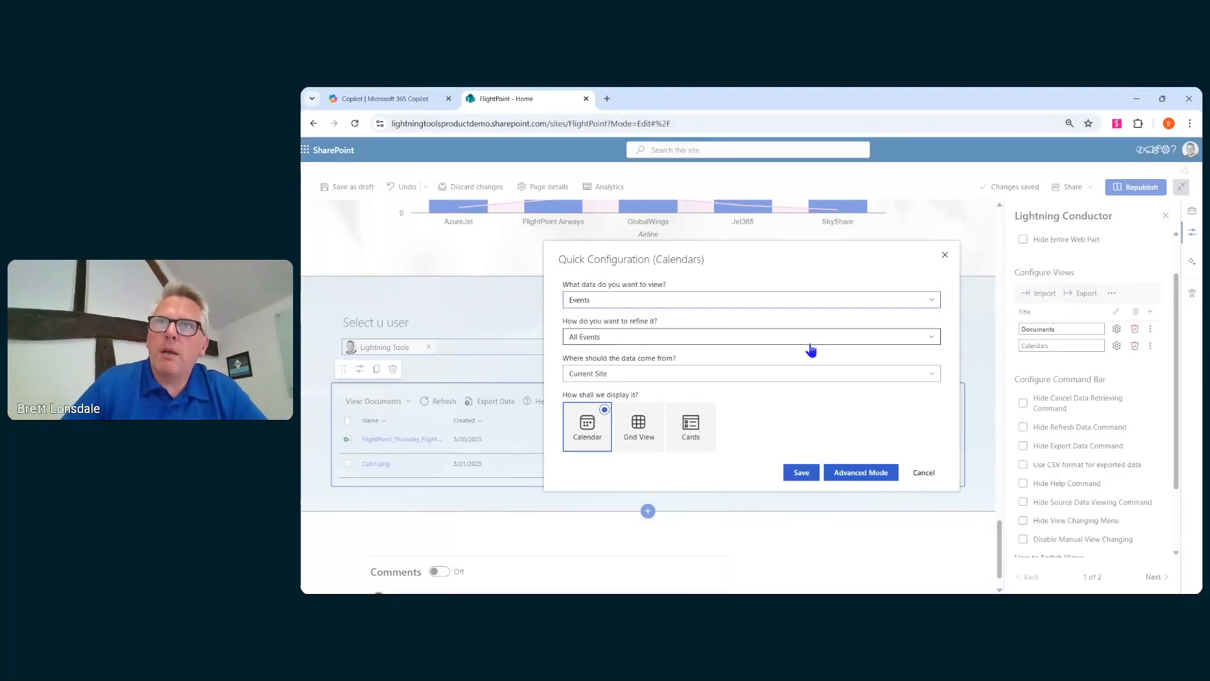
left_click(777, 376)
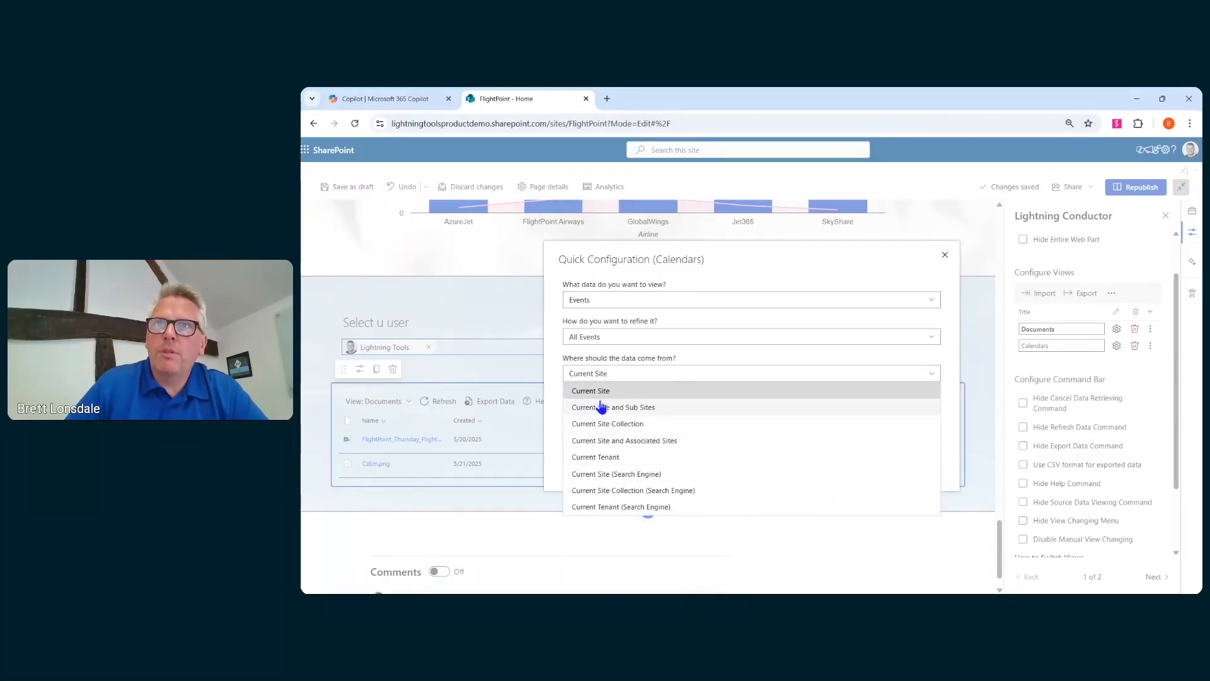
left_click(619, 392)
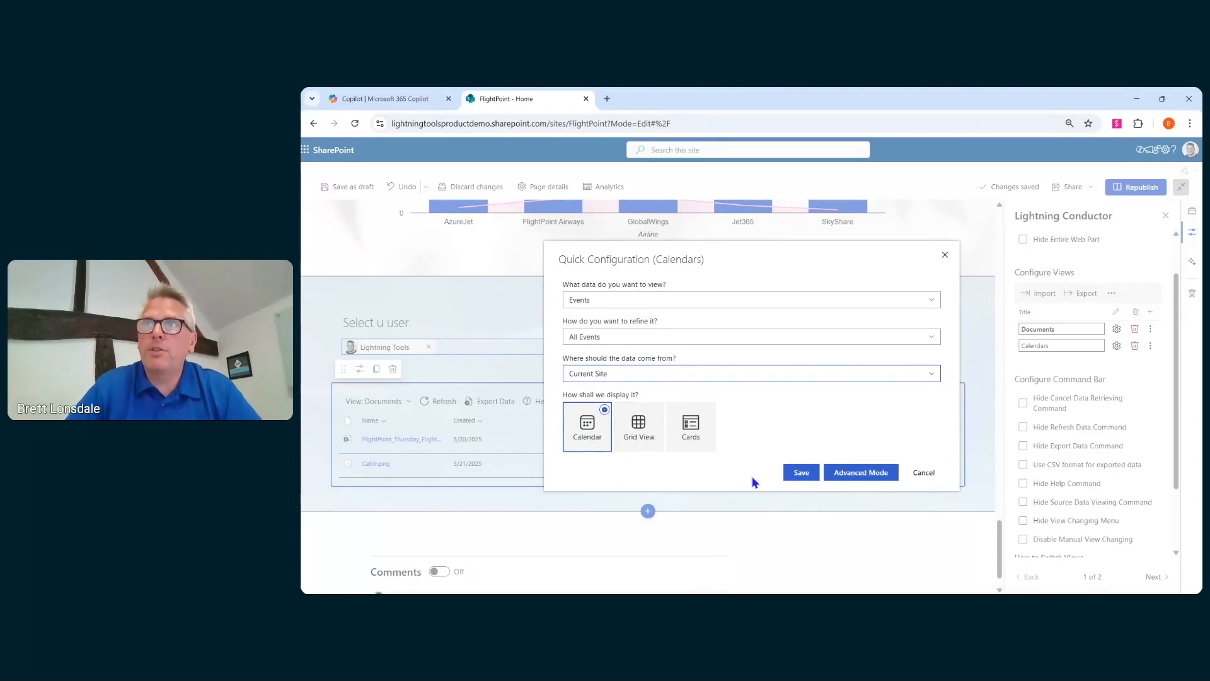
left_click(799, 474)
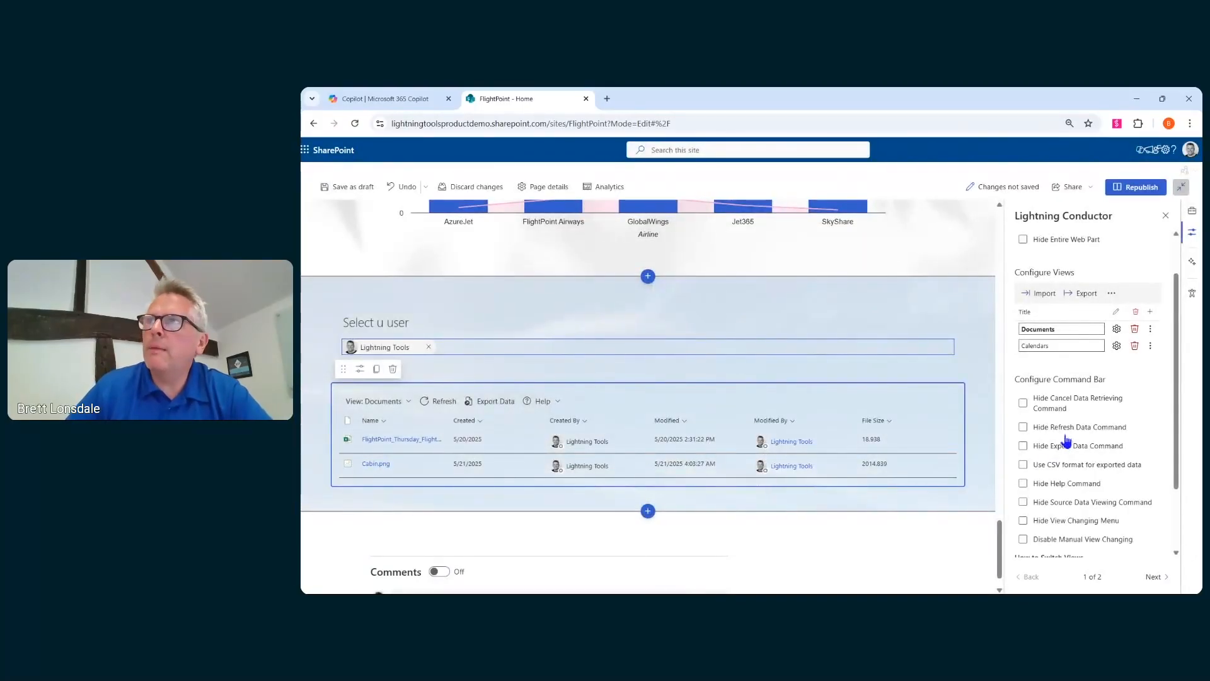
- Set the Lightning Conductor to switch views using Tabs
scroll(1080, 428, "down", 1)
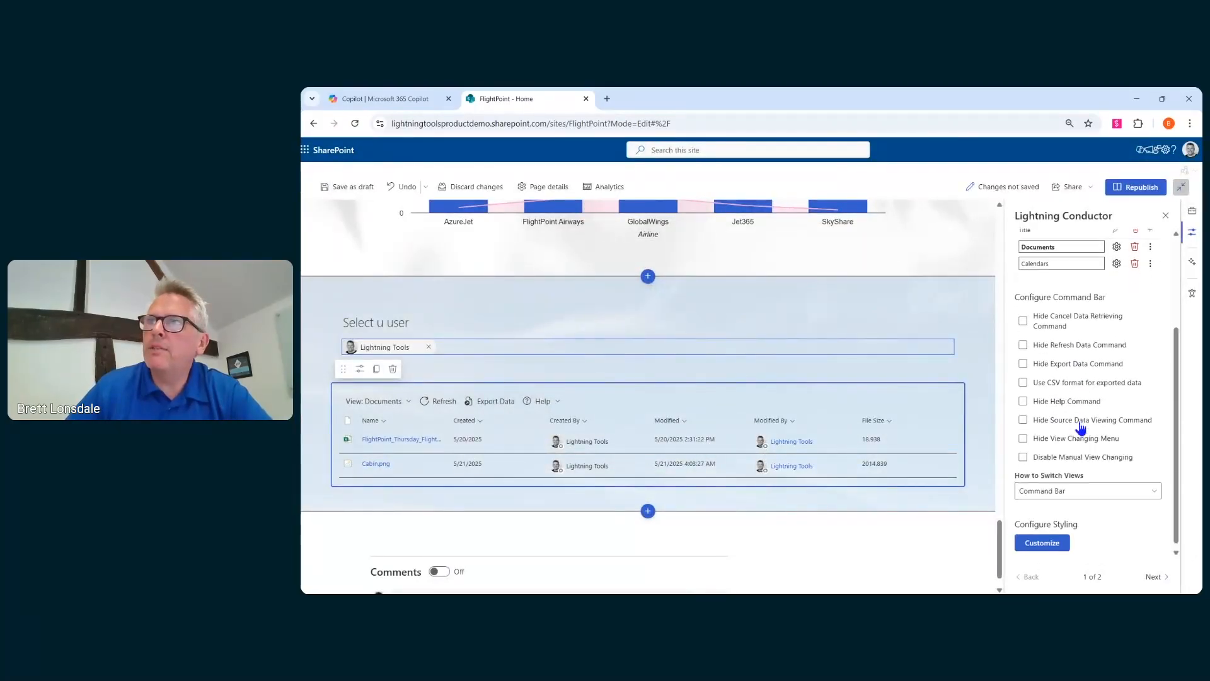
left_click(1058, 486)
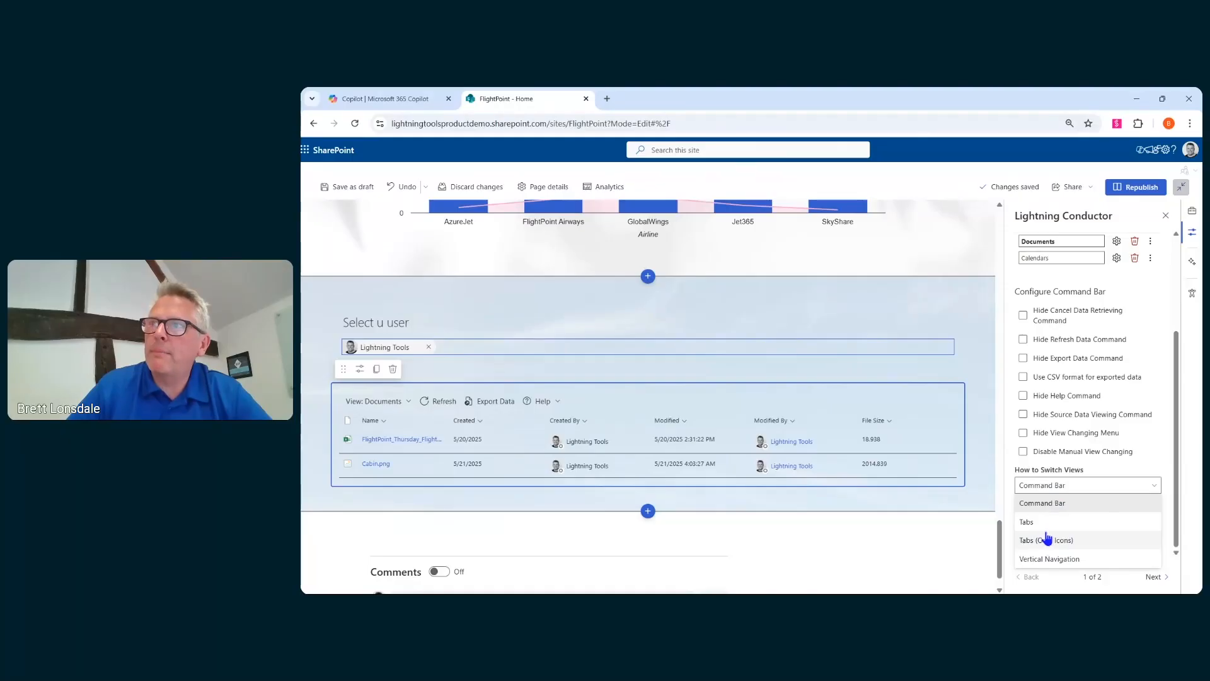
left_click(1048, 523)
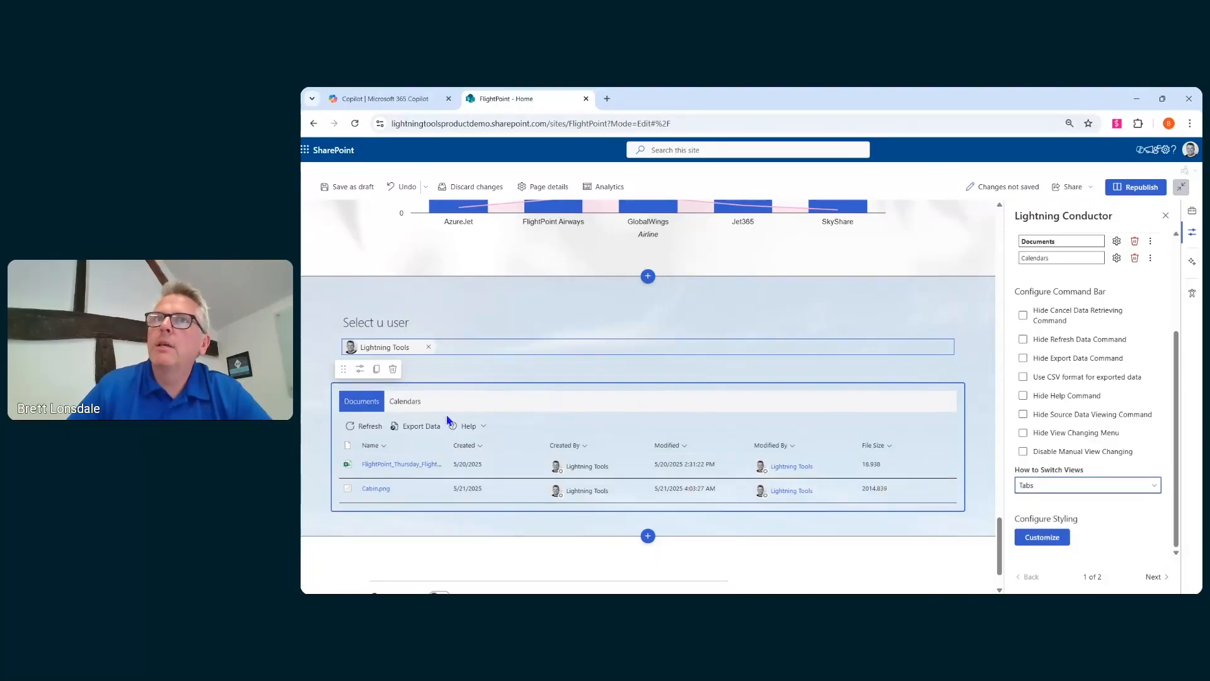
- Open the Calendars tab and switch the calendar to week view to review the events
left_click(410, 408)
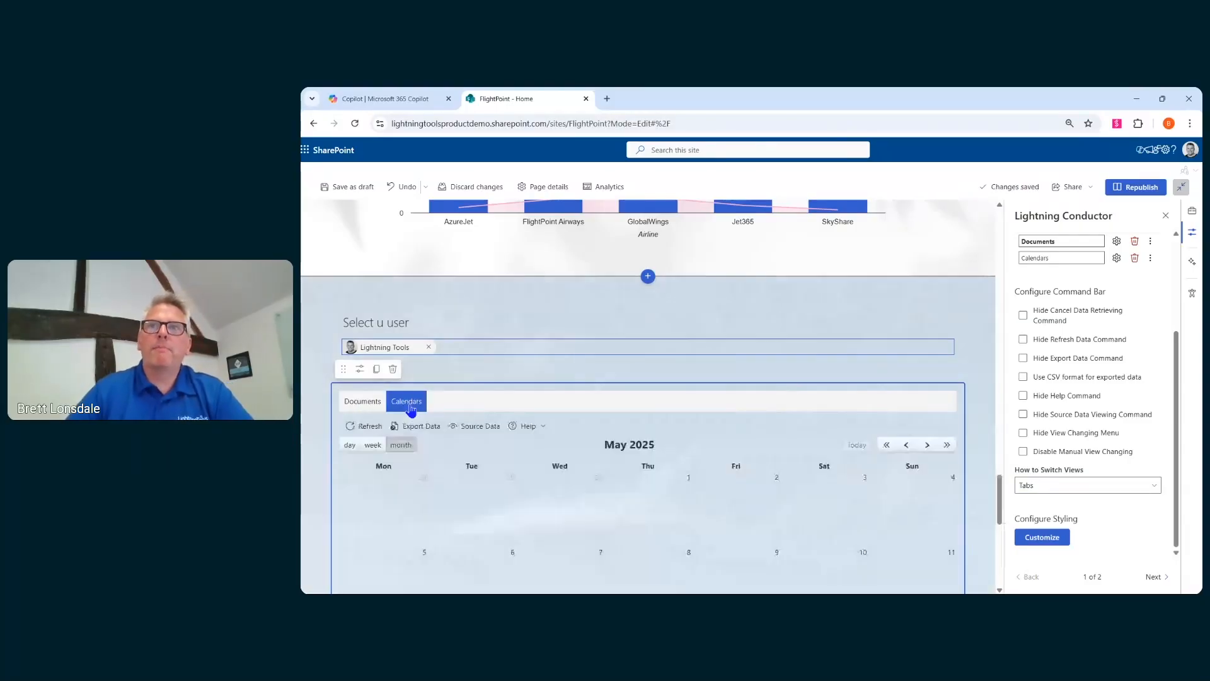
scroll(712, 411, "down", 4)
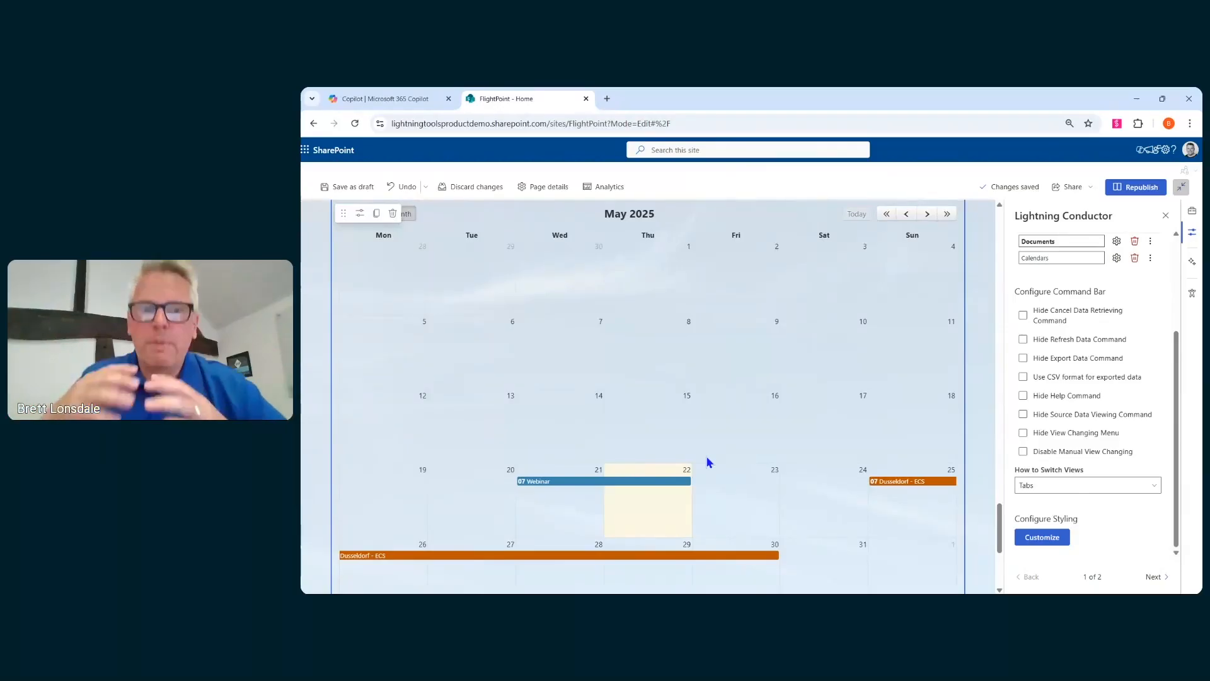
scroll(553, 424, "up", 1)
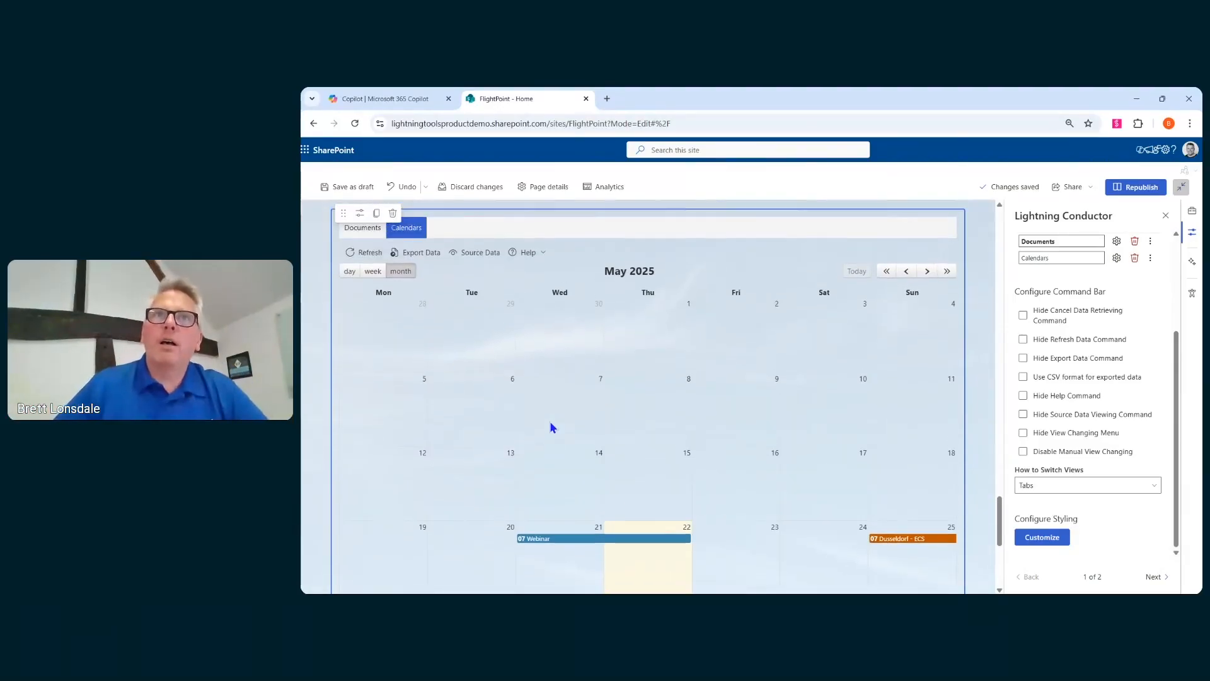
left_click(373, 271)
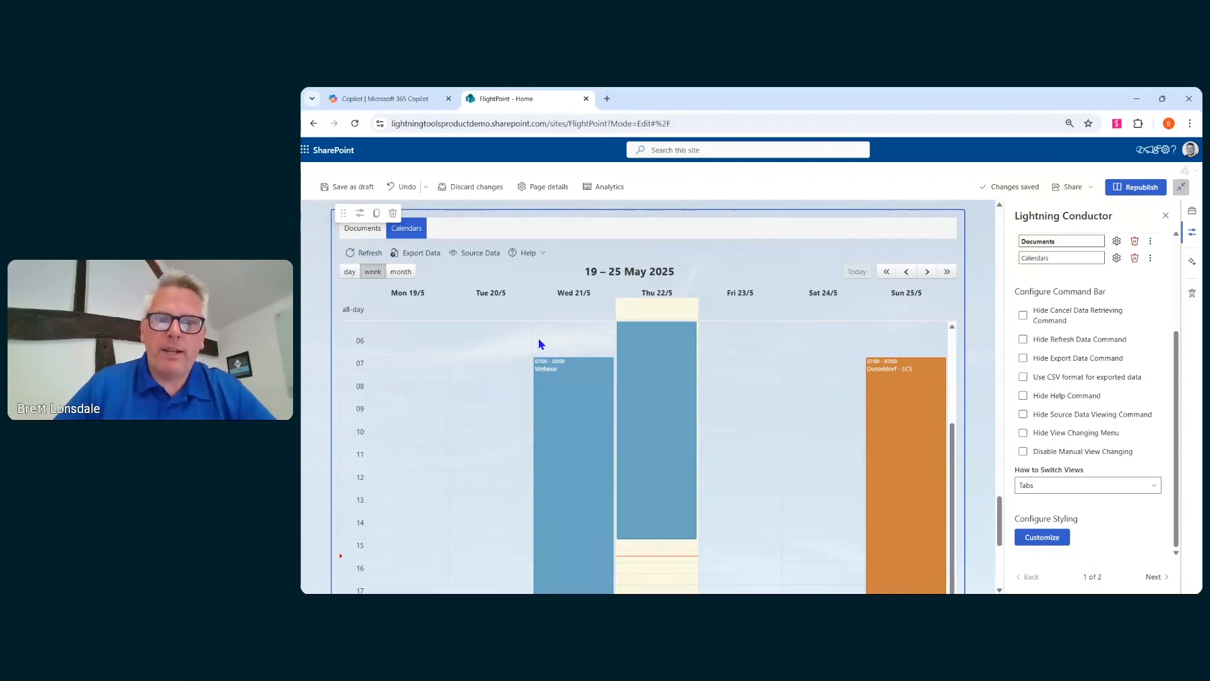
scroll(538, 340, "up", 1)
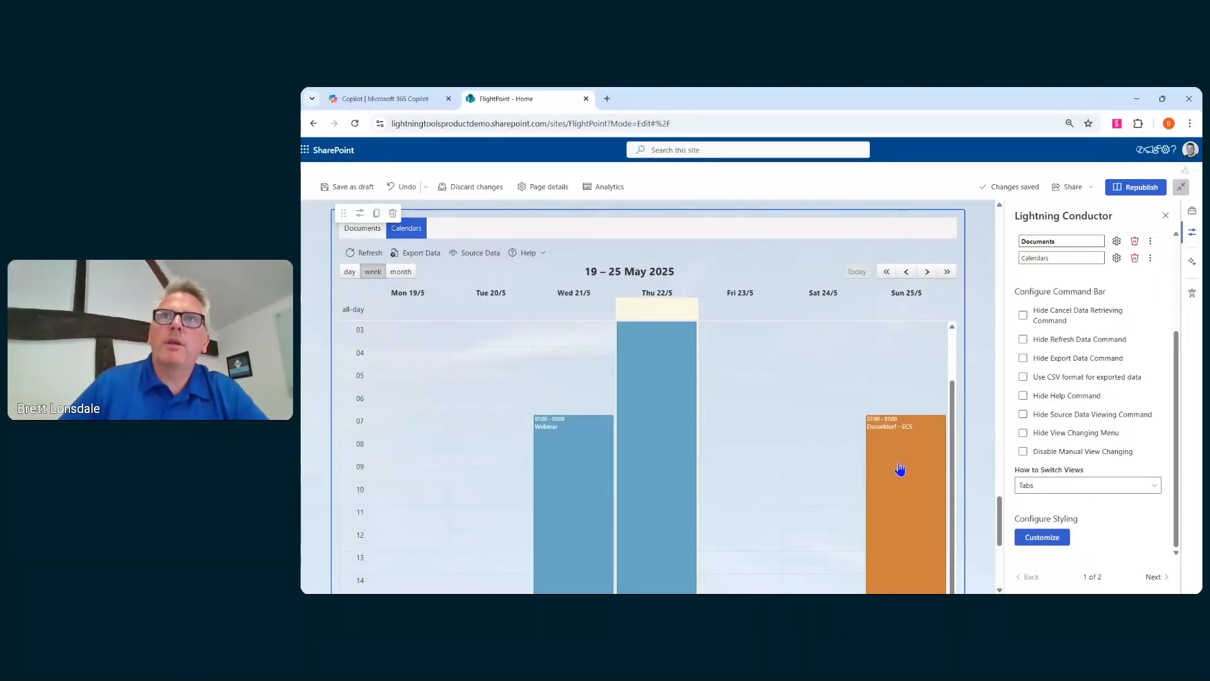
- Set a calendar icon for the Calendars view by searching icons for "cal"
scroll(439, 377, "up", 1)
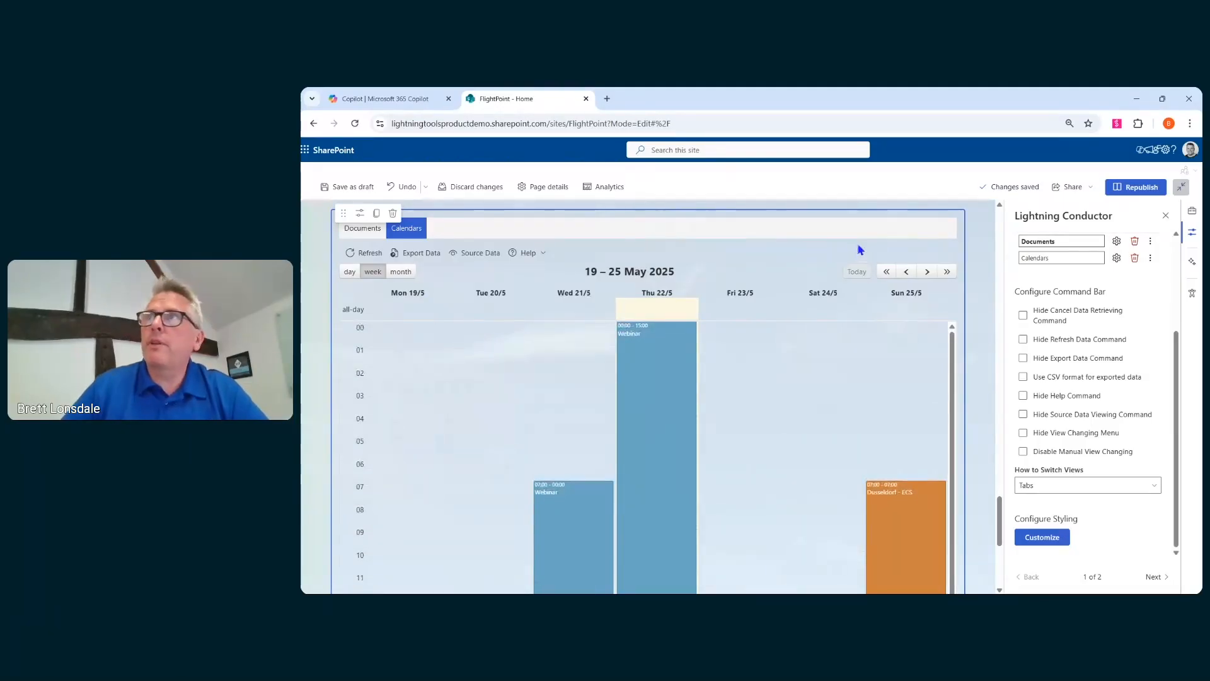
left_click(1152, 259)
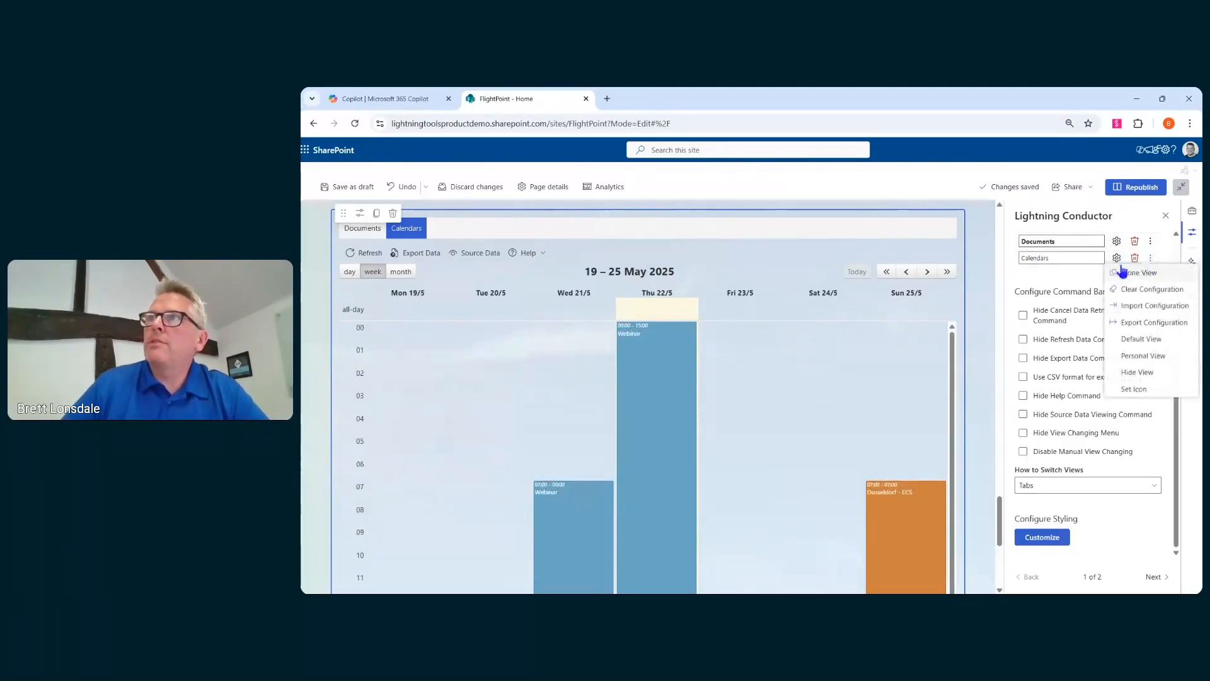
left_click(1134, 389)
left_click(763, 309)
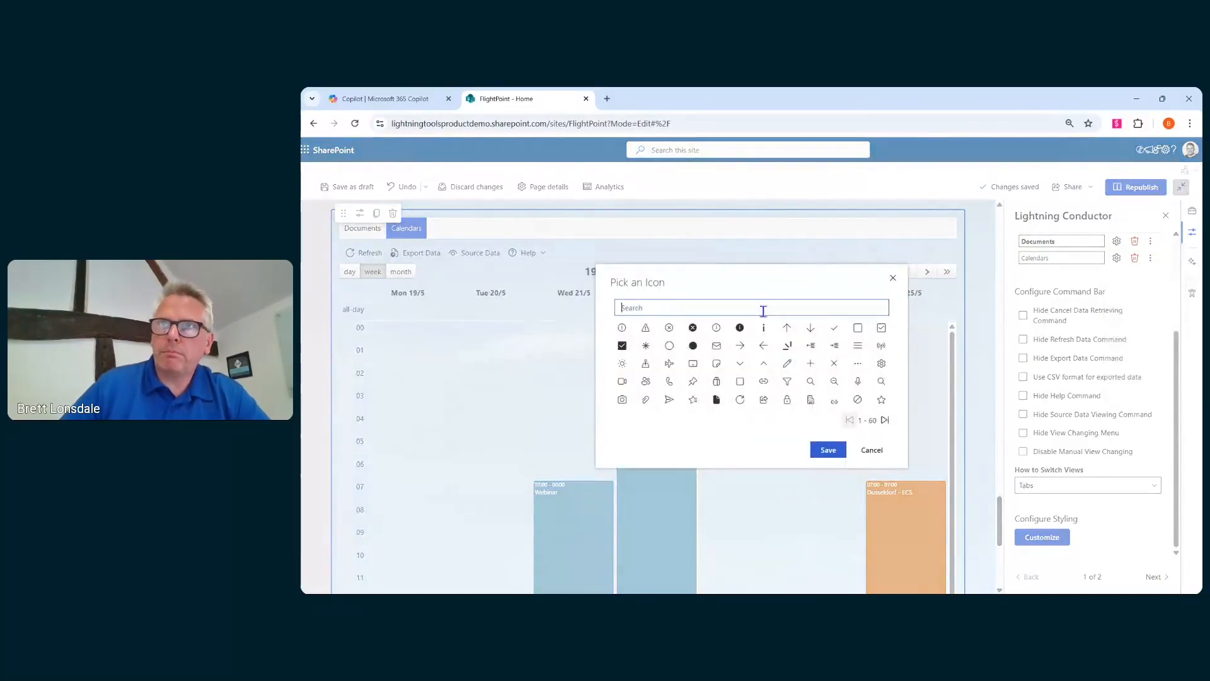
type("cal")
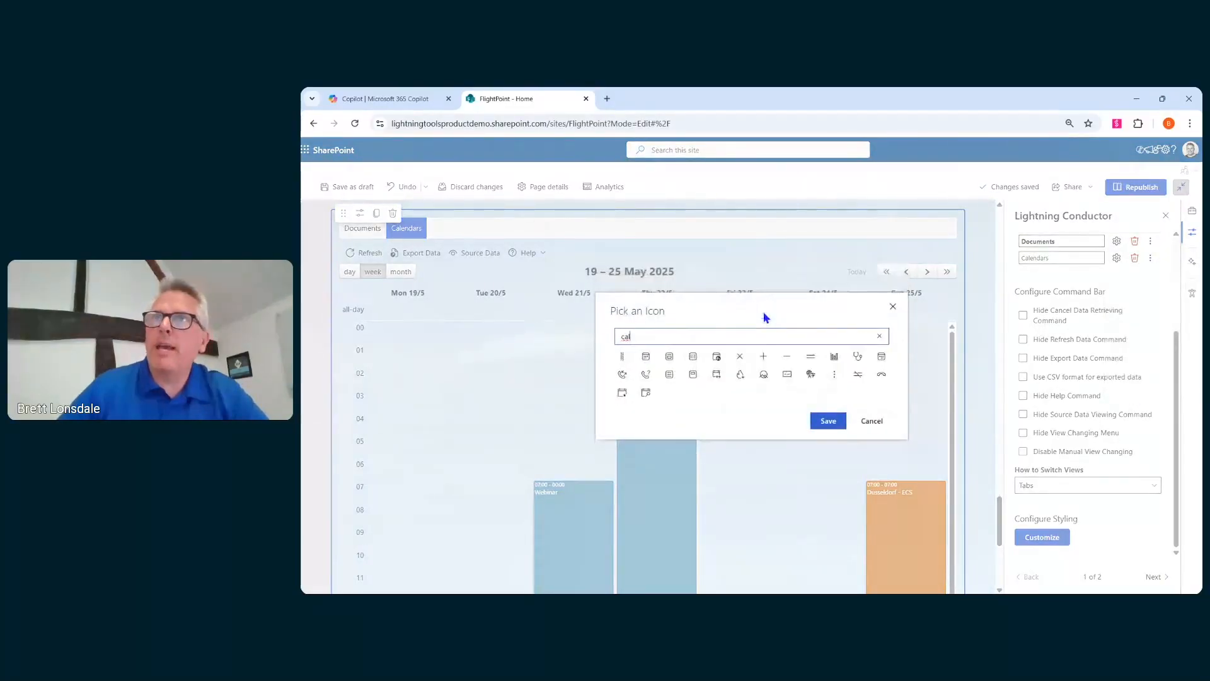
left_click(646, 357)
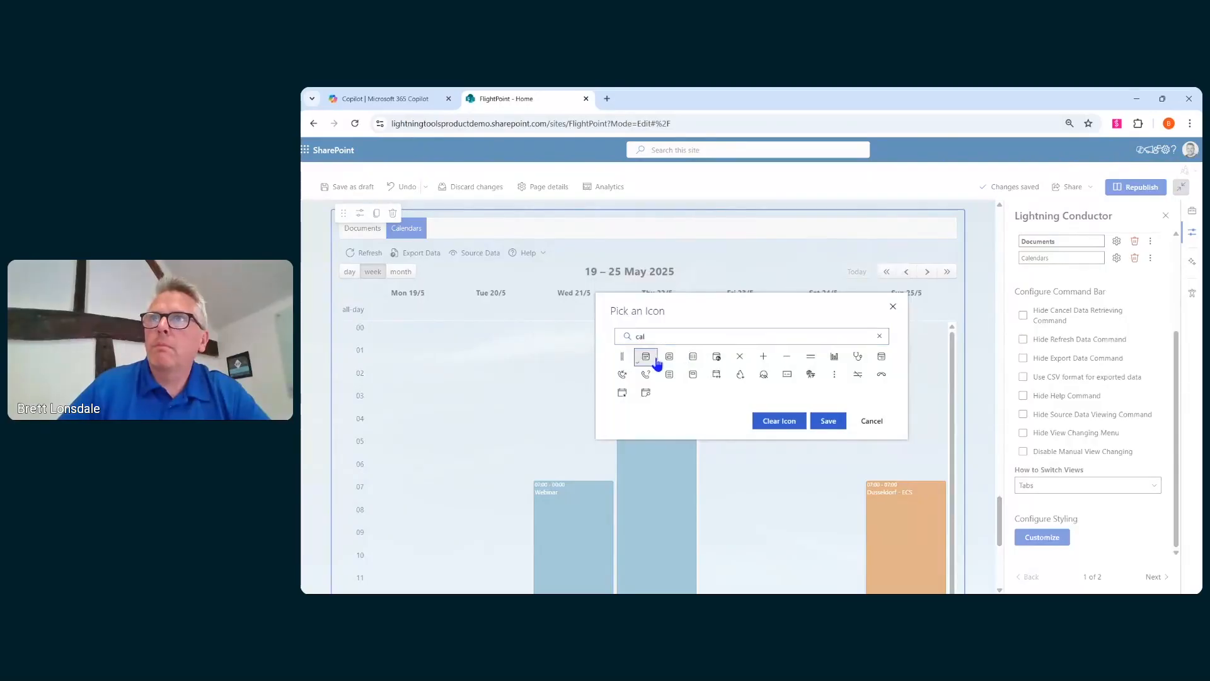
left_click(841, 424)
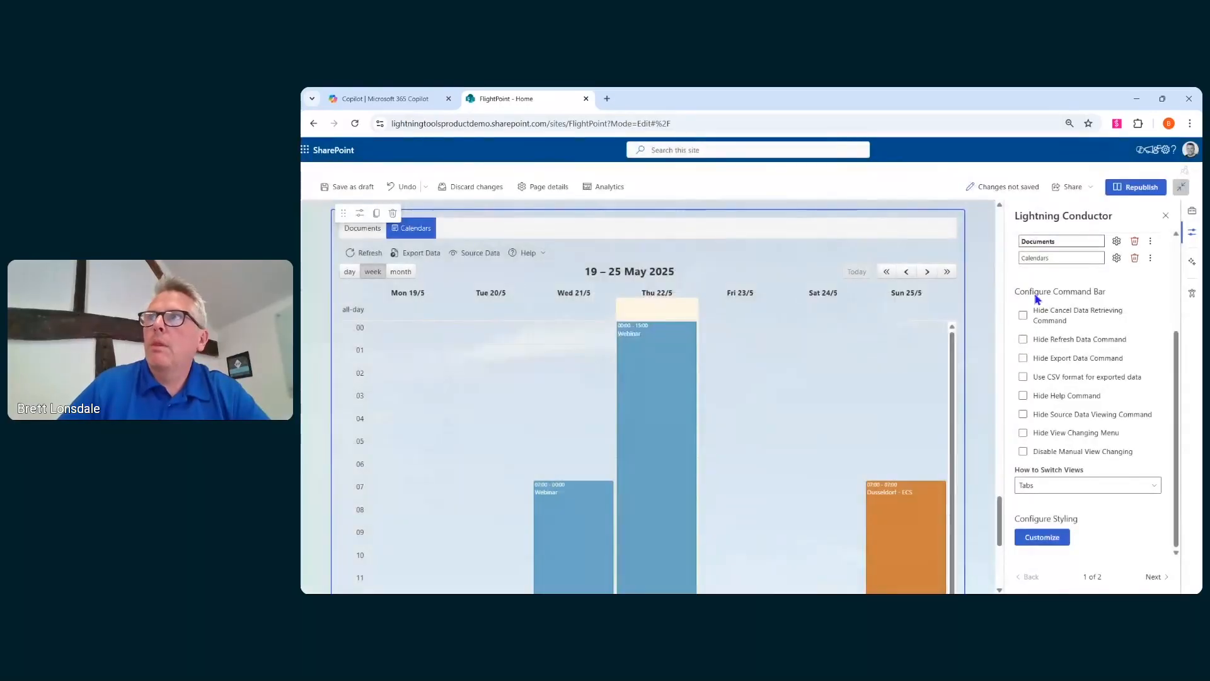
- Set a document icon for the Documents view by searching icons for "docu"
left_click(1116, 256)
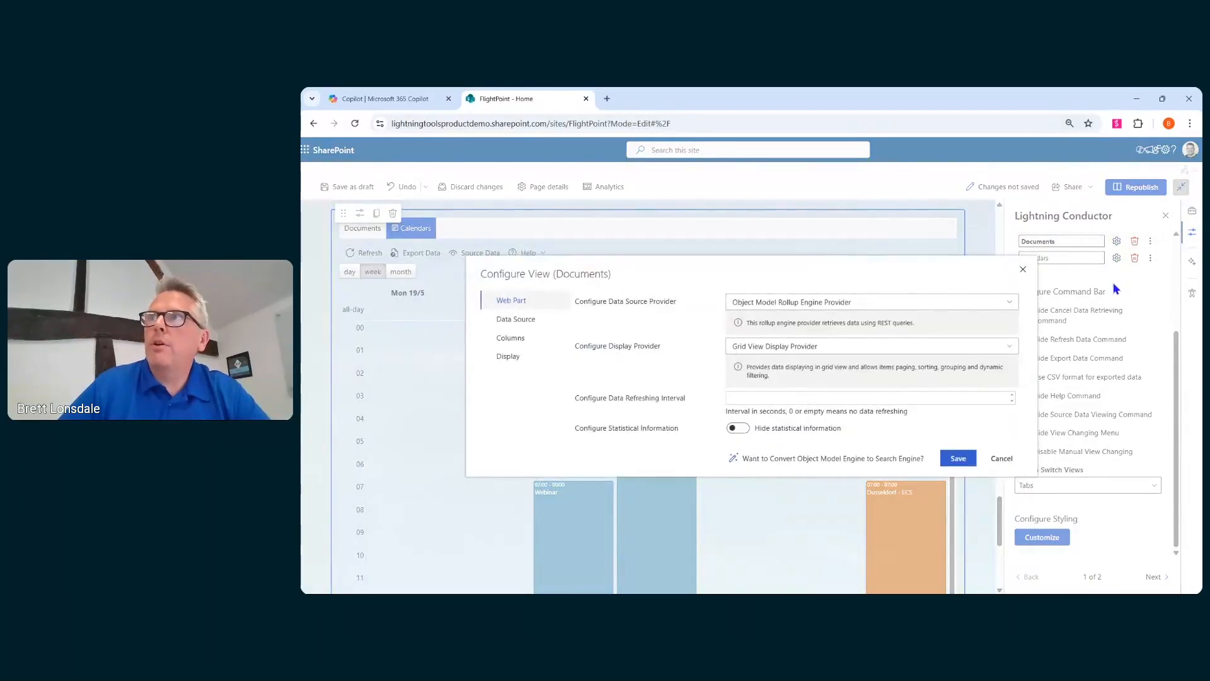
left_click(1152, 244)
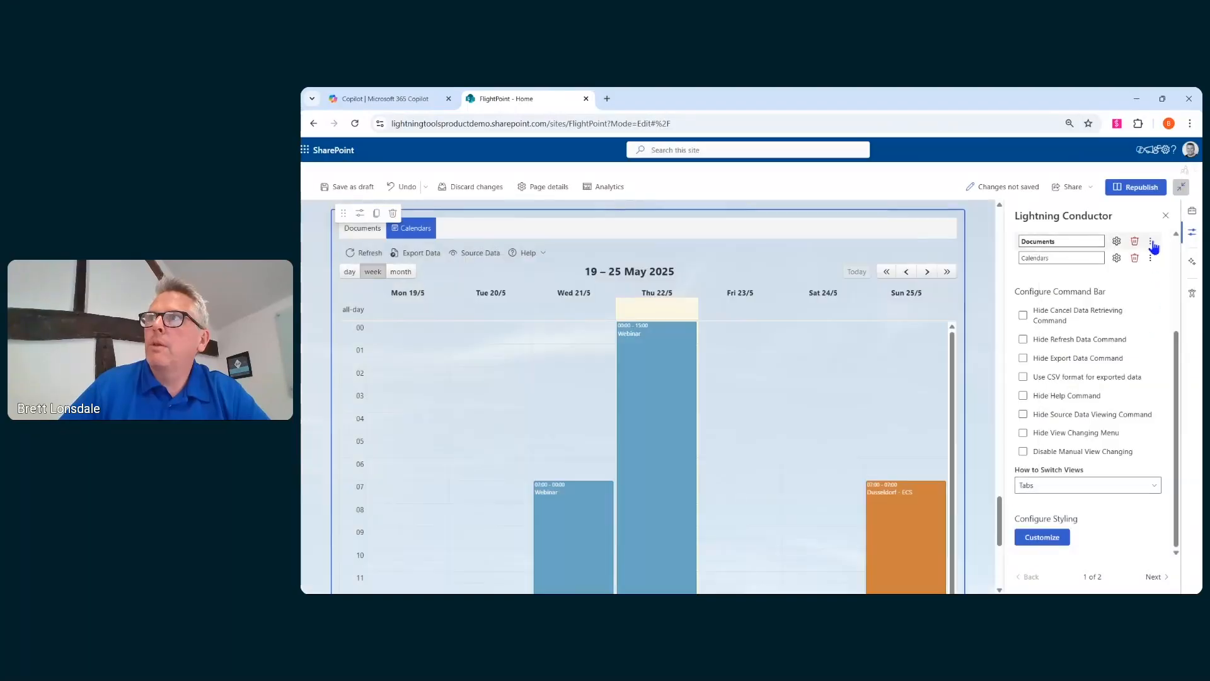
left_click(1152, 245)
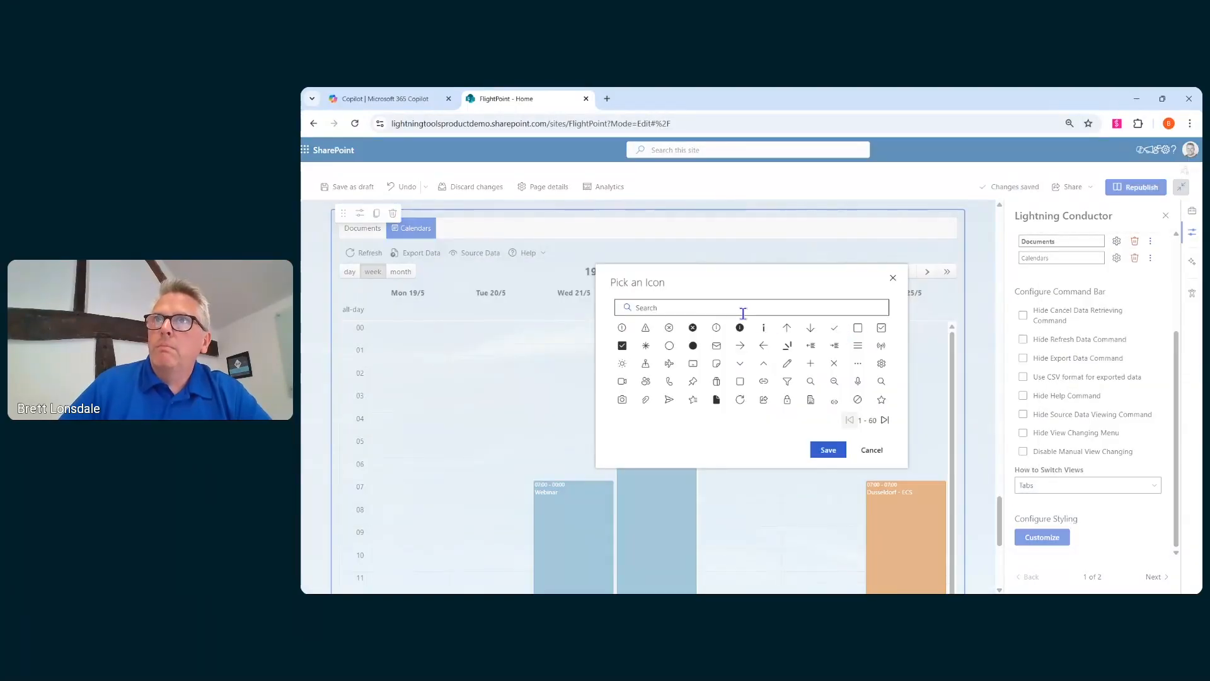
left_click(743, 314)
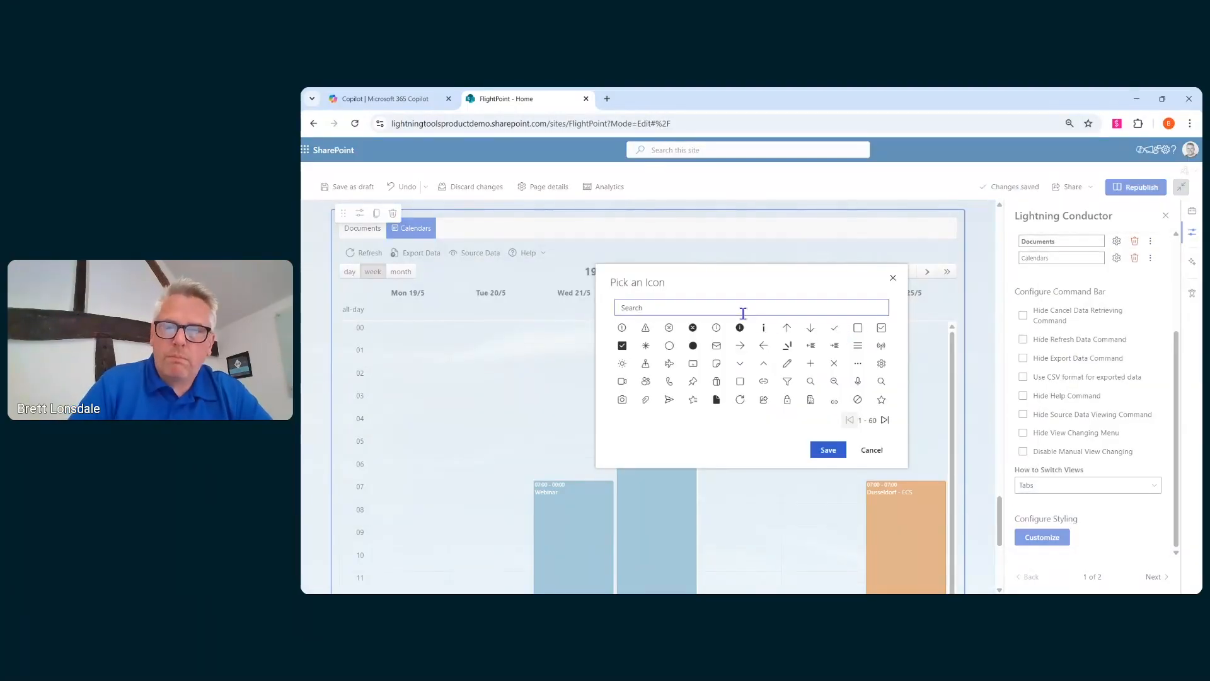
type("docu")
left_click(669, 367)
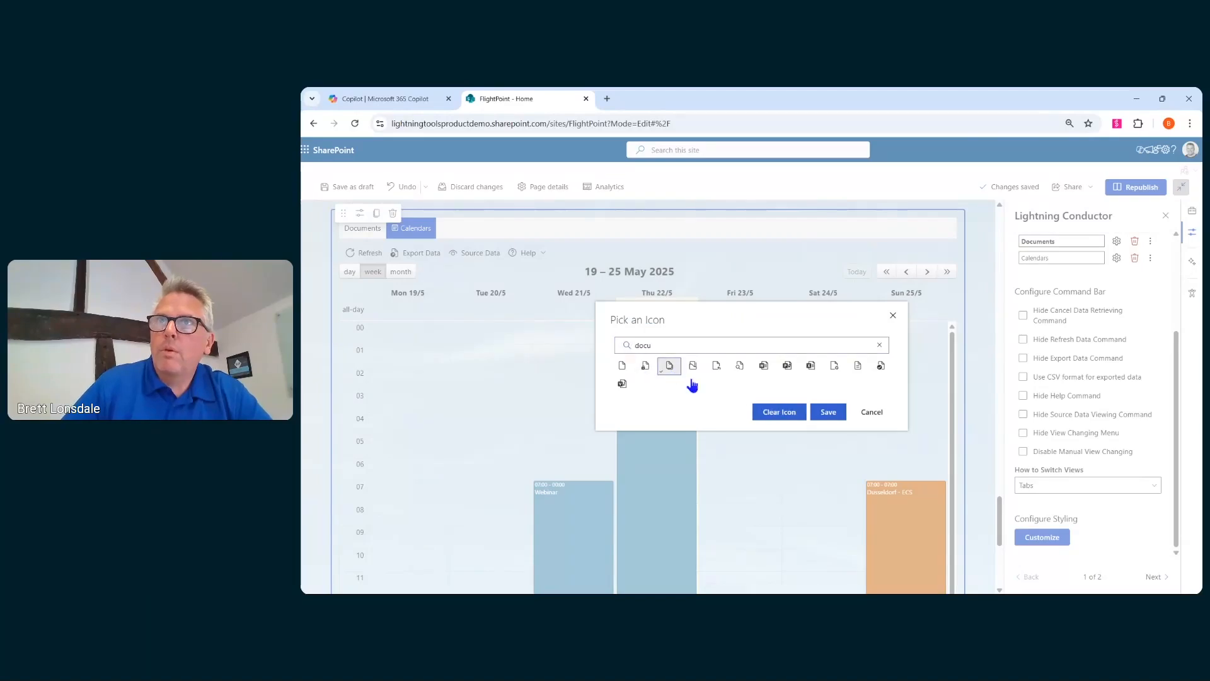
left_click(828, 412)
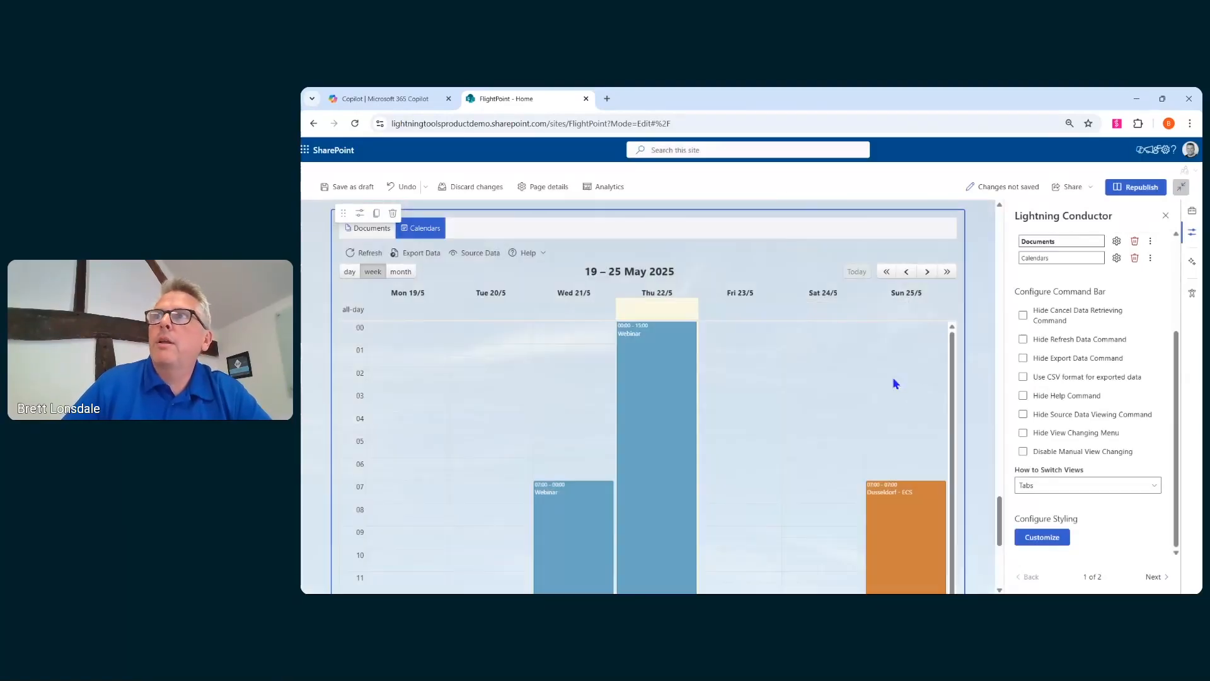
- Add a third Lightning Conductor view named News
scroll(1145, 265, "up", 2)
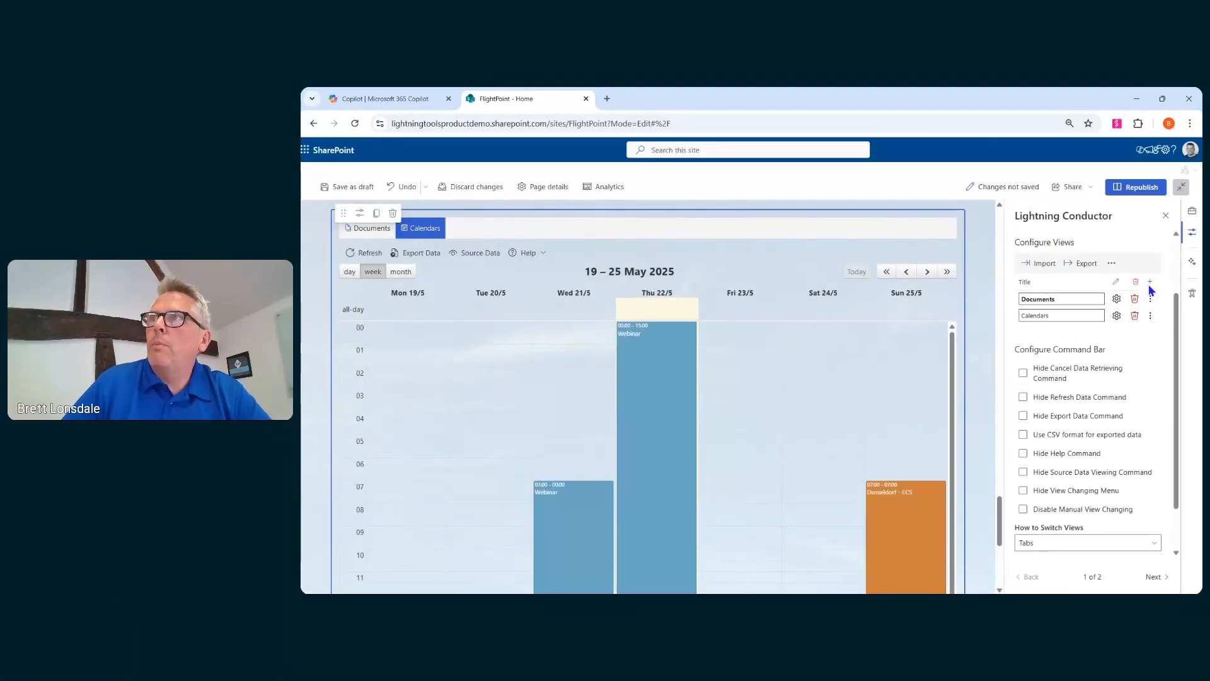
left_click(1150, 283)
triple_click(1059, 333)
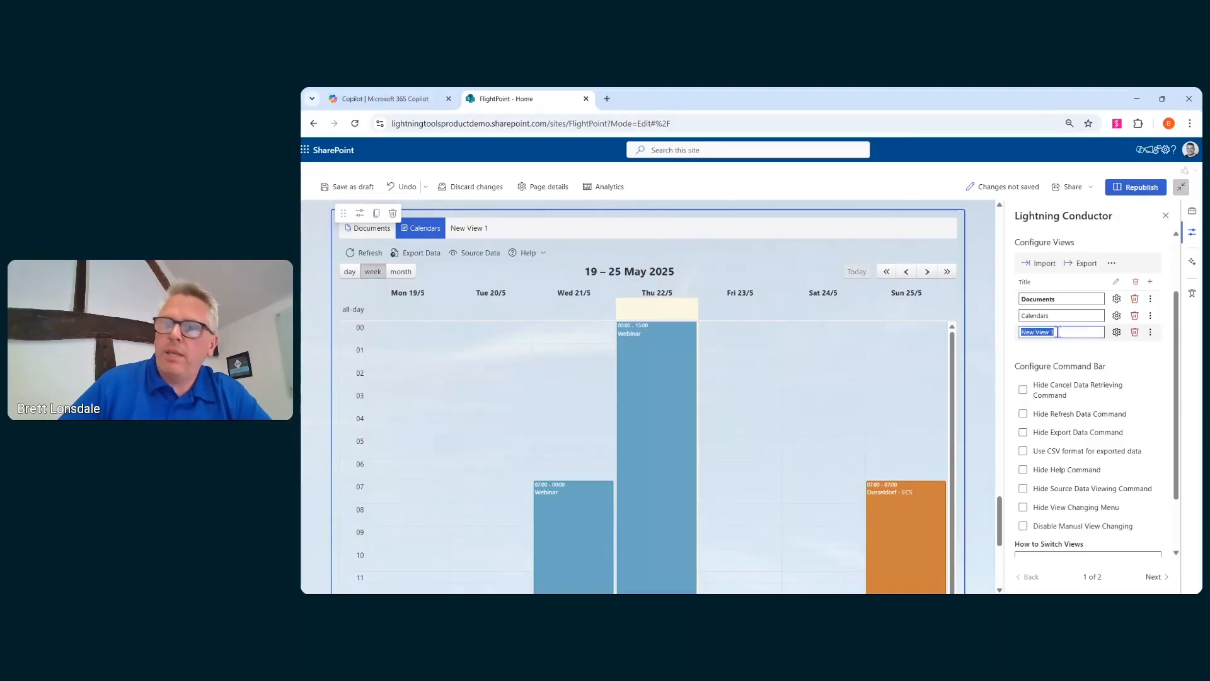
type("News")
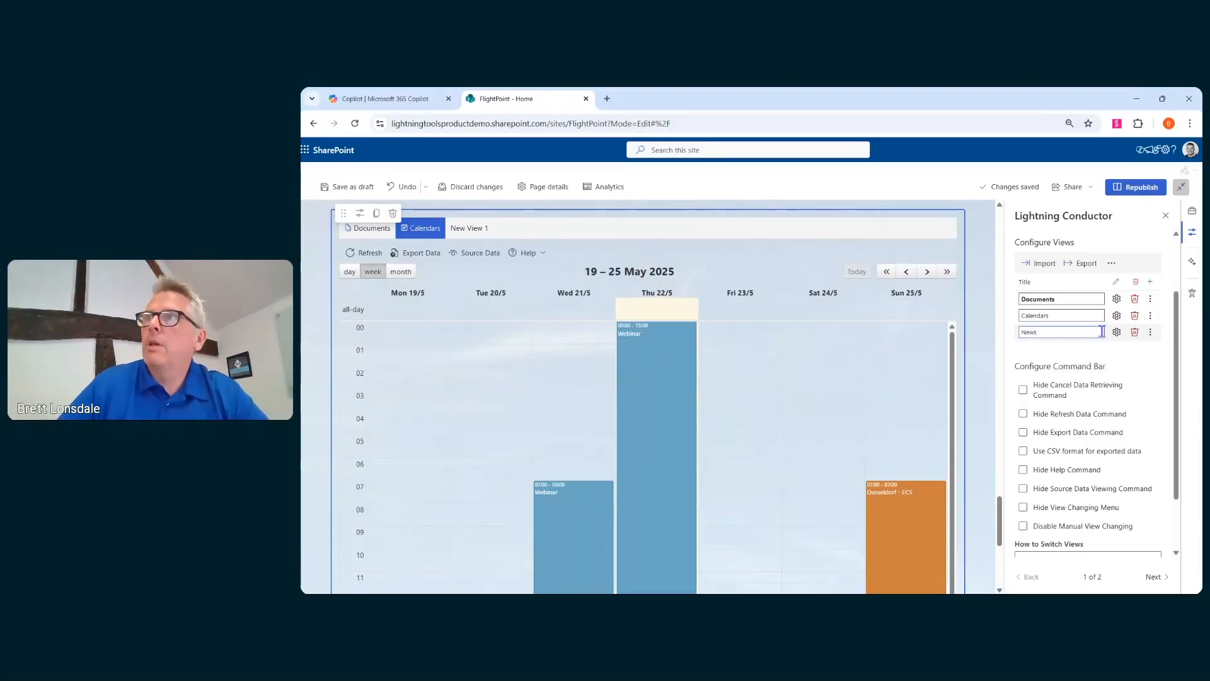
- Configure the News view to show All News from the Current Site displayed as a List
left_click(1117, 333)
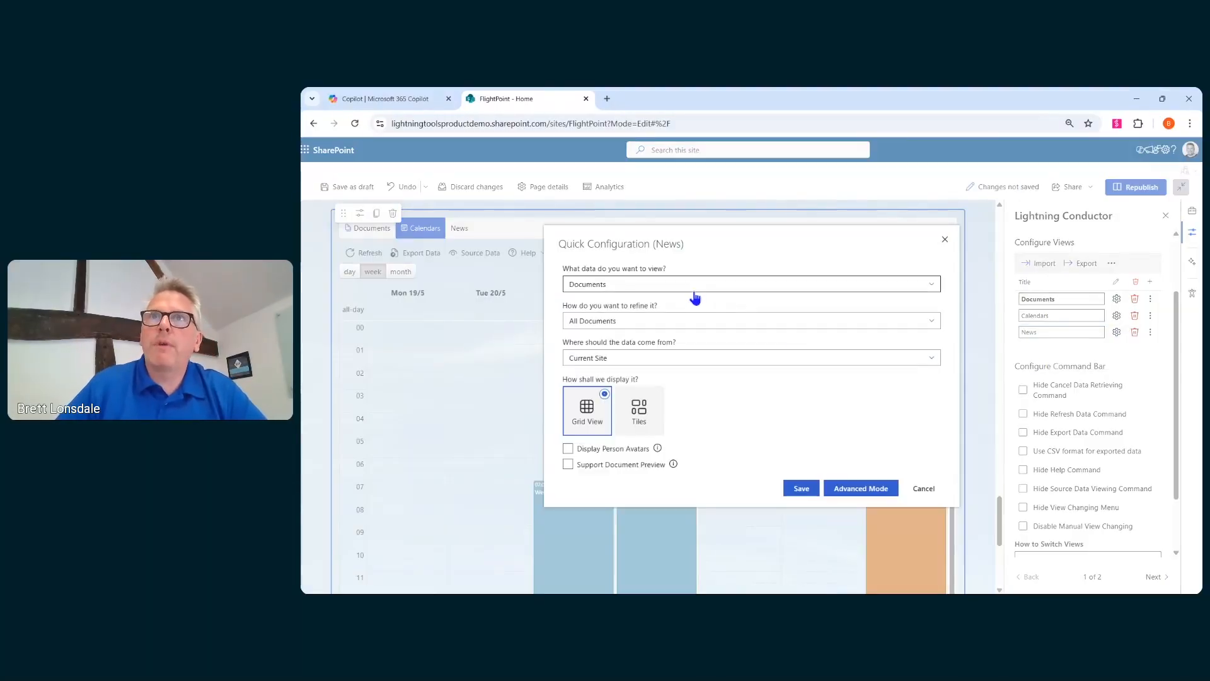
left_click(696, 298)
left_click(614, 386)
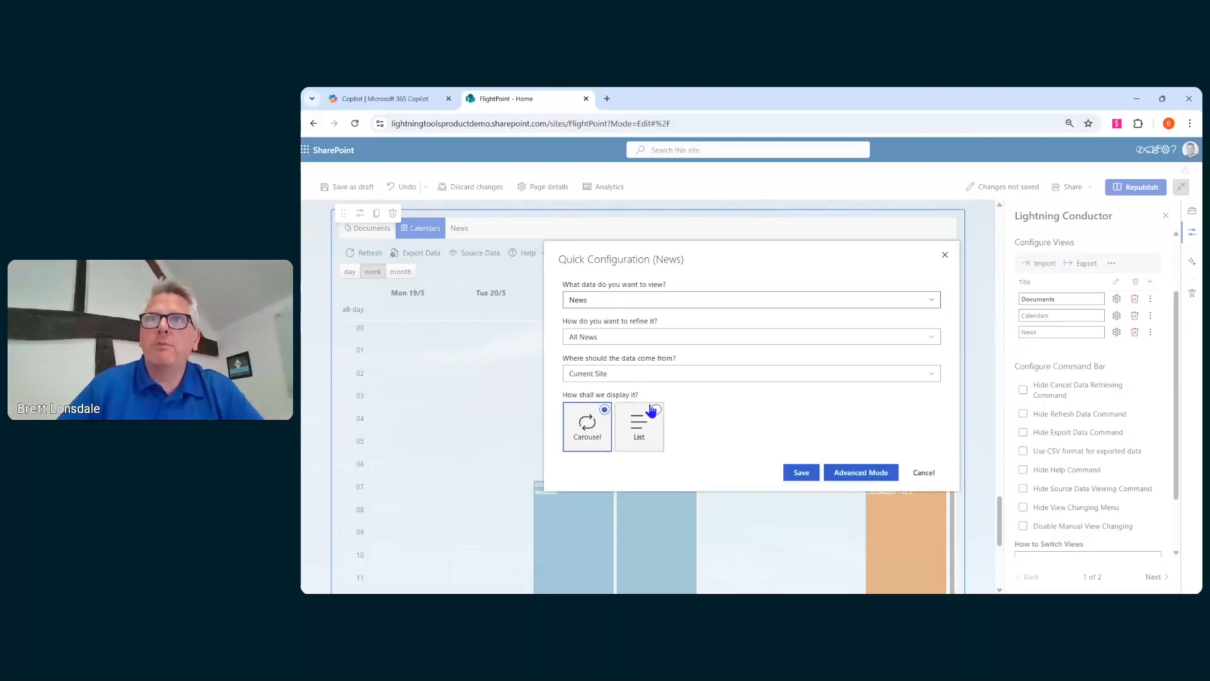
left_click(642, 380)
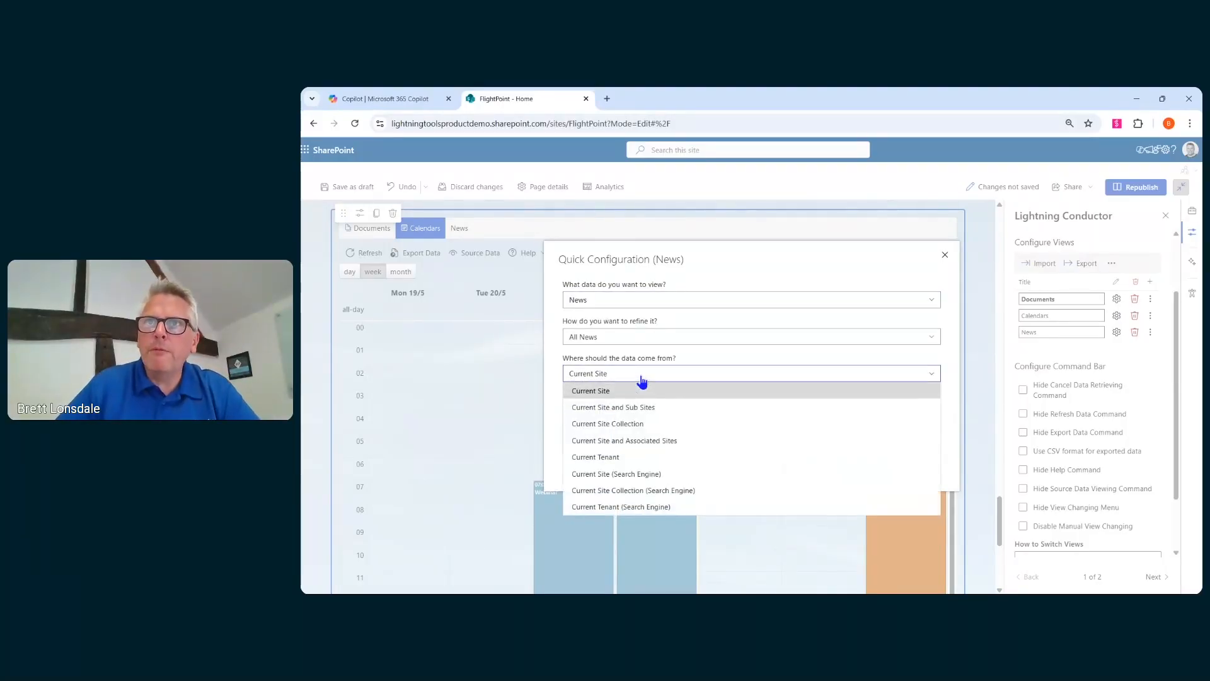
left_click(643, 385)
left_click(632, 416)
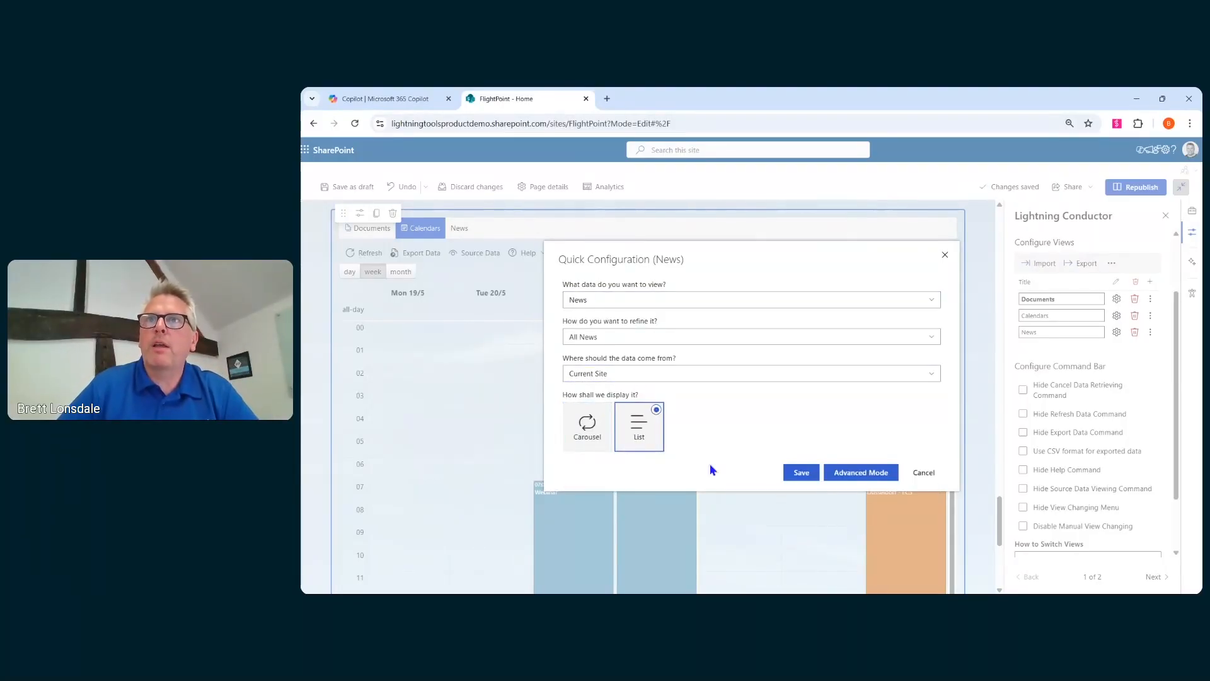
left_click(799, 474)
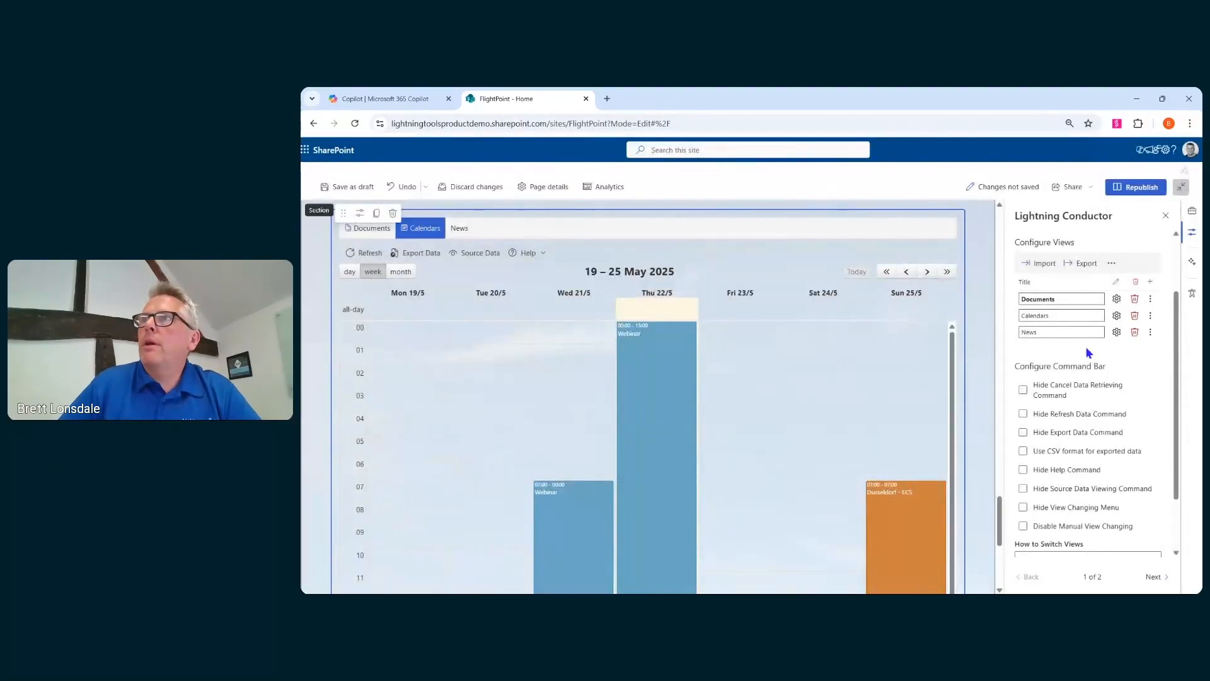
- Set a news icon for the News view by searching icons for "news"
left_click(1150, 332)
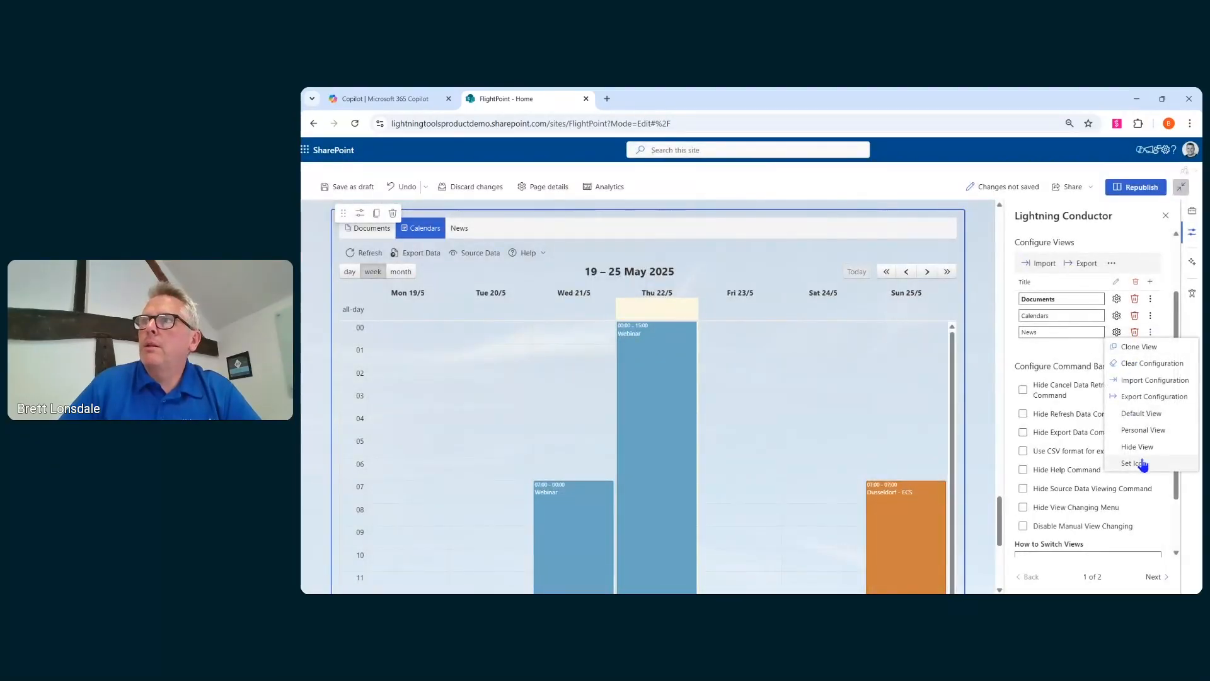
left_click(1143, 464)
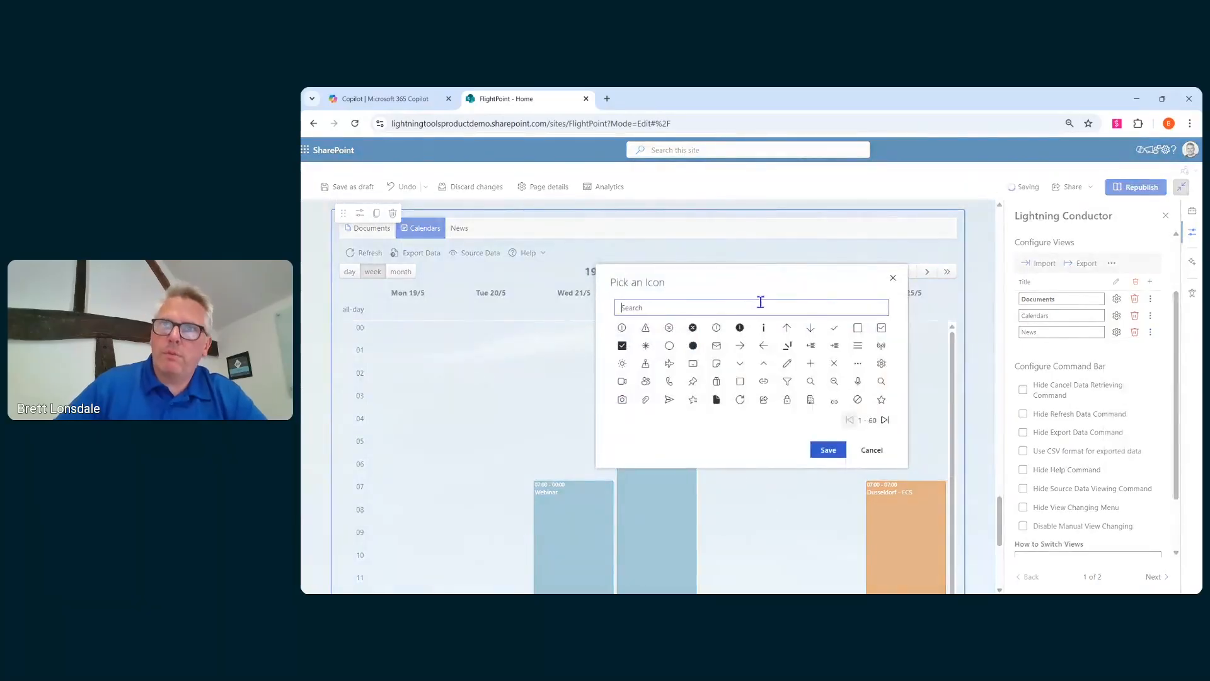
left_click(760, 307)
type("news")
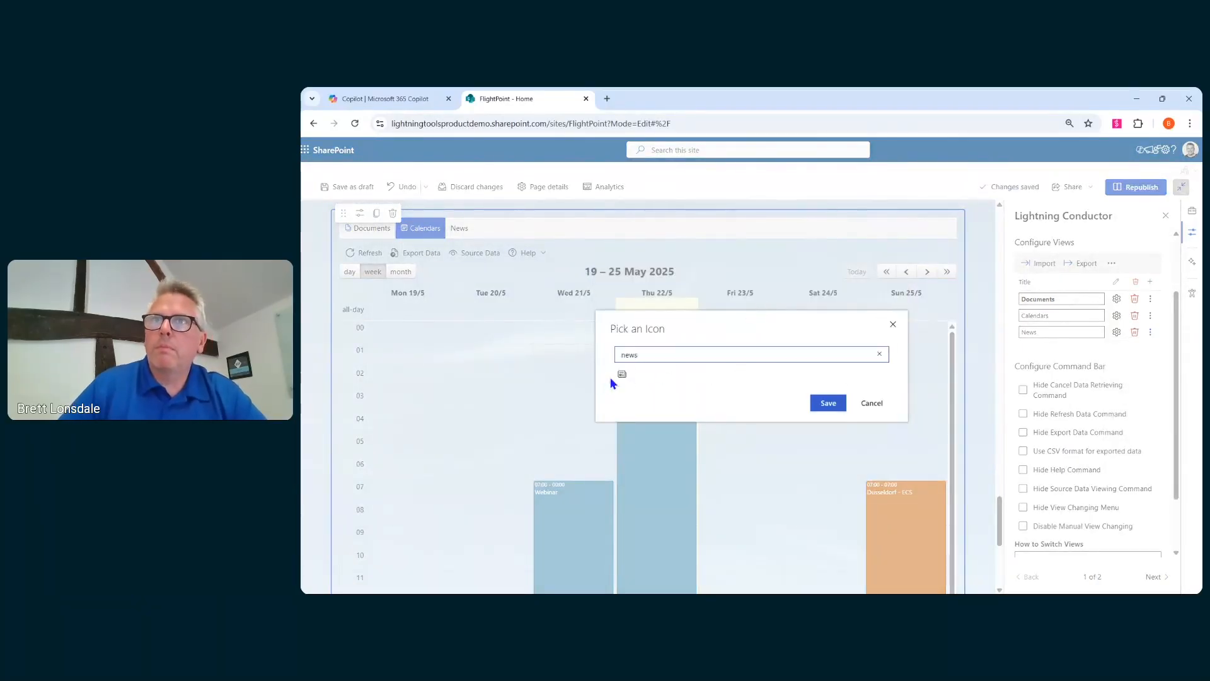
left_click(620, 375)
left_click(814, 406)
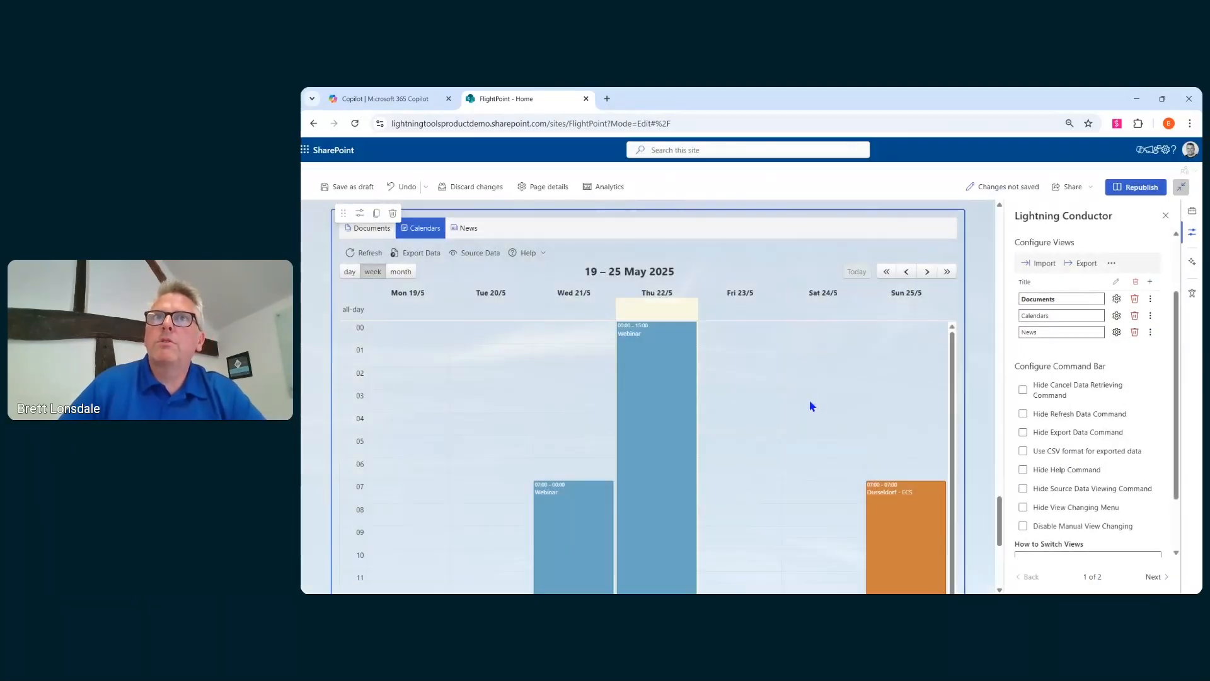
- Open the News tab and scroll through the news items it lists
scroll(766, 380, "up", 2)
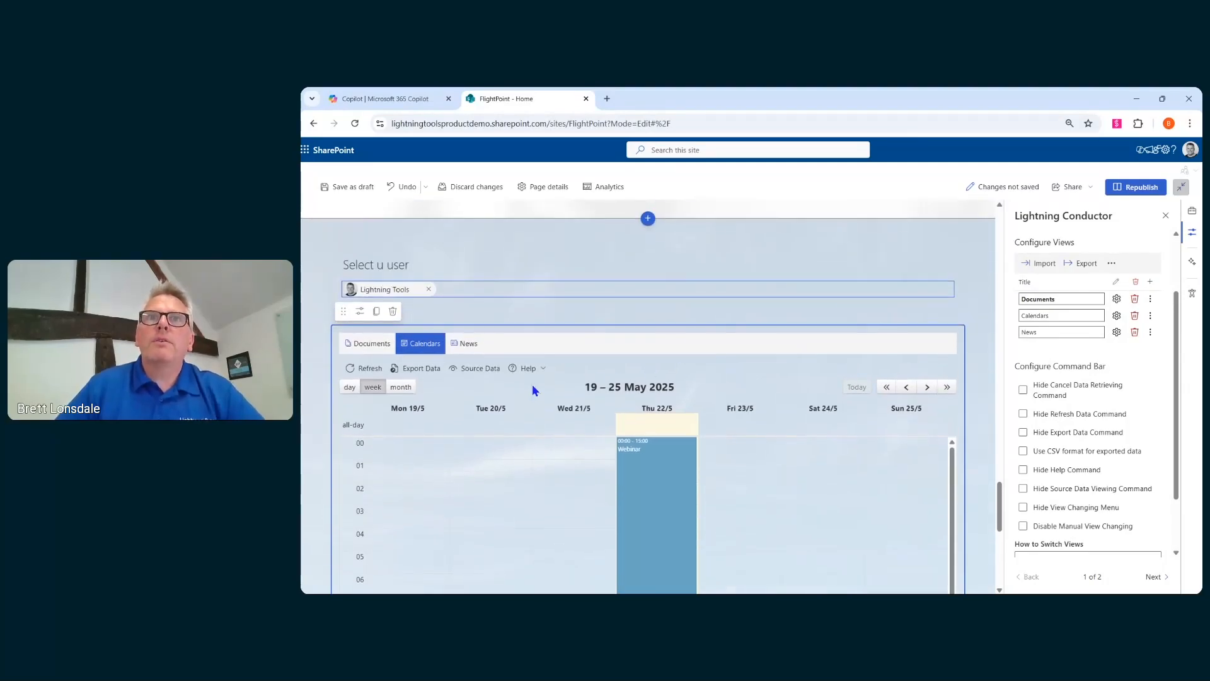
left_click(468, 345)
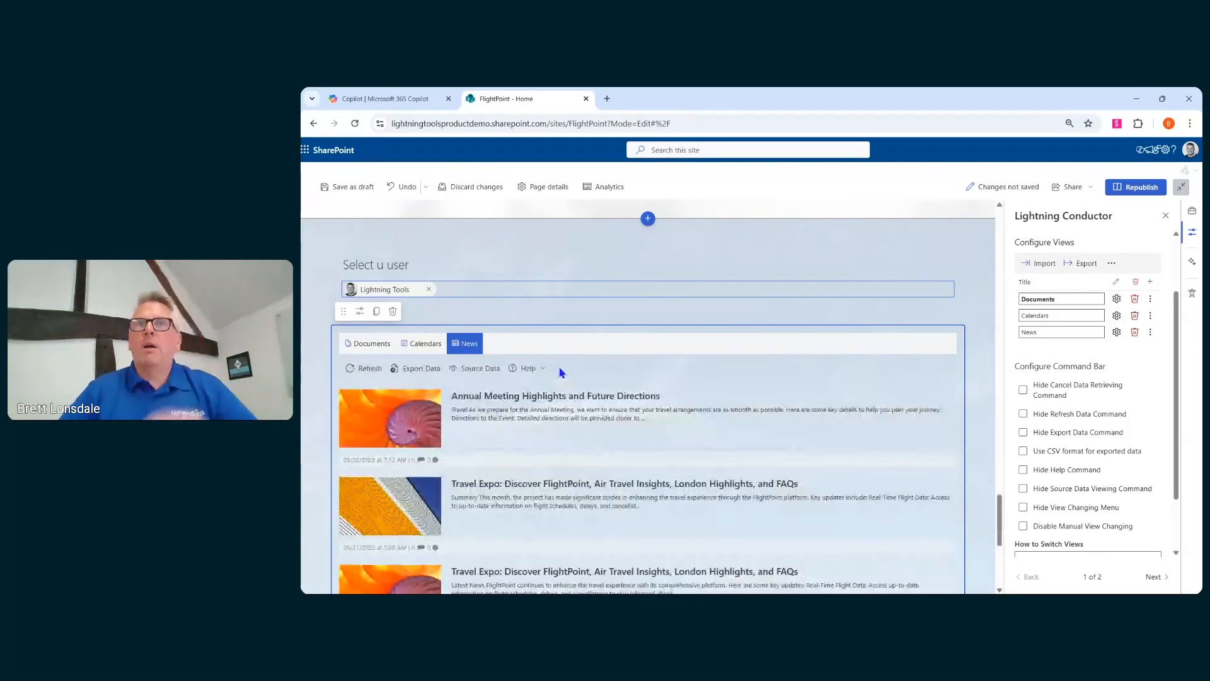
scroll(758, 410, "down", 1)
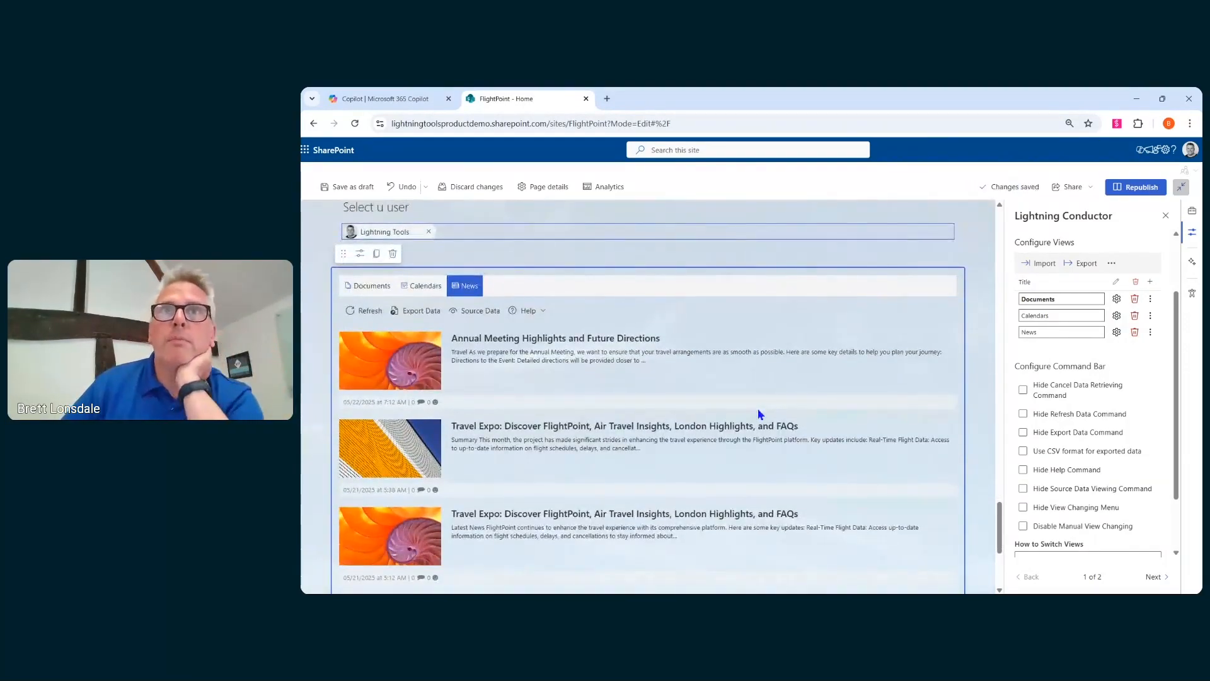
scroll(640, 372, "down", 2)
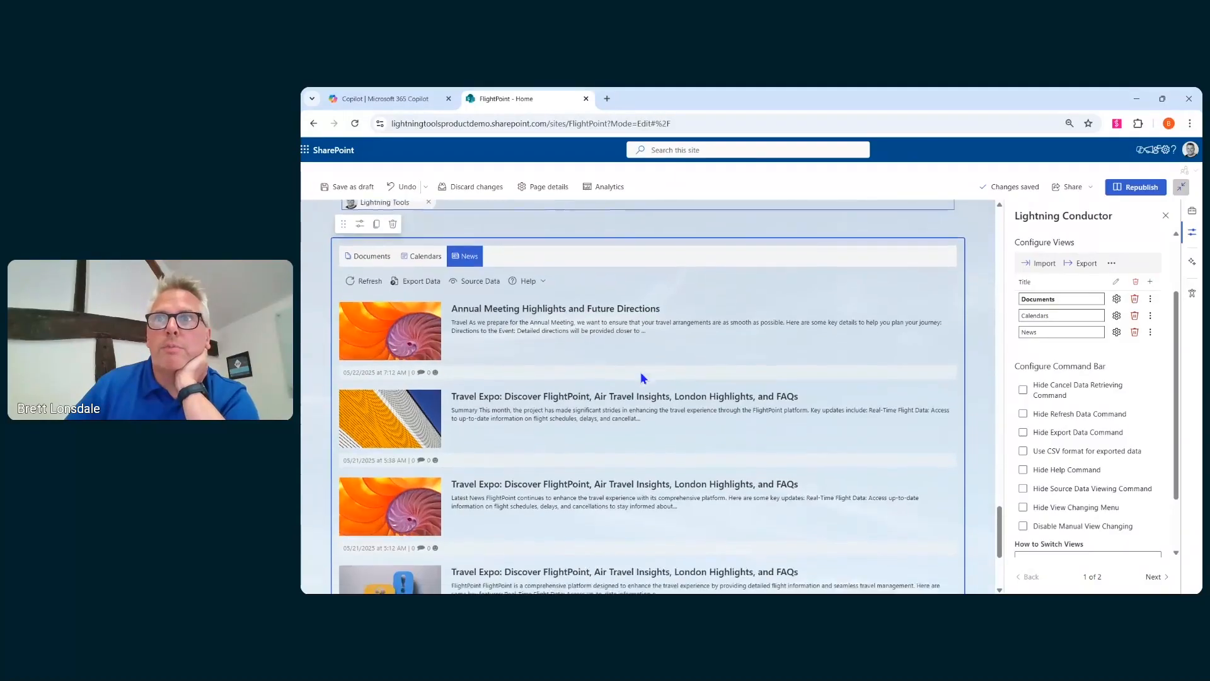
scroll(643, 378, "down", 1)
scroll(586, 341, "up", 3)
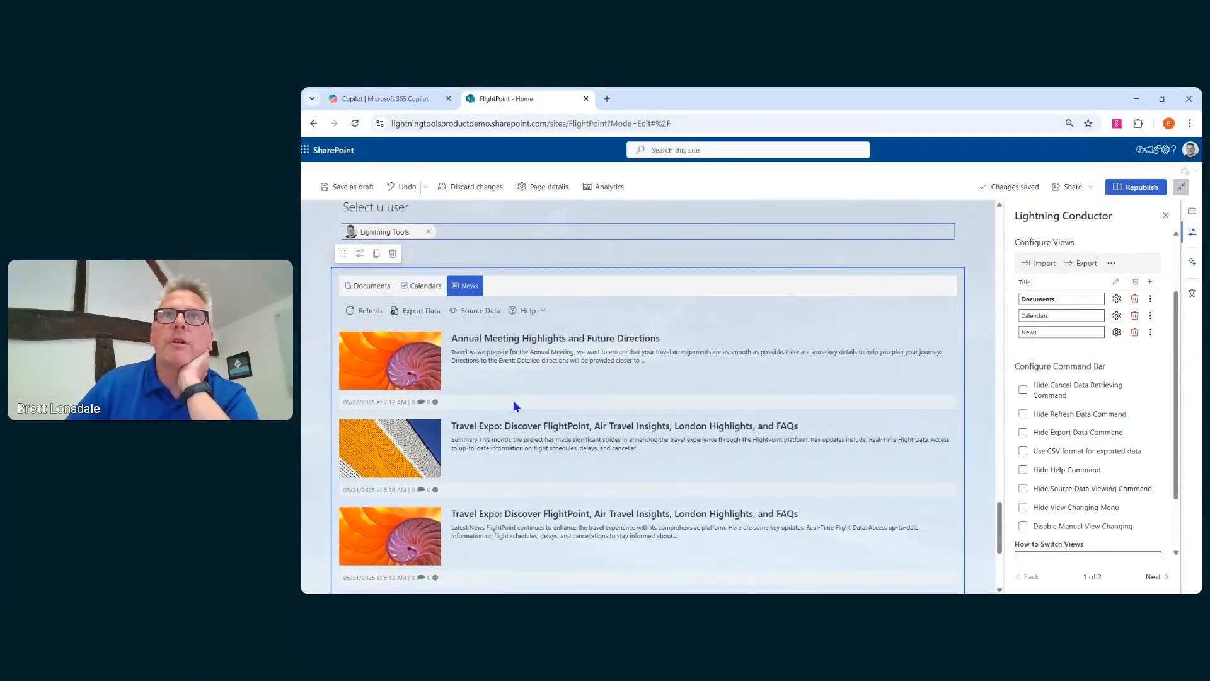
- Switch between the Calendars and Documents tabs to review each view
left_click(421, 286)
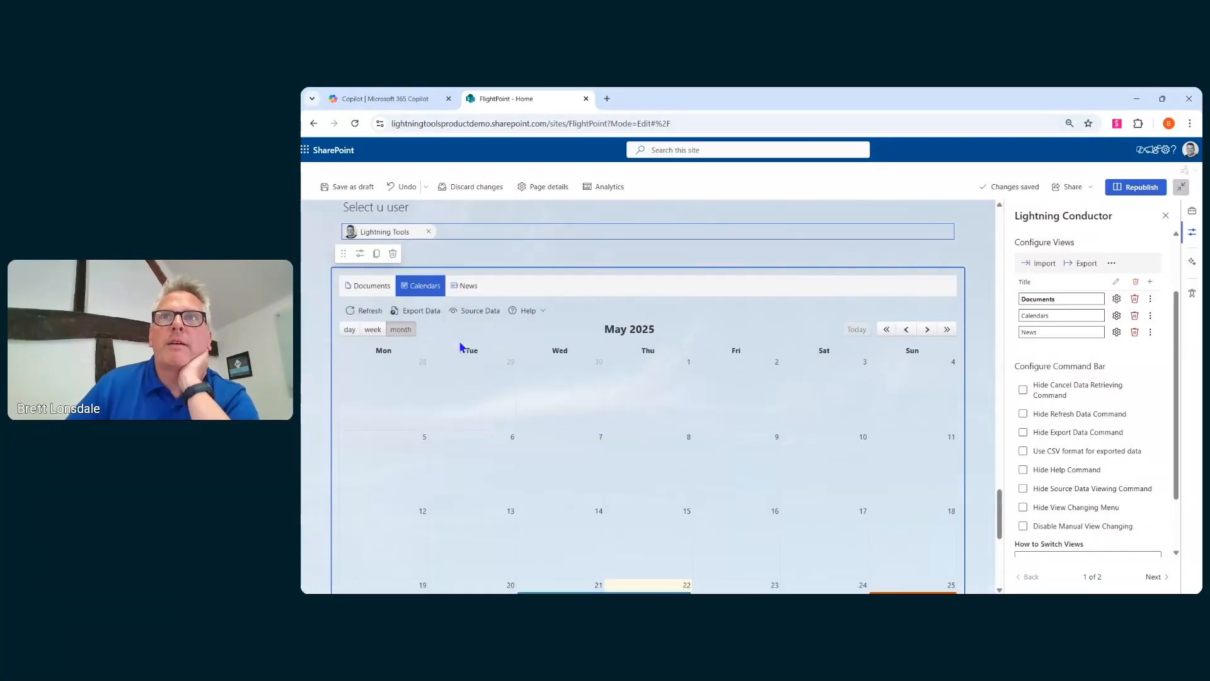
scroll(500, 358, "down", 2)
scroll(501, 358, "up", 1)
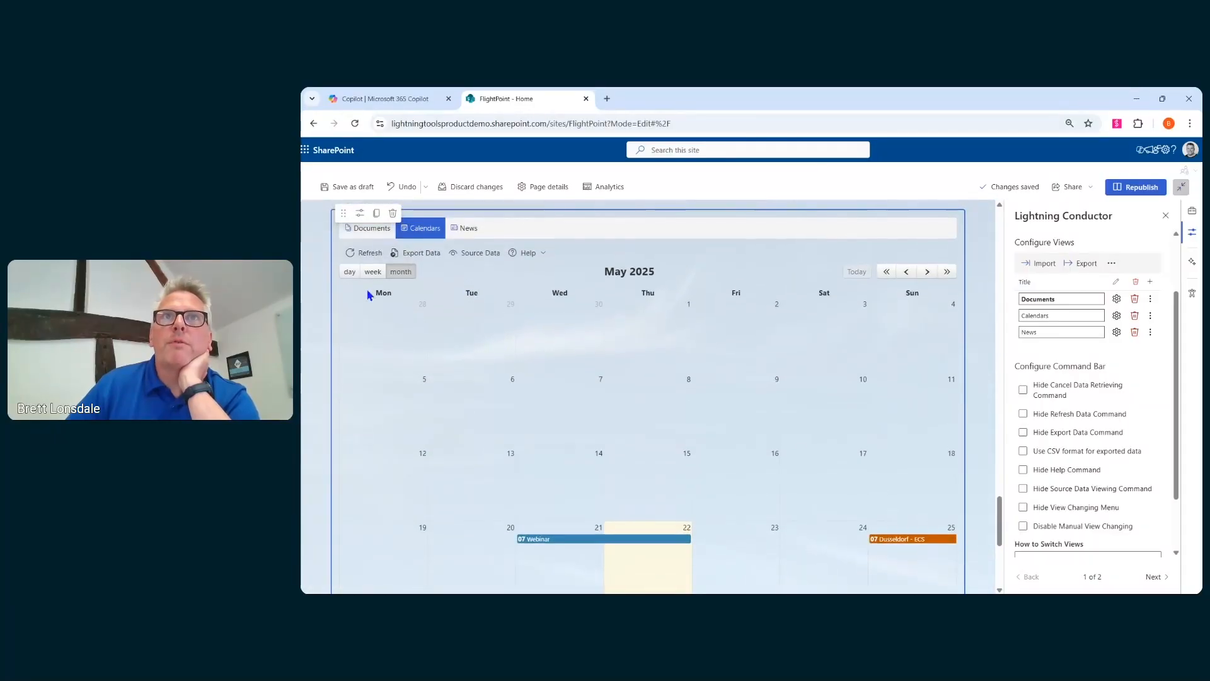
left_click(371, 228)
scroll(687, 340, "up", 2)
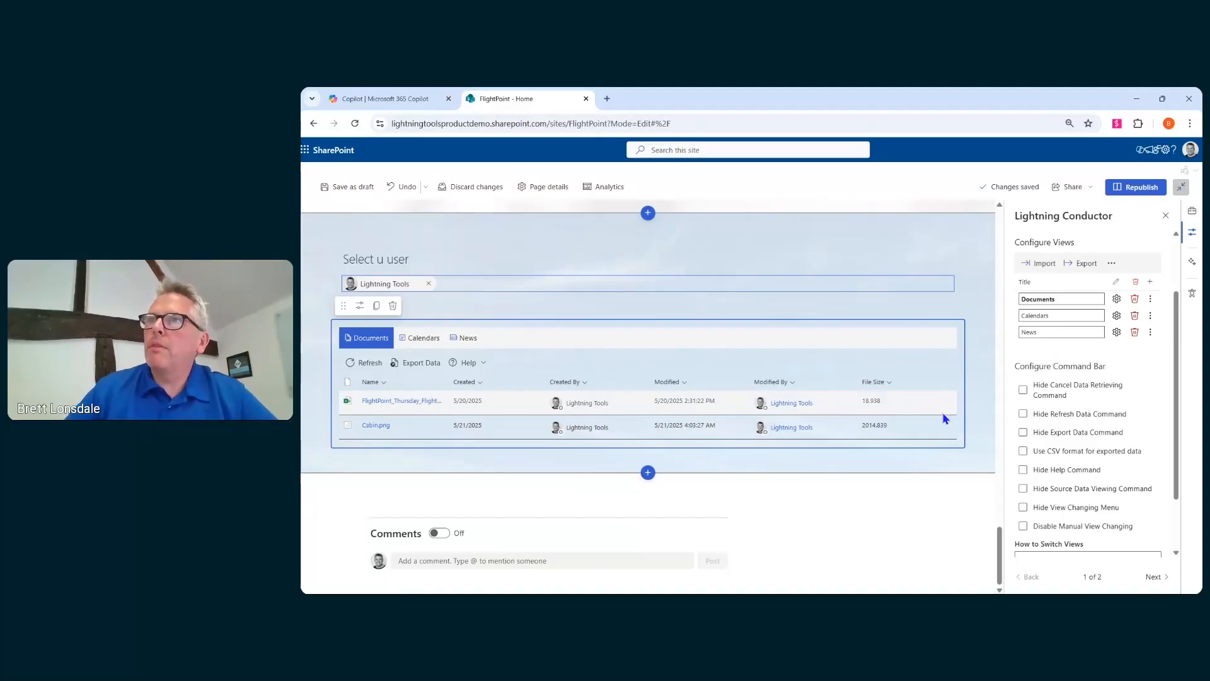
scroll(944, 418, "up", 2)
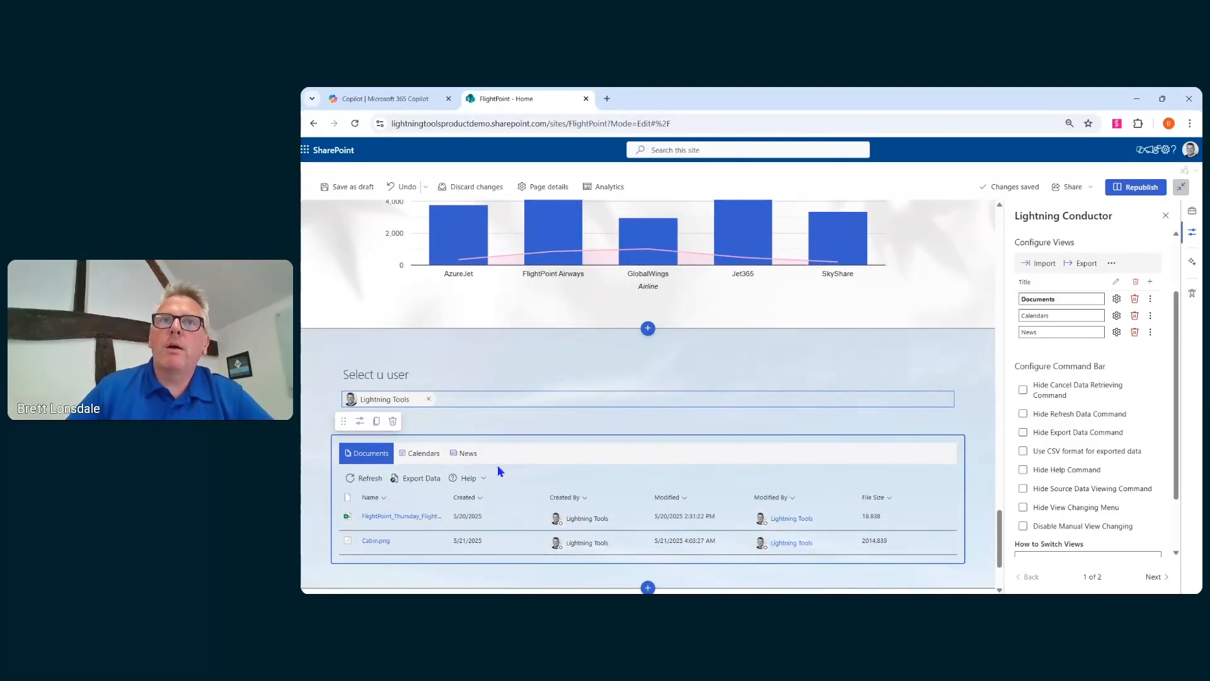
left_click(421, 454)
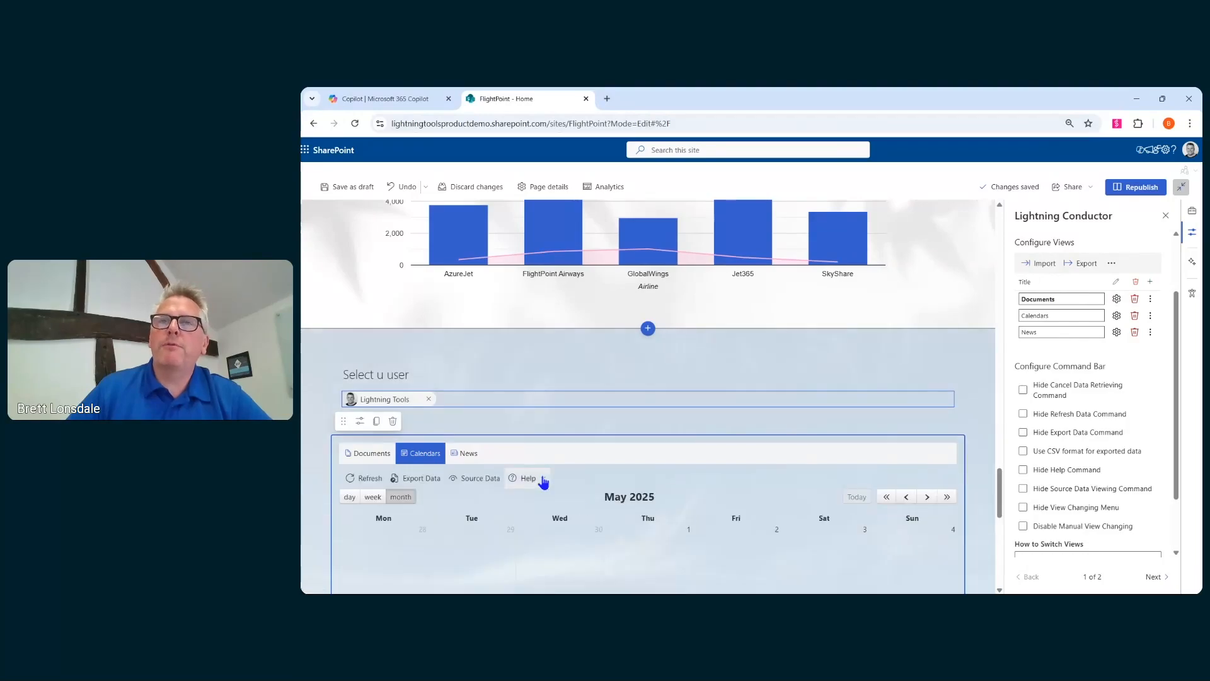
scroll(550, 498, "down", 2)
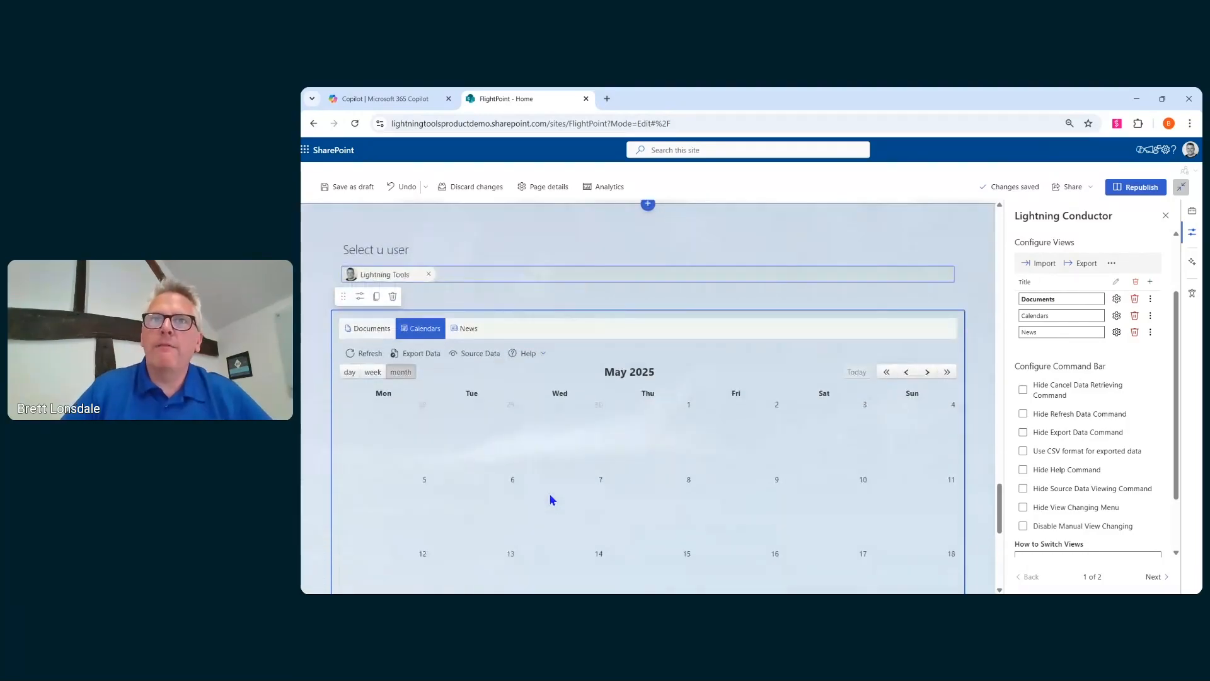
- Add a Lightning Tools Actions web part in a new spot above the user selector section
scroll(550, 495, "down", 2)
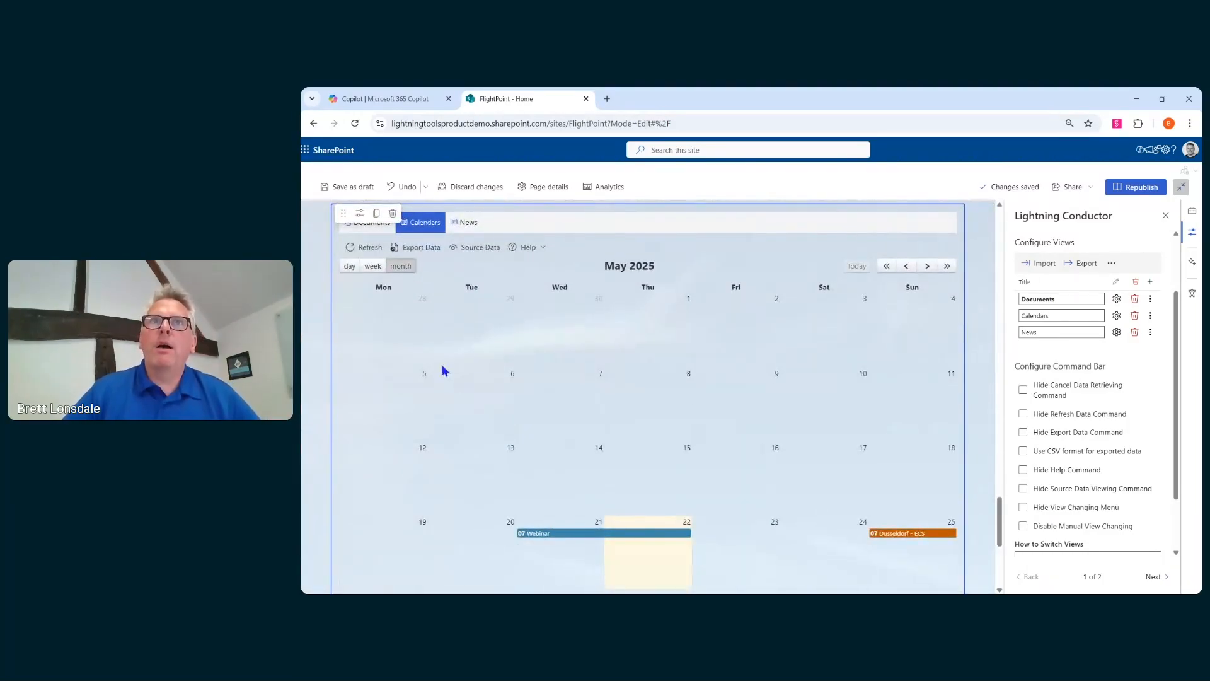
scroll(438, 503, "up", 1)
scroll(597, 392, "up", 1)
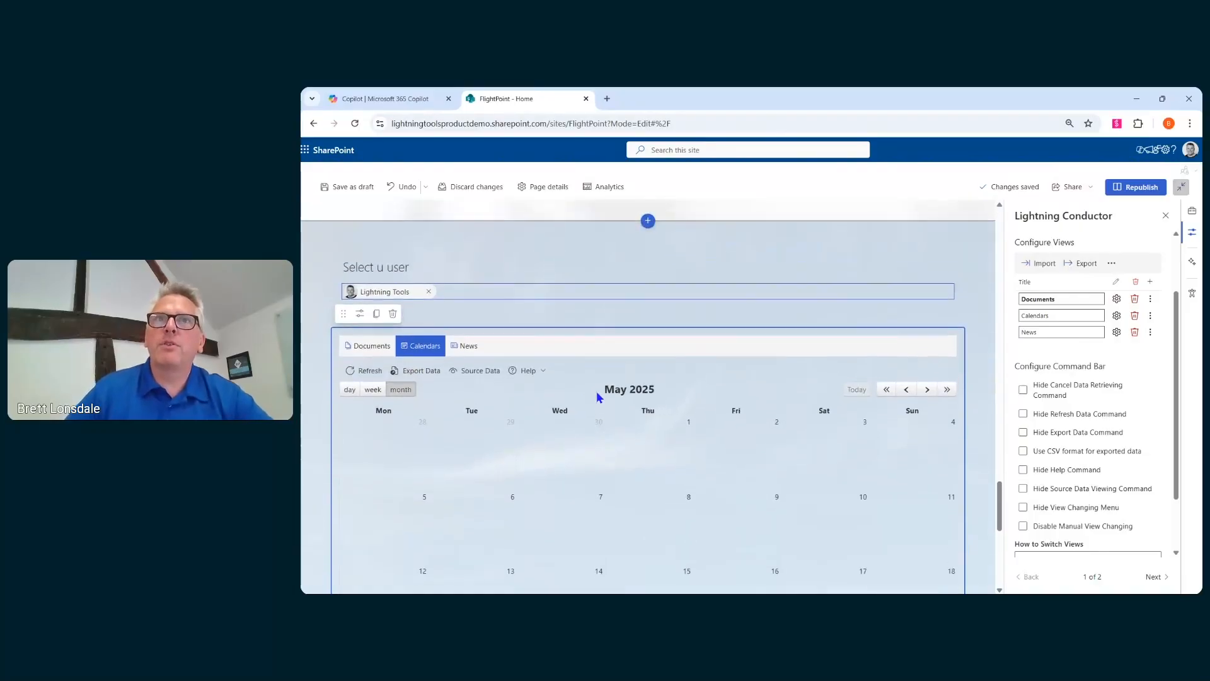
scroll(596, 391, "up", 1)
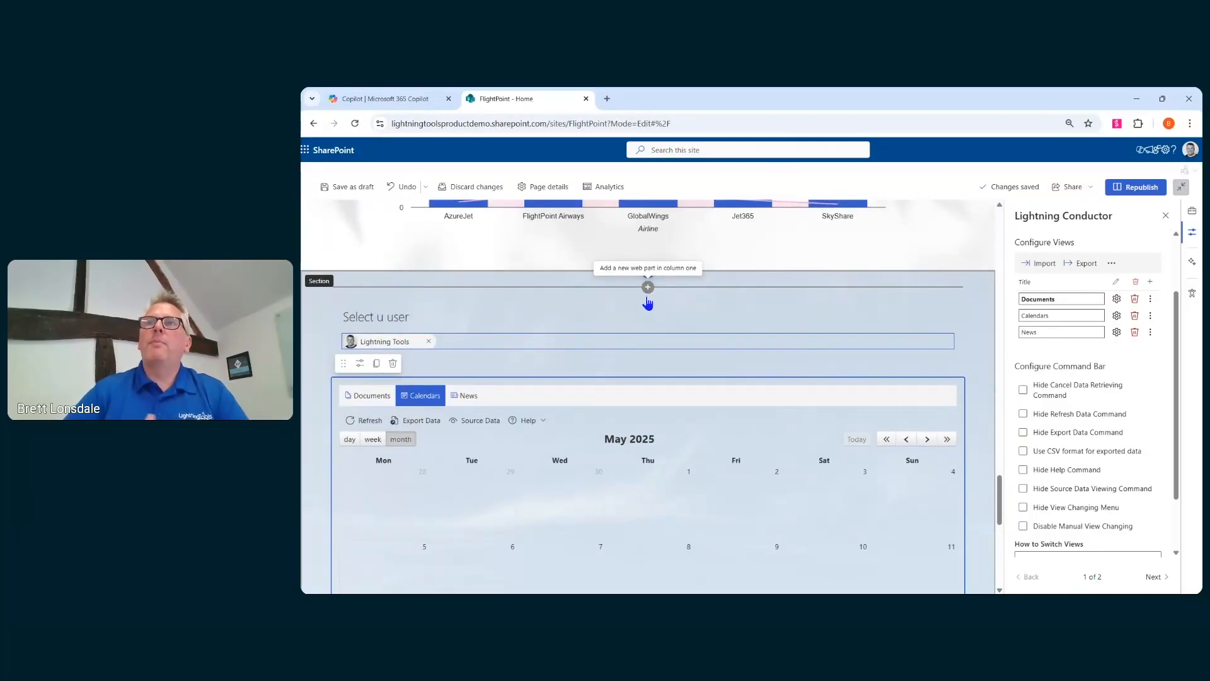
left_click(648, 289)
key("Escape")
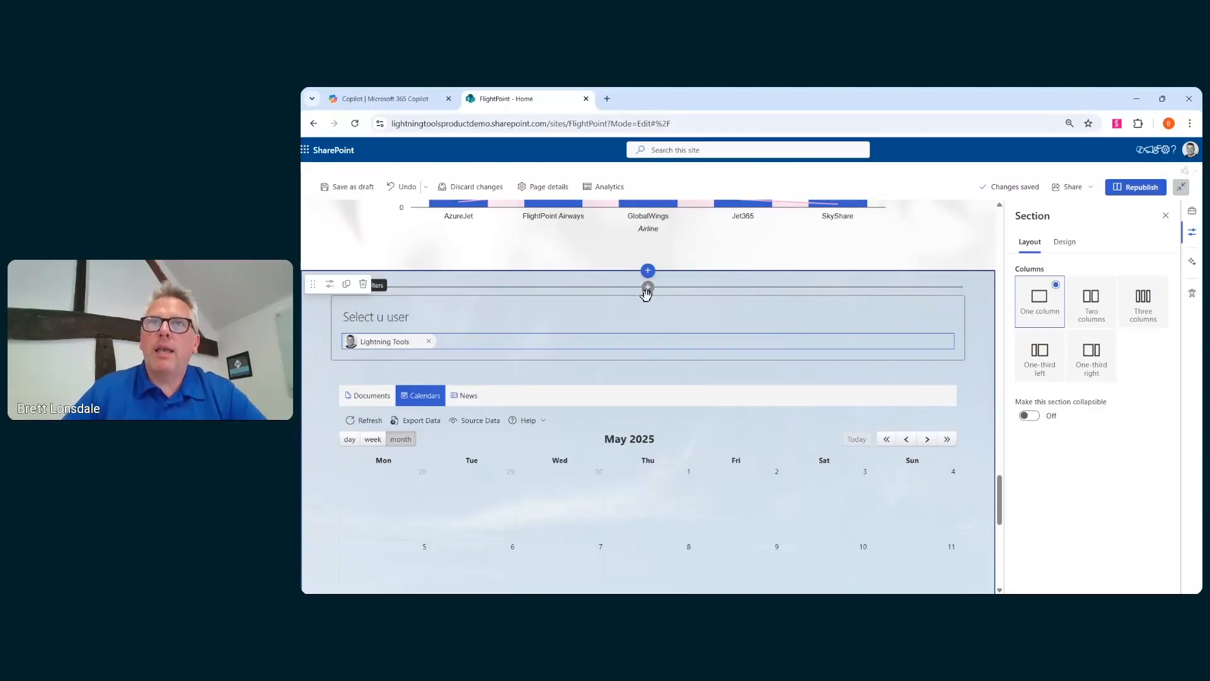
left_click(648, 288)
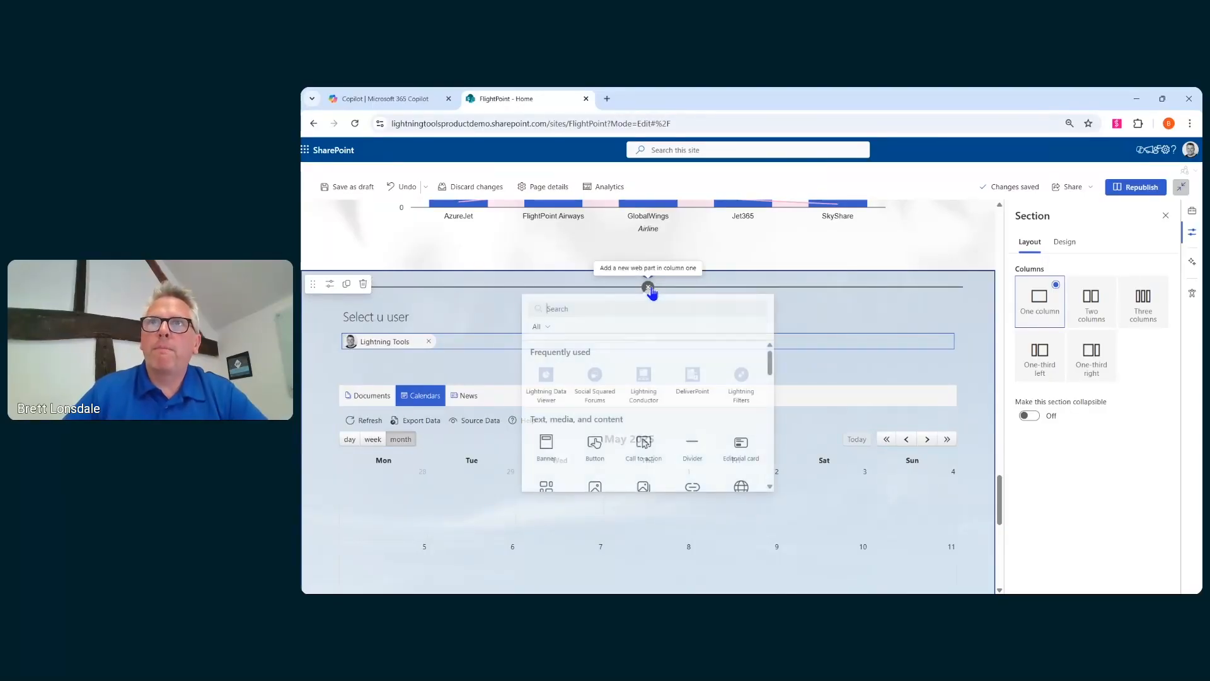
type("lightning")
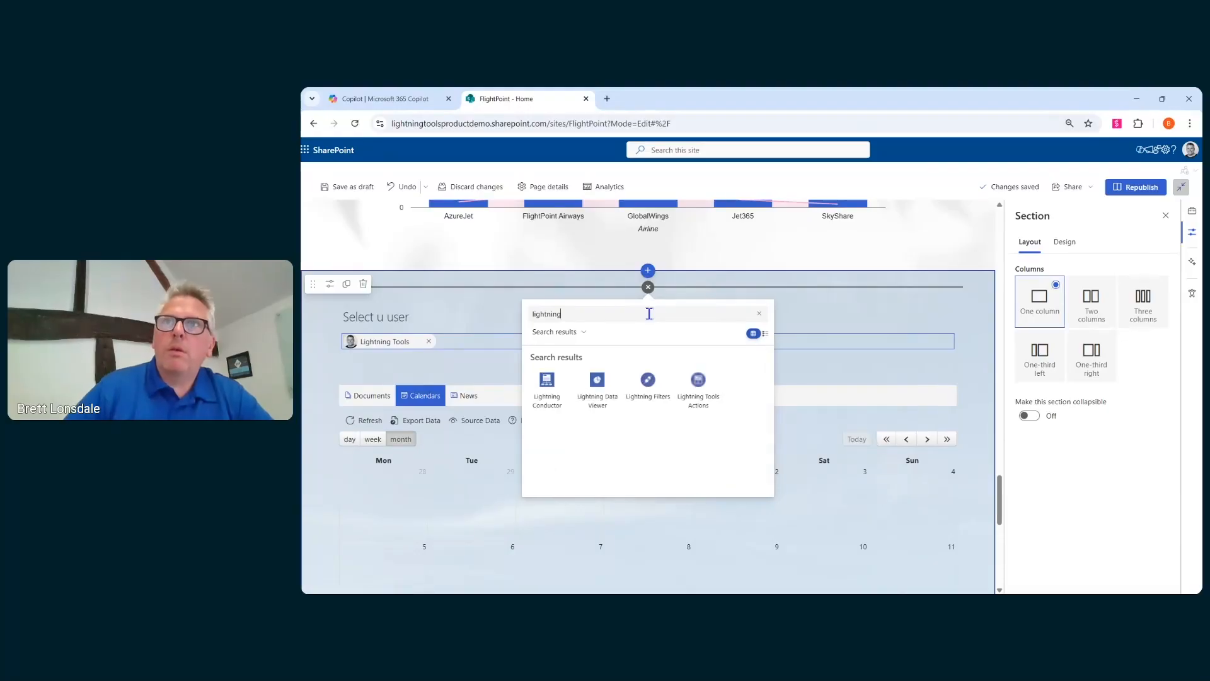
left_click(715, 398)
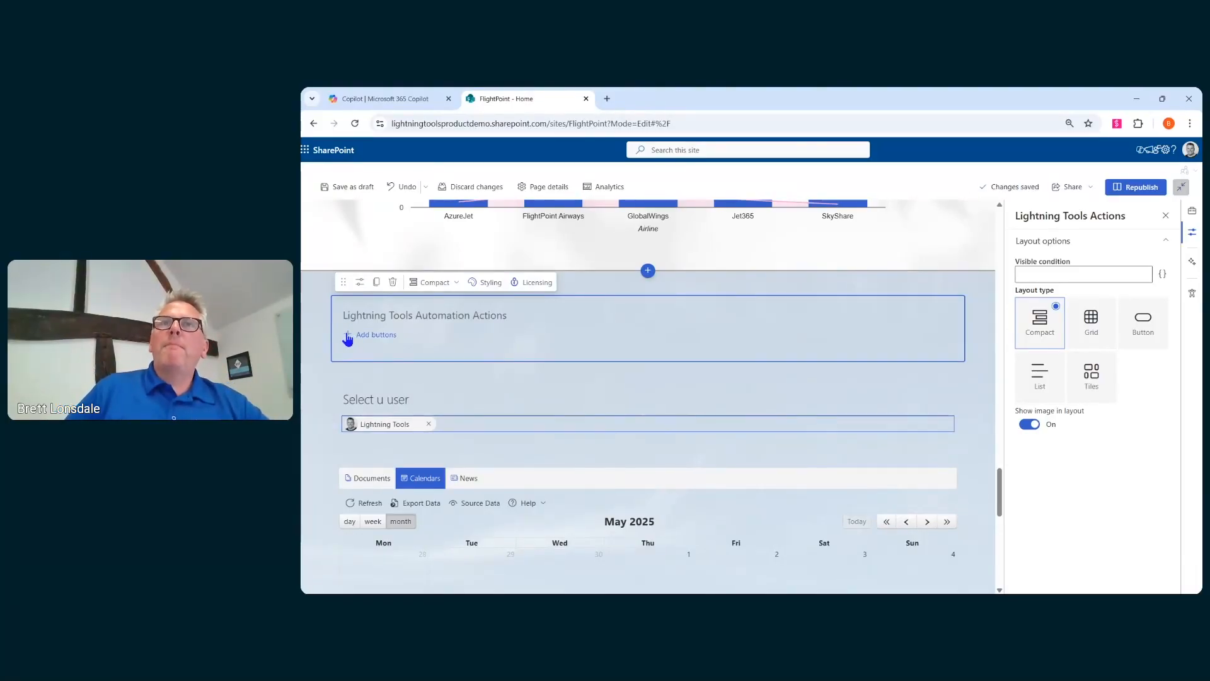
- Add an action button named "Create an Event" and give it a calendar icon found by searching icons for "even"
left_click(347, 337)
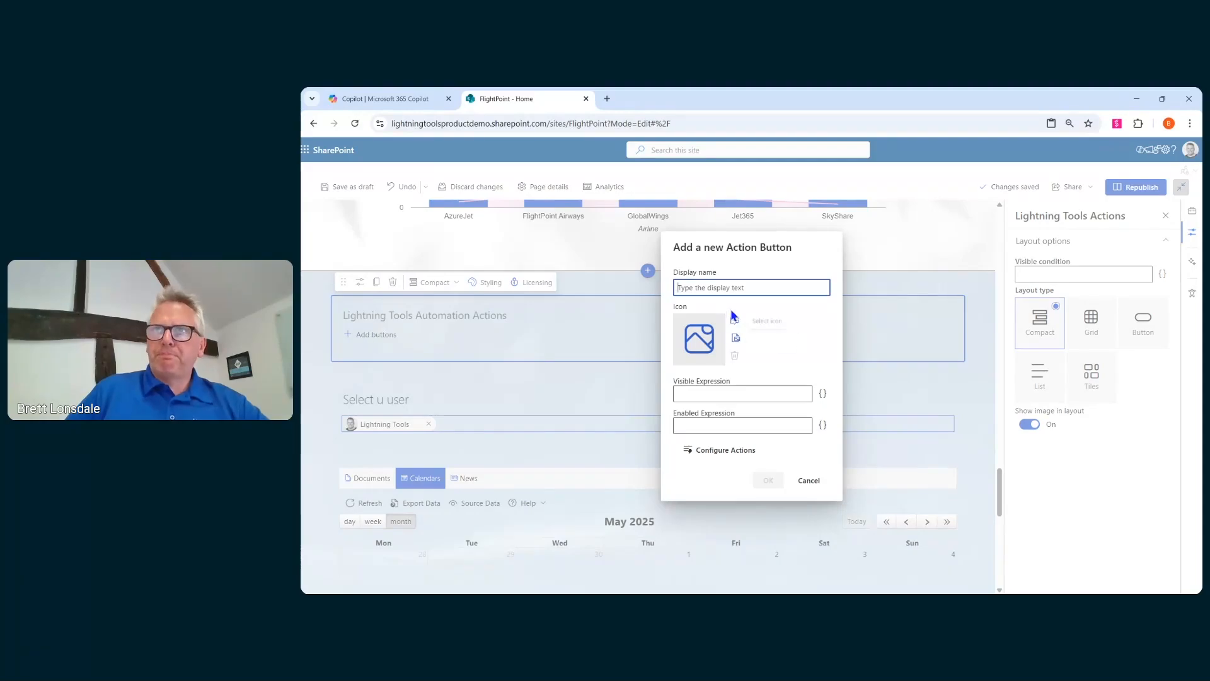
type("Crea")
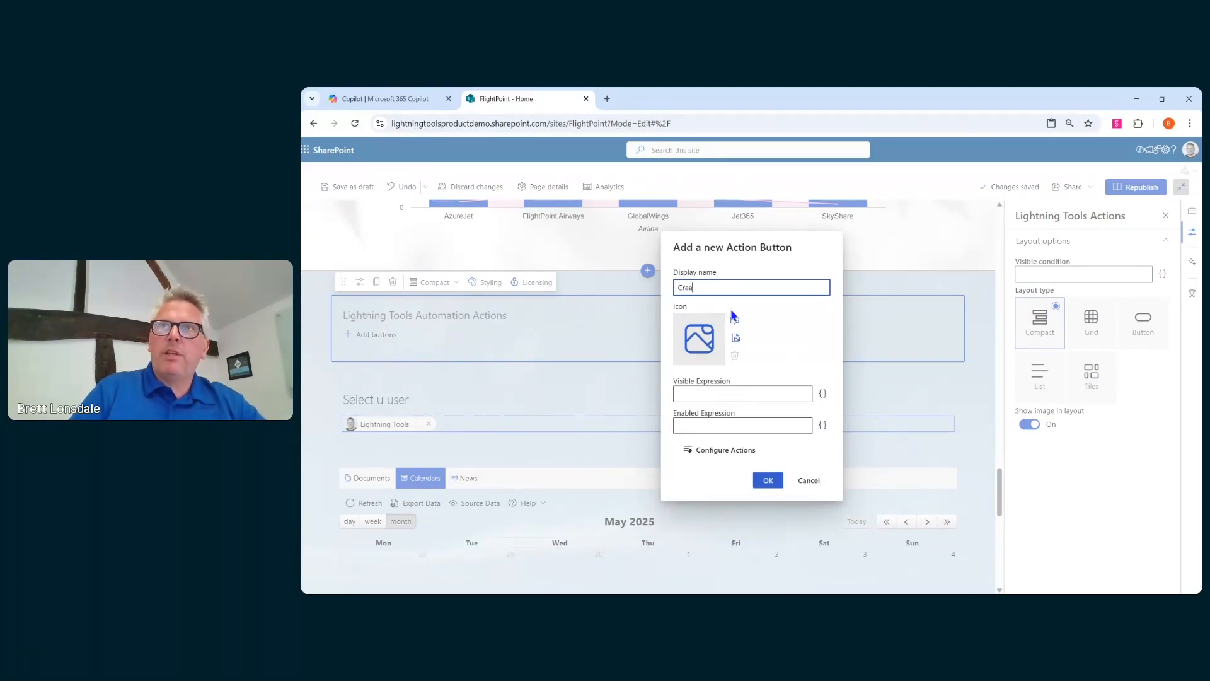
type("te an Eve")
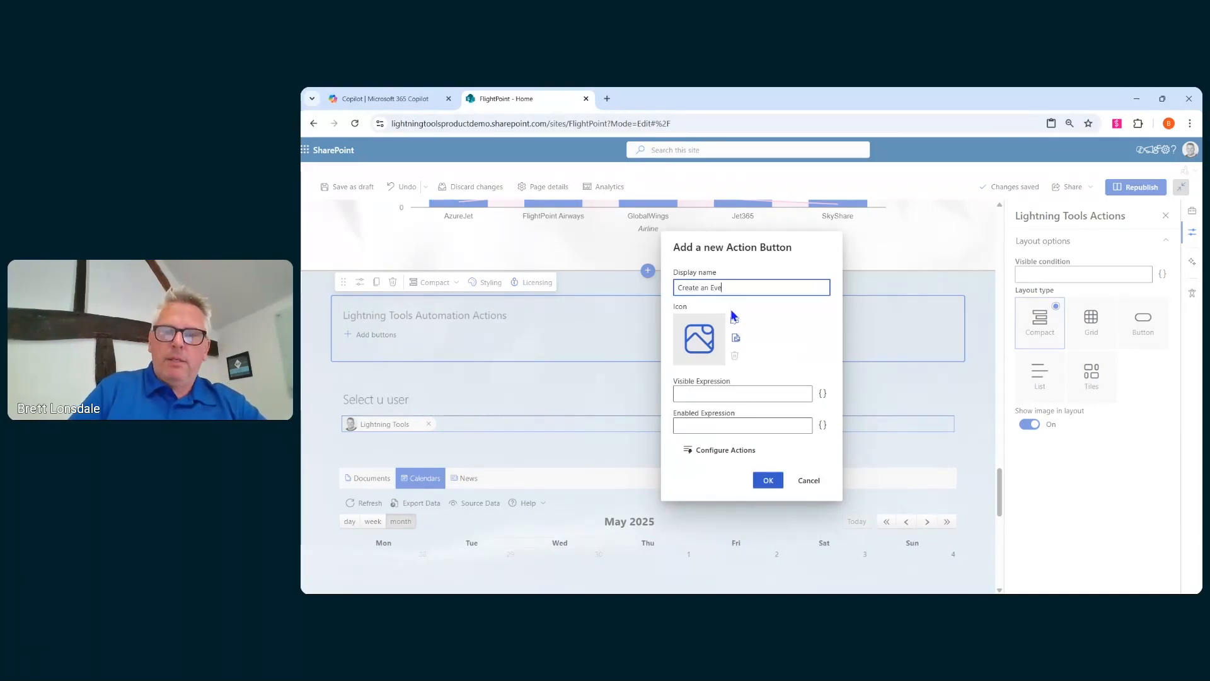
type("nt")
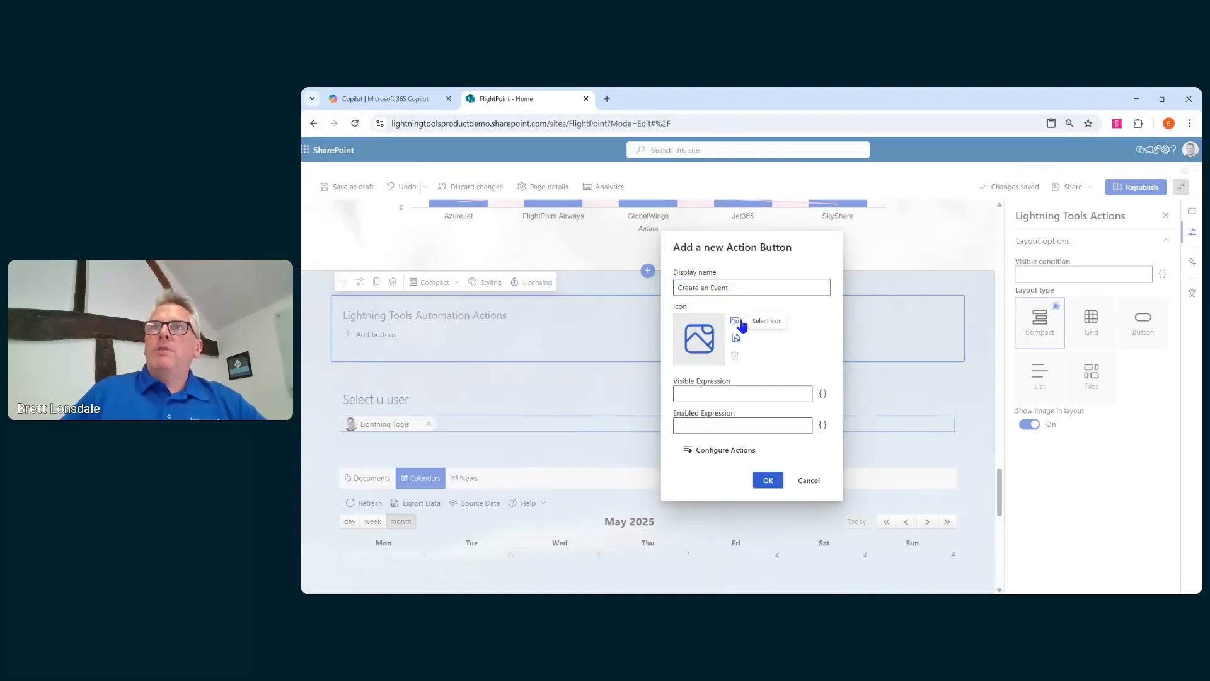
left_click(735, 321)
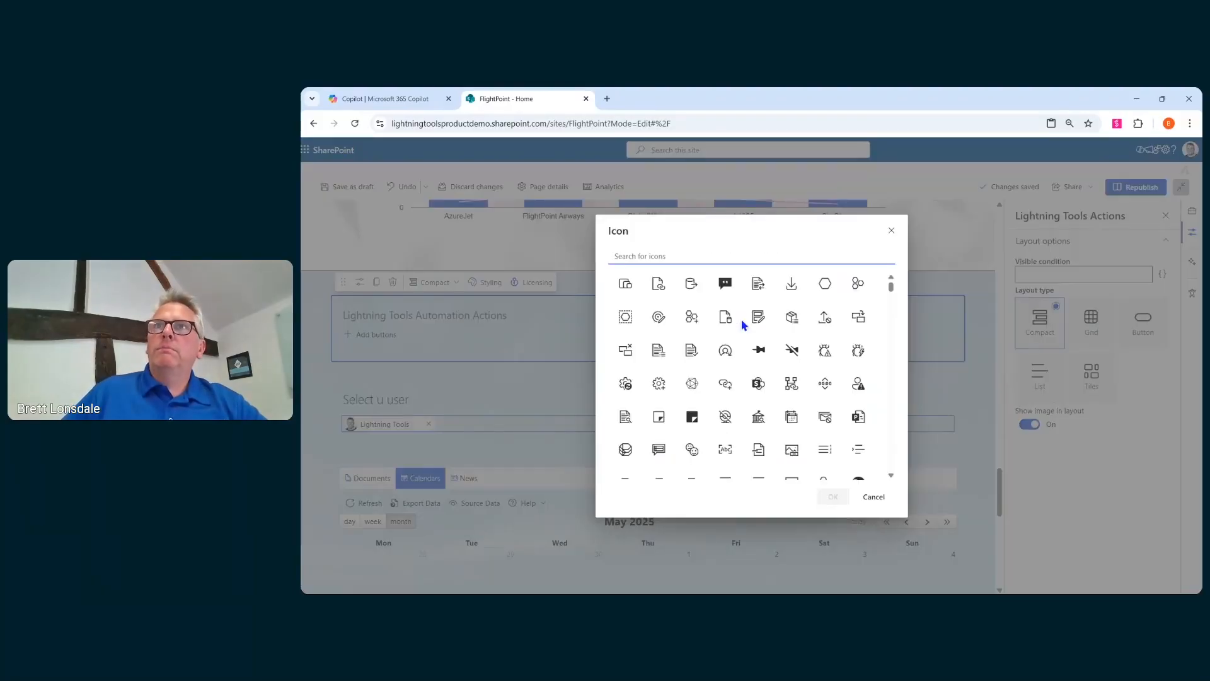
type("even")
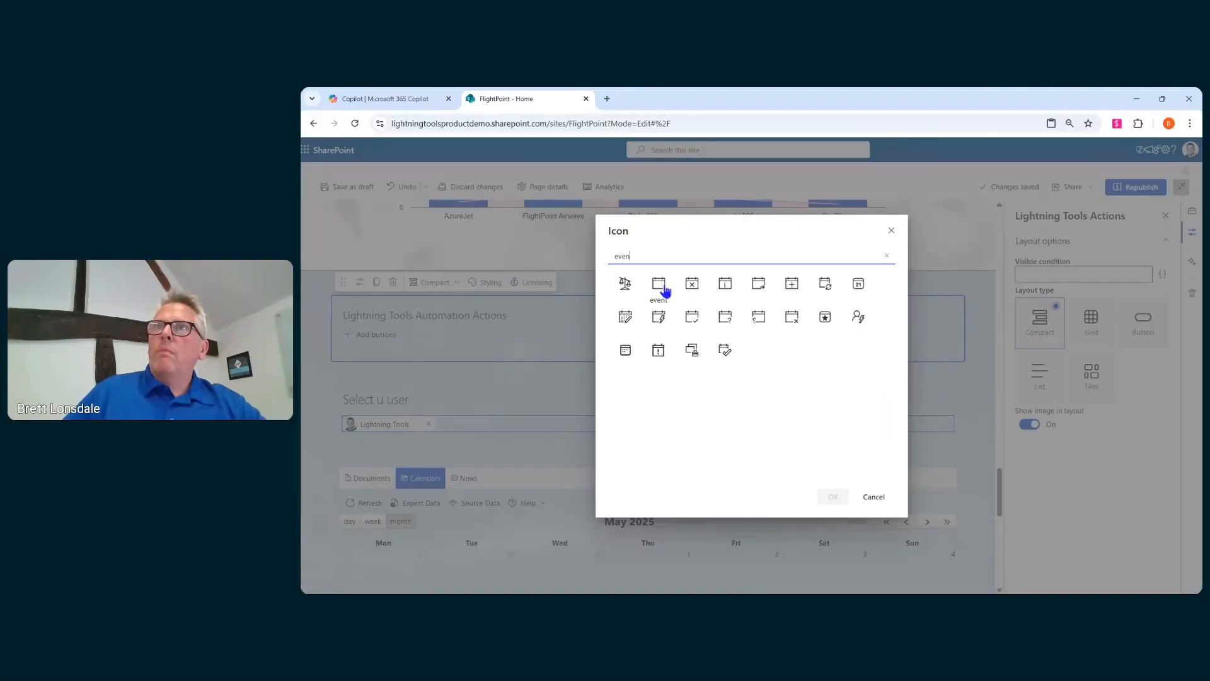
left_click(724, 286)
left_click(833, 497)
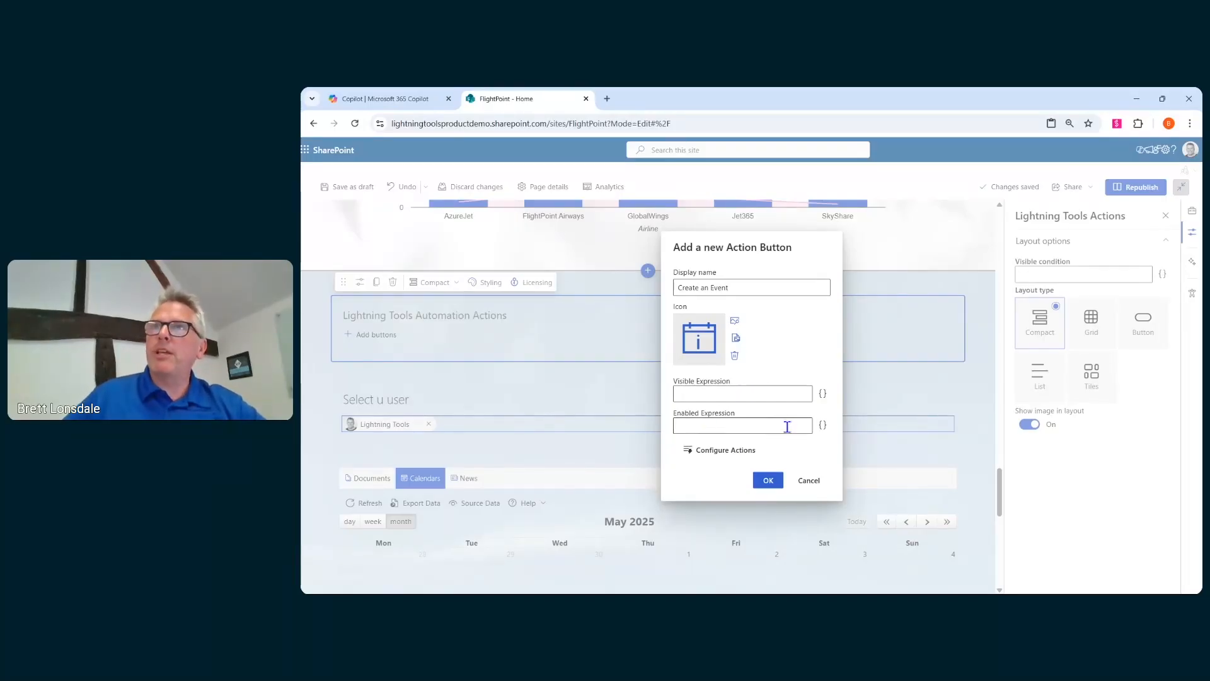
- Set the button's Enabled Expression to the User IsMemberOfGroup placeholder for the 'Event Planners' group, then test it
left_click(822, 424)
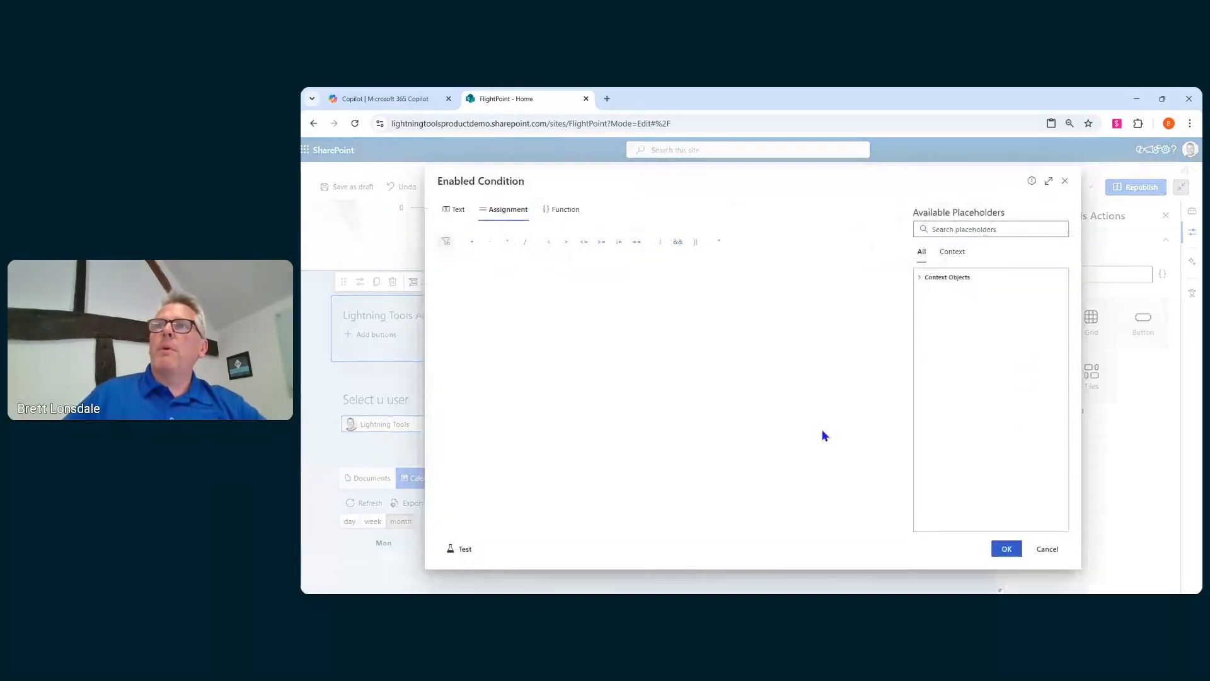
left_click(949, 278)
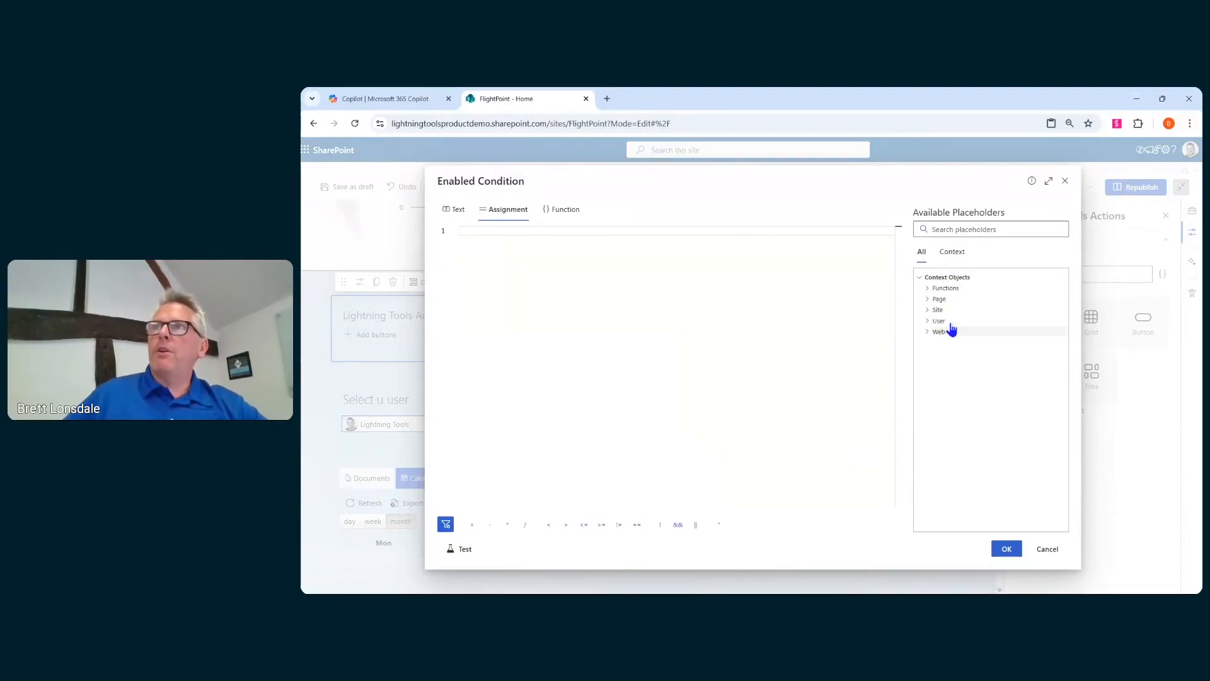
left_click(946, 322)
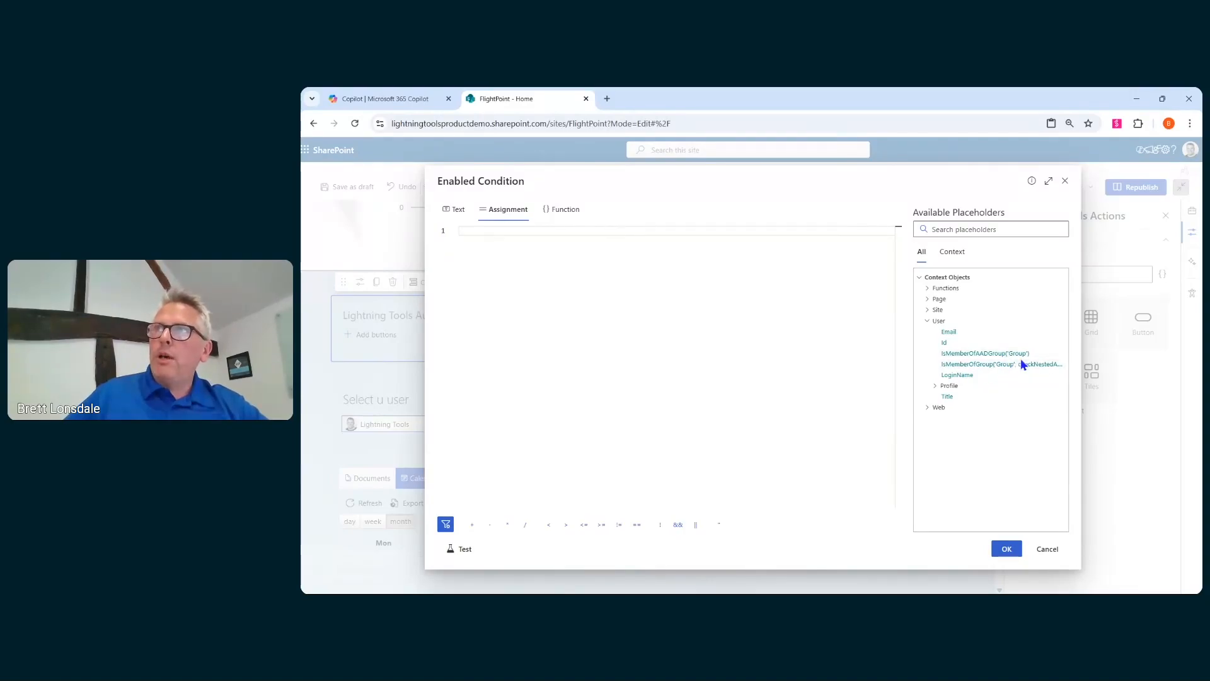
left_click(981, 369)
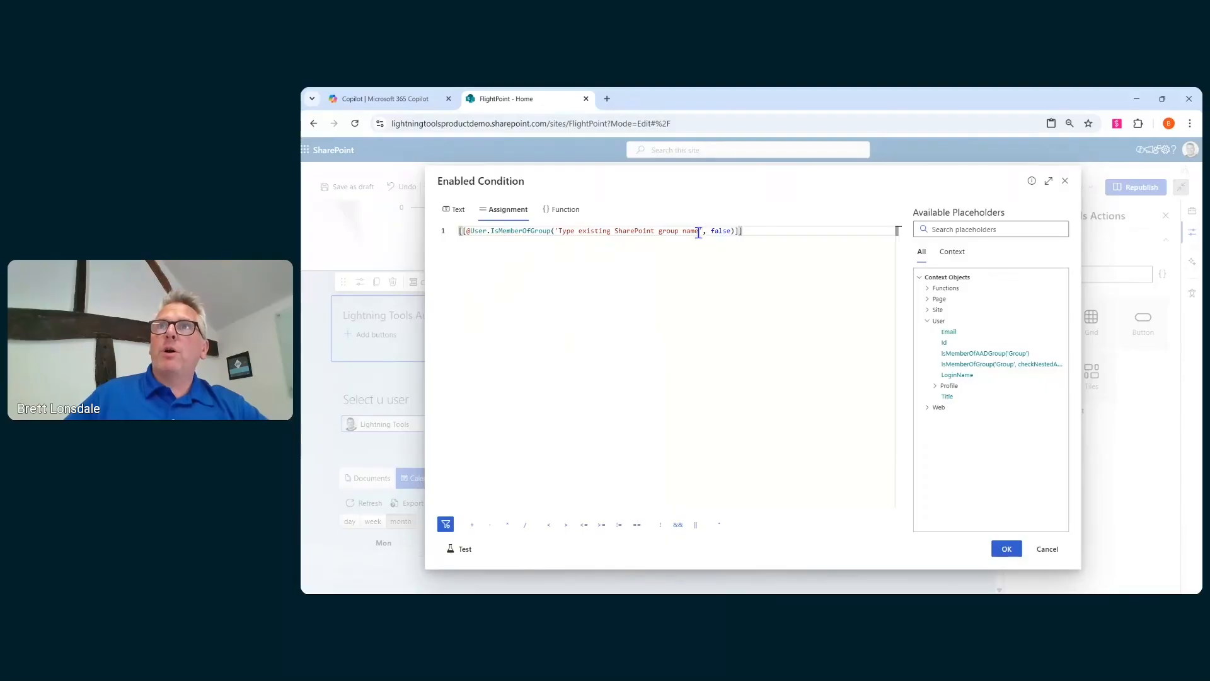
left_click_drag(698, 233, 559, 233)
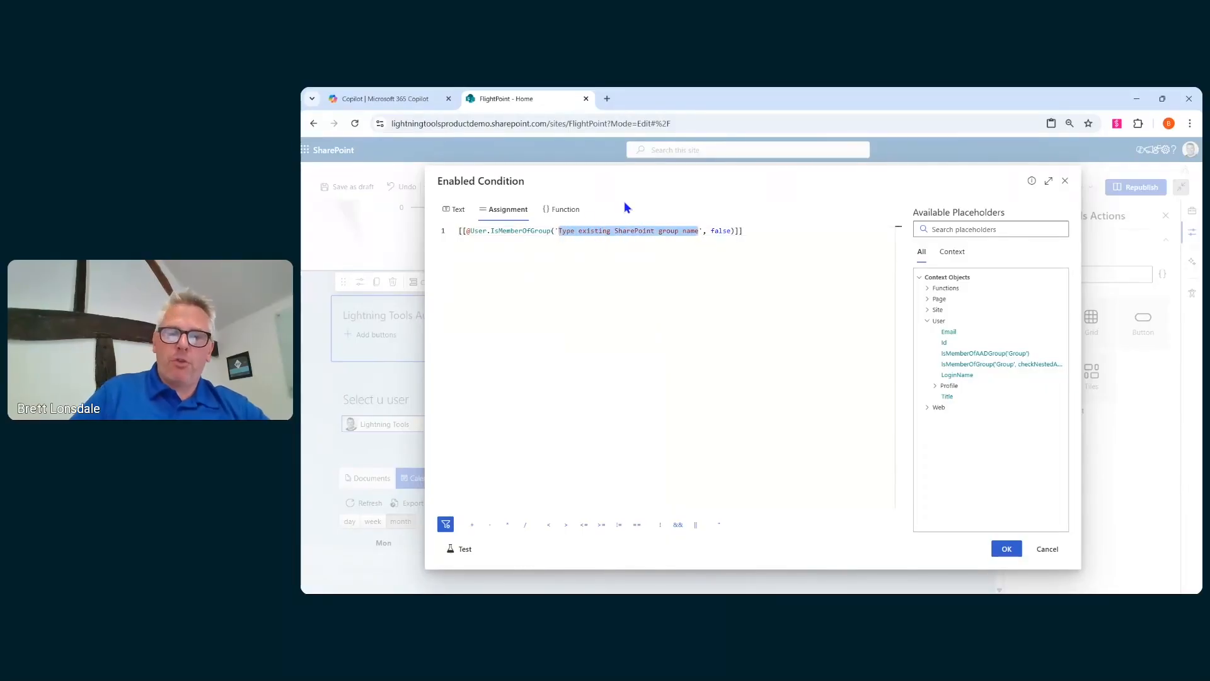
type("Event Plann")
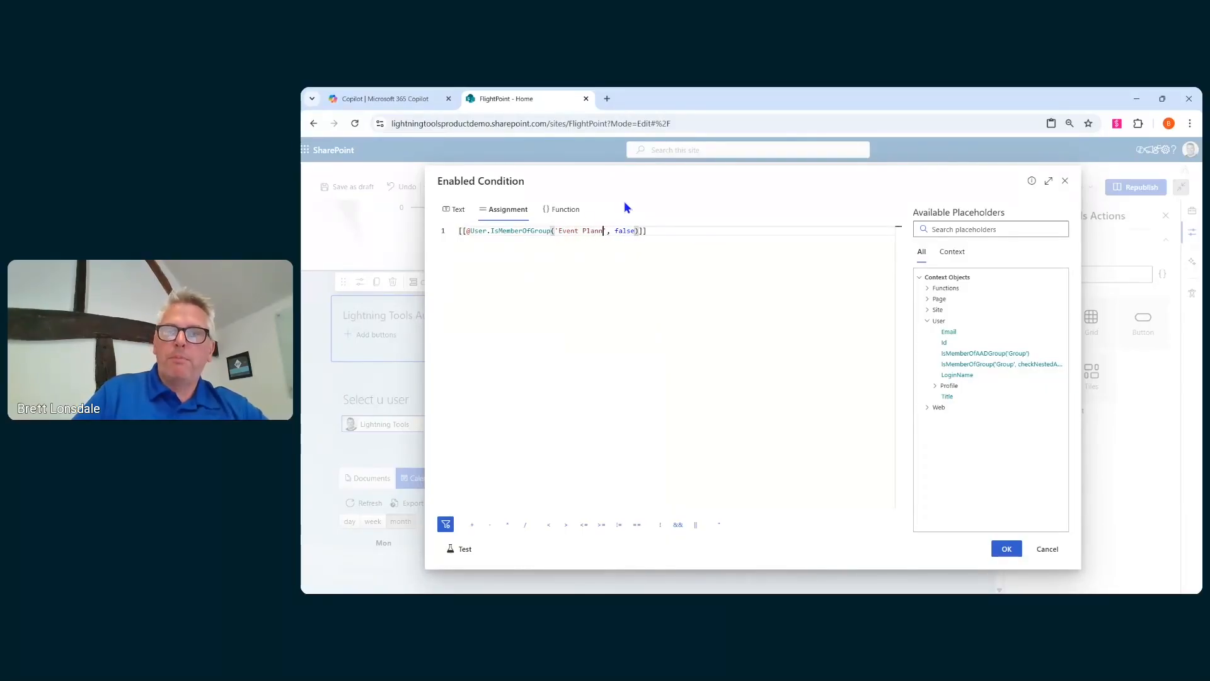
type("ers")
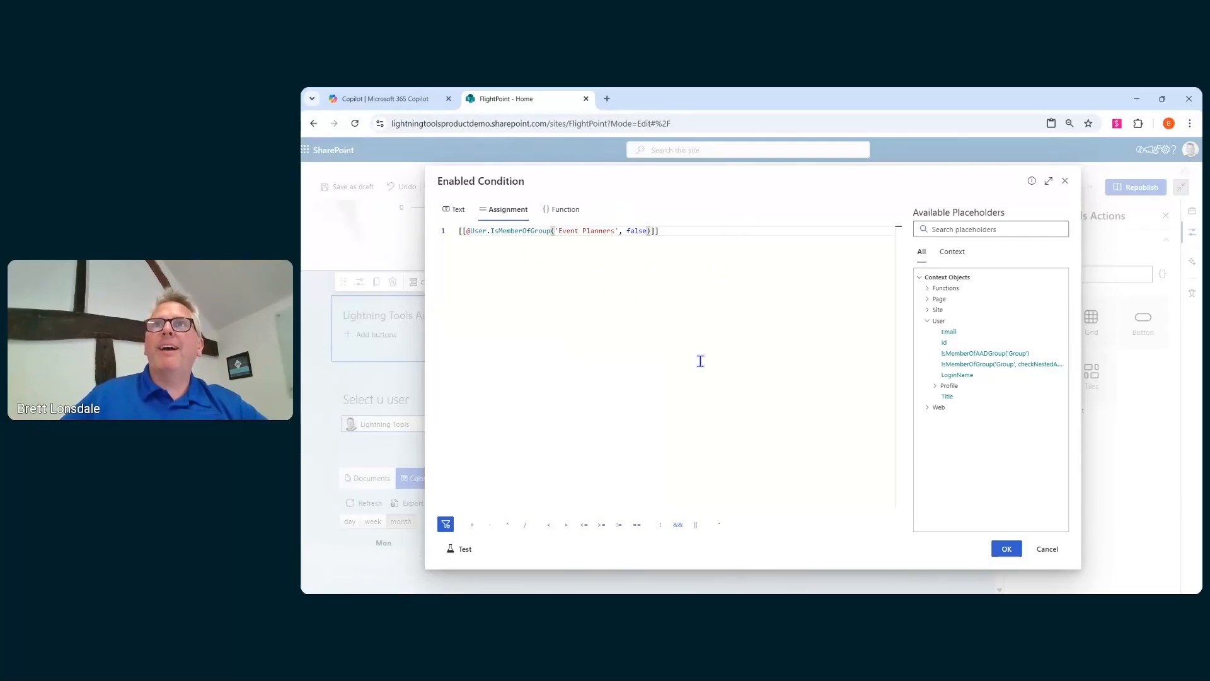
left_click(465, 549)
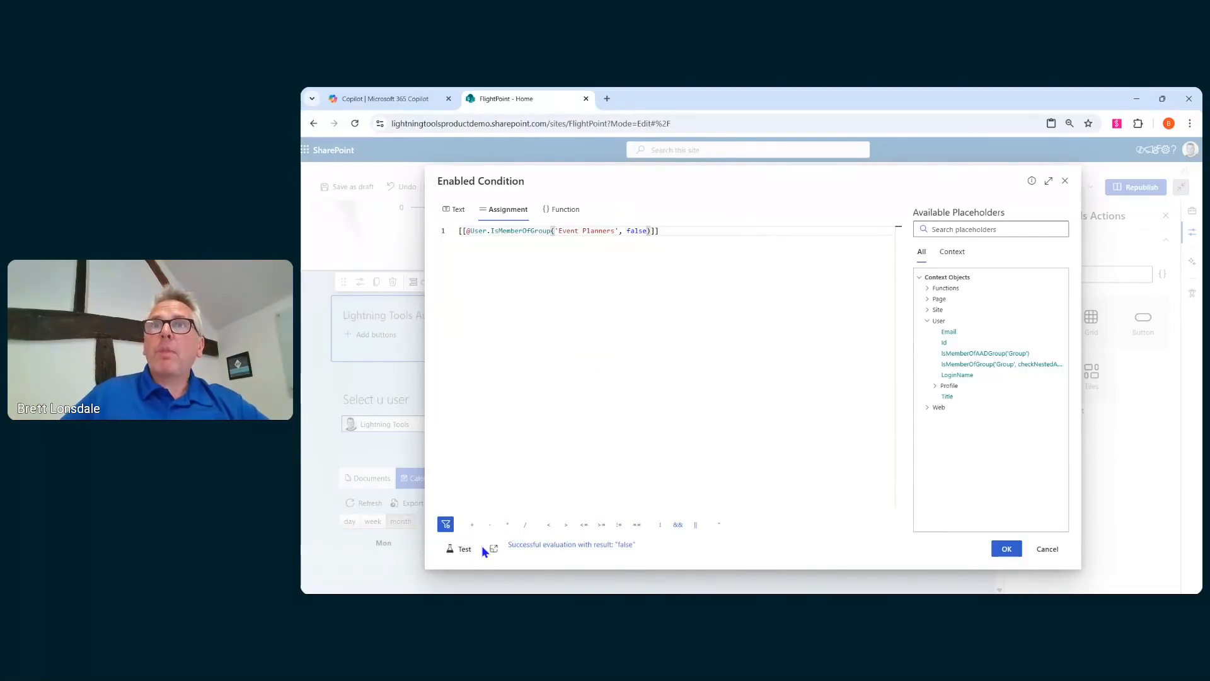
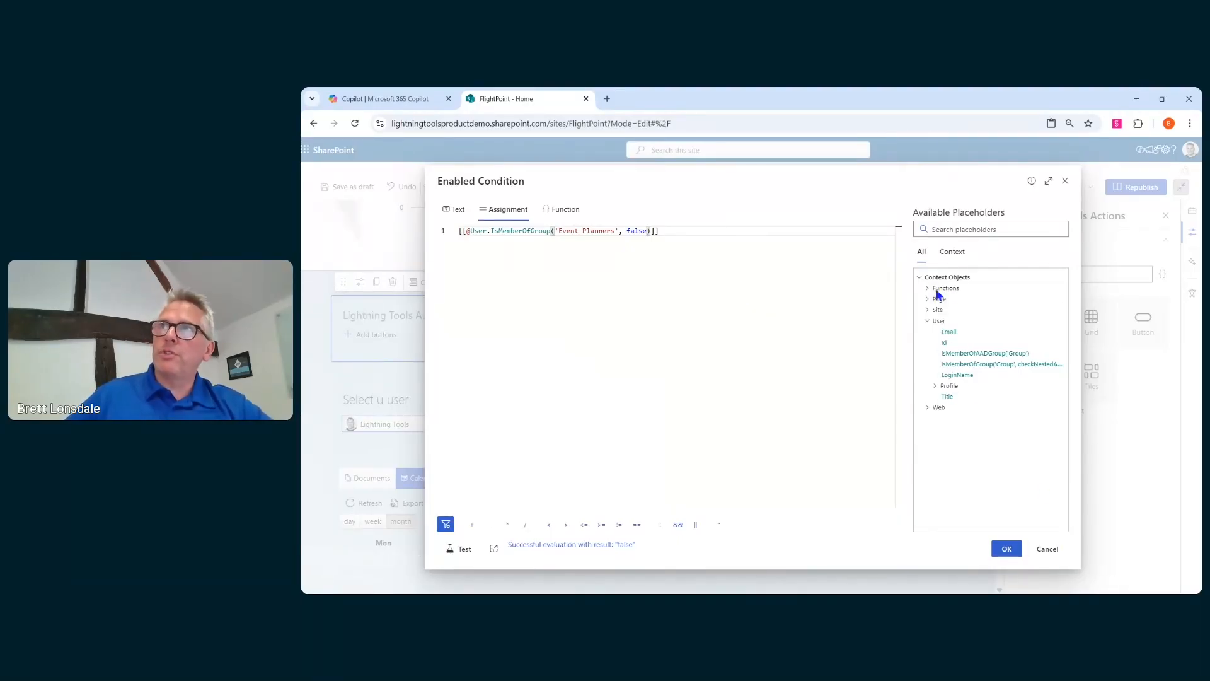
- Expand the Web and Page placeholder groups, then close the Enabled Condition dialog without applying it
left_click(936, 409)
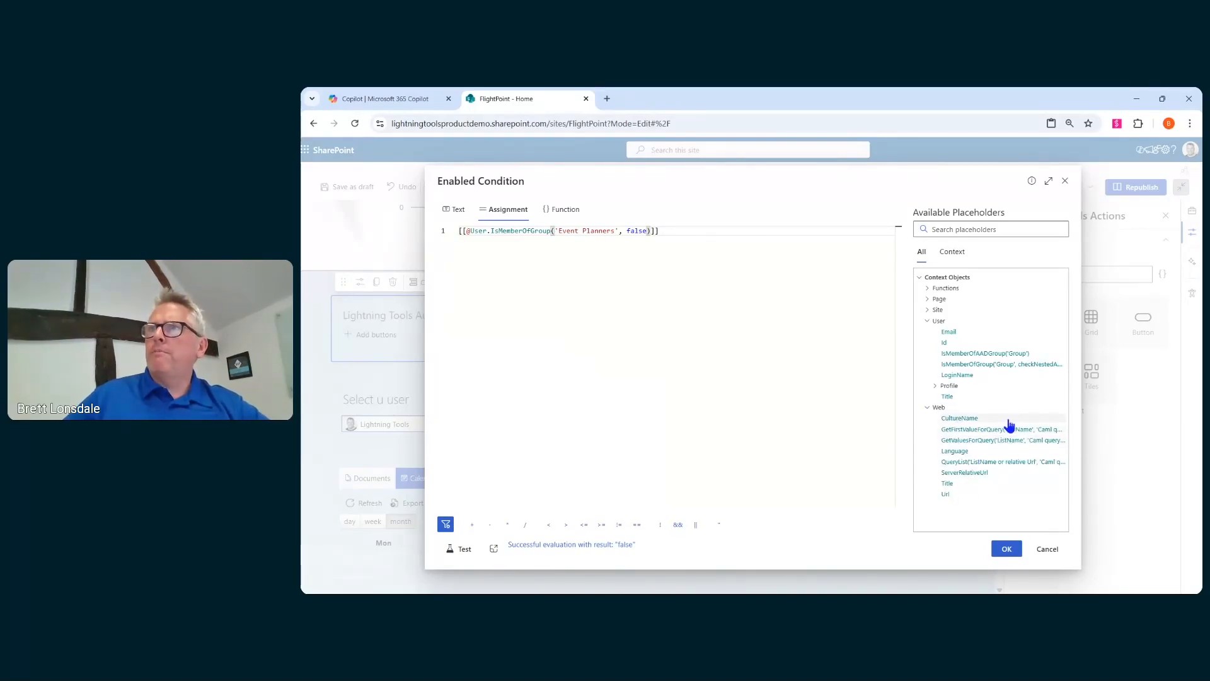
left_click(930, 300)
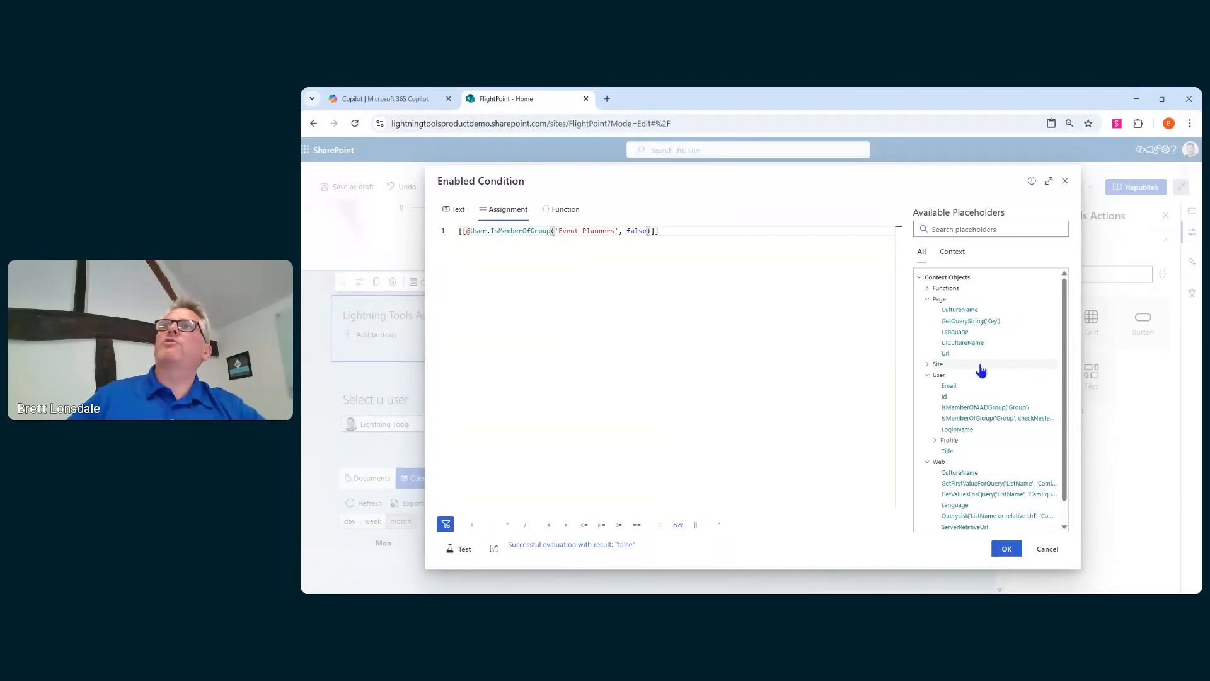
left_click(1045, 552)
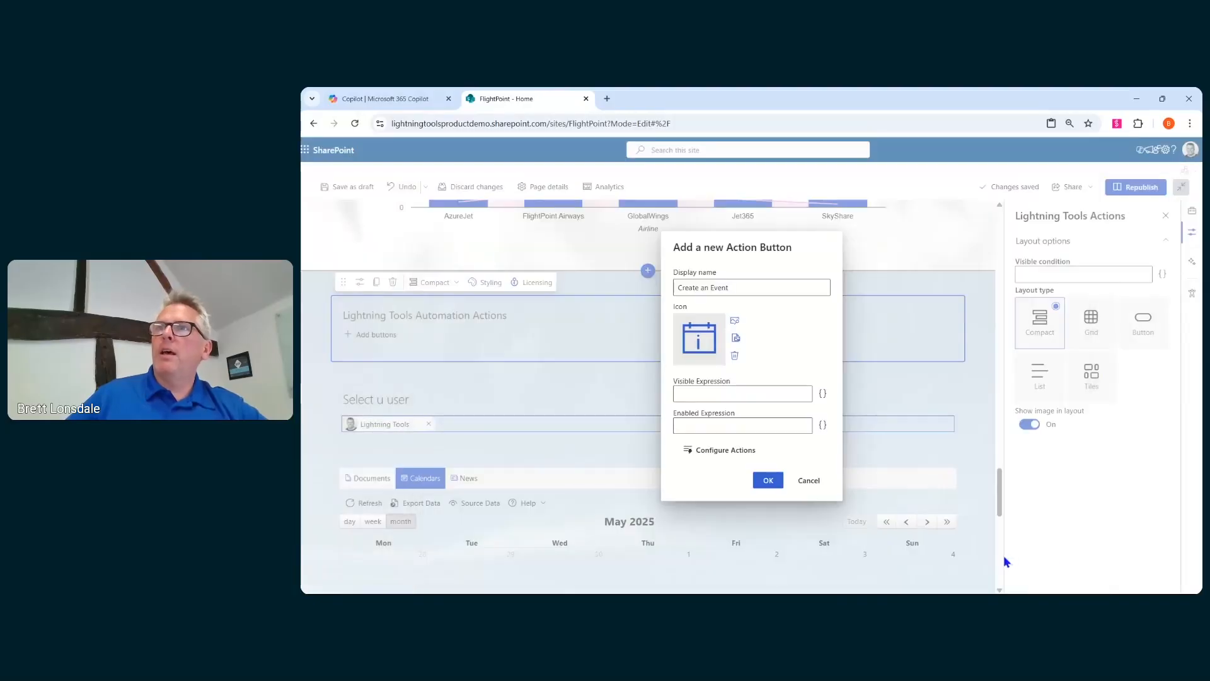
- Configure the button's actions with an Open form action using the Events list and NewForm.aspx
left_click(711, 457)
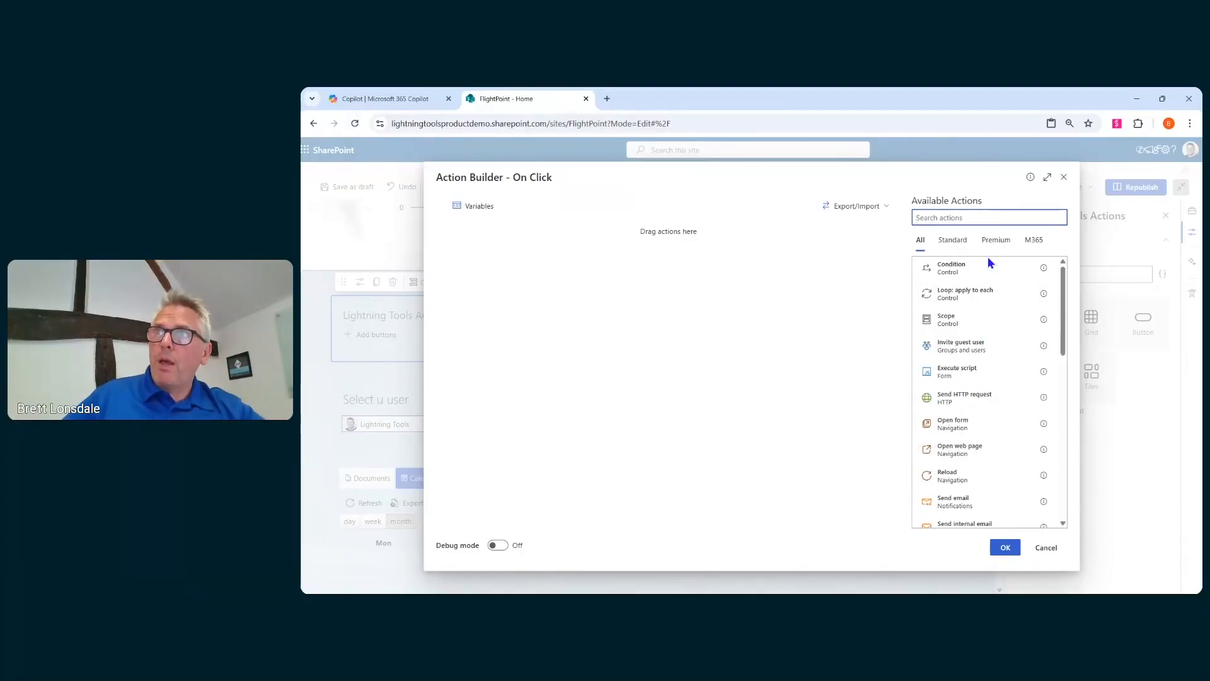
left_click(1011, 434)
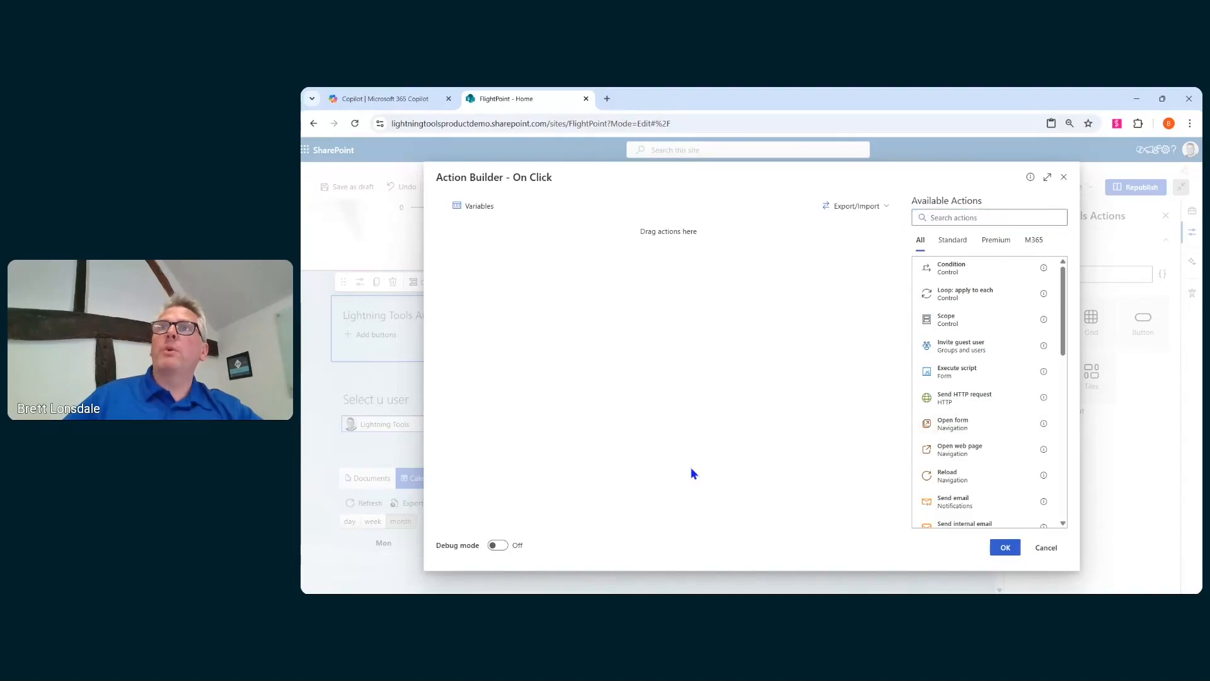
left_click_drag(950, 429, 834, 415)
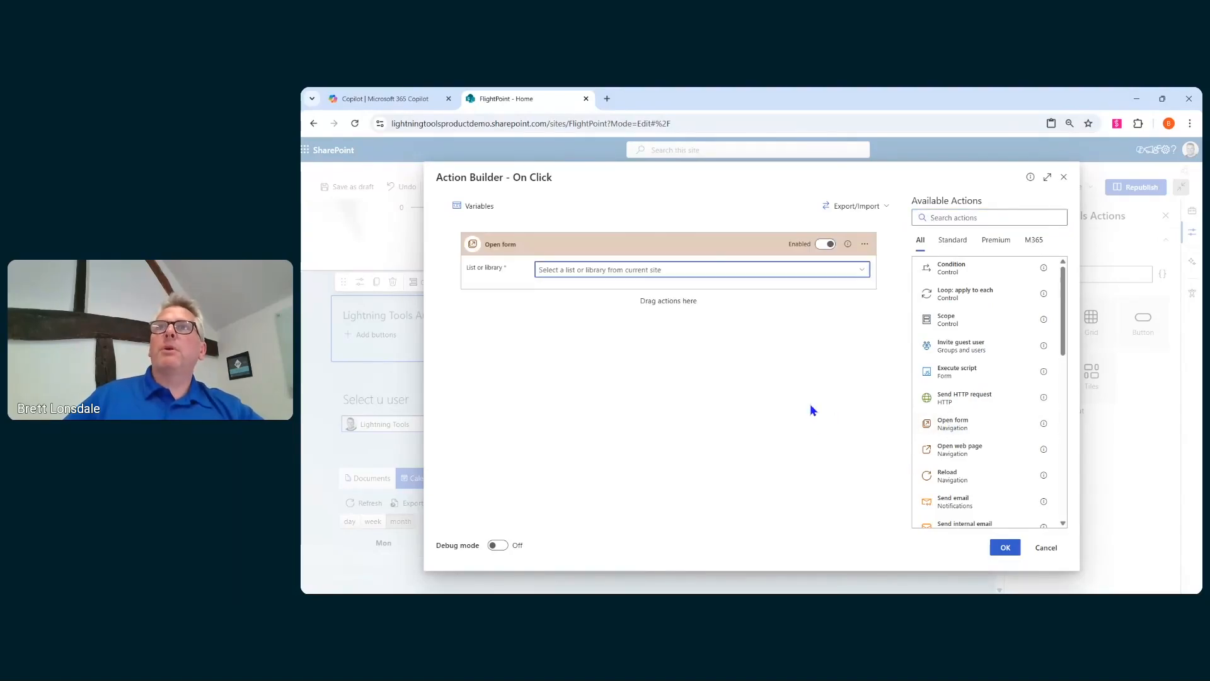
left_click(868, 275)
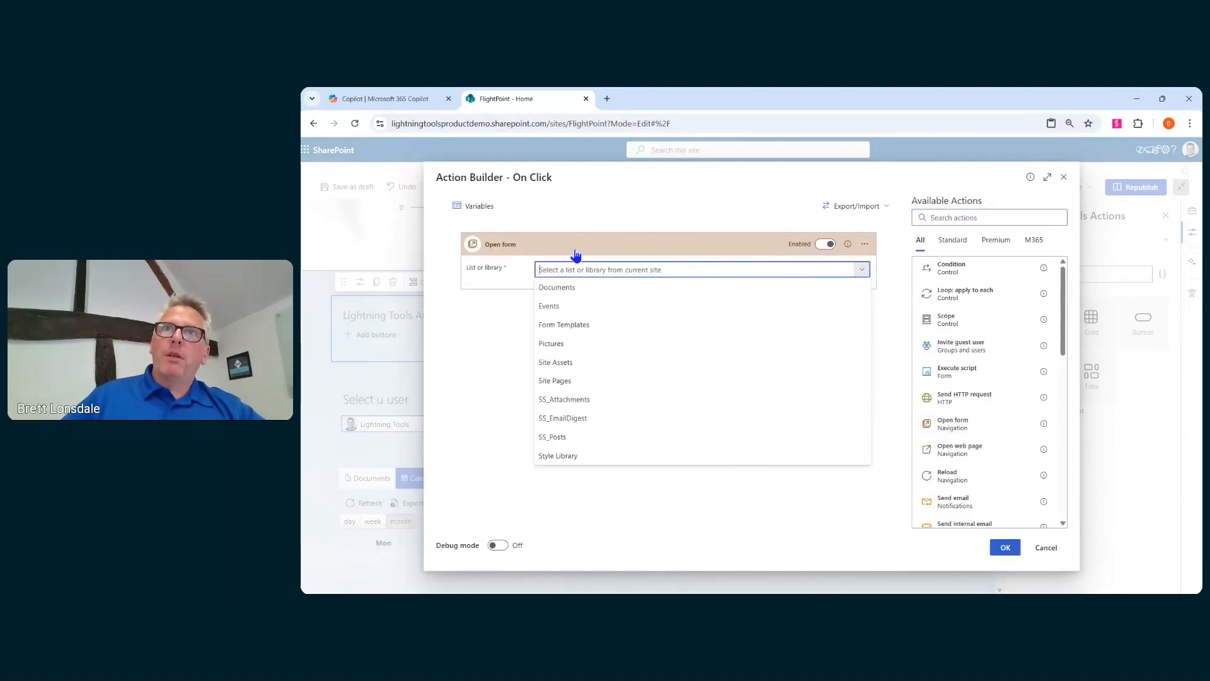
left_click(564, 308)
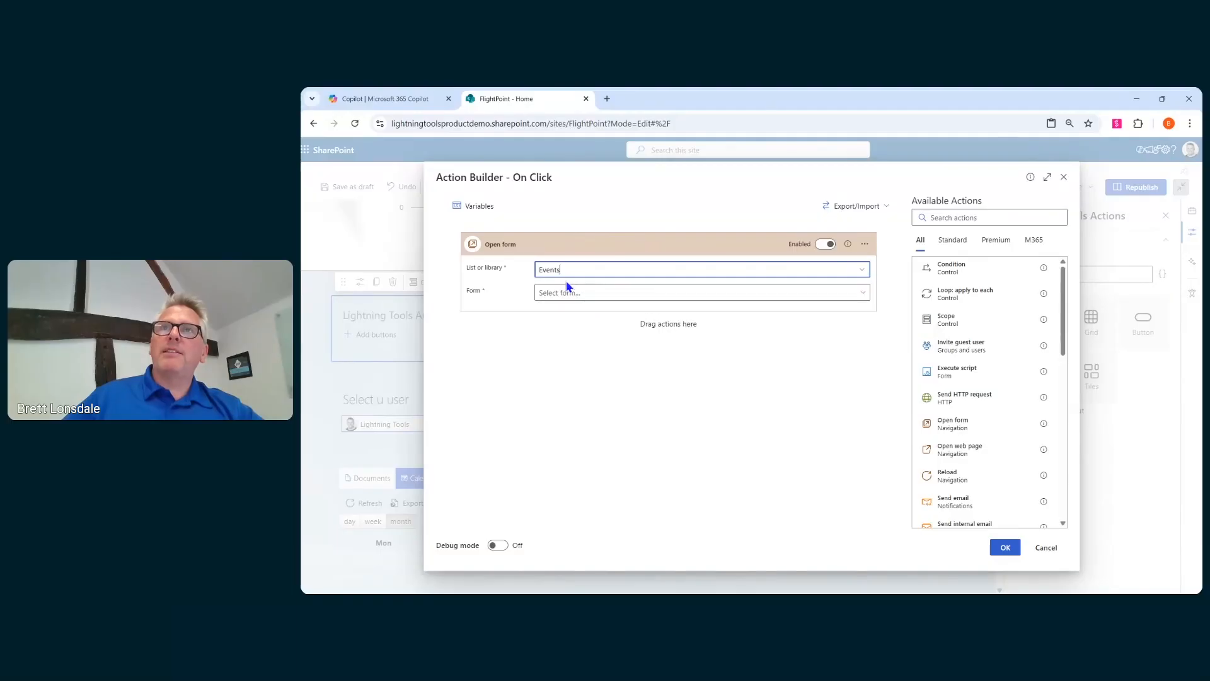
left_click(599, 293)
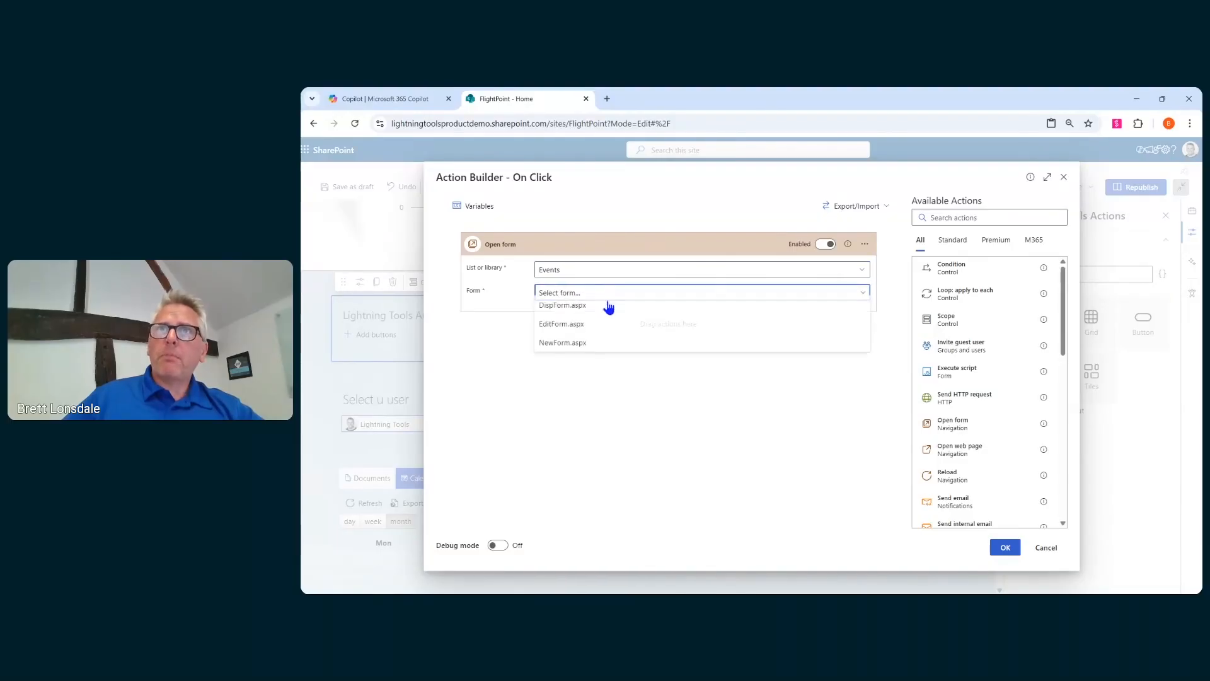
left_click(566, 348)
- Set the Open form panel width to Medium and save the Create an Event button
left_click(589, 361)
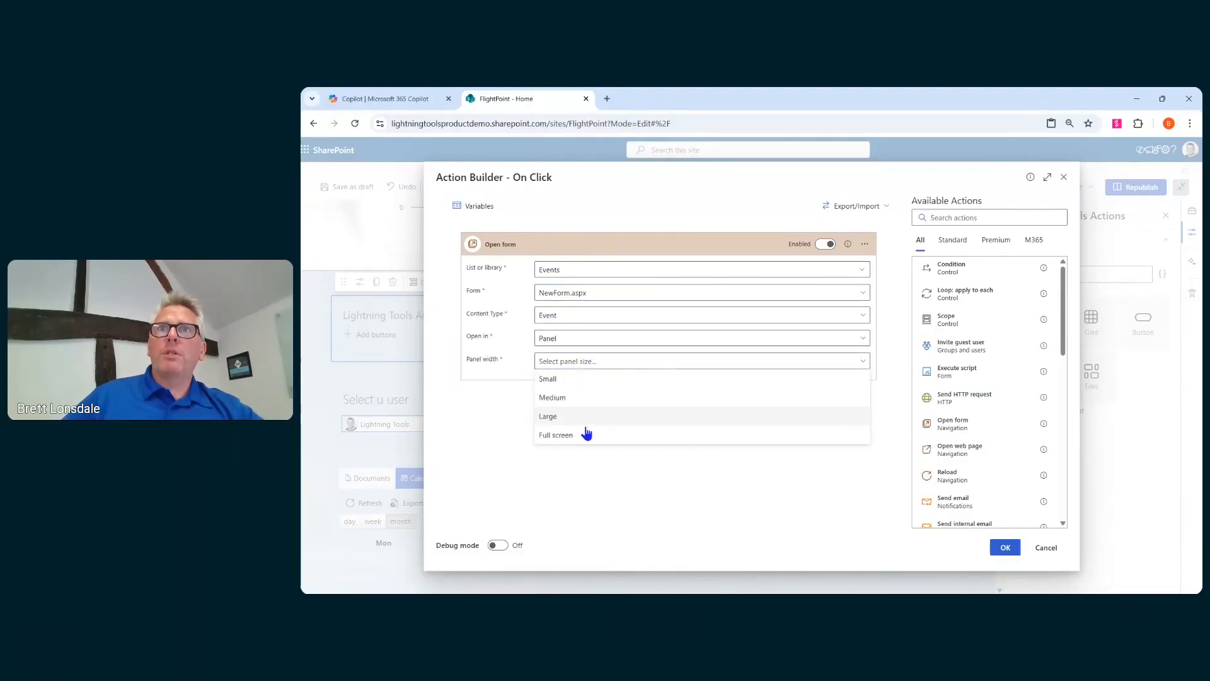
left_click(554, 398)
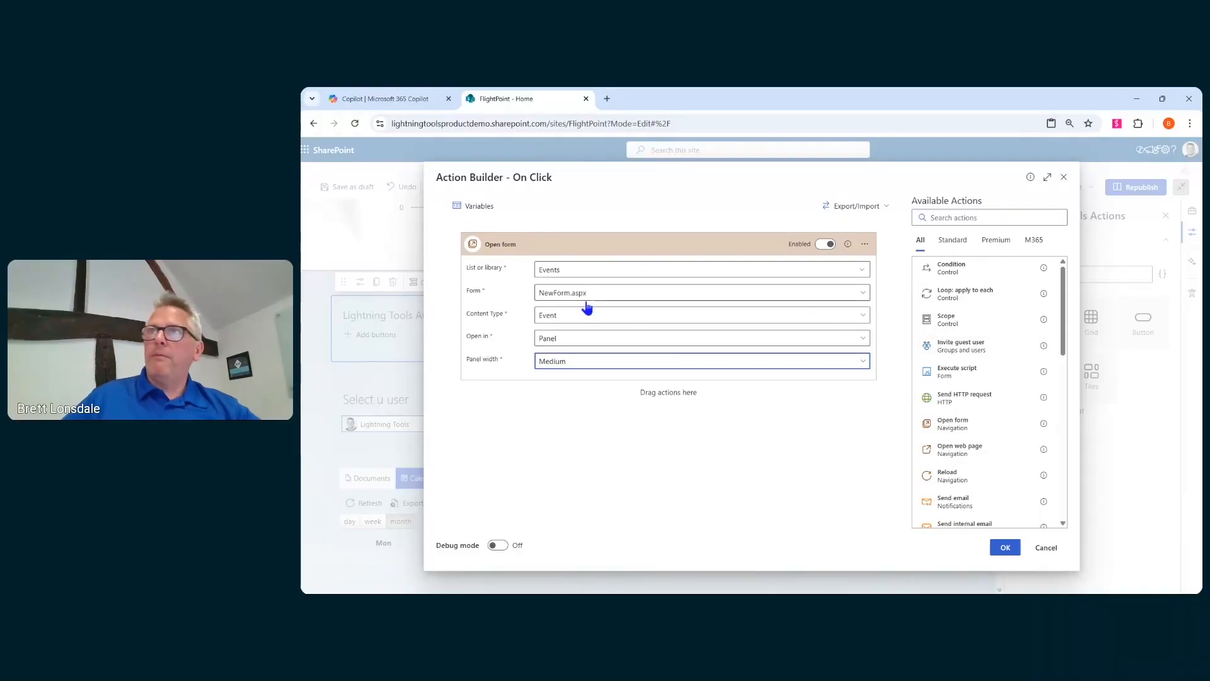
scroll(953, 351, "down", 1)
scroll(953, 350, "down", 1)
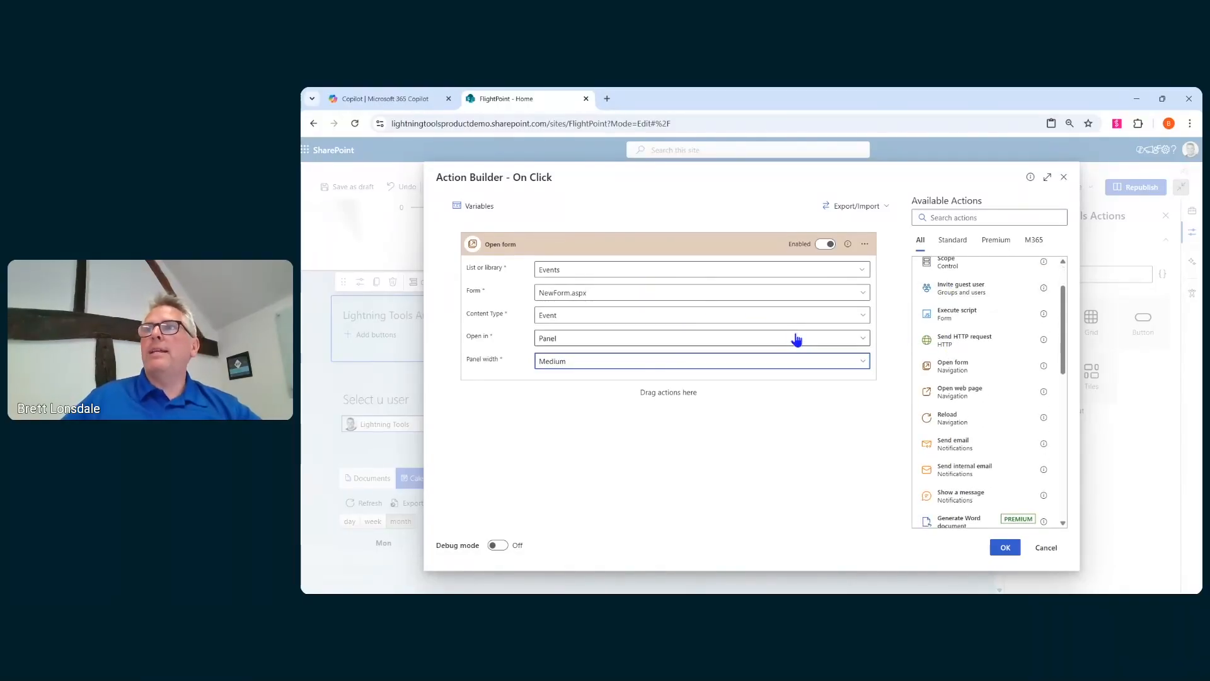
left_click(1005, 548)
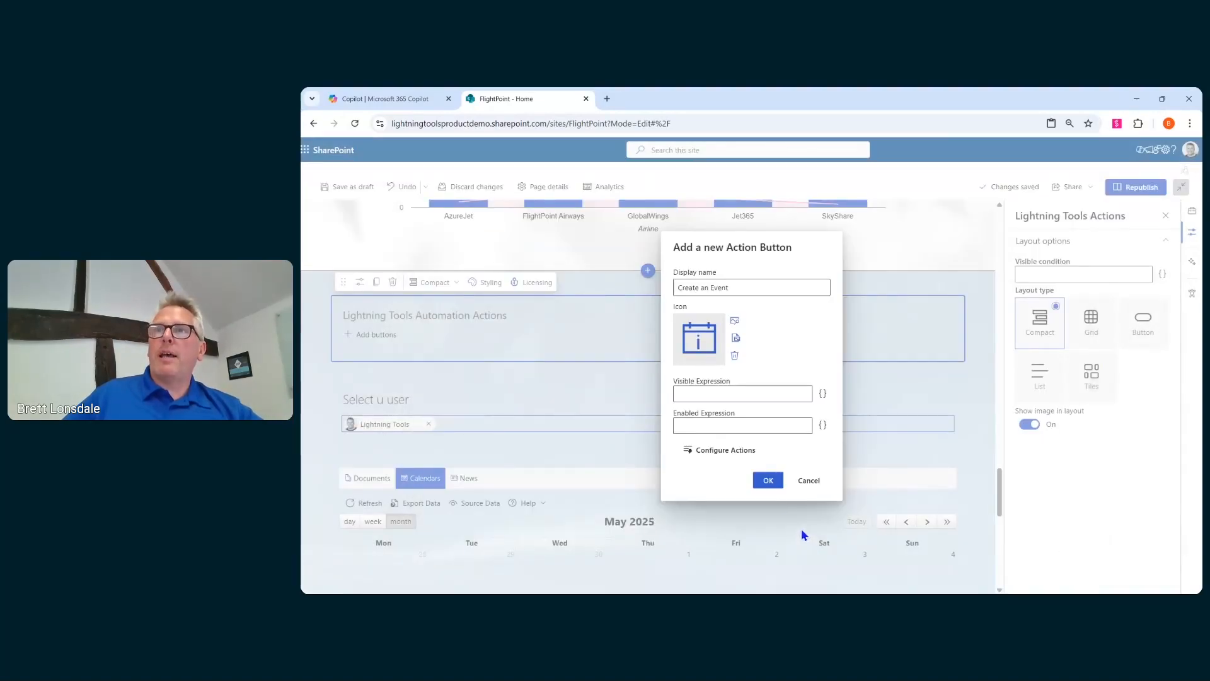
left_click(769, 481)
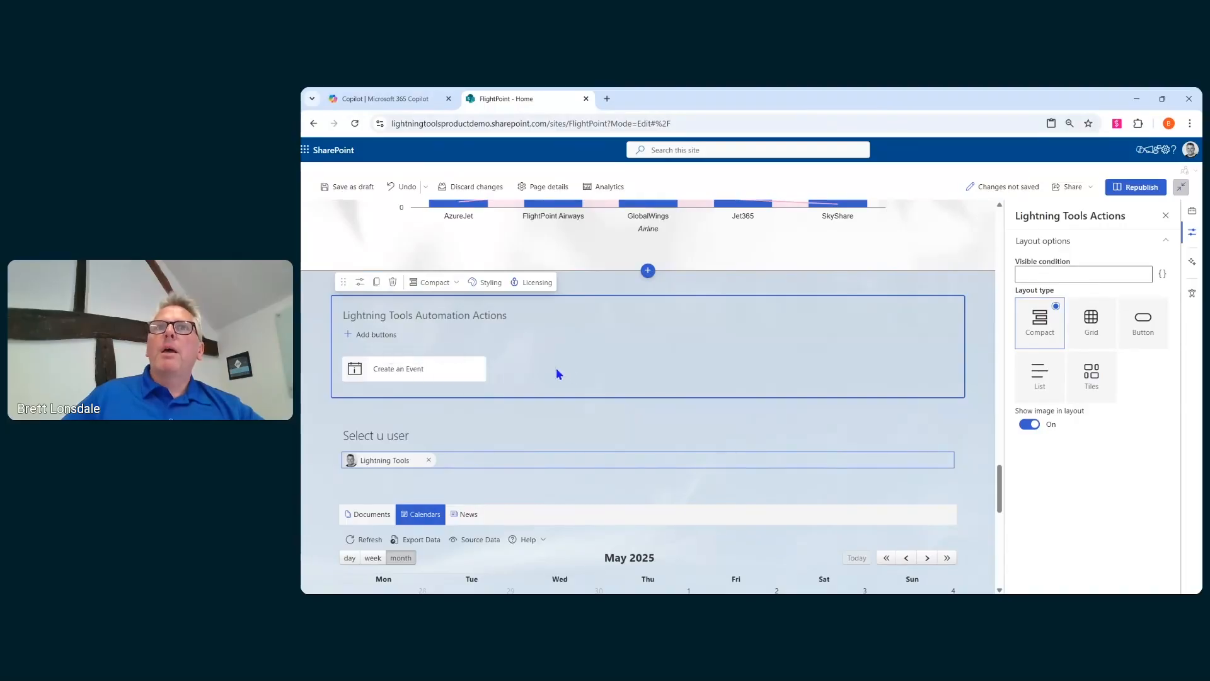
- Add another action button named "Generate new Flight Plan"
left_click(347, 336)
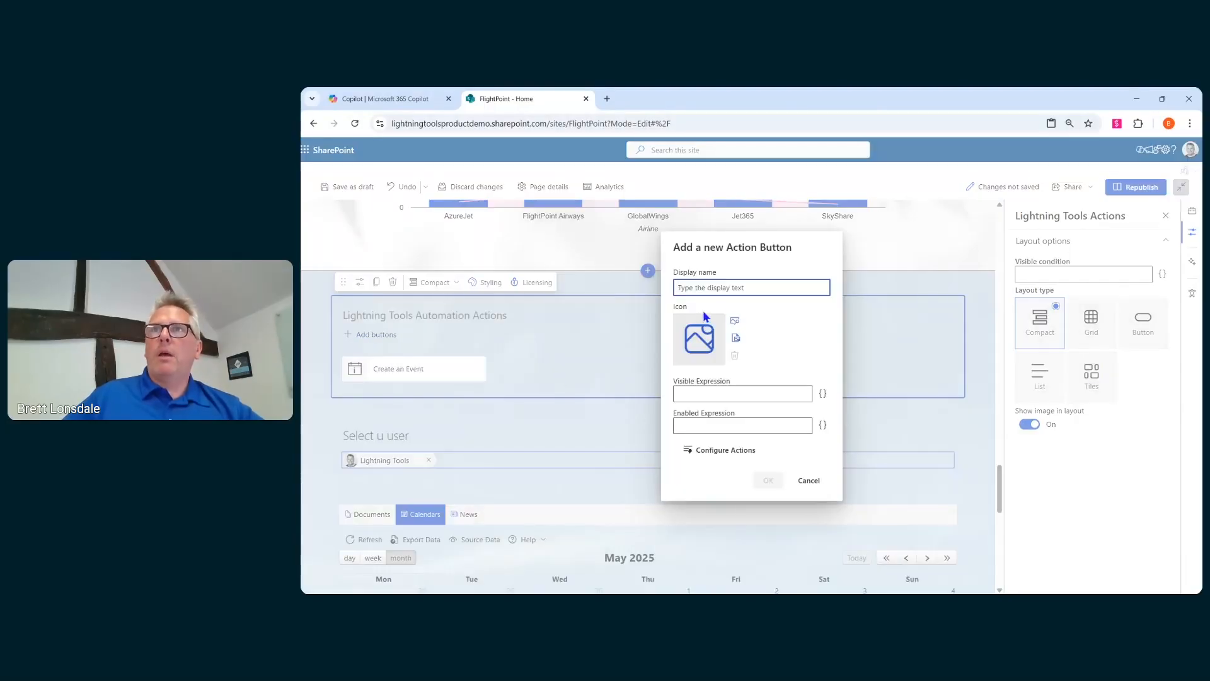
type("Genera")
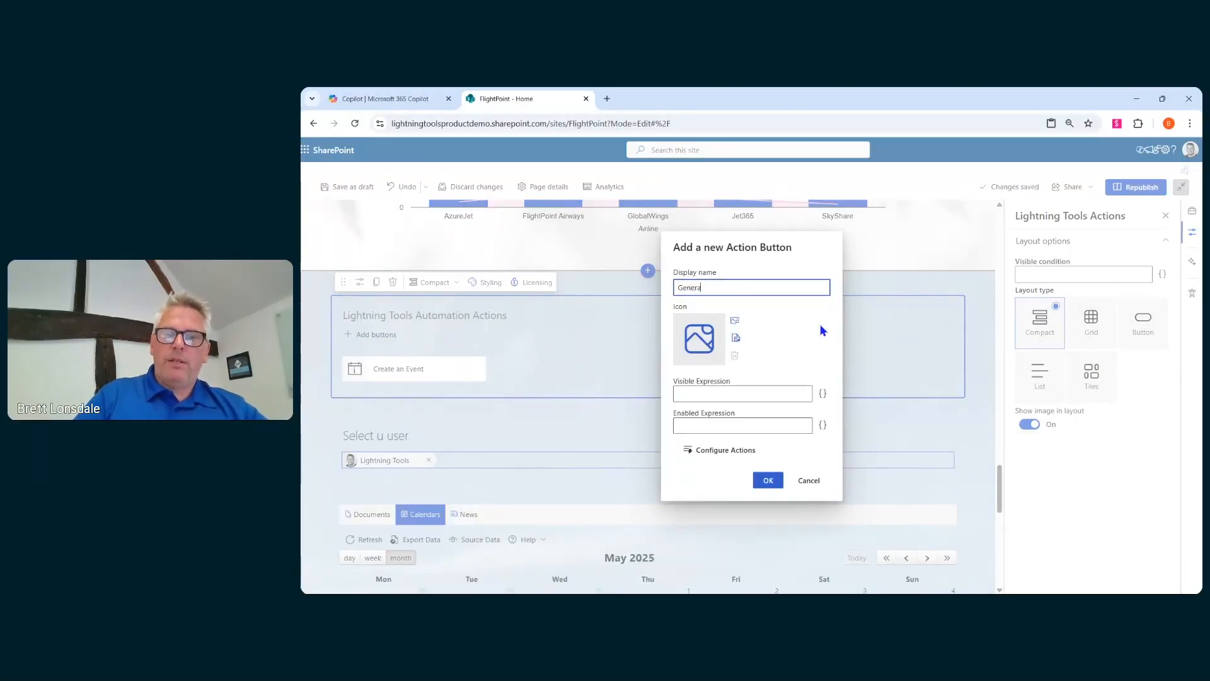
type("te new")
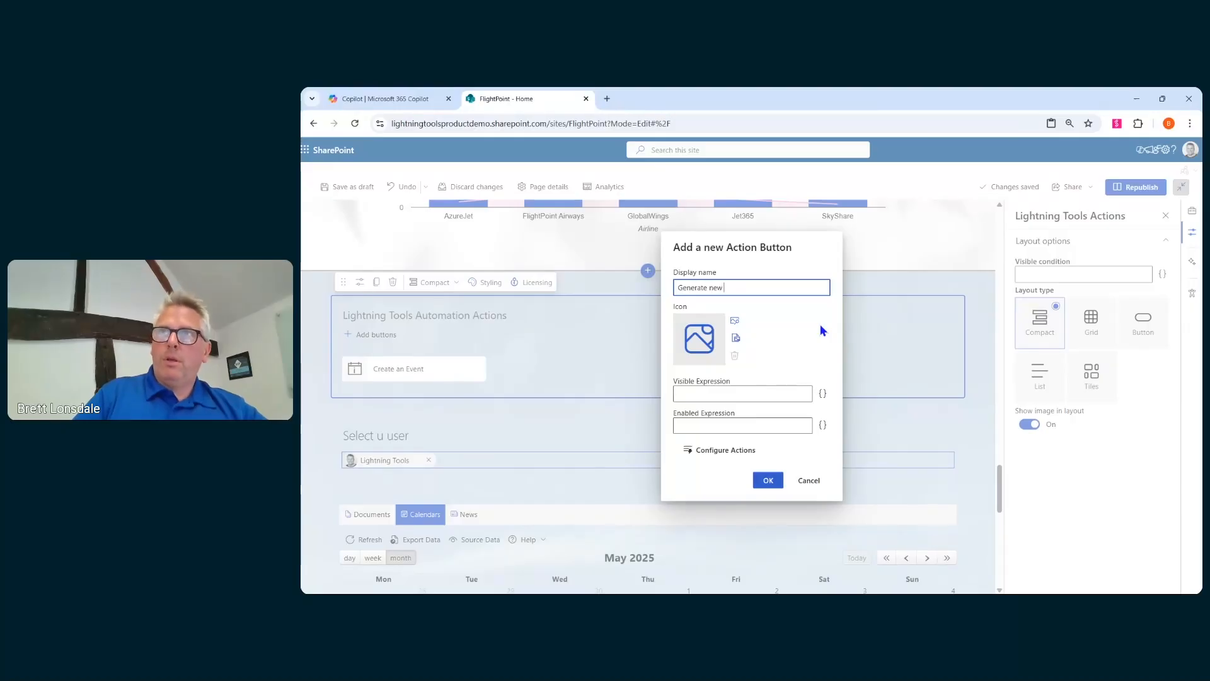
type(" Flight Pa")
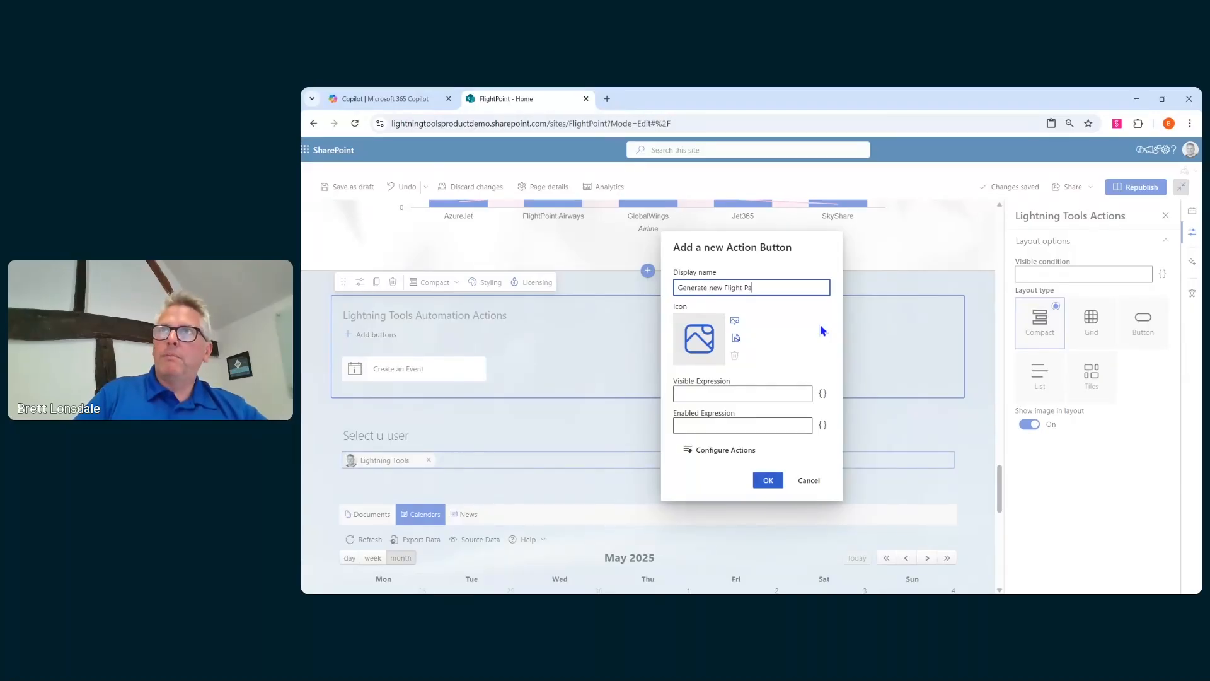
type("ln")
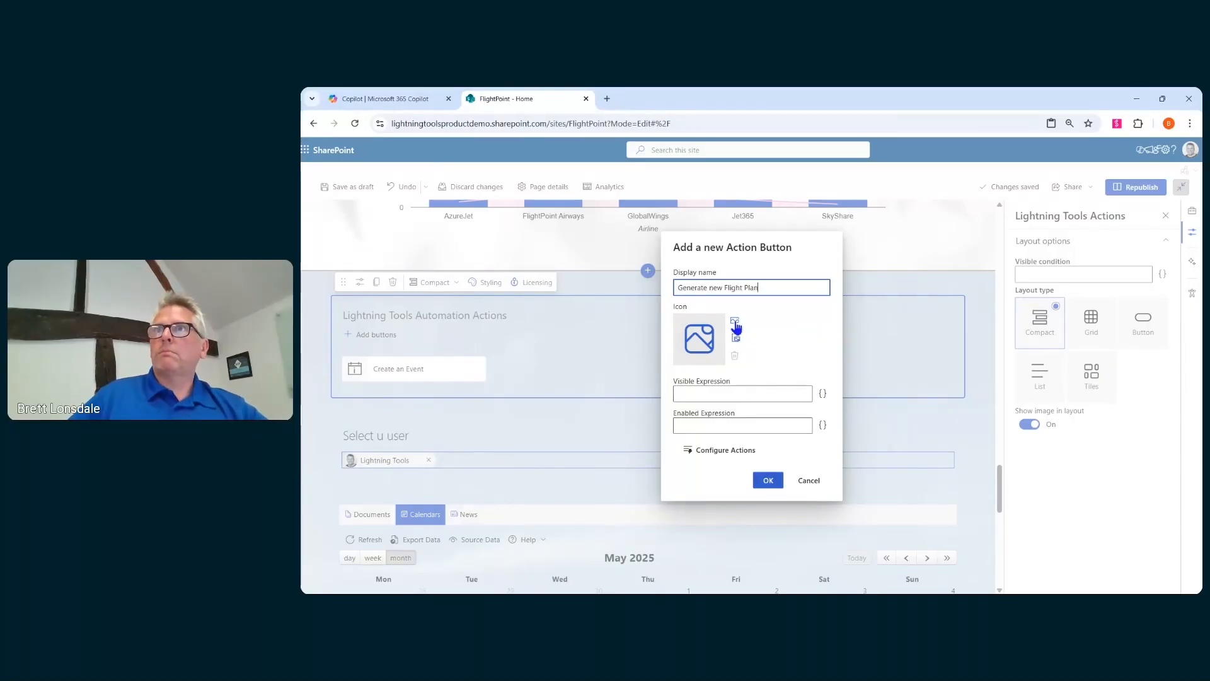
- Set the new button's icon to the airplane found by searching icons for "plane"
left_click(735, 323)
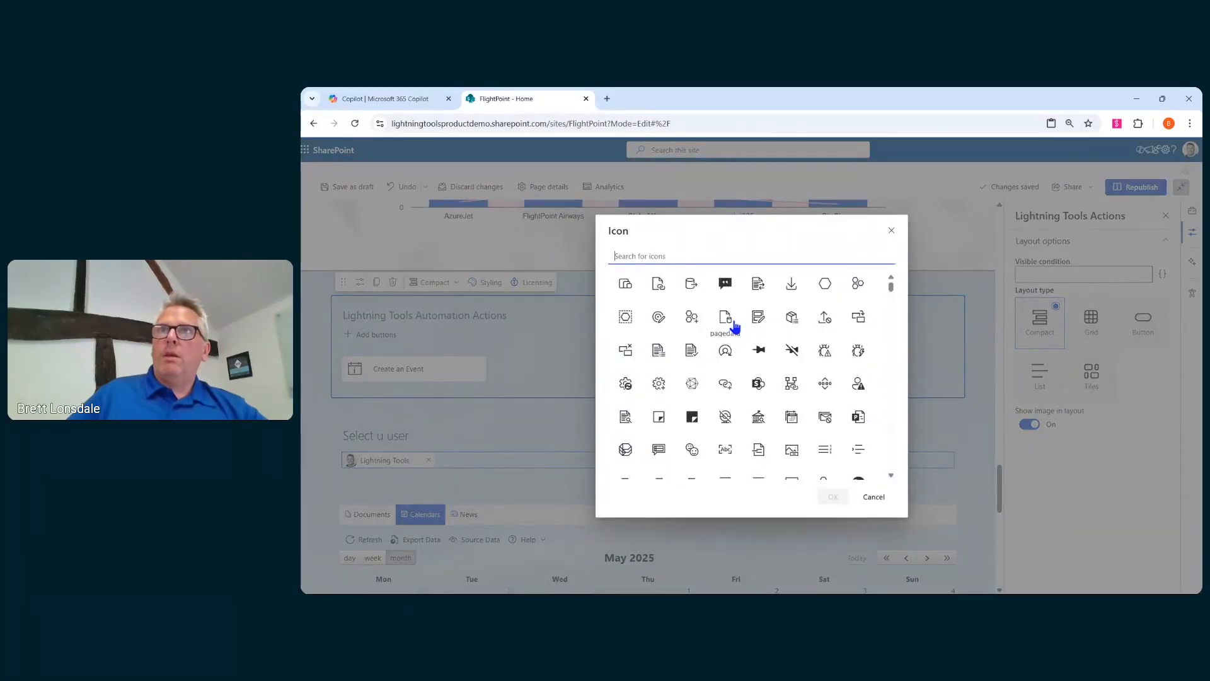
type("plane")
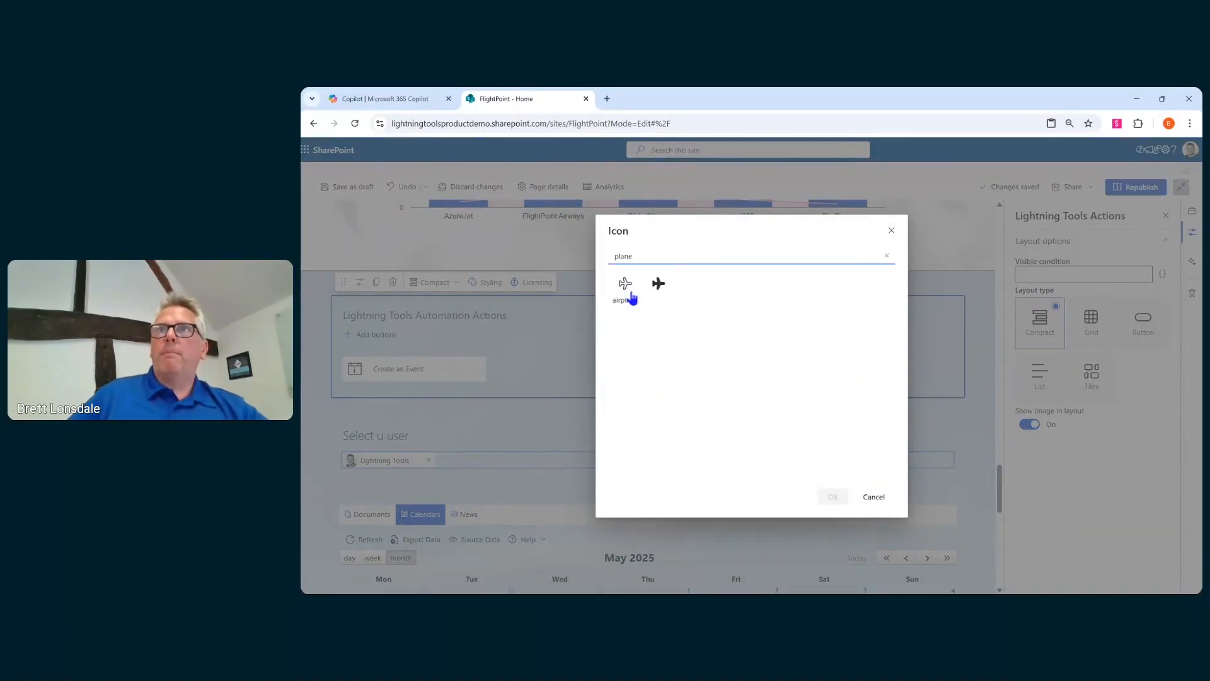
left_click(628, 287)
left_click(833, 498)
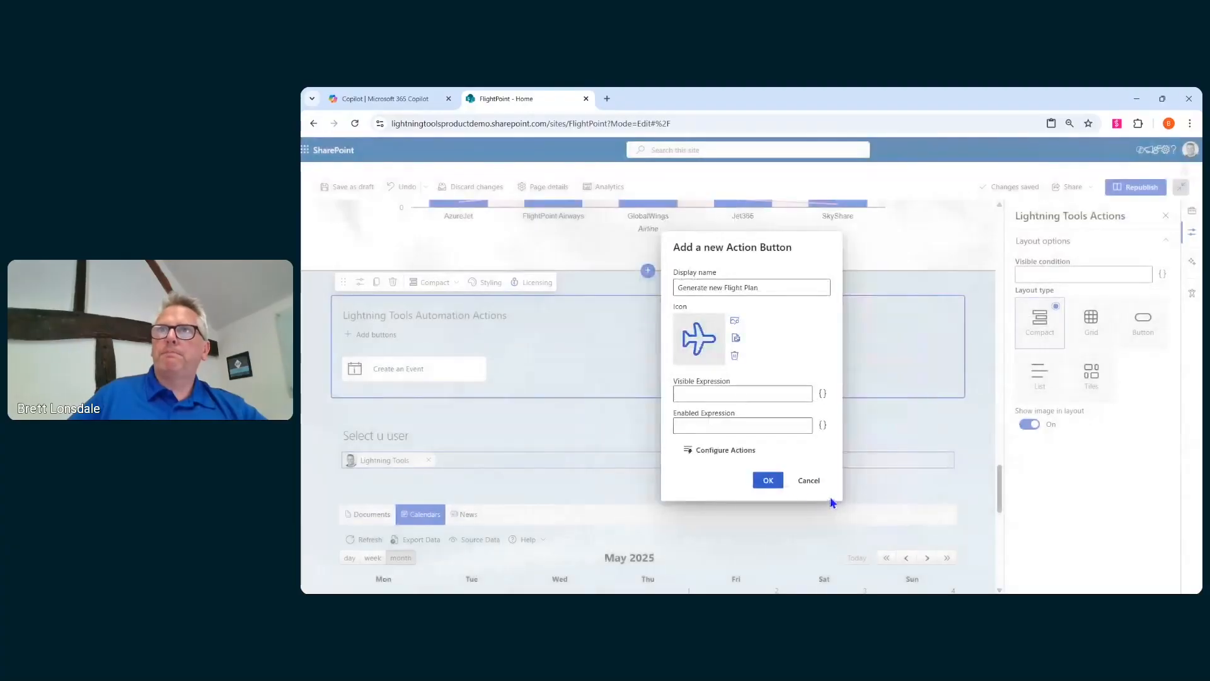
- Add a Copy document action that copies item ID 9 from the Documents library on the current site
left_click(731, 452)
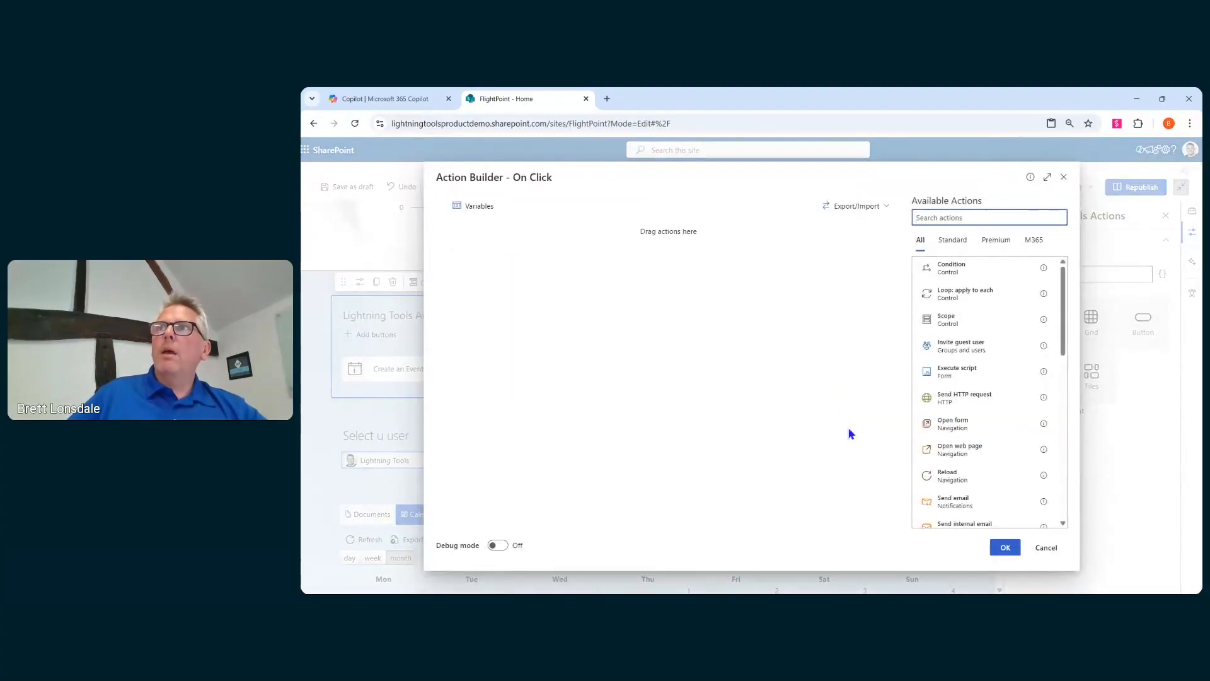
scroll(966, 298, "down", 5)
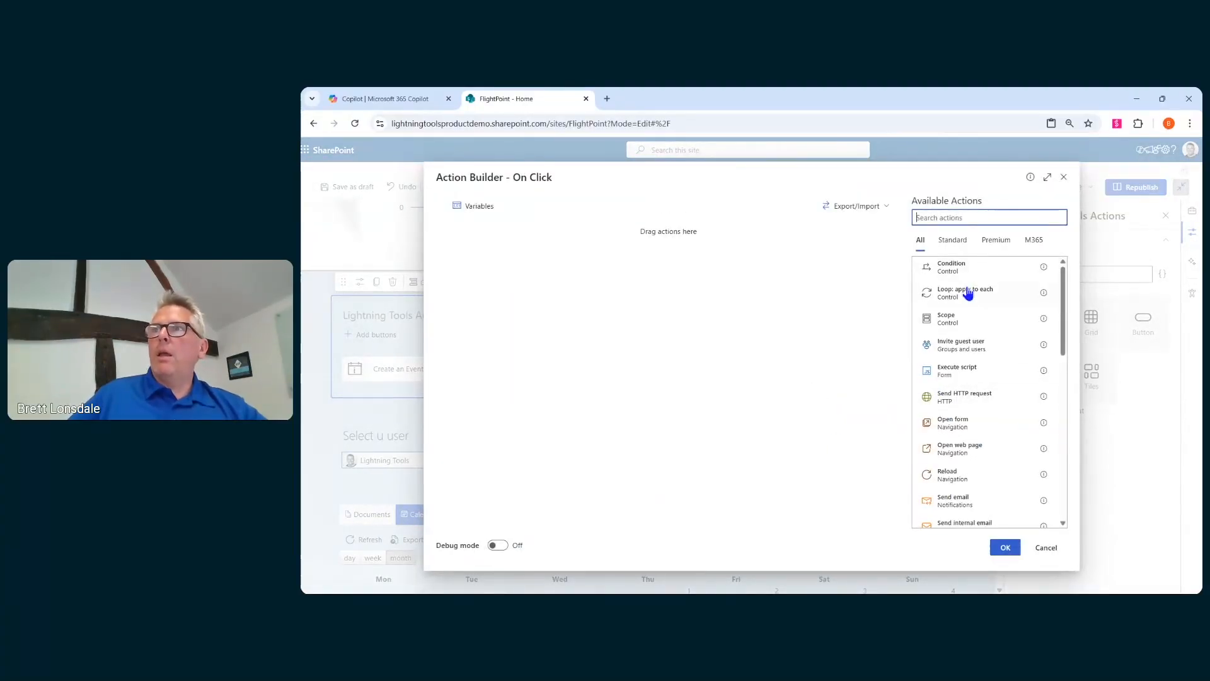
scroll(966, 342, "down", 1)
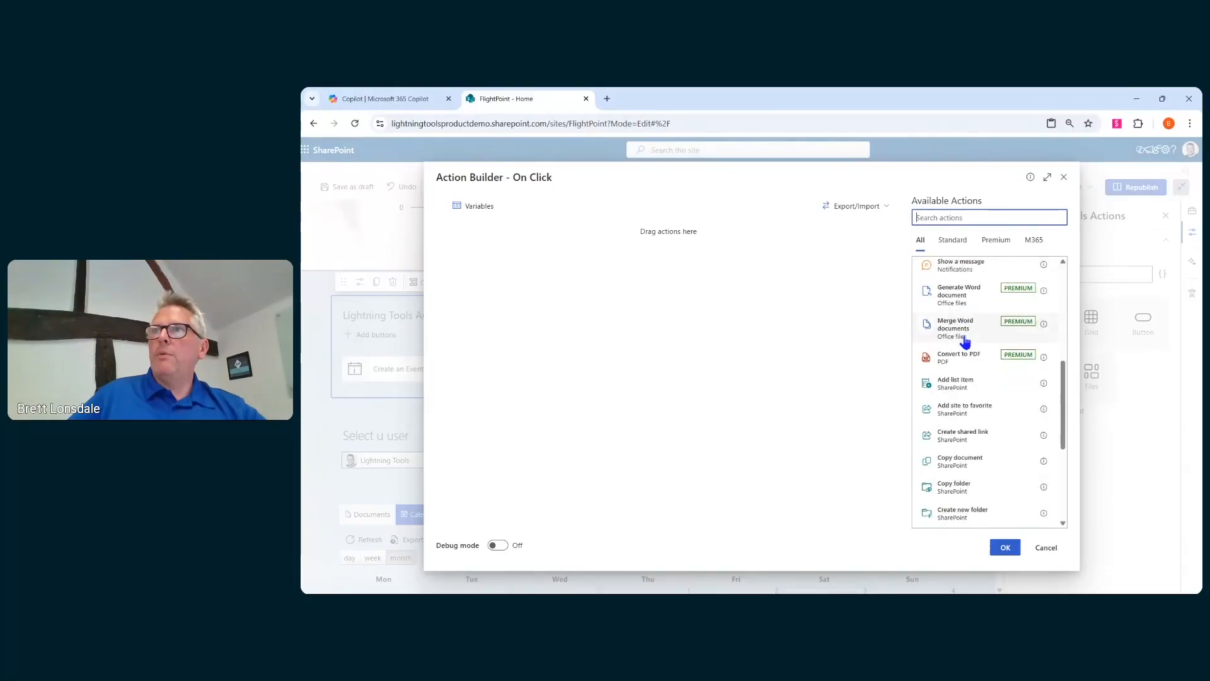
left_click(962, 462)
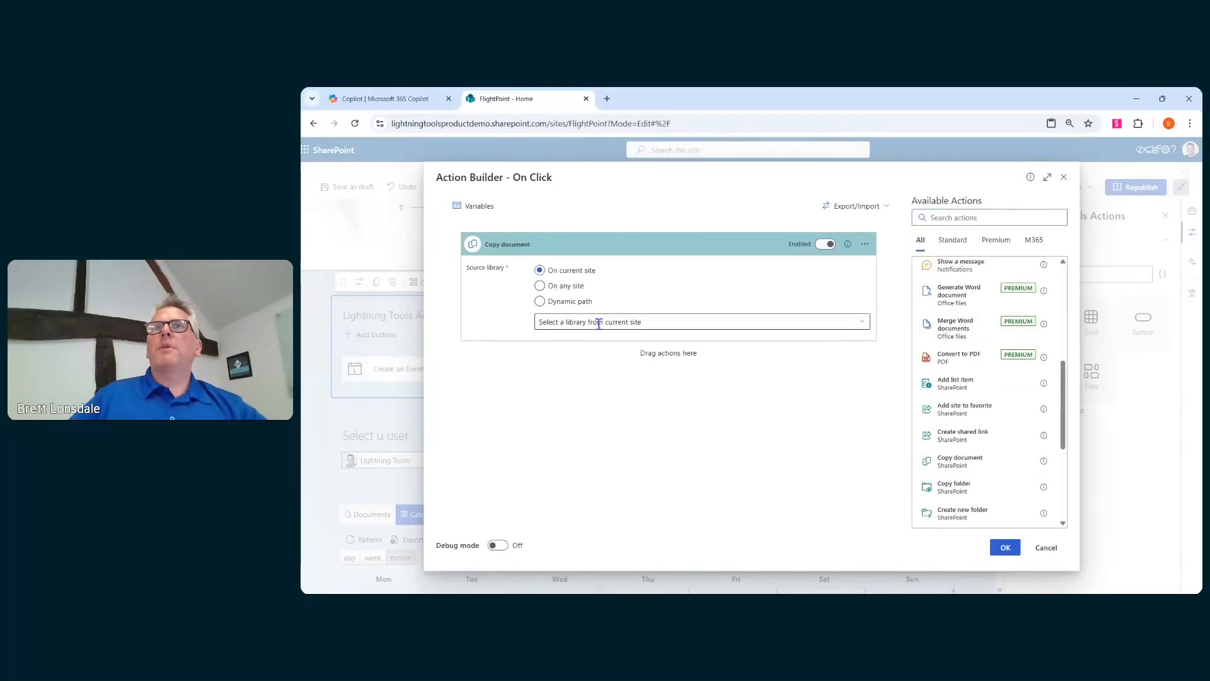
left_click(580, 321)
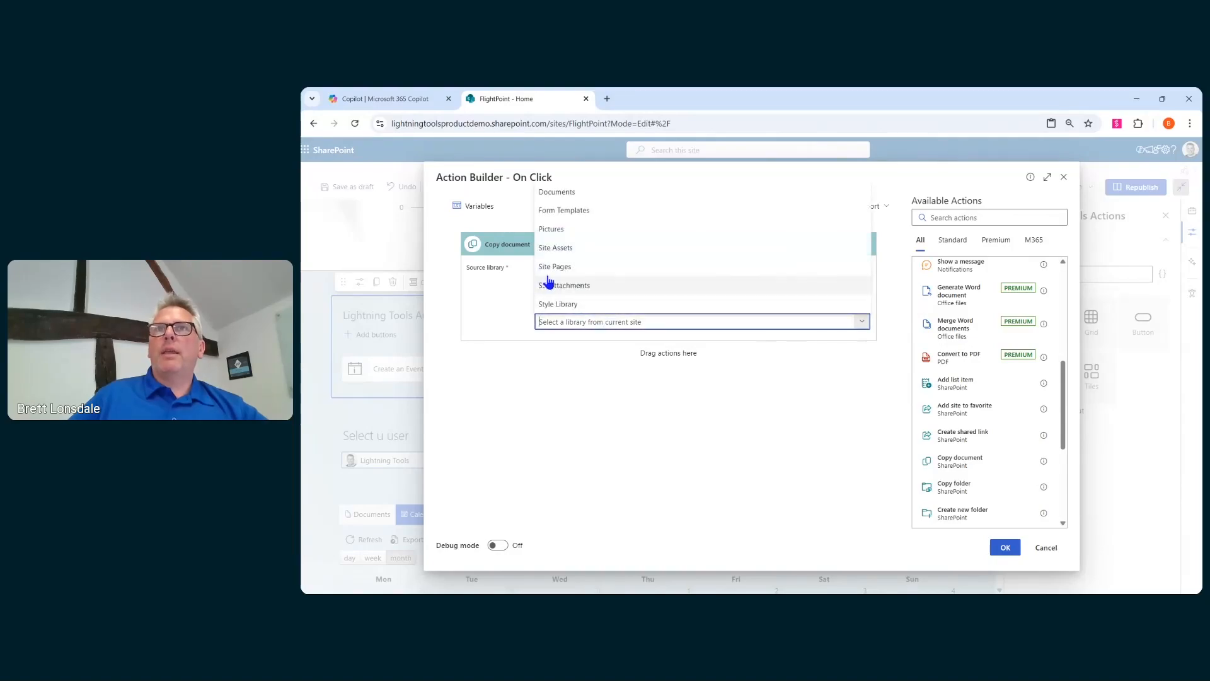
left_click(561, 193)
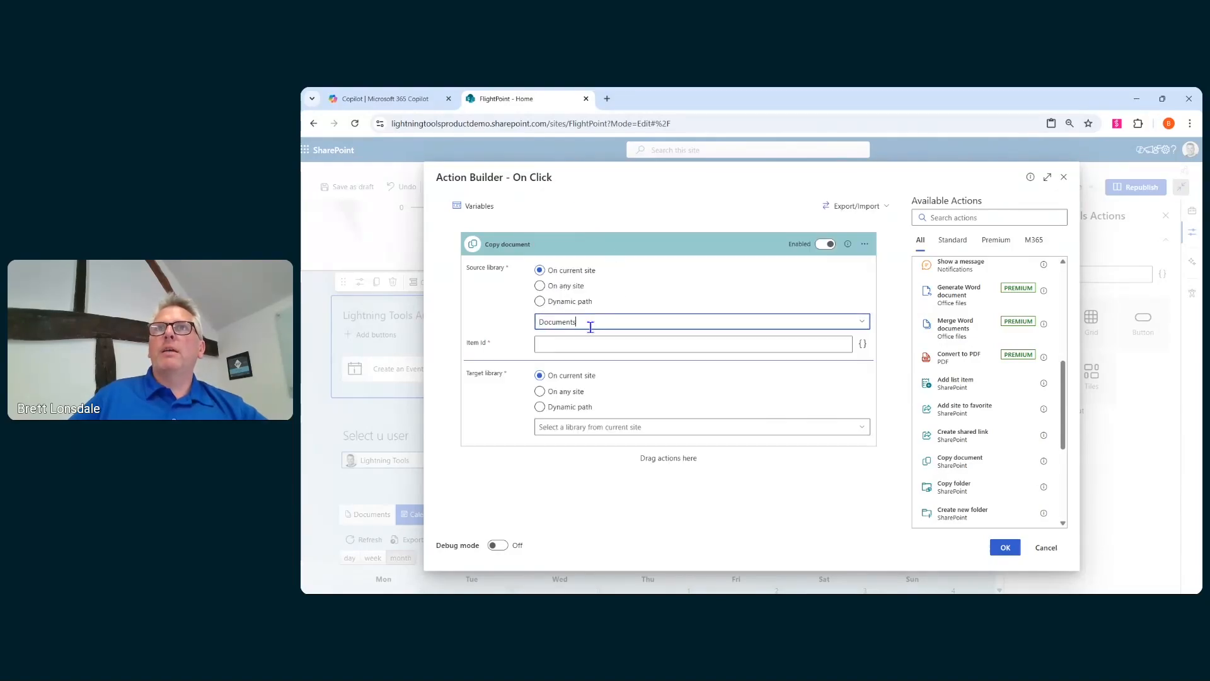
left_click(583, 345)
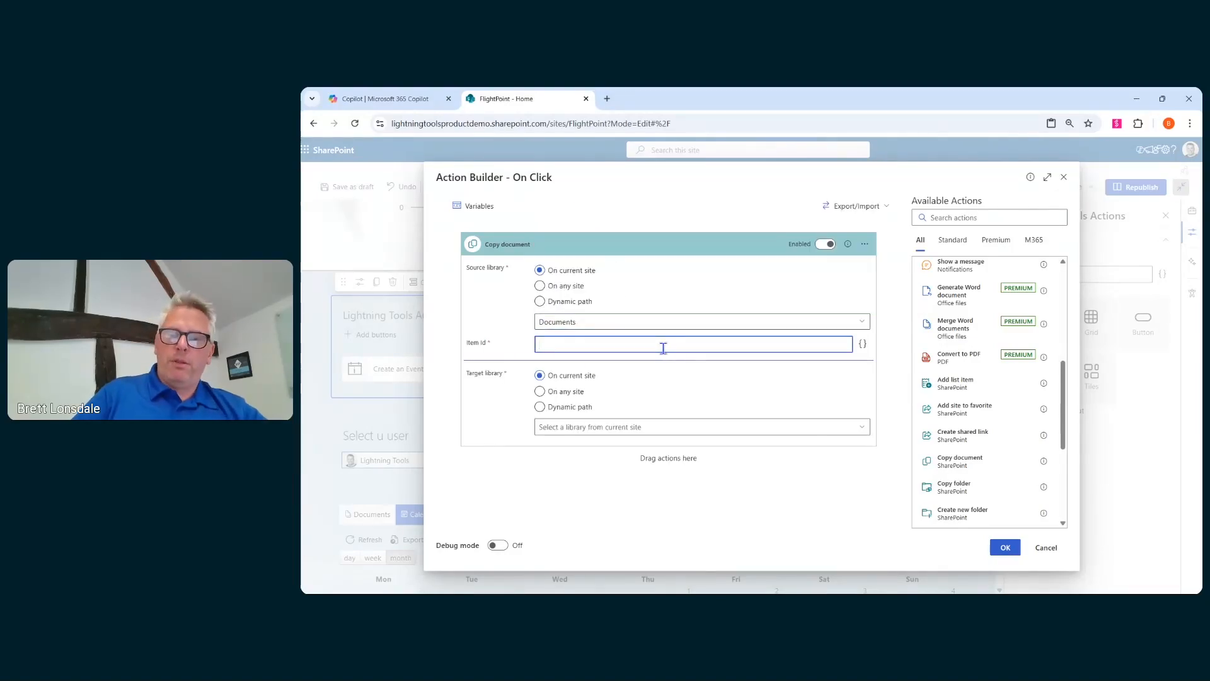
type("9")
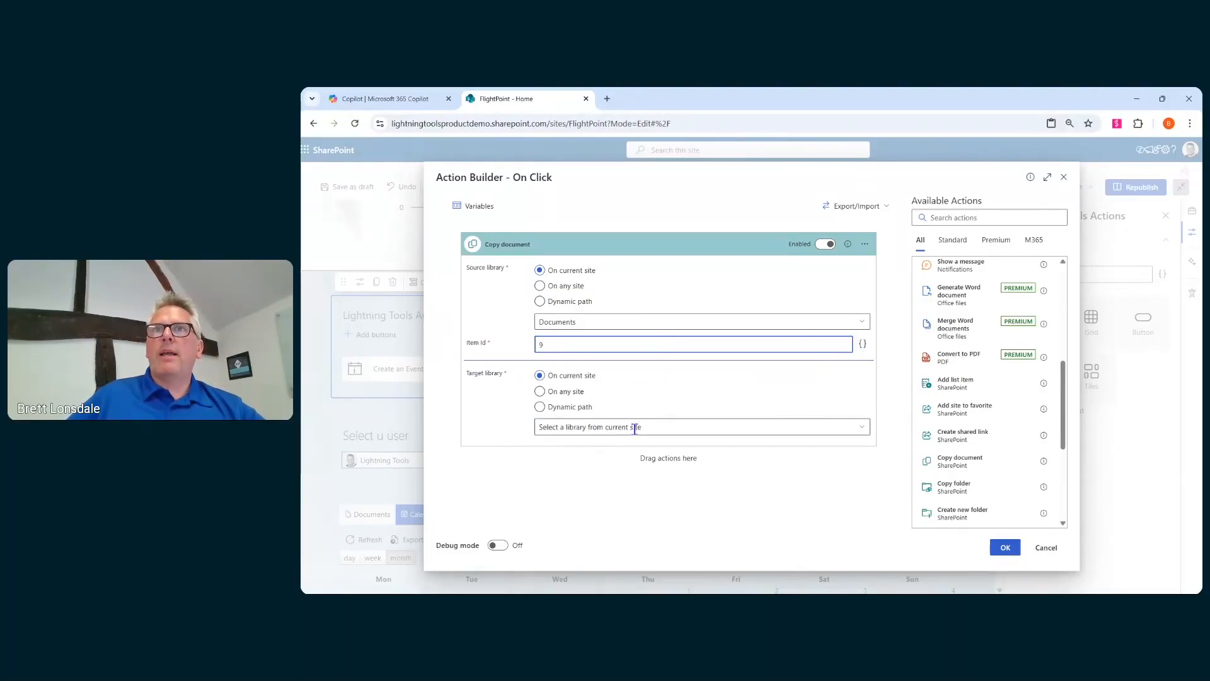
- Set the copy's target library to Documents with Rename and keep both if it exists, and save the actions
left_click(856, 429)
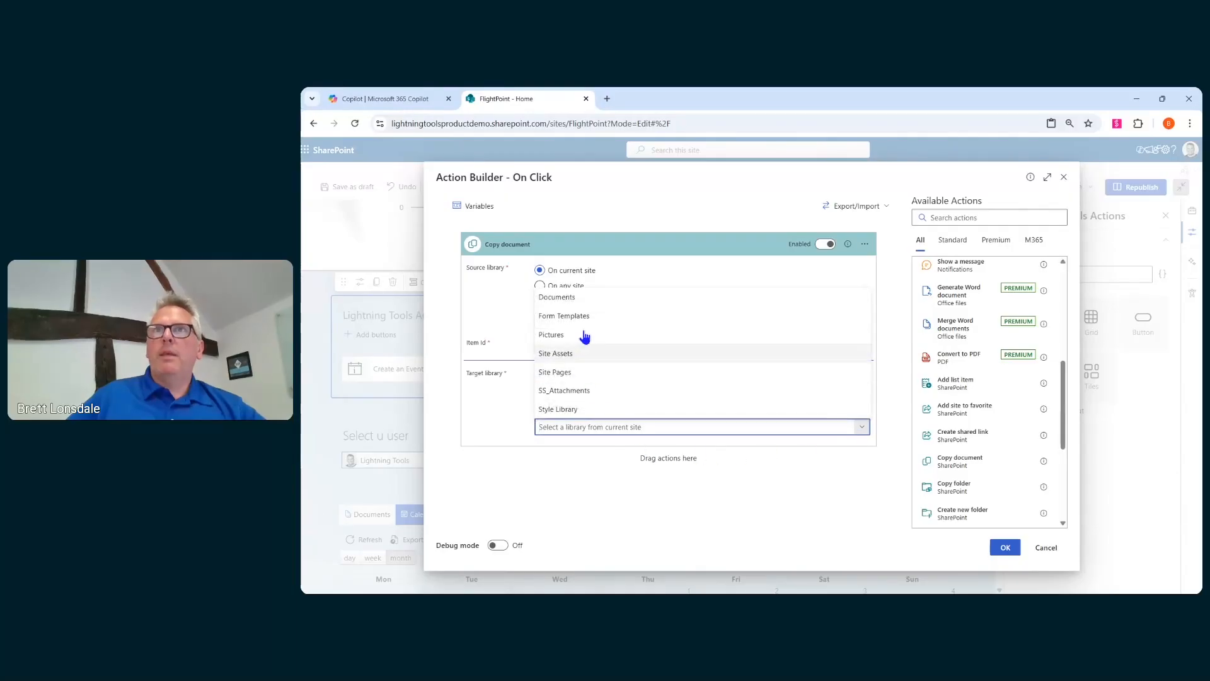
left_click(575, 297)
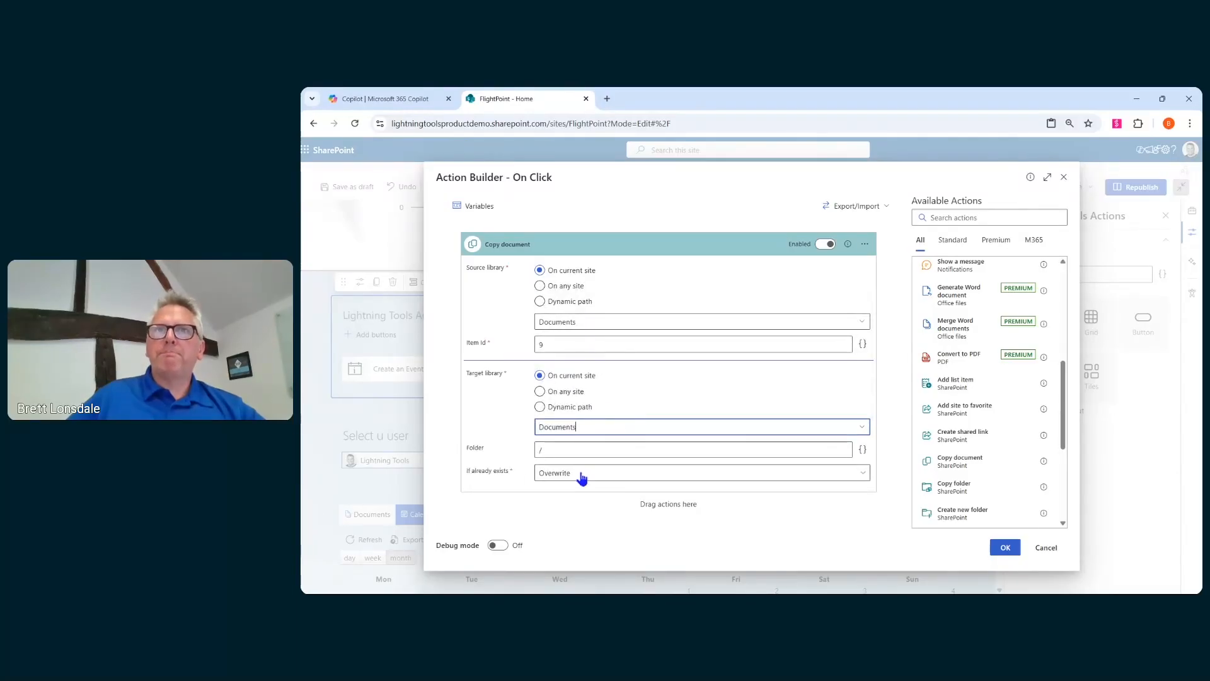
left_click(598, 475)
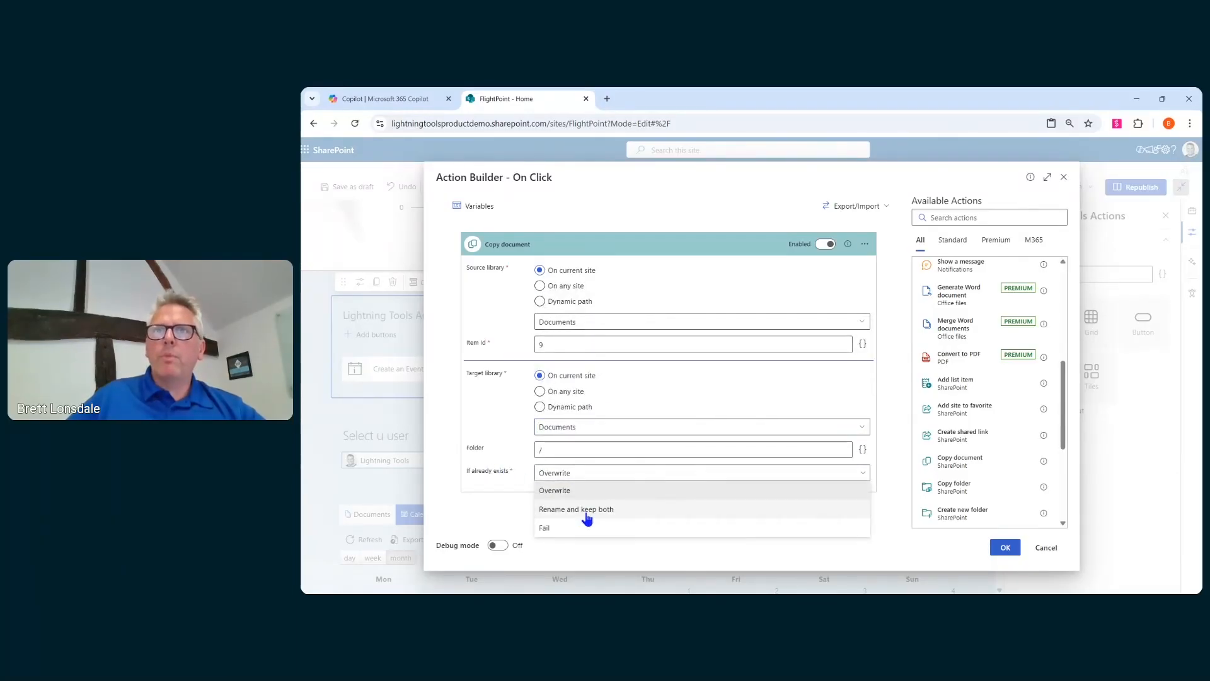
left_click(586, 512)
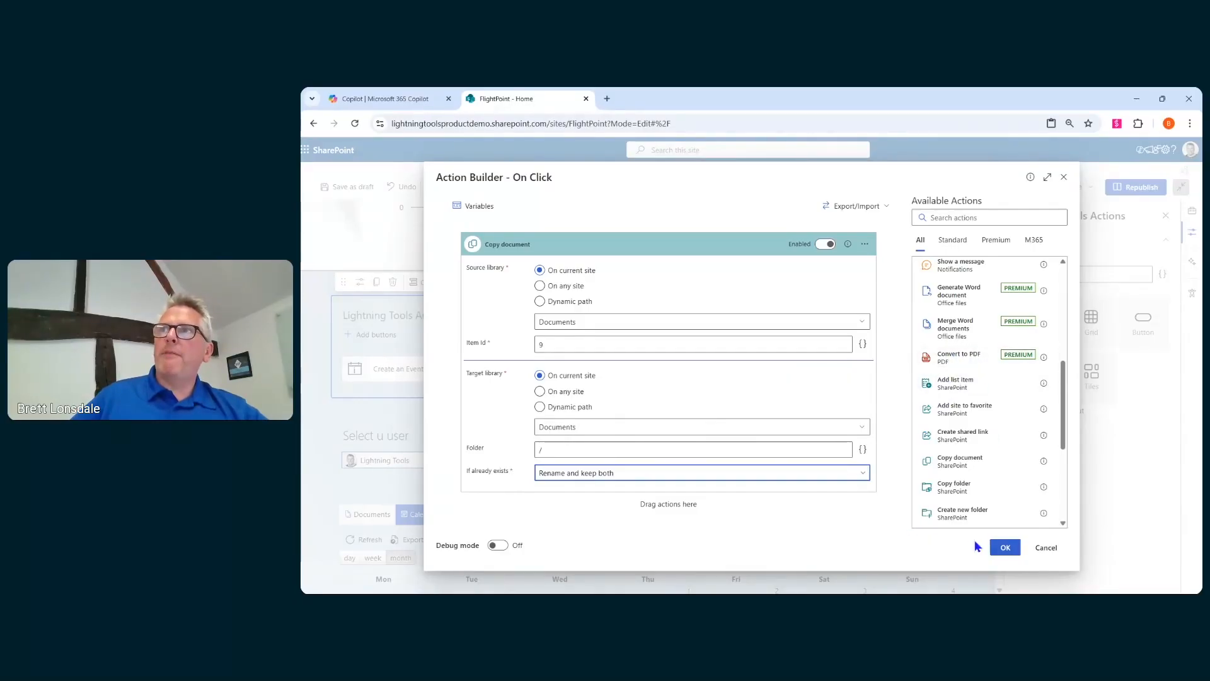
left_click(1004, 547)
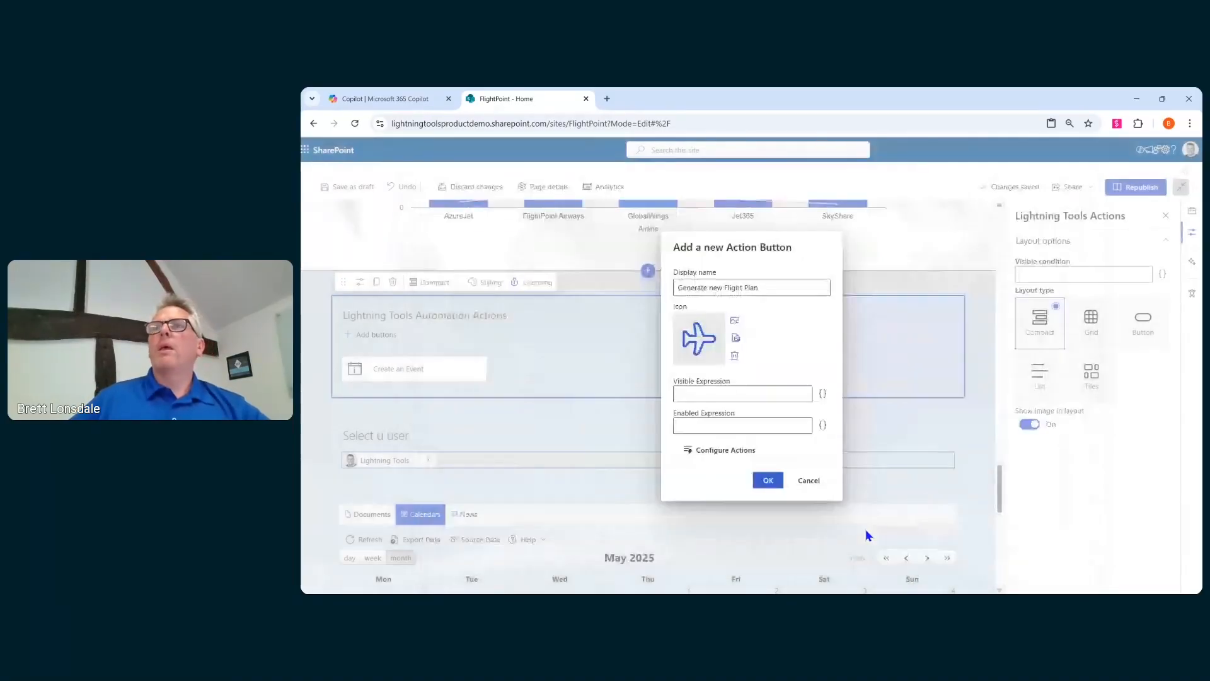
- Confirm the Generate new Flight Plan button, then try the layout types and settle on the Button layout
left_click(774, 482)
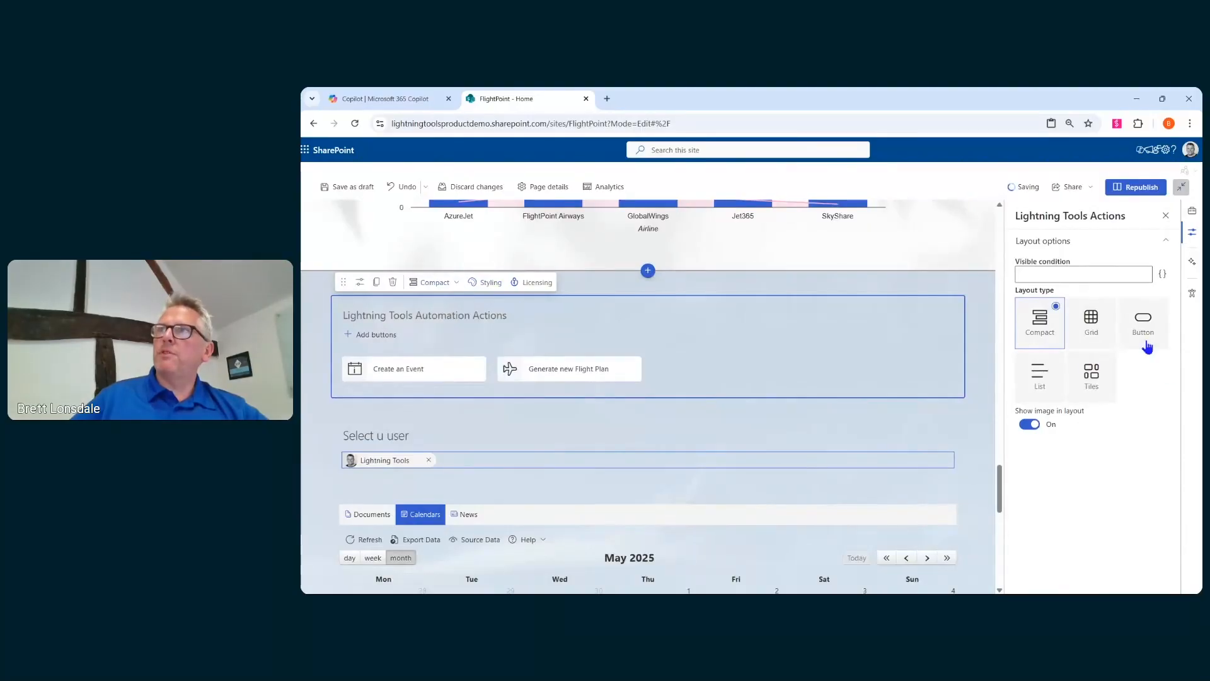
left_click(1085, 397)
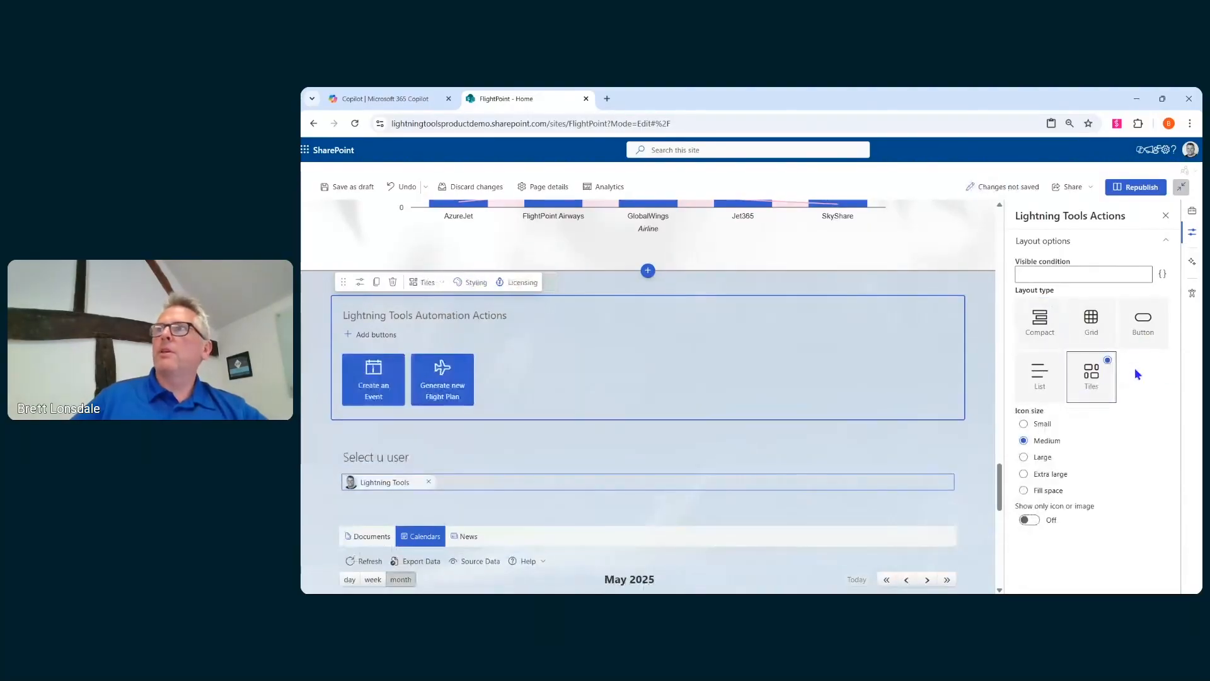
left_click(1145, 340)
left_click(1043, 378)
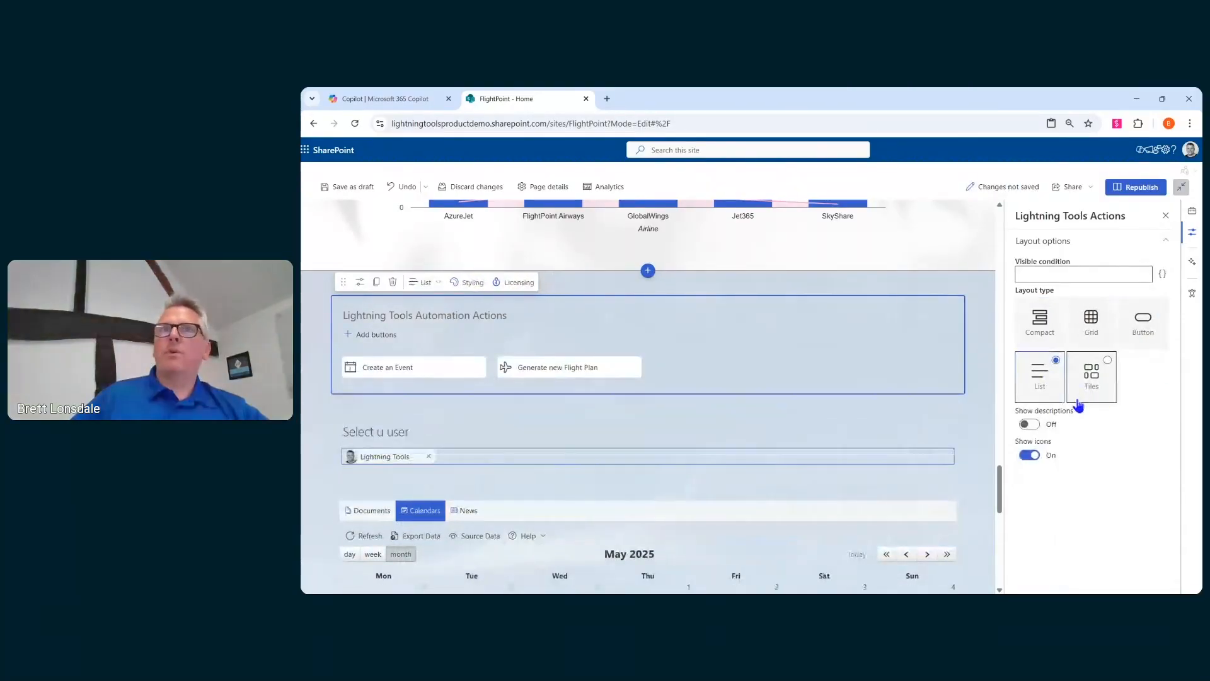
left_click(1090, 319)
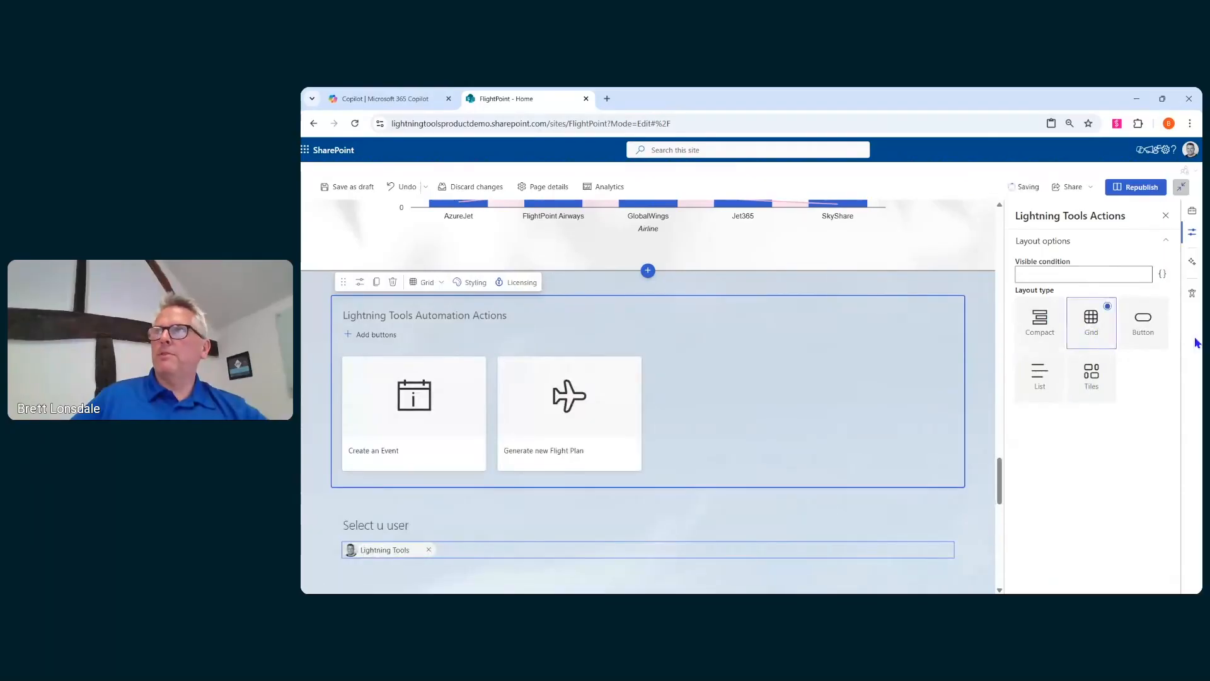
left_click(1135, 344)
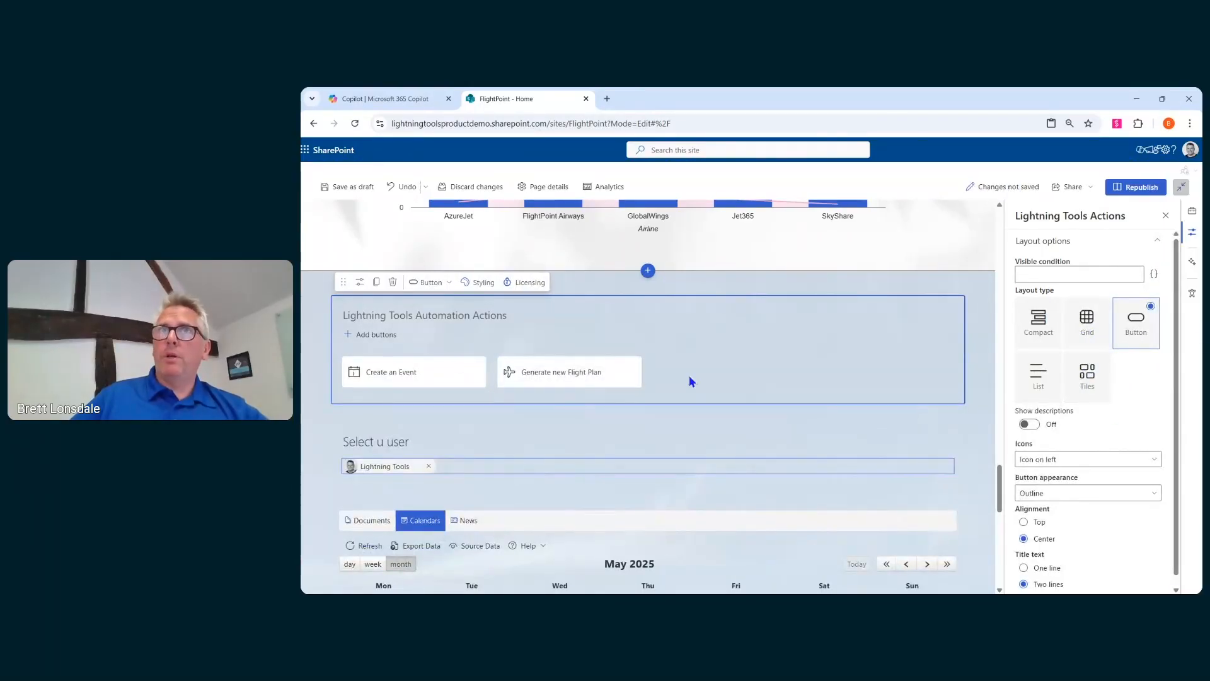
- Create a new style from scratch for Lightning Tools Actions named General Style for Lightning Tools Actions
left_click(484, 283)
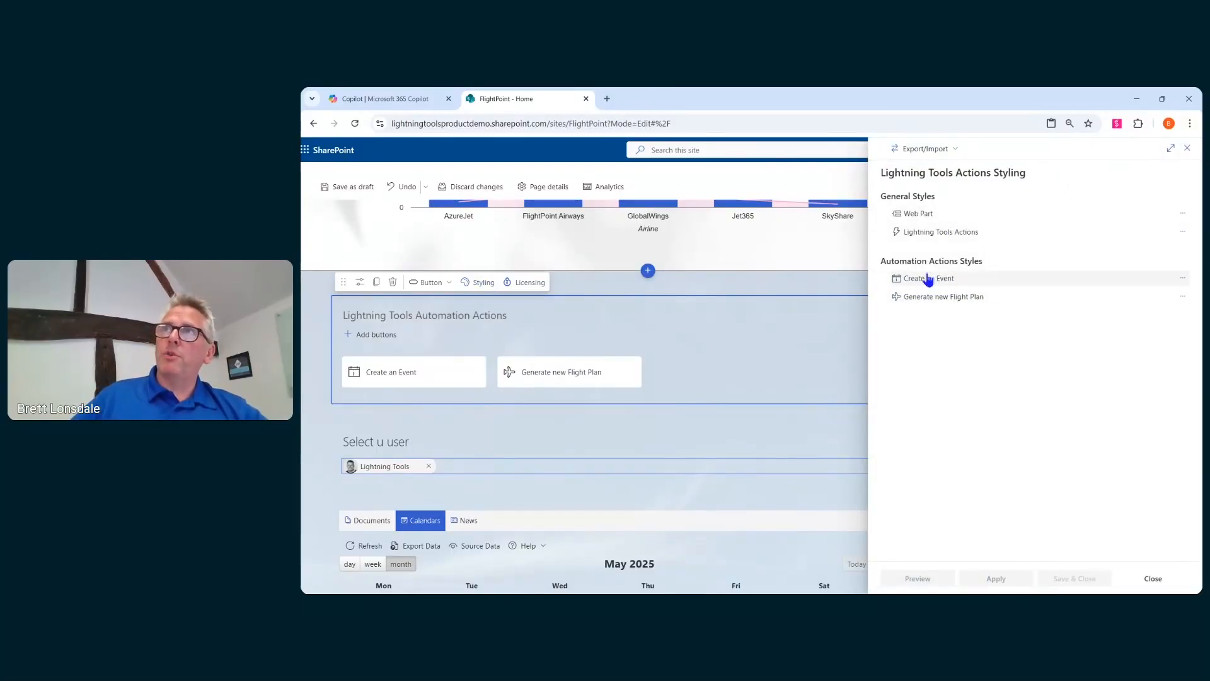
left_click(1182, 231)
left_click(1153, 252)
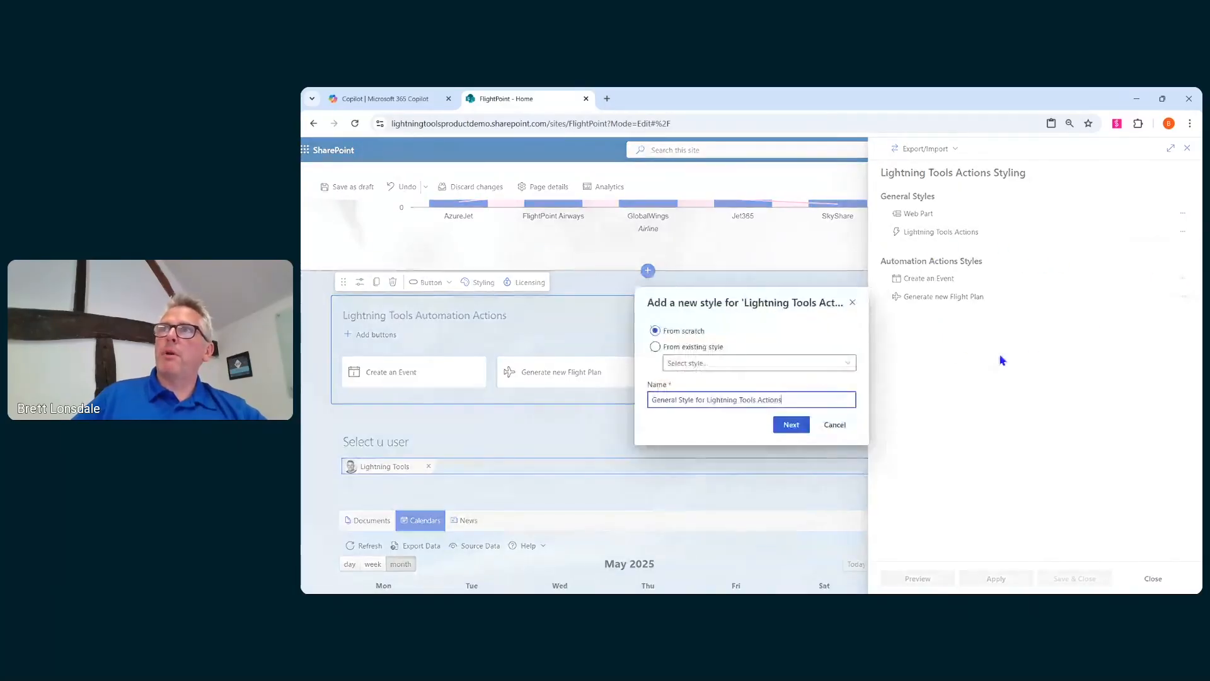
left_click(791, 424)
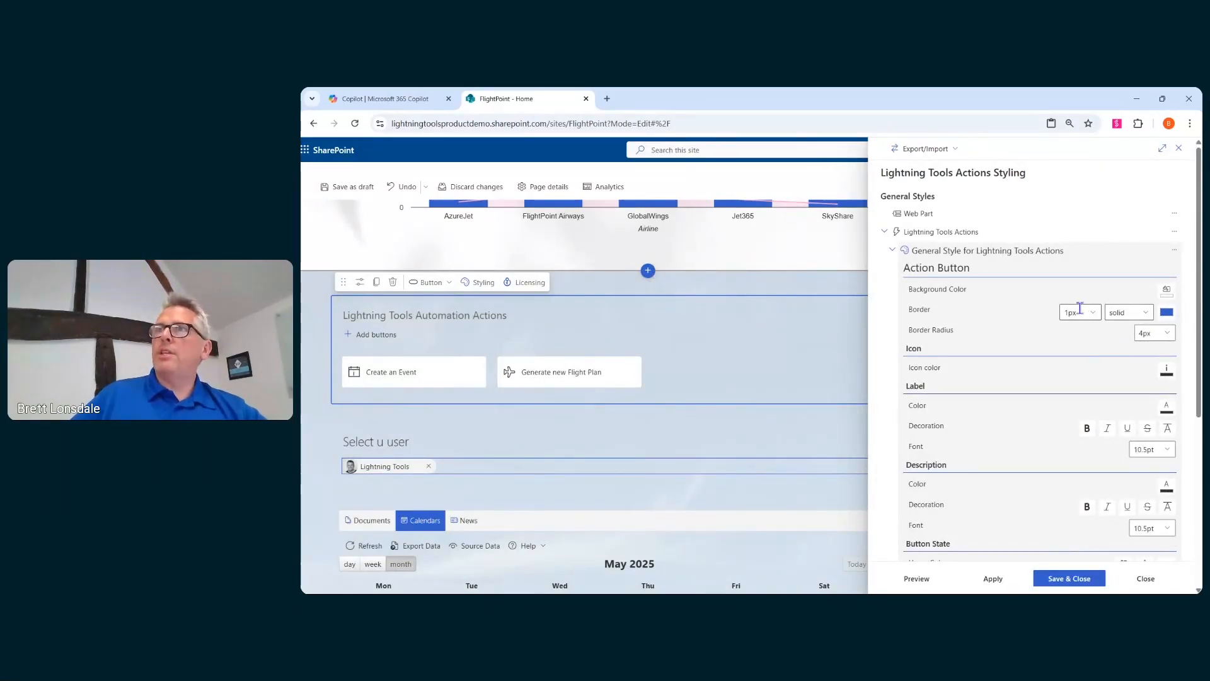
- Set the action buttons' background colour to dark blue (40, 71, 155) and preview it
left_click(1167, 314)
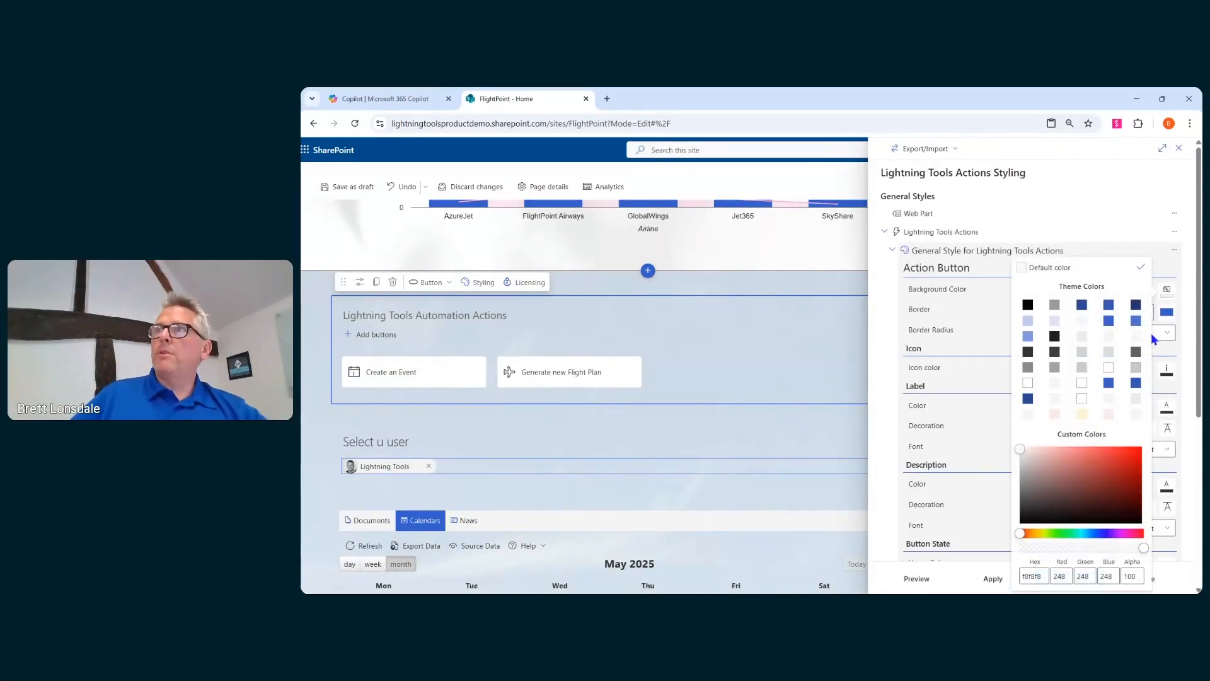
left_click(1081, 309)
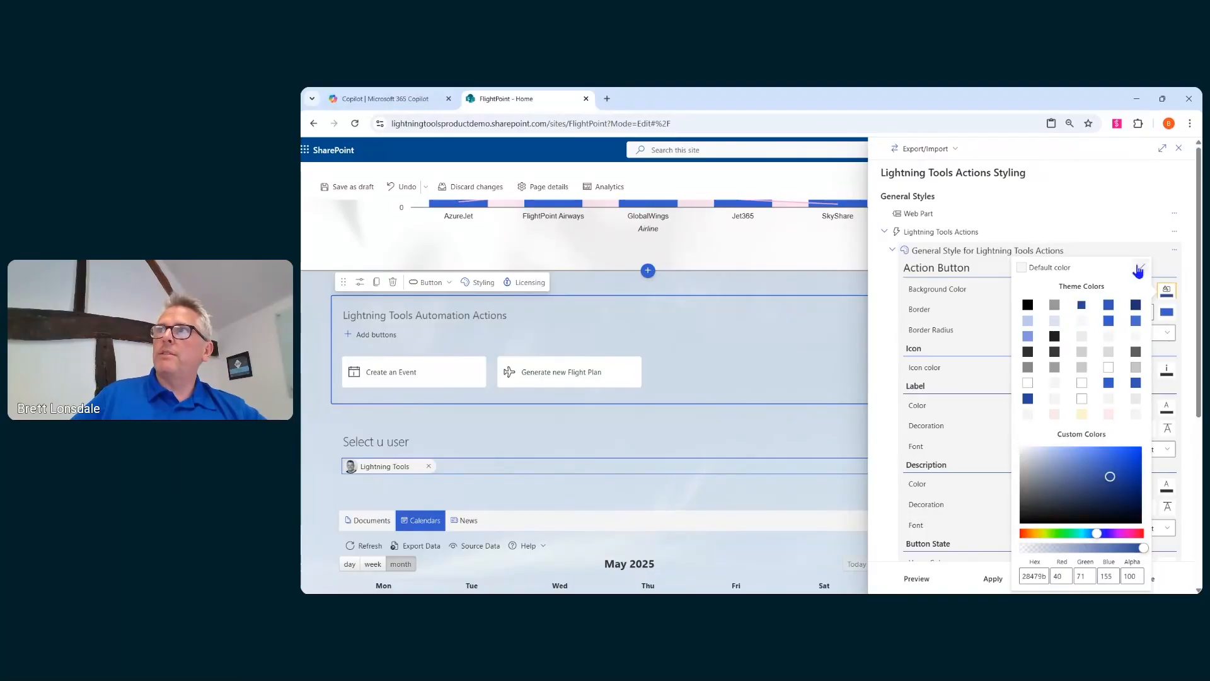
left_click(1141, 267)
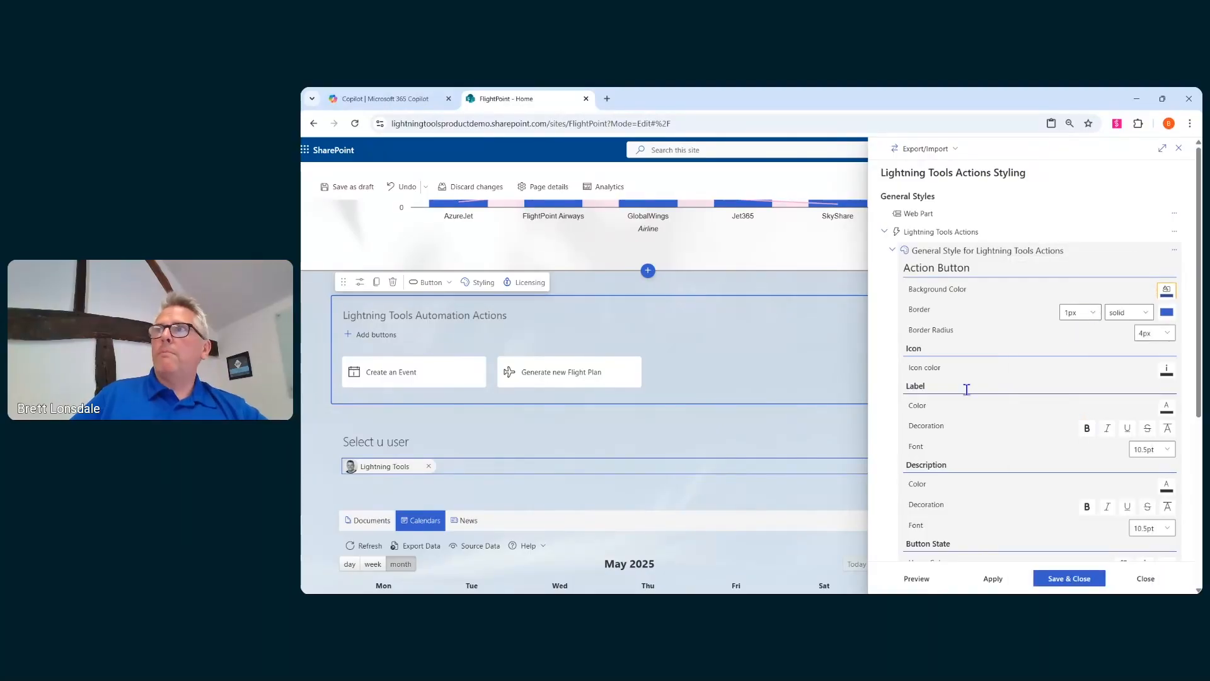
left_click(927, 575)
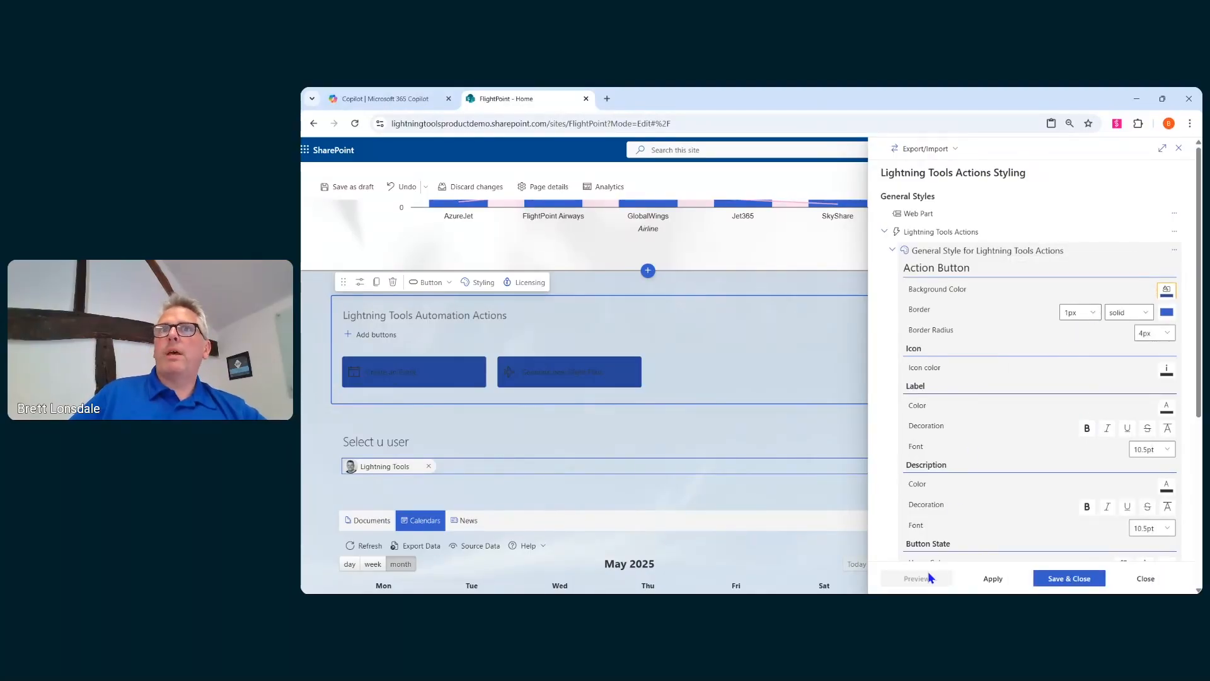
- Set both the icon colour and the description colour of the action buttons to white
left_click(1150, 402)
left_click(1109, 401)
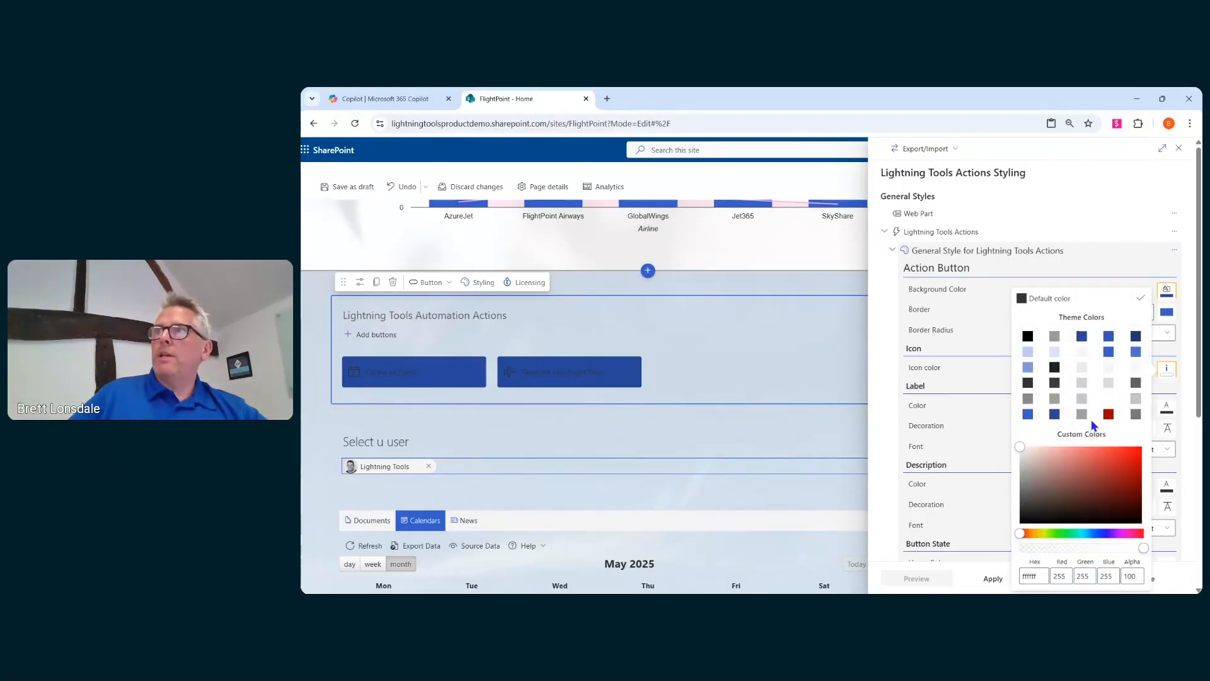
left_click(1142, 299)
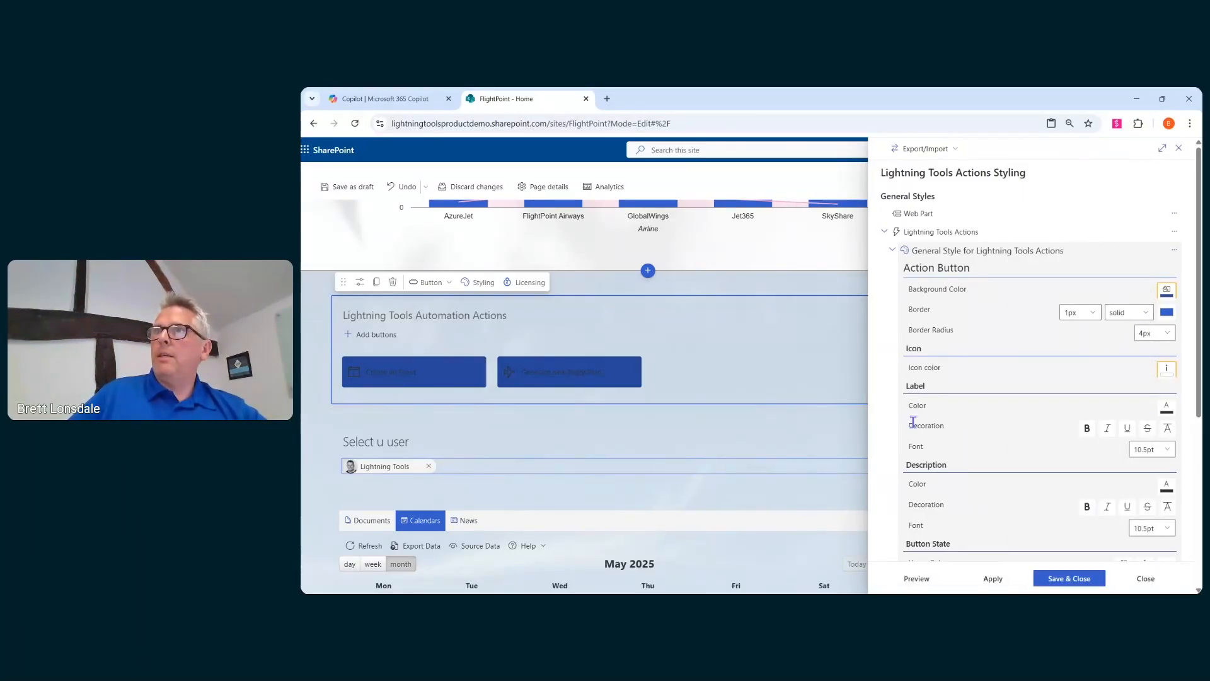
left_click(1166, 489)
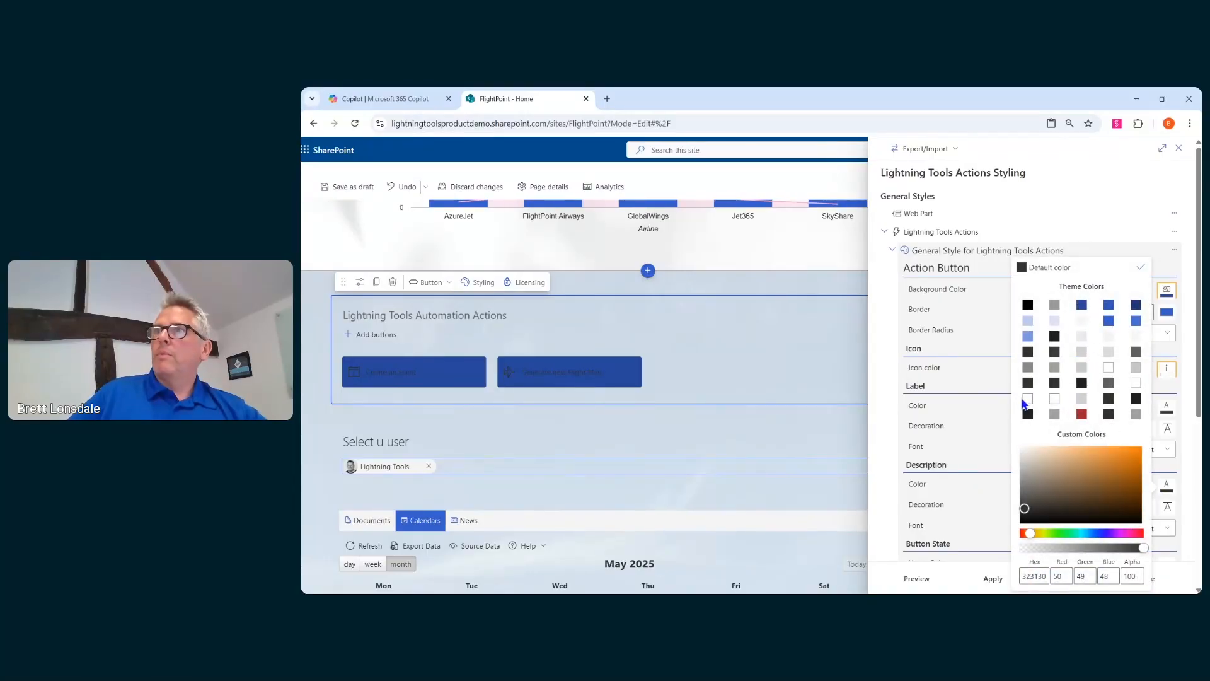
left_click(1083, 369)
left_click(1141, 266)
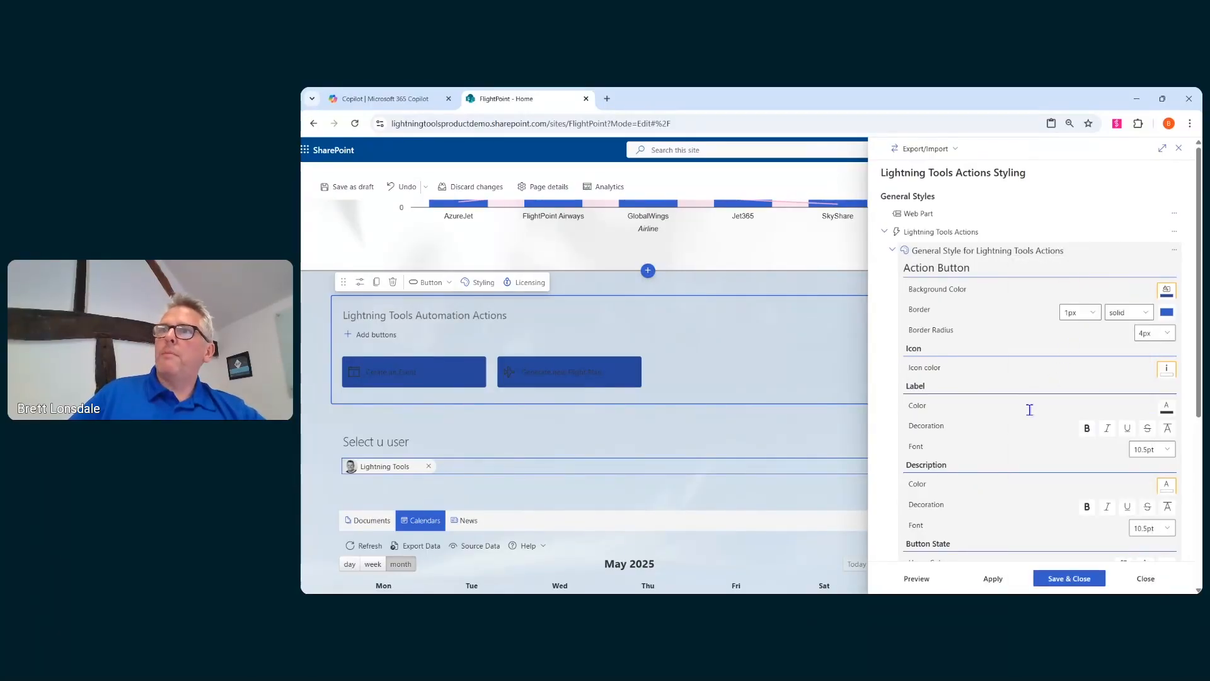
- Set the label colour to white and preview the restyled buttons
scroll(1029, 409, "down", 3)
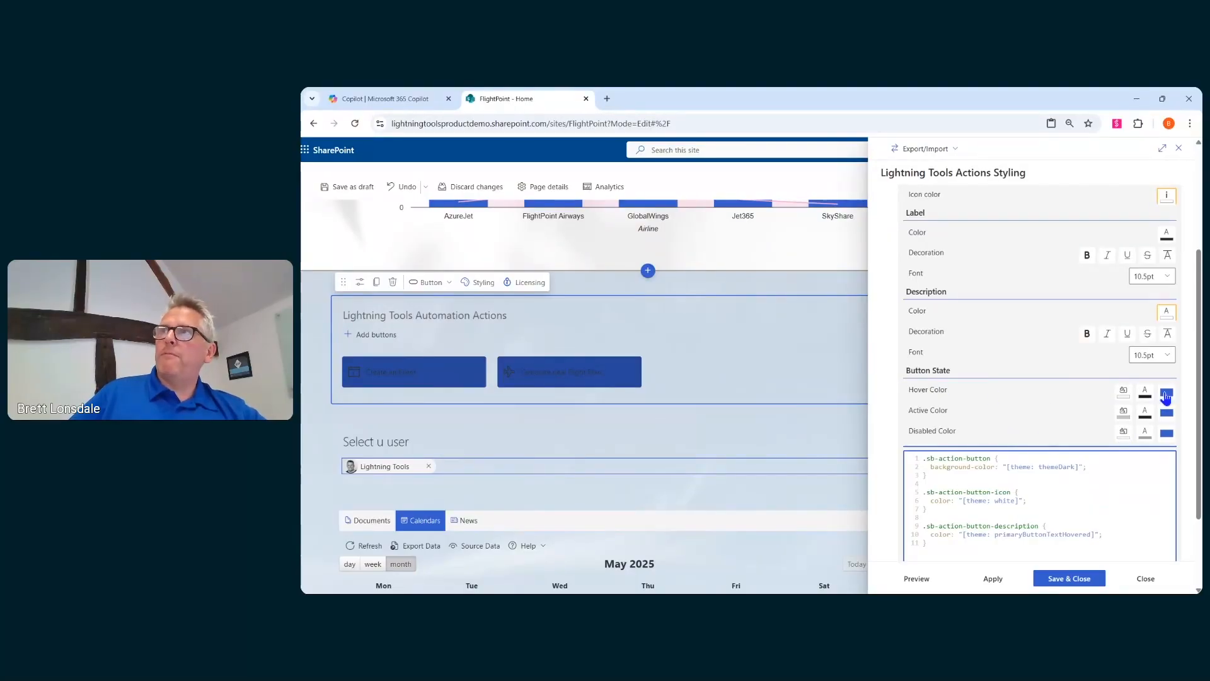
left_click(917, 579)
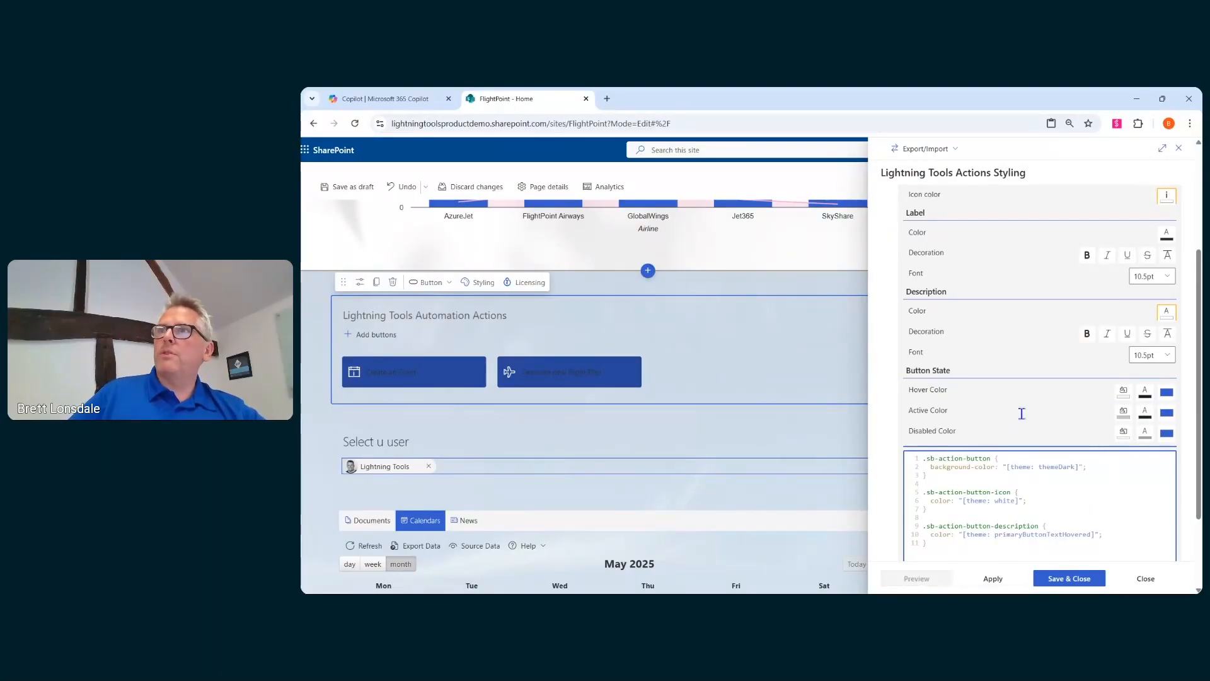
scroll(1078, 408, "up", 3)
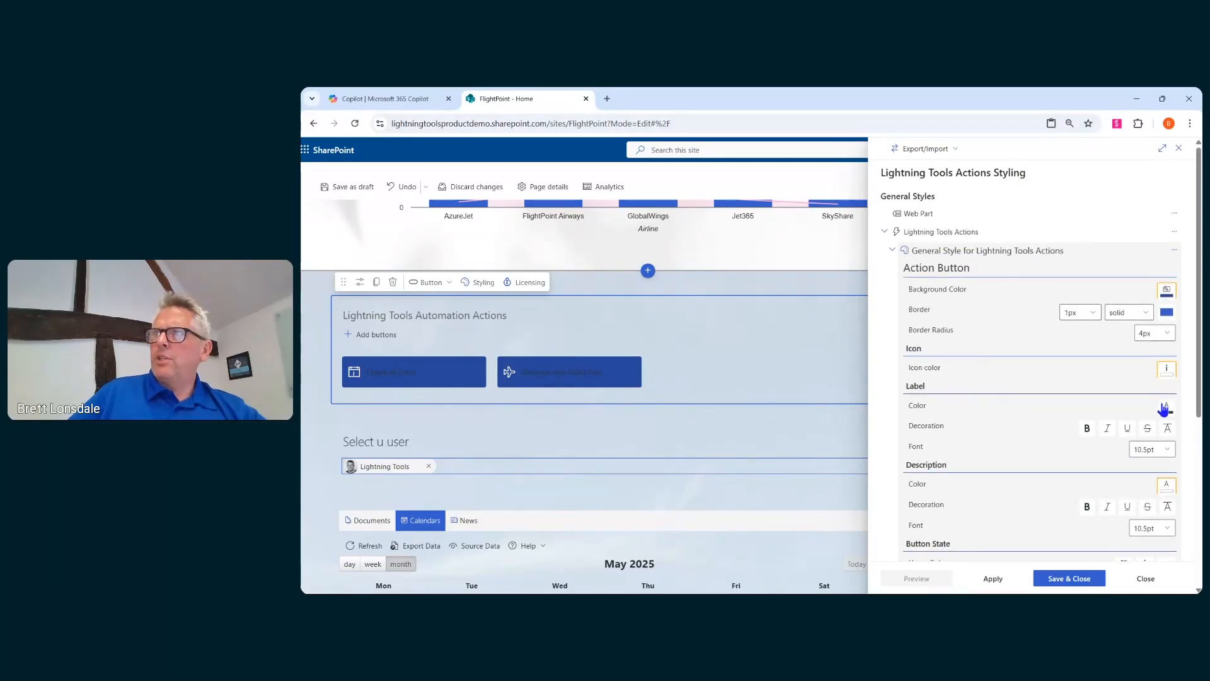
left_click(1165, 408)
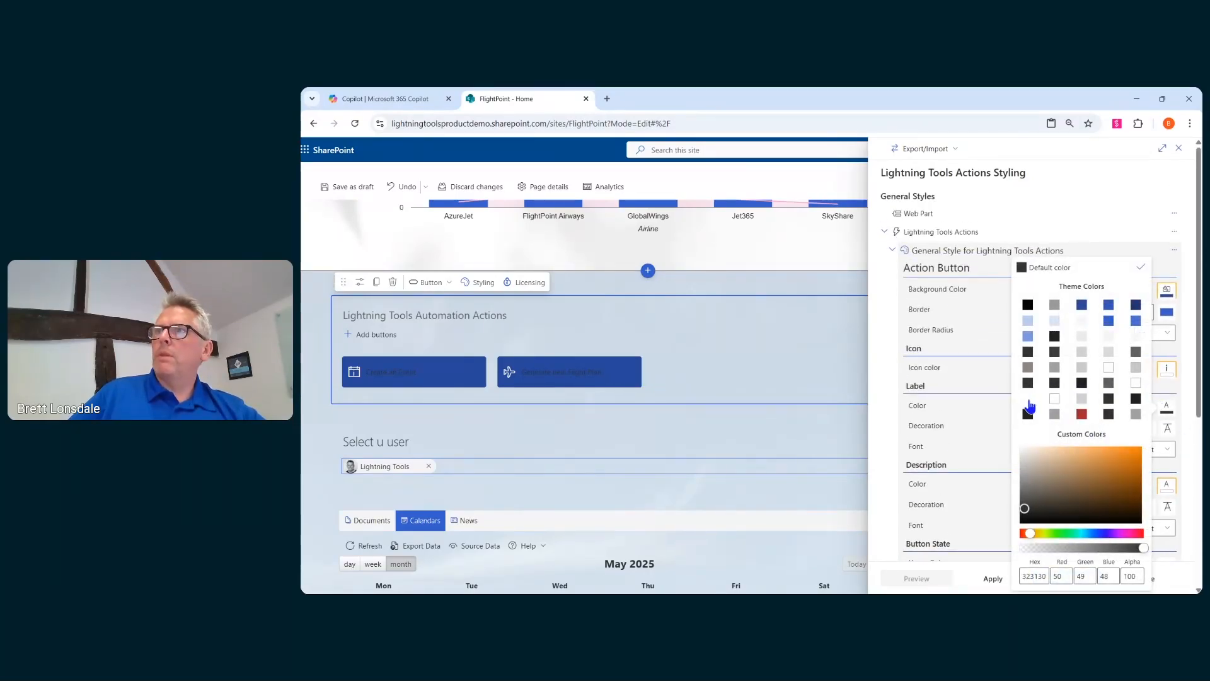
left_click(1029, 401)
left_click(1142, 267)
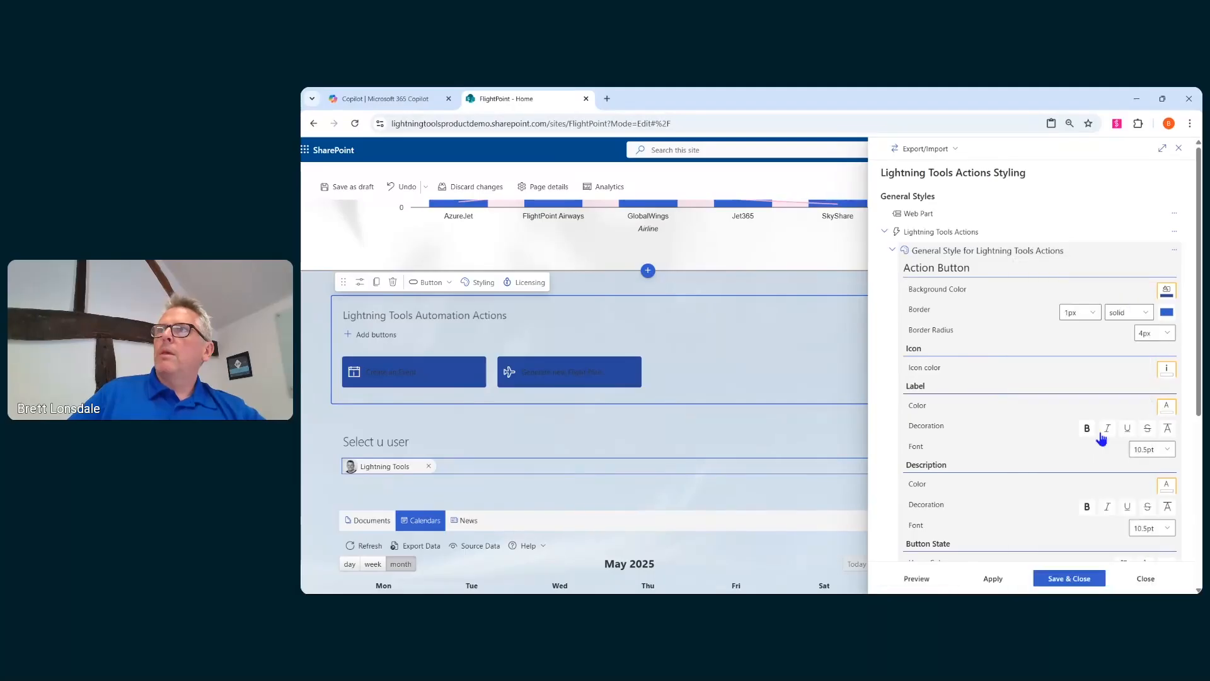
left_click(927, 576)
- Save and close the styling panel and republish the page
mouse_move(361, 377)
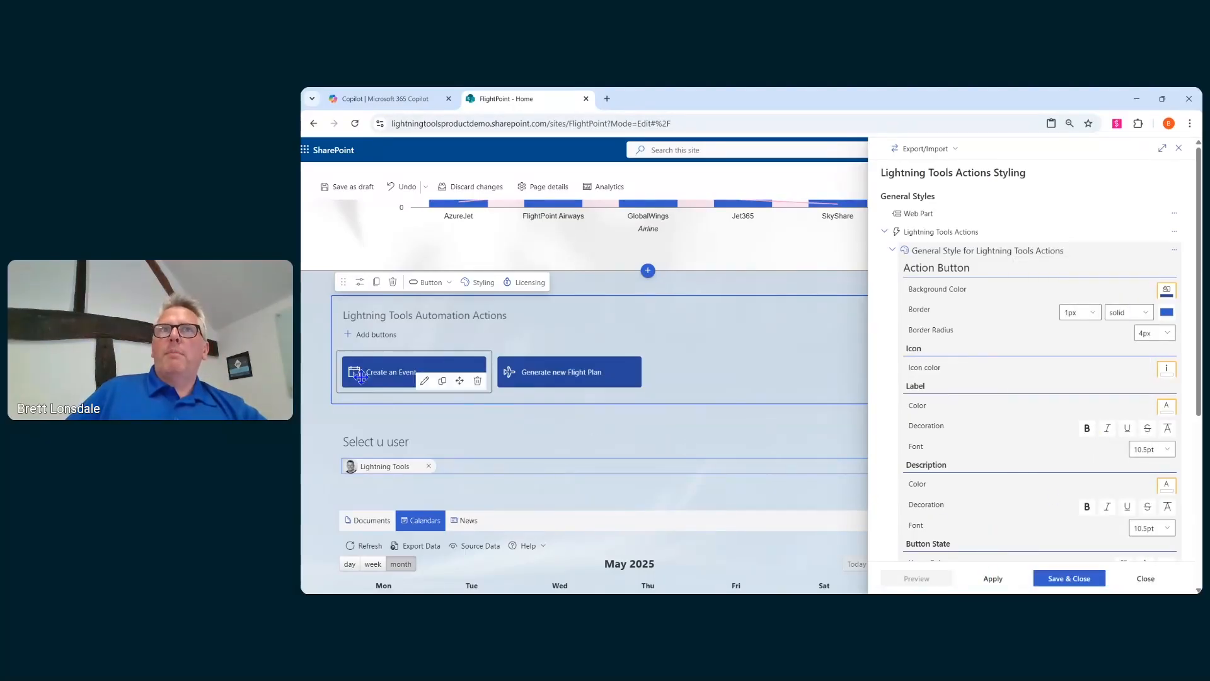
left_click(1069, 578)
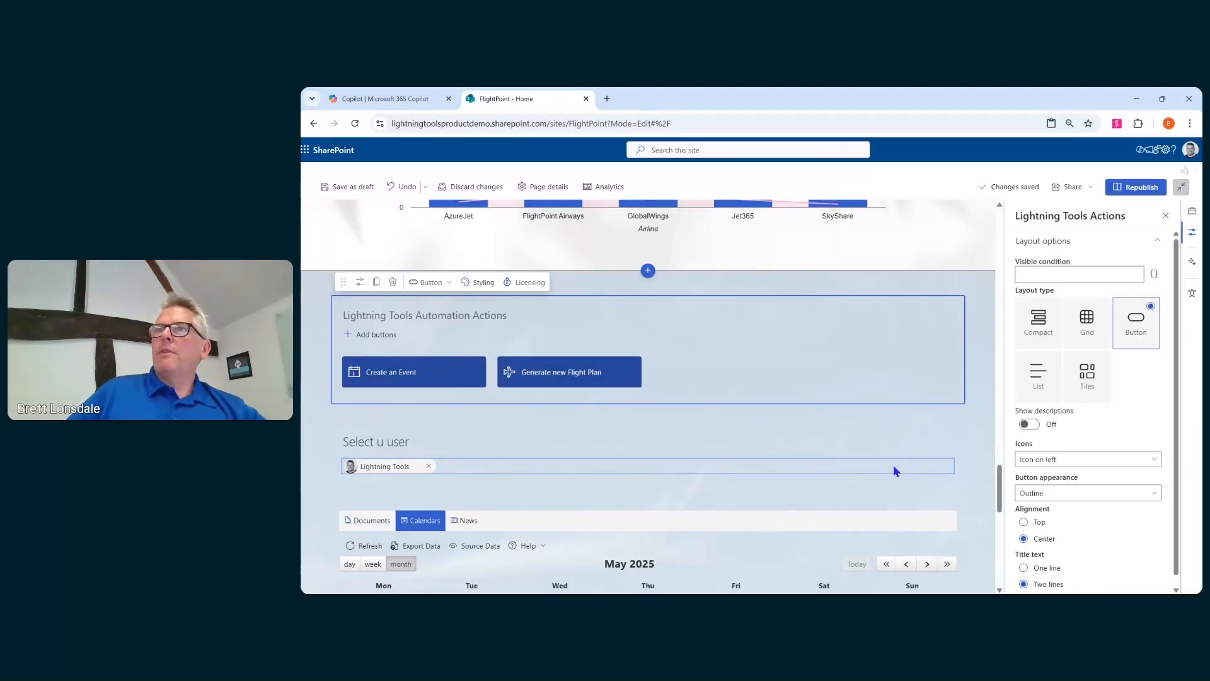
left_click(1132, 191)
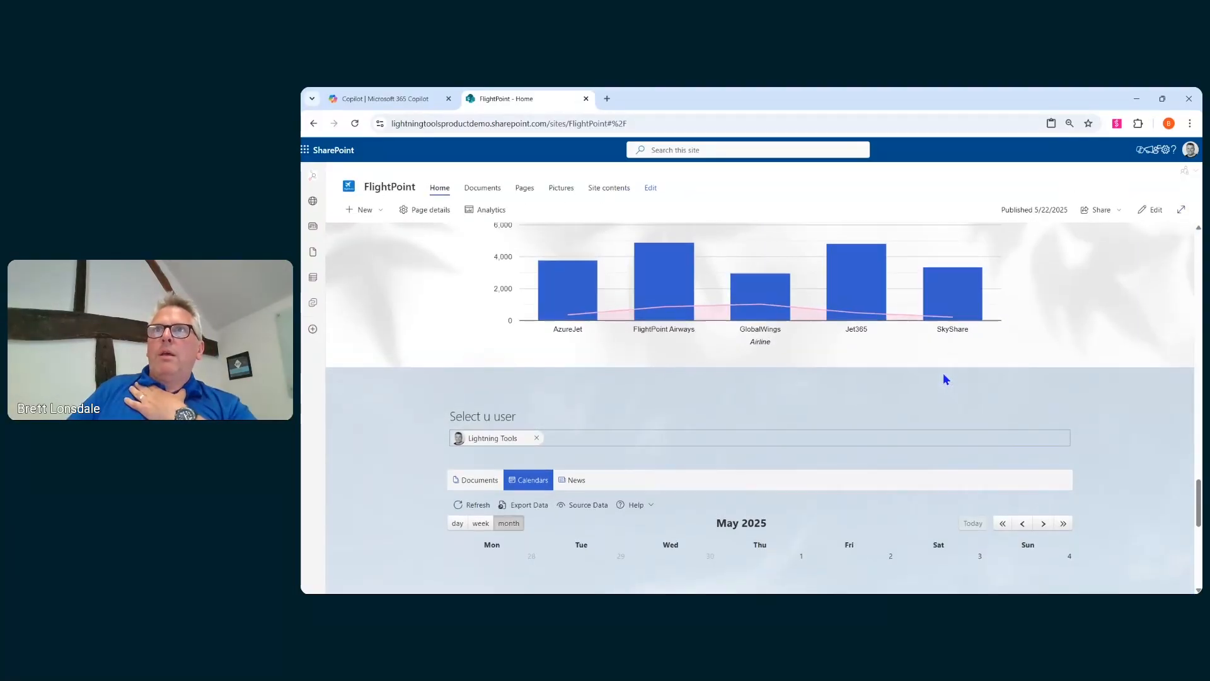
- Scroll through the published FlightPoint home page to review all its sections
scroll(943, 376, "up", 10)
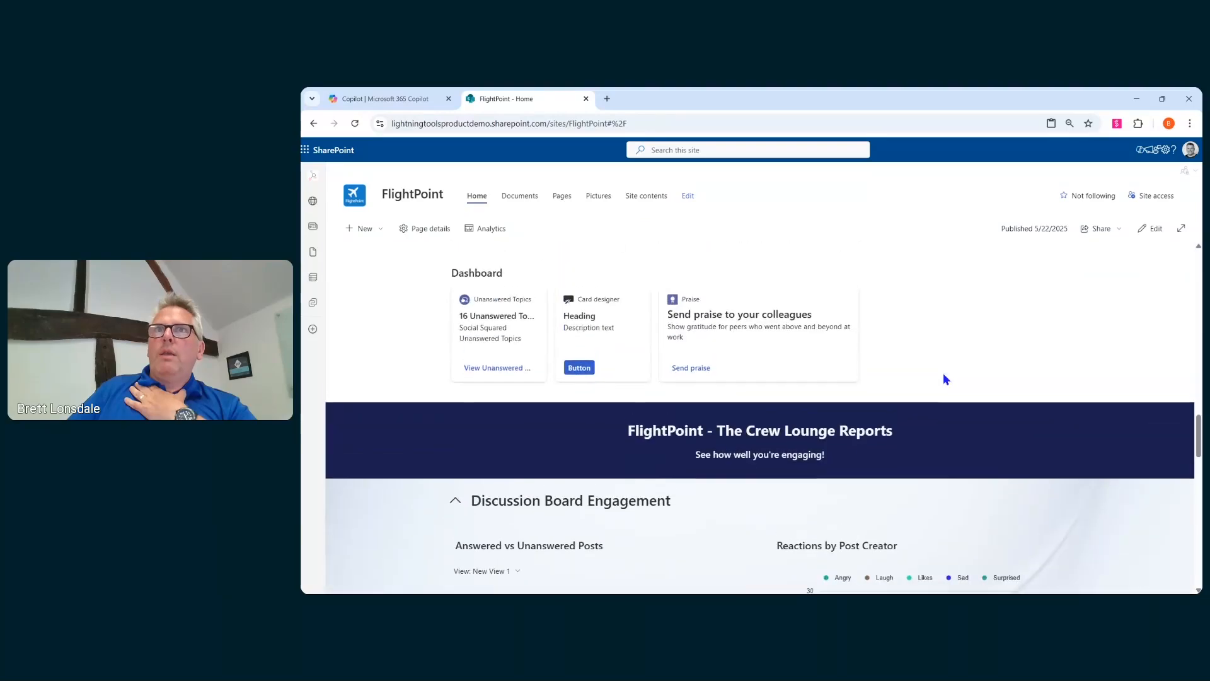
scroll(944, 377, "up", 5)
scroll(943, 376, "down", 7)
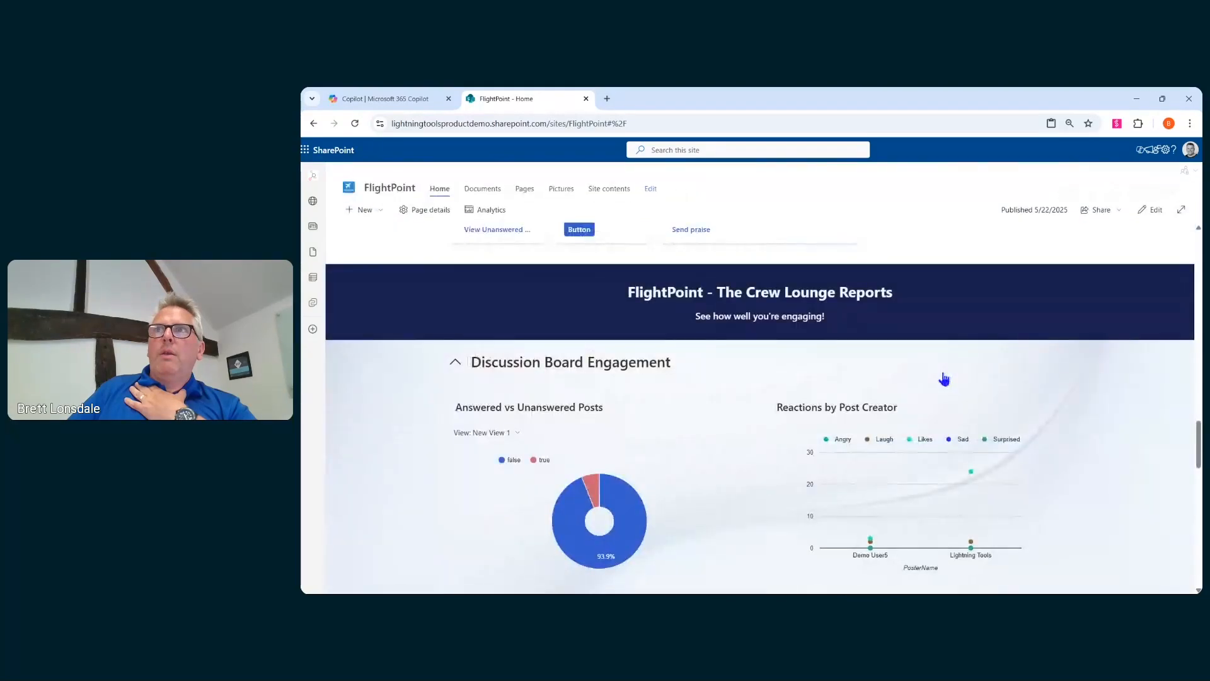
scroll(943, 379, "up", 8)
scroll(933, 382, "down", 3)
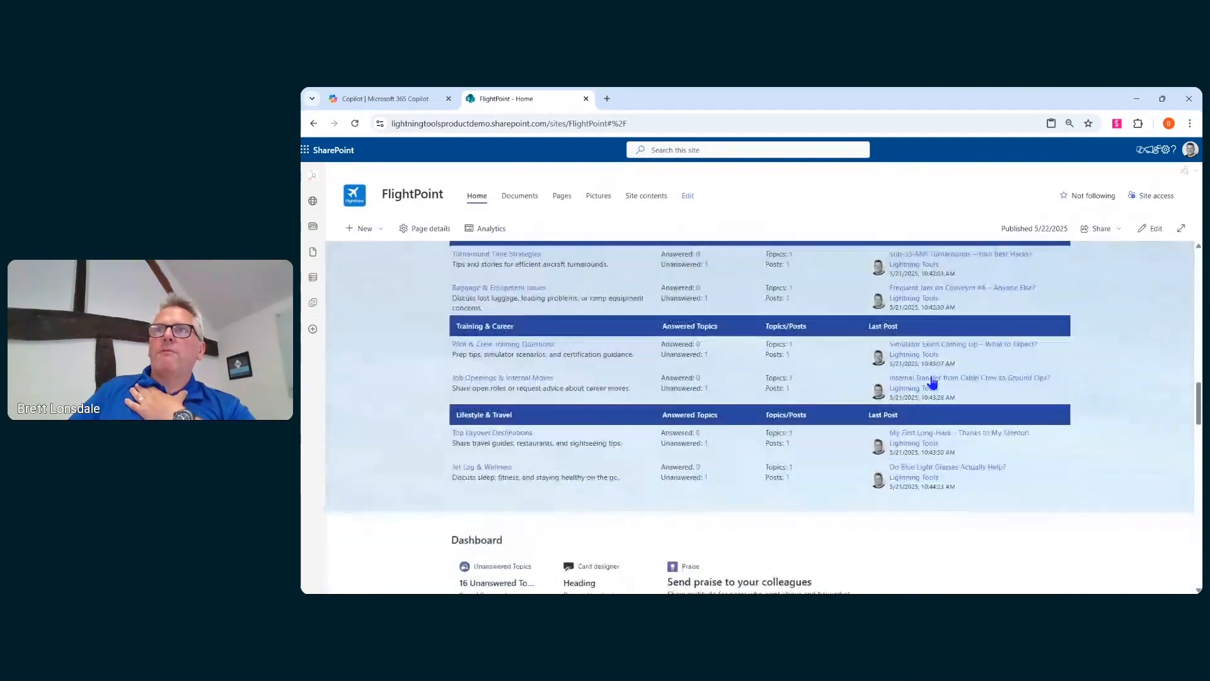
scroll(931, 382, "down", 4)
scroll(829, 322, "down", 3)
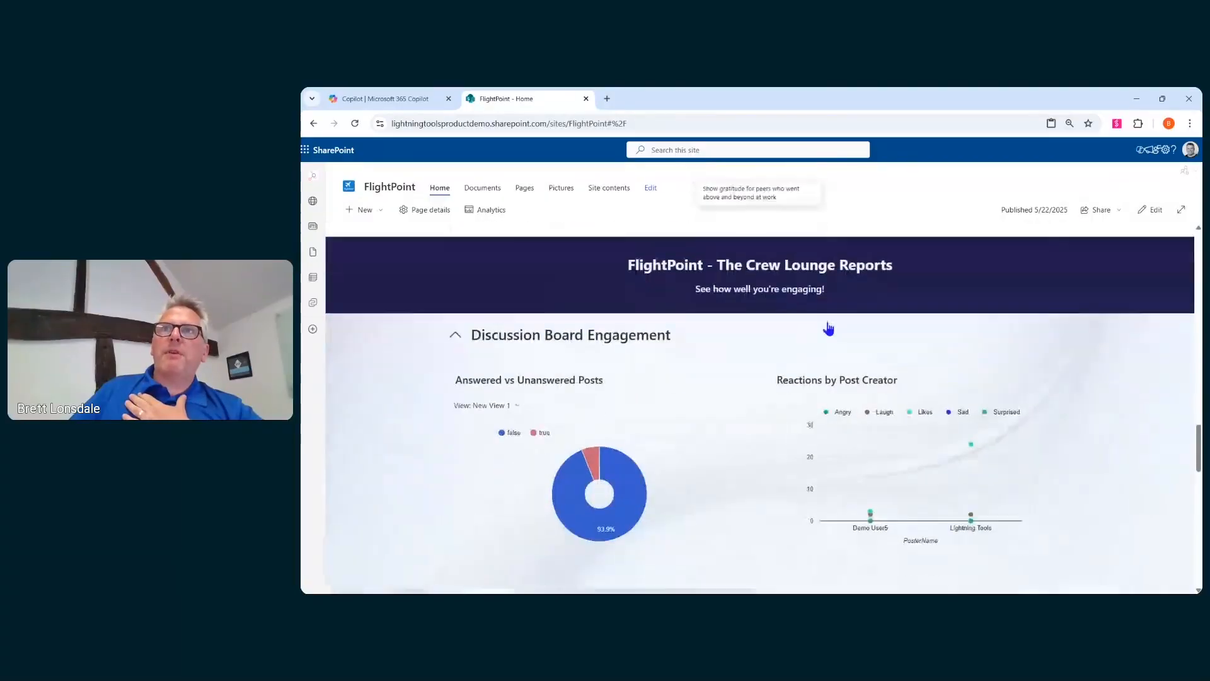
scroll(829, 328, "down", 3)
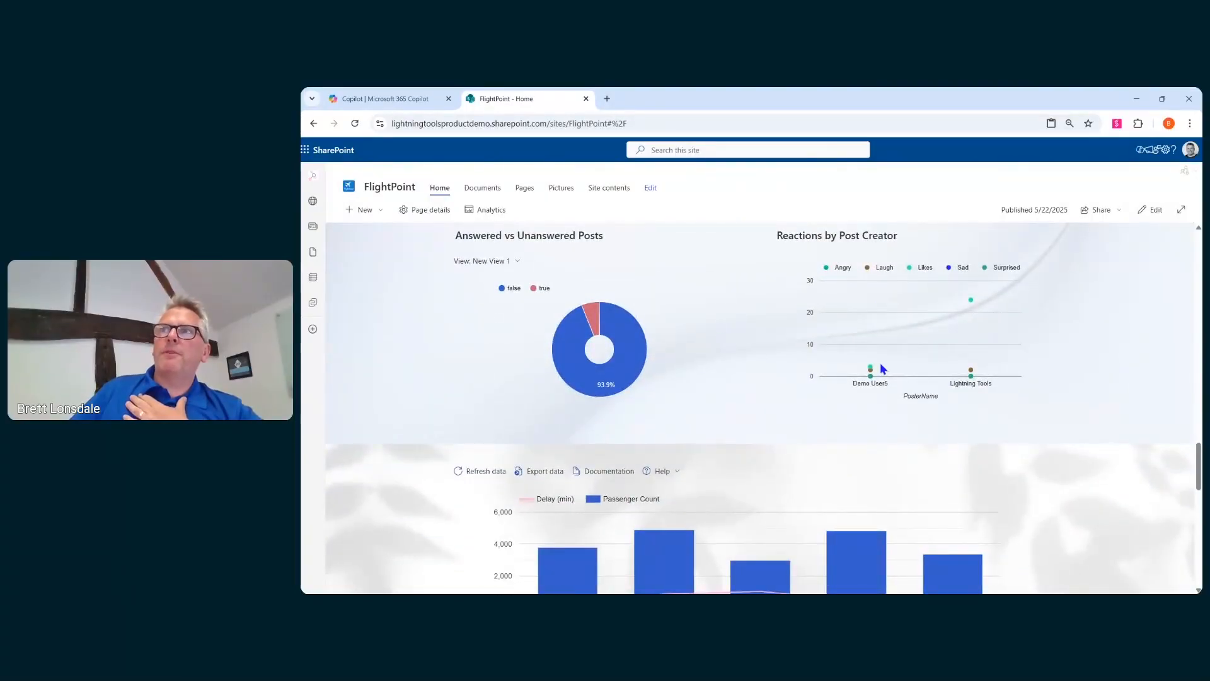
scroll(882, 368, "down", 8)
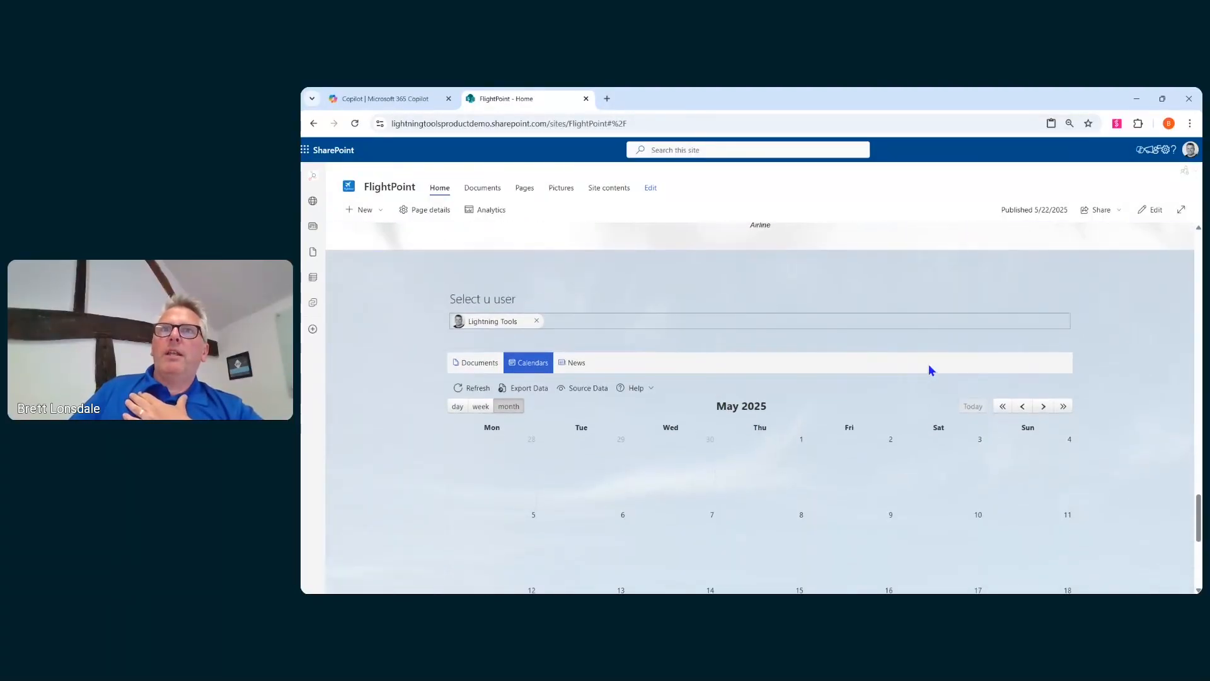
scroll(630, 407, "down", 4)
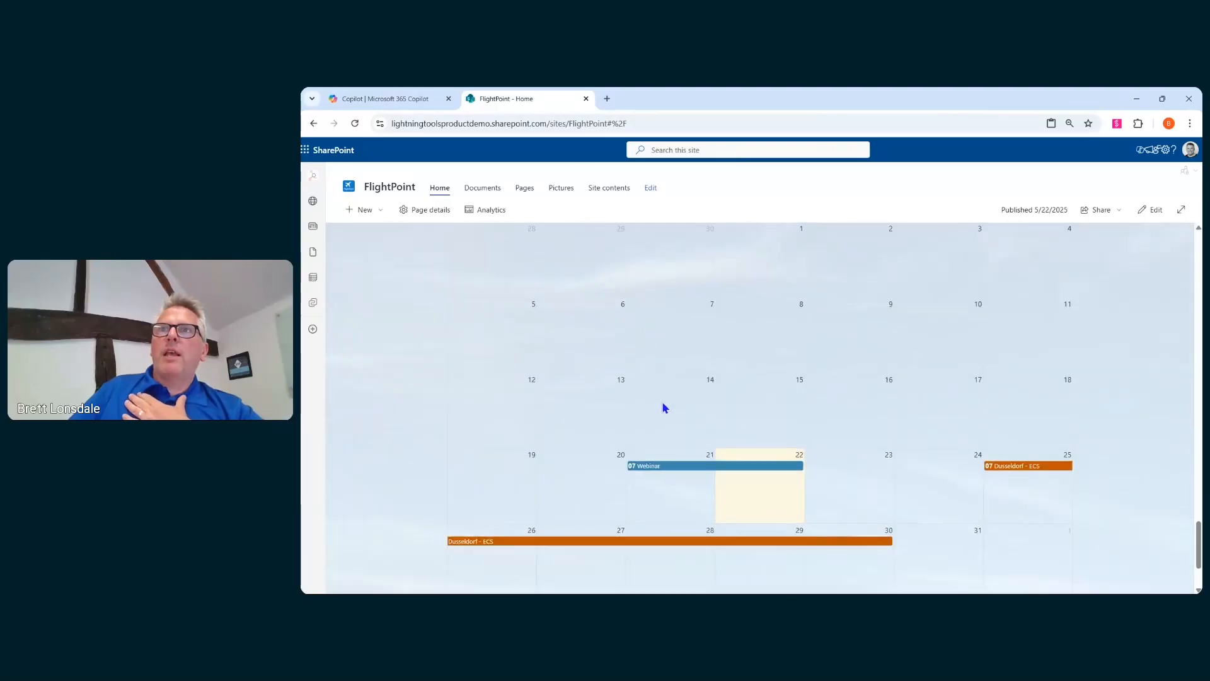
scroll(697, 378, "up", 4)
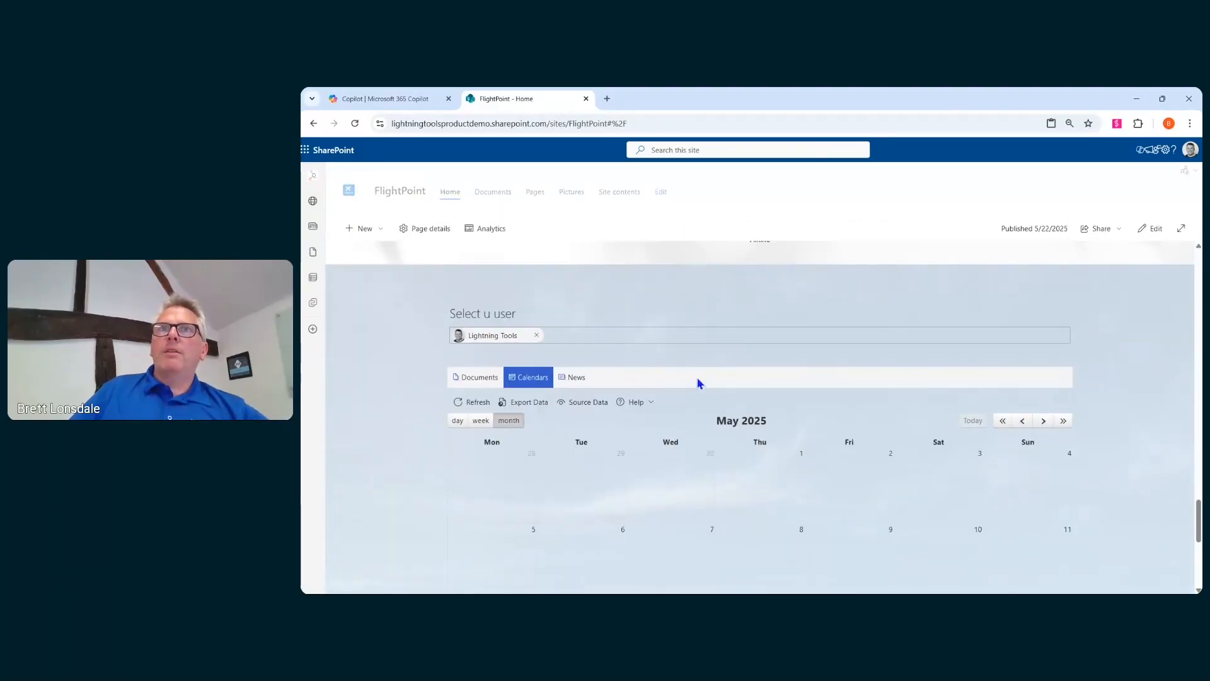
scroll(698, 379, "up", 2)
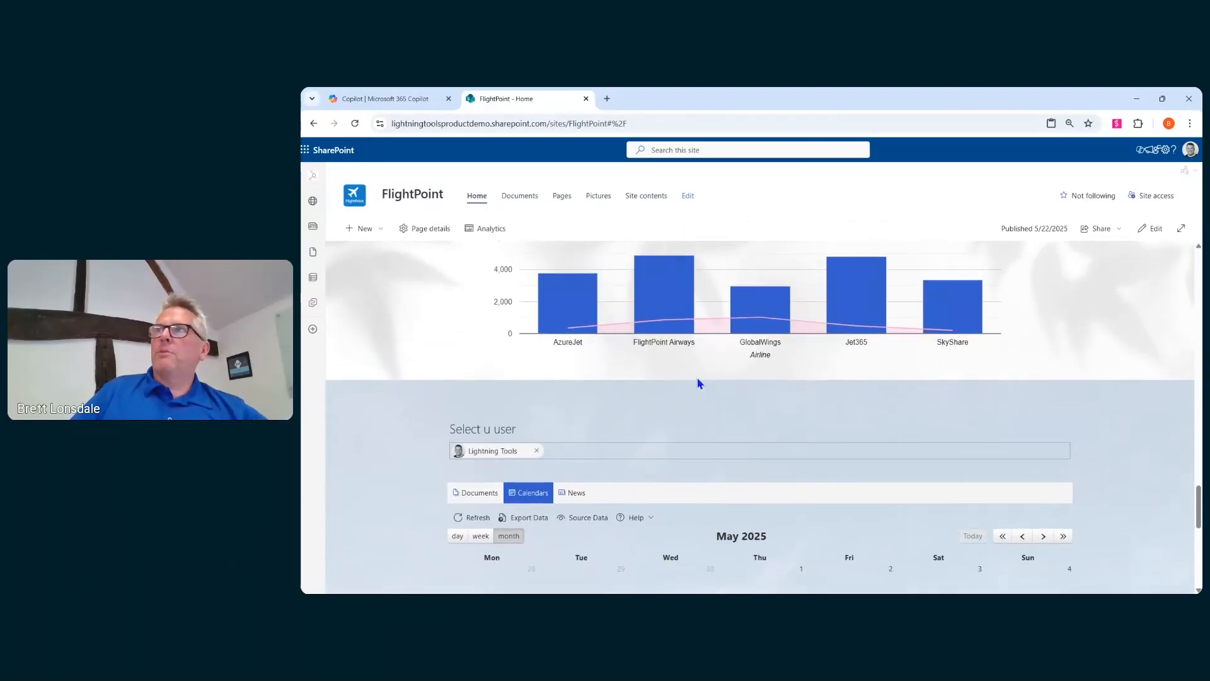
scroll(697, 380, "up", 10)
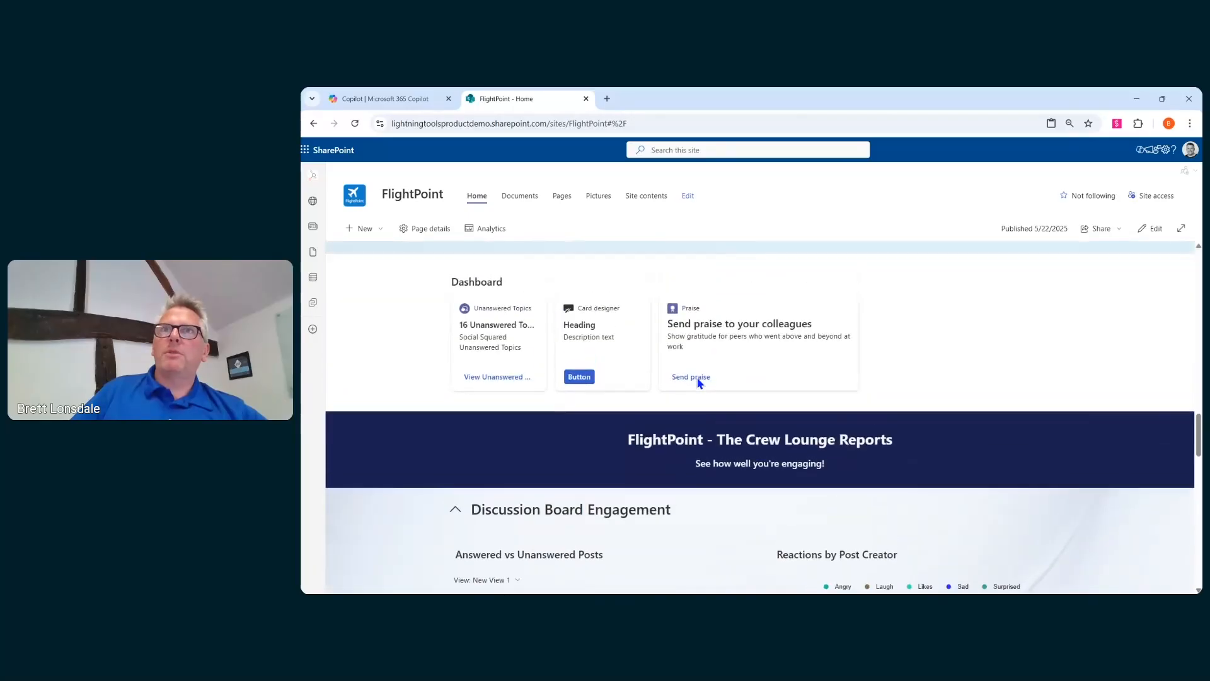
scroll(699, 382, "up", 5)
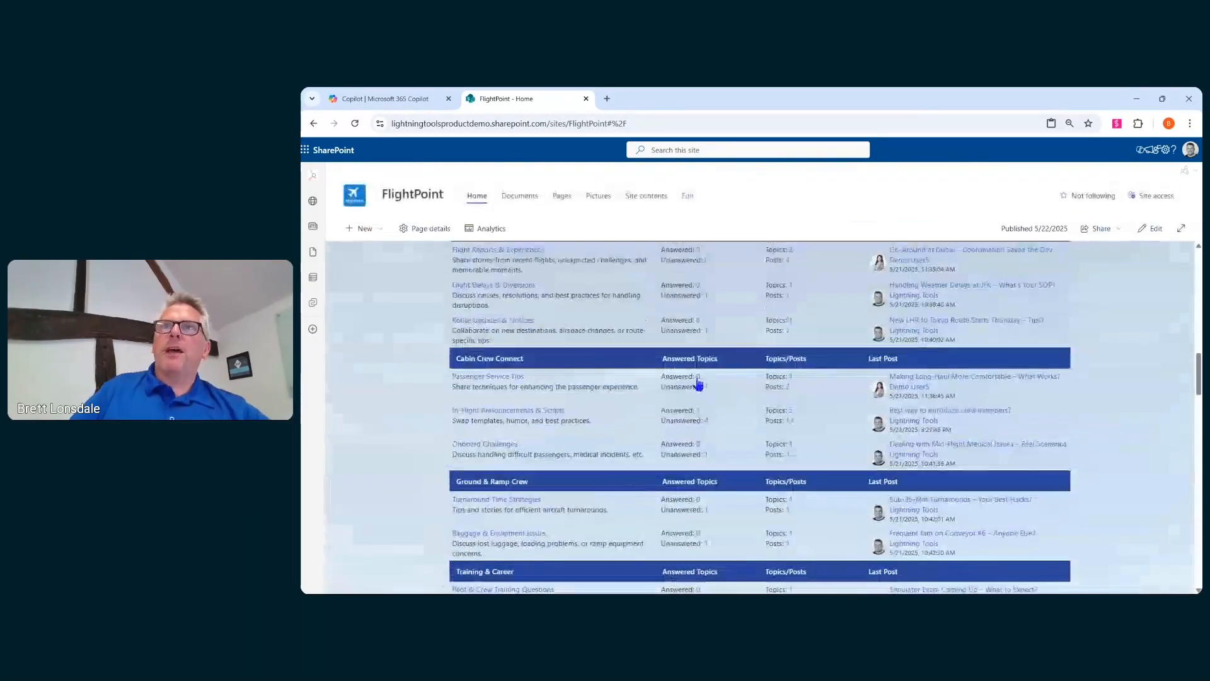
scroll(698, 384, "up", 6)
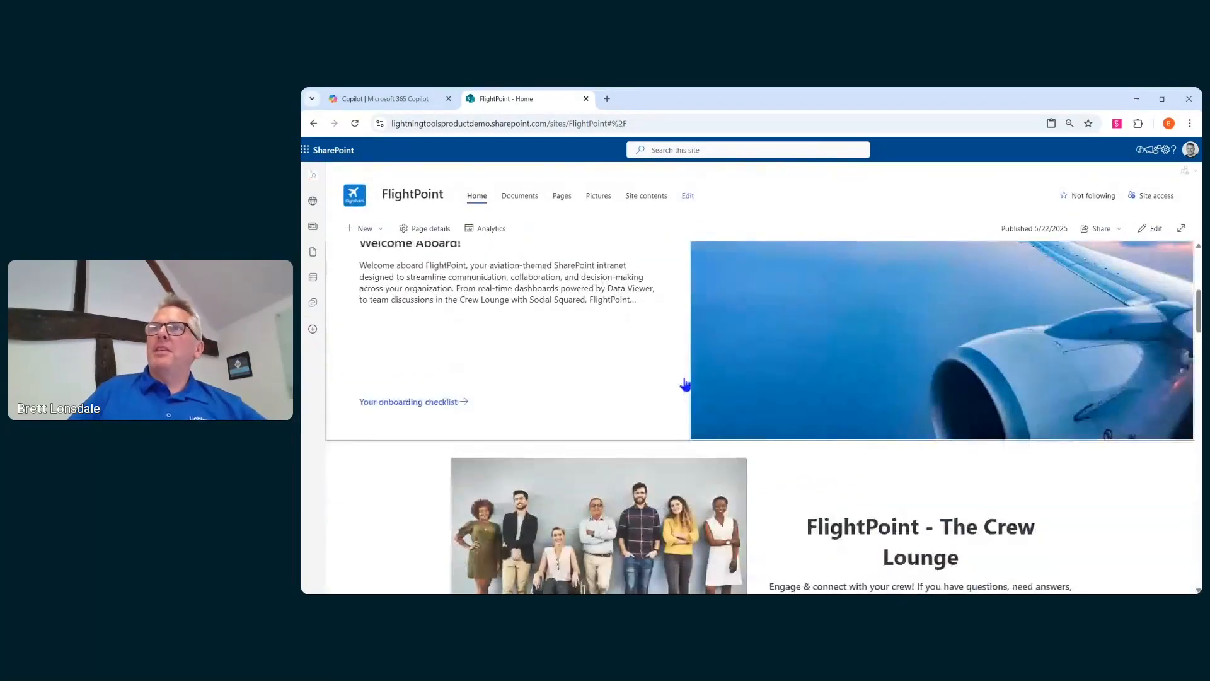
scroll(686, 384, "up", 4)
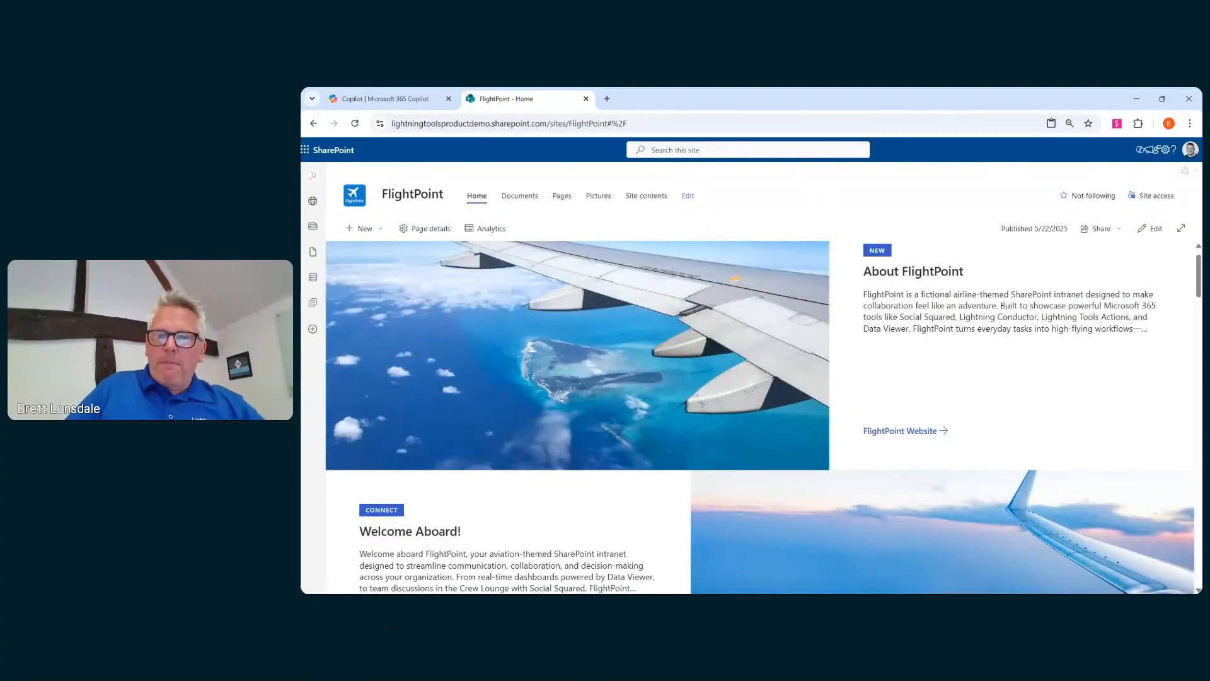
- Switch back to the presentation slides
key("alt+Tab")
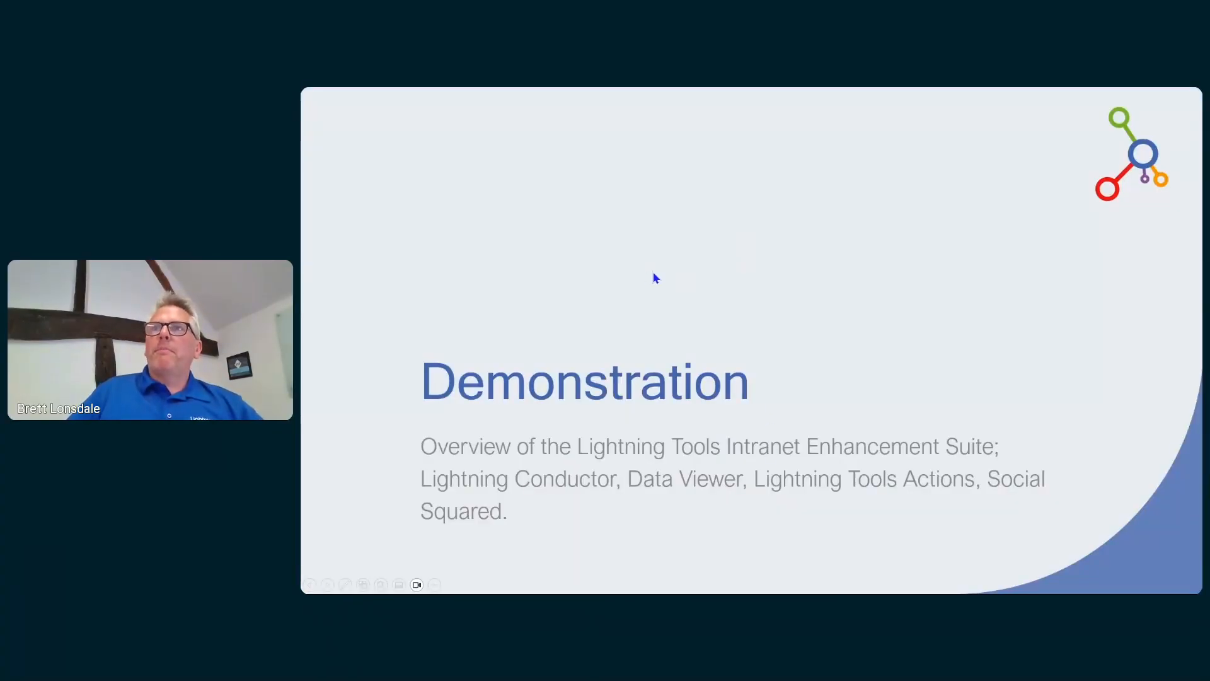